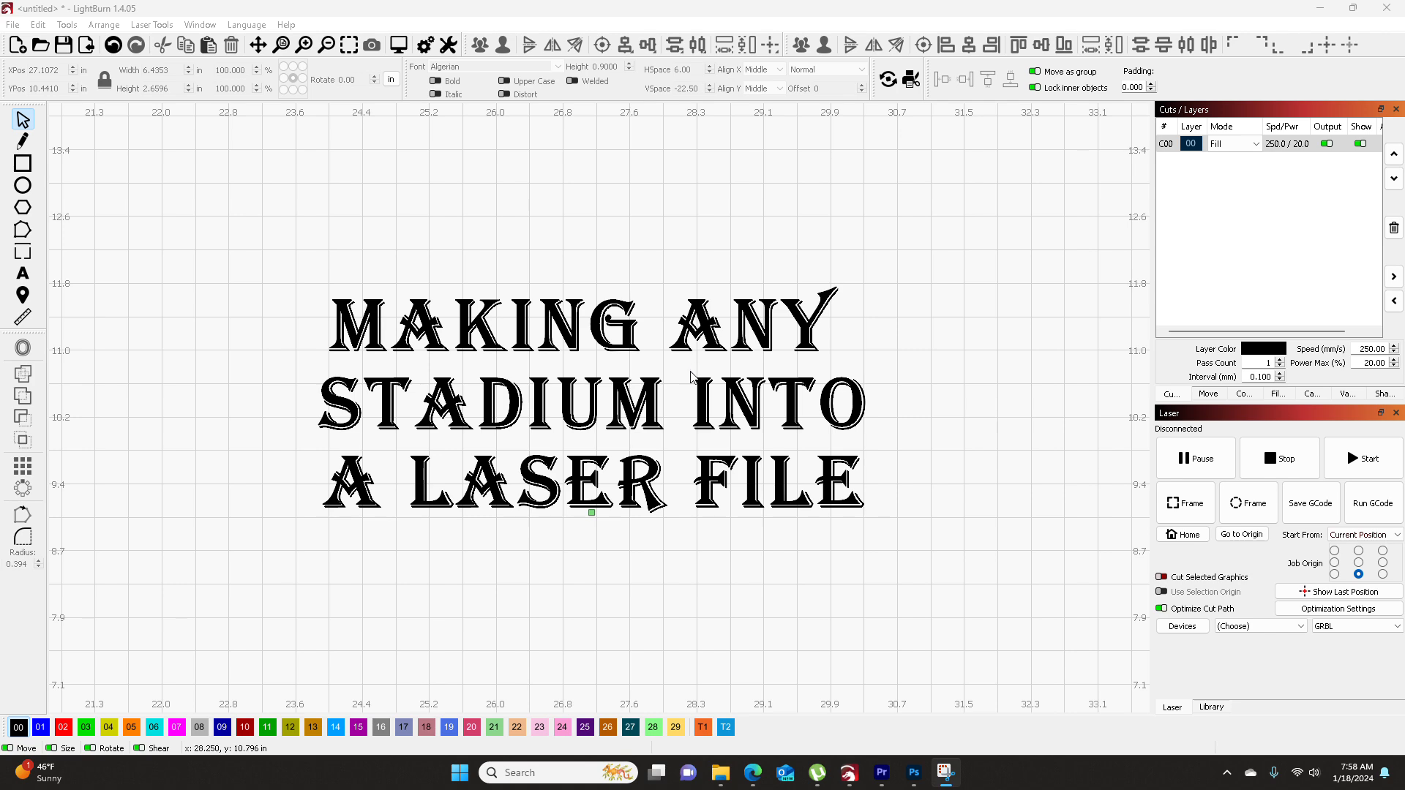
# - Switch to the Edge browser, open Google in a new tab and search for "lsu stadium seating chart"
pyautogui.click(759, 780)
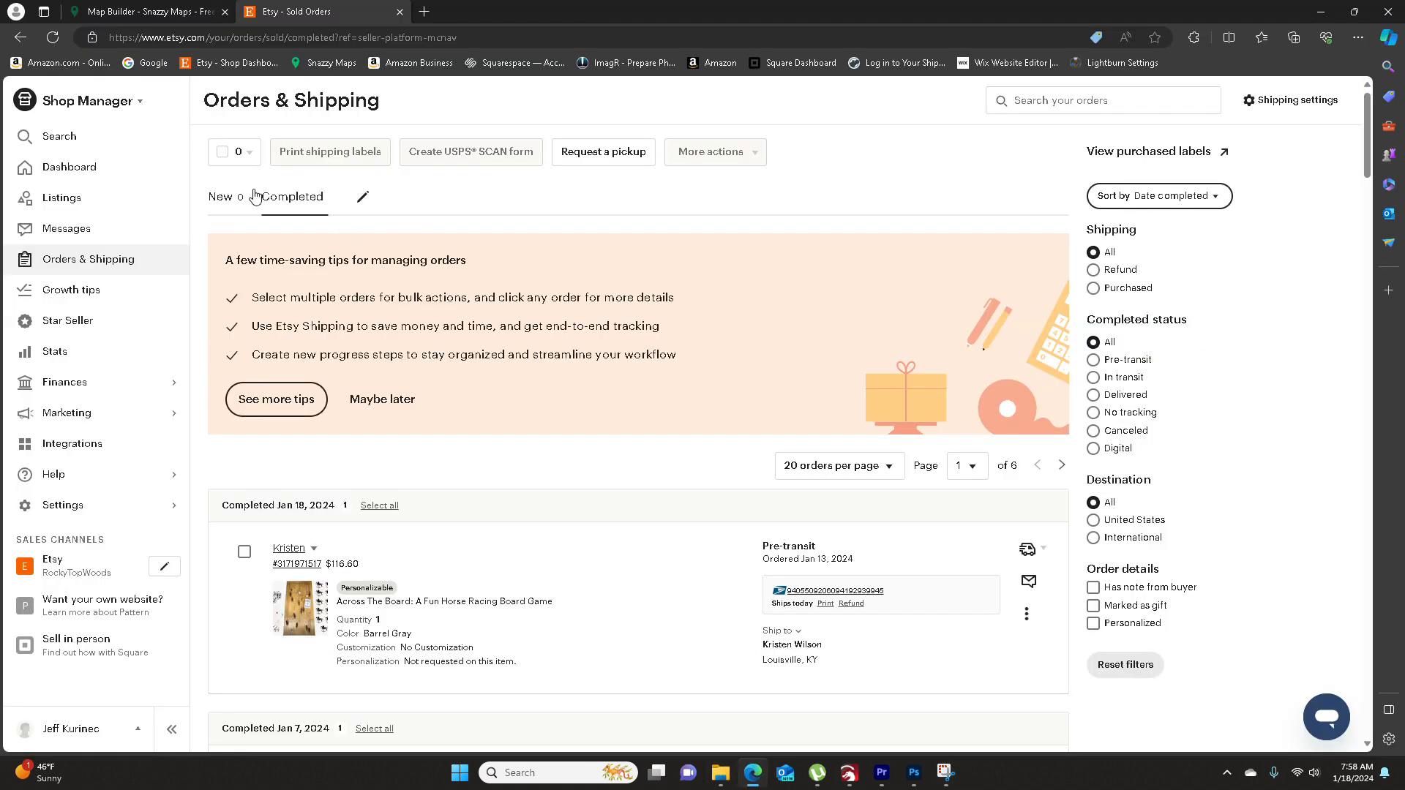
pyautogui.click(424, 11)
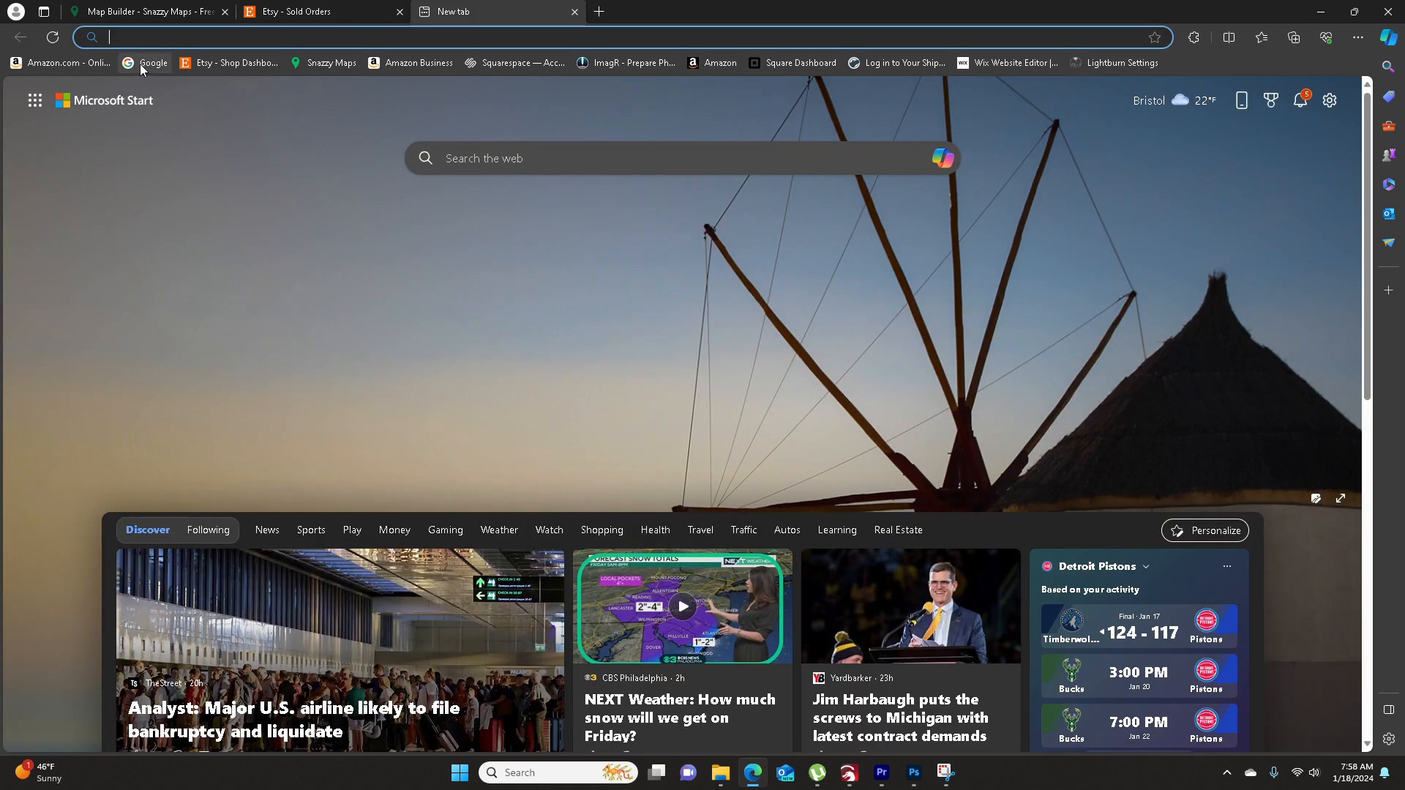
pyautogui.click(150, 62)
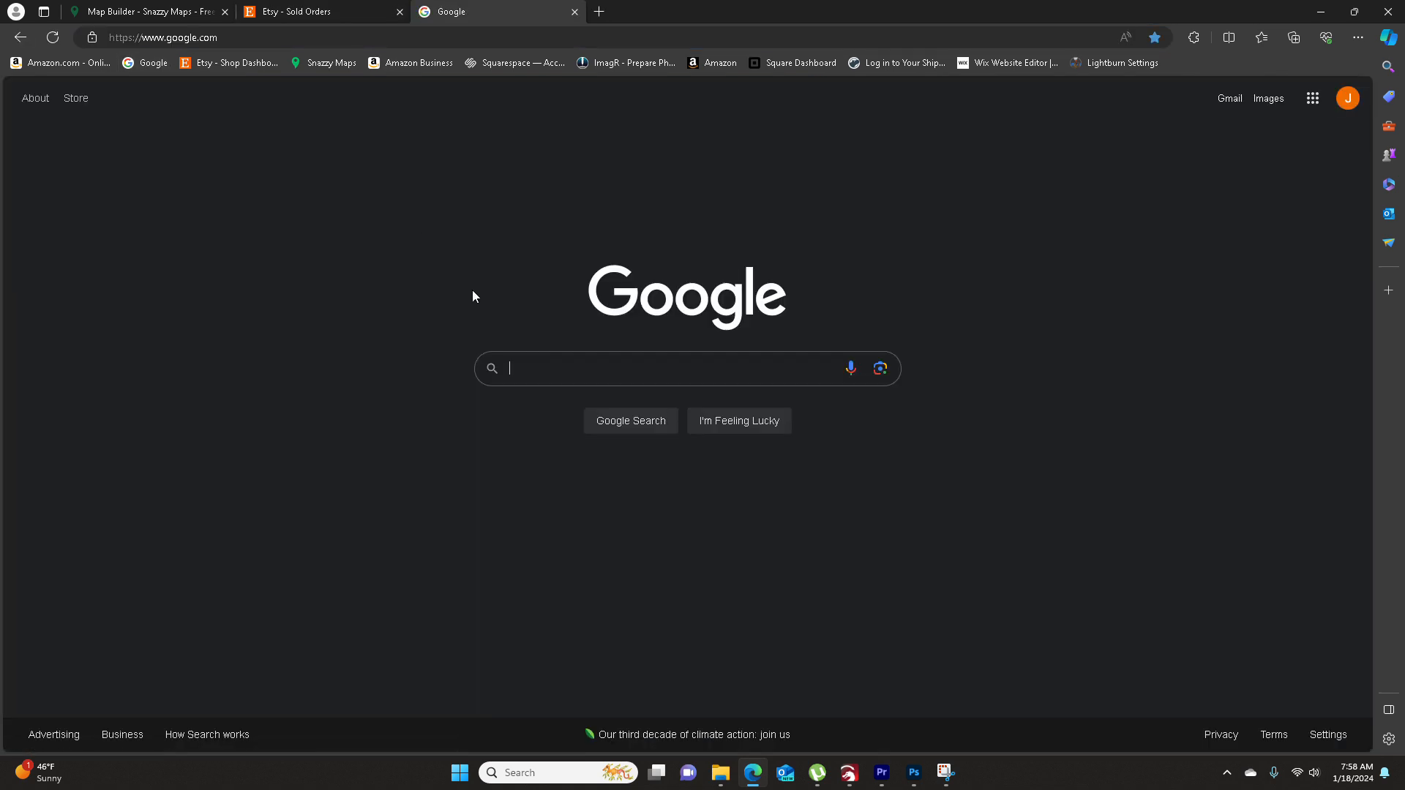
pyautogui.write('LSU')
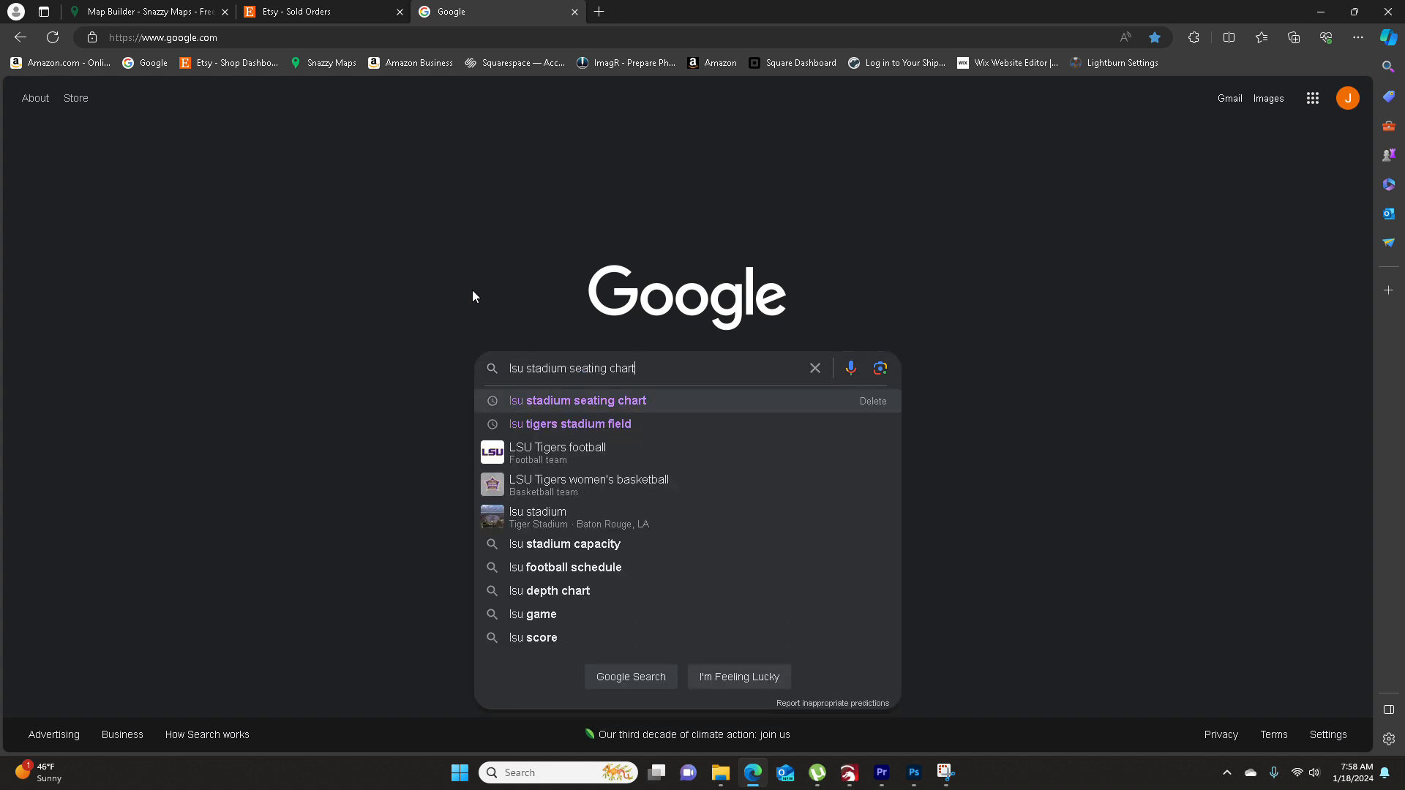
pyautogui.press('Down')
pyautogui.press('Down')
pyautogui.press('Up')
pyautogui.press('Return')
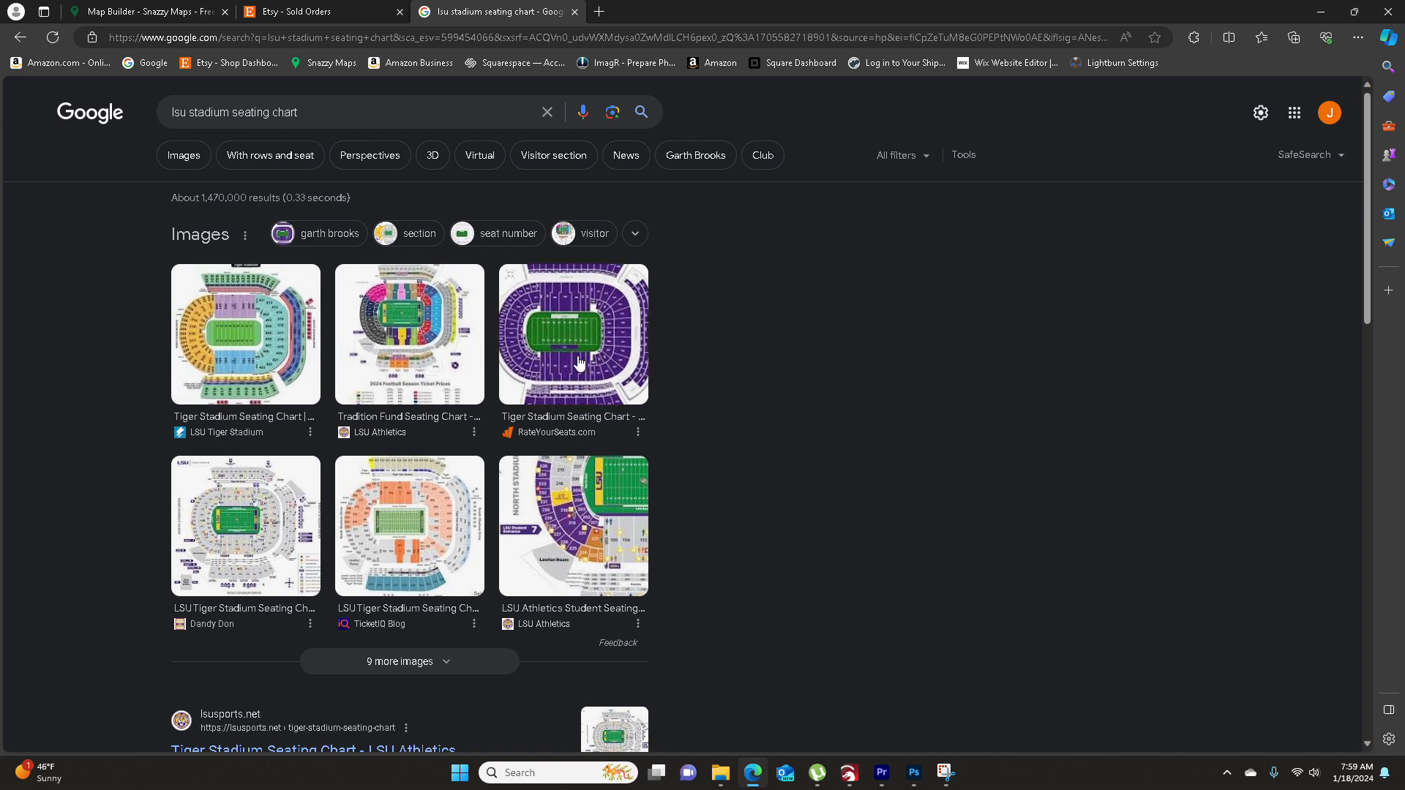
# - Open the purple RateYourSeats.com Tiger Stadium seating chart preview and copy the image
pyautogui.click(603, 321)
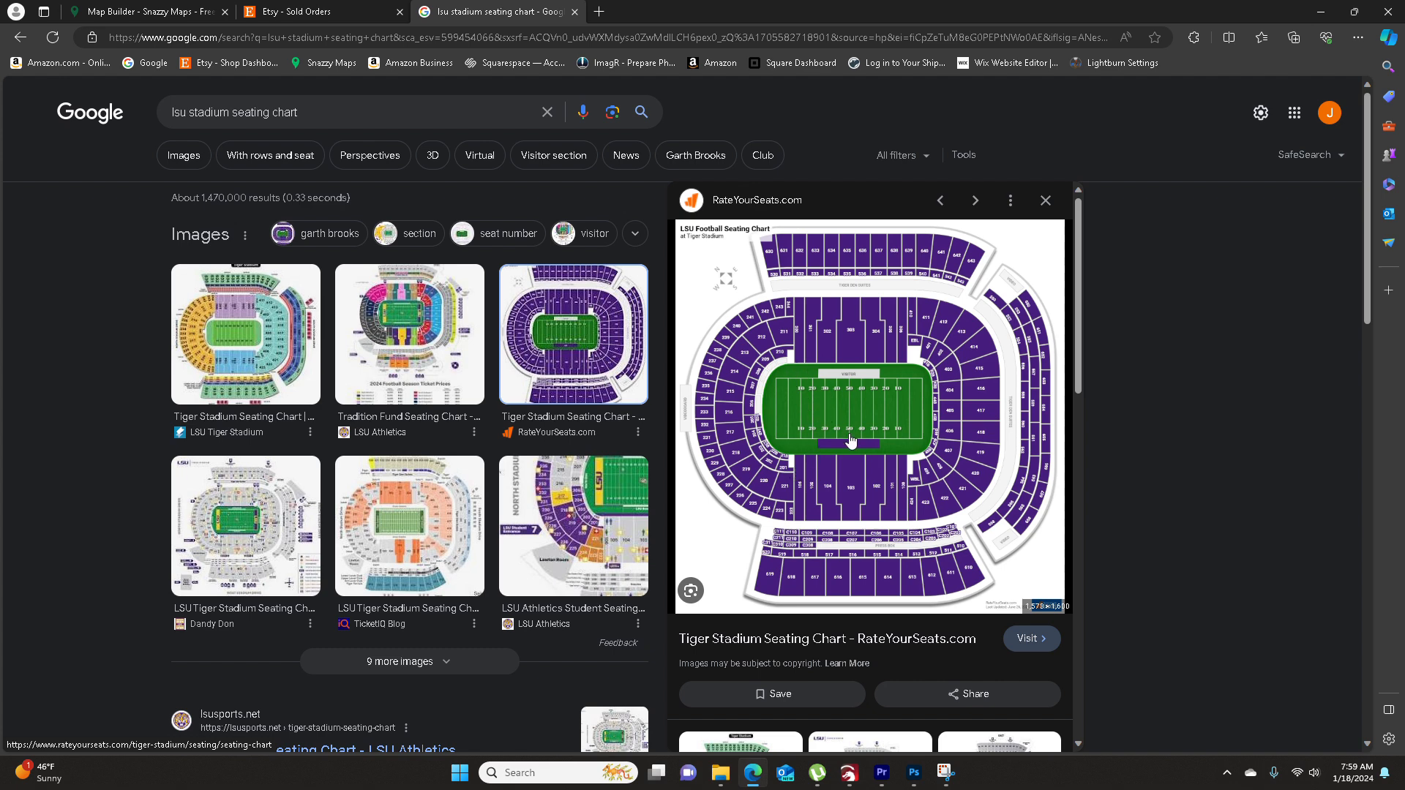
pyautogui.rightClick(856, 349)
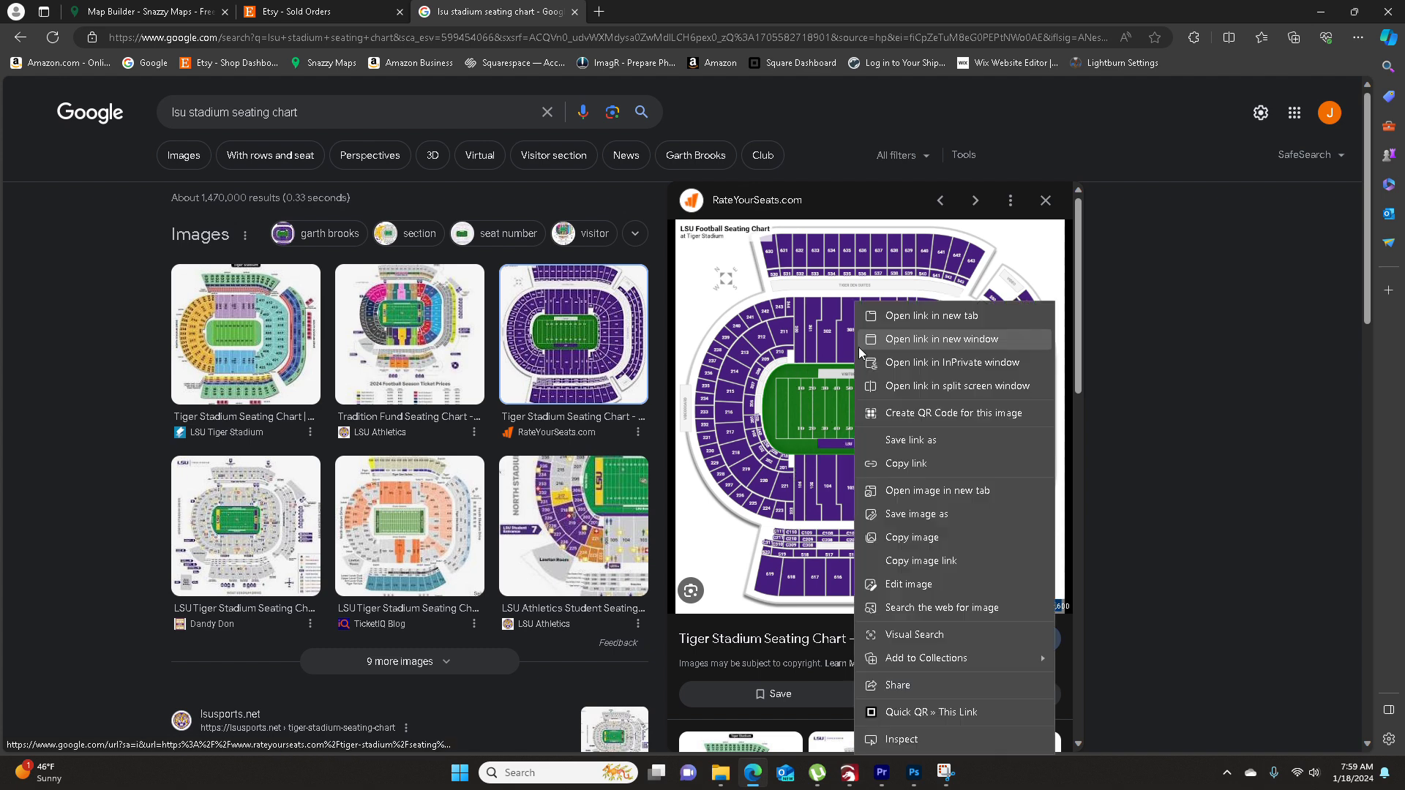
pyautogui.click(917, 537)
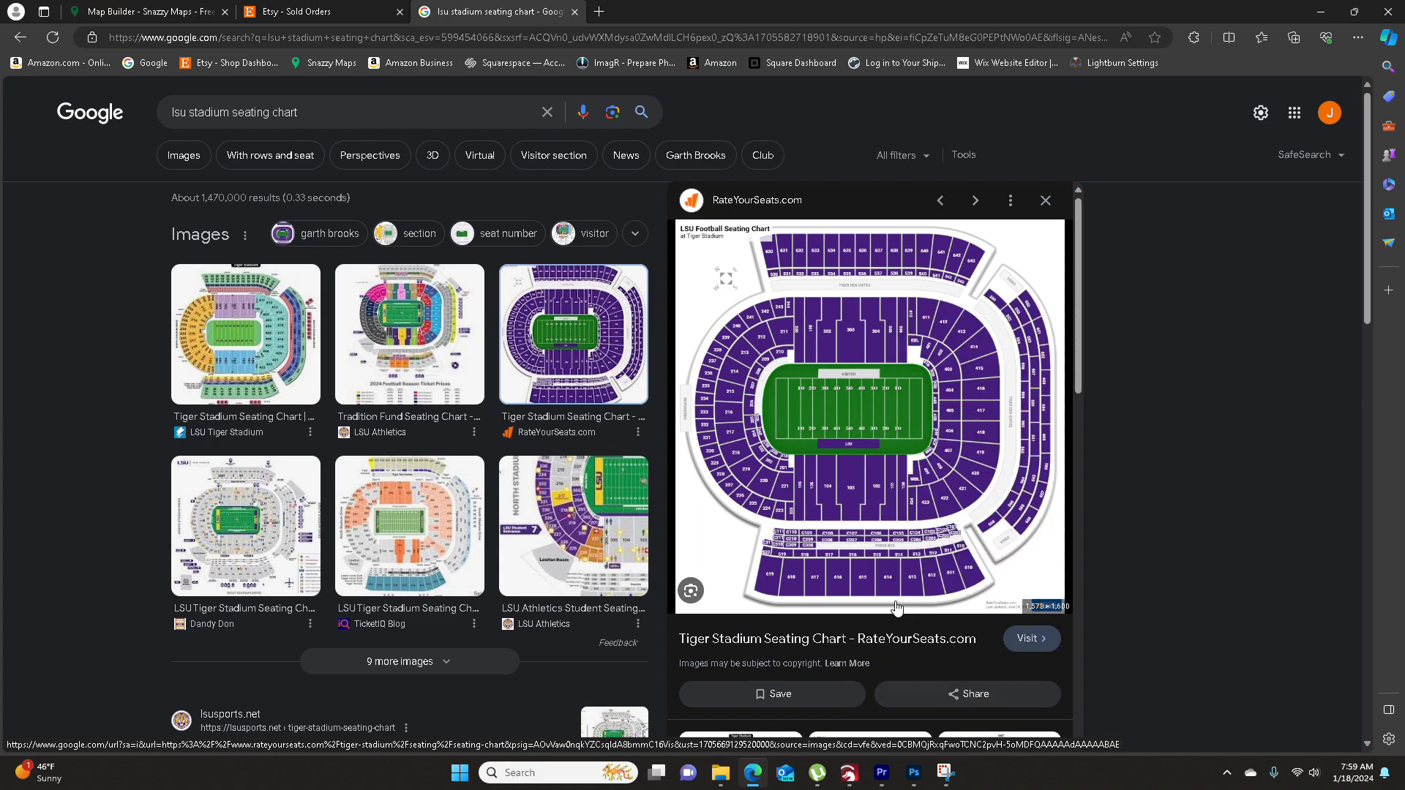
# - Switch to Photoshop, create a 1578 x 1600 px document from the clipboard preset and paste the seating chart into it
pyautogui.click(914, 772)
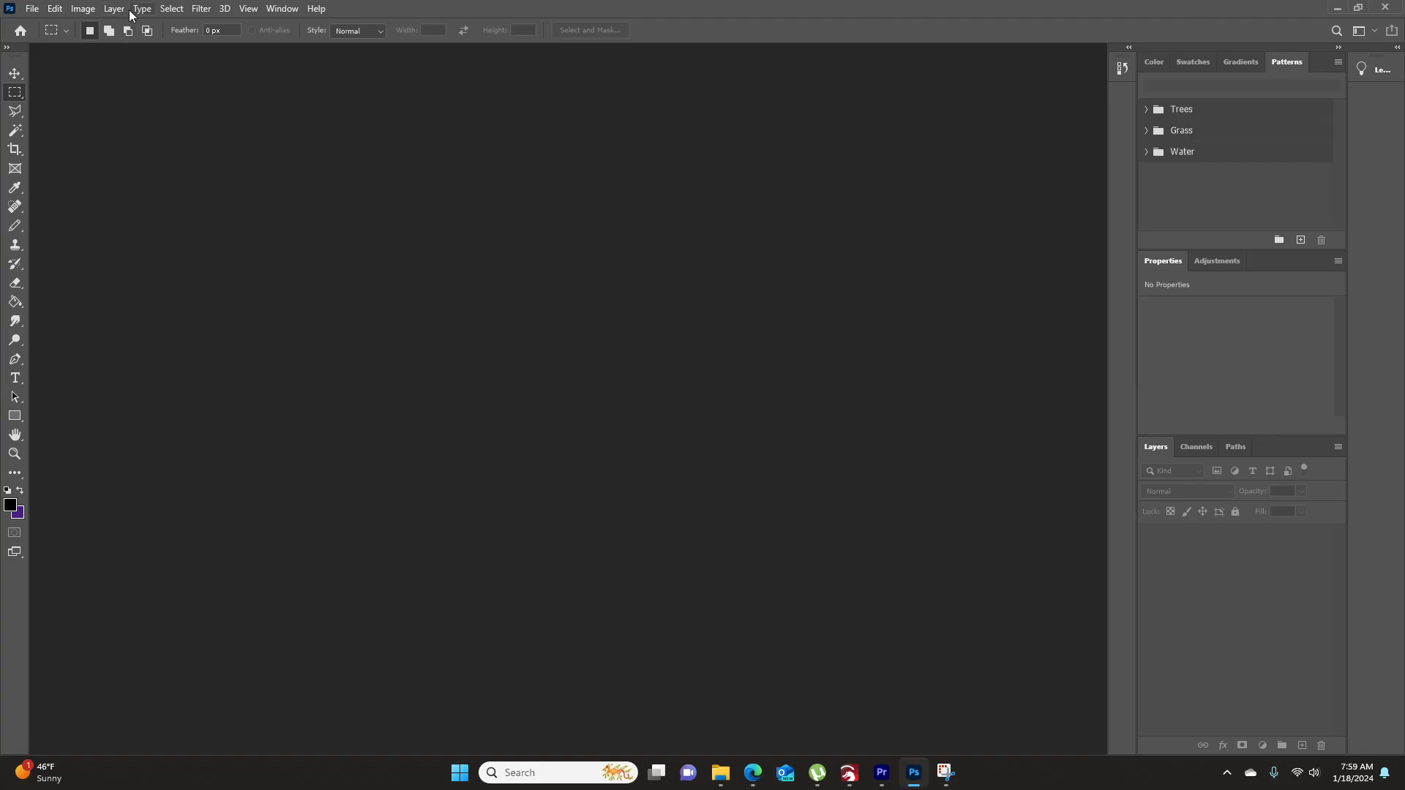
pyautogui.click(32, 11)
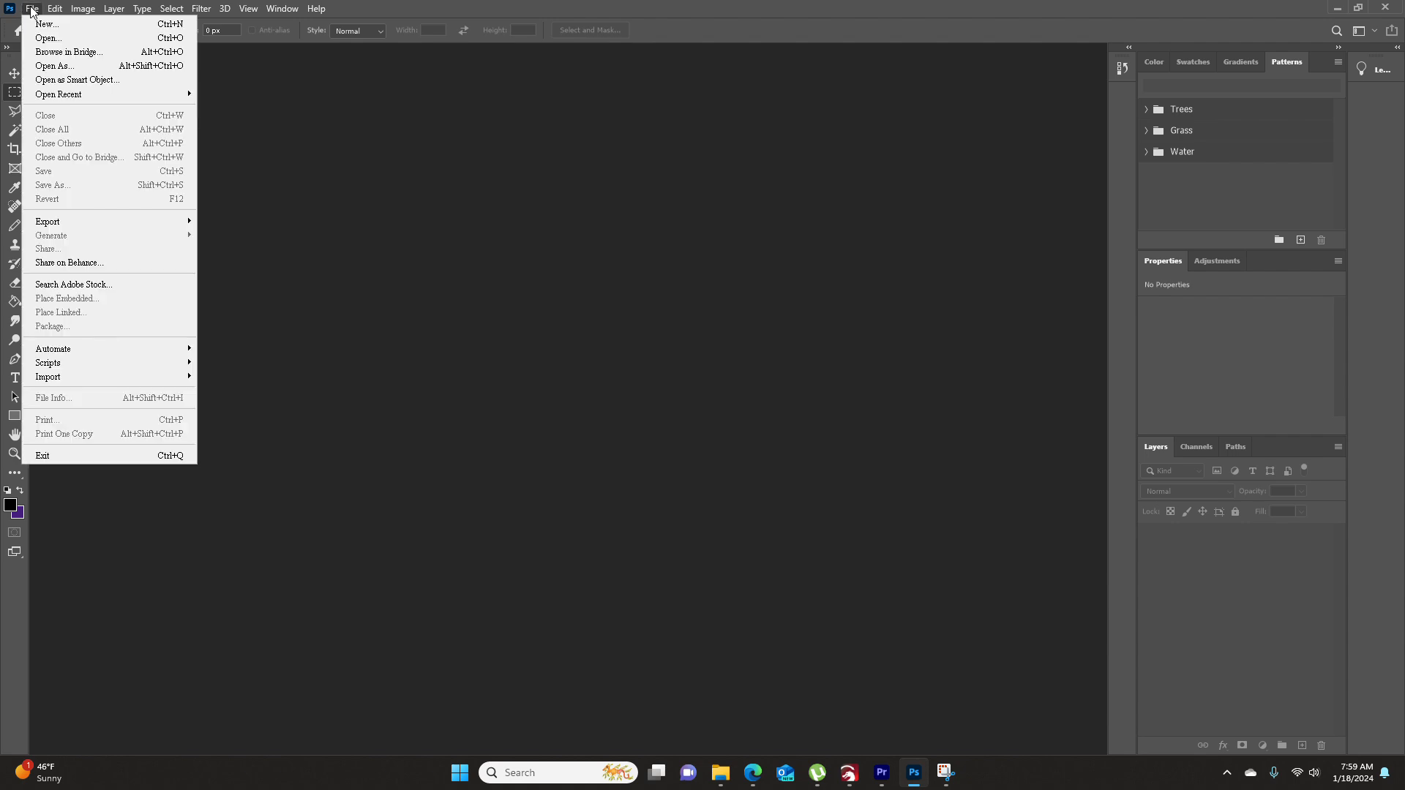
pyautogui.click(49, 25)
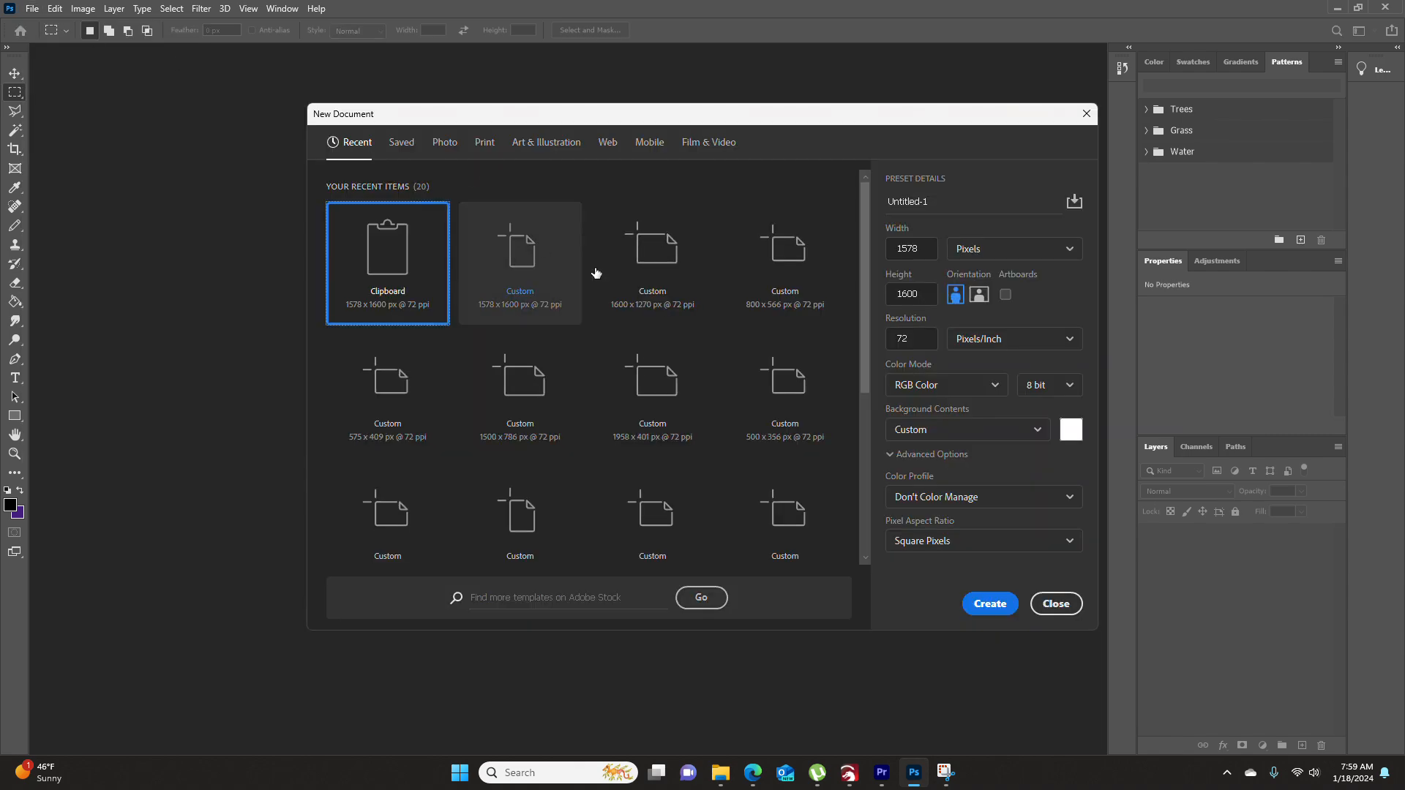
pyautogui.click(979, 604)
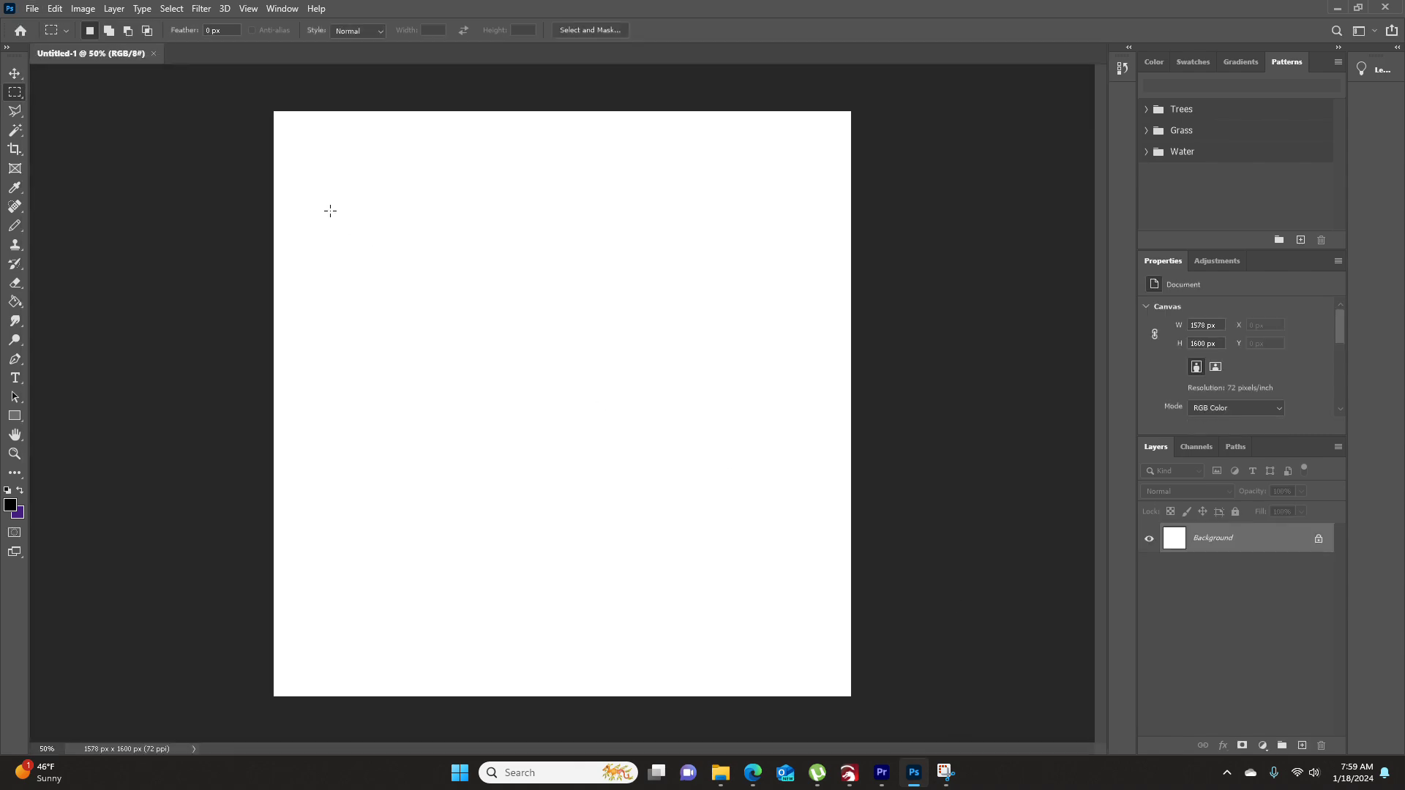
pyautogui.hotkey('ctrl', 'v')
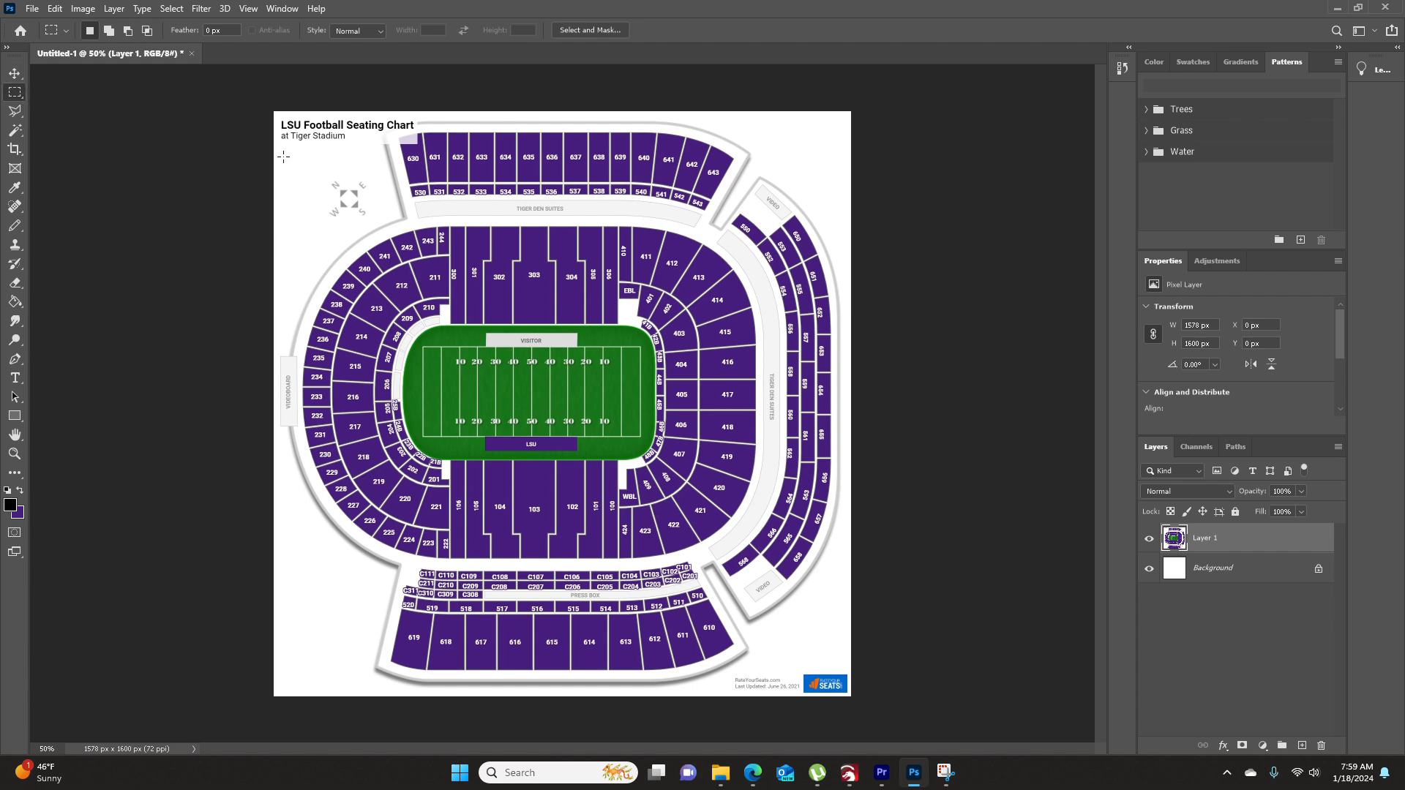
# - Delete the compass symbol beside the stadium and the RateYourSeats logo in the chart's lower corner
pyautogui.moveTo(285, 163); pyautogui.dragTo(373, 221)
pyautogui.press('Delete')
pyautogui.moveTo(729, 672); pyautogui.dragTo(866, 704)
pyautogui.press('Delete')
pyautogui.click(819, 655)
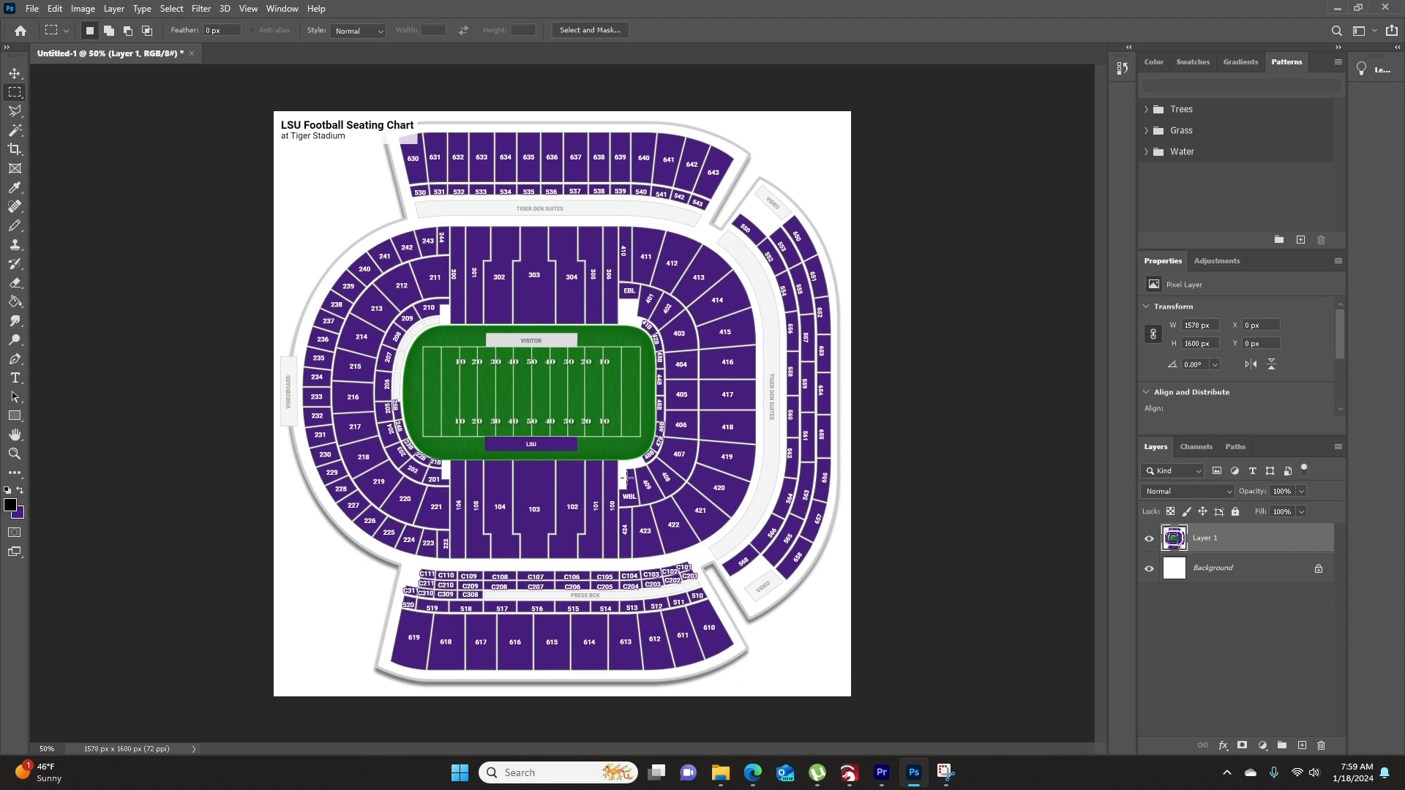
# - Select a rectangle over most of the "LSU Football Seating Chart" title and subtitle and delete it
pyautogui.scroll(5, 287, 81)
pyautogui.moveTo(167, 77); pyautogui.dragTo(491, 200)
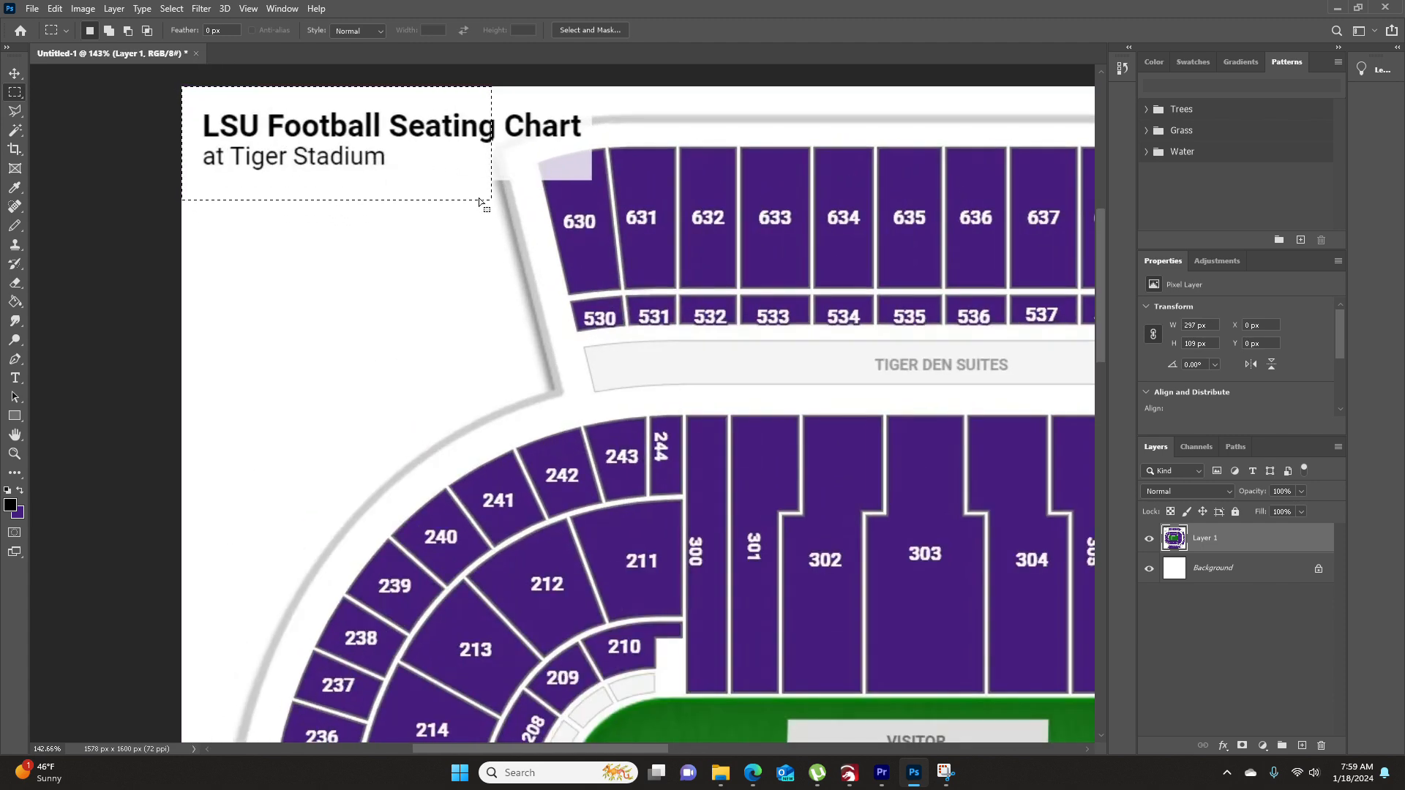
pyautogui.press('Delete')
# - Outline the leftover "Chart" title text with the Polygonal Lasso, staying clear of section 630, and delete it
pyautogui.click(14, 110)
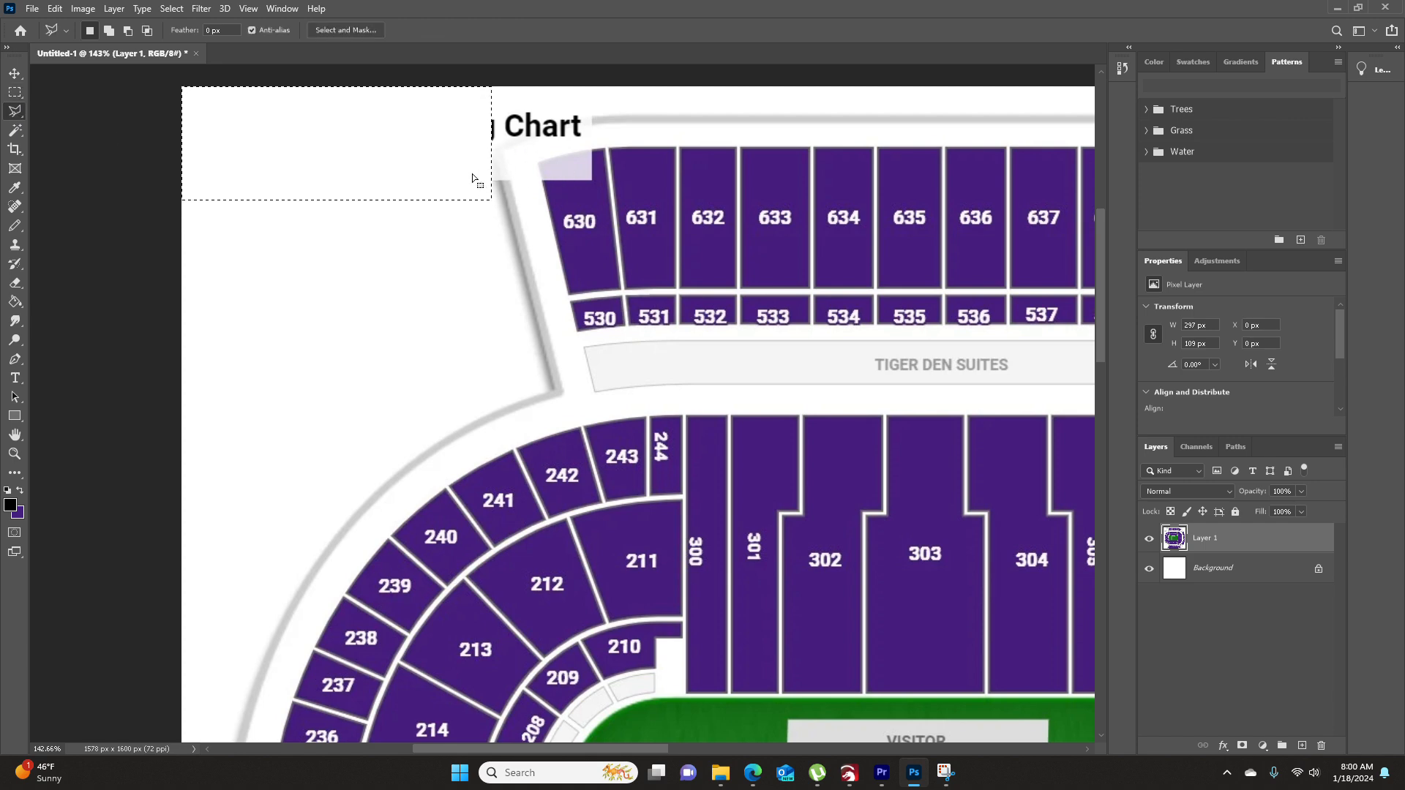
pyautogui.click(598, 139)
pyautogui.click(449, 180)
pyautogui.click(443, 107)
pyautogui.click(589, 101)
pyautogui.click(598, 140)
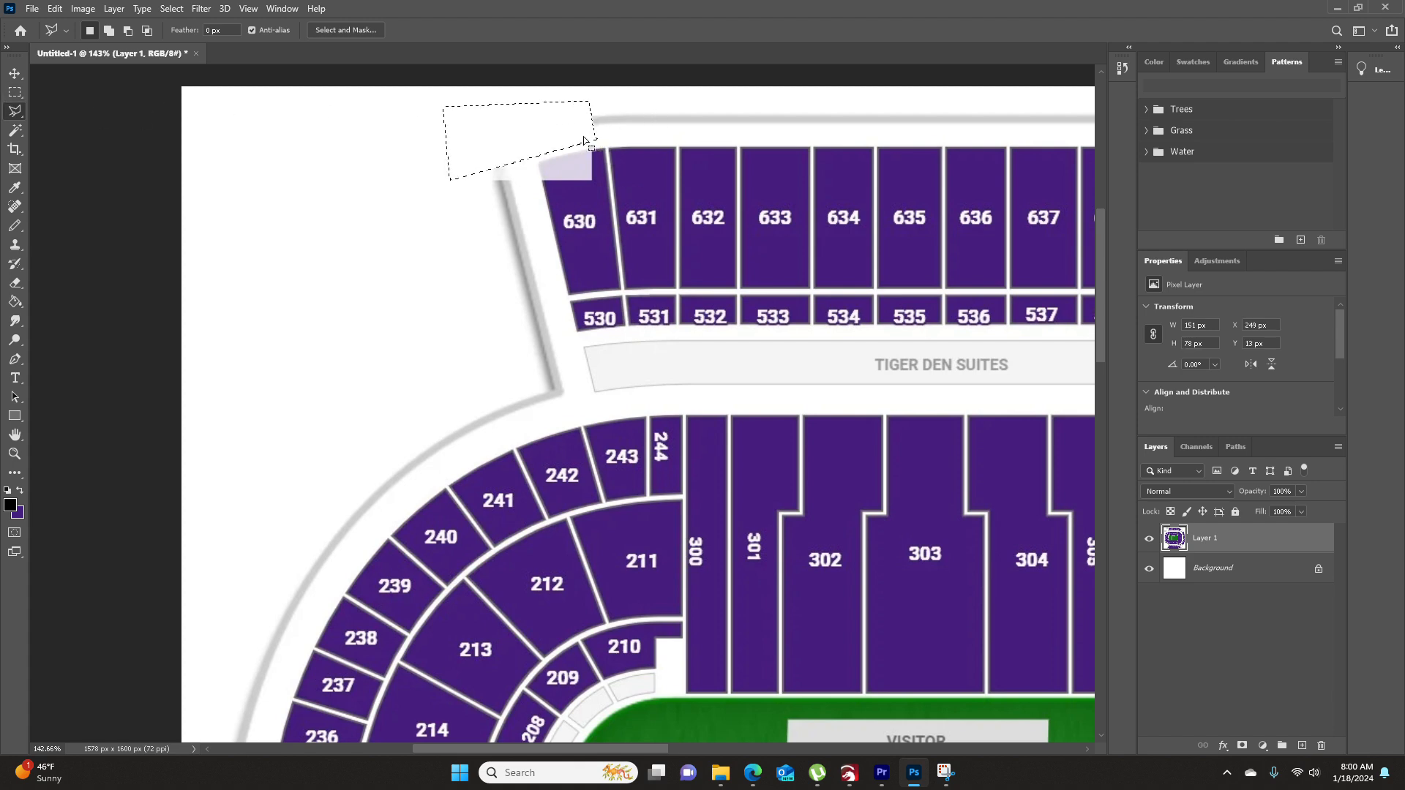
# - Outline the faded upper corner of section 630 with the Polygonal Lasso, fill it with purple 441e7d and deselect
pyautogui.scroll(5, 592, 143)
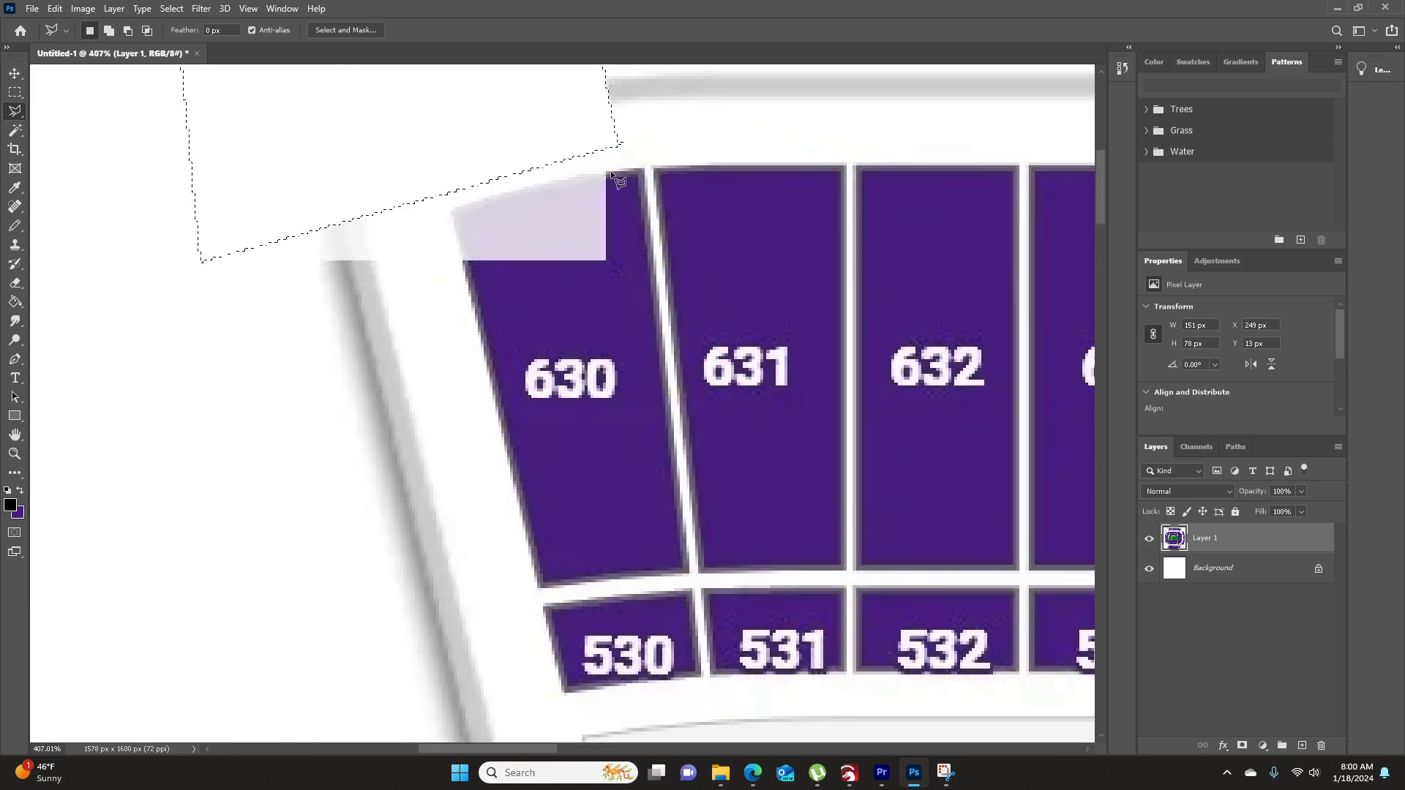
pyautogui.click(608, 171)
pyautogui.click(465, 265)
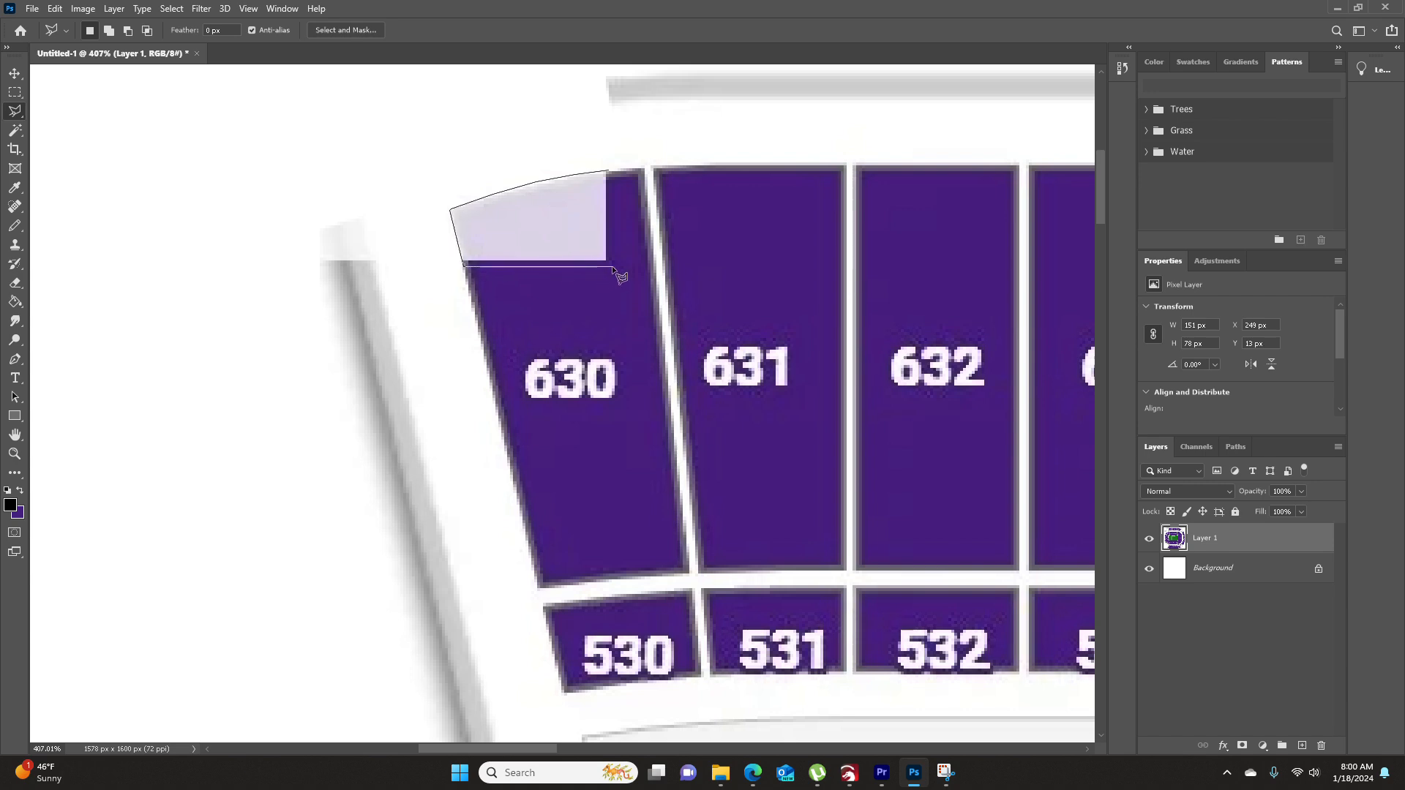
pyautogui.click(609, 174)
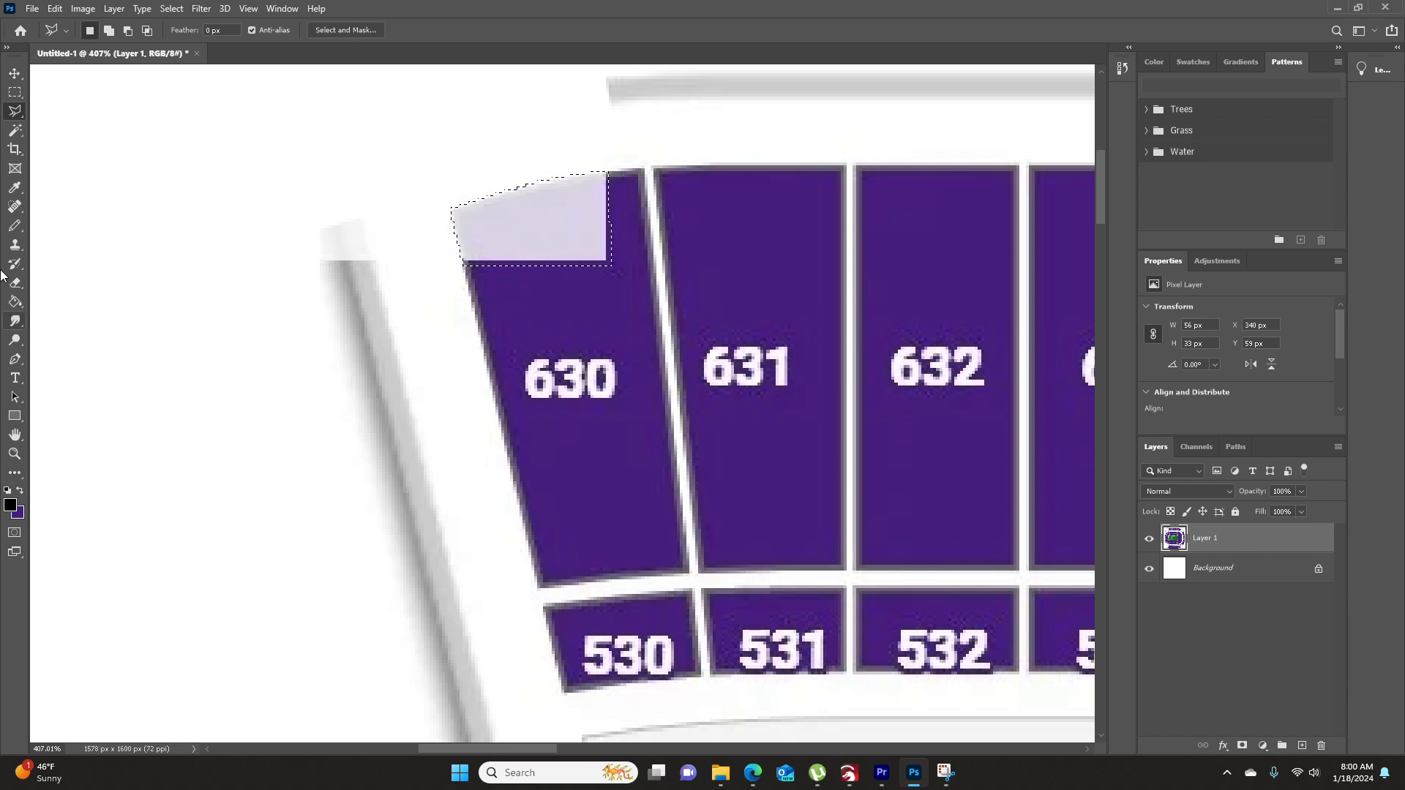
pyautogui.click(15, 302)
pyautogui.click(17, 513)
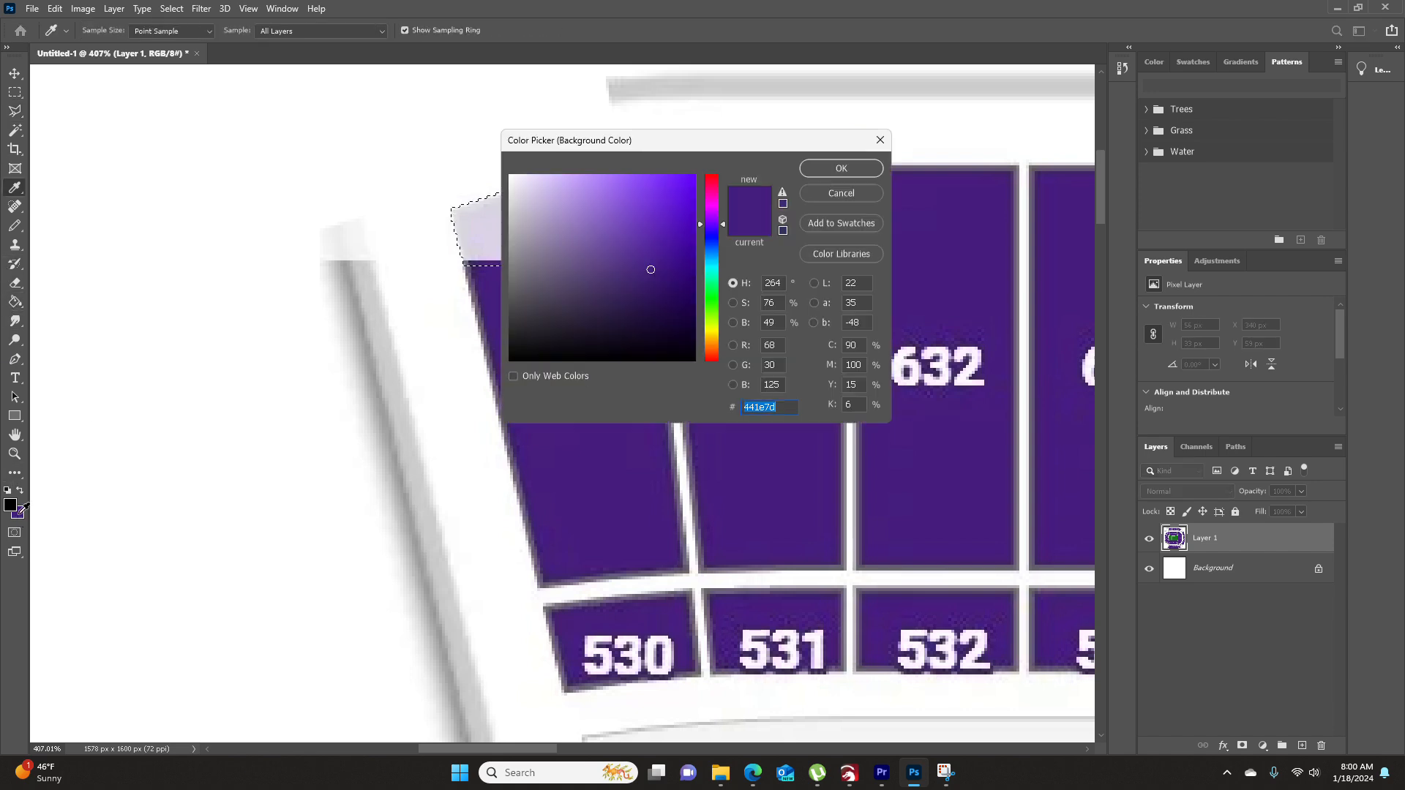
pyautogui.click(842, 168)
pyautogui.click(568, 228)
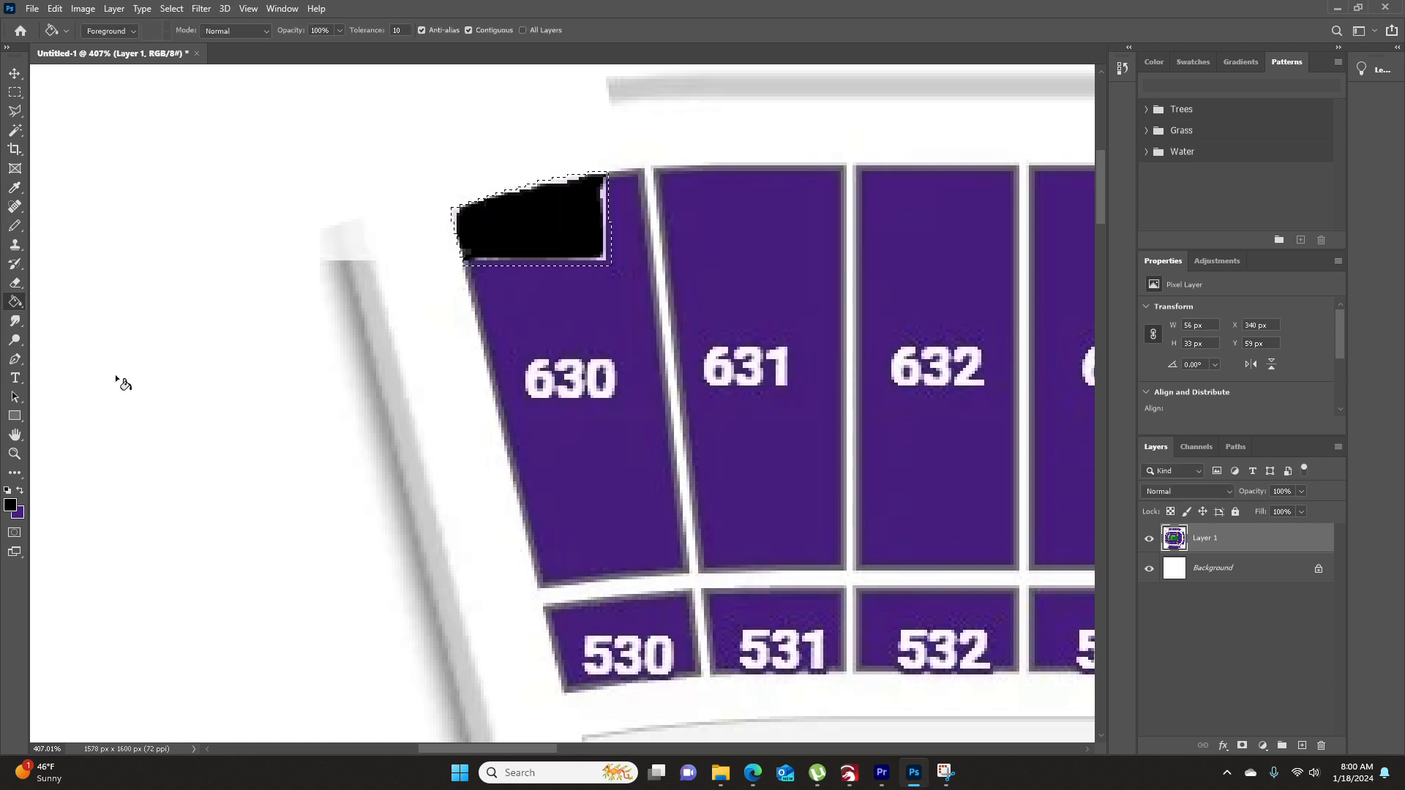
pyautogui.press('x')
pyautogui.click(529, 235)
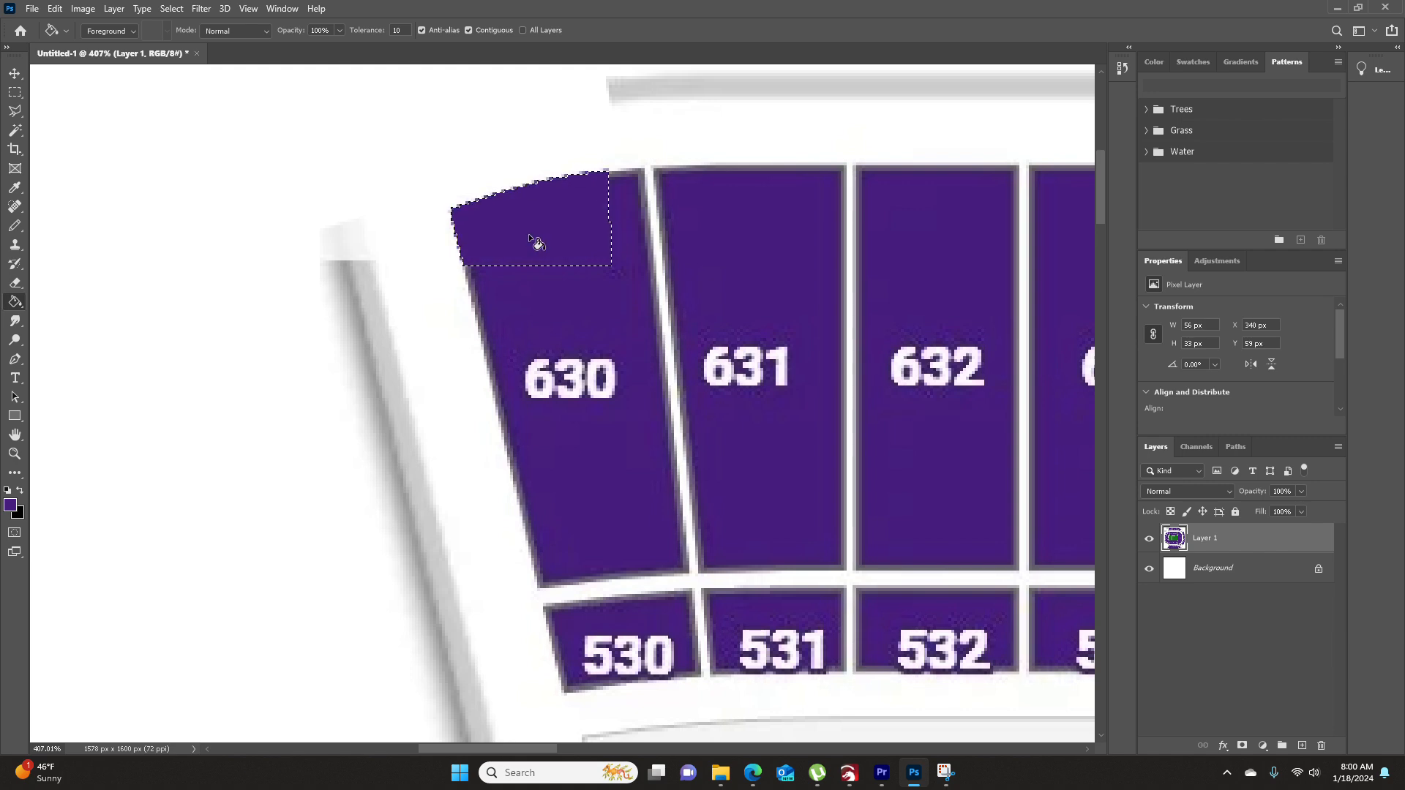
pyautogui.click(14, 92)
pyautogui.click(140, 166)
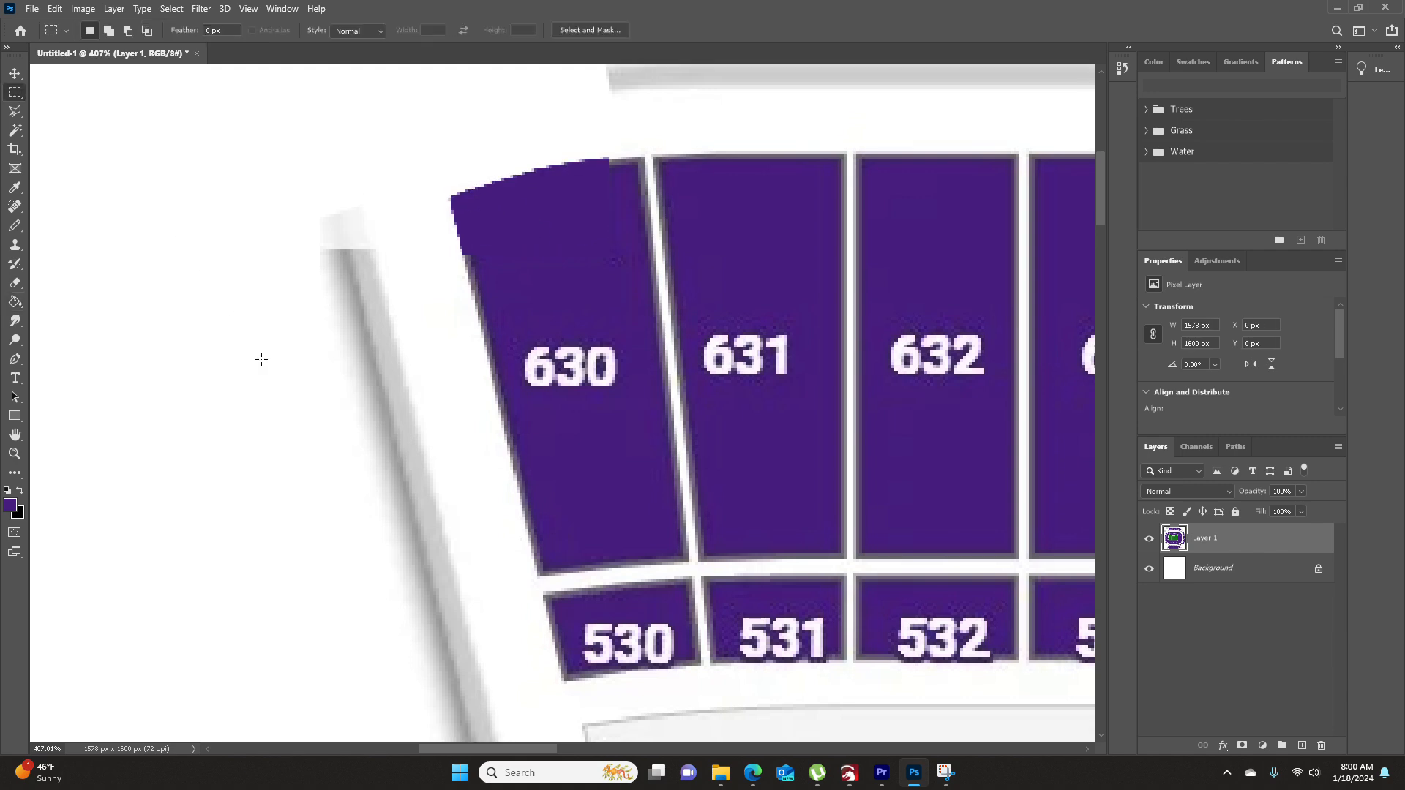
# - Fill the Tiger Den Suites strip below sections 530 to 543 with purple using the Paint Bucket
pyautogui.scroll(-10, 278, 366)
pyautogui.scroll(-2, 418, 508)
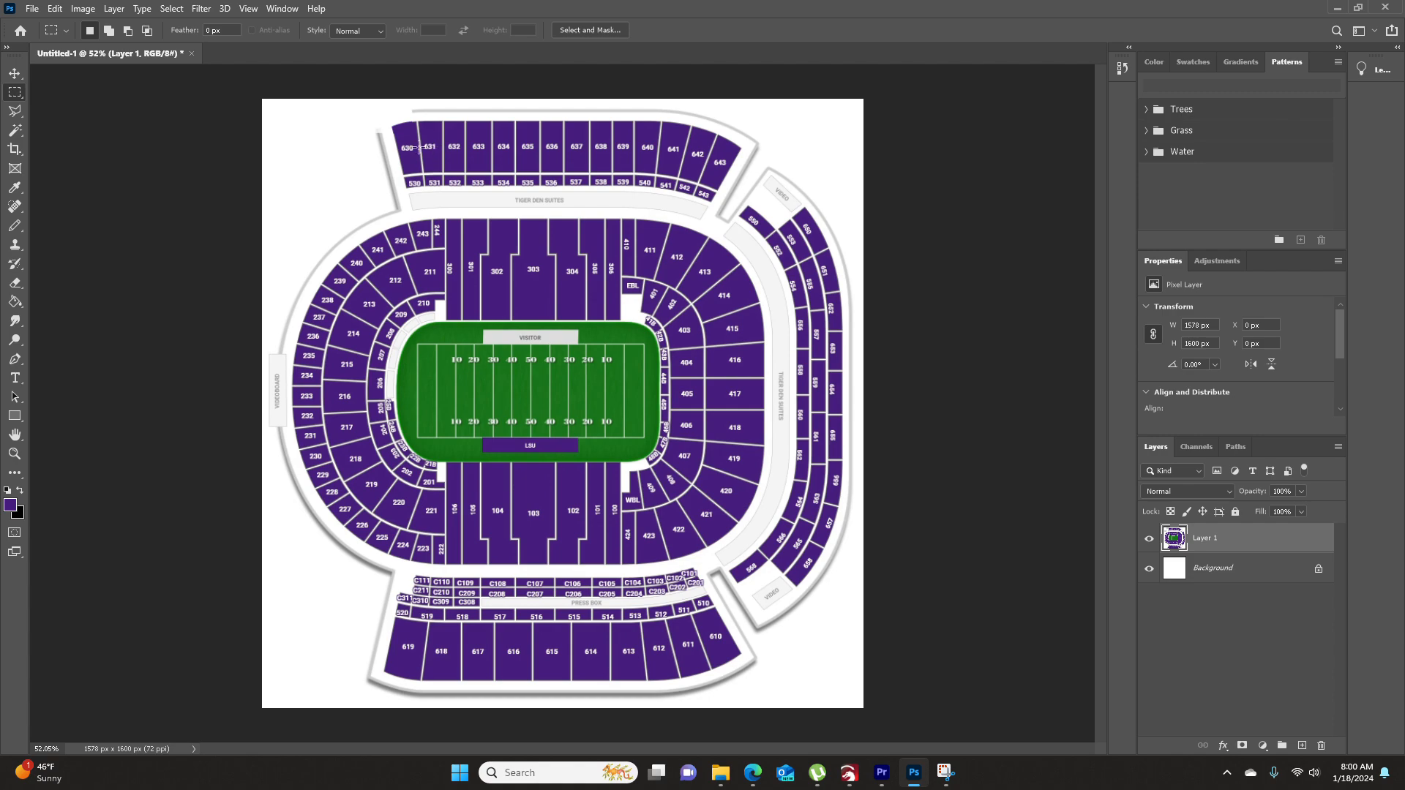
pyautogui.scroll(3, 454, 176)
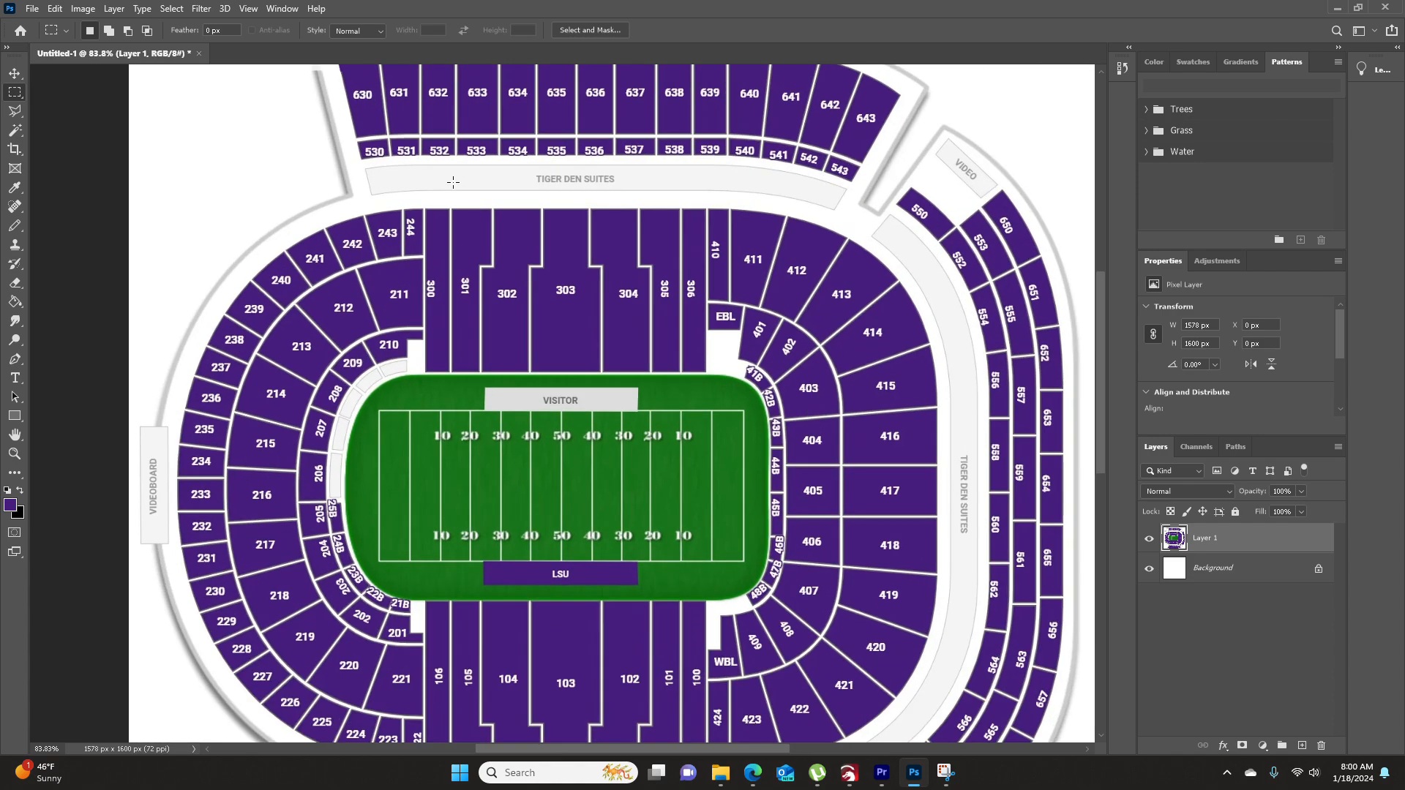
pyautogui.scroll(2, 476, 179)
pyautogui.scroll(2, 418, 250)
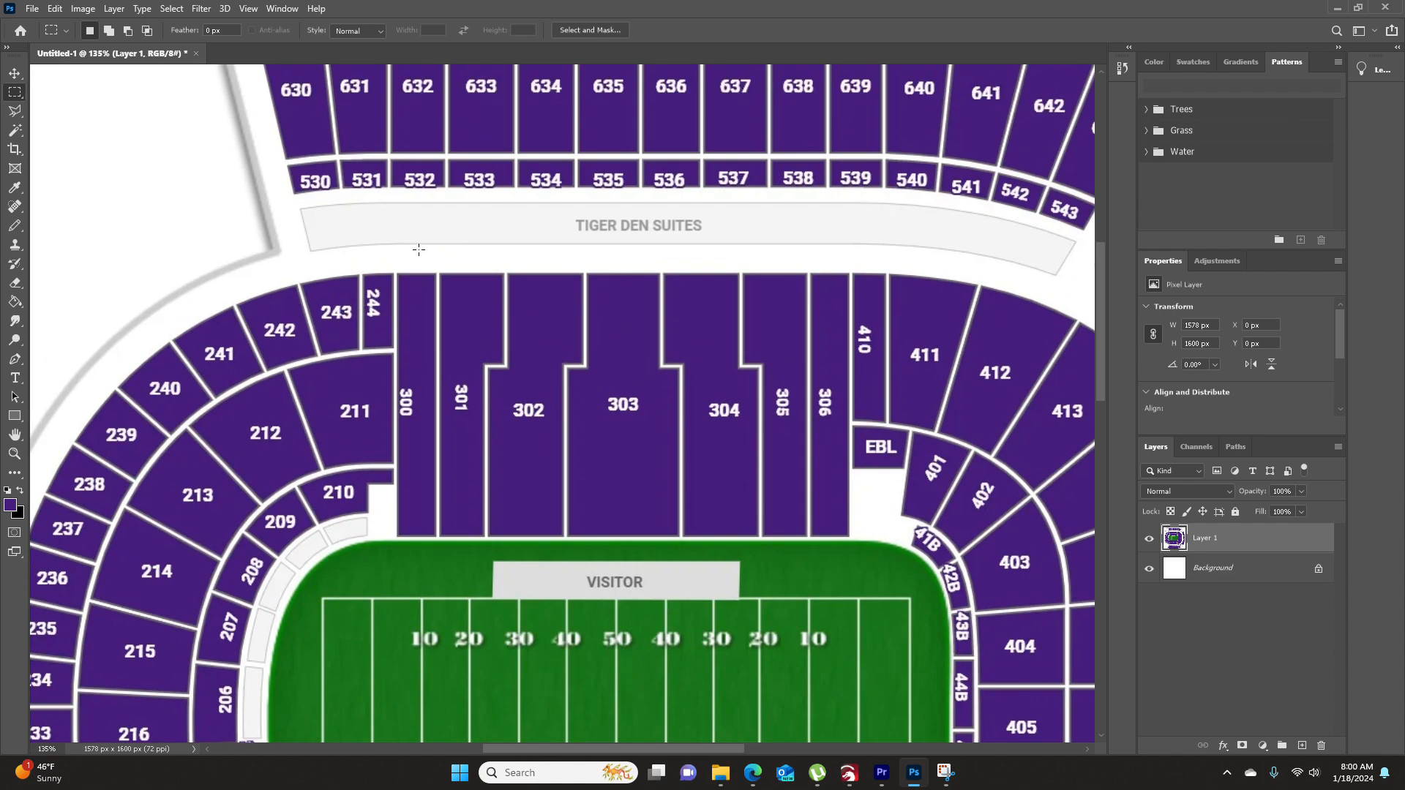
pyautogui.click(15, 301)
pyautogui.click(399, 244)
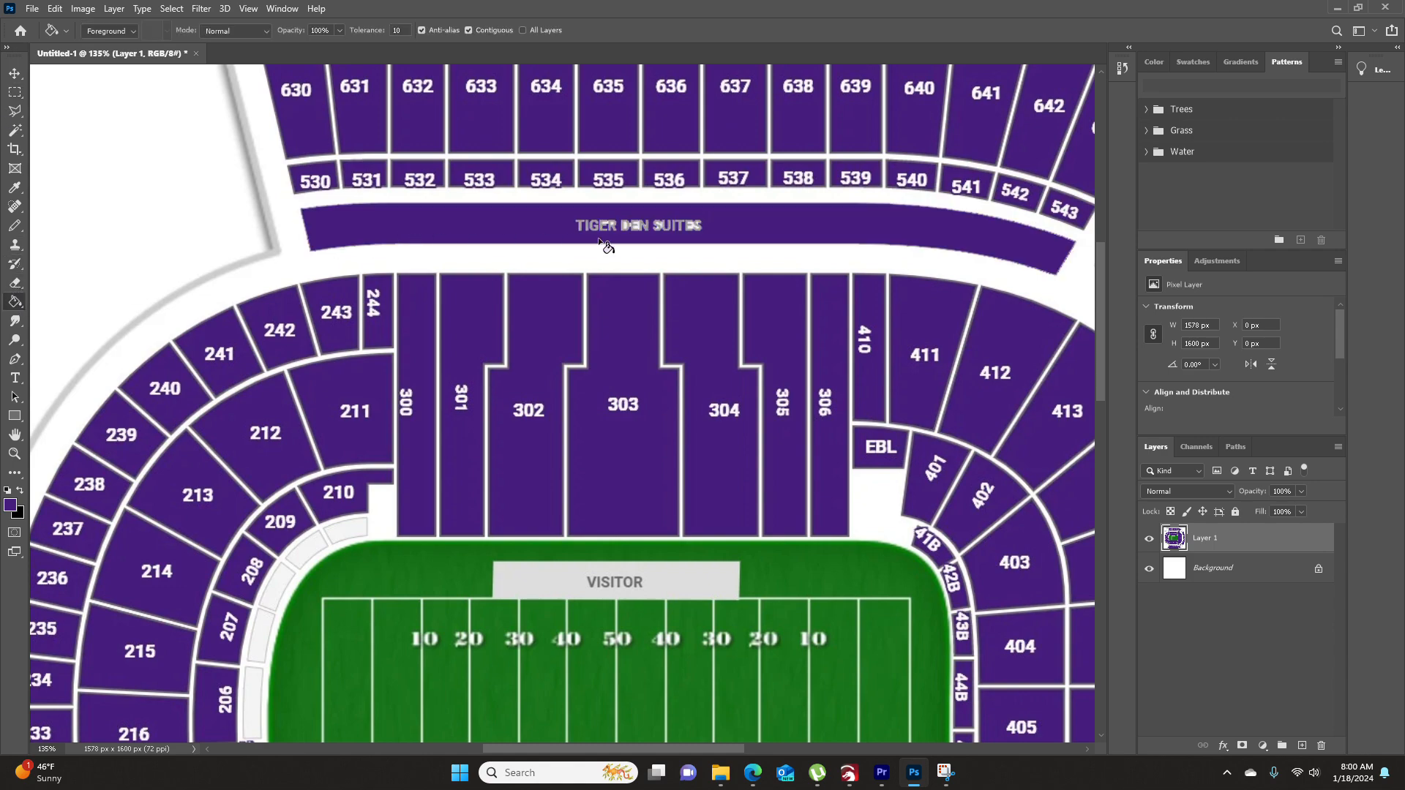
# - Fill the other Tiger Den Suites strip, the videoboard, the press box and both video panels with purple
pyautogui.hotkey('ctrl', '0')
pyautogui.click(804, 321)
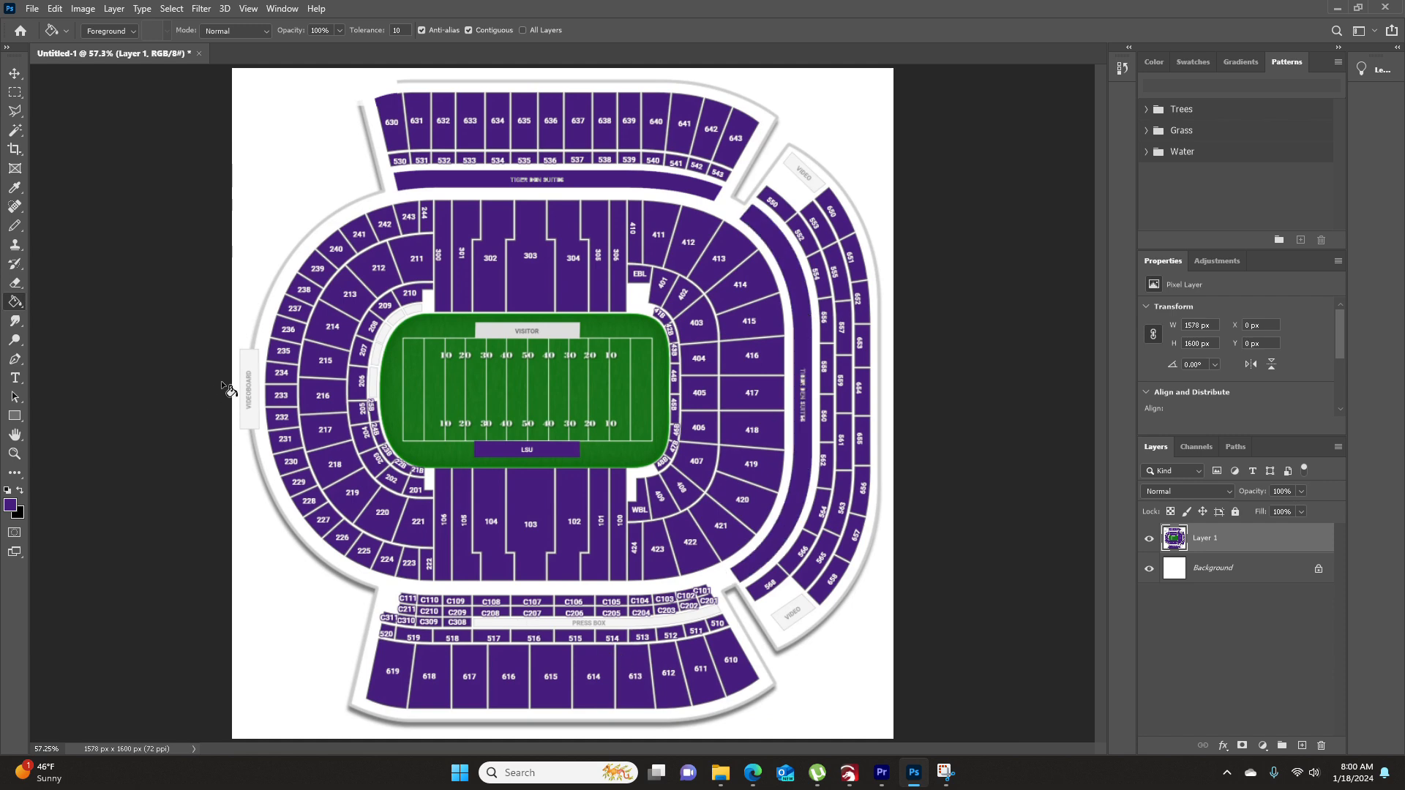
pyautogui.click(249, 369)
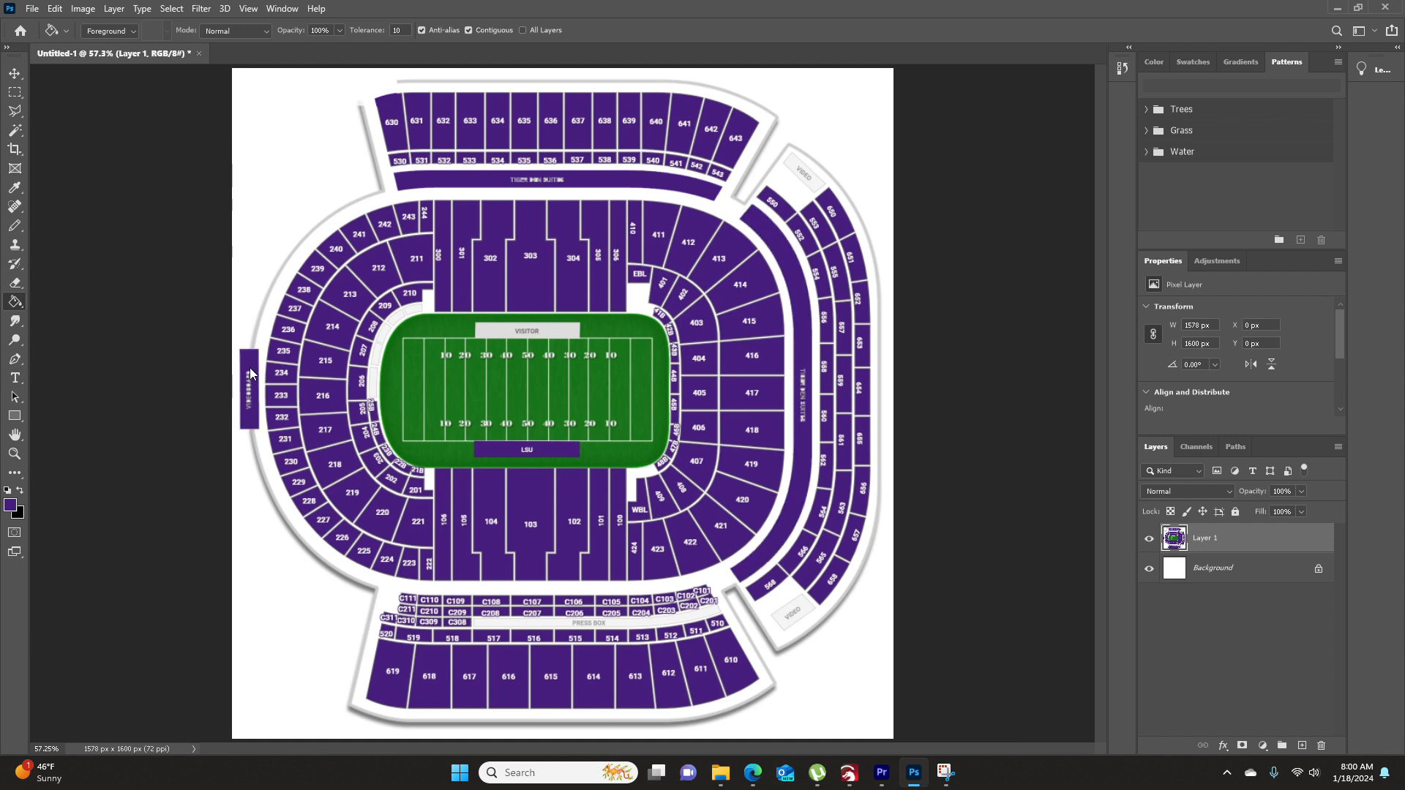
pyautogui.click(524, 619)
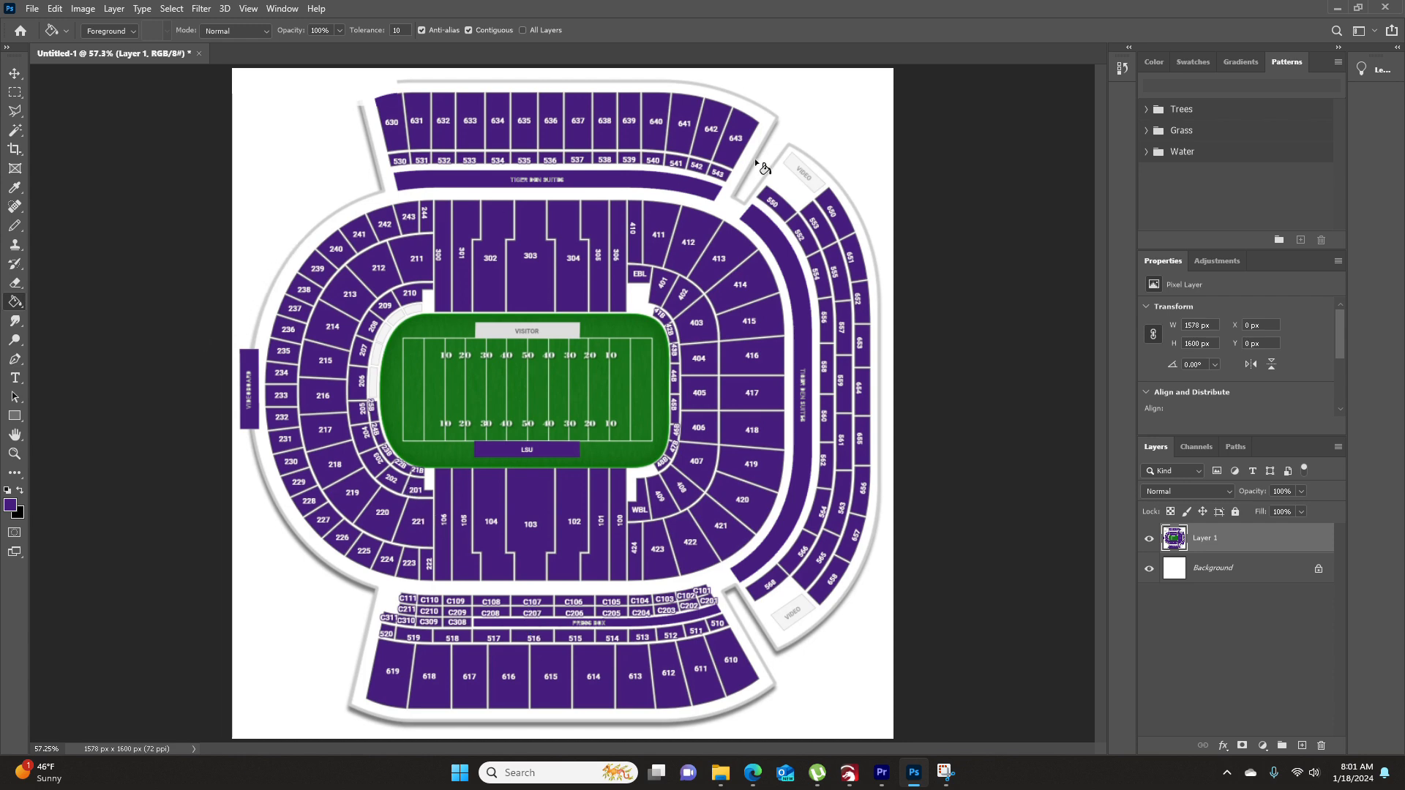
pyautogui.click(805, 180)
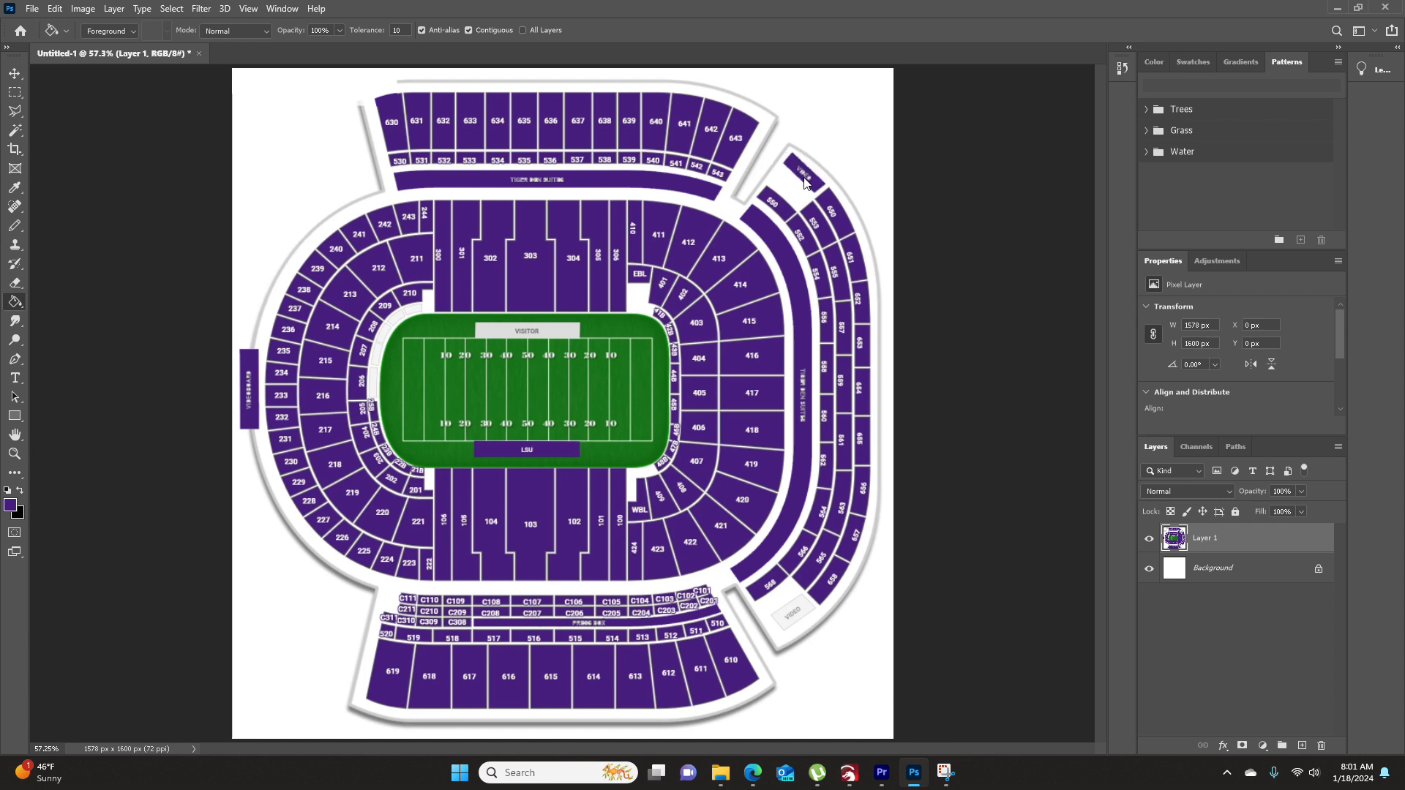
pyautogui.click(797, 612)
# - Convert the seating chart layer to pure black and white with a Threshold adjustment at level 94
pyautogui.click(83, 10)
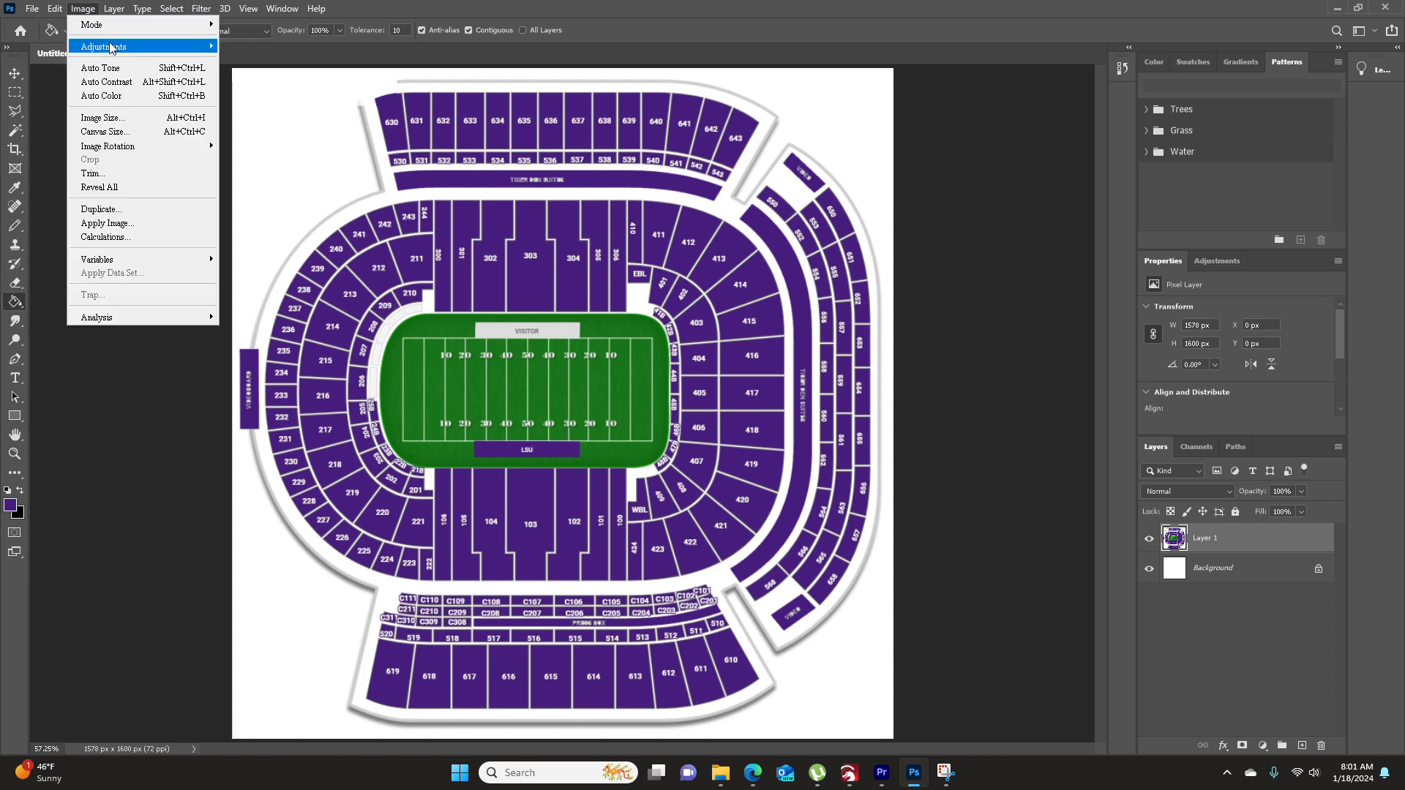
pyautogui.moveTo(111, 48)
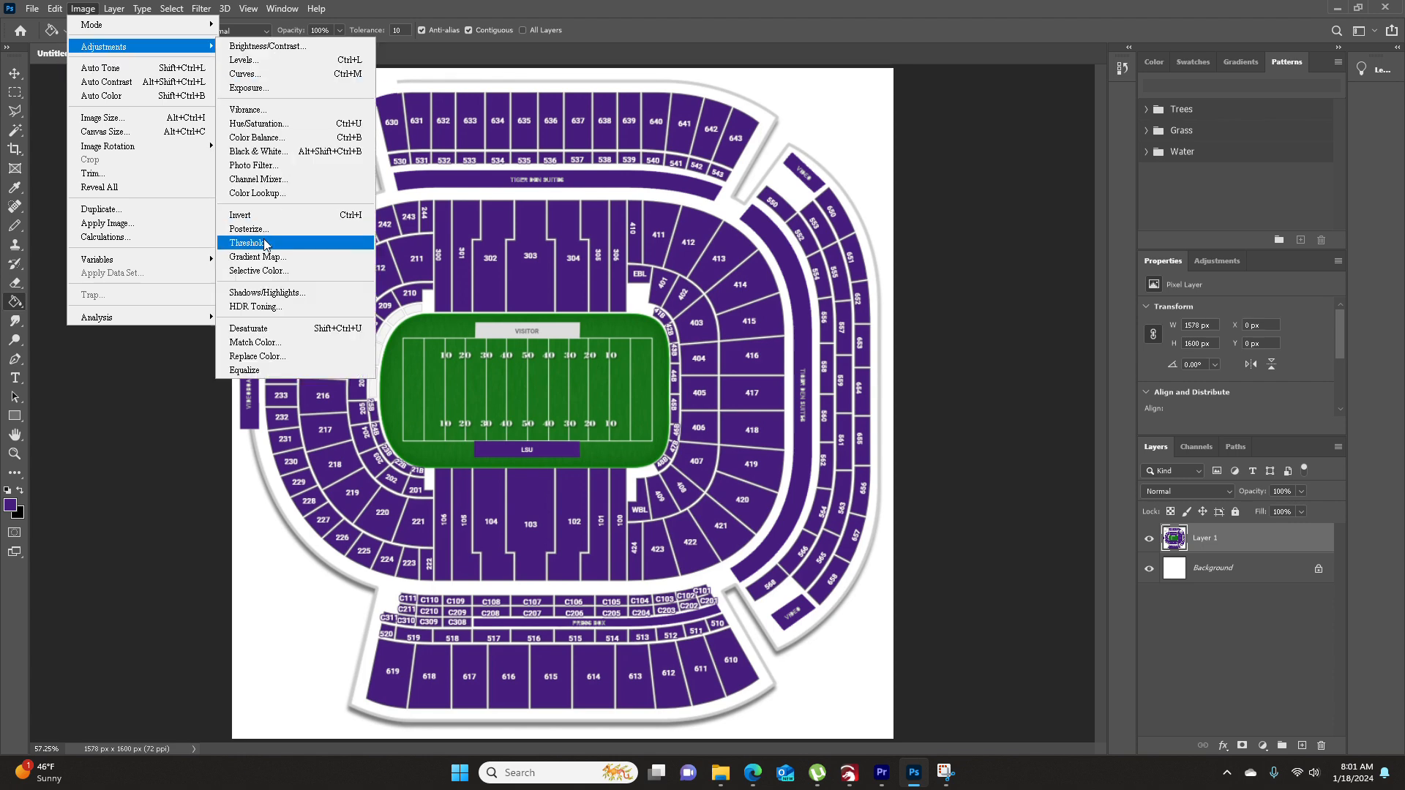
pyautogui.click(265, 244)
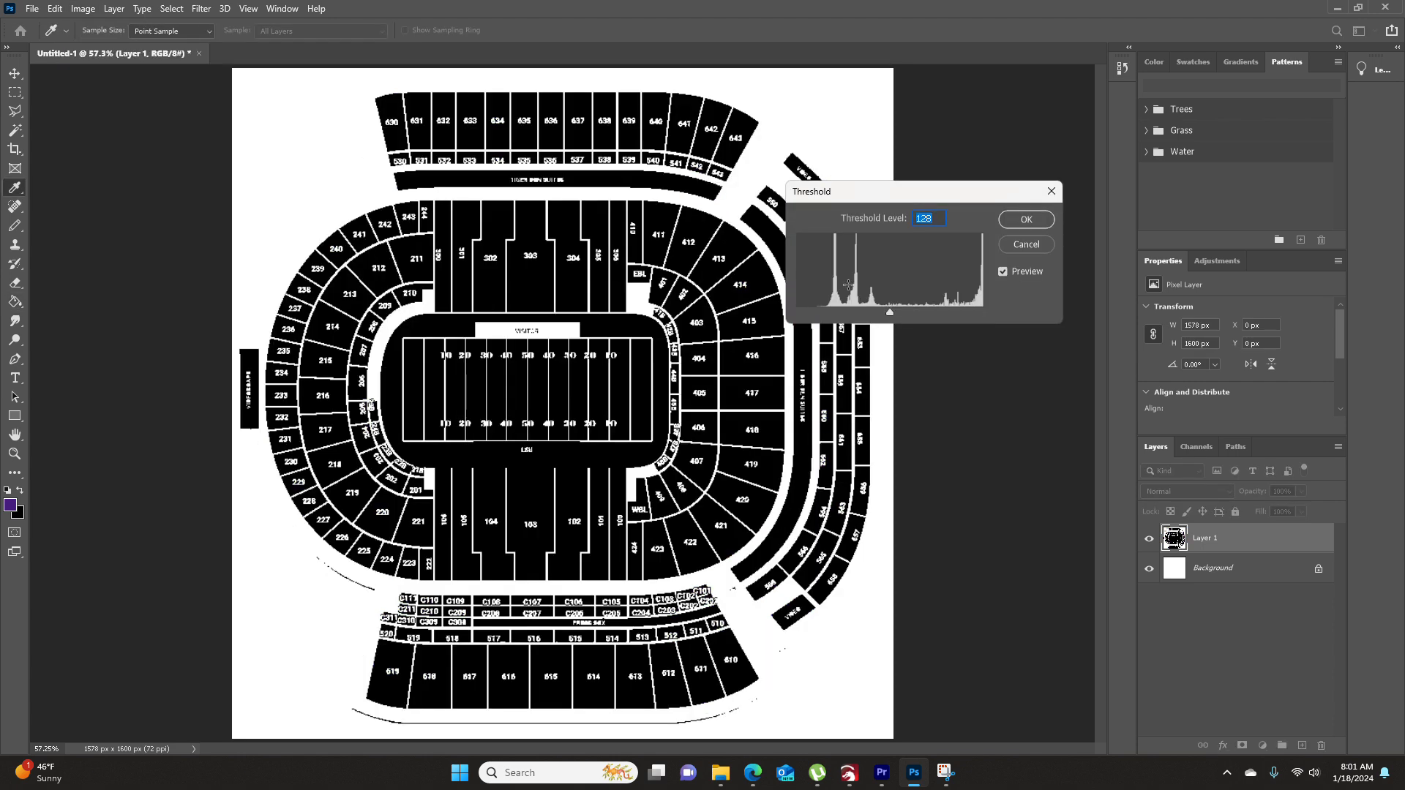
pyautogui.moveTo(889, 313)
pyautogui.mouseDown()
pyautogui.moveTo(906, 313)
pyautogui.moveTo(884, 316)
pyautogui.mouseUp()
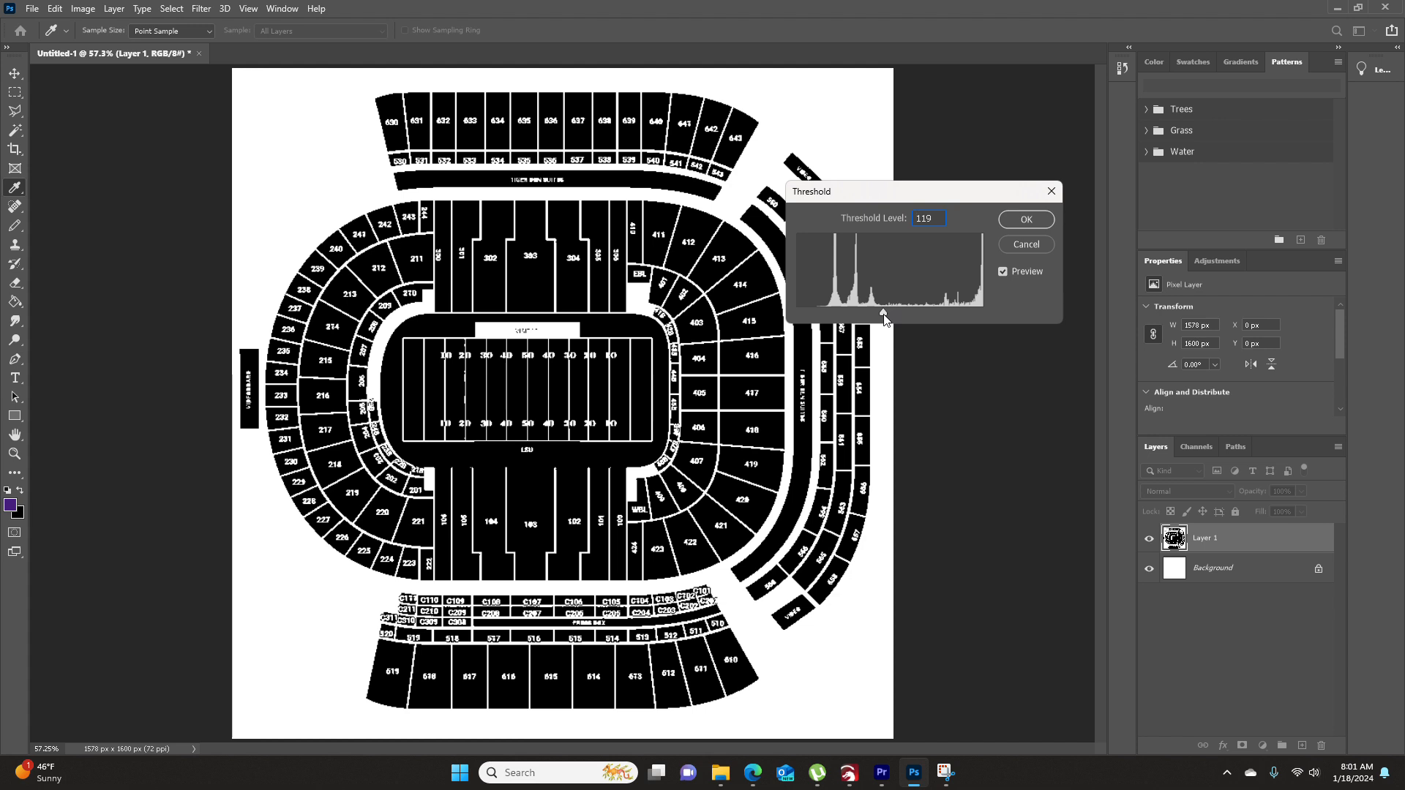
pyautogui.moveTo(883, 315); pyautogui.dragTo(867, 315)
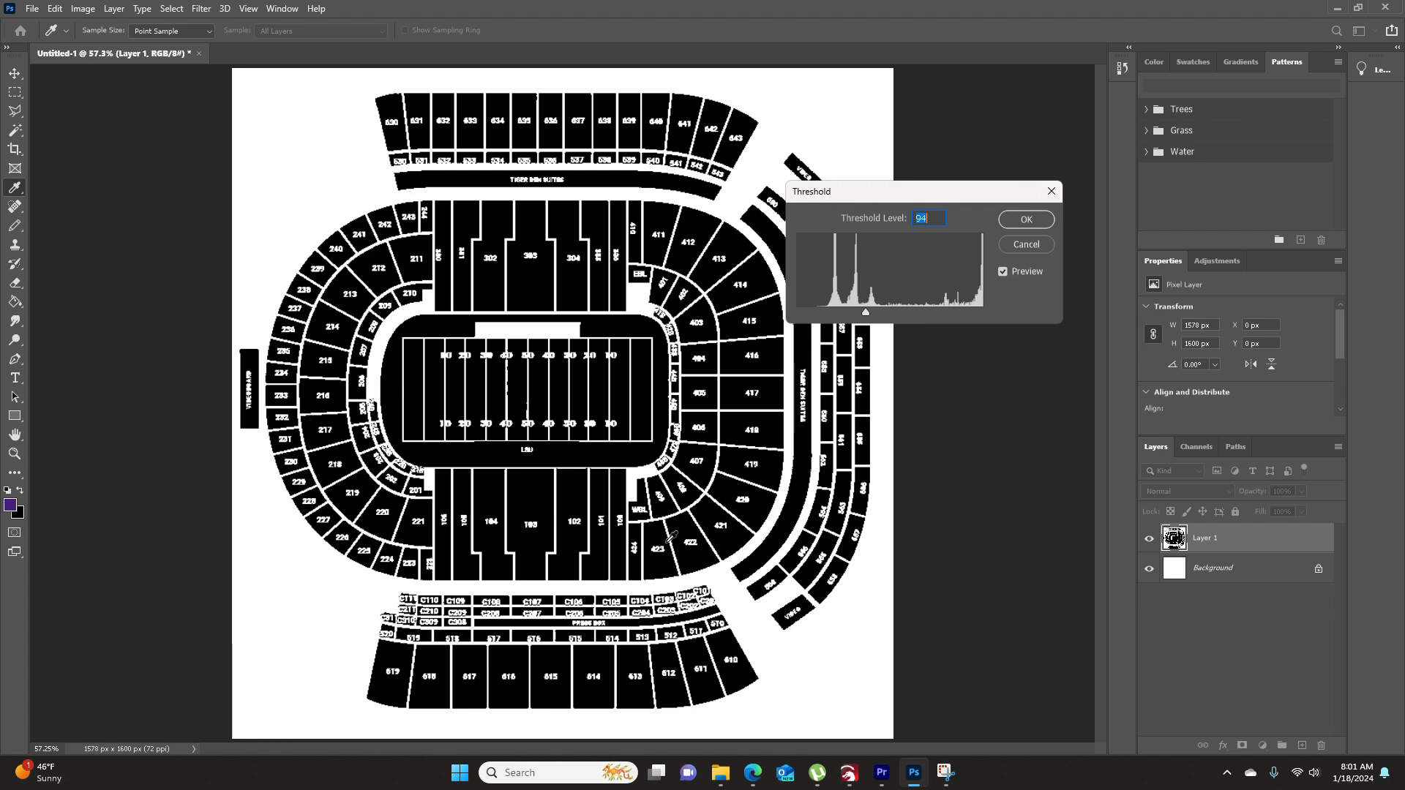
pyautogui.click(1026, 219)
# - Choose the Paint Bucket and set its foreground color to black
pyautogui.press('g')
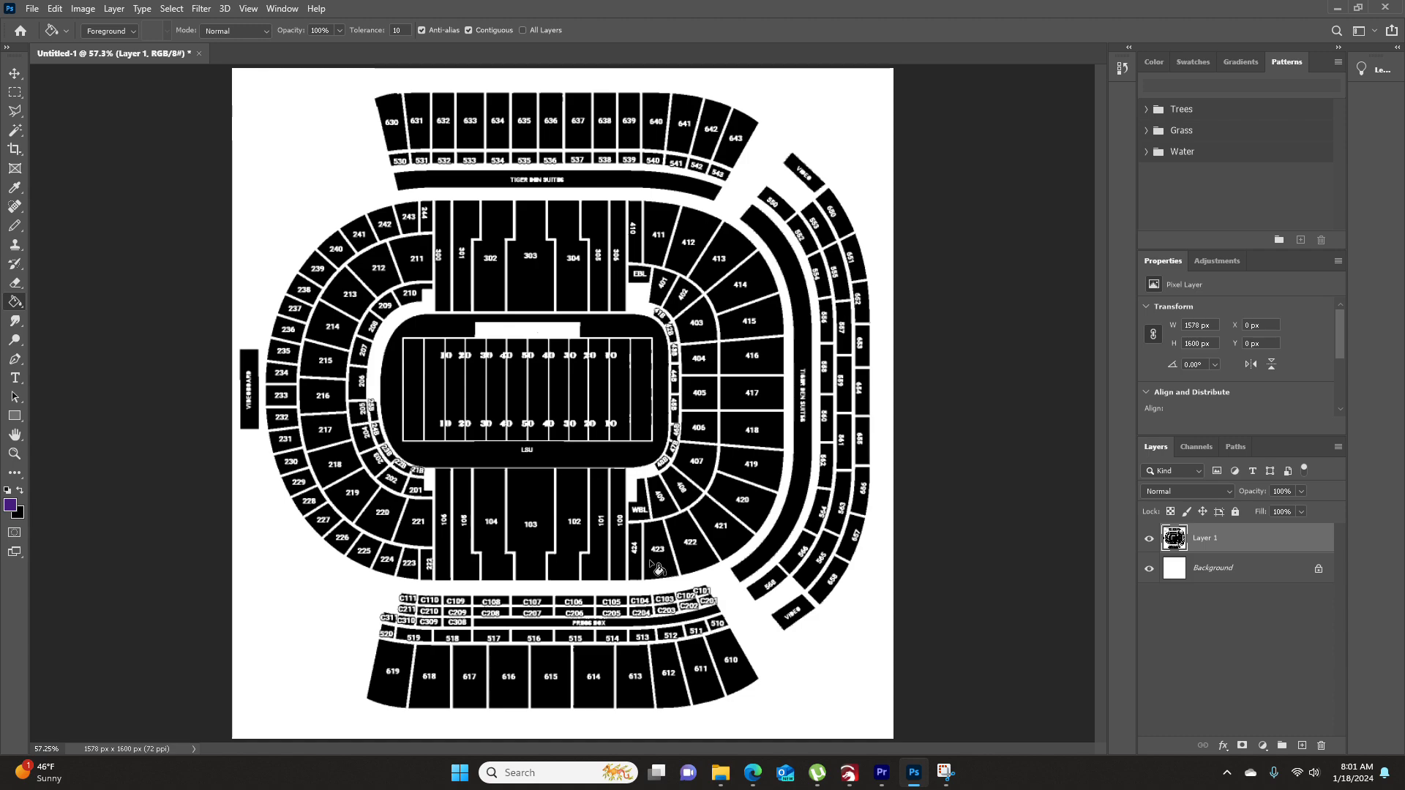
pyautogui.scroll(-1, 654, 565)
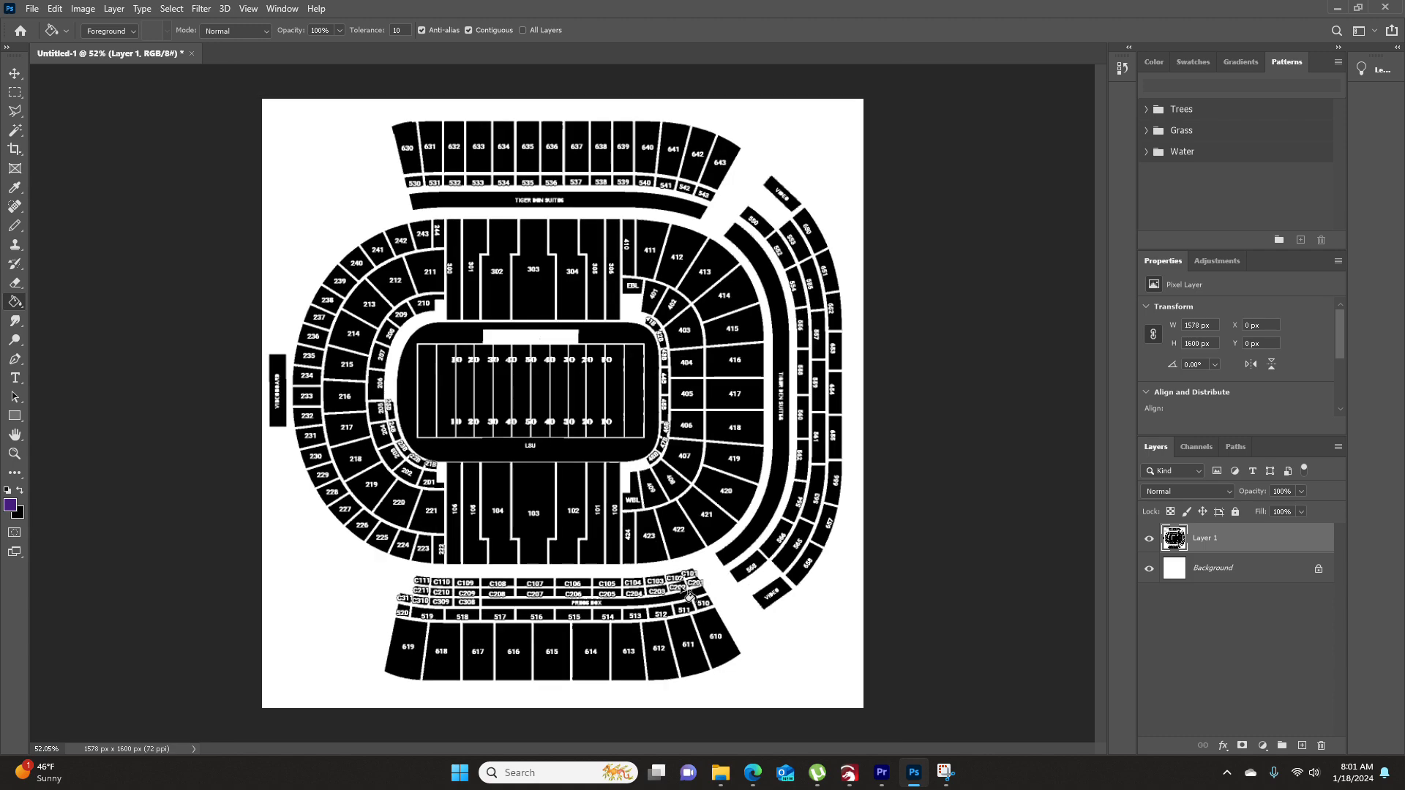
pyautogui.scroll(4, 692, 597)
pyautogui.scroll(8, 710, 607)
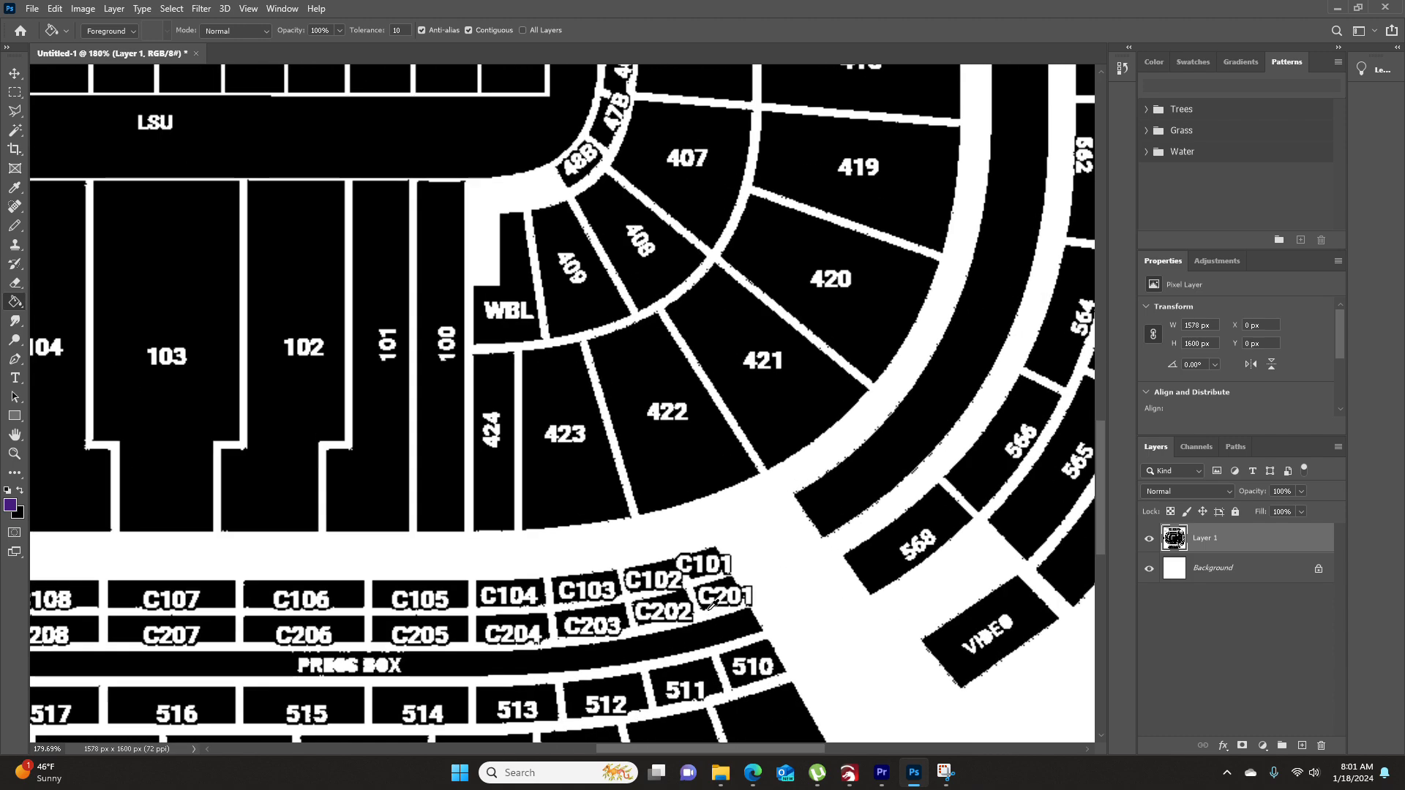
pyautogui.scroll(-1, 710, 606)
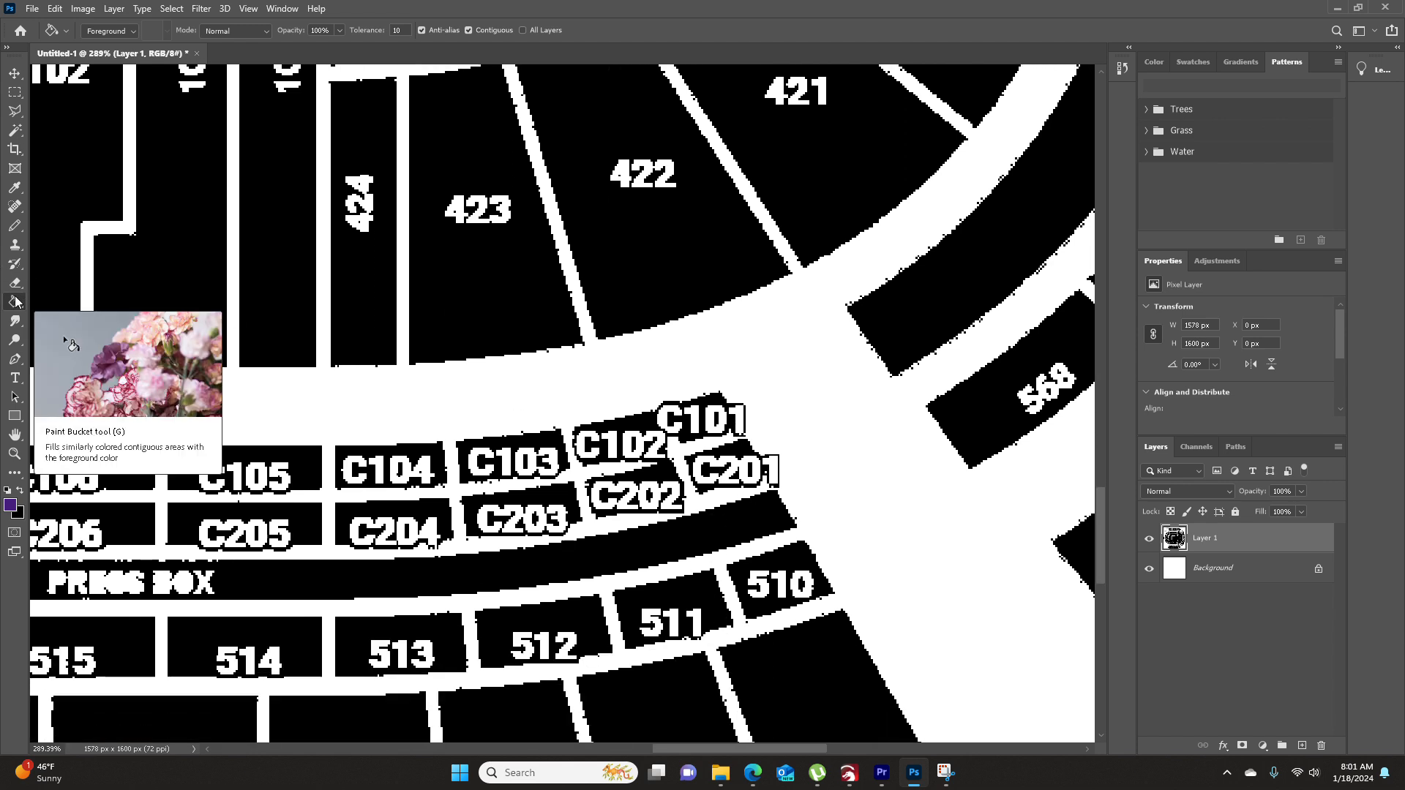
pyautogui.click(11, 505)
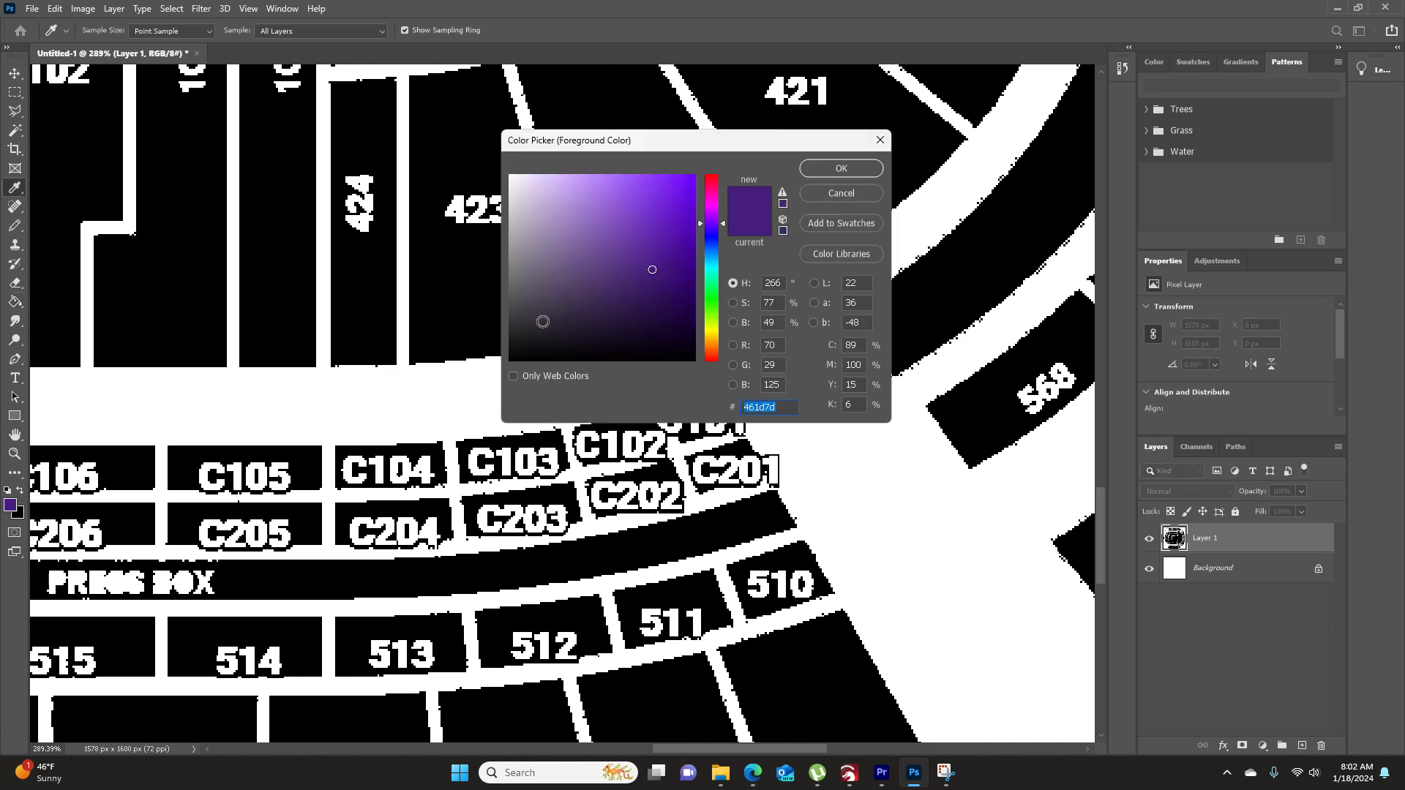
pyautogui.moveTo(542, 319); pyautogui.dragTo(471, 396)
pyautogui.click(836, 172)
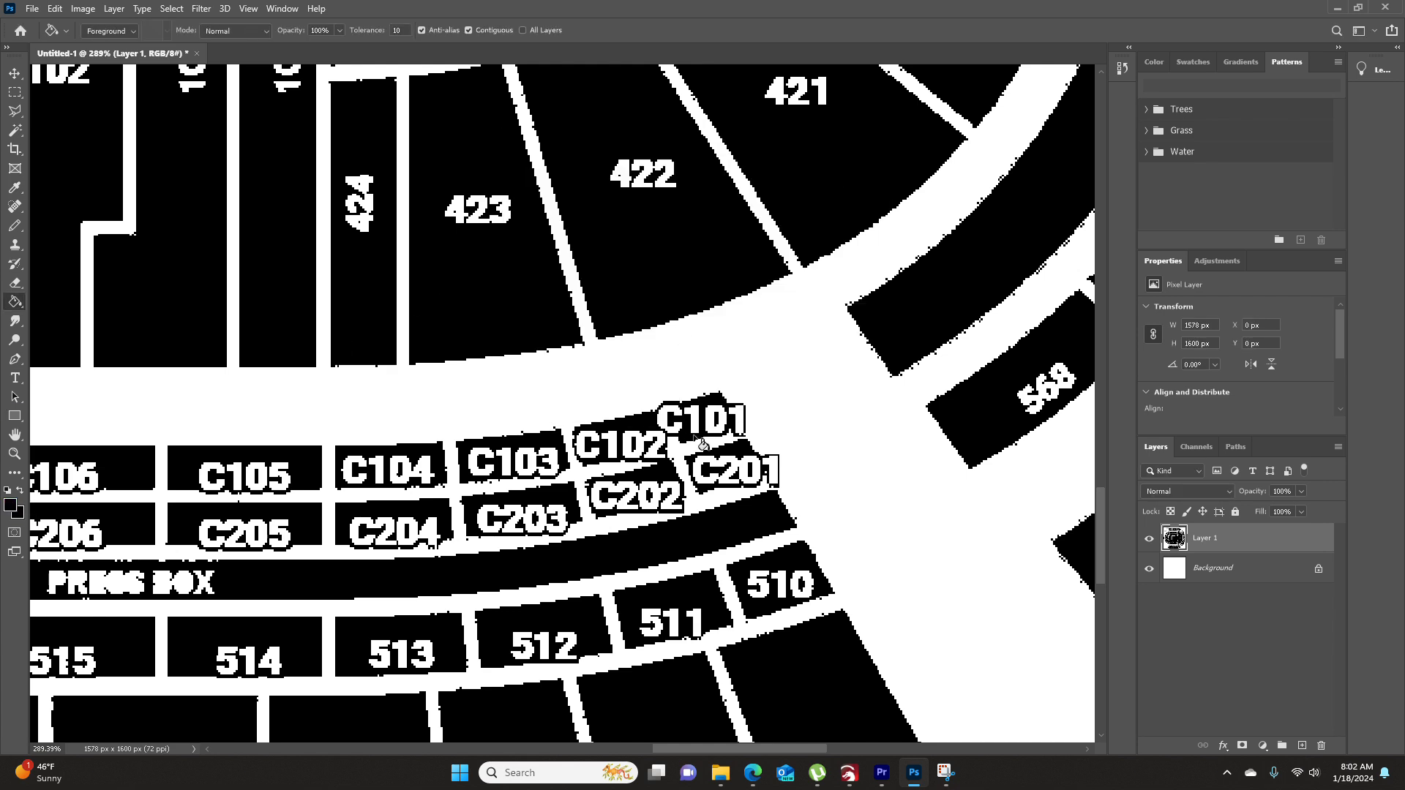
# - Fill the white label characters of sections C101, C102, C201, C202 and C203 with black using the Paint Bucket
pyautogui.click(718, 419)
pyautogui.click(739, 418)
pyautogui.click(753, 472)
pyautogui.click(772, 469)
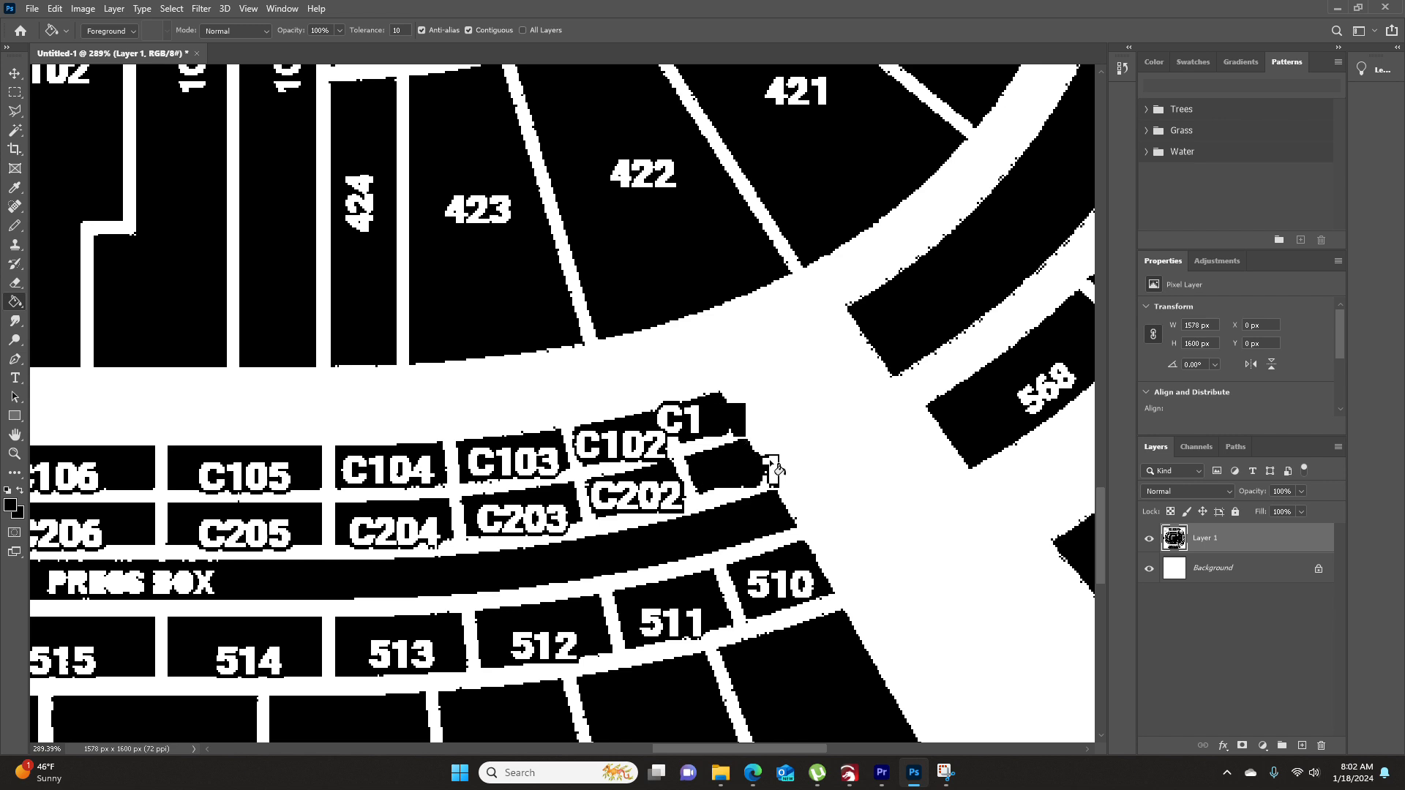
pyautogui.click(677, 494)
pyautogui.click(665, 449)
pyautogui.click(627, 446)
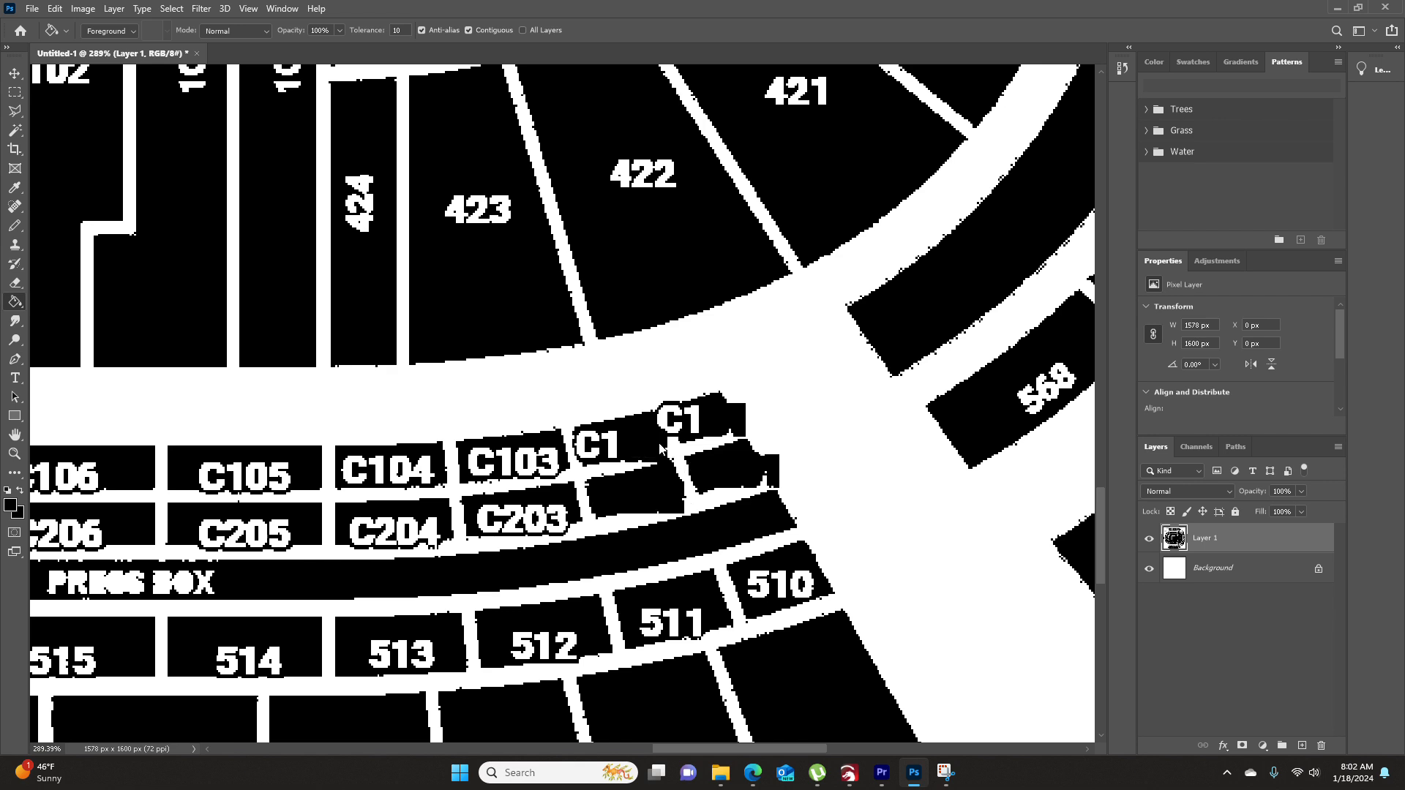
pyautogui.click(668, 429)
pyautogui.click(692, 415)
pyautogui.click(591, 449)
pyautogui.click(614, 450)
pyautogui.click(564, 516)
pyautogui.click(545, 519)
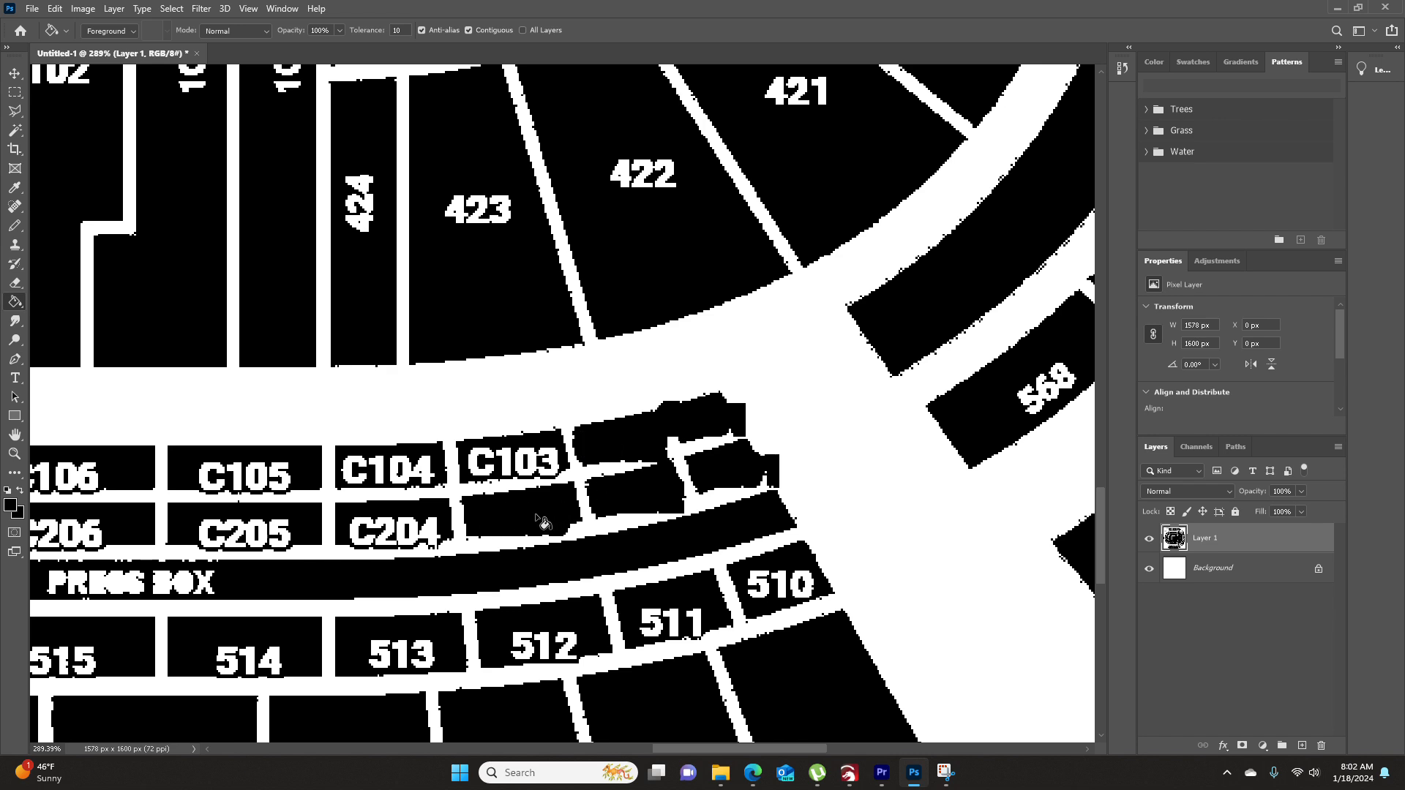
# - Fill the white label characters of section C204 with black using the Paint Bucket
pyautogui.click(435, 530)
pyautogui.hotkey('ctrl', 'z')
pyautogui.scroll(7, 439, 558)
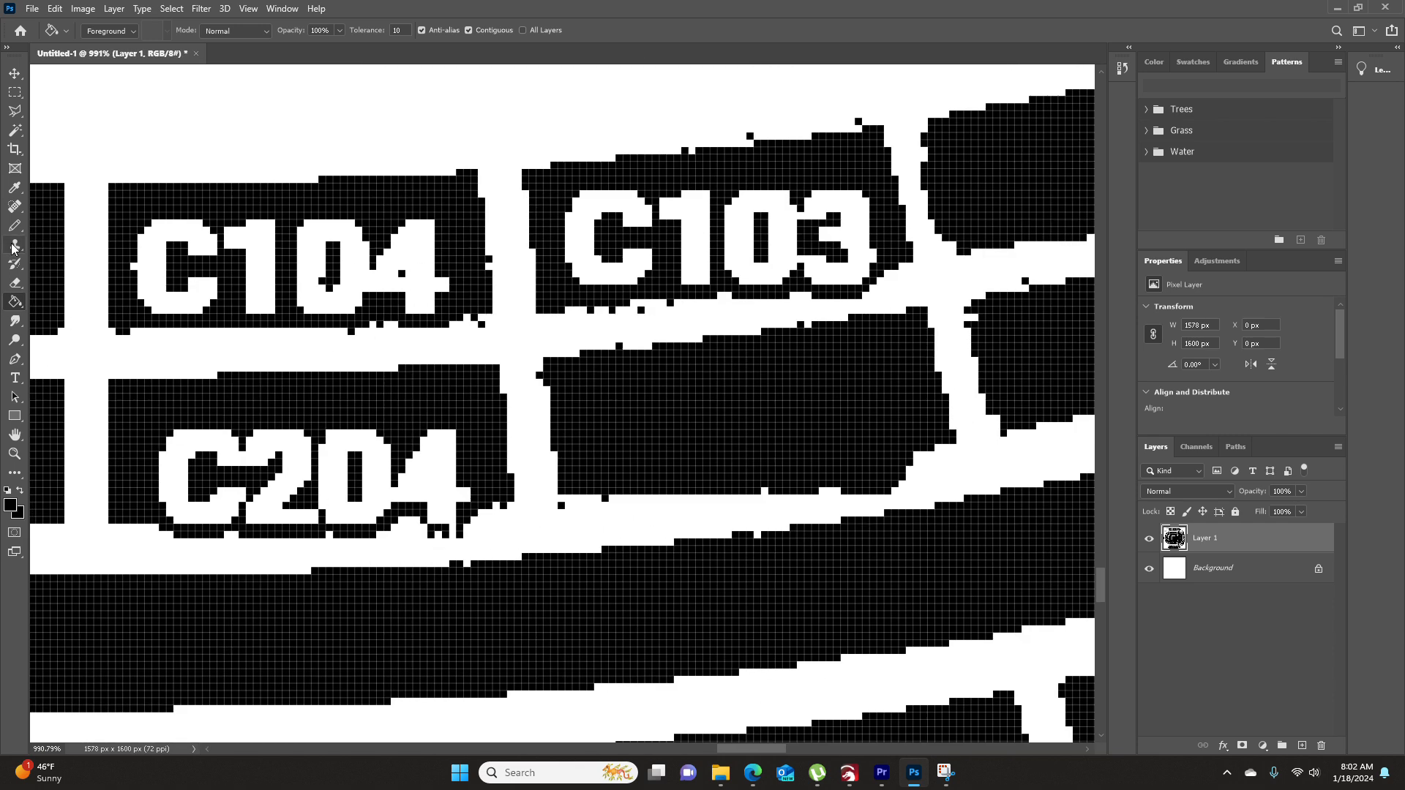
pyautogui.click(14, 228)
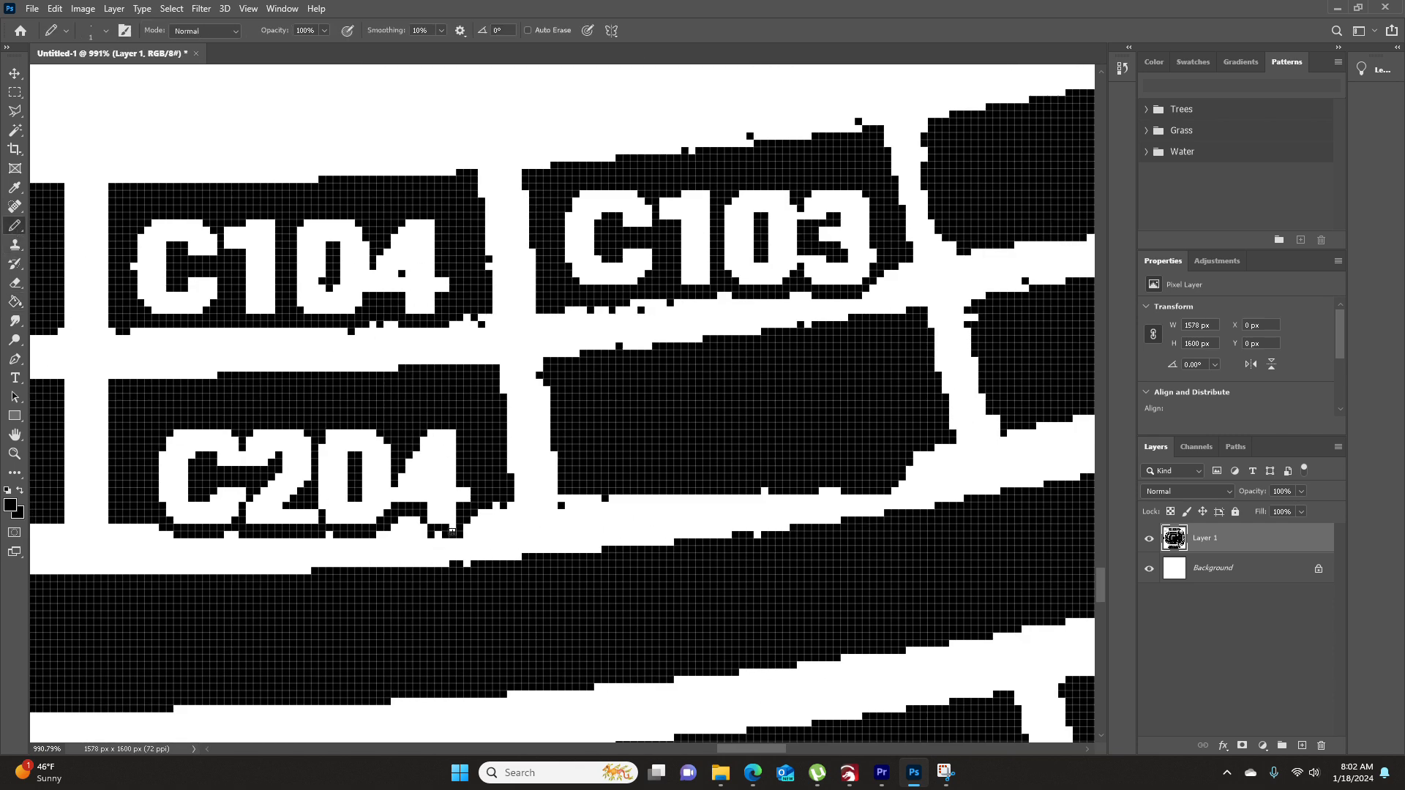
pyautogui.click(14, 302)
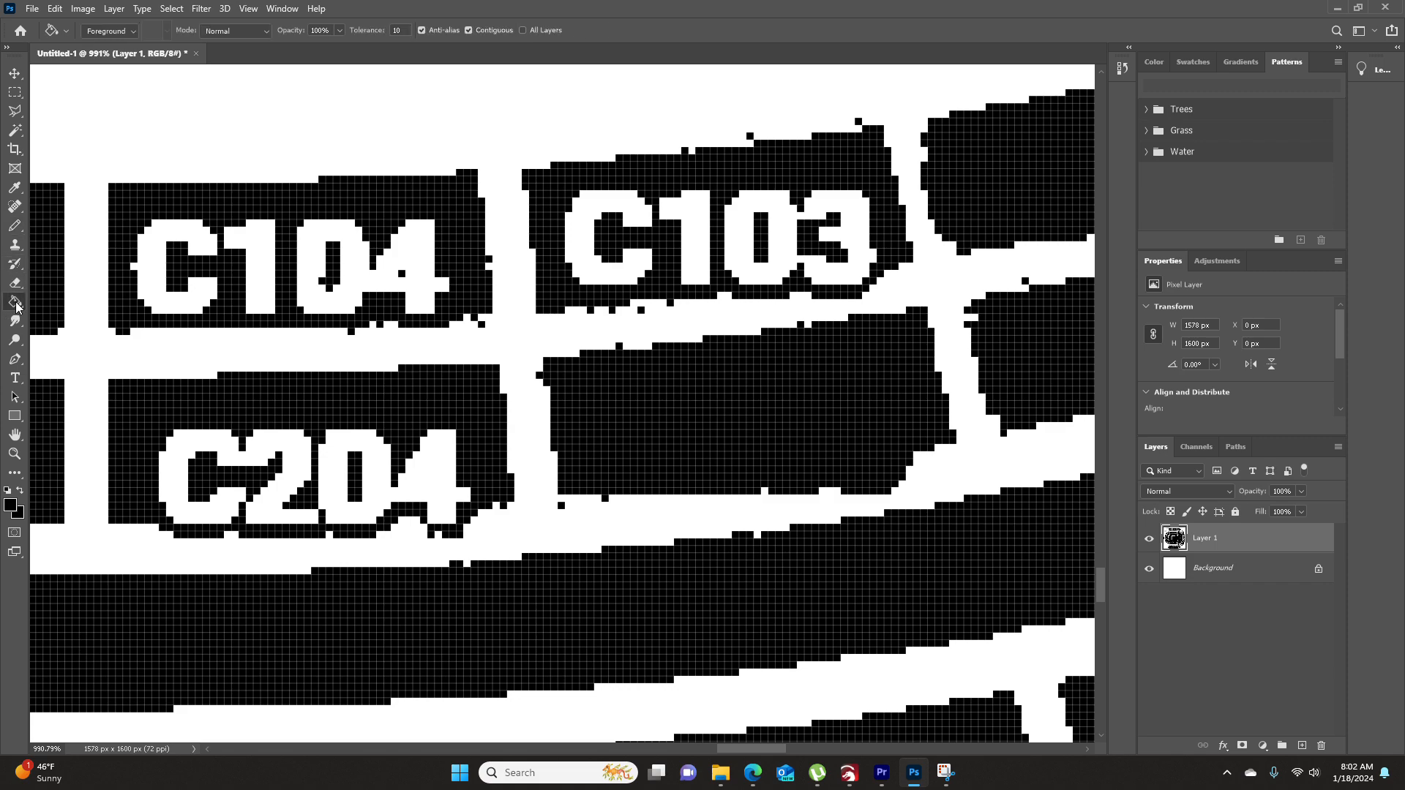
pyautogui.click(301, 451)
pyautogui.click(342, 452)
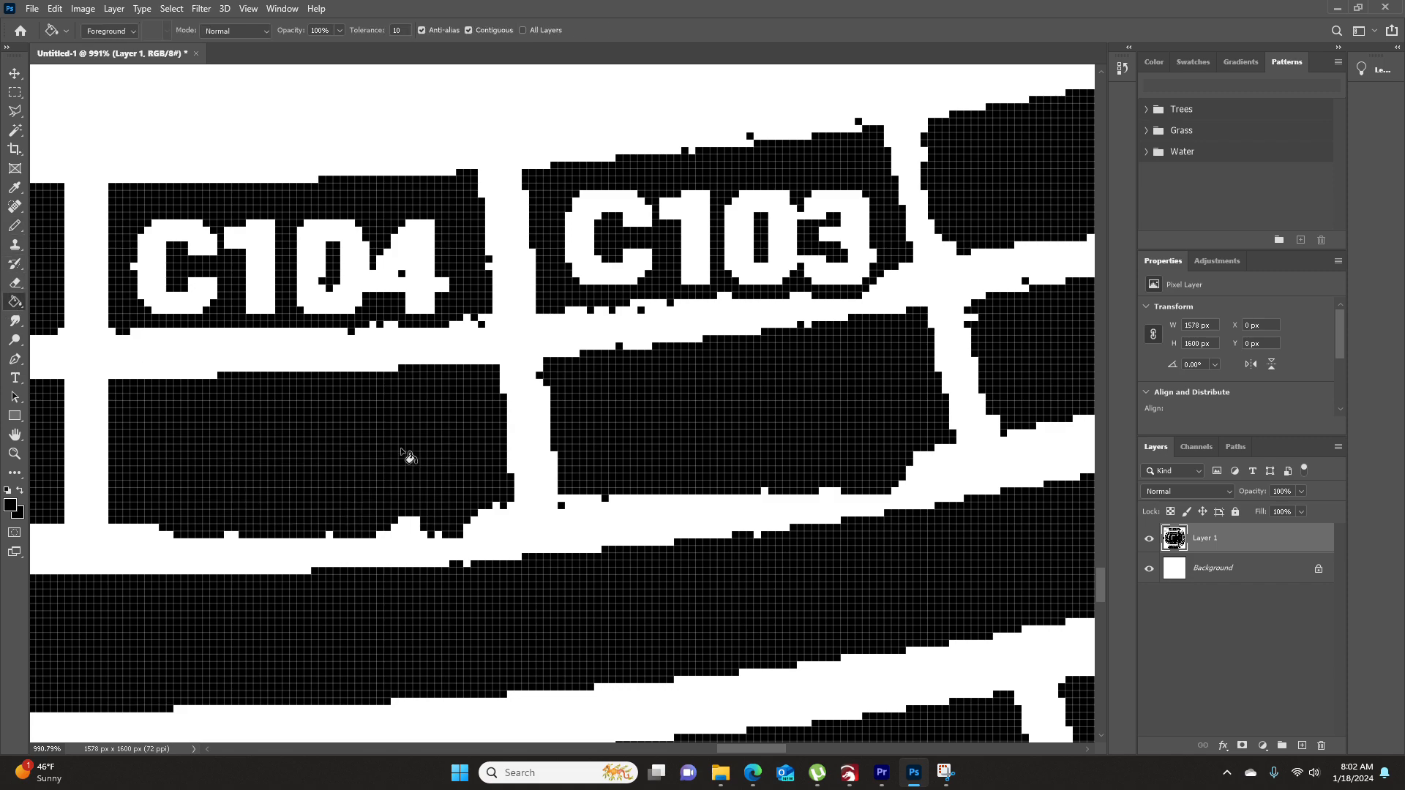
# - Fill the white labels of sections C206, C207, C208 and C209 with black using the Paint Bucket
pyautogui.scroll(-6, 203, 409)
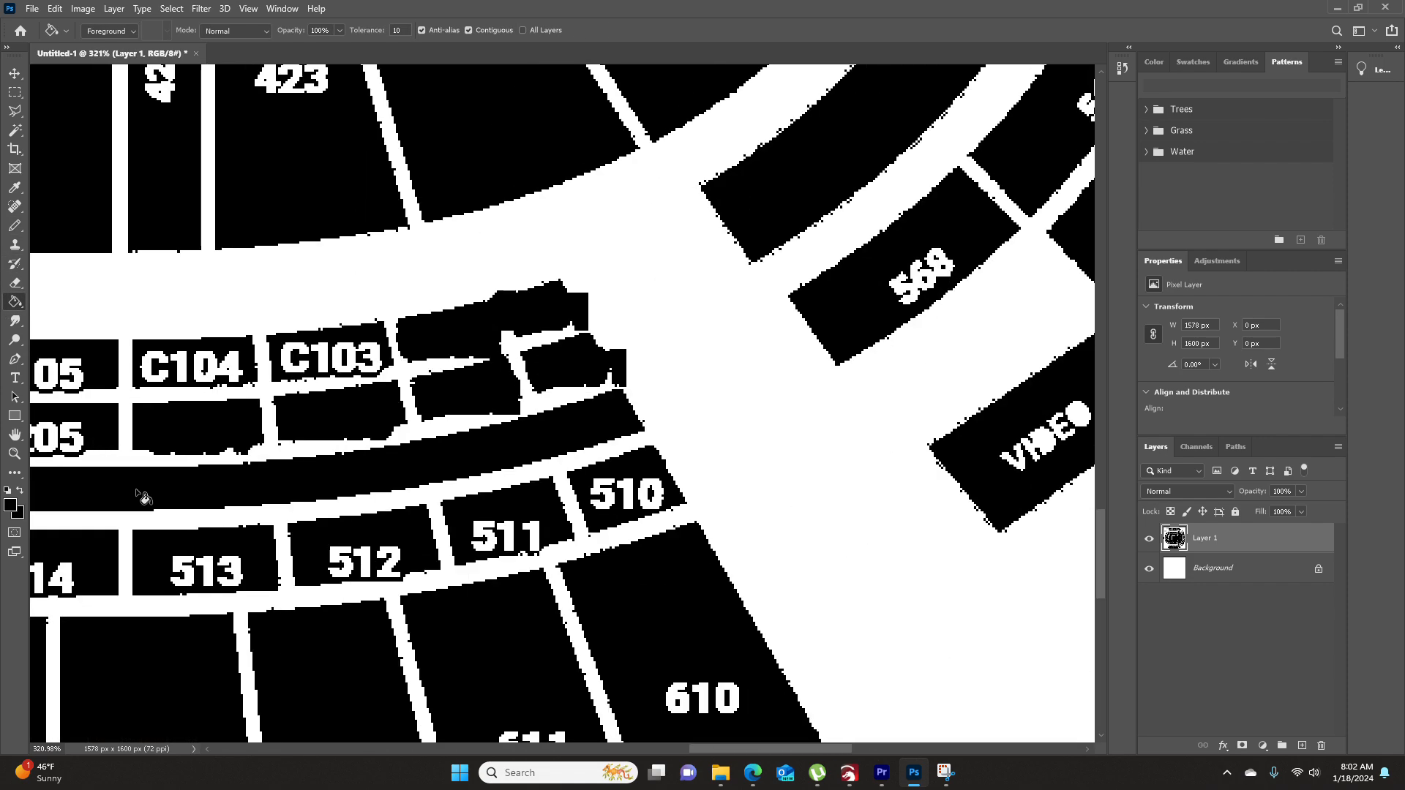
pyautogui.moveTo(764, 745); pyautogui.dragTo(616, 742)
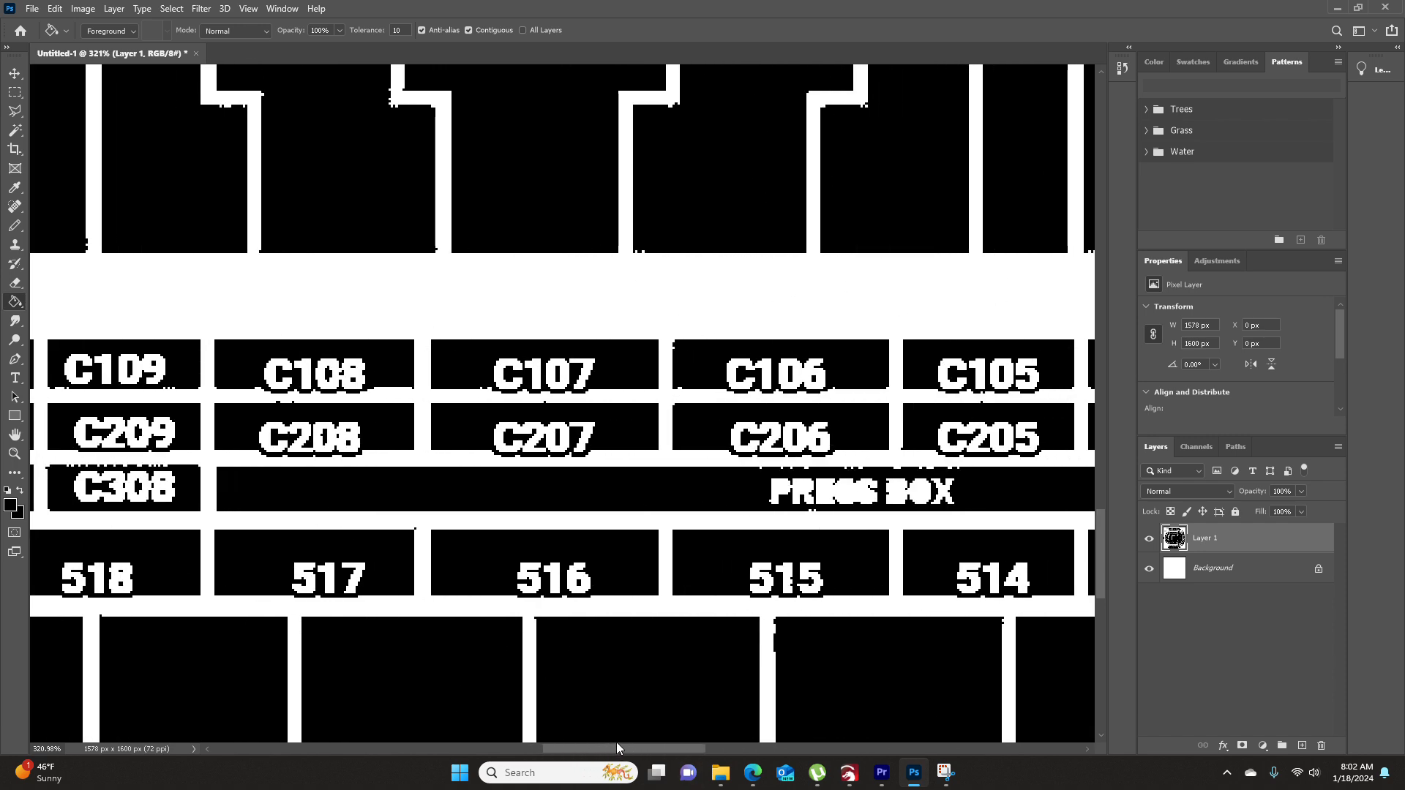
pyautogui.click(811, 440)
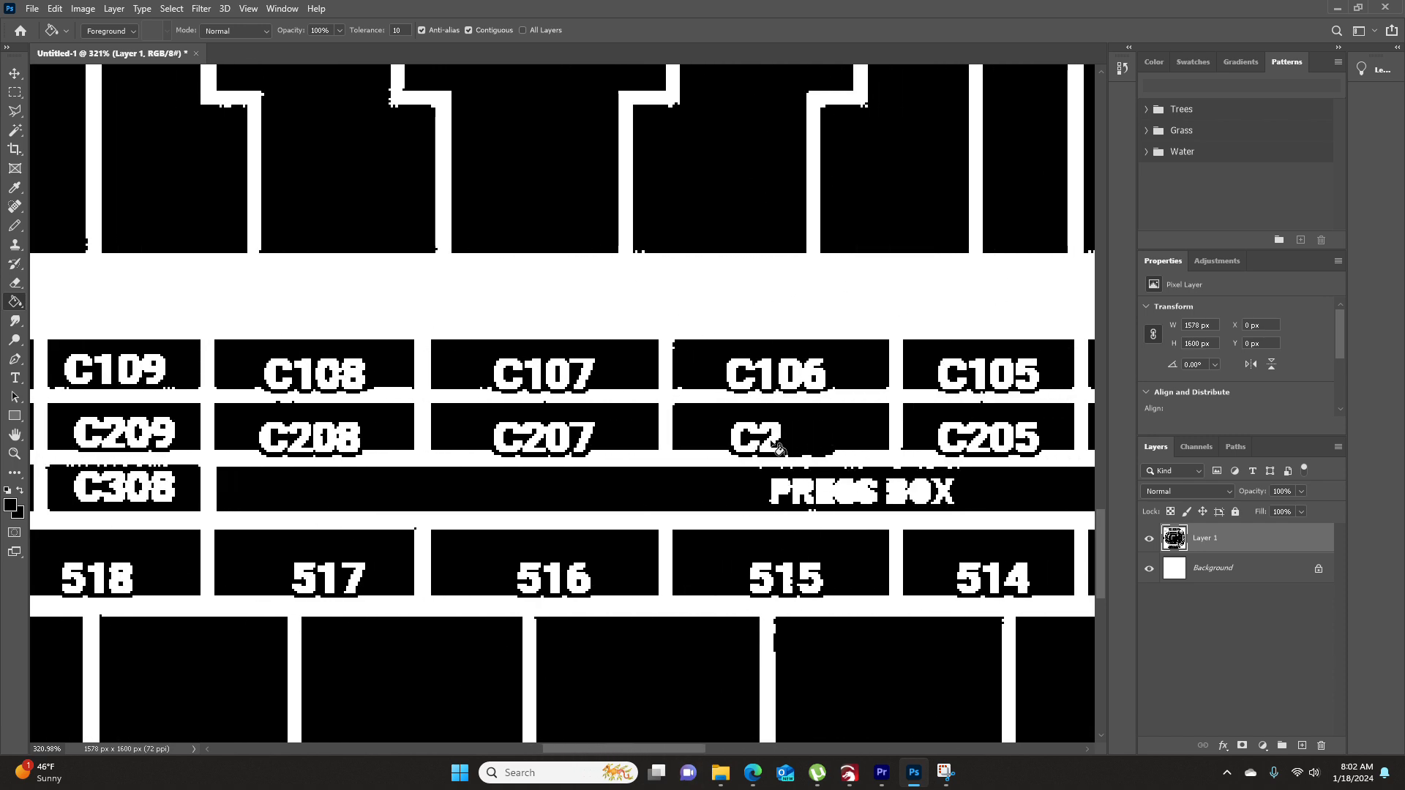
pyautogui.click(773, 442)
pyautogui.click(578, 445)
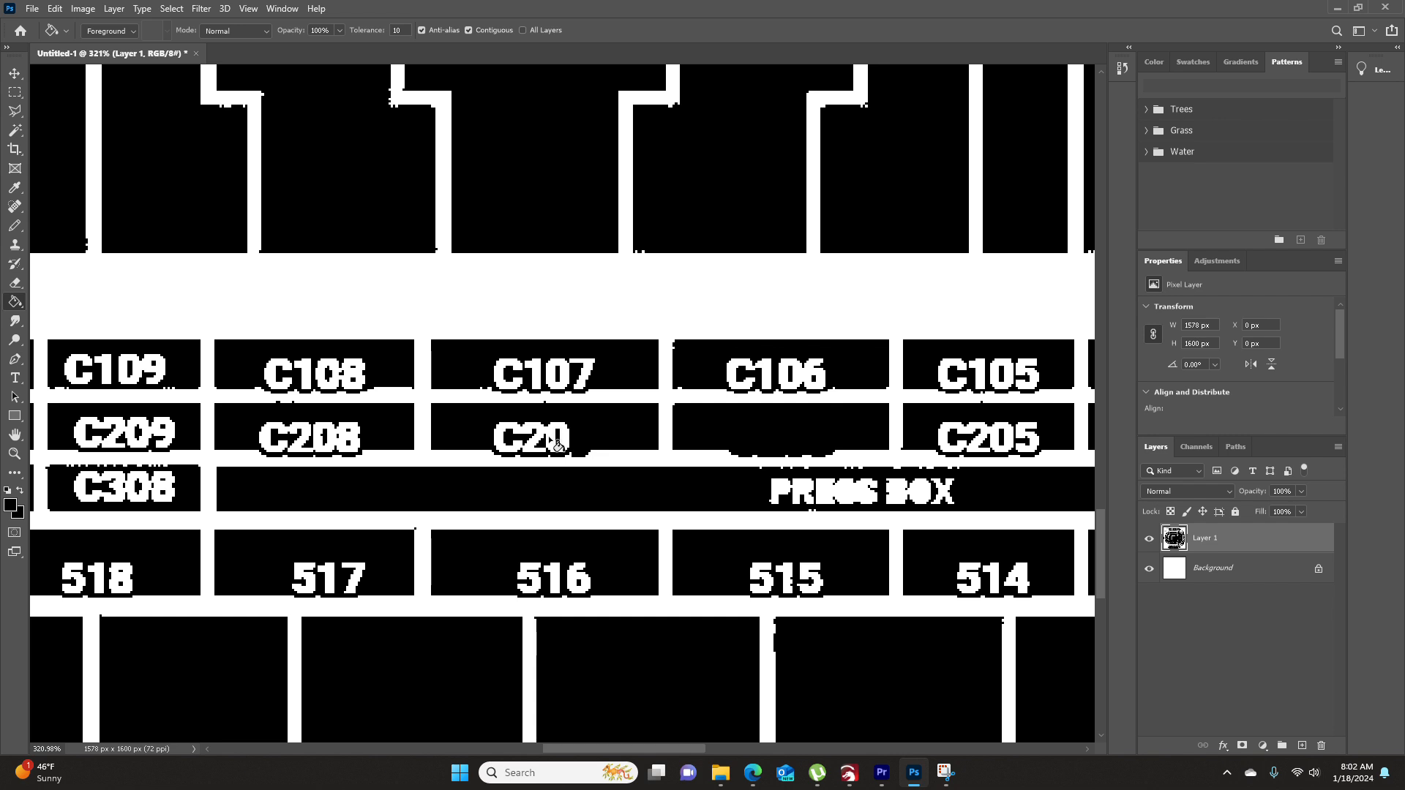
pyautogui.click(554, 441)
pyautogui.click(350, 439)
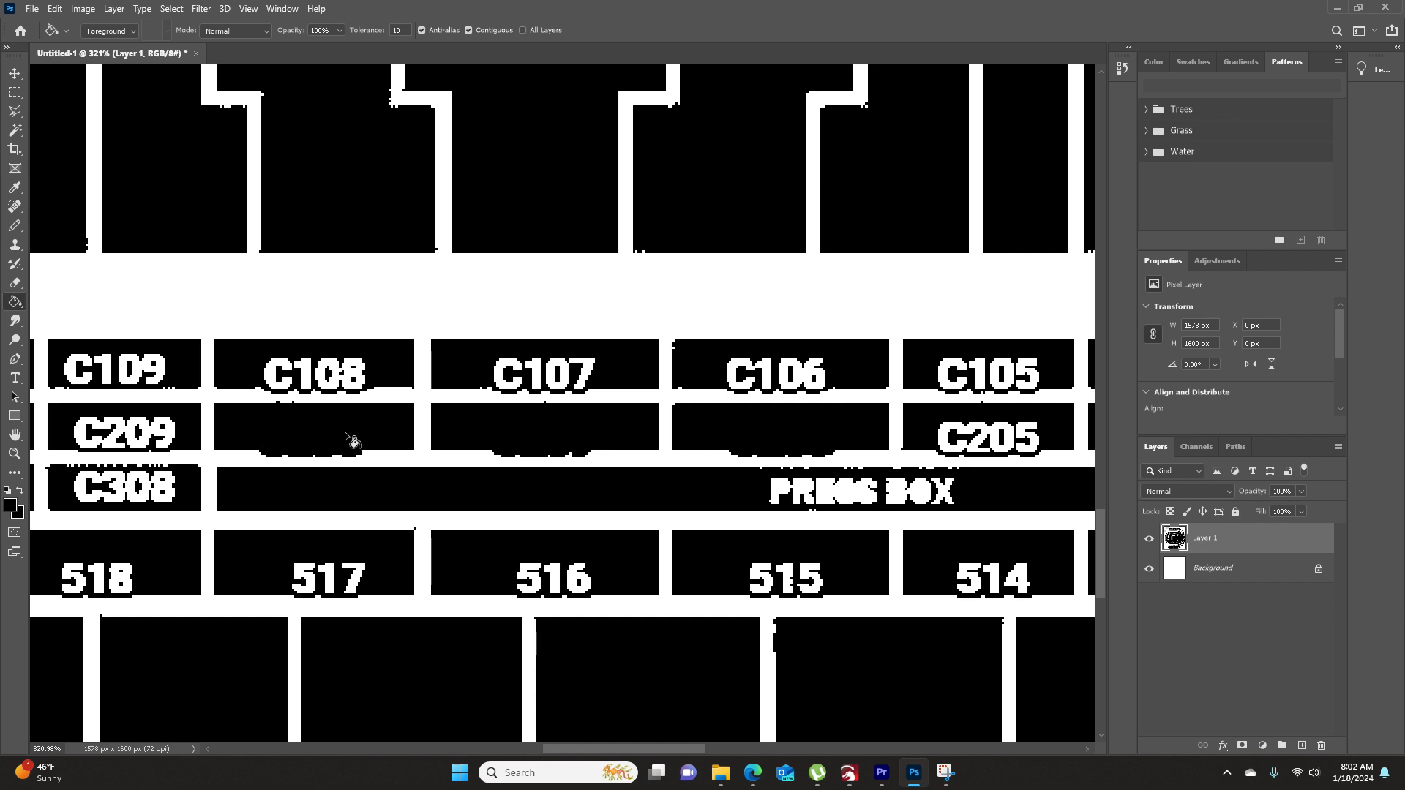
pyautogui.click(173, 439)
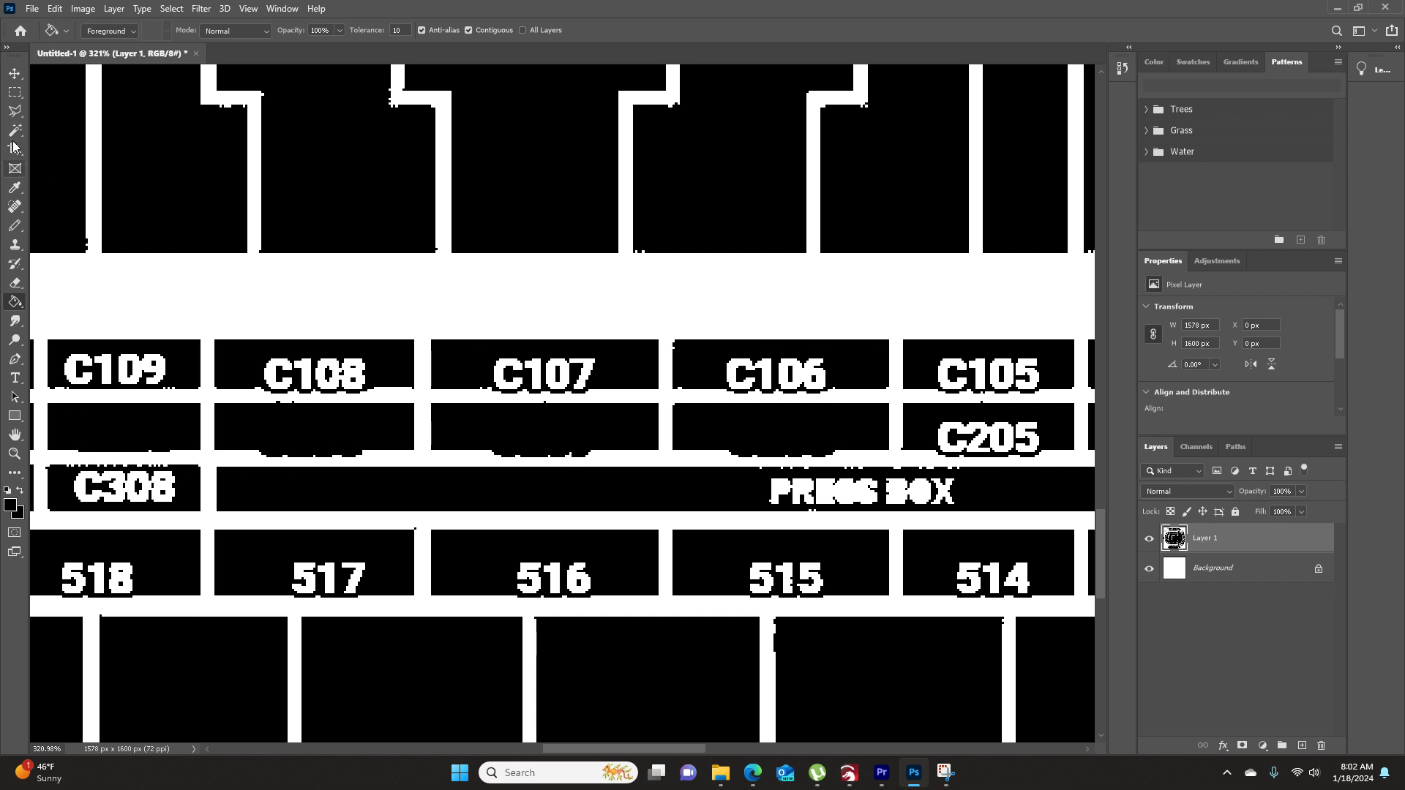
# - Select a strip of about 366 x 7 px below the blanked C206 to C209 blocks, delete the black bumps inside it and deselect
pyautogui.click(14, 92)
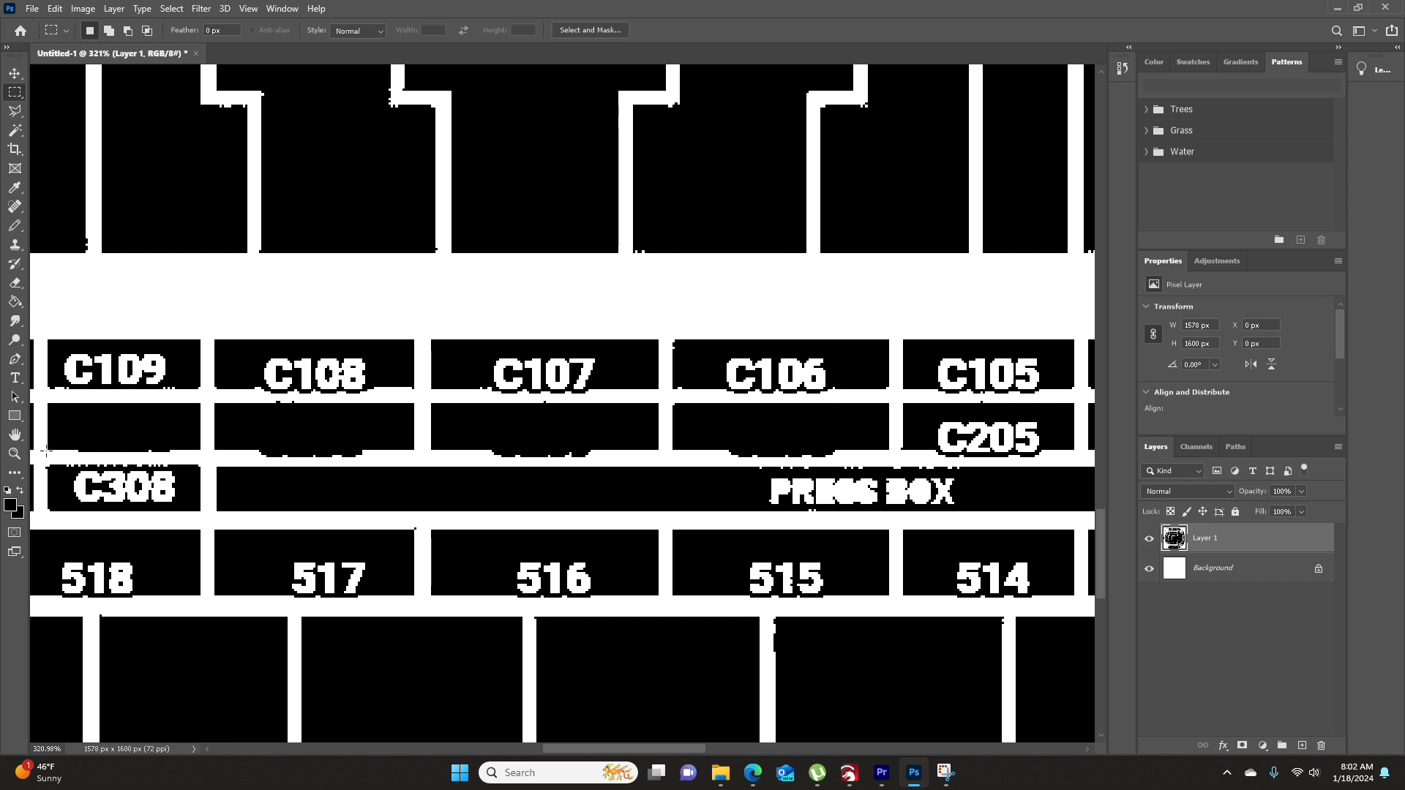
pyautogui.moveTo(46, 451); pyautogui.dragTo(904, 463)
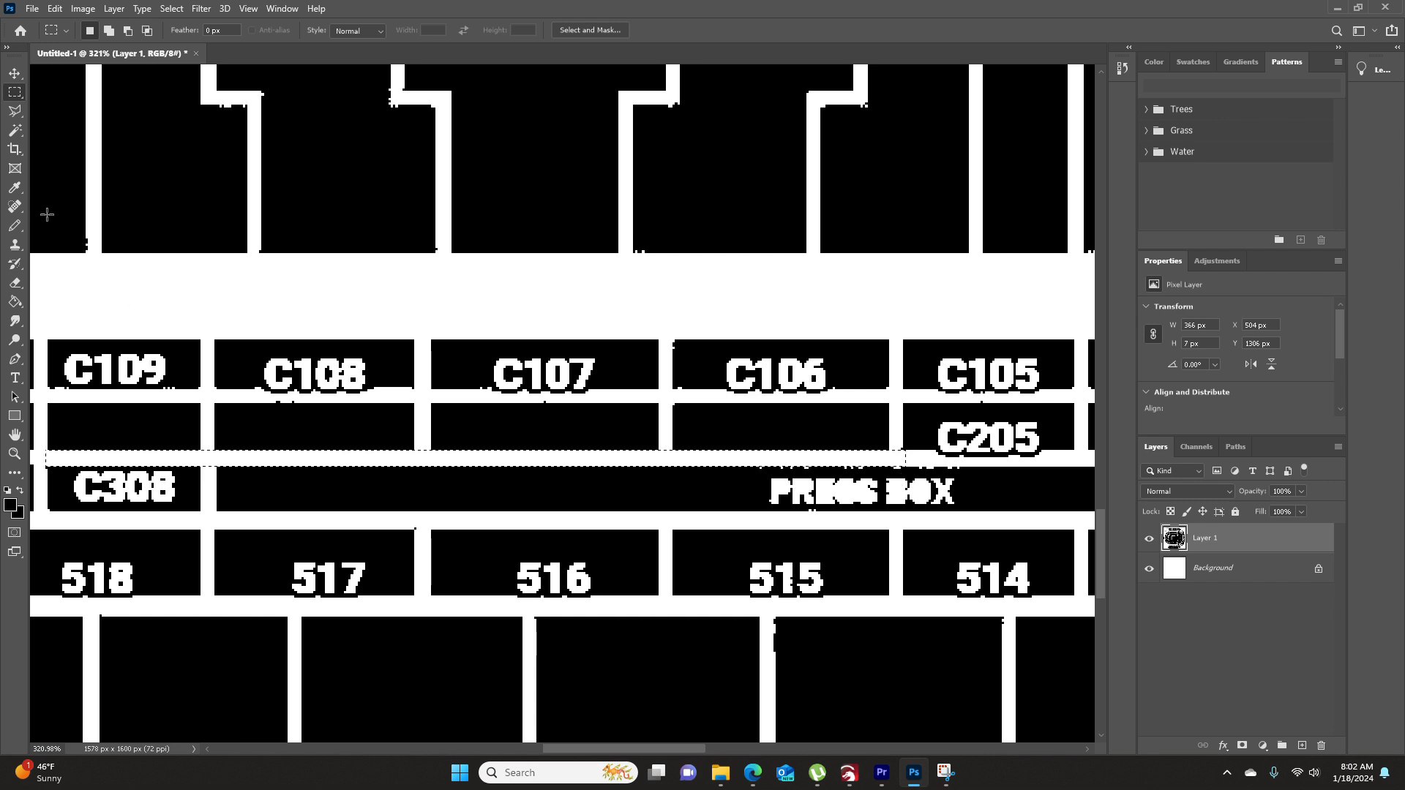
pyautogui.click(15, 301)
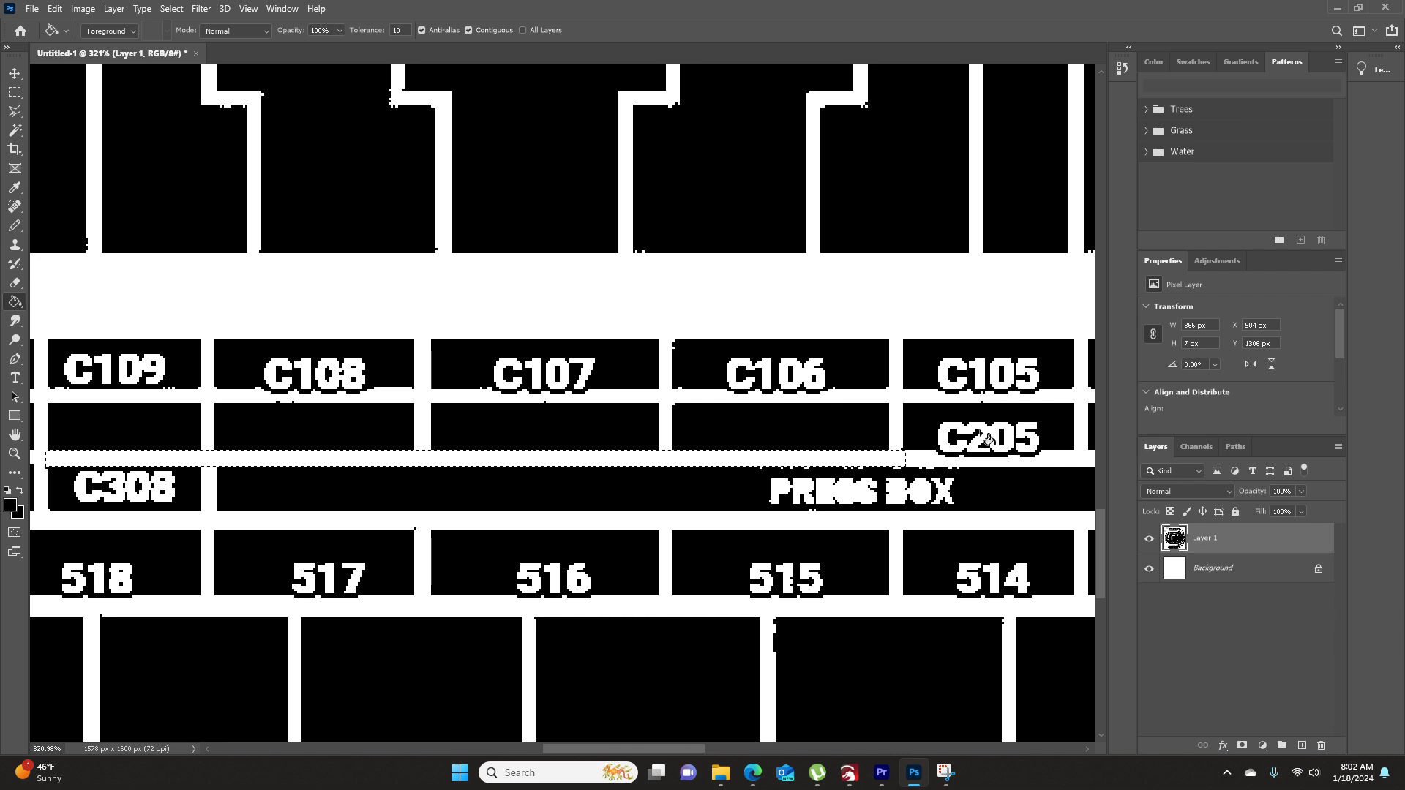
pyautogui.click(13, 92)
pyautogui.click(434, 314)
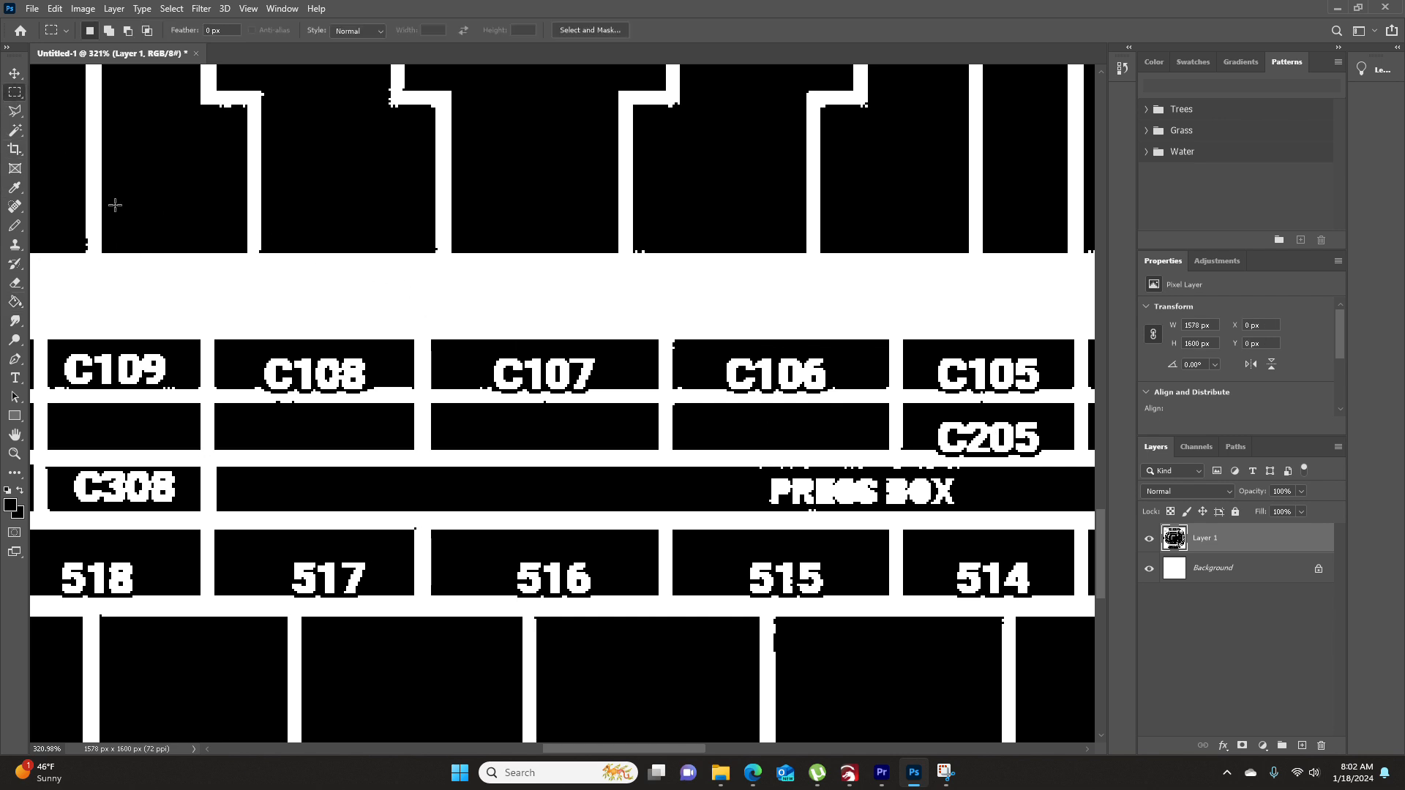
# - Fill the C205 label and the last two digits of C103 with black using the Paint Bucket
pyautogui.click(15, 301)
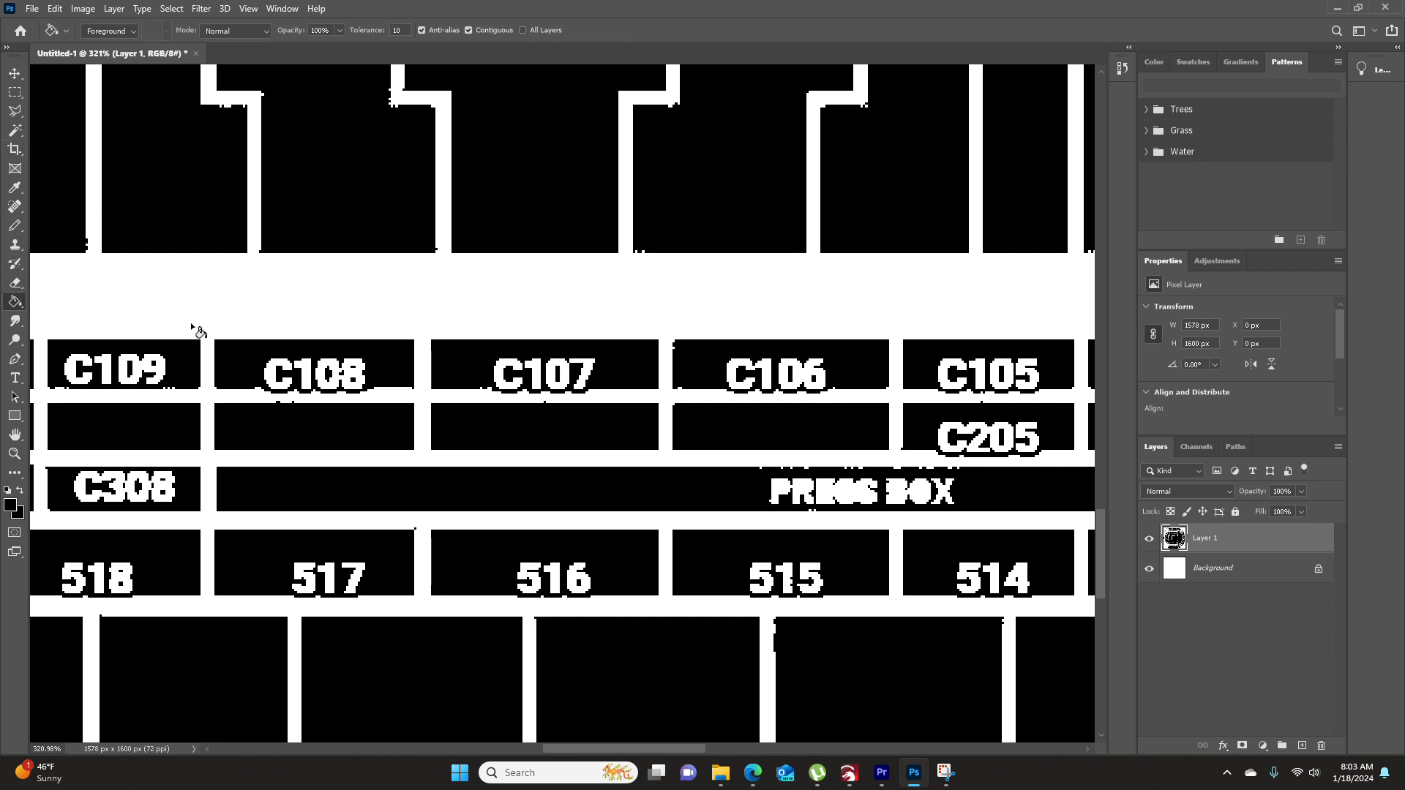
pyautogui.click(961, 435)
pyautogui.moveTo(667, 749); pyautogui.dragTo(776, 752)
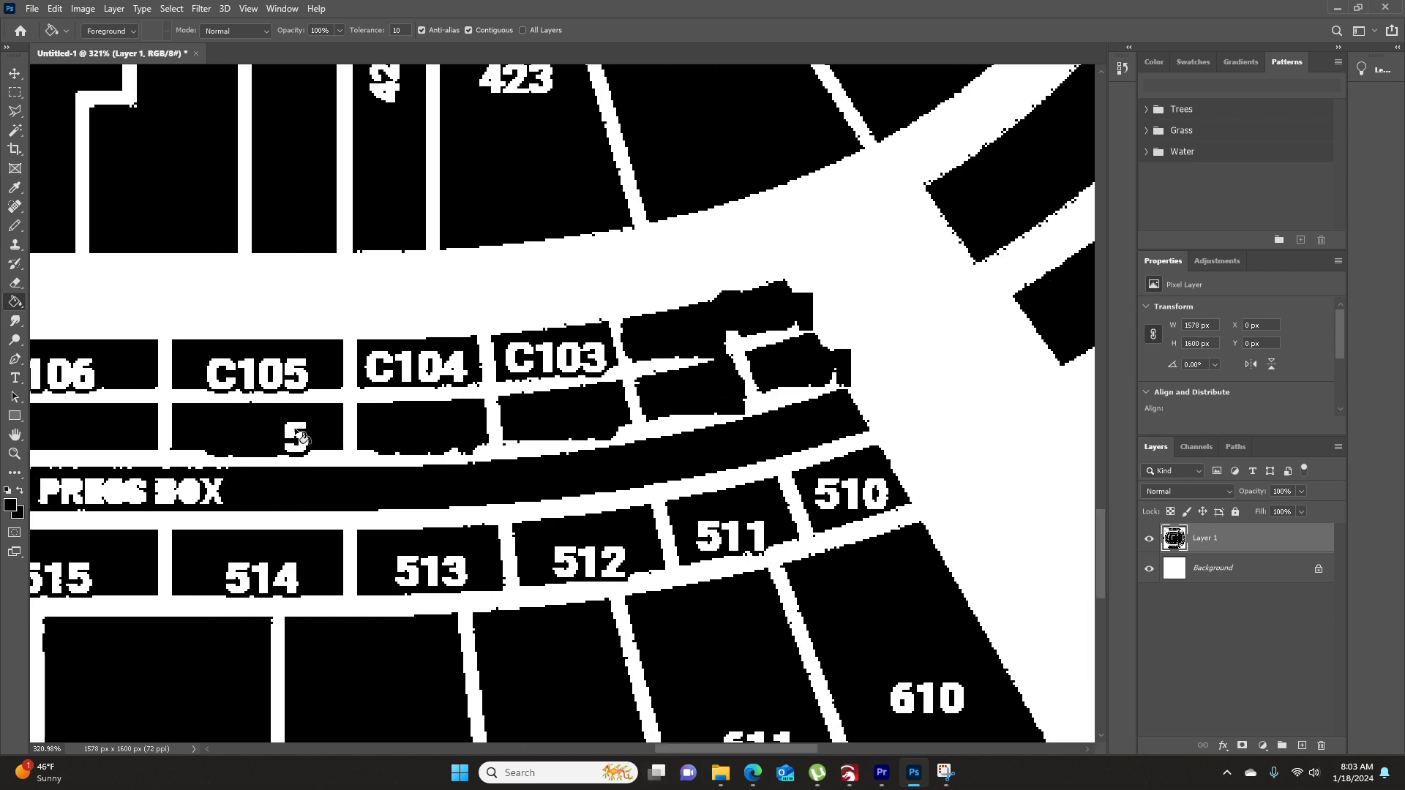
pyautogui.click(599, 371)
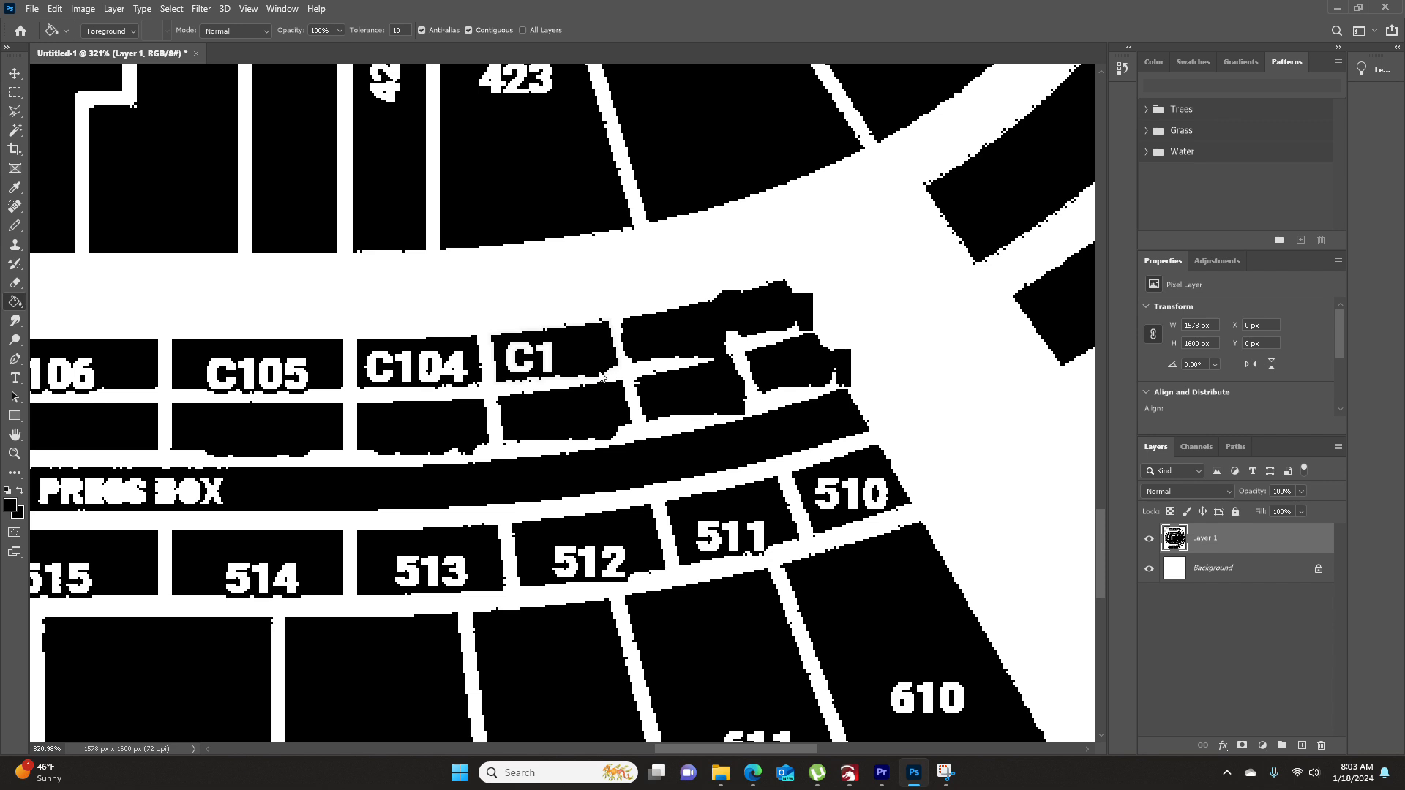
# - With the Polygonal Lasso, select a strip of about 137 x 7 px beneath the blank blocks under C105 and C104 and delete its black bumps
pyautogui.click(15, 111)
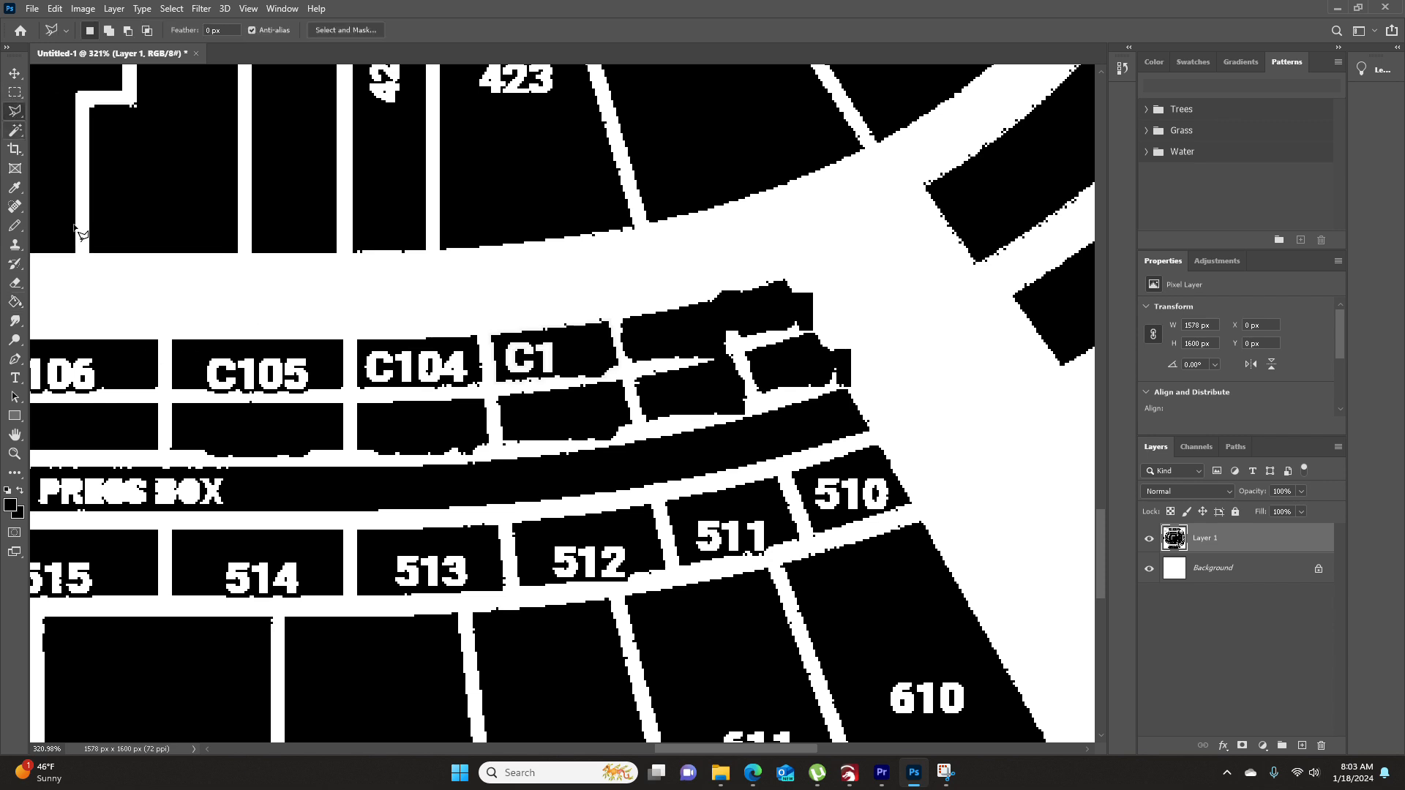
pyautogui.click(171, 449)
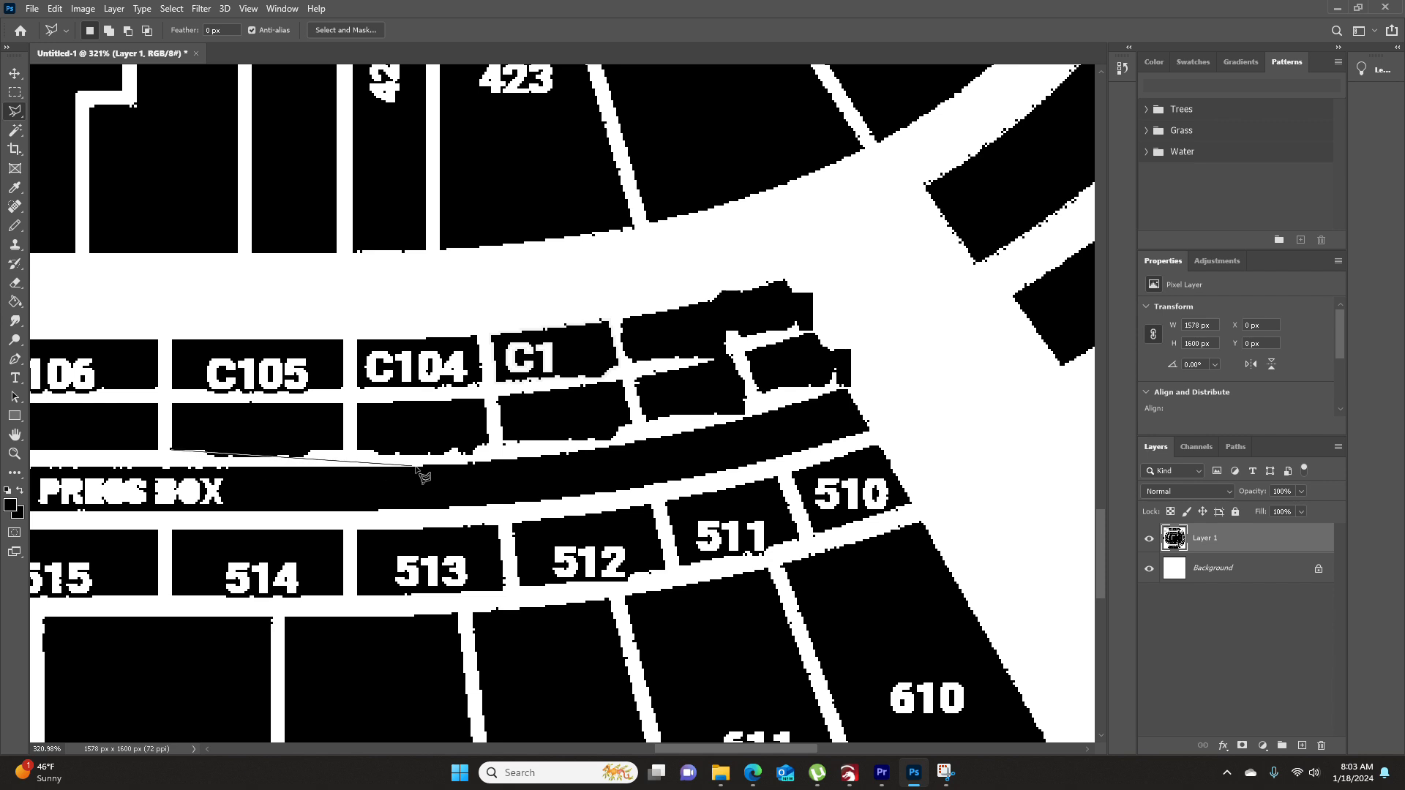
pyautogui.click(487, 447)
pyautogui.click(483, 459)
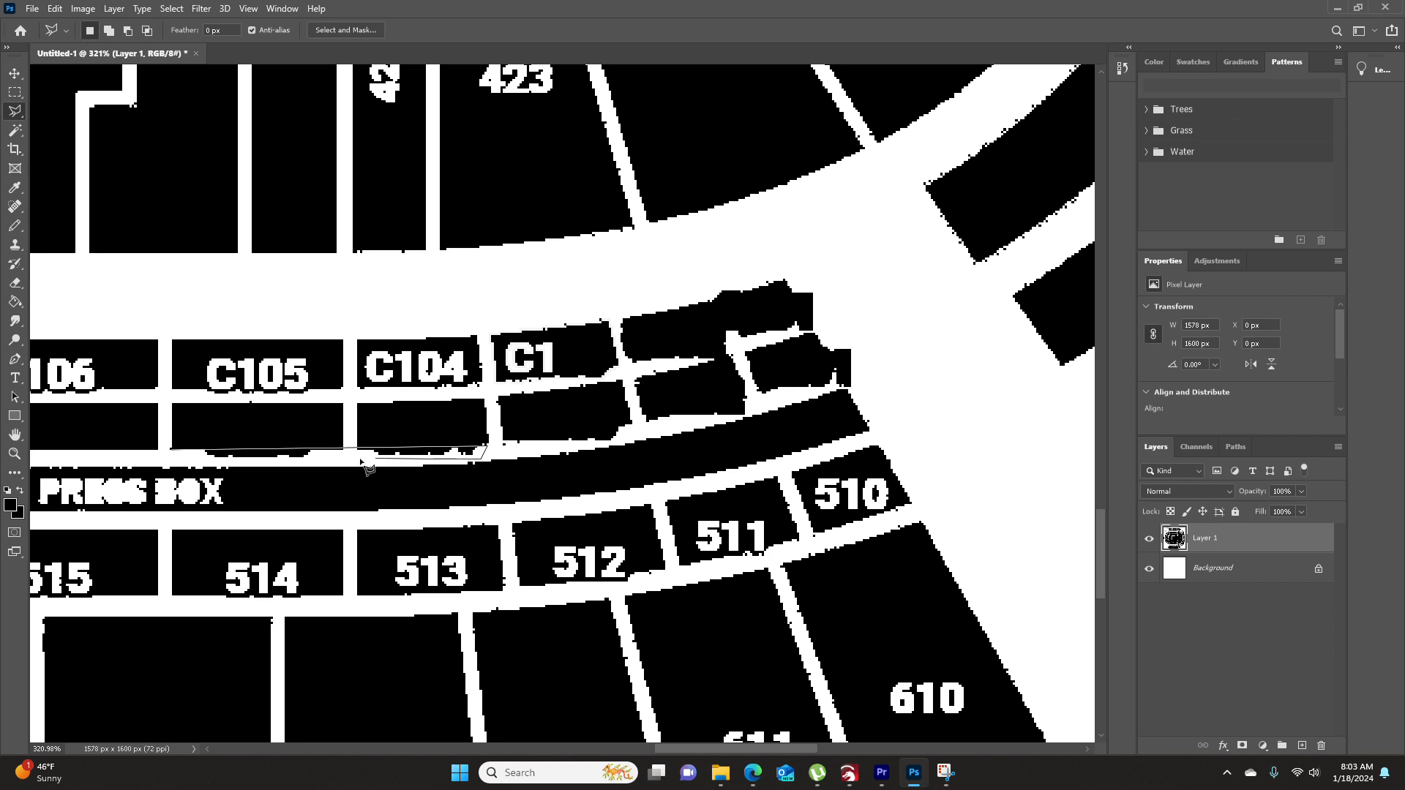
pyautogui.doubleClick(173, 460)
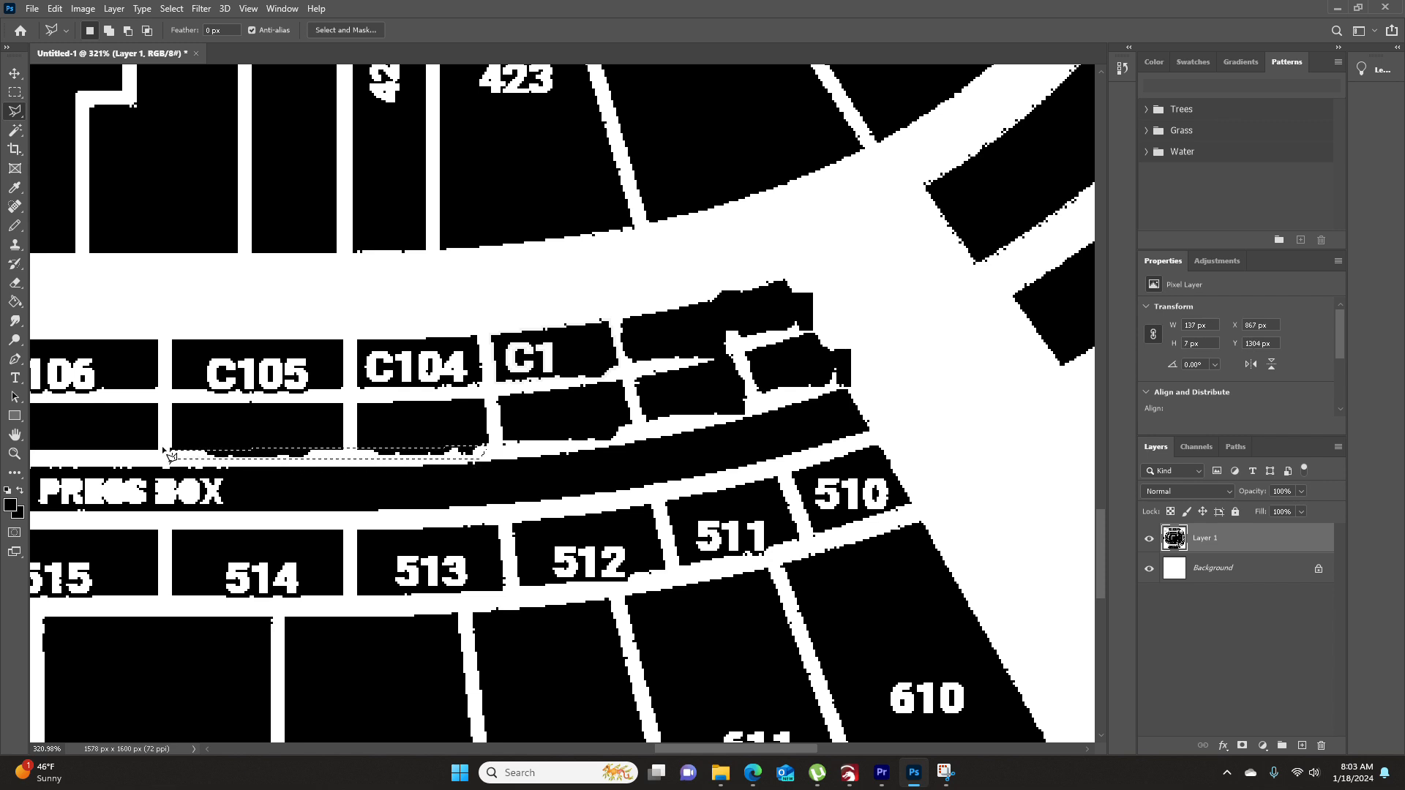
# - Select a strip of about 62 x 14 px along the lower edge of the blank block under C103 and delete the ragged black inside
pyautogui.click(502, 442)
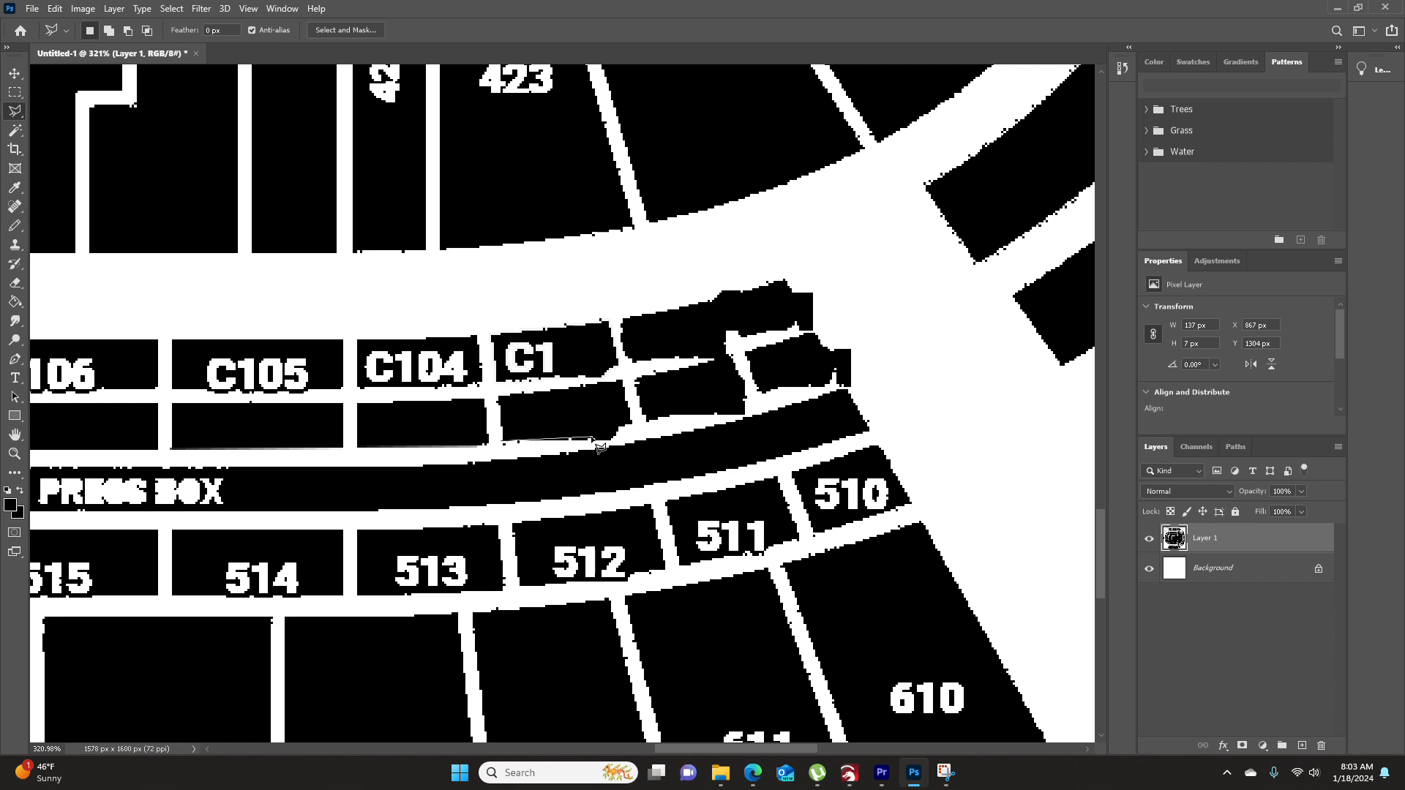
pyautogui.click(611, 433)
pyautogui.click(633, 424)
pyautogui.click(504, 443)
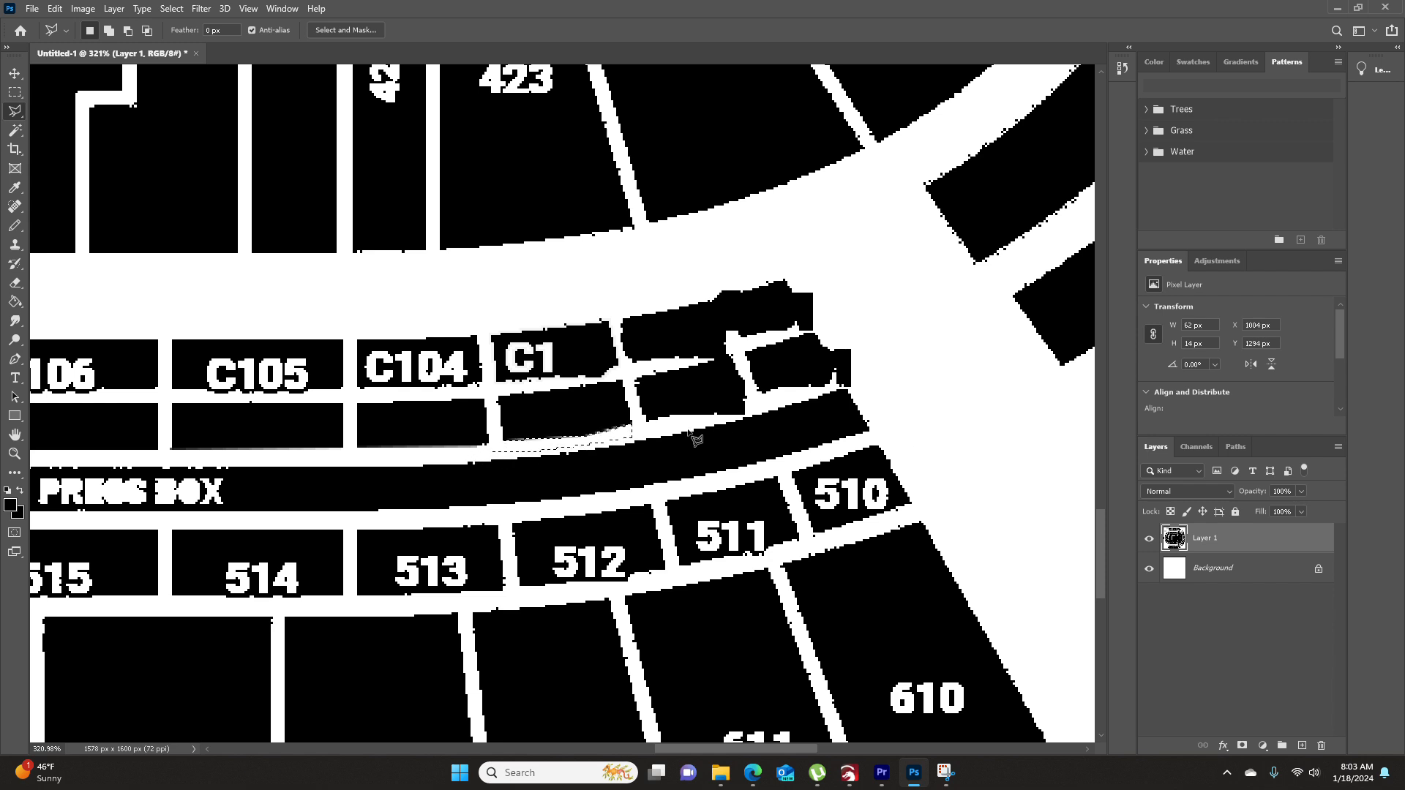
# - Delete the ragged lower edges of the last two second-row blocks using lasso selections of about 47 x 18 px and 47 x 22 px
pyautogui.click(648, 420)
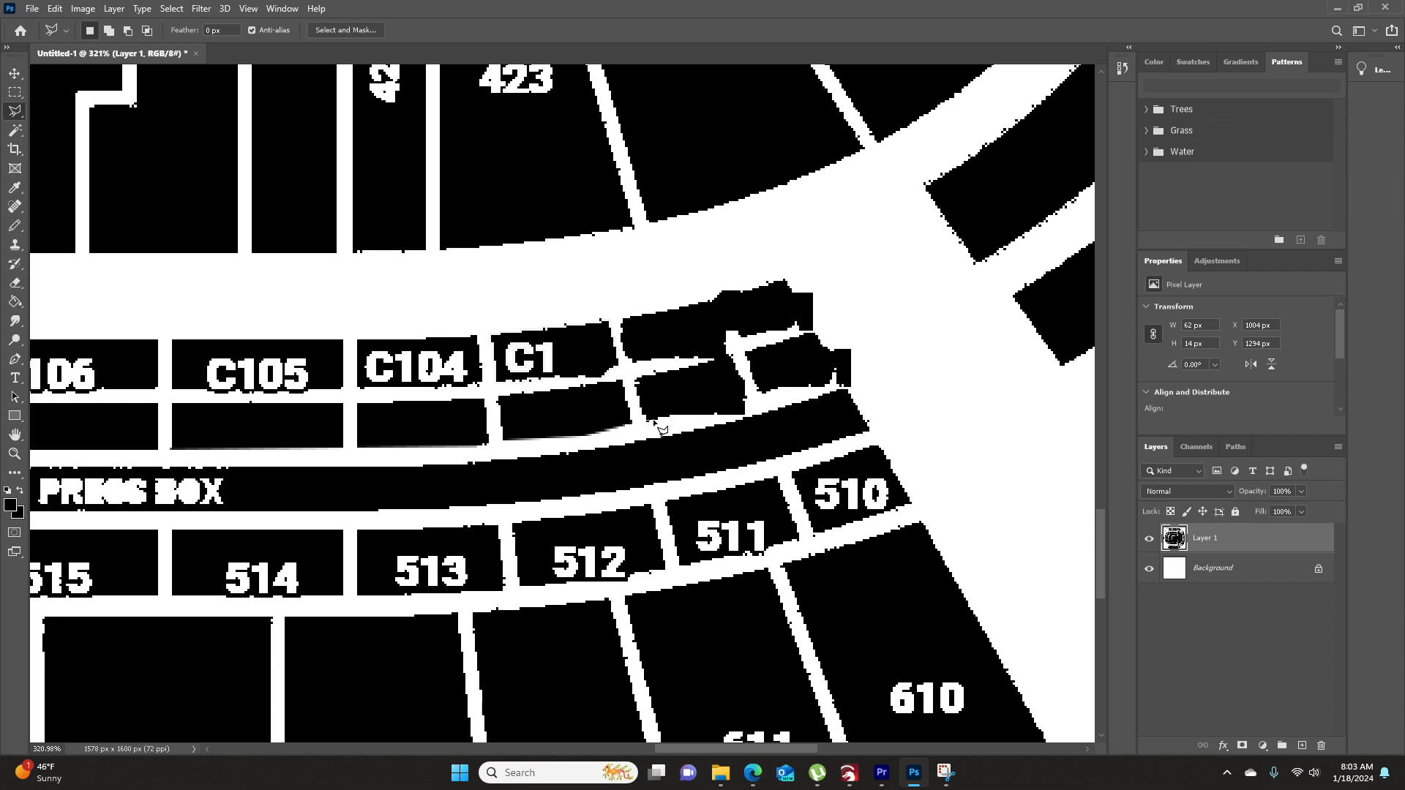
pyautogui.click(756, 415)
pyautogui.click(650, 423)
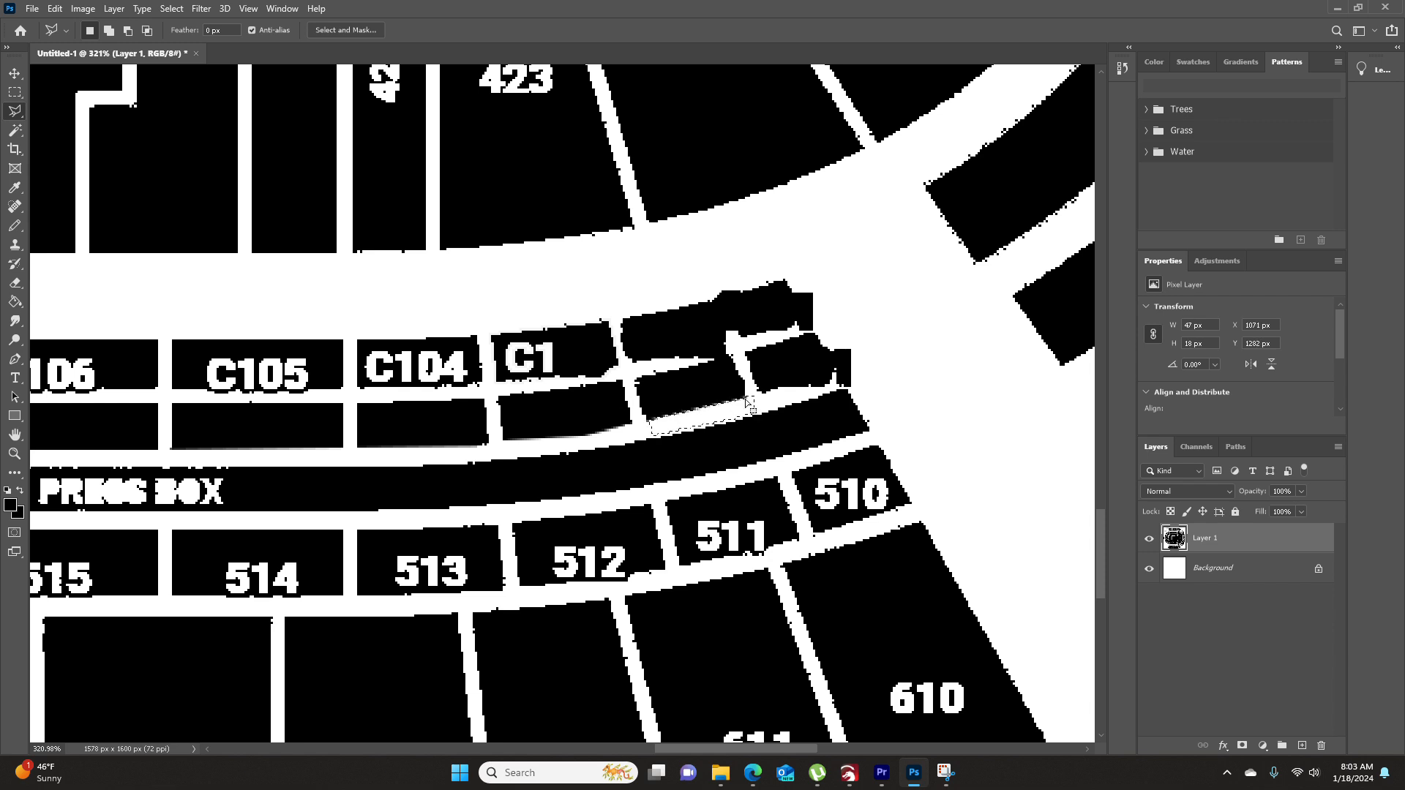
pyautogui.hotkey('alt', 'BackSpace')
pyautogui.hotkey('ctrl', 'd')
pyautogui.click(765, 392)
pyautogui.click(872, 390)
pyautogui.click(765, 395)
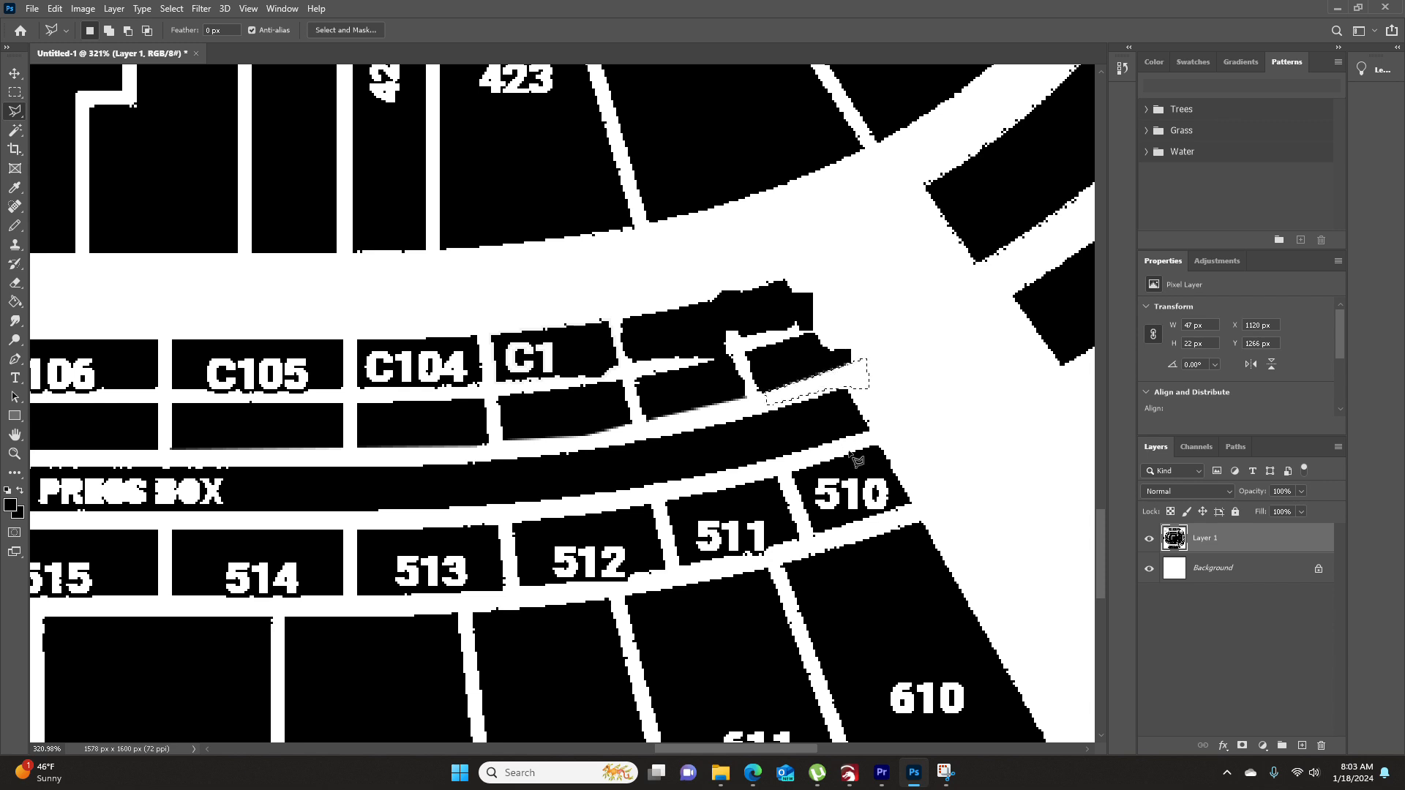
# - Clear black spill between the two rows of the last two block columns using lasso selections of about 43 x 13 px and 35 x 15 px
pyautogui.click(634, 361)
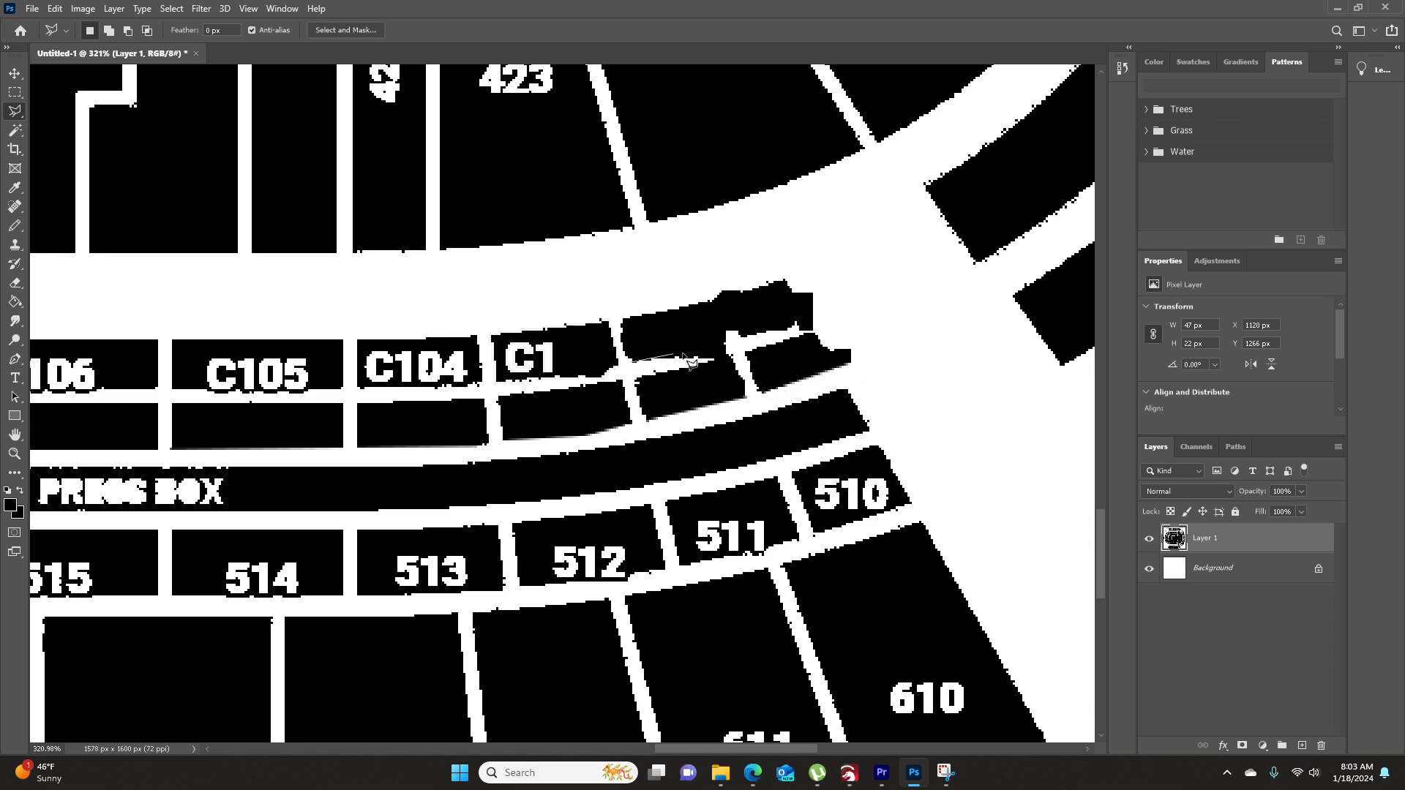
pyautogui.click(731, 355)
pyautogui.click(690, 366)
pyautogui.click(639, 367)
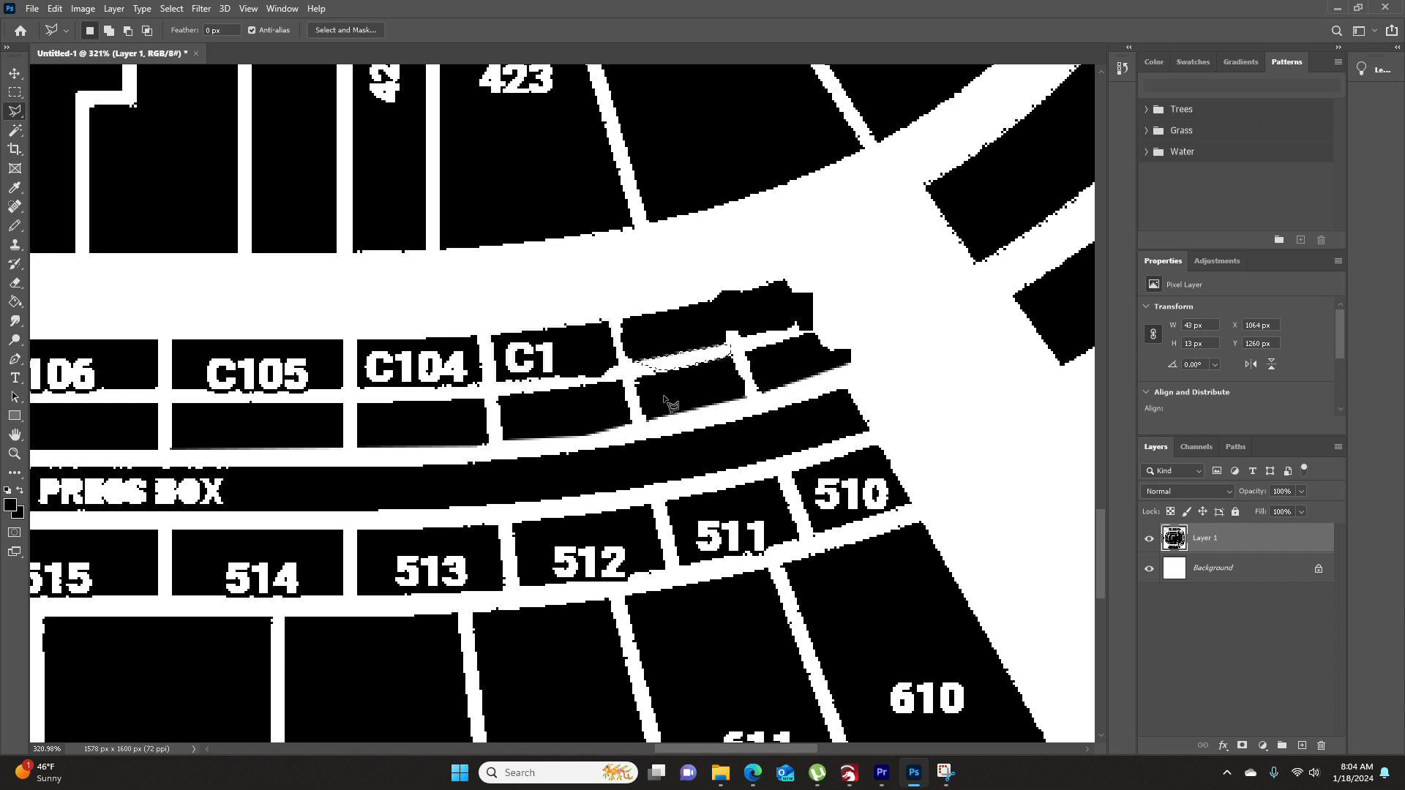
pyautogui.click(744, 336)
pyautogui.click(817, 333)
pyautogui.click(754, 341)
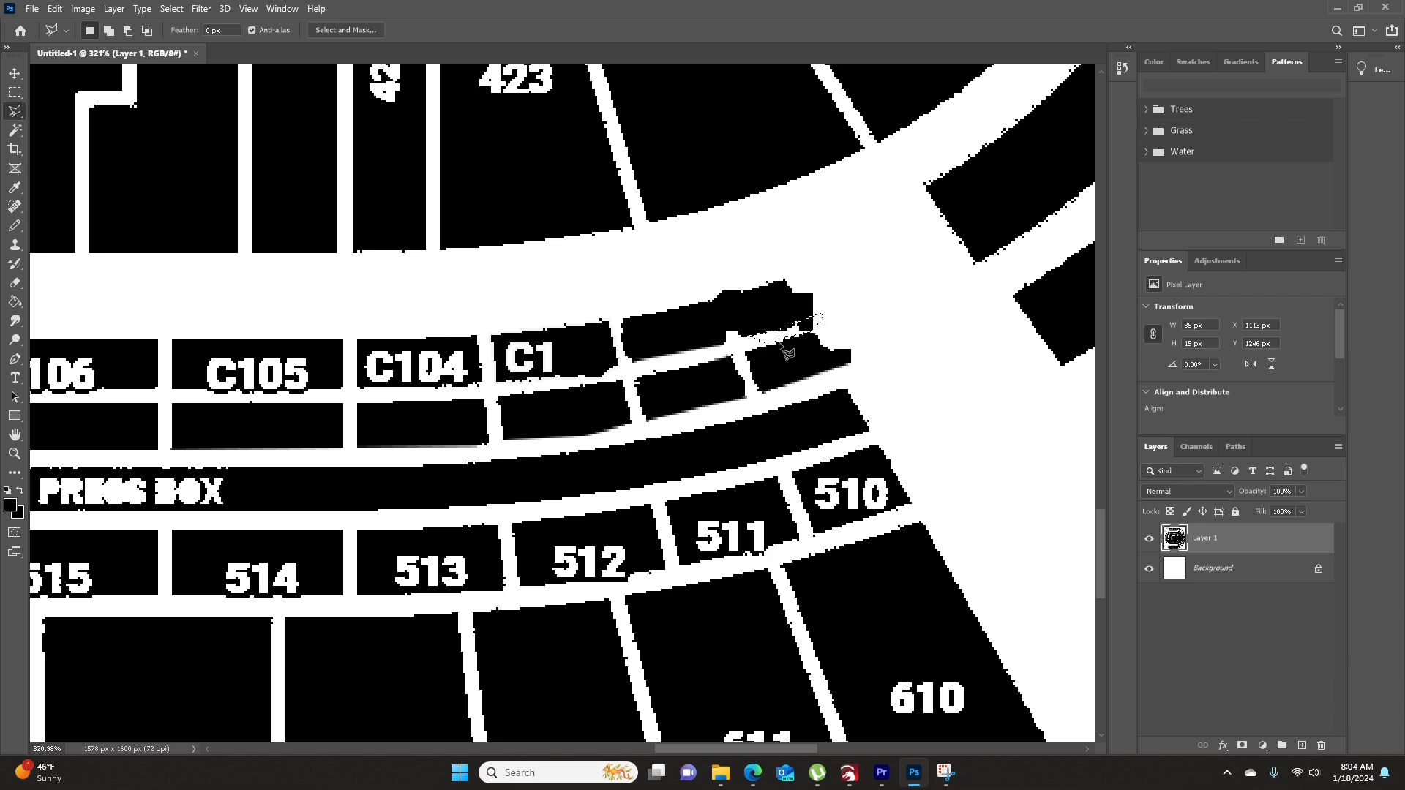
# - Select a slanted strip of about 23 x 52 px between the last two block columns and delete it to open a straight gap
pyautogui.click(715, 302)
pyautogui.click(765, 393)
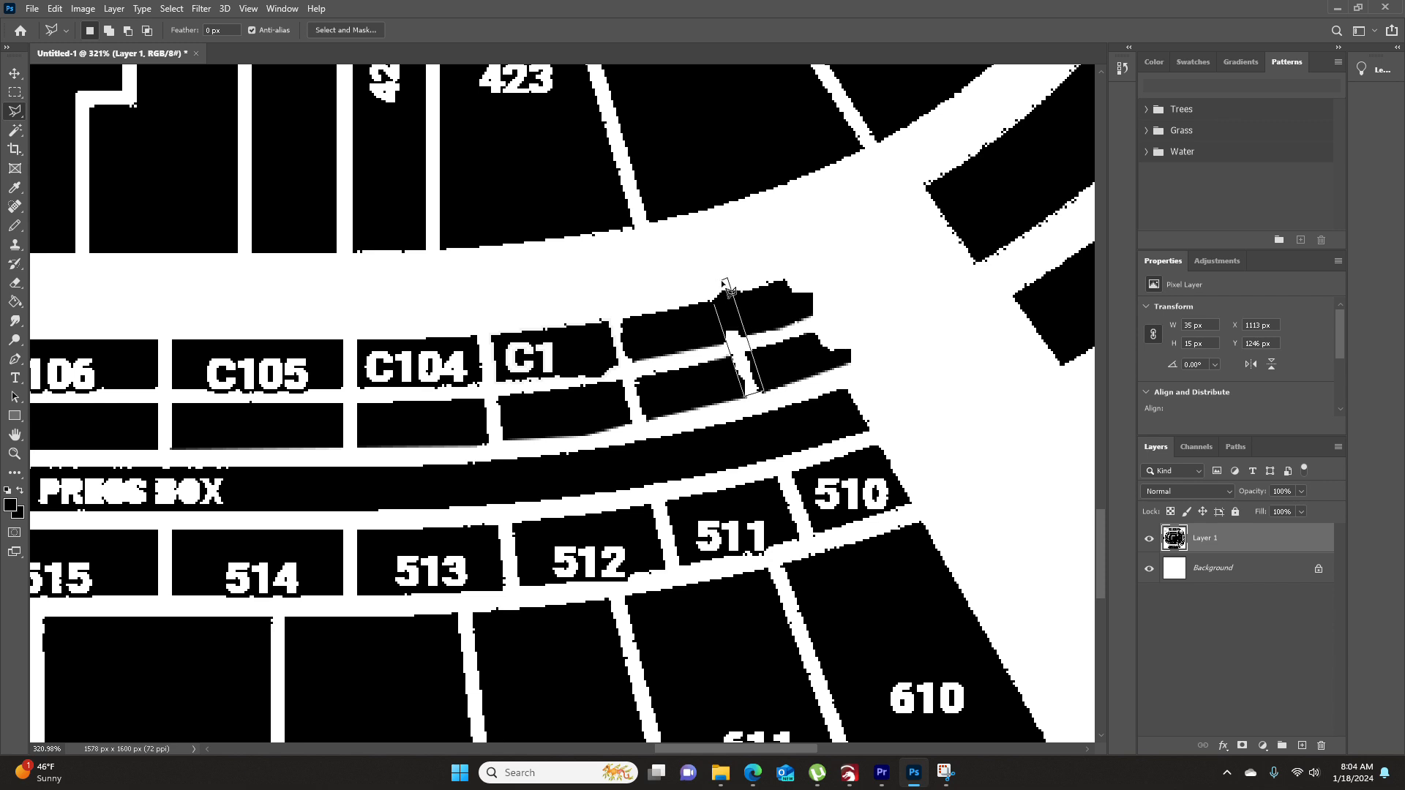
pyautogui.click(717, 302)
pyautogui.press('Delete')
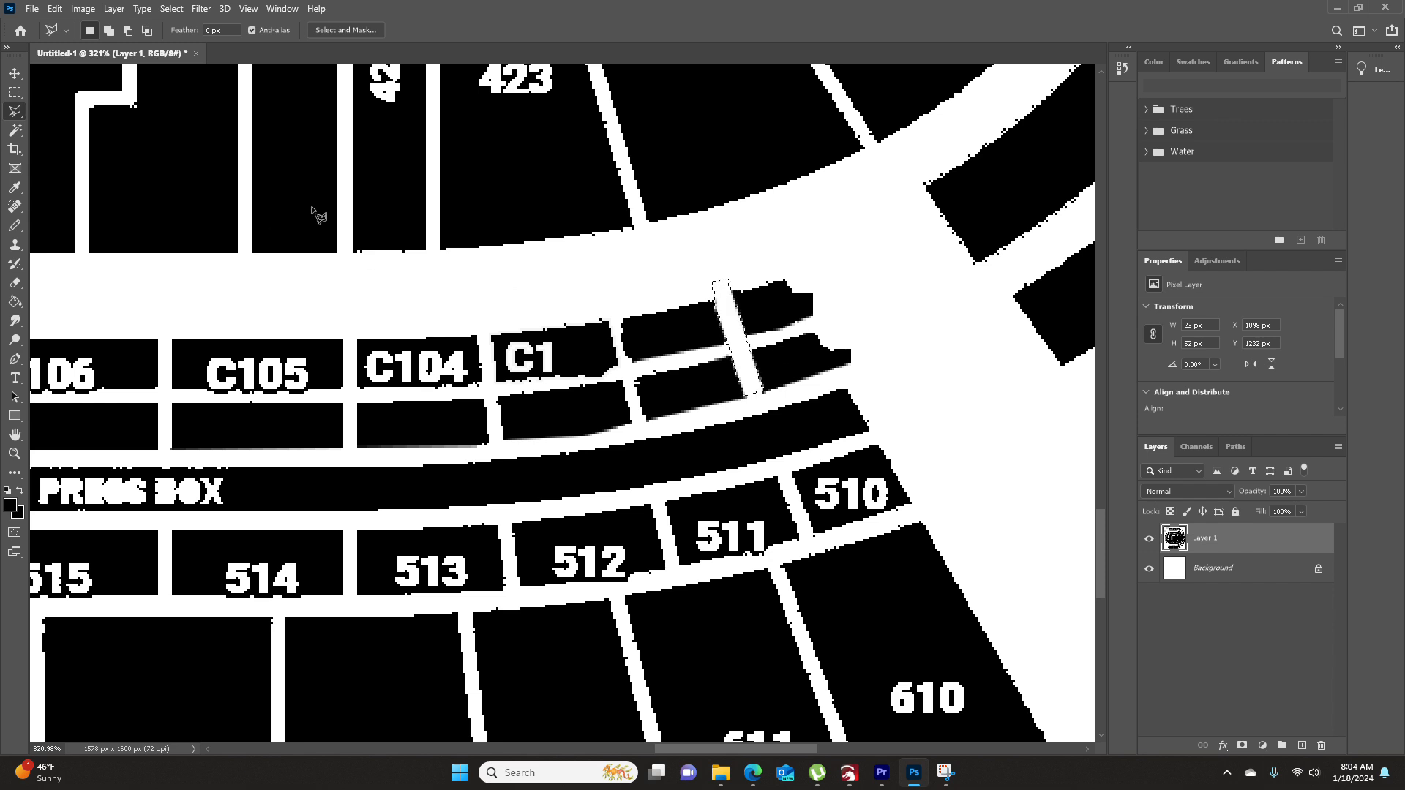
# - Lasso the ragged outer ends of the last two blocks above the press box strip and delete the protruding black
pyautogui.click(786, 281)
pyautogui.click(841, 378)
pyautogui.click(891, 350)
pyautogui.click(830, 262)
pyautogui.click(786, 281)
pyautogui.press('Delete')
pyautogui.hotkey('ctrl', 'z')
# - Trim the upper edge of the last first-row block with a selection of about 22 x 11 px and deselect
pyautogui.click(766, 284)
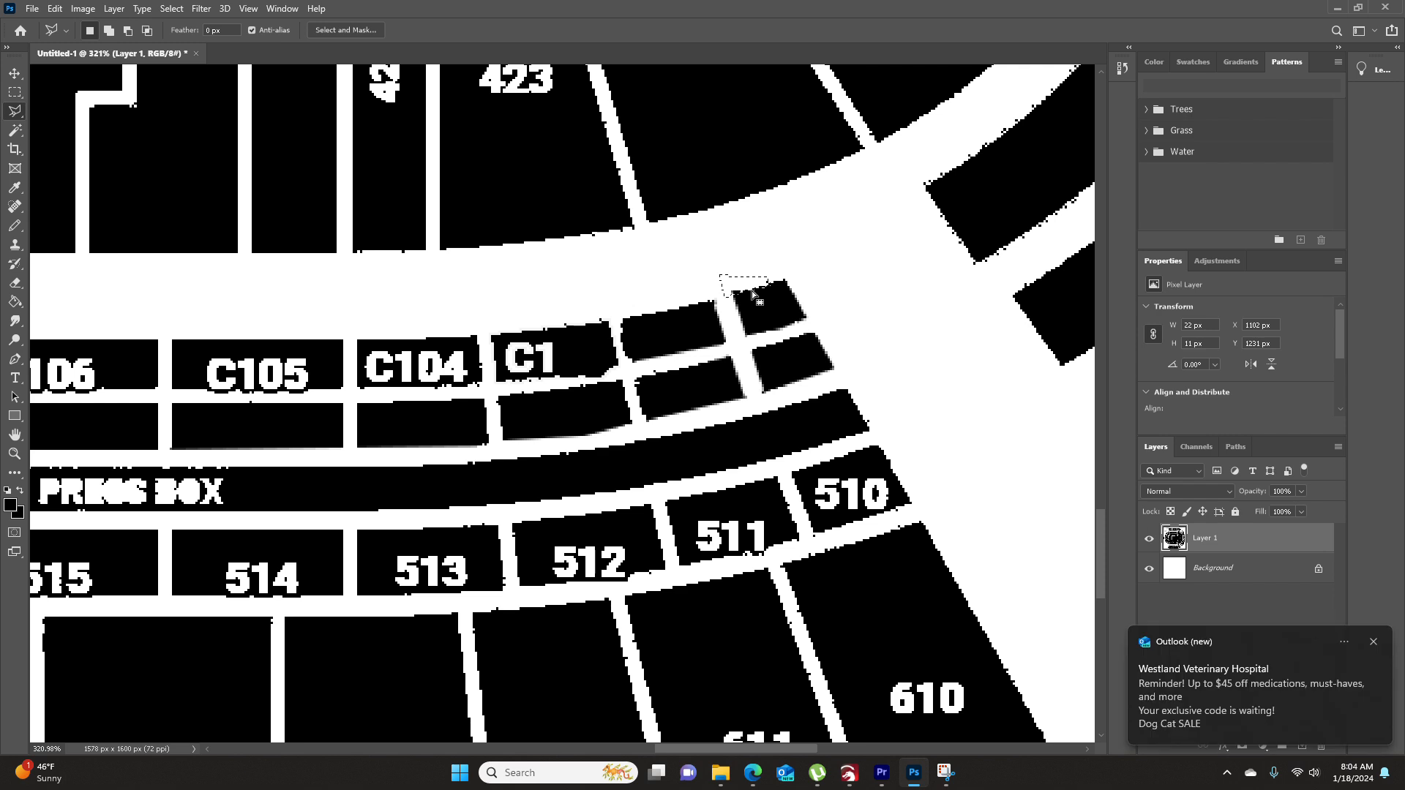
pyautogui.doubleClick(752, 292)
pyautogui.click(15, 93)
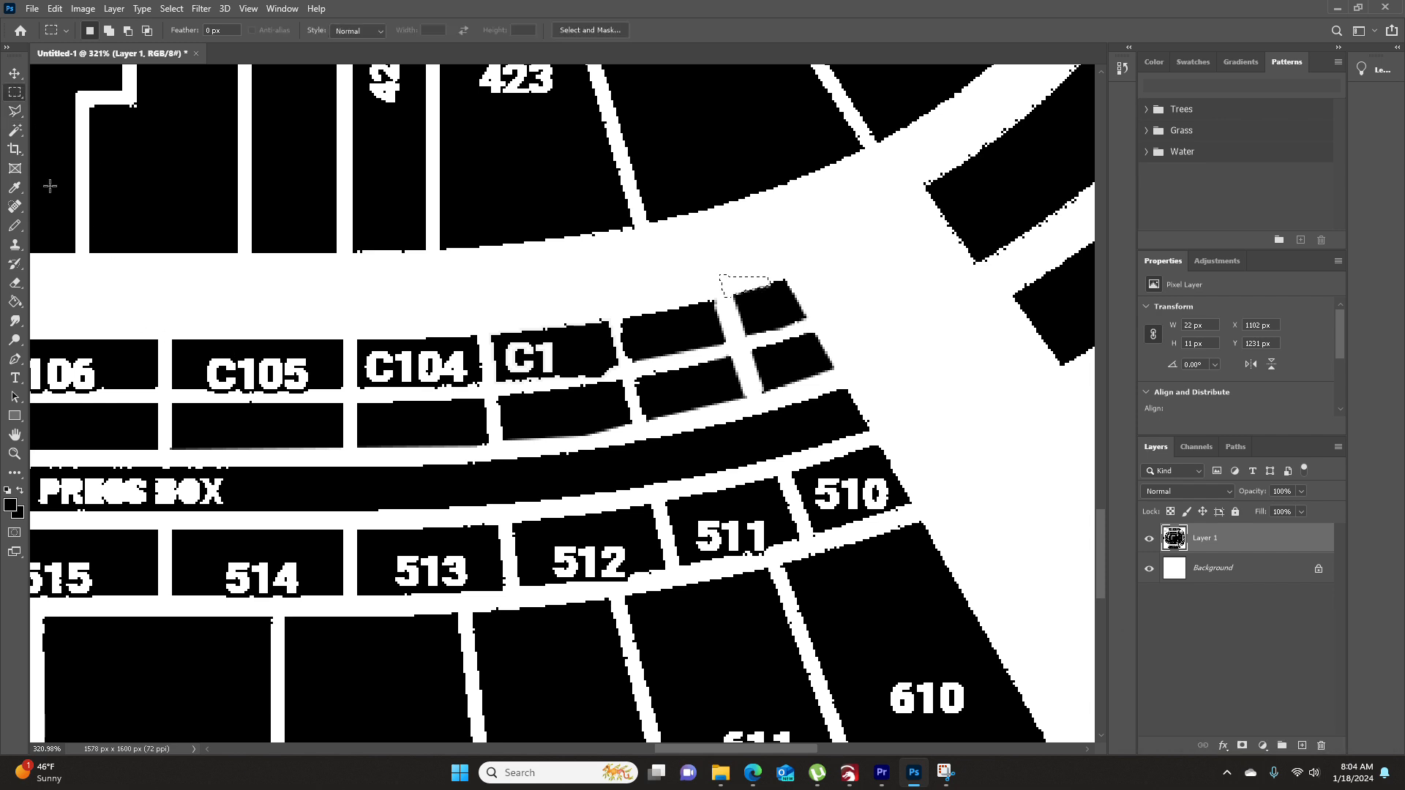
pyautogui.click(109, 286)
# - Fill the white labels of sections C107 and C106 with black using the Paint Bucket
pyautogui.moveTo(774, 749); pyautogui.dragTo(697, 757)
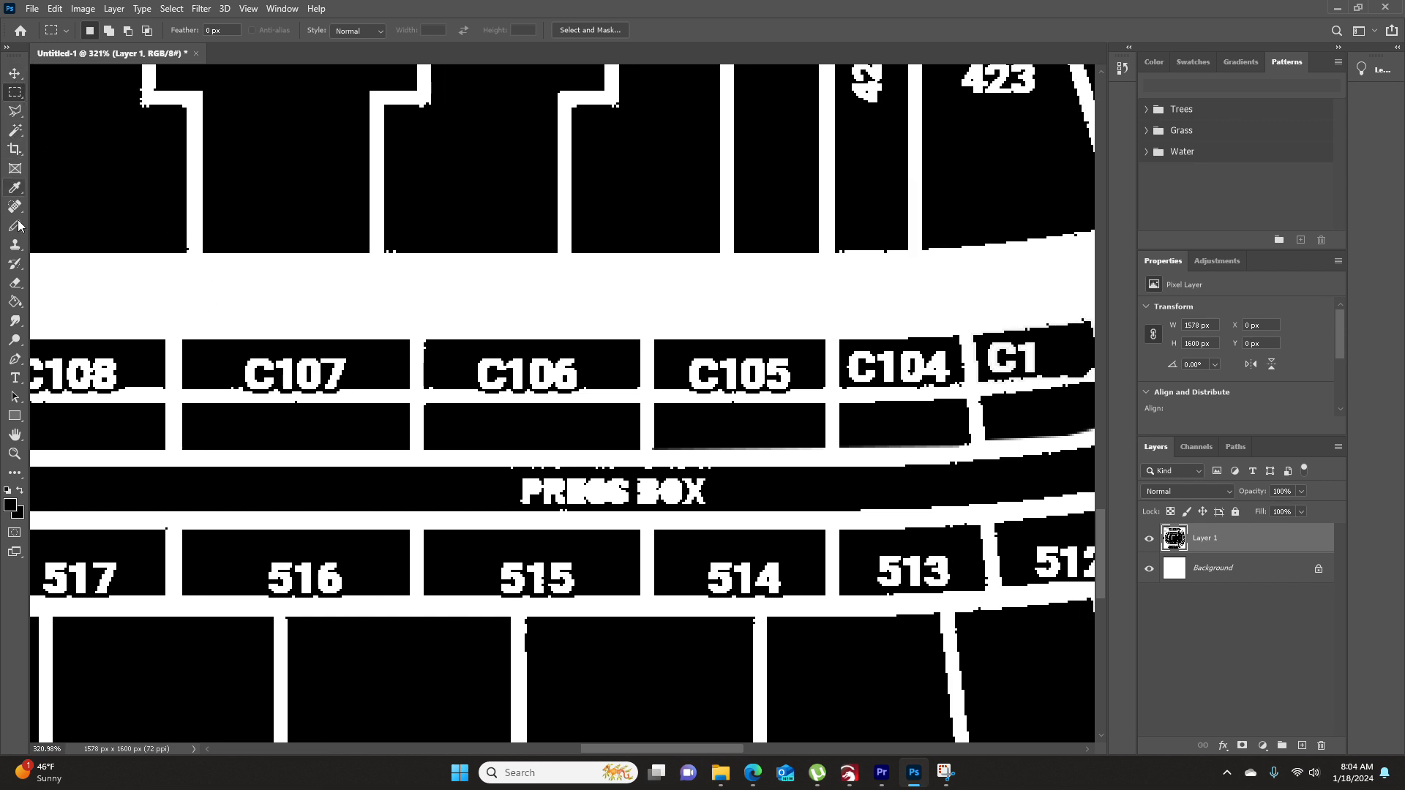
pyautogui.click(15, 301)
pyautogui.click(253, 375)
pyautogui.click(291, 376)
pyautogui.click(309, 374)
pyautogui.click(334, 373)
pyautogui.click(486, 375)
pyautogui.click(517, 374)
pyautogui.click(545, 375)
pyautogui.click(565, 375)
# - Fill the white labels of sections C105 and C104 with black using the Paint Bucket
pyautogui.click(699, 375)
pyautogui.click(726, 374)
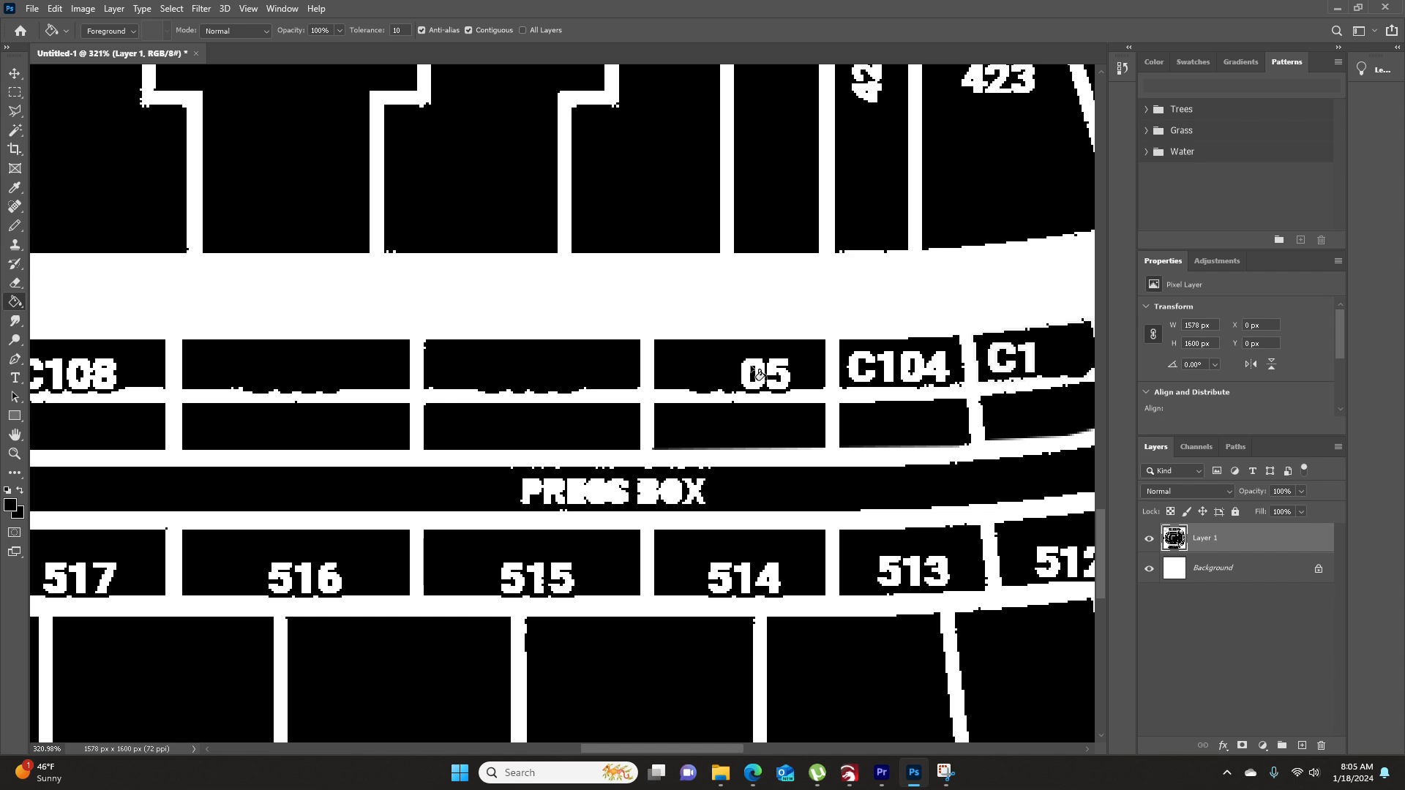
pyautogui.click(754, 373)
pyautogui.click(779, 373)
pyautogui.click(860, 366)
pyautogui.click(886, 366)
pyautogui.click(912, 366)
pyautogui.click(939, 364)
# - Fill the white label characters of section C108 with black using the Paint Bucket
pyautogui.moveTo(730, 747); pyautogui.dragTo(651, 748)
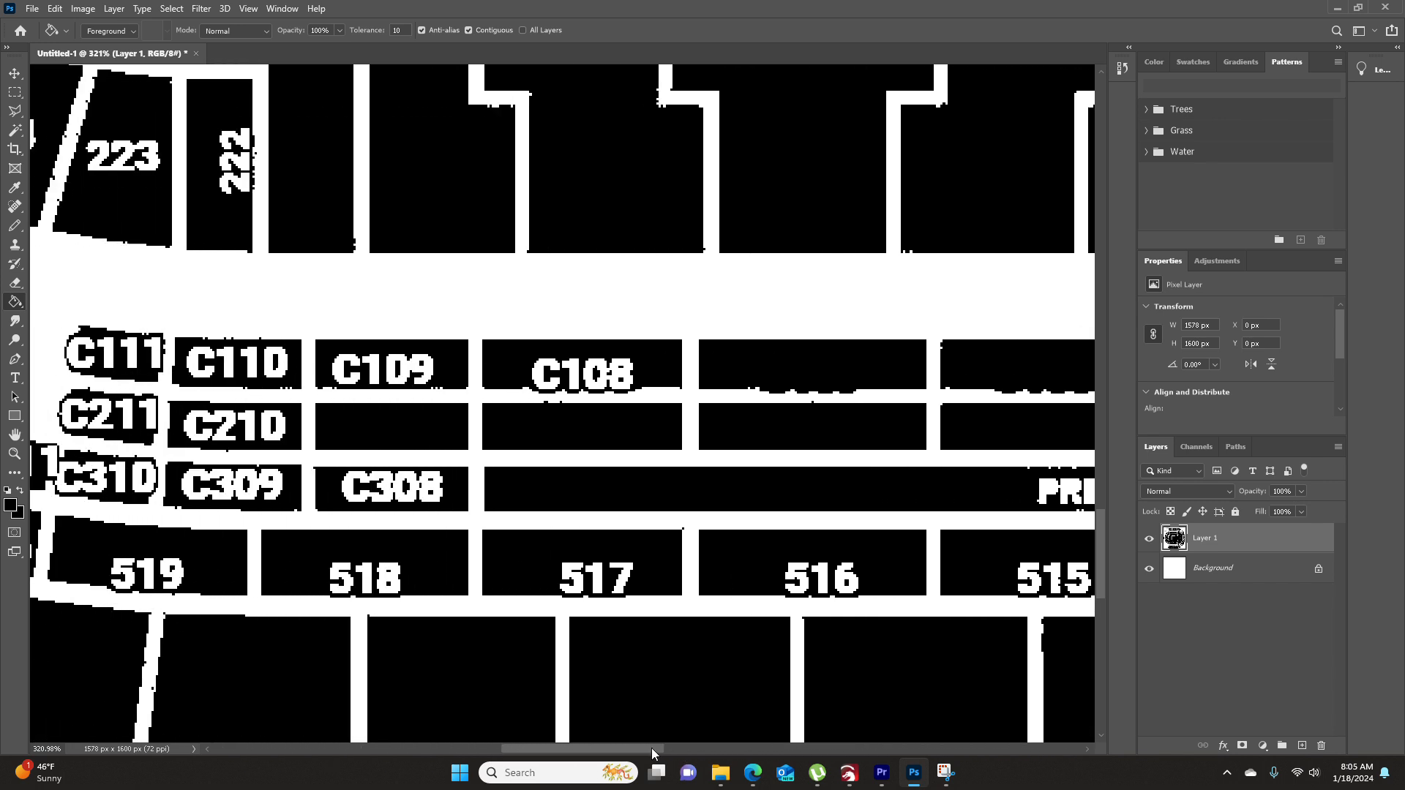
pyautogui.click(543, 376)
pyautogui.click(582, 376)
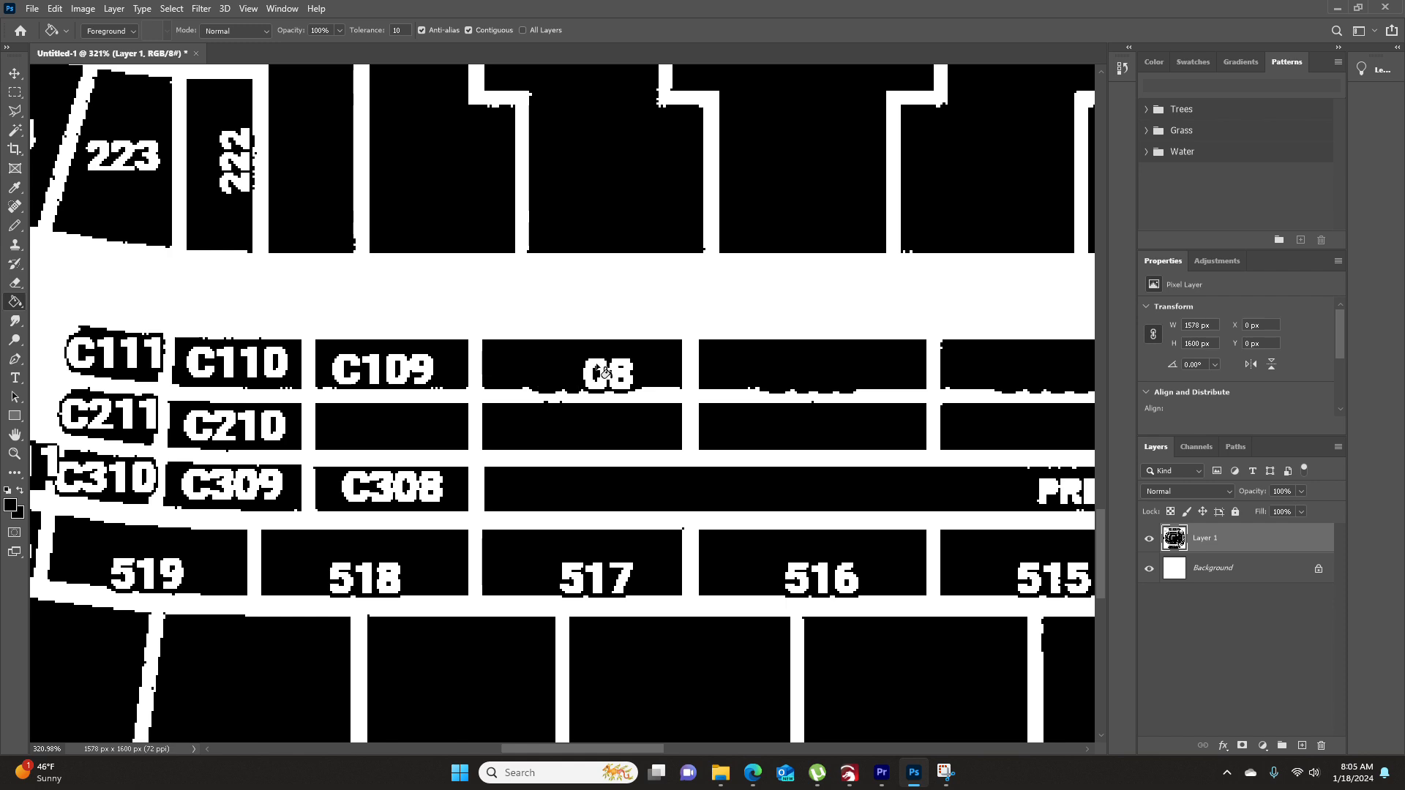
pyautogui.click(604, 373)
# - Select a rectangular strip of about 370 x 8 px beneath the blanked C108 to C105 blocks, delete the black bumps inside it and deselect
pyautogui.scroll(-2, 970, 475)
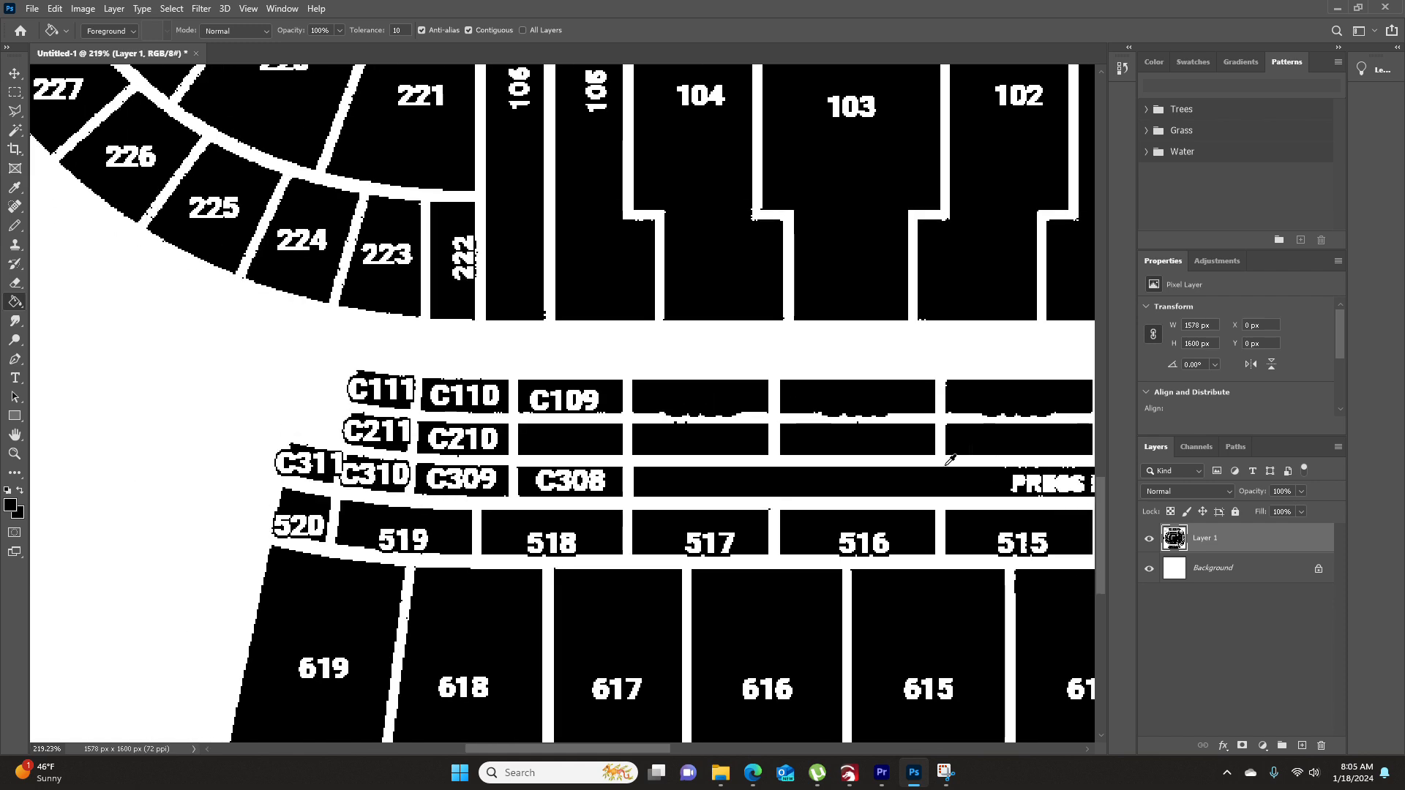
pyautogui.moveTo(665, 748); pyautogui.dragTo(730, 754)
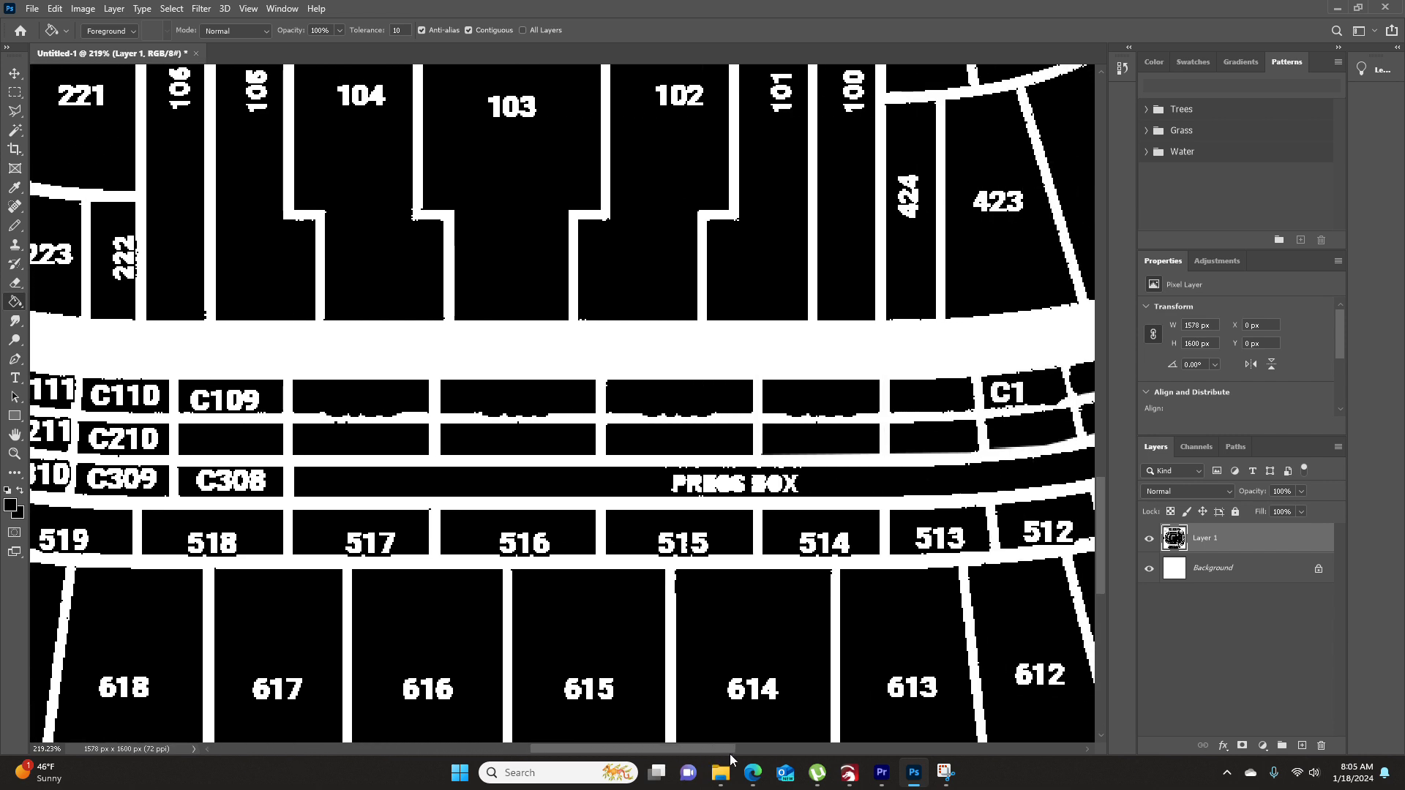
pyautogui.click(14, 91)
pyautogui.moveTo(286, 413); pyautogui.dragTo(879, 423)
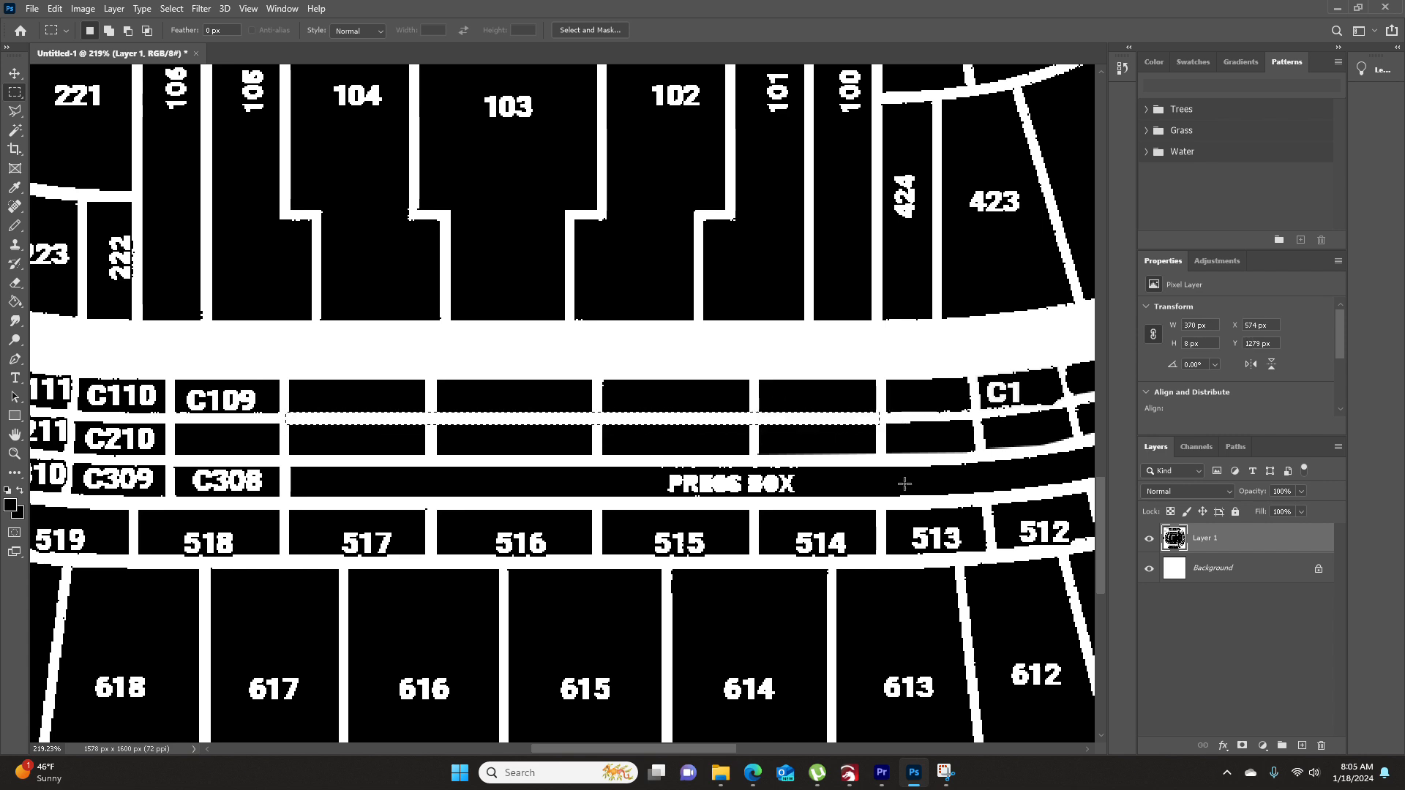
pyautogui.click(425, 359)
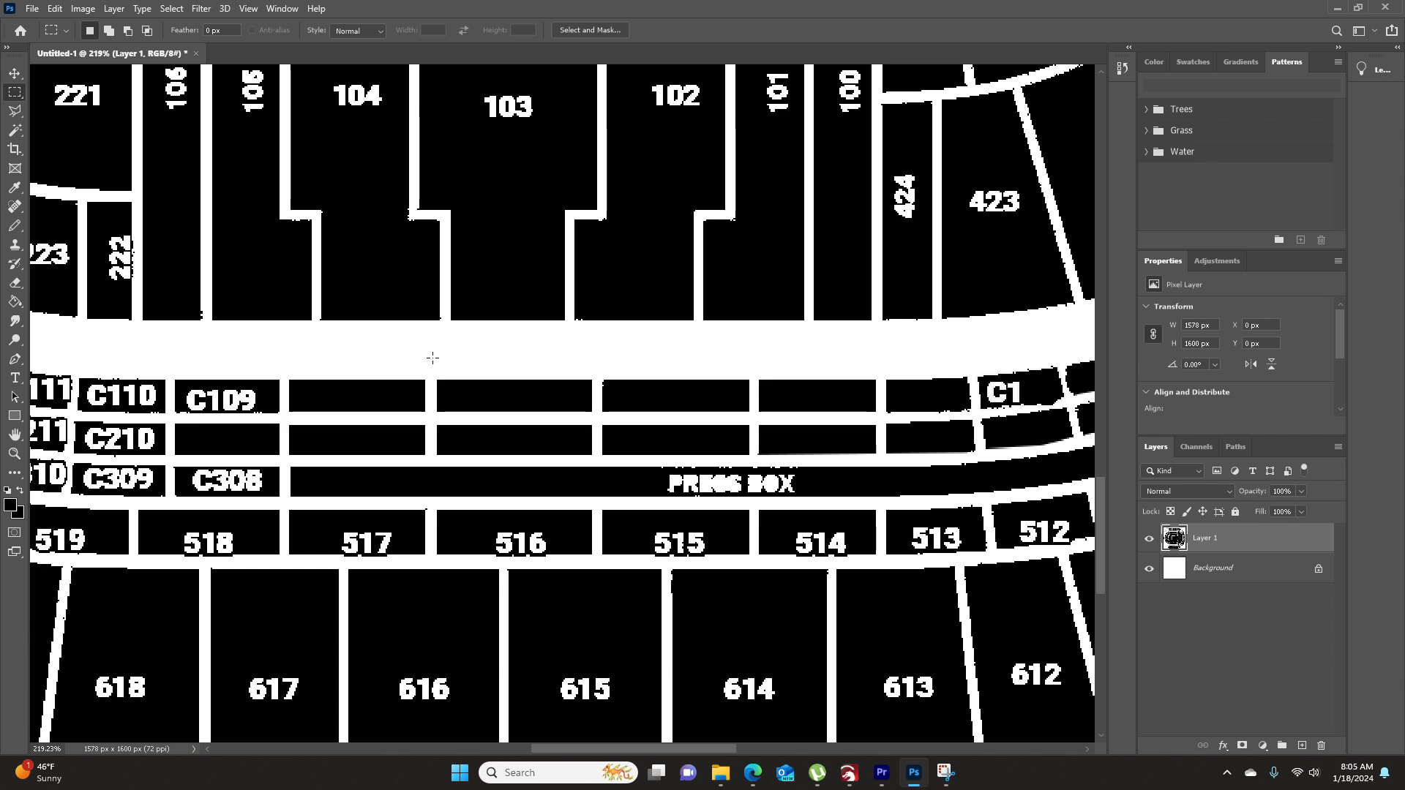
# - Fill the letter and first digit of the C111 and C211 labels with black using the Paint Bucket
pyautogui.moveTo(732, 745); pyautogui.dragTo(653, 745)
pyautogui.scroll(3, 245, 343)
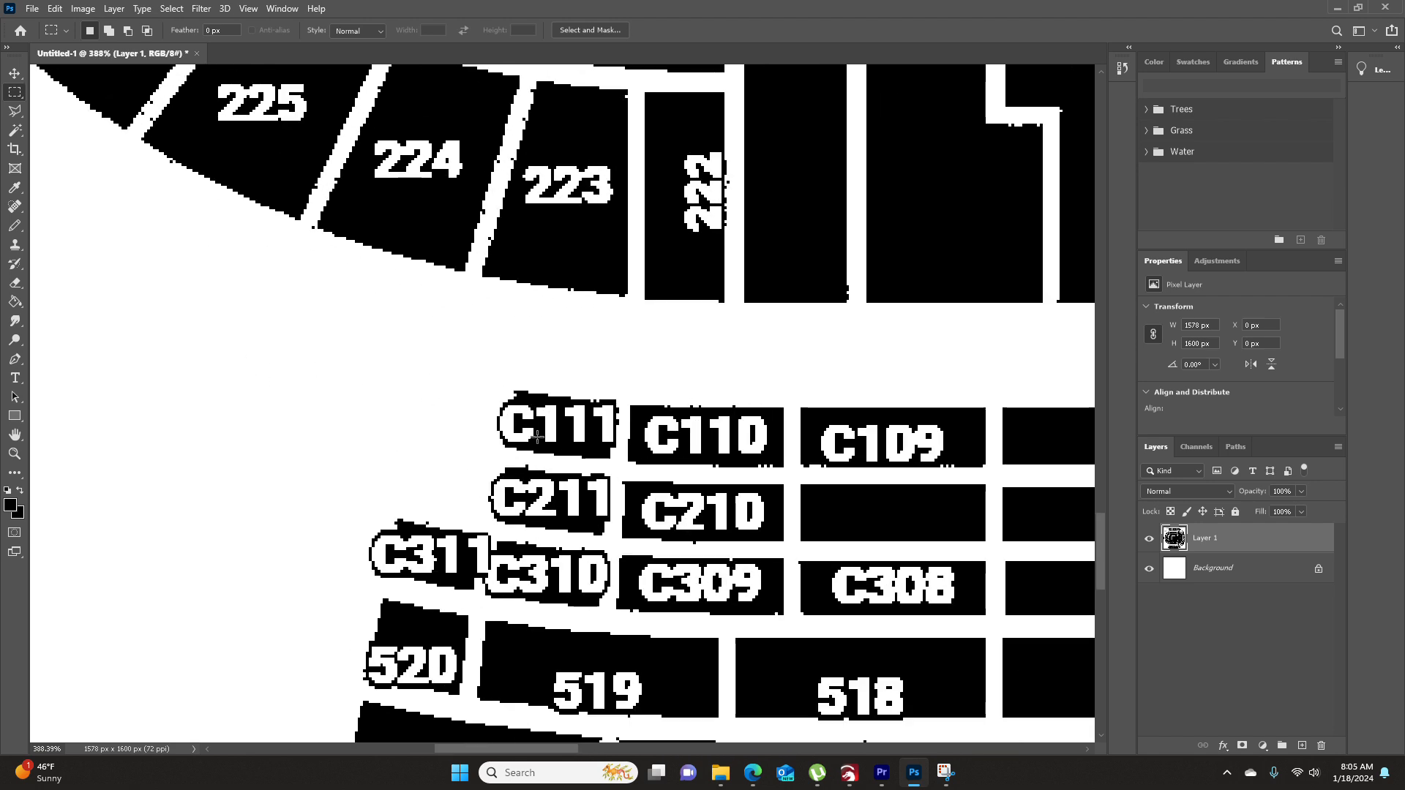
pyautogui.scroll(-2, 529, 433)
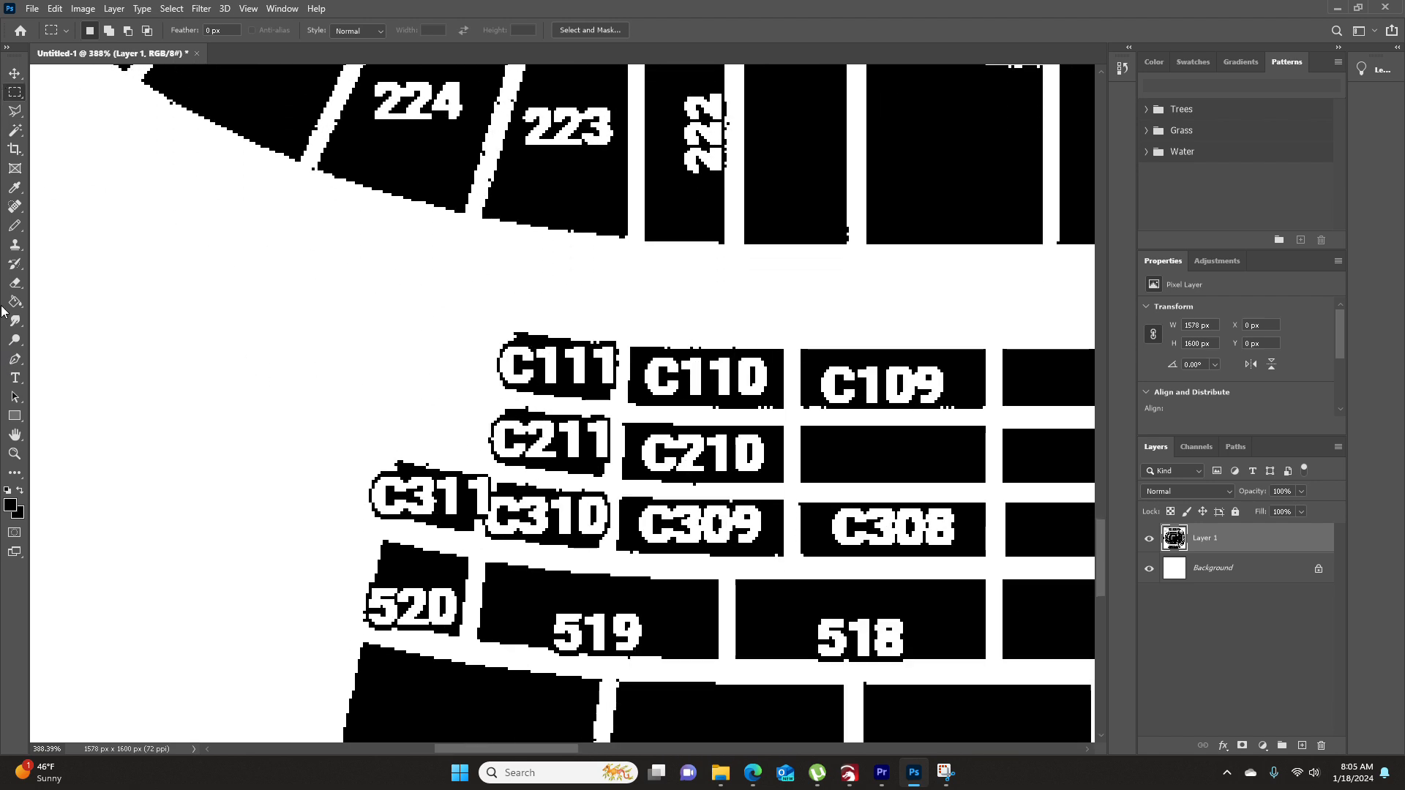
pyautogui.click(13, 302)
pyautogui.click(507, 362)
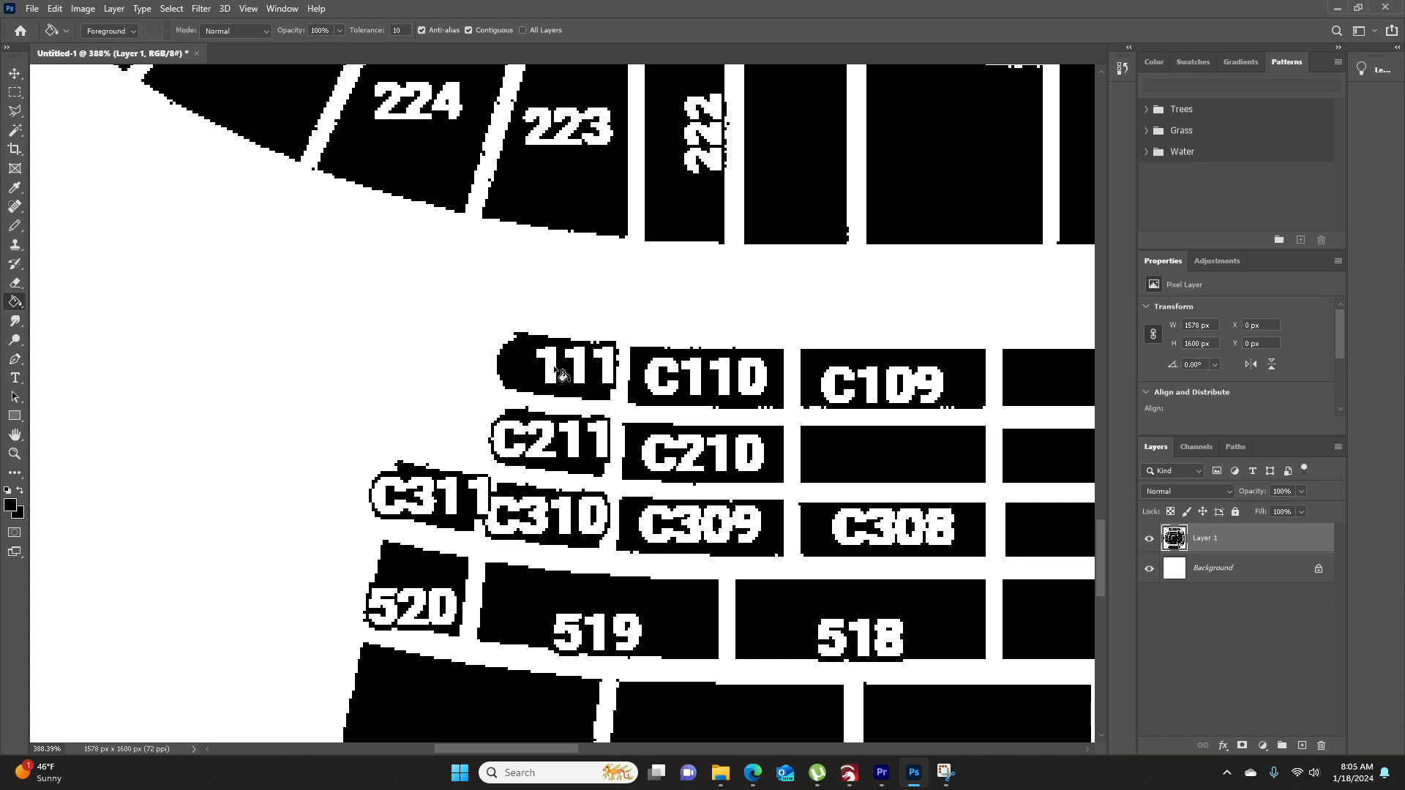
pyautogui.click(550, 369)
pyautogui.click(501, 439)
pyautogui.click(555, 433)
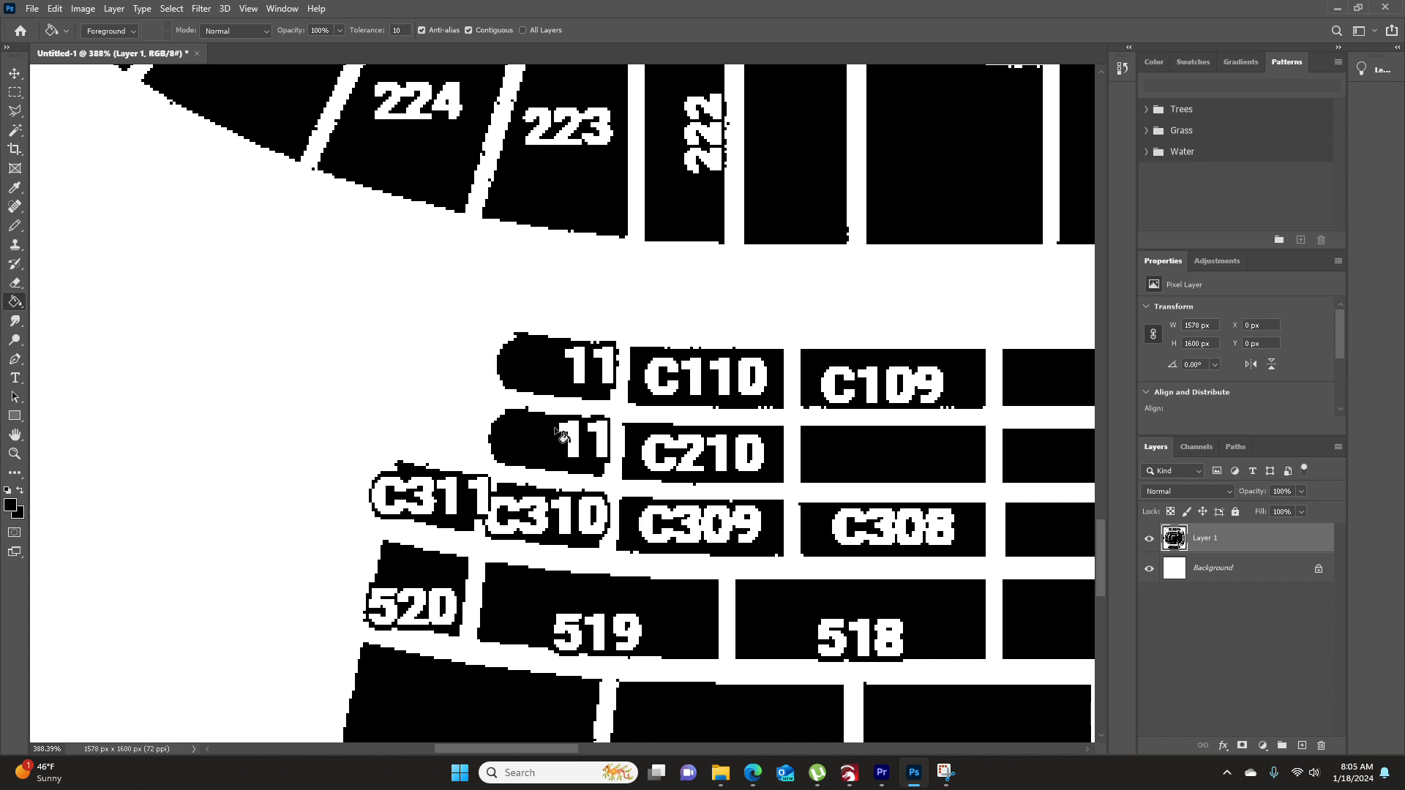
# - Fill the C311 and 520 labels and the first two characters of C310 with black using the Paint Bucket
pyautogui.click(499, 515)
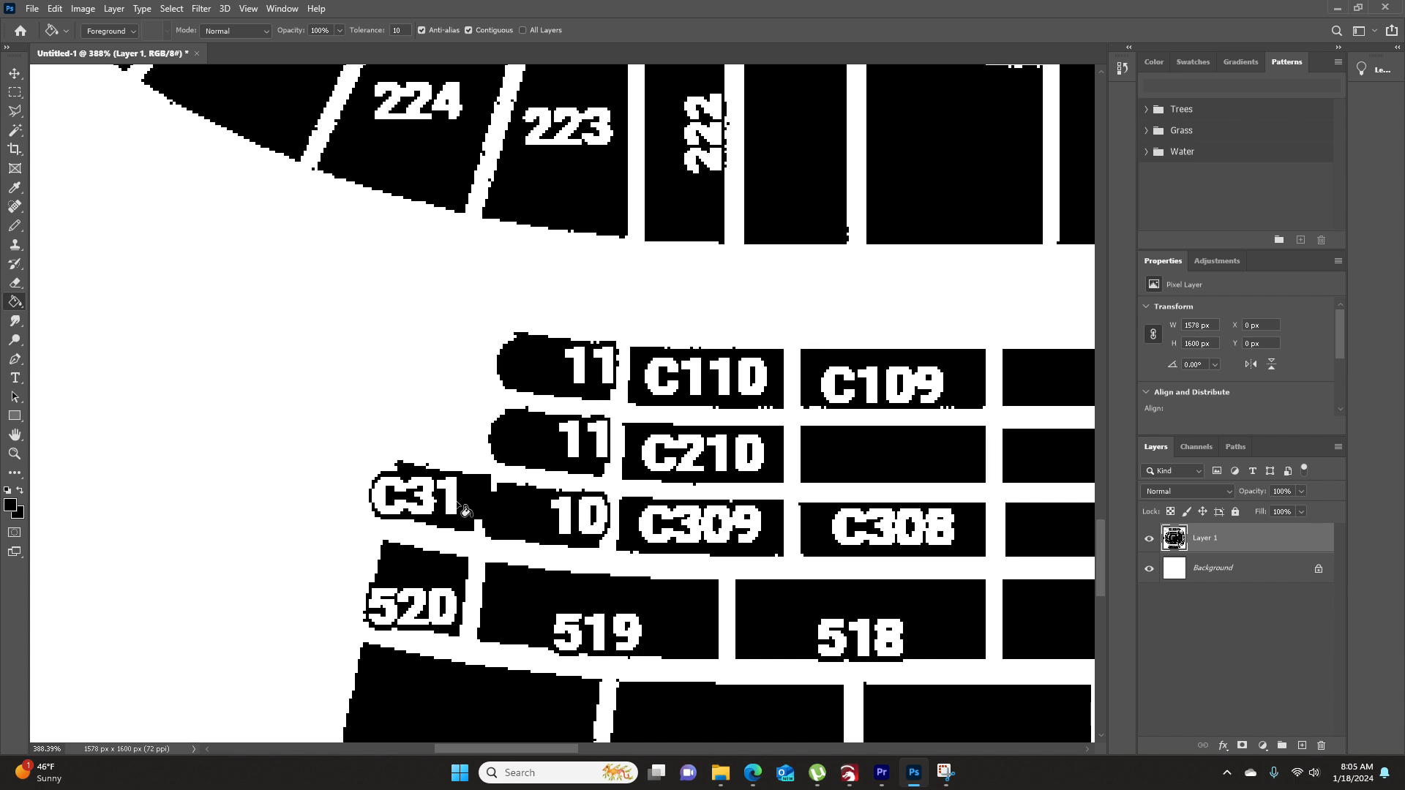
pyautogui.click(399, 501)
pyautogui.click(446, 493)
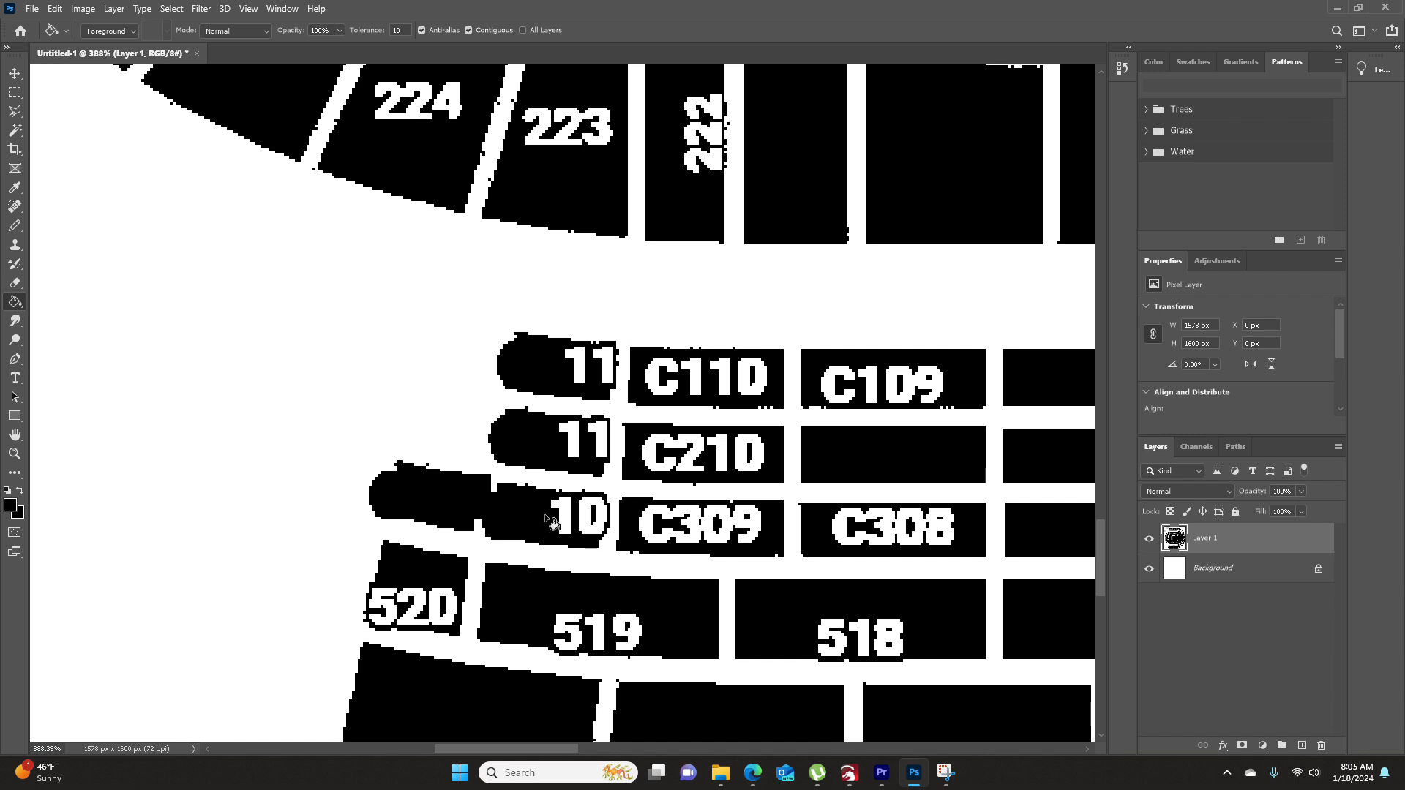
pyautogui.click(385, 611)
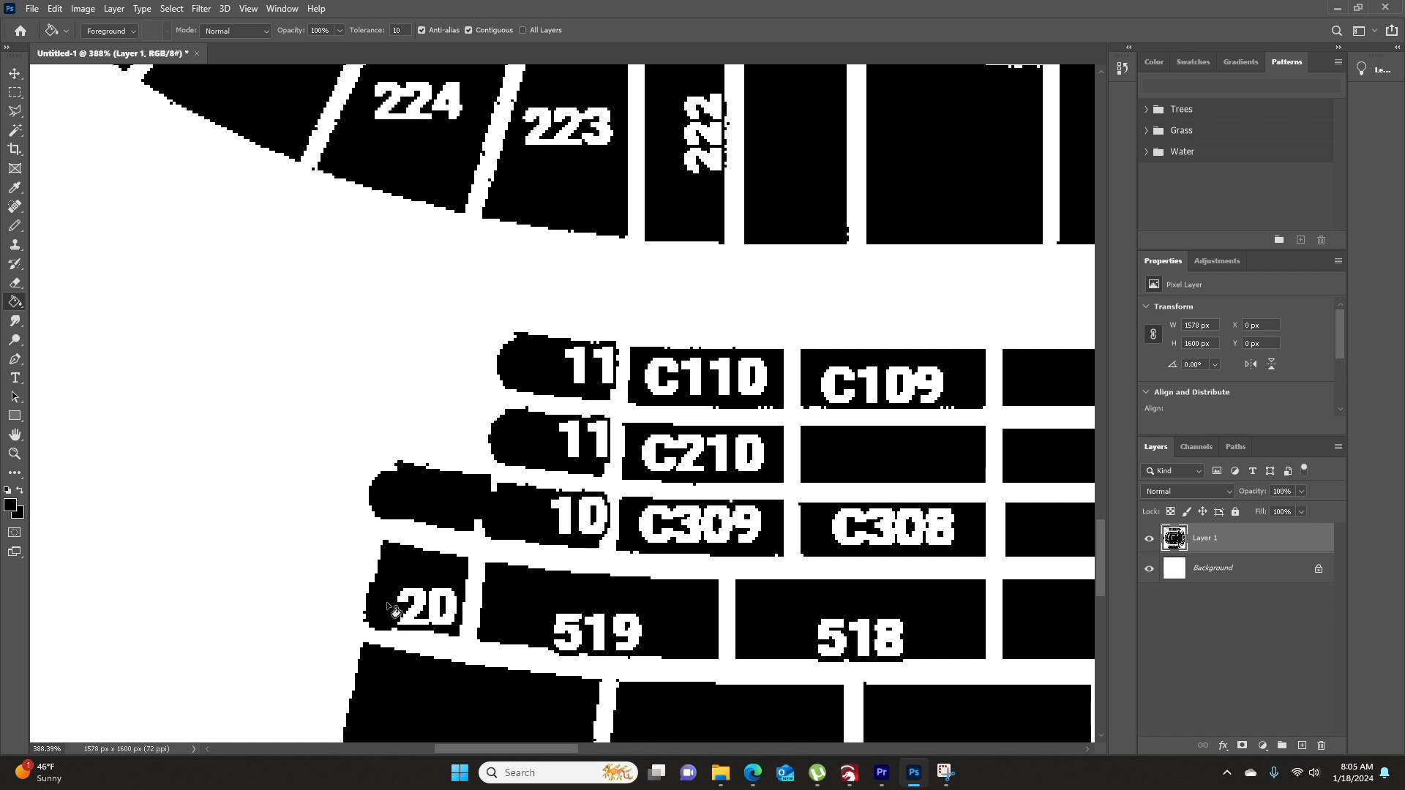
pyautogui.click(425, 603)
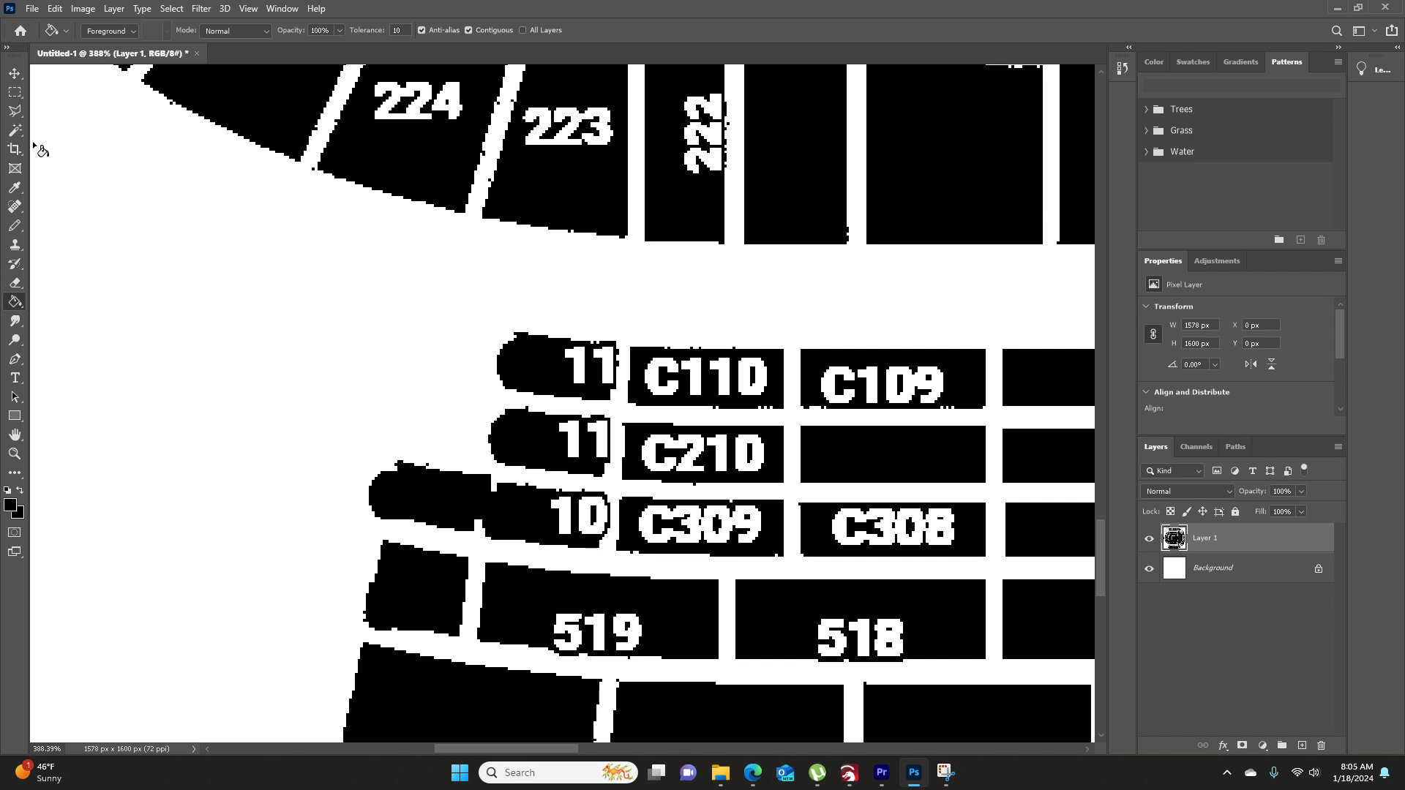
# - With the Polygonal Lasso, select a slanted strip of about 19 x 114 px extending the gap between 520 and 519 up past C111 and delete its black
pyautogui.click(15, 111)
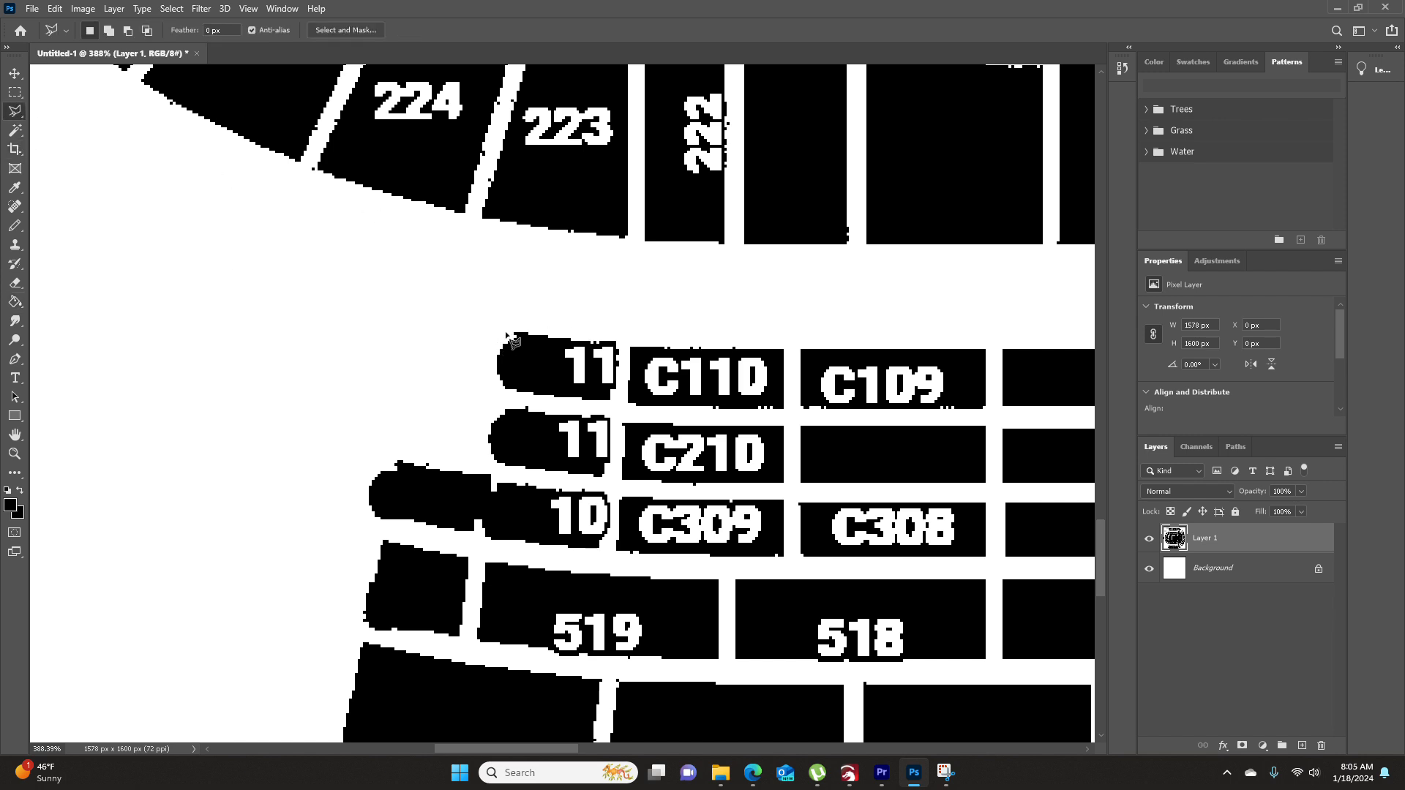
pyautogui.click(510, 334)
pyautogui.click(479, 643)
pyautogui.click(459, 641)
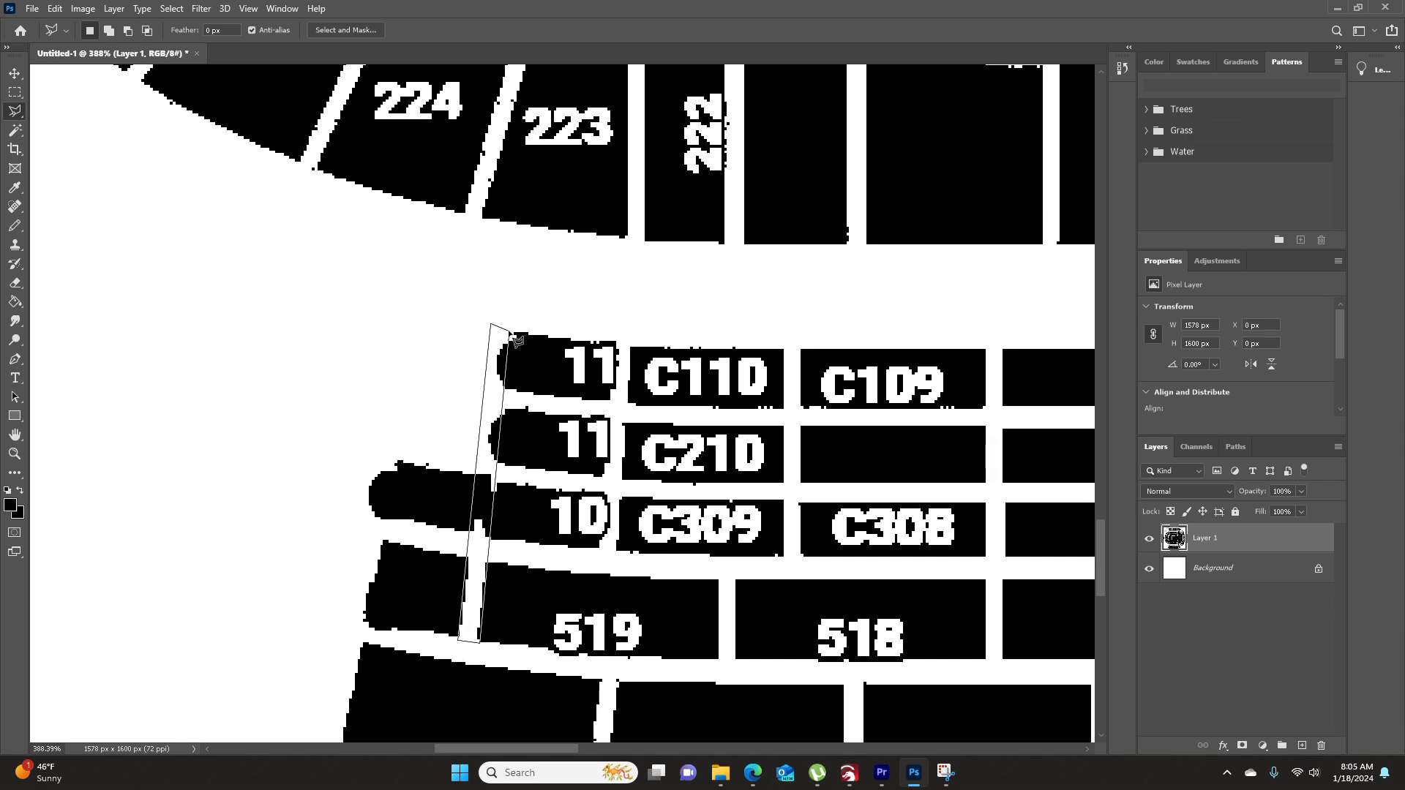
pyautogui.click(490, 324)
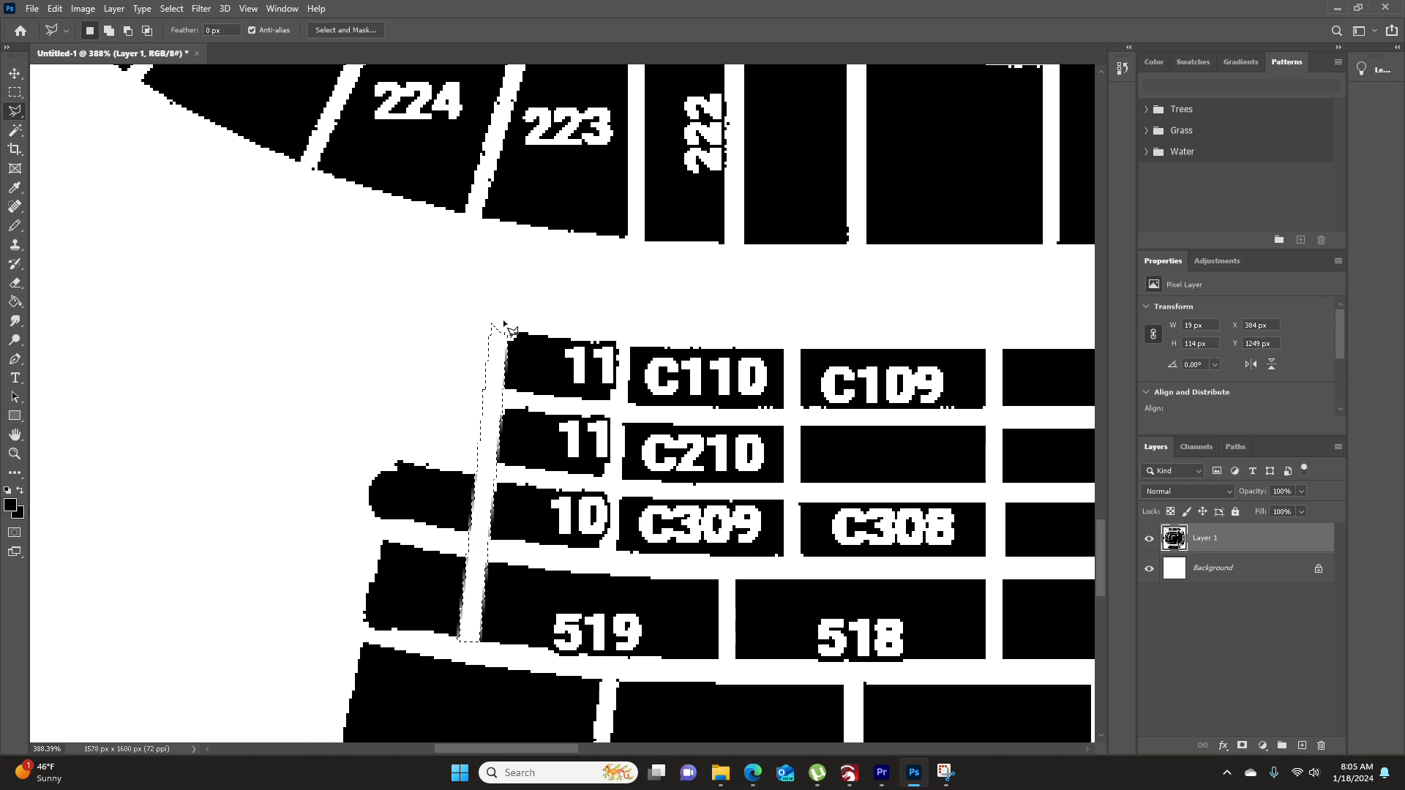
# - With the Polygonal Lasso, select about 36 x 68 px over the ragged outer ends of the blanked C311 and 520 blocks, delete it and deselect
pyautogui.click(401, 462)
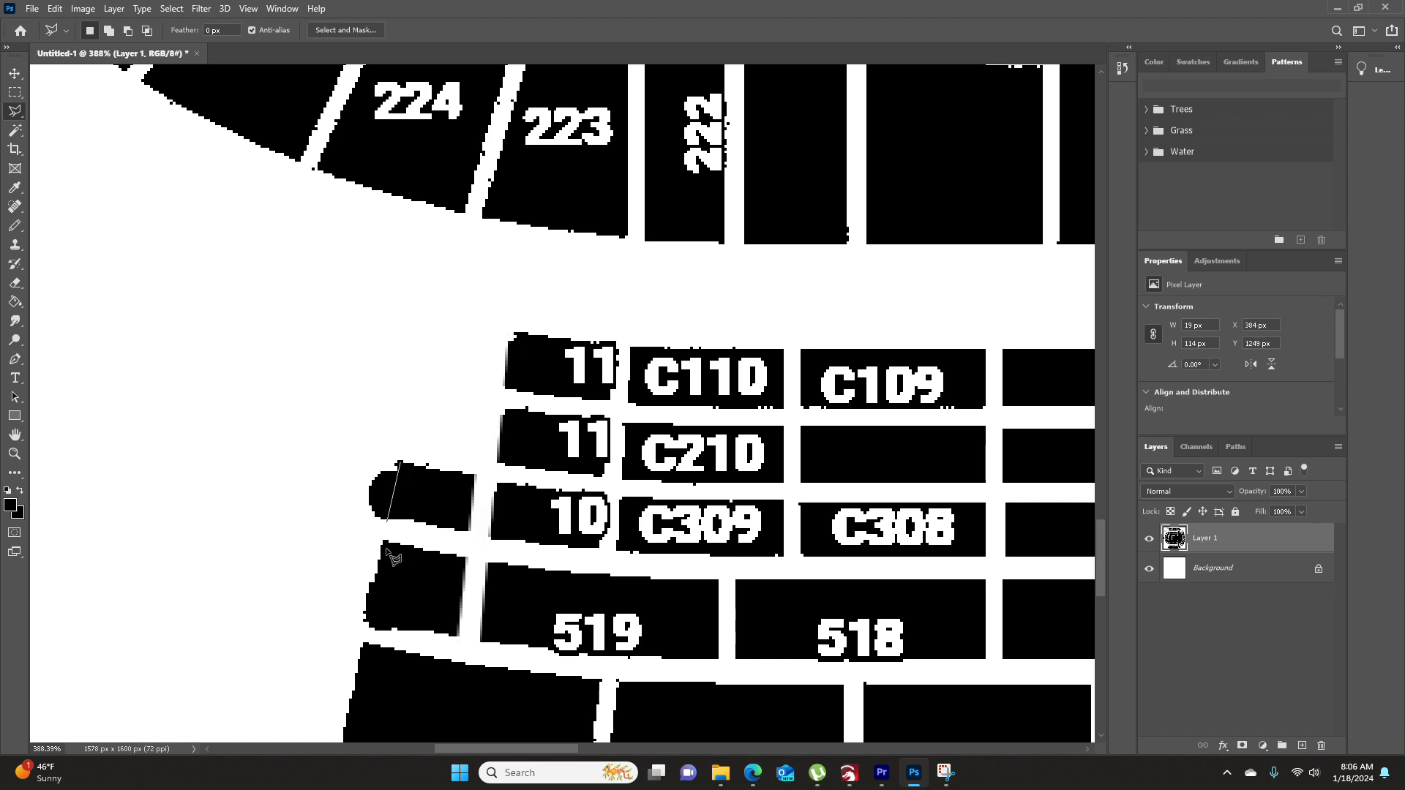
pyautogui.click(367, 628)
pyautogui.click(301, 587)
pyautogui.click(343, 485)
pyautogui.click(371, 439)
pyautogui.click(404, 466)
pyautogui.press('Delete')
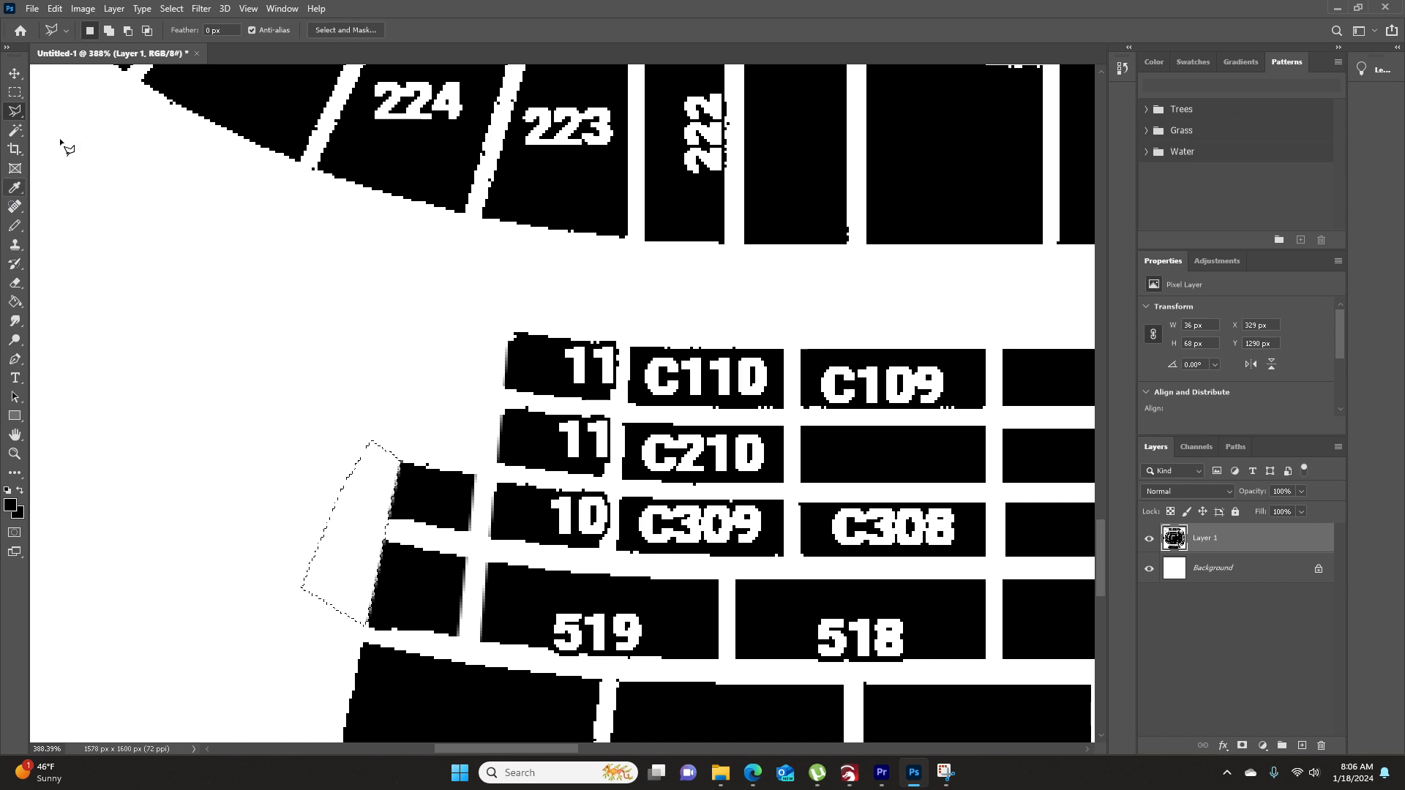
pyautogui.click(15, 93)
pyautogui.moveTo(173, 199); pyautogui.dragTo(177, 207)
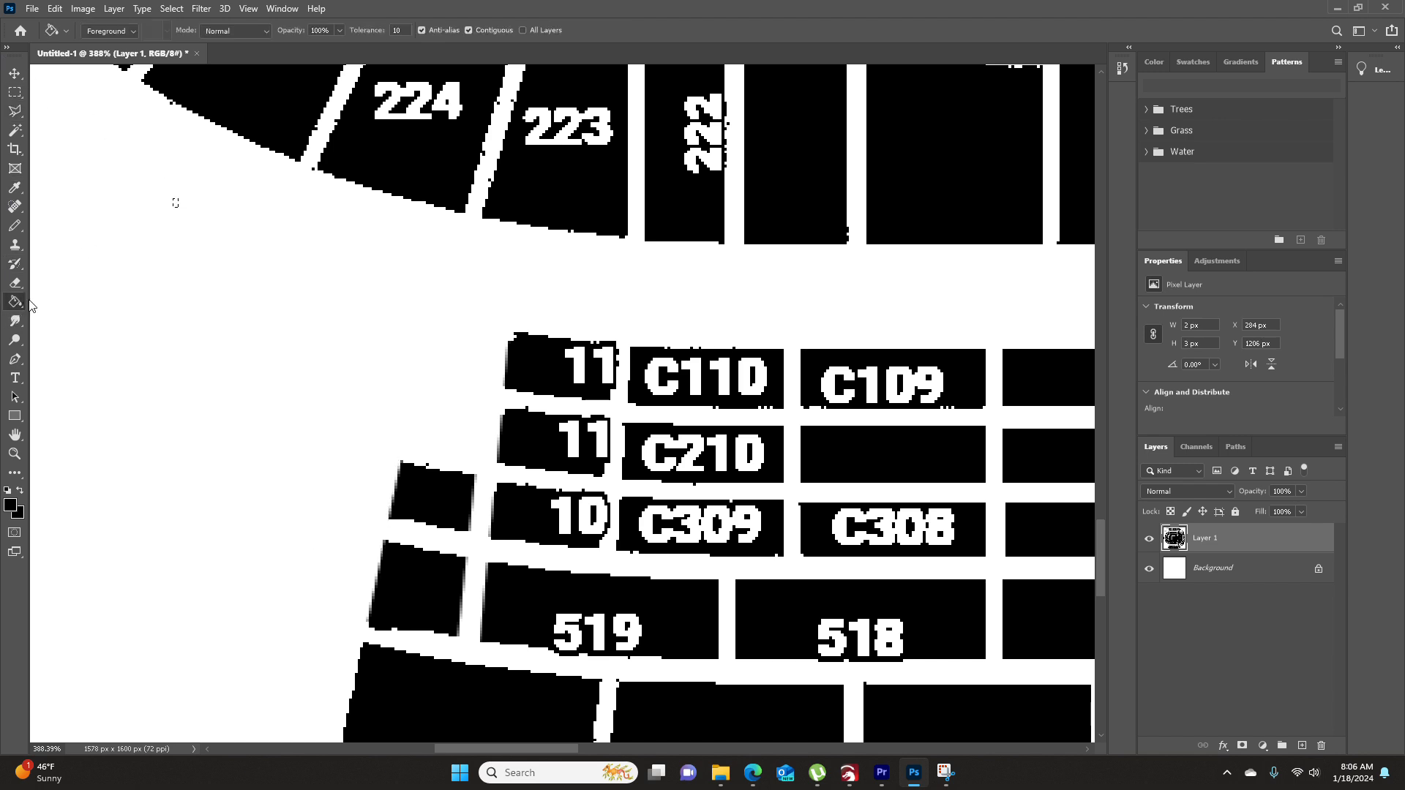
pyautogui.click(100, 181)
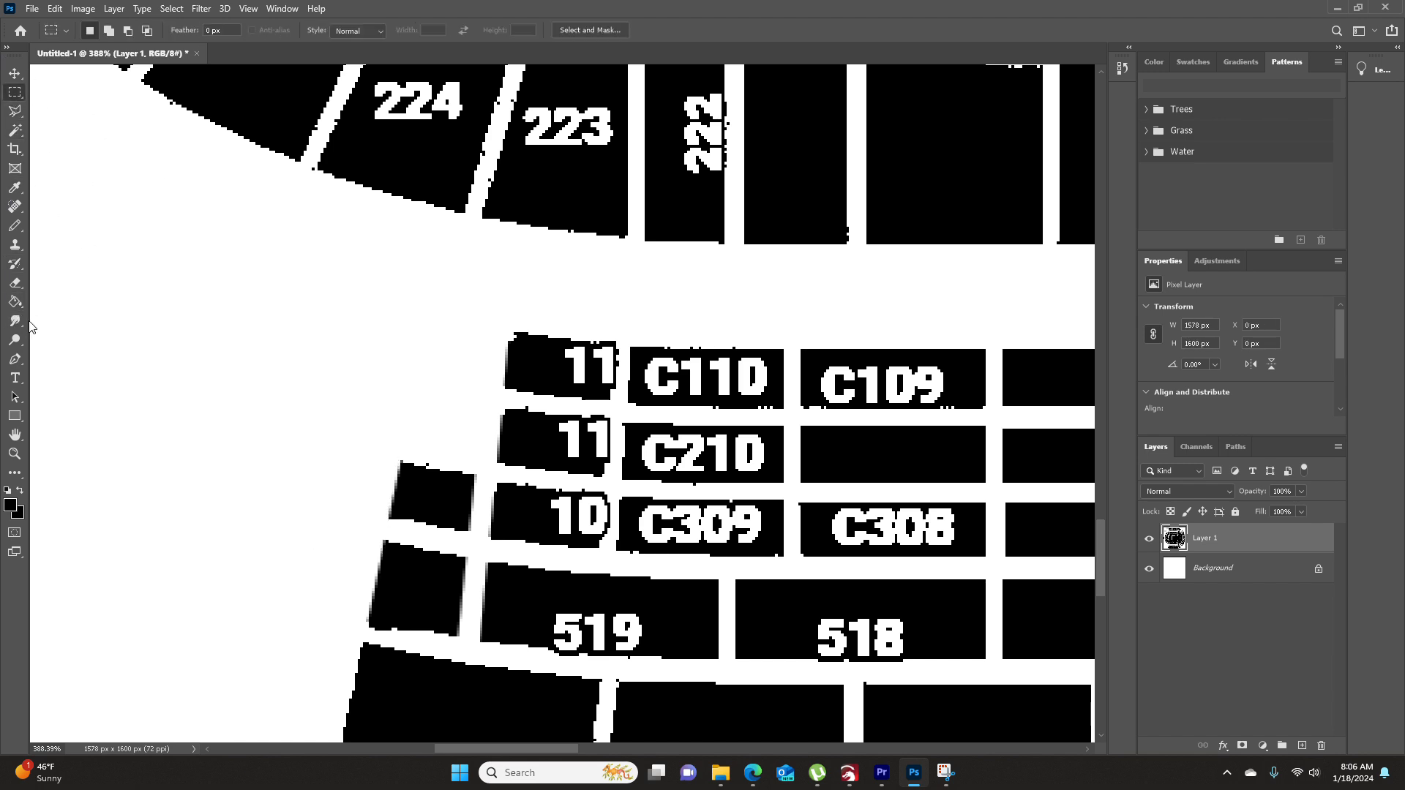
# - Fill the last digit of the C111, C211 and C310 labels with black using the Paint Bucket
pyautogui.click(14, 307)
pyautogui.click(608, 366)
pyautogui.click(602, 439)
pyautogui.click(596, 511)
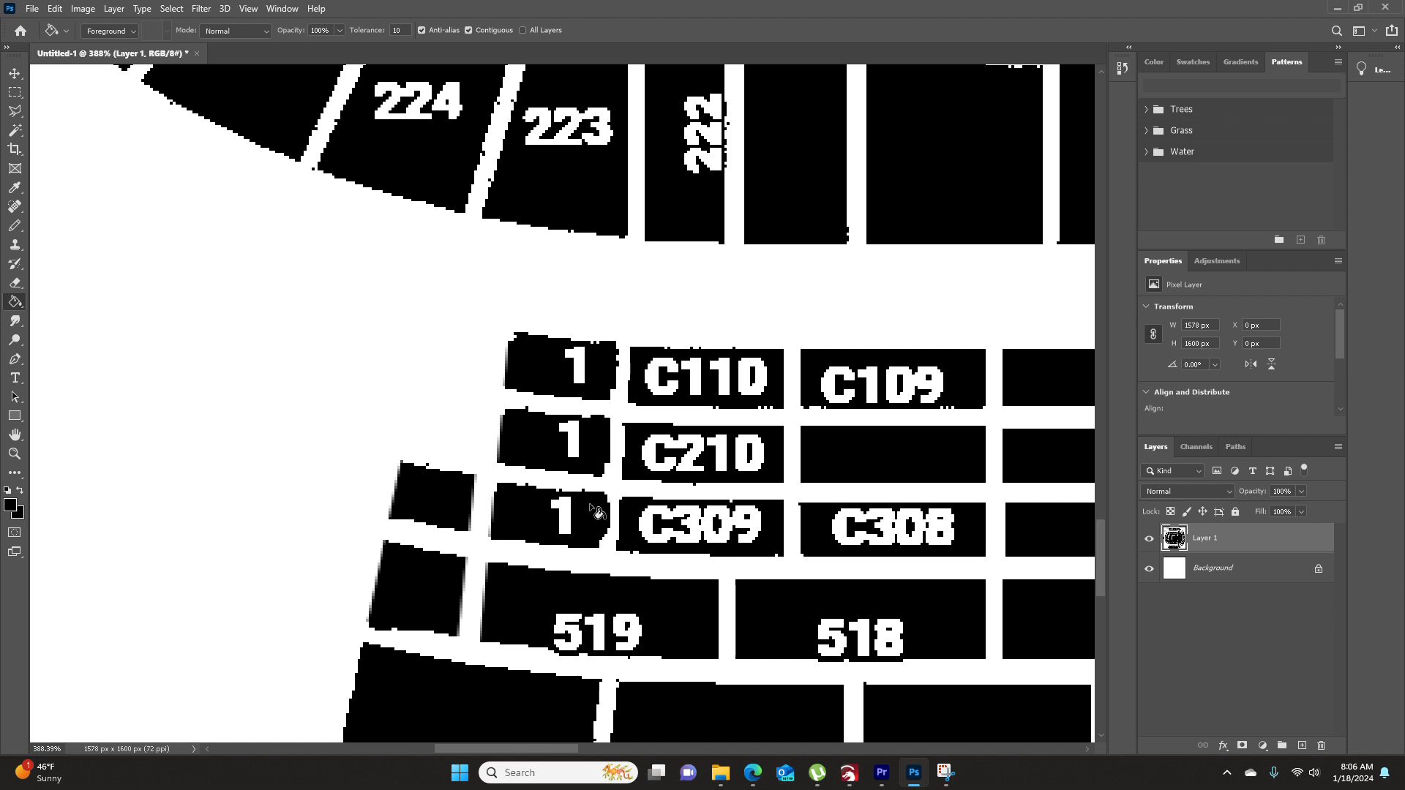
# - With the Polygonal Lasso, clear a slanted strip of about 13 x 81 px between the C111, C211, C310 blocks and C110, C210, C309, then deselect
pyautogui.click(14, 110)
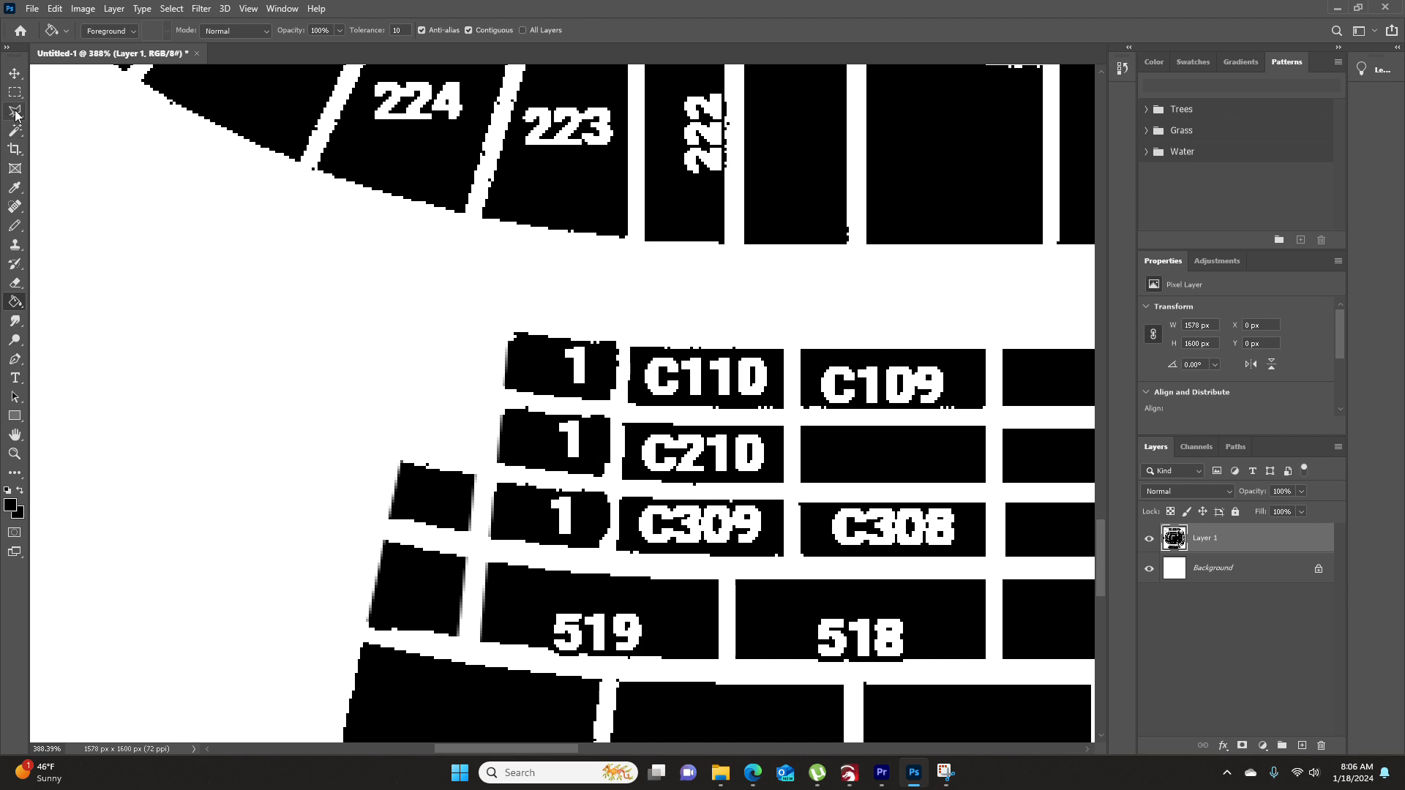
pyautogui.click(614, 340)
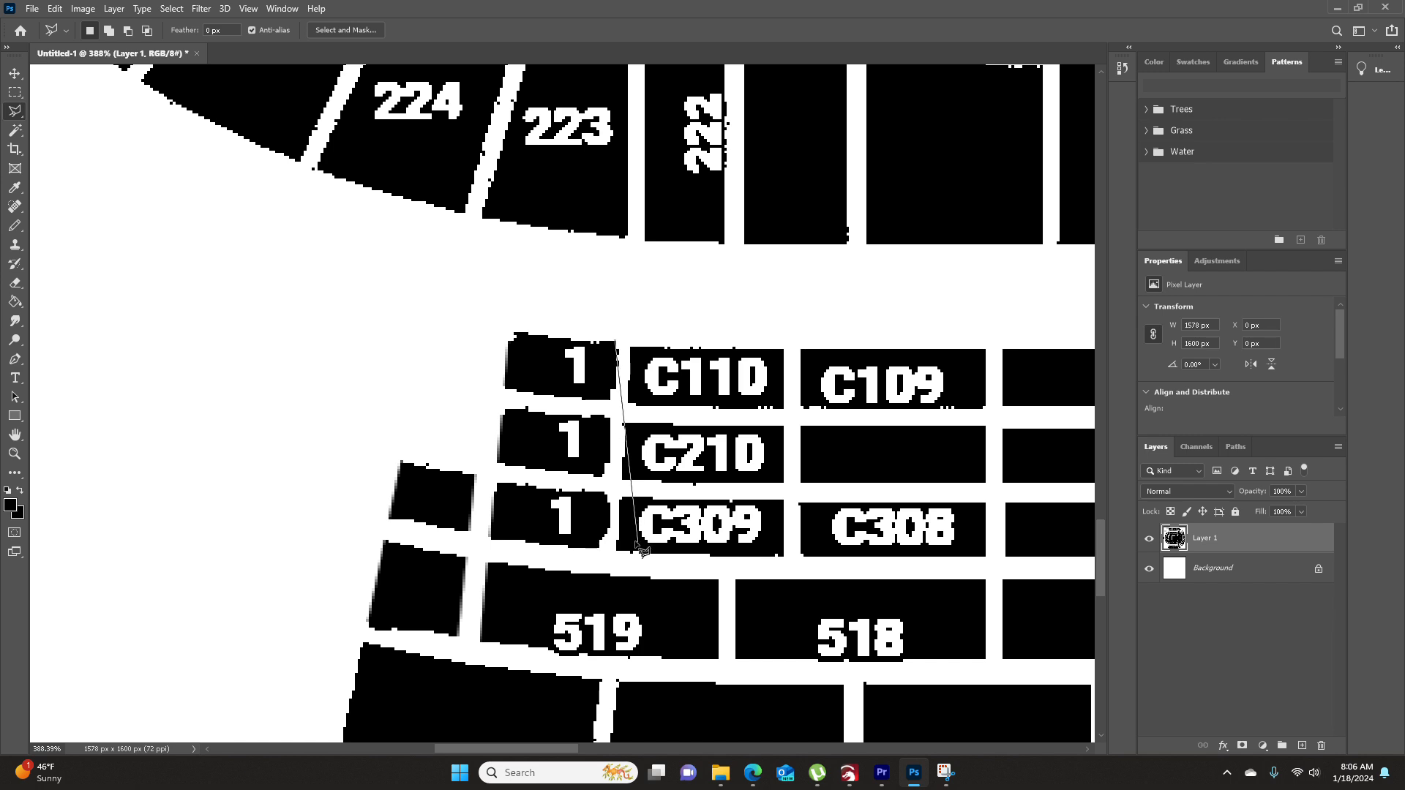
pyautogui.click(620, 552)
pyautogui.click(633, 327)
pyautogui.click(616, 341)
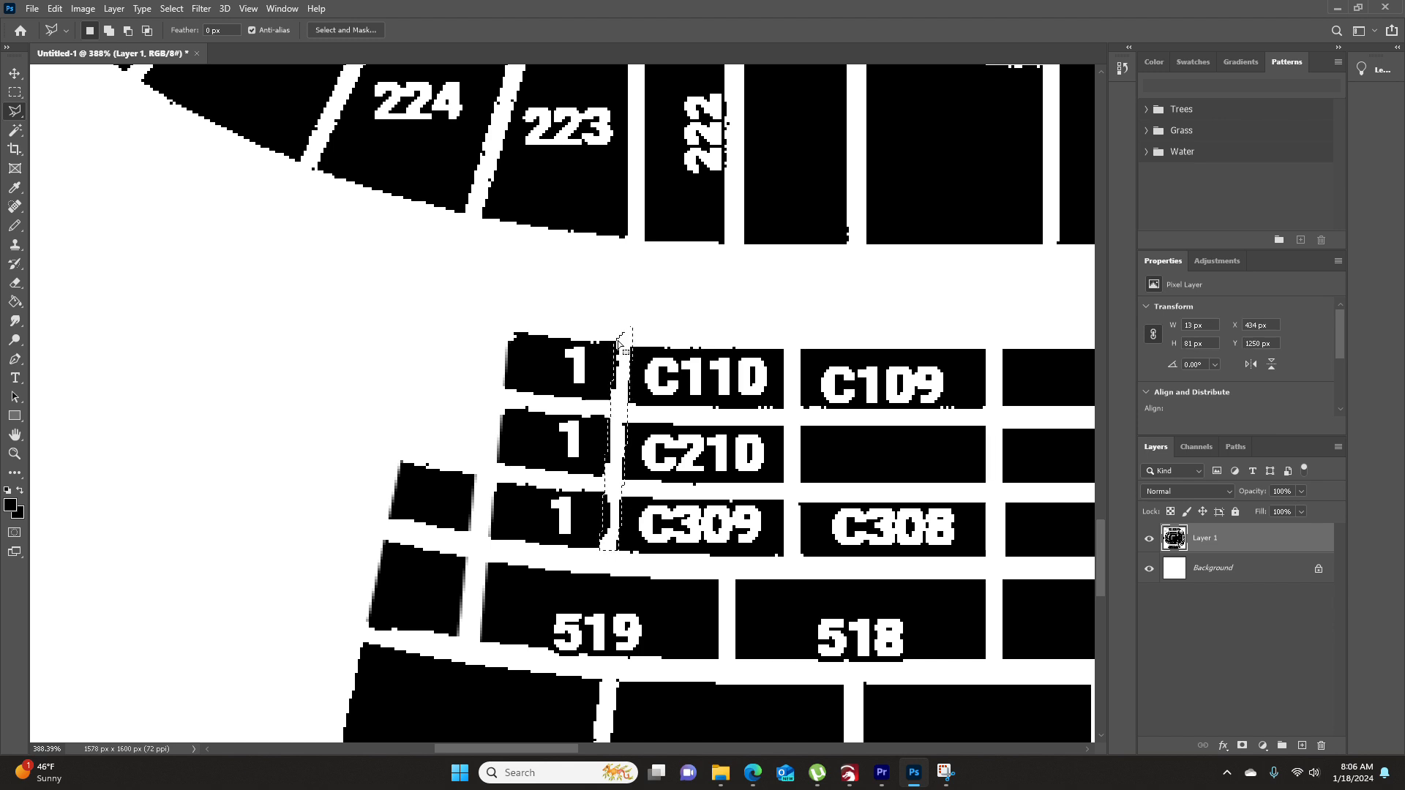
pyautogui.press('m')
pyautogui.click(299, 242)
# - Draw a short black Pencil line across the first digit of the 22B label to separate it from the surrounding white gap
pyautogui.scroll(-5, 329, 307)
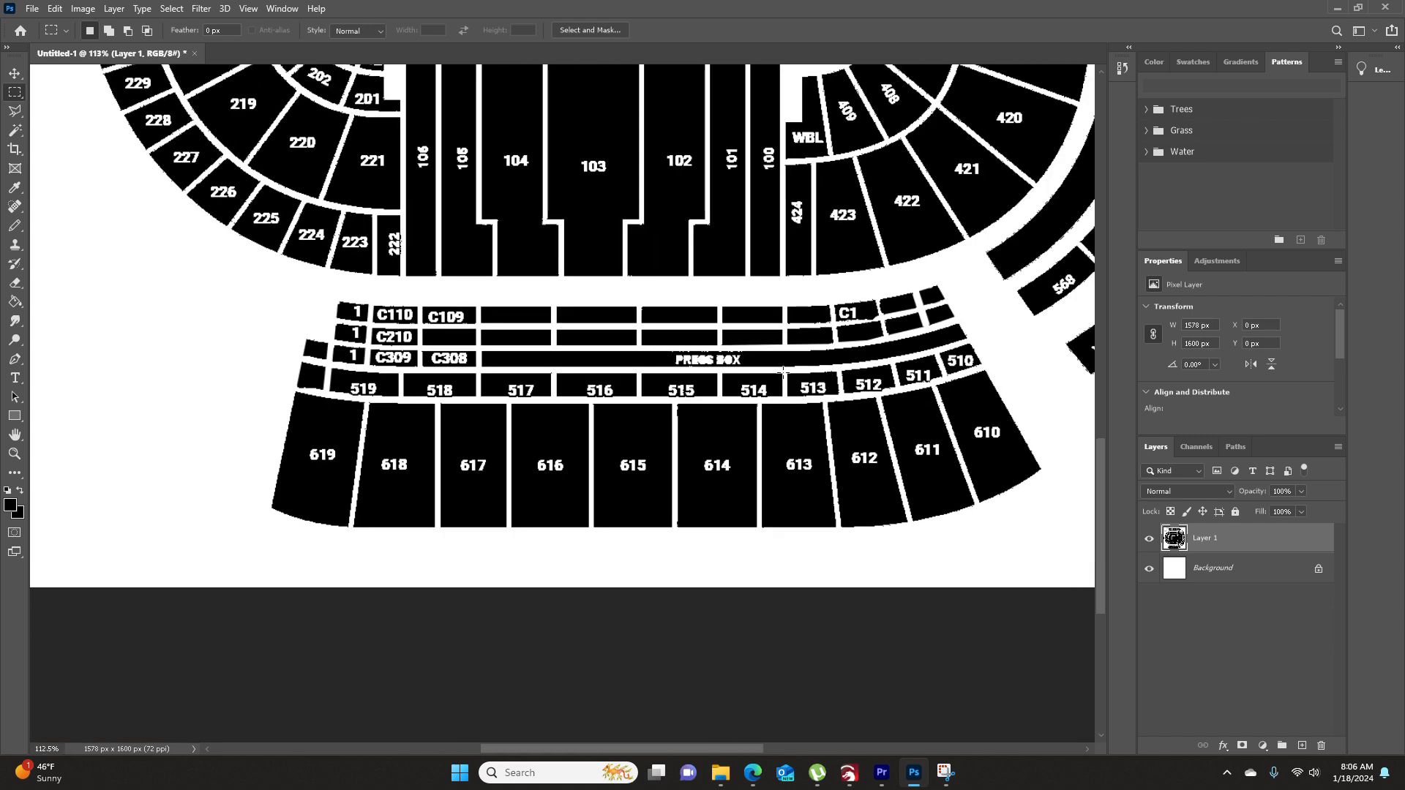
pyautogui.scroll(5, 1011, 396)
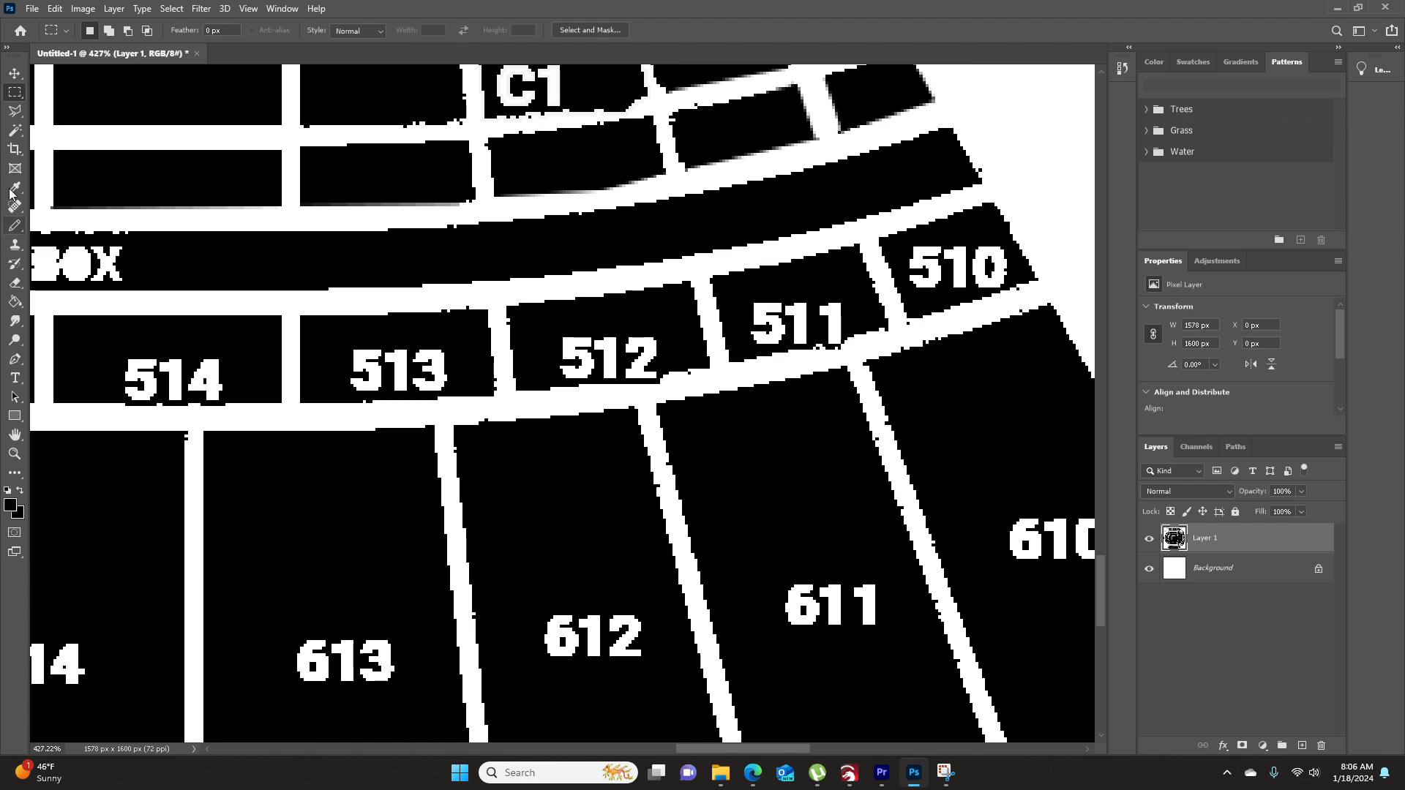
pyautogui.scroll(-5, 258, 347)
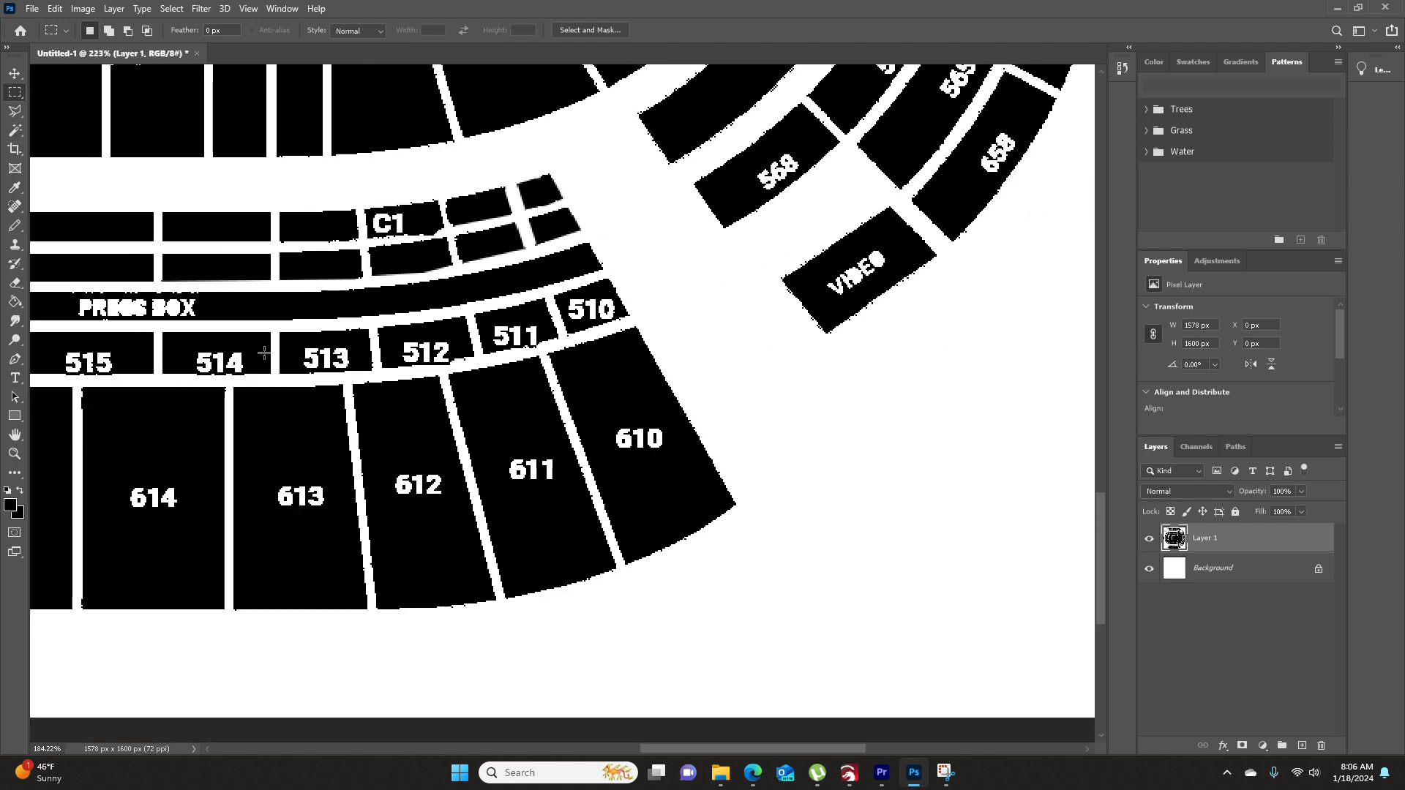
pyautogui.moveTo(704, 748); pyautogui.dragTo(505, 658)
pyautogui.scroll(5, 566, 340)
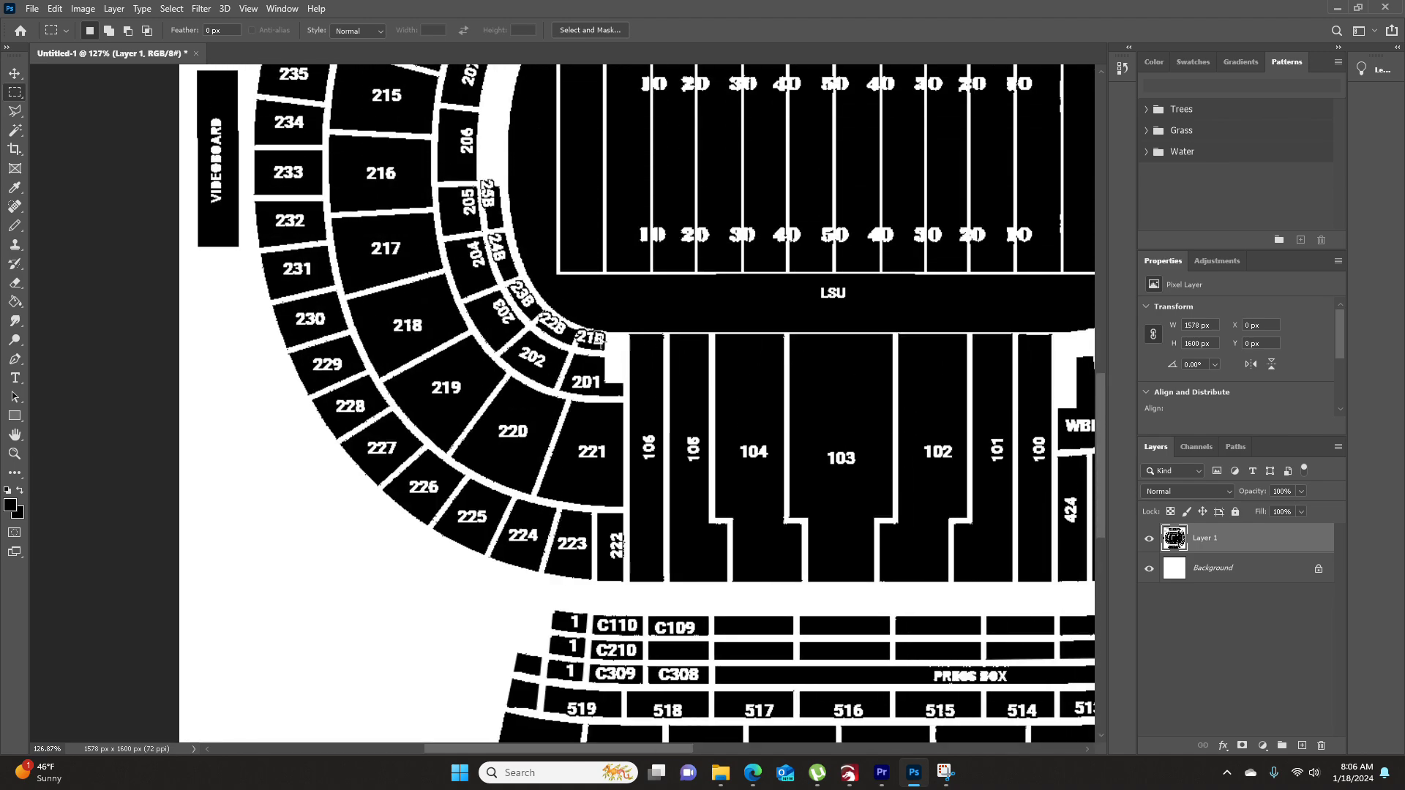
pyautogui.scroll(3, 600, 338)
pyautogui.click(14, 307)
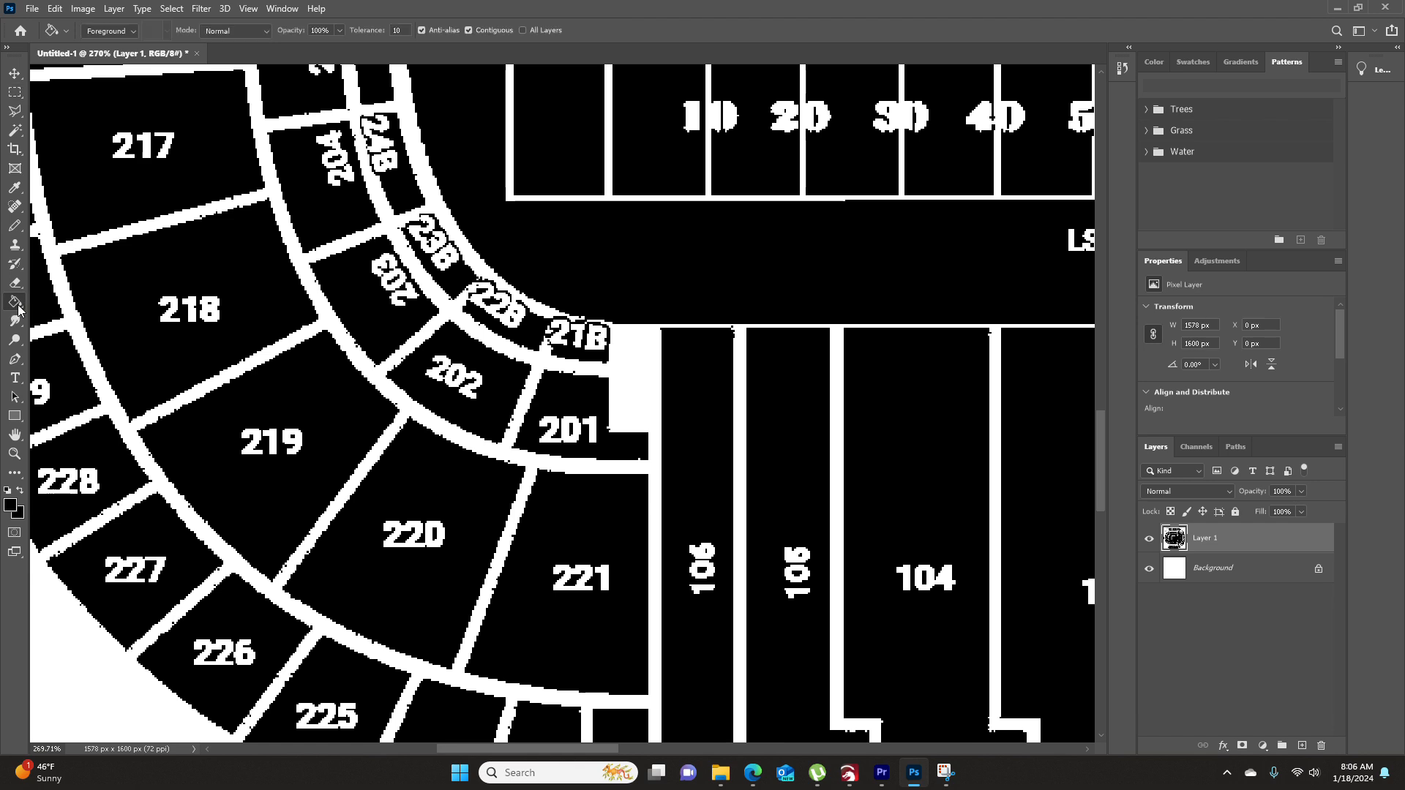
pyautogui.click(15, 225)
pyautogui.scroll(5, 585, 330)
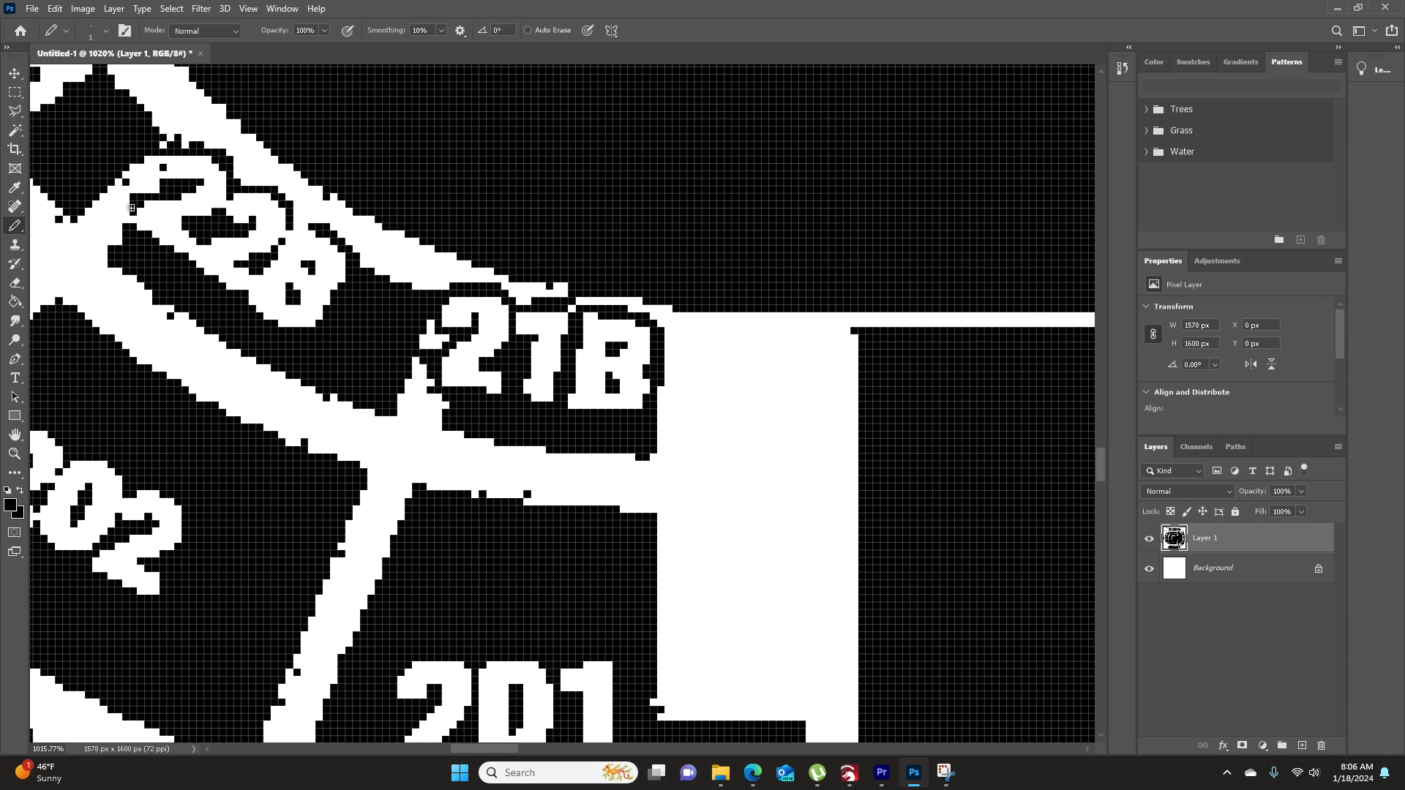
pyautogui.moveTo(179, 185); pyautogui.dragTo(219, 162)
pyautogui.scroll(5, 194, 169)
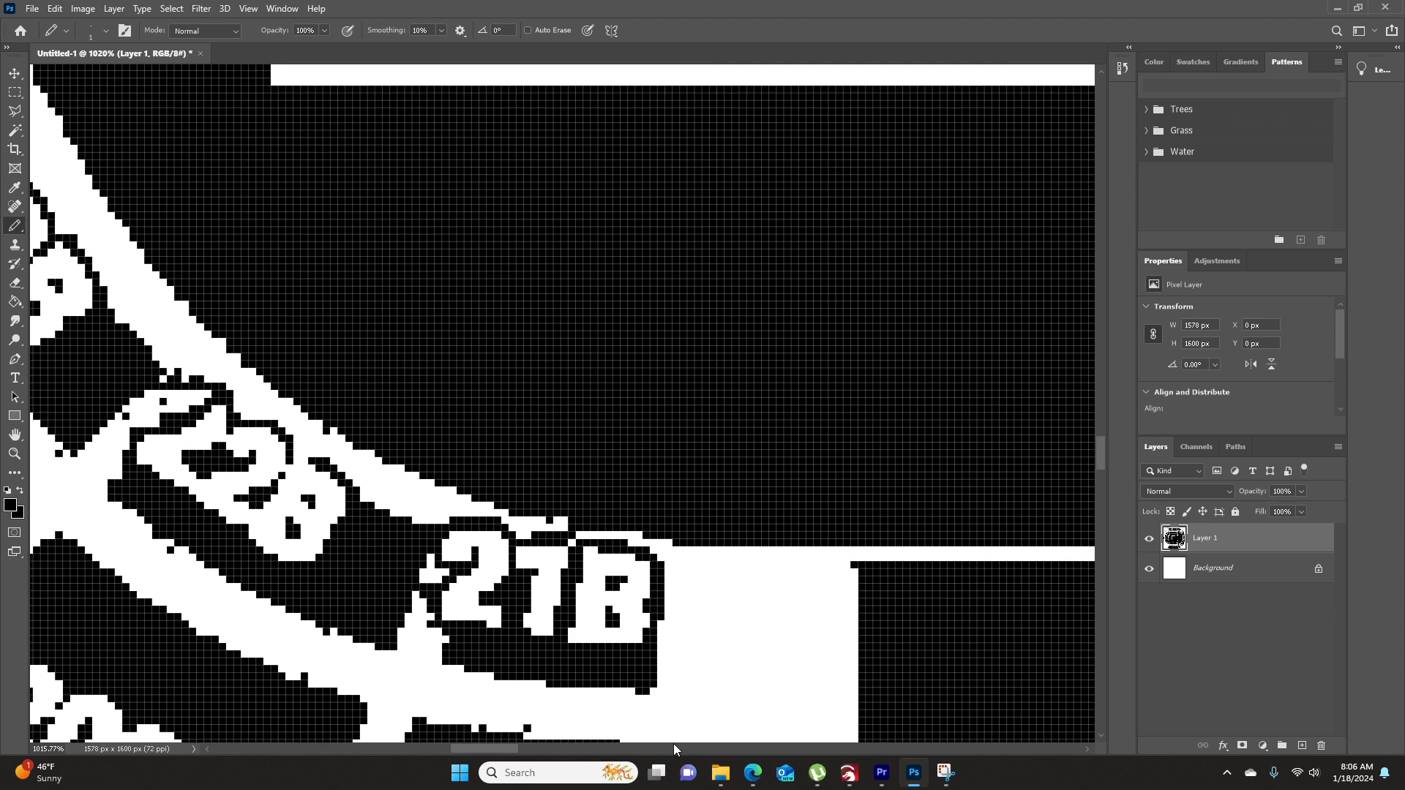
# - Fill the characters of the 23B label with black using the Paint Bucket
pyautogui.moveTo(508, 745); pyautogui.dragTo(473, 745)
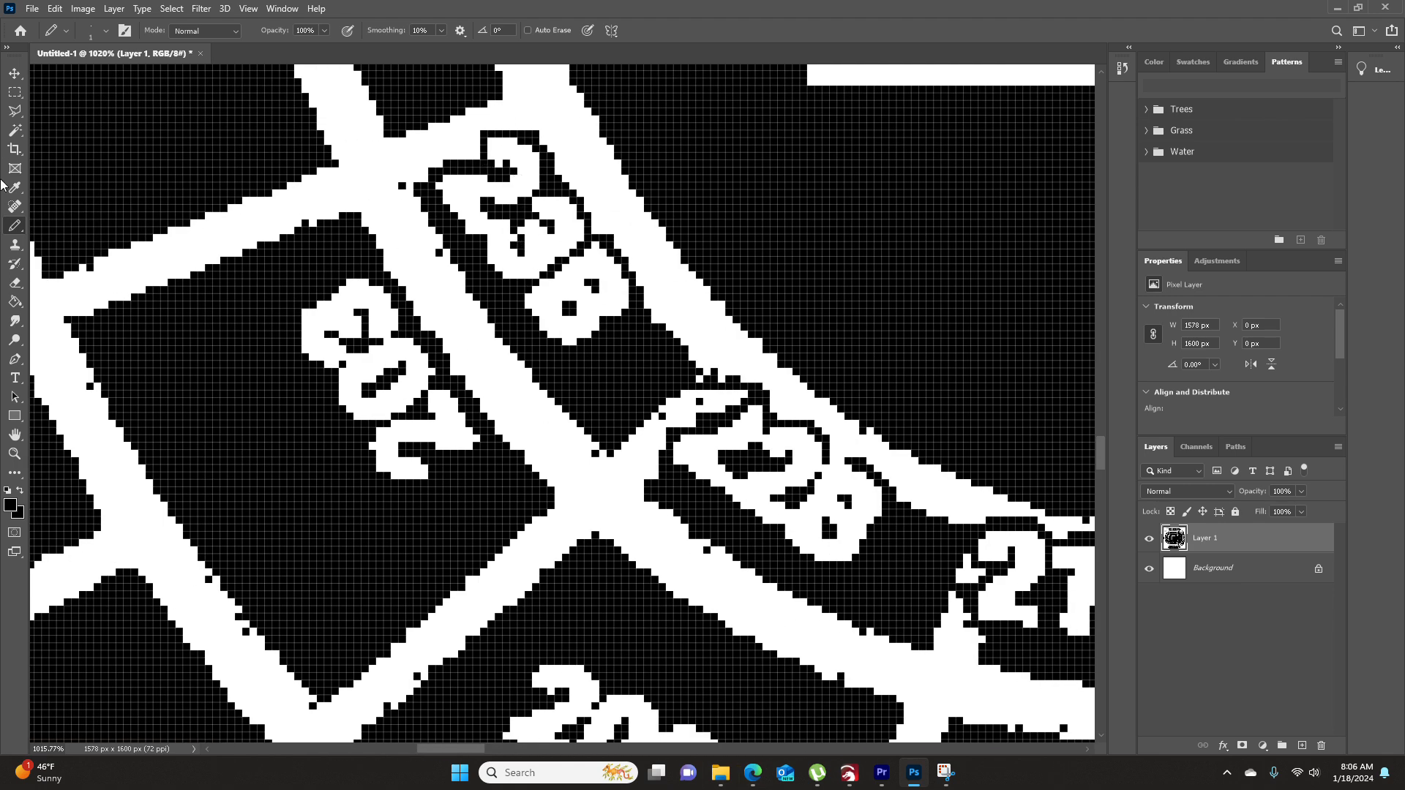
pyautogui.click(15, 301)
pyautogui.click(510, 196)
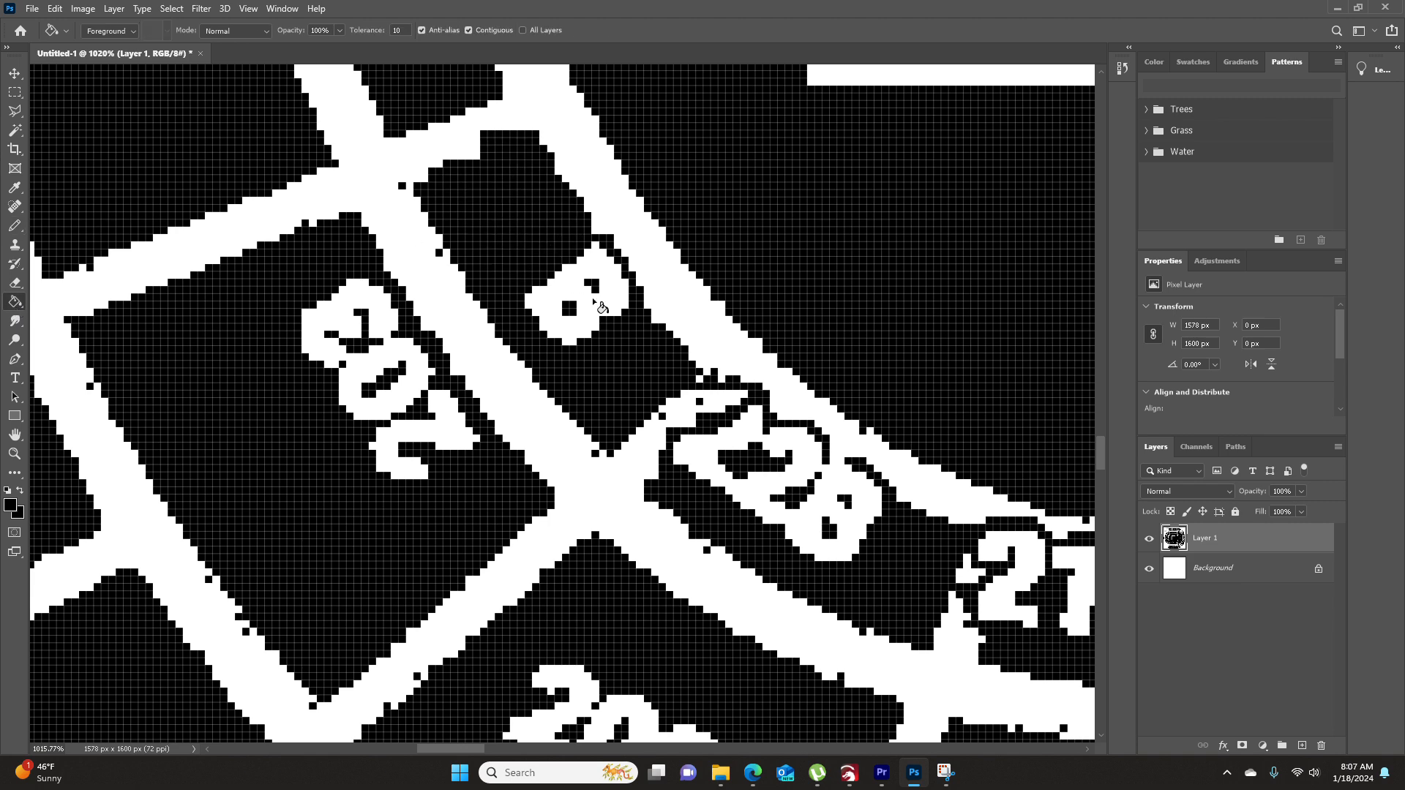
# - Undo the fill that spills out of the 22B label, close its outline with the Pencil and fill its characters with black
pyautogui.click(760, 451)
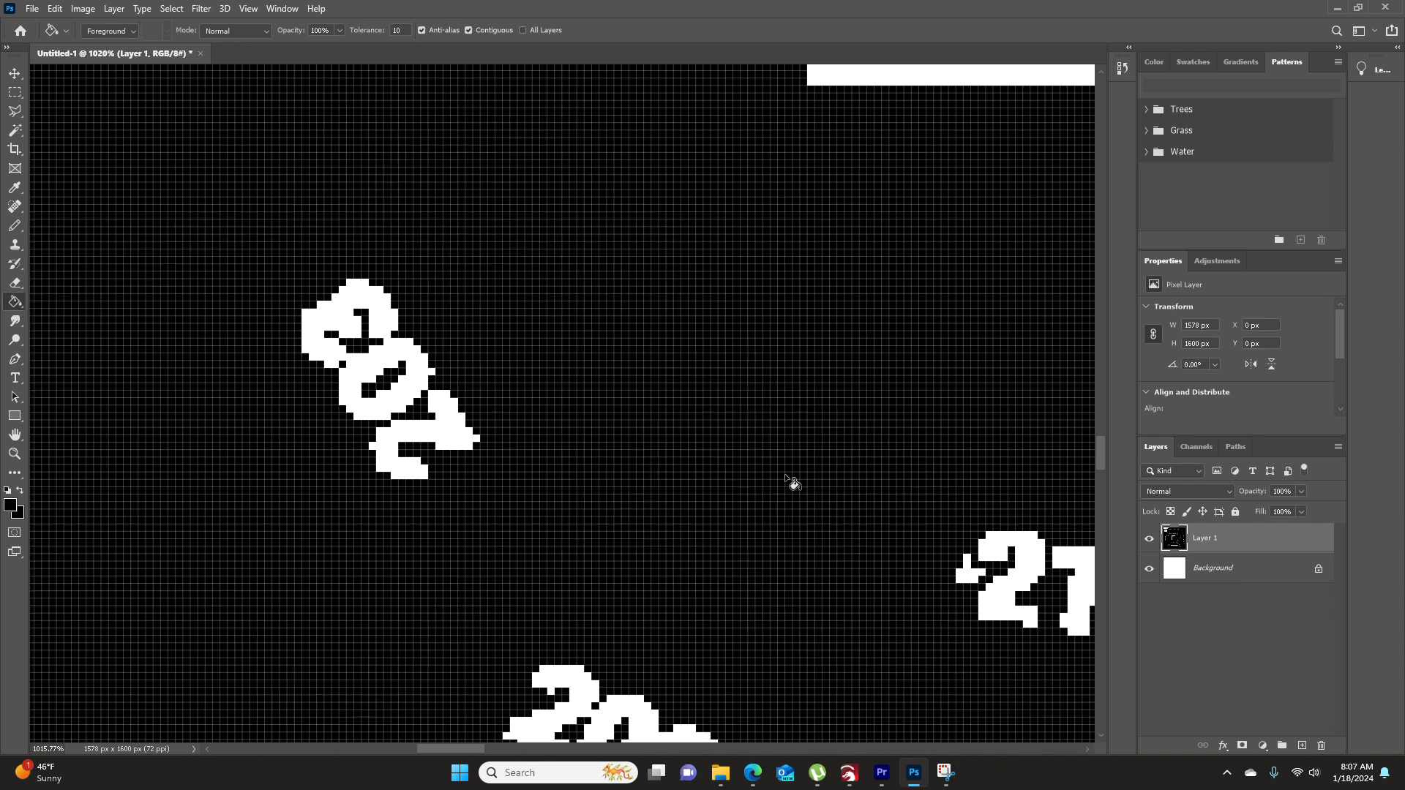
pyautogui.hotkey('ctrl', 'z')
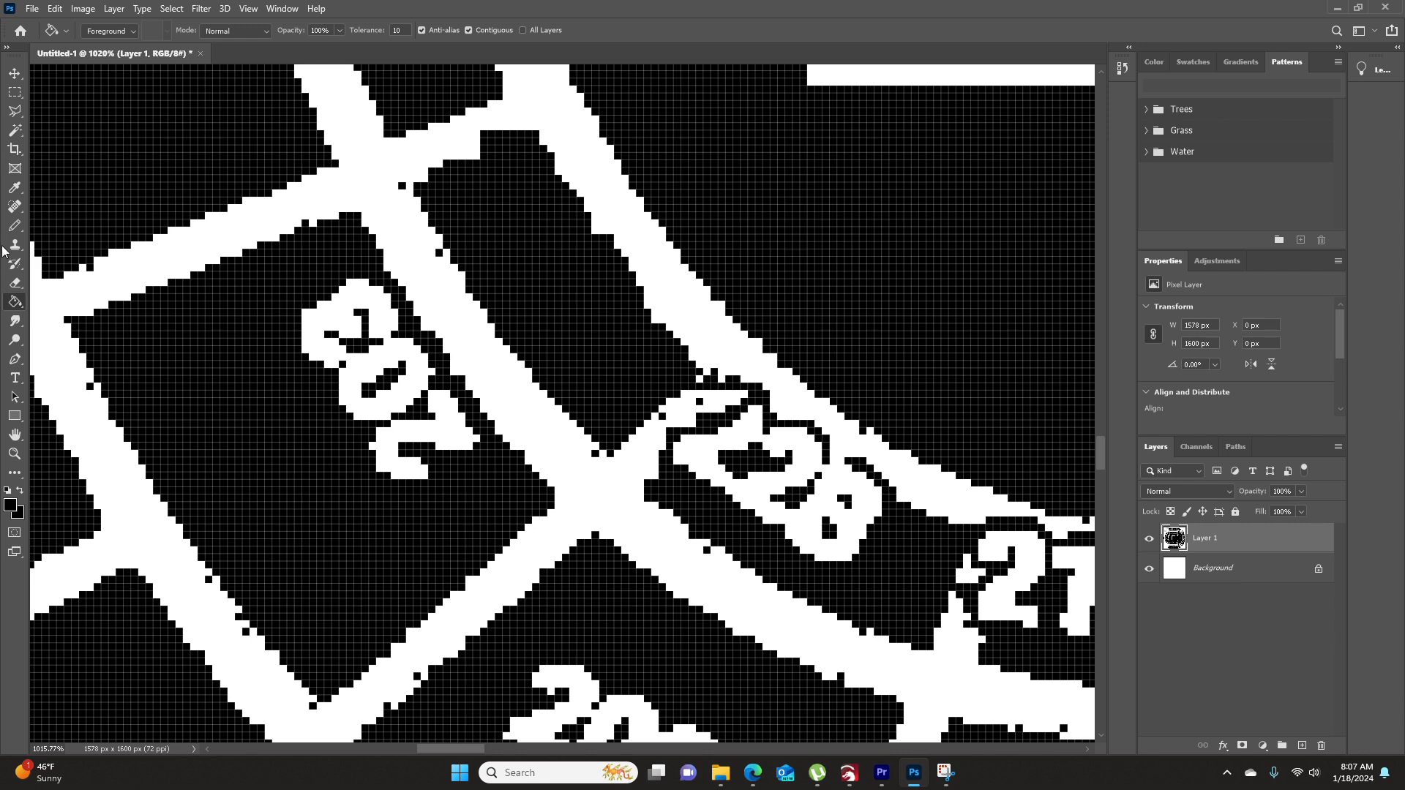
pyautogui.click(15, 226)
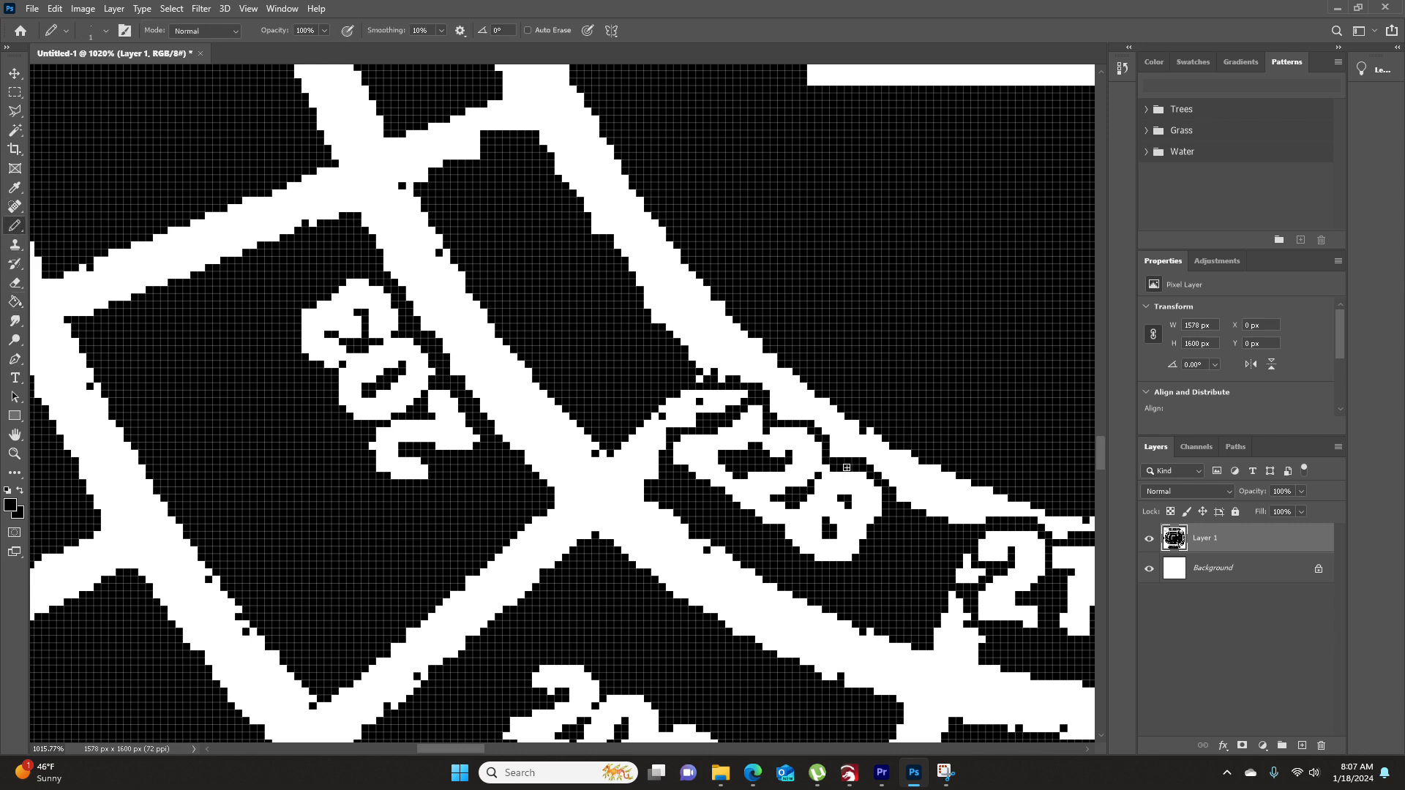
pyautogui.click(22, 303)
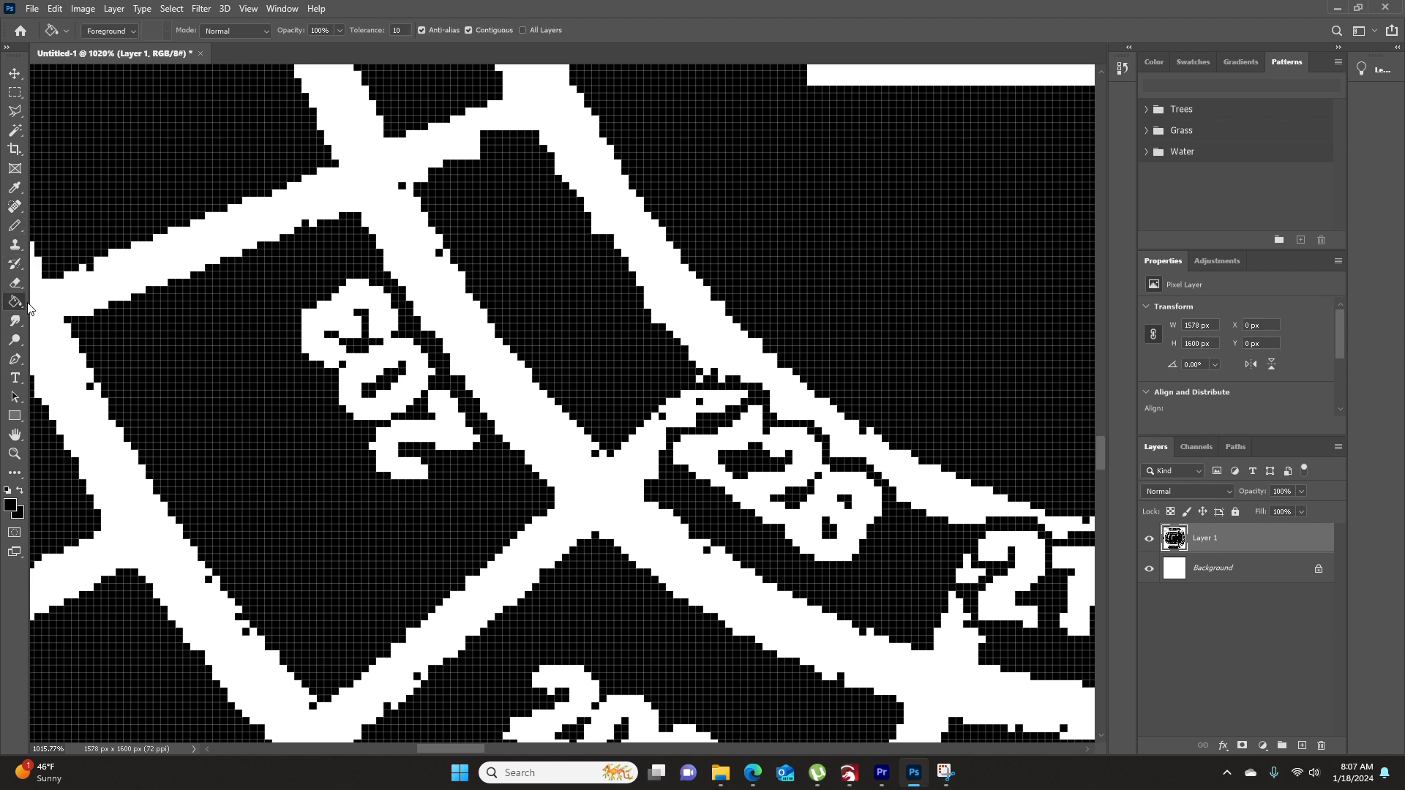
pyautogui.click(789, 434)
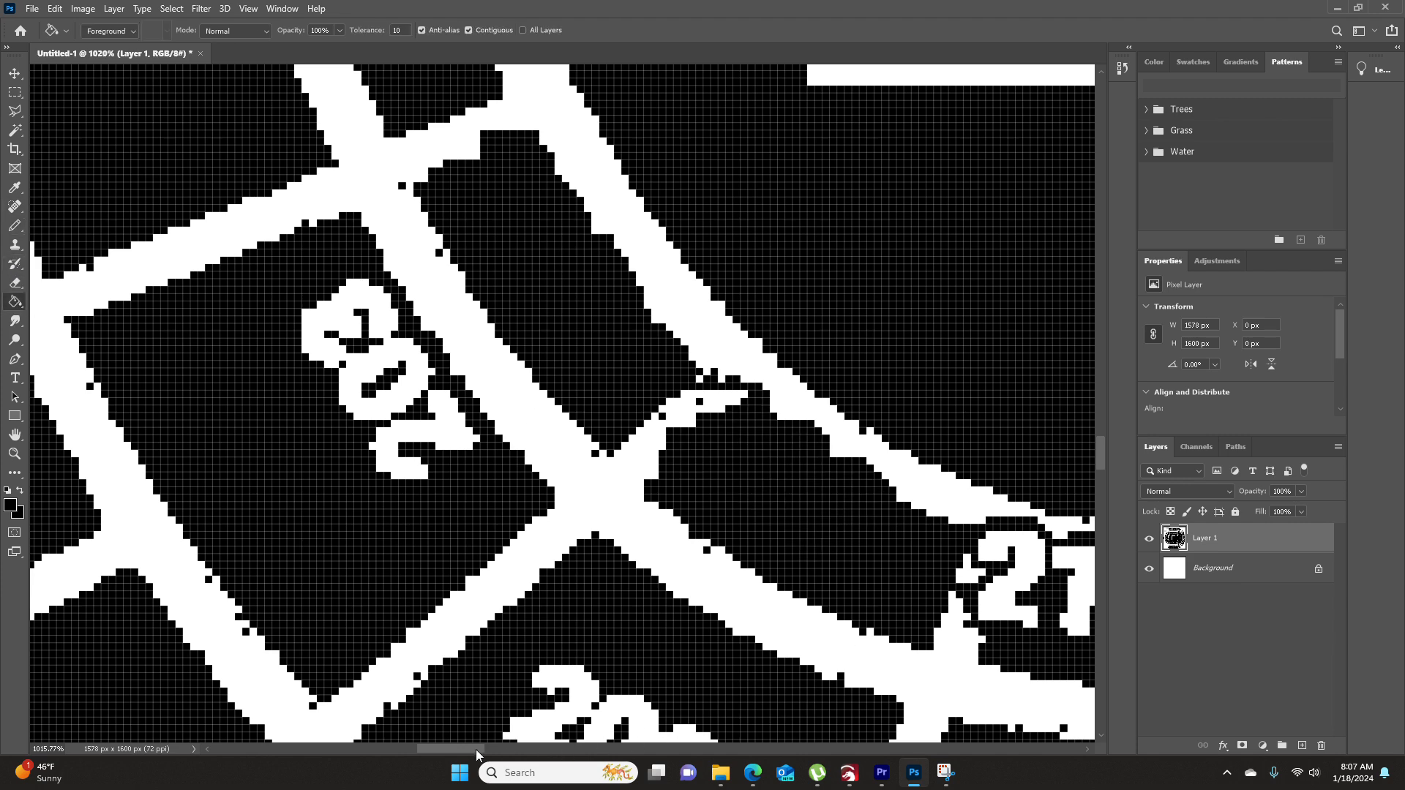
# - Fill the three characters of the 21B label with black using the Paint Bucket
pyautogui.moveTo(450, 747); pyautogui.dragTo(489, 761)
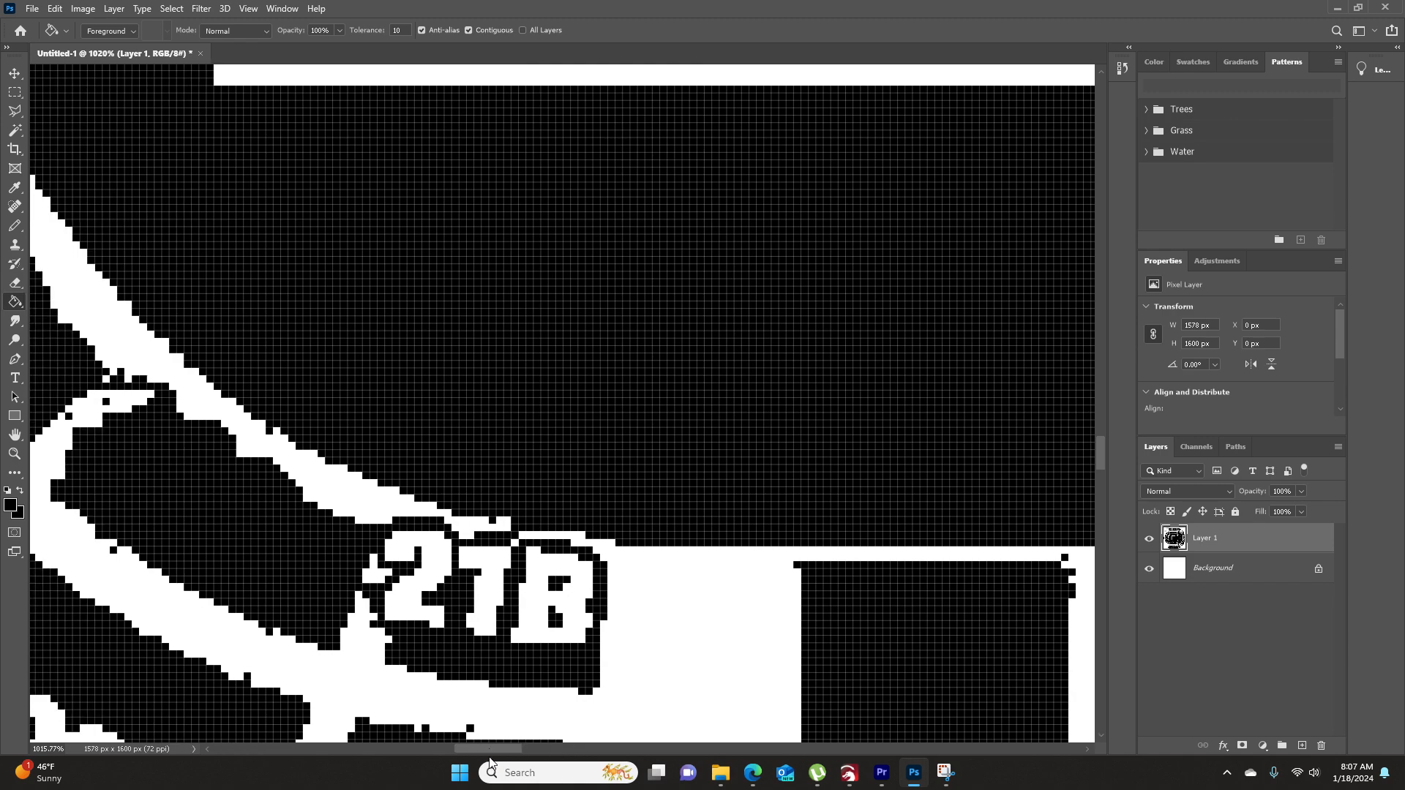
pyautogui.click(441, 555)
pyautogui.click(481, 565)
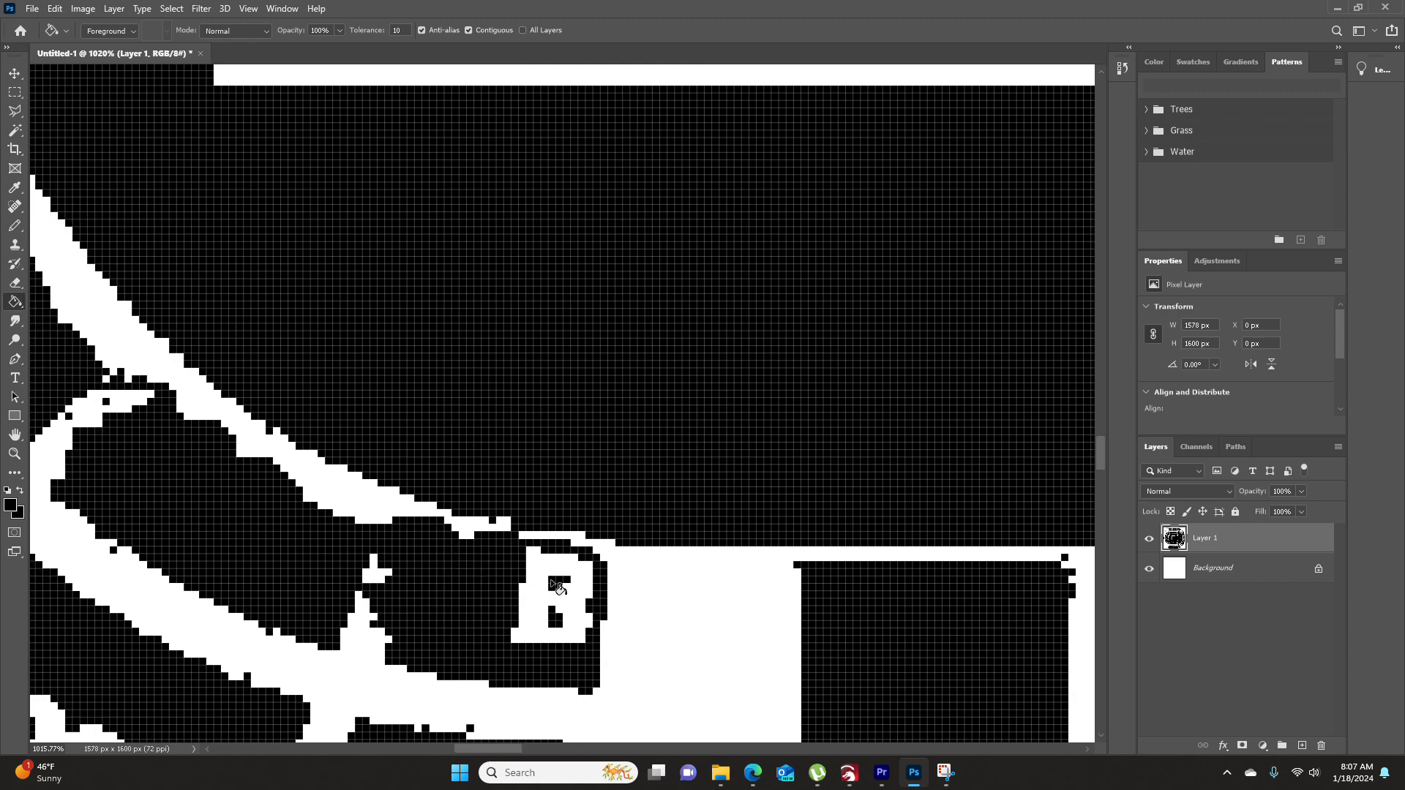
pyautogui.click(543, 578)
# - With the Polygonal Lasso, select a slanted strip of about 14 x 25 px between the blanked 22B and 21B blocks, delete its black and deselect
pyautogui.scroll(-5, 552, 583)
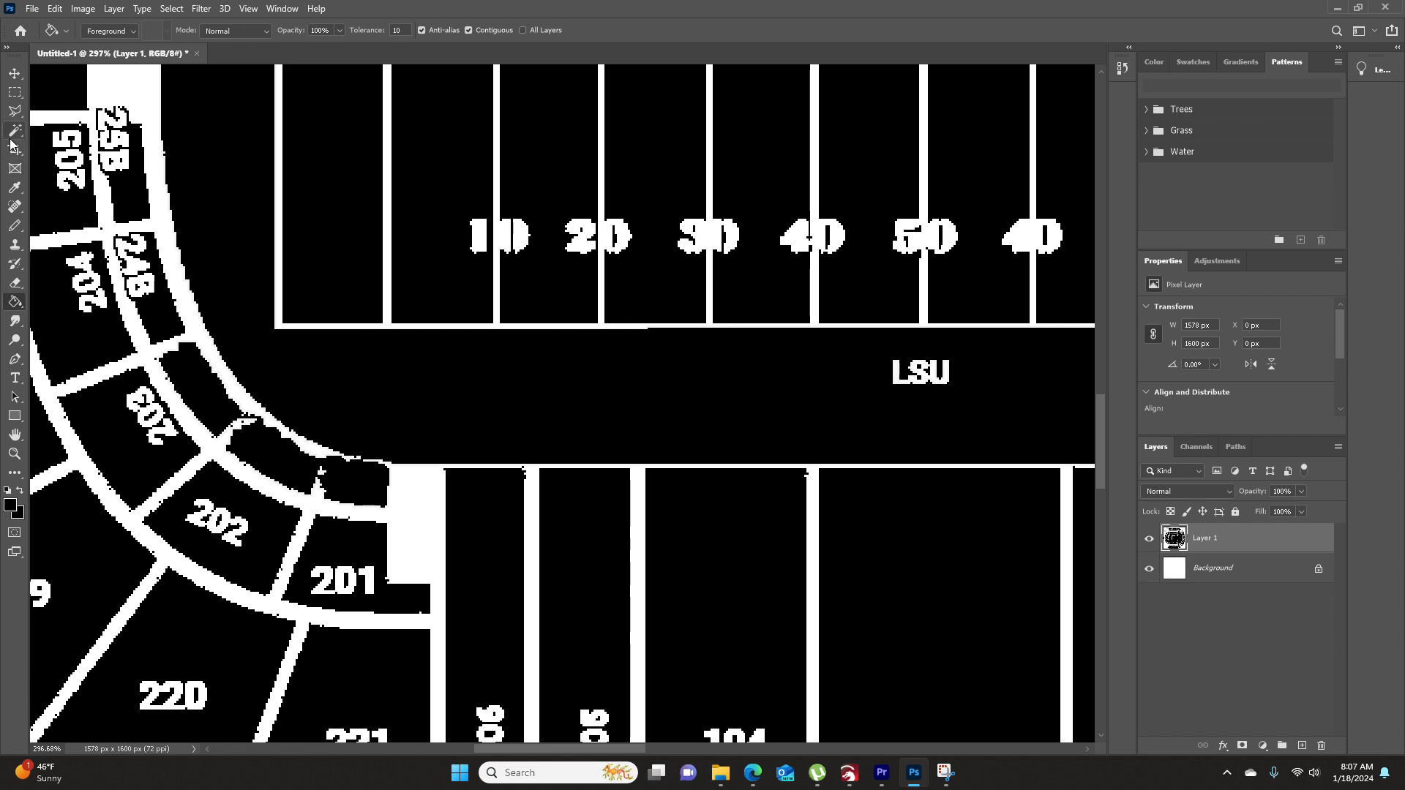
pyautogui.click(14, 110)
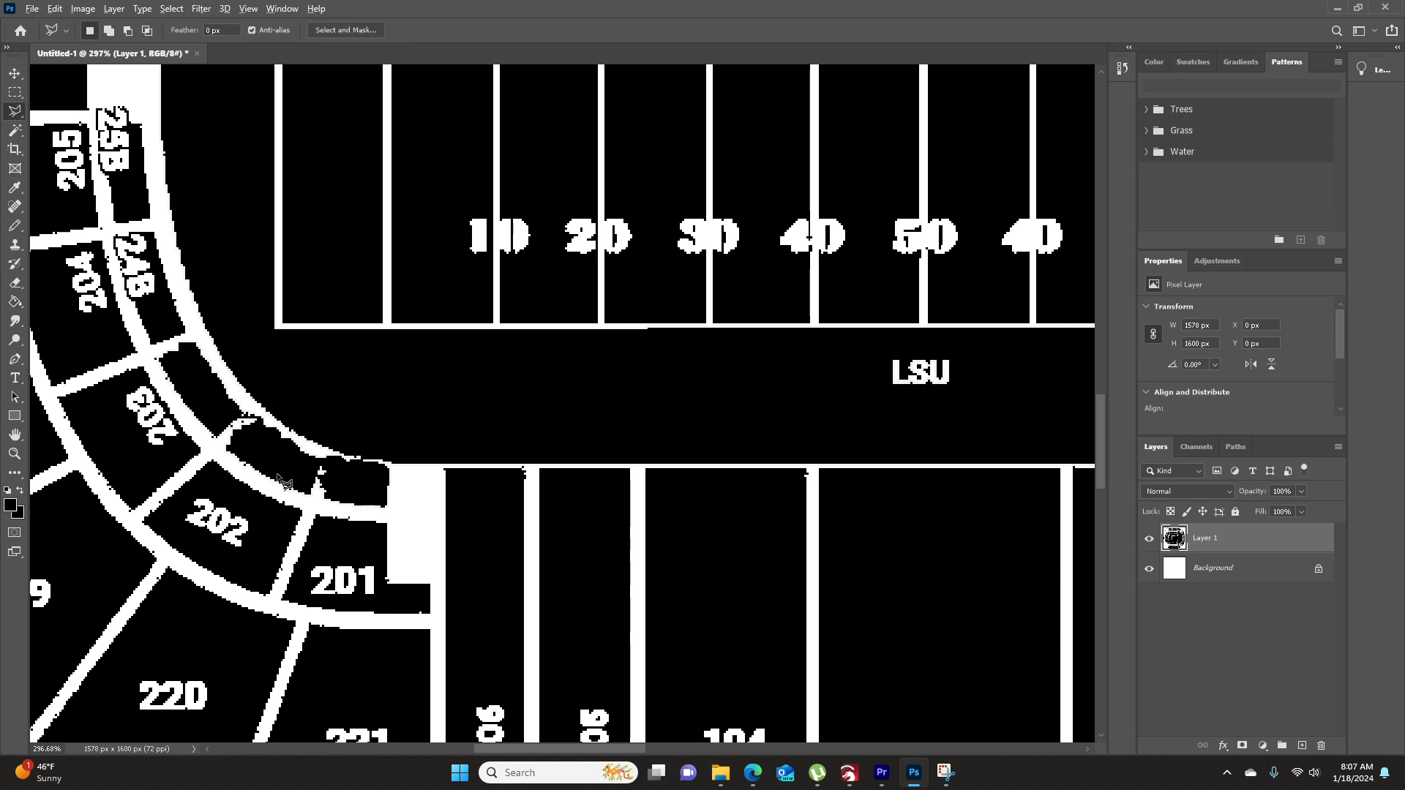
pyautogui.scroll(5, 289, 483)
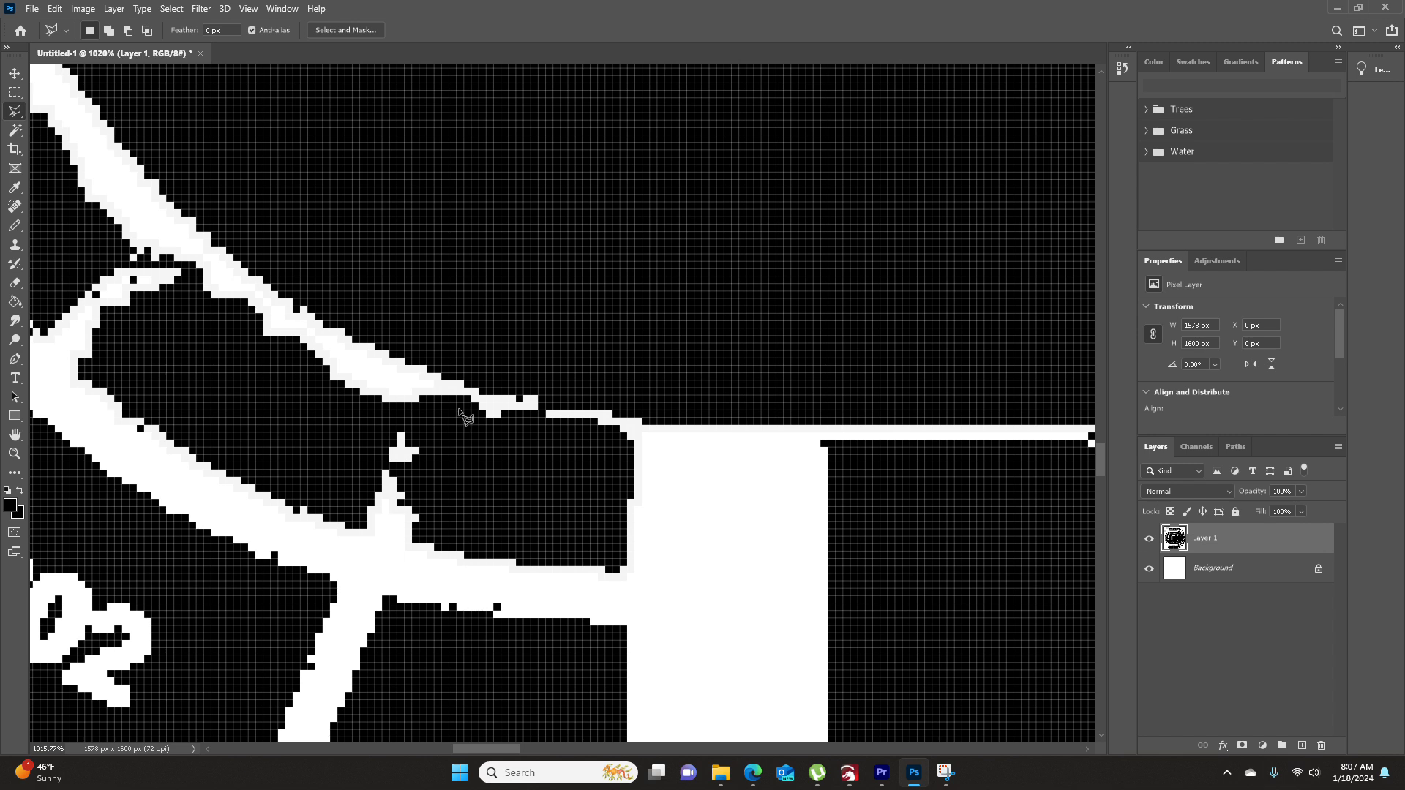
pyautogui.click(464, 395)
pyautogui.click(408, 558)
pyautogui.click(415, 377)
pyautogui.click(464, 395)
pyautogui.press('Return')
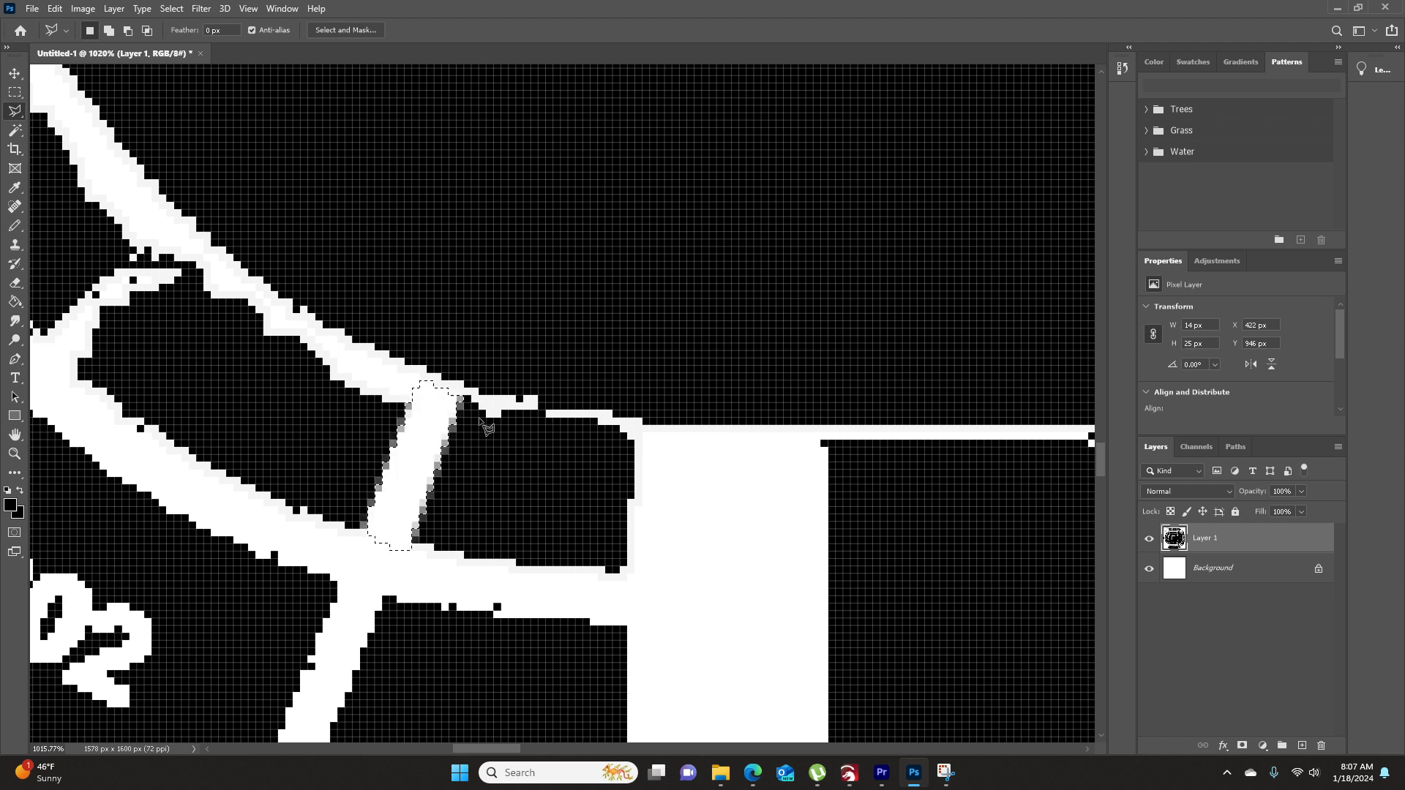
pyautogui.hotkey('ctrl', 'd')
# - With the Polygonal Lasso, select a strip of about 27 x 9 px along the ragged upper edge of the blanked 21B block and delete its black
pyautogui.click(629, 450)
pyautogui.click(540, 436)
pyautogui.click(455, 415)
pyautogui.doubleClick(631, 458)
pyautogui.press('Delete')
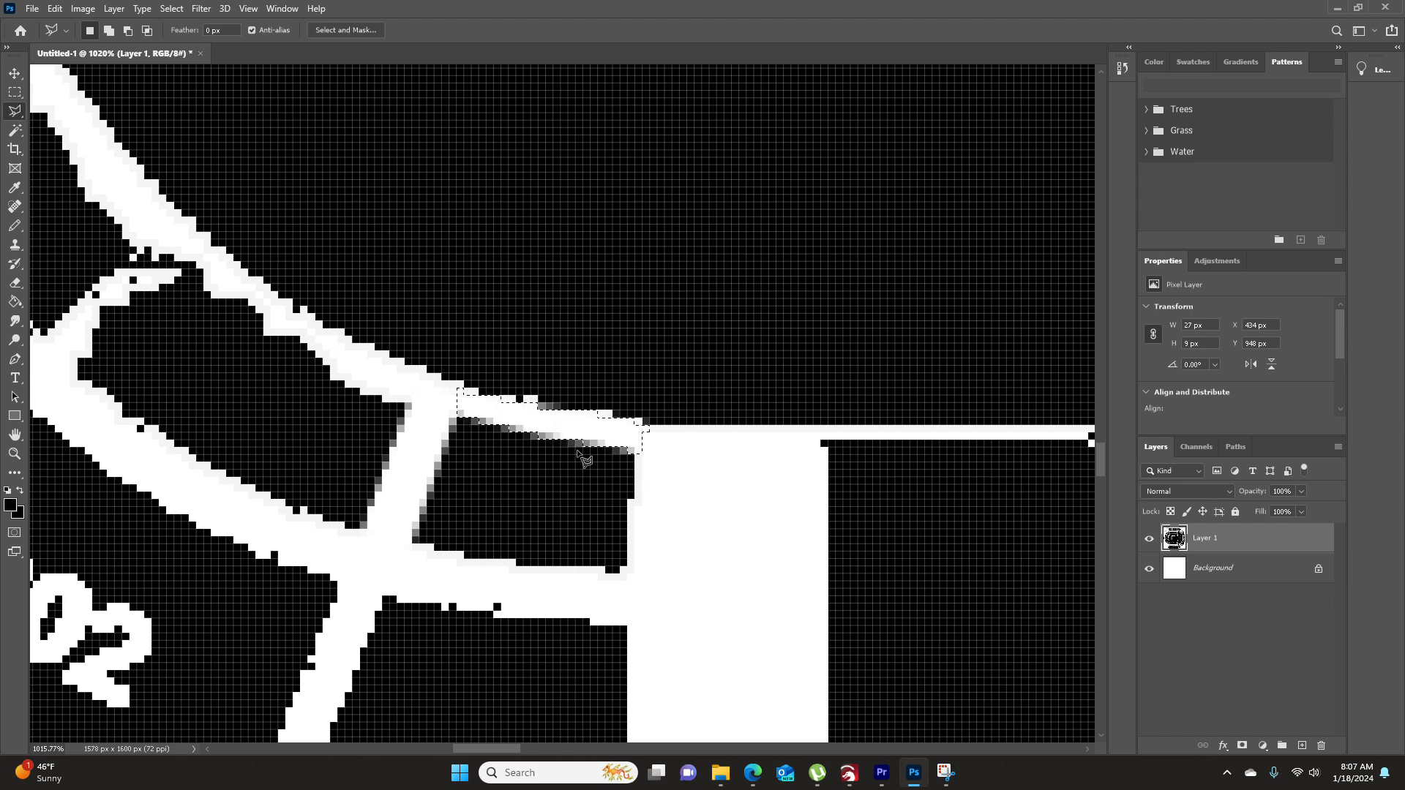
# - With the Polygonal Lasso, select a diagonal strip of about 24 x 22 px between the blanked 23B and 22B blocks and delete its black
pyautogui.click(76, 383)
pyautogui.click(207, 266)
pyautogui.click(143, 227)
pyautogui.hscroll(-5, 144, 228)
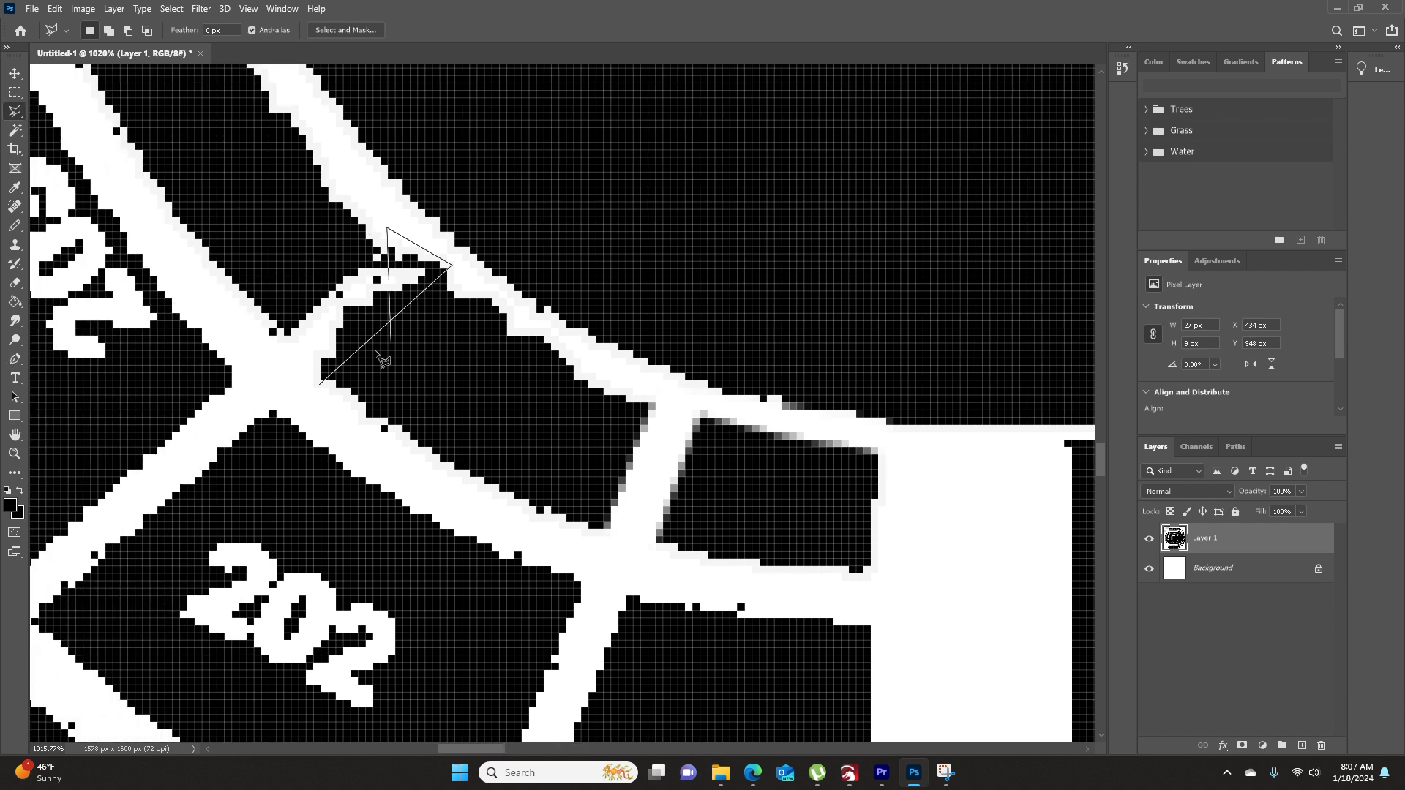
pyautogui.click(286, 327)
pyautogui.click(285, 351)
pyautogui.click(320, 382)
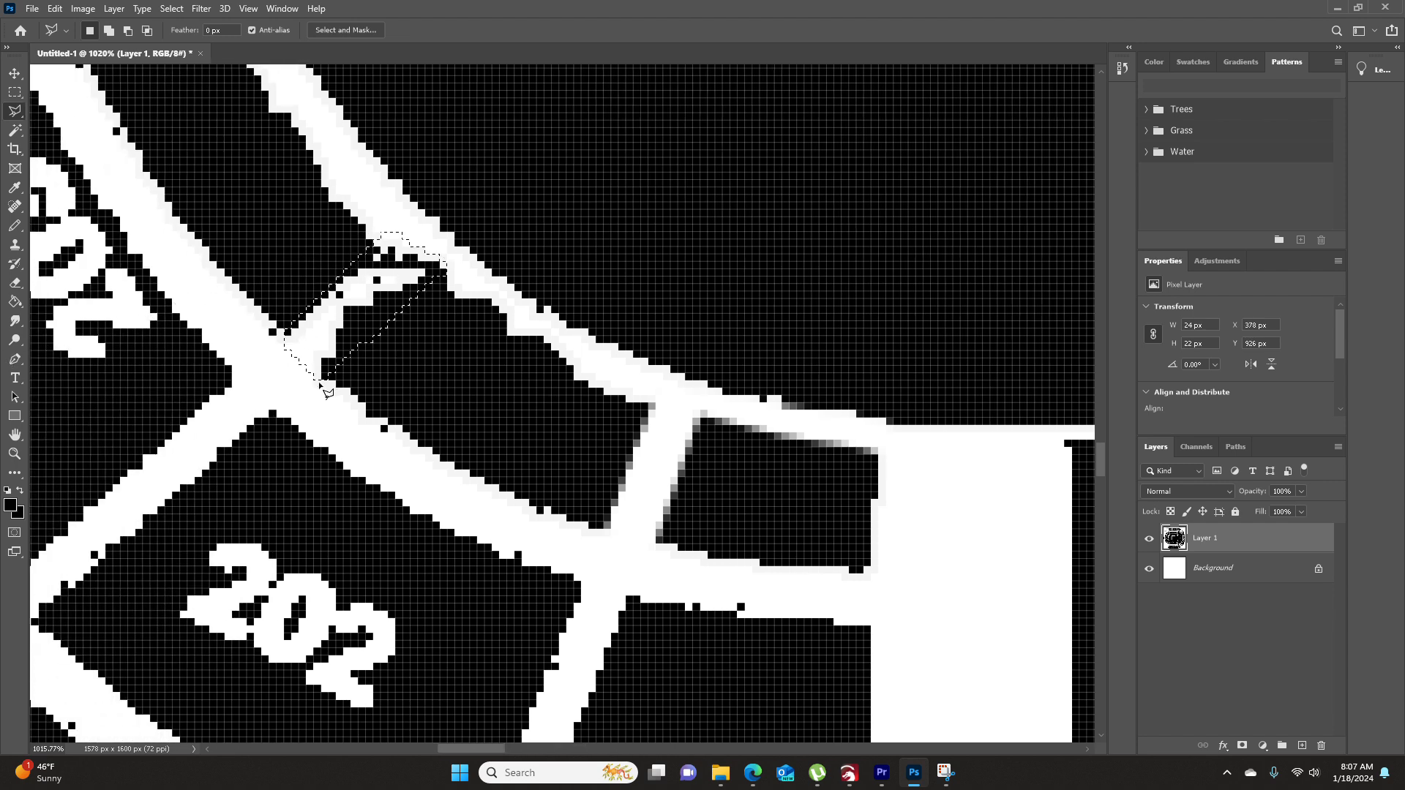
pyautogui.press('Delete')
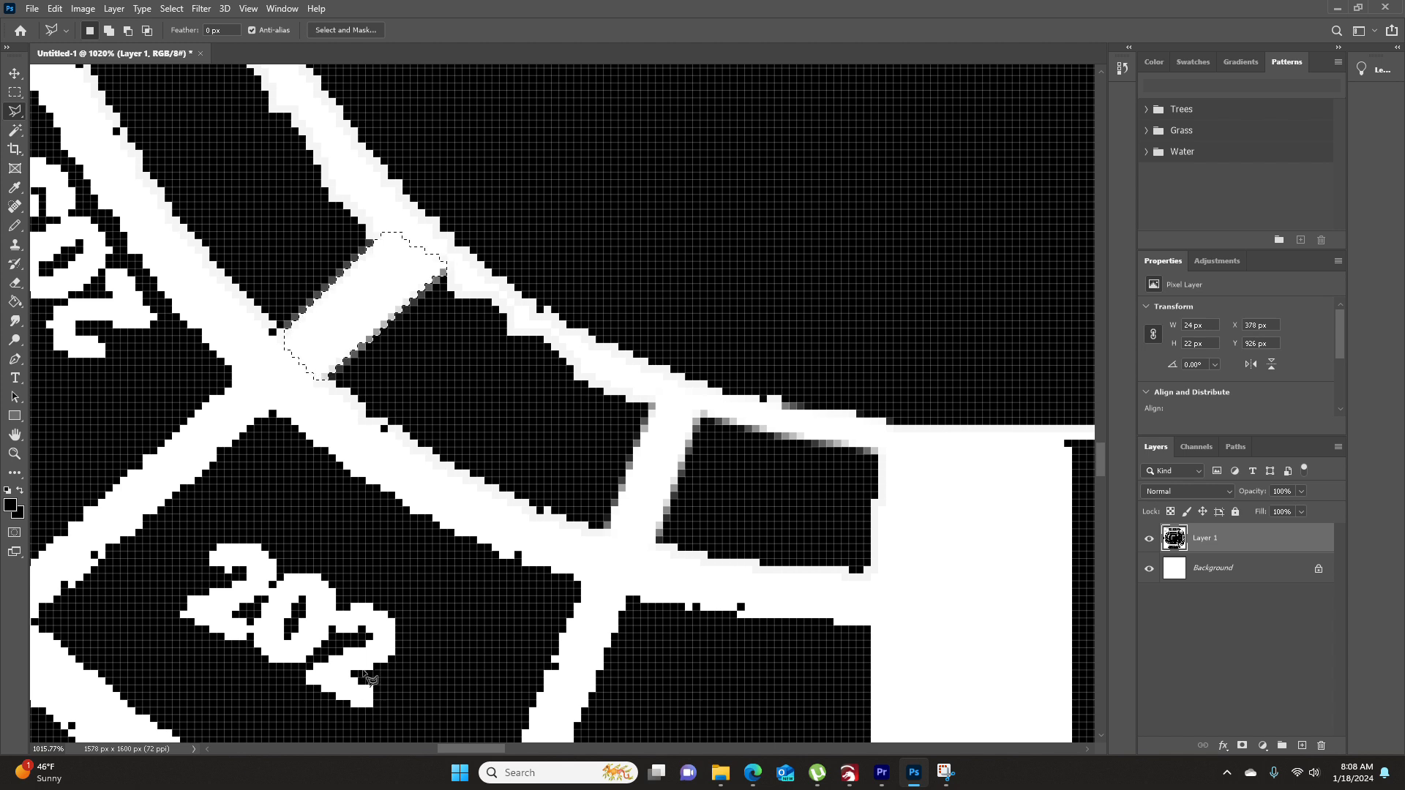
# - With the Polygonal Lasso, select a slanted strip of about 22 x 18 px between the 24B and blanked 23B blocks and delete its black
pyautogui.scroll(2, 345, 574)
pyautogui.scroll(5, 305, 554)
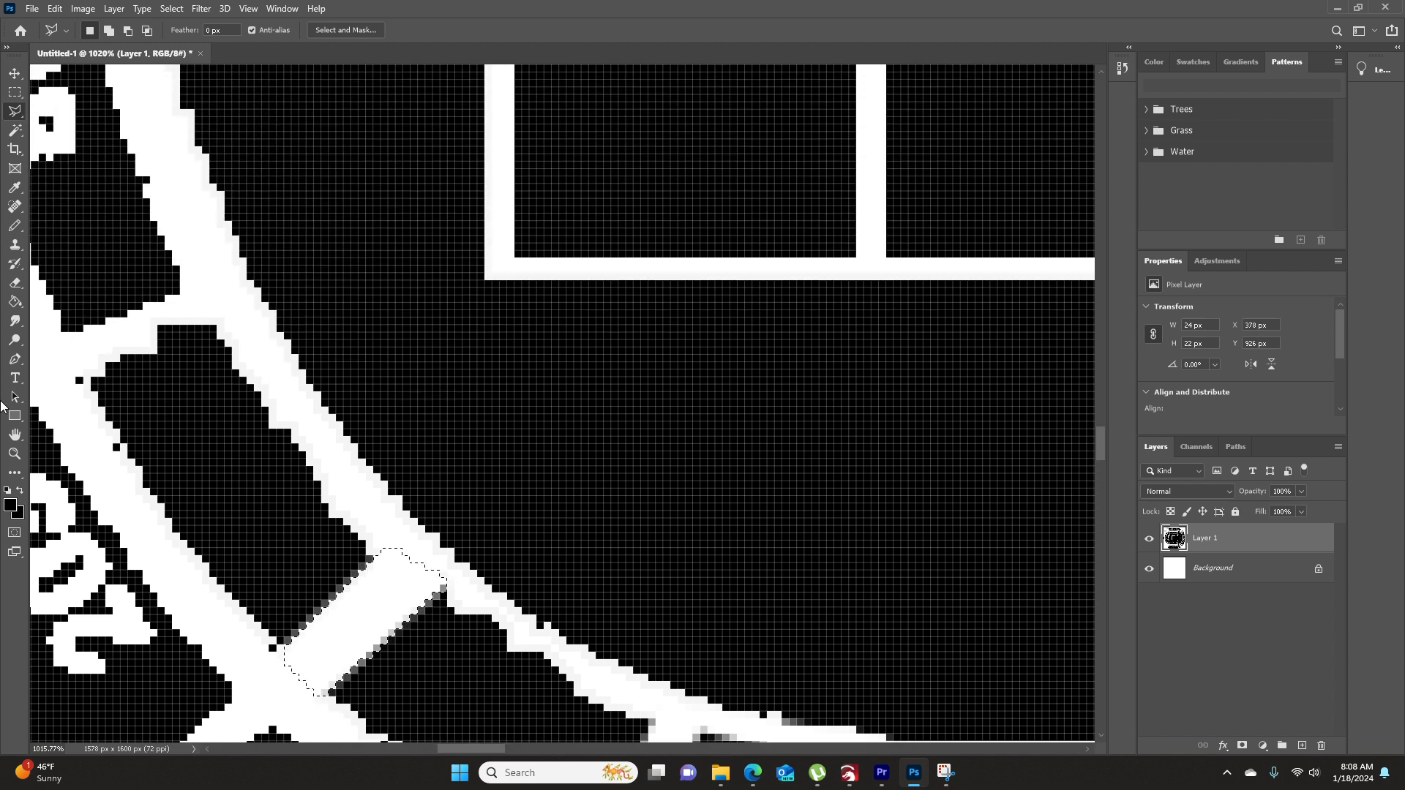
pyautogui.click(190, 272)
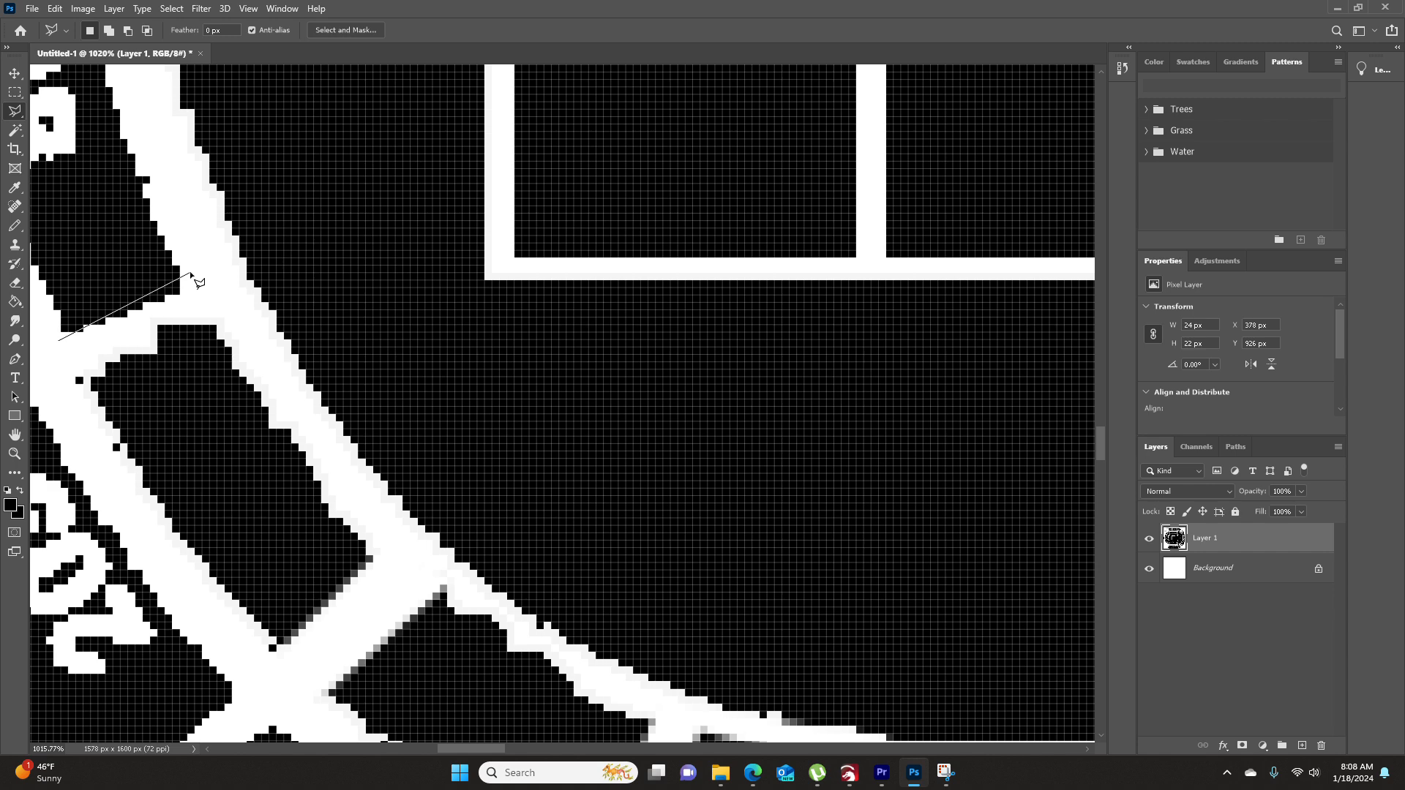
pyautogui.click(213, 319)
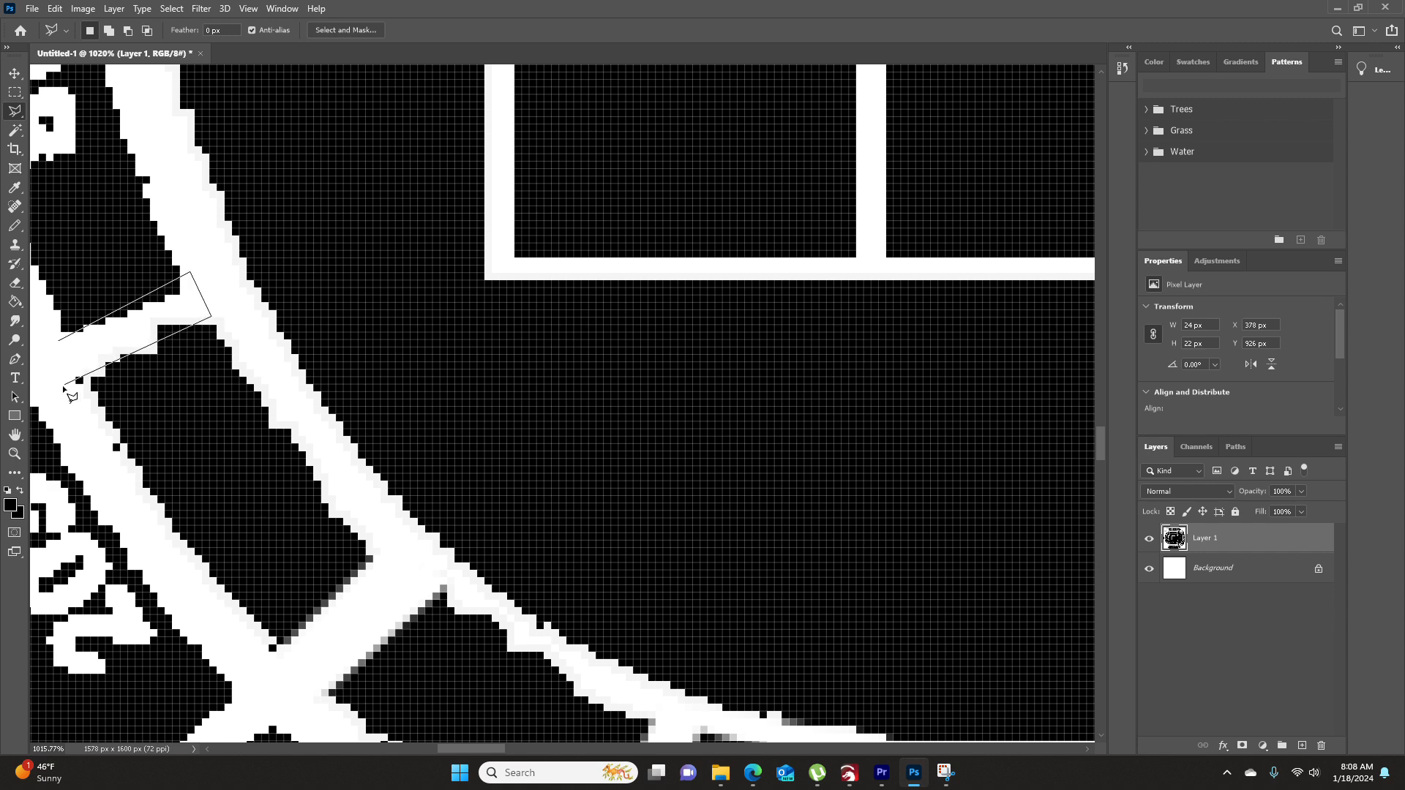
pyautogui.click(57, 343)
pyautogui.press('Return')
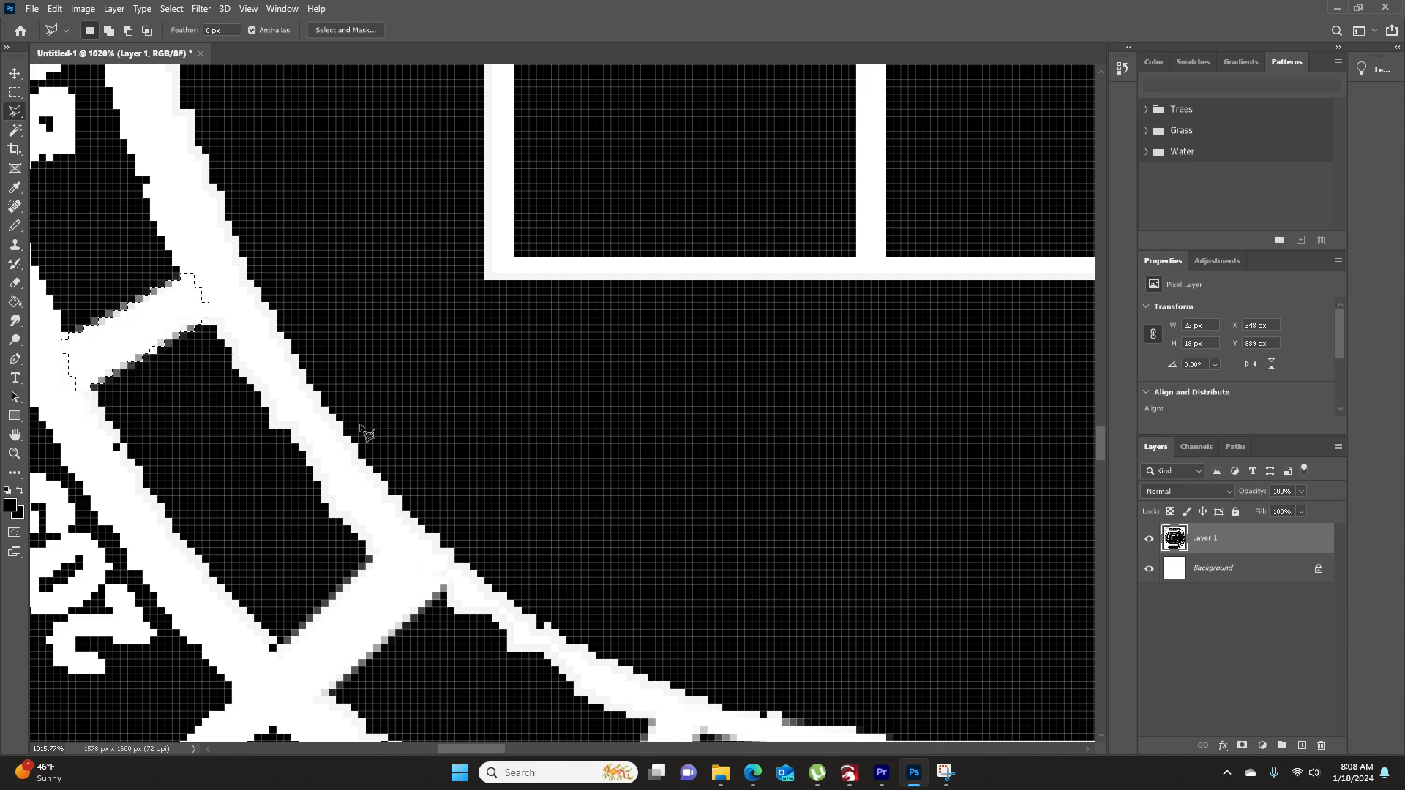
# - Deselect the strip, then fill the characters of the 24B label with black using the Paint Bucket
pyautogui.scroll(-6, 273, 358)
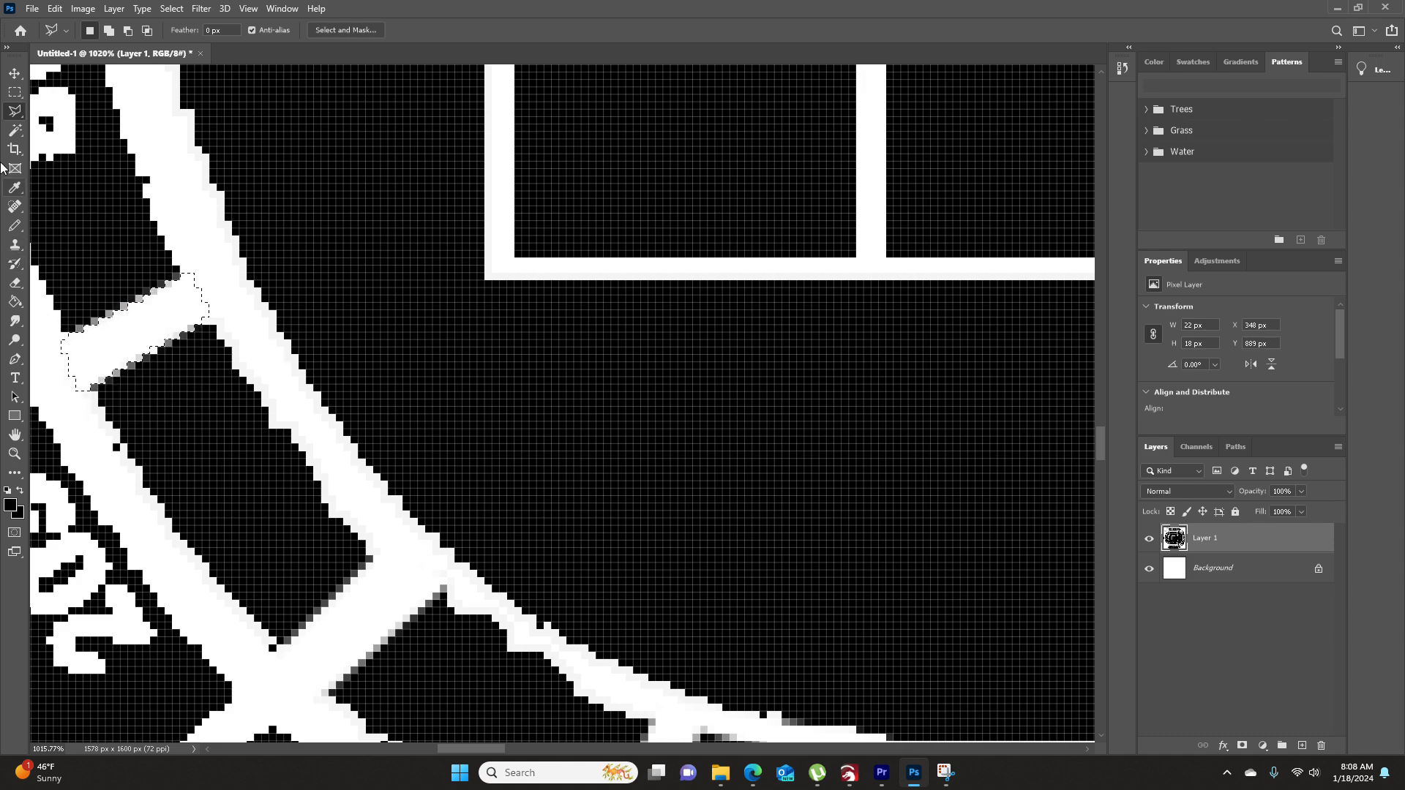
pyautogui.scroll(2, 110, 172)
pyautogui.scroll(3, 72, 203)
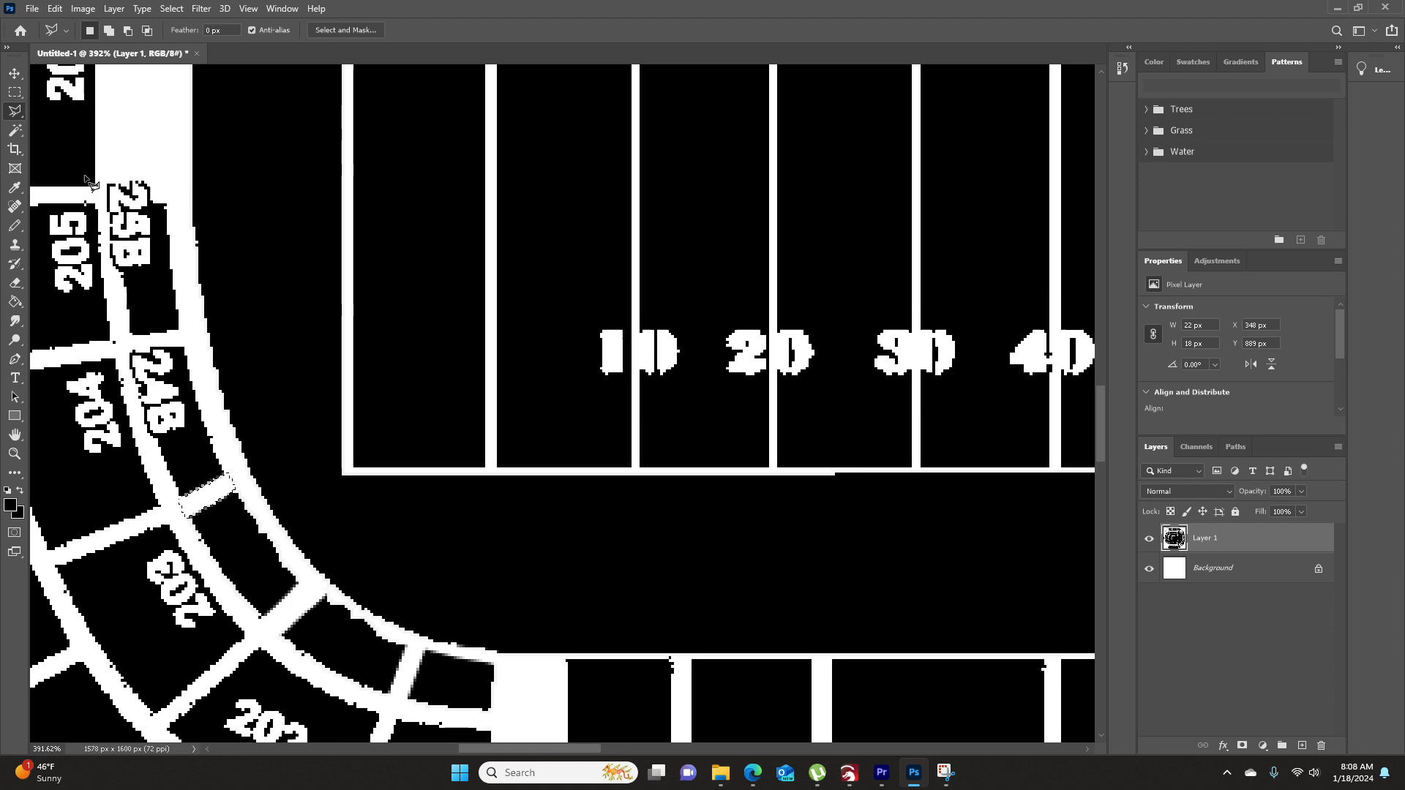
pyautogui.scroll(2, 59, 308)
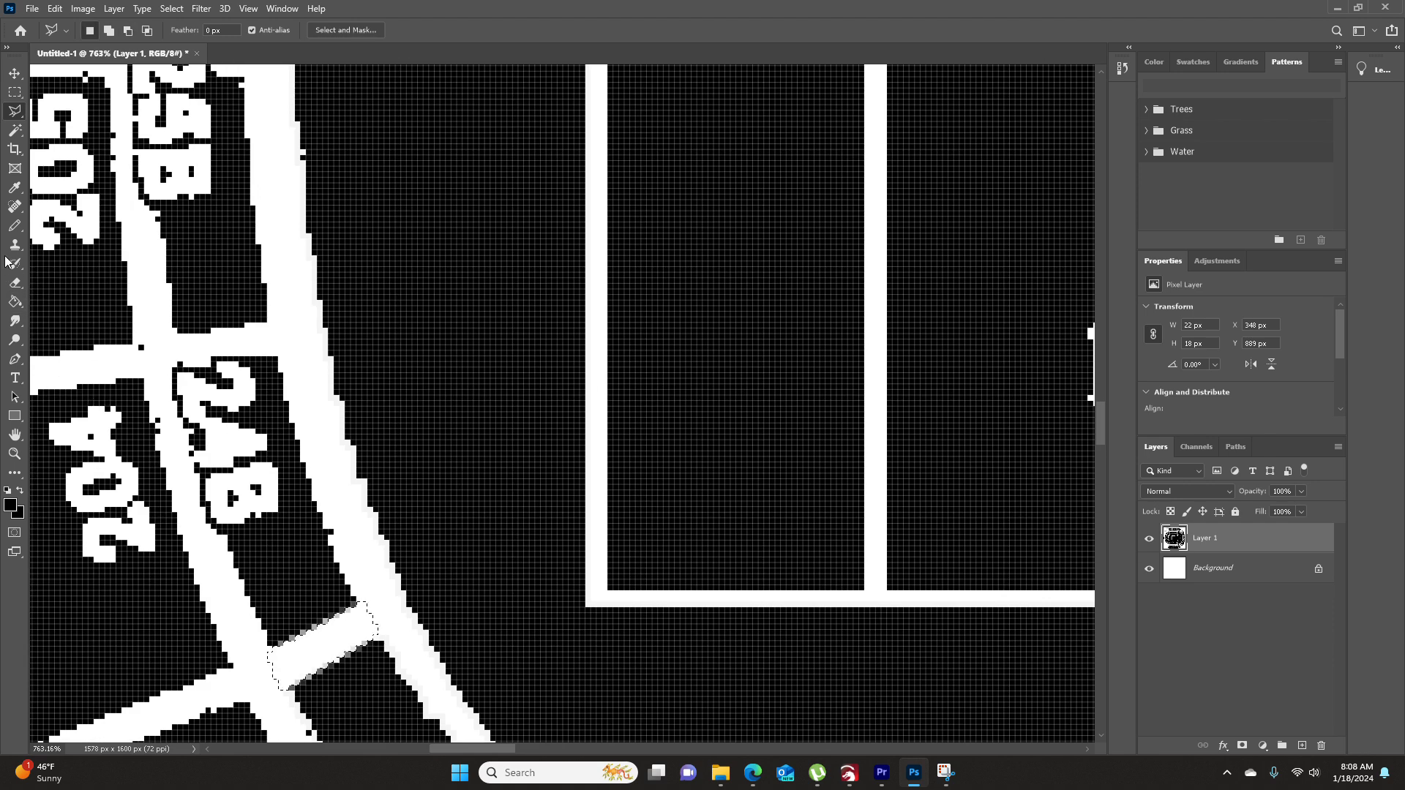
pyautogui.click(14, 226)
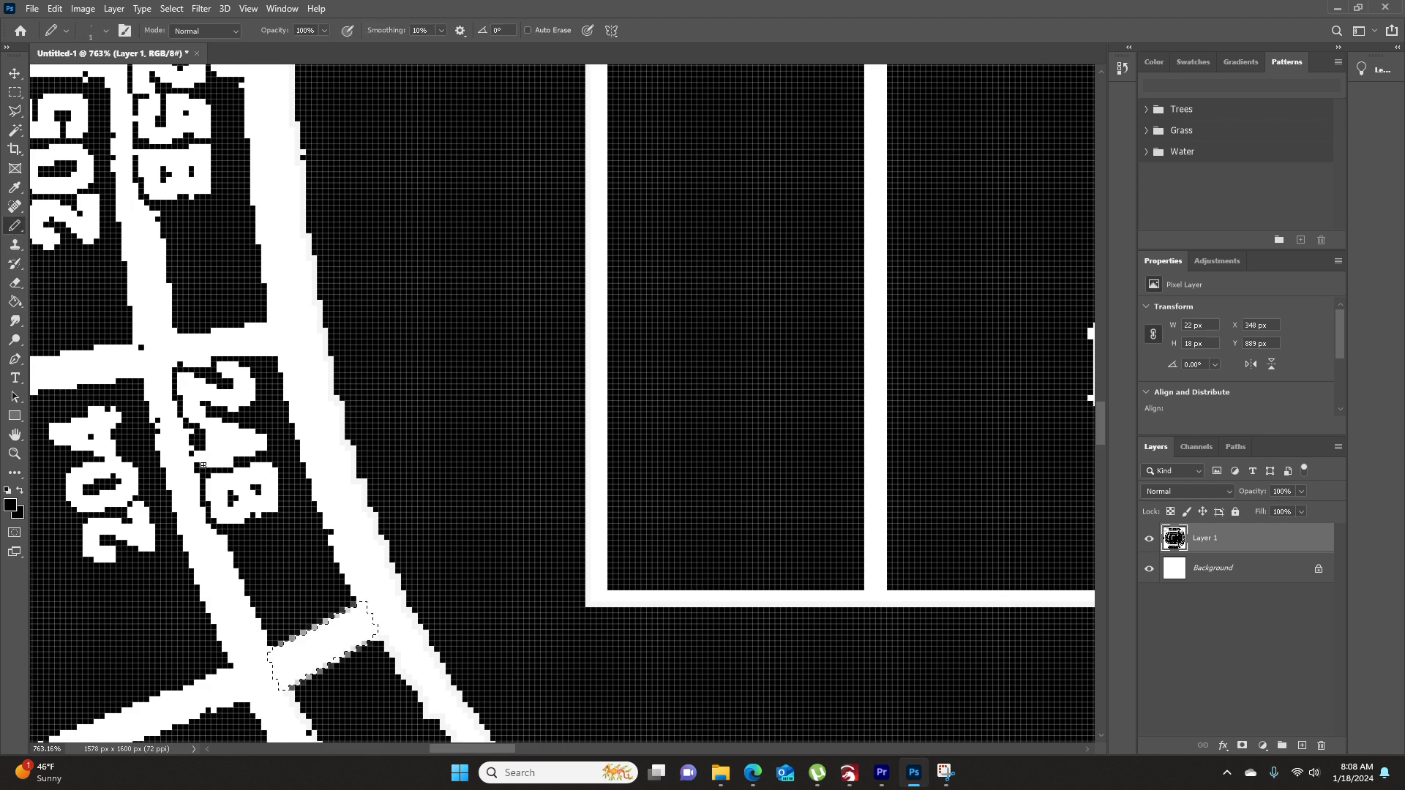
pyautogui.hotkey('ctrl', 'd')
pyautogui.click(15, 92)
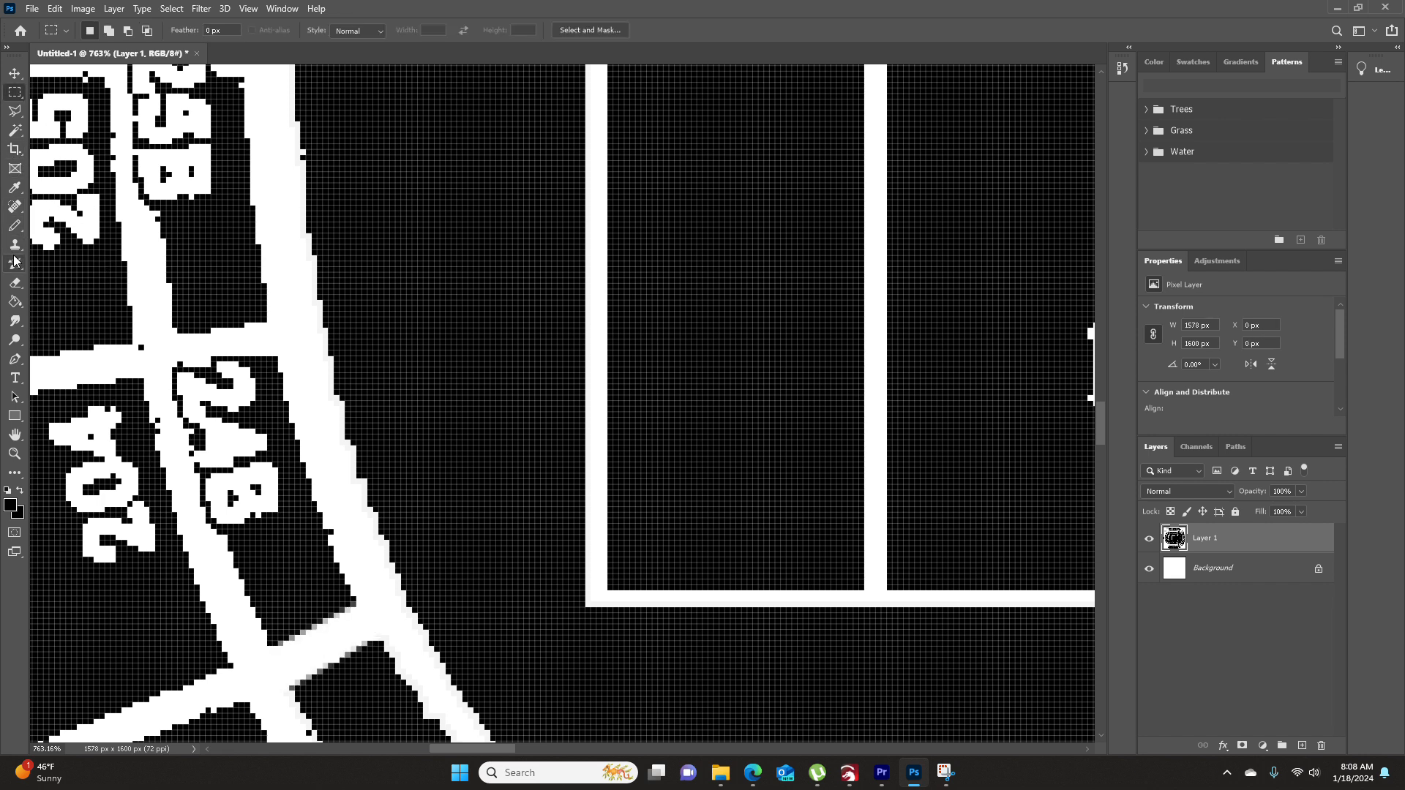
pyautogui.click(14, 225)
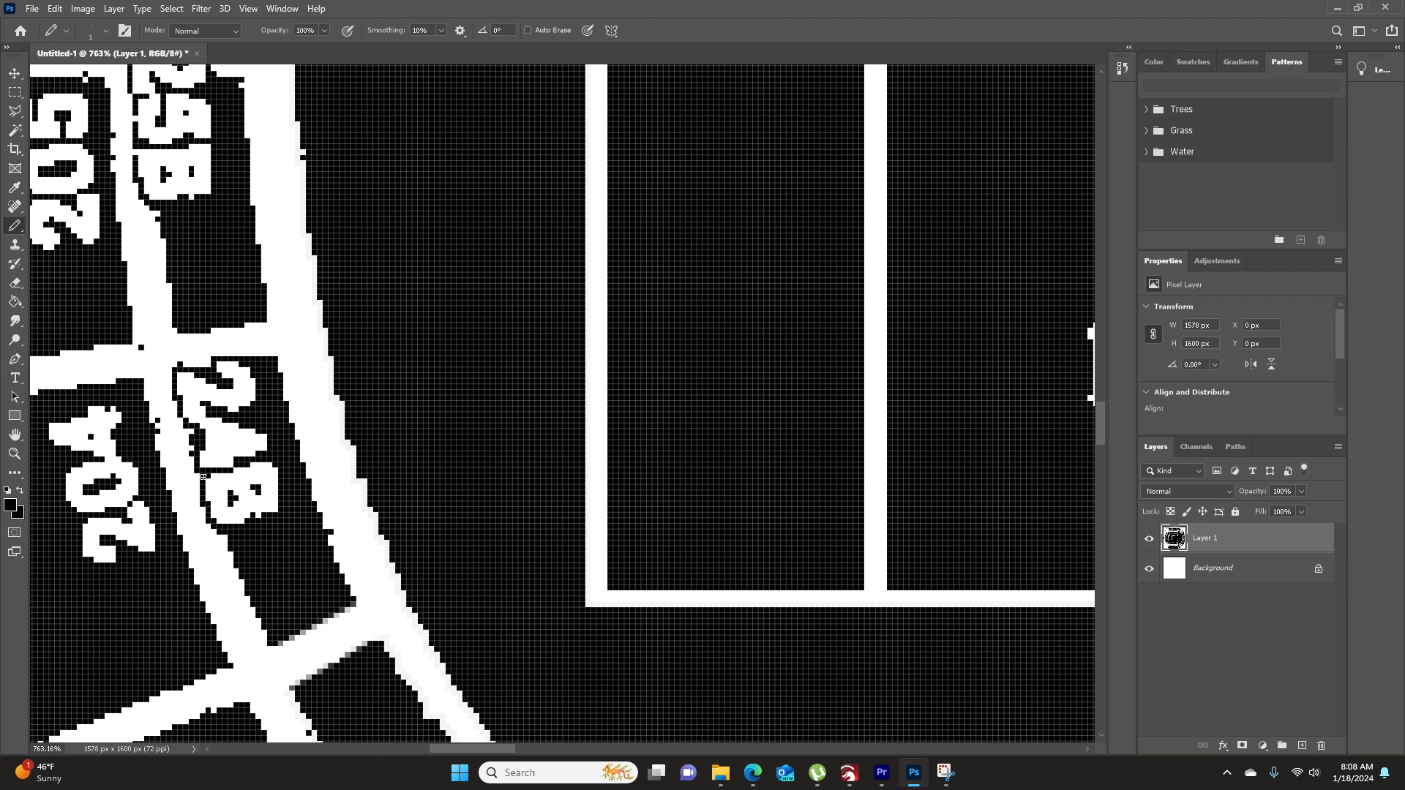
pyautogui.click(15, 302)
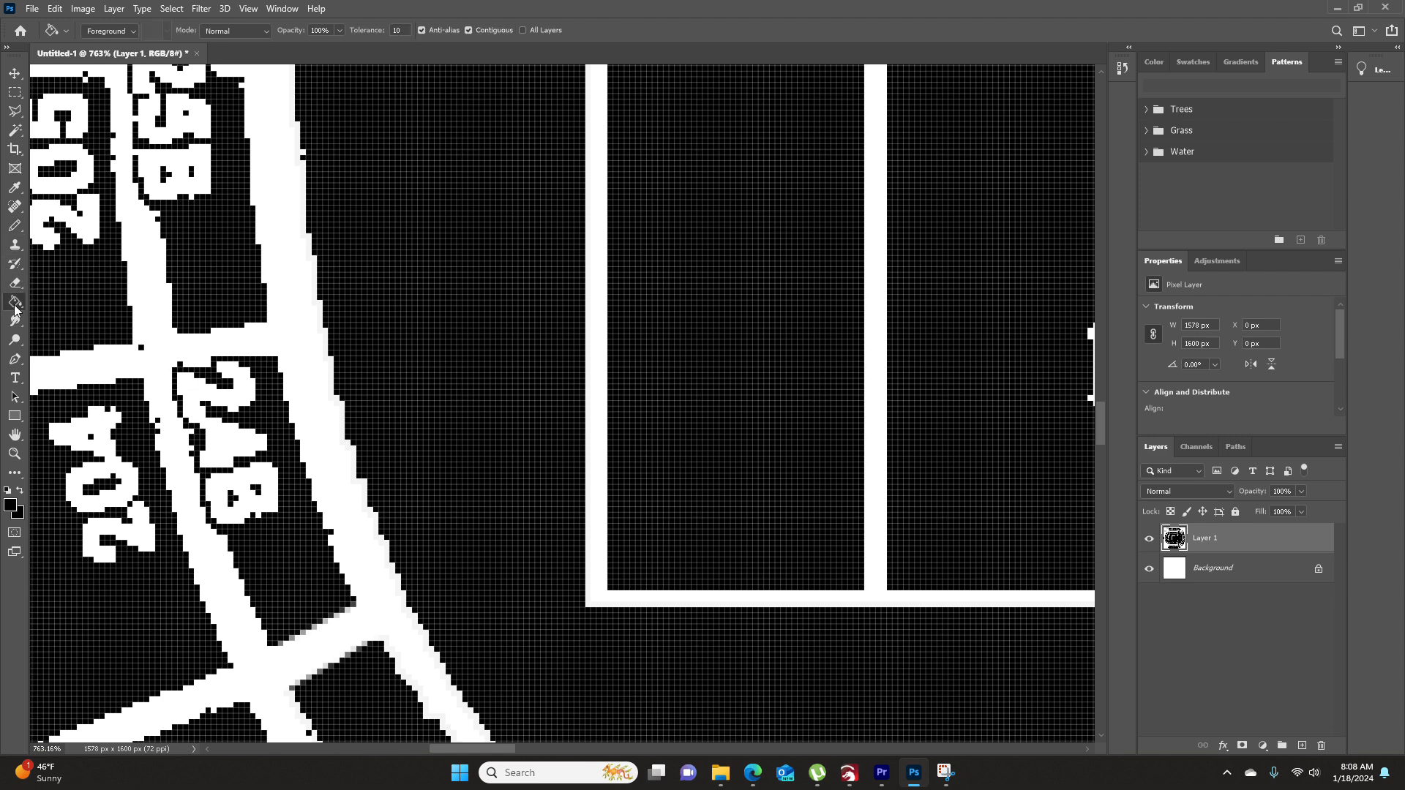
pyautogui.click(234, 408)
pyautogui.click(258, 485)
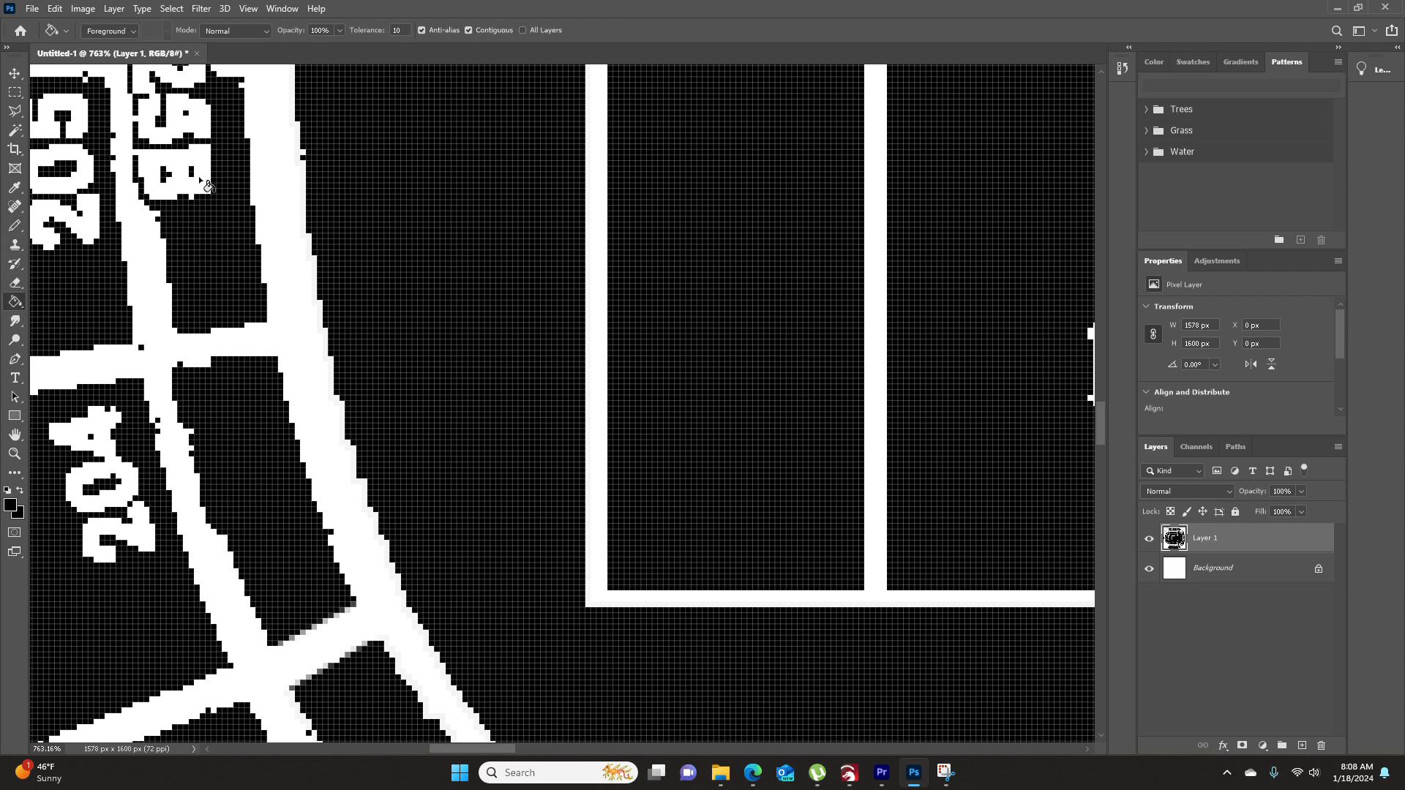
# - Close the gaps in the 25B label's outline and fill its characters with black using the Paint Bucket
pyautogui.scroll(1, 168, 184)
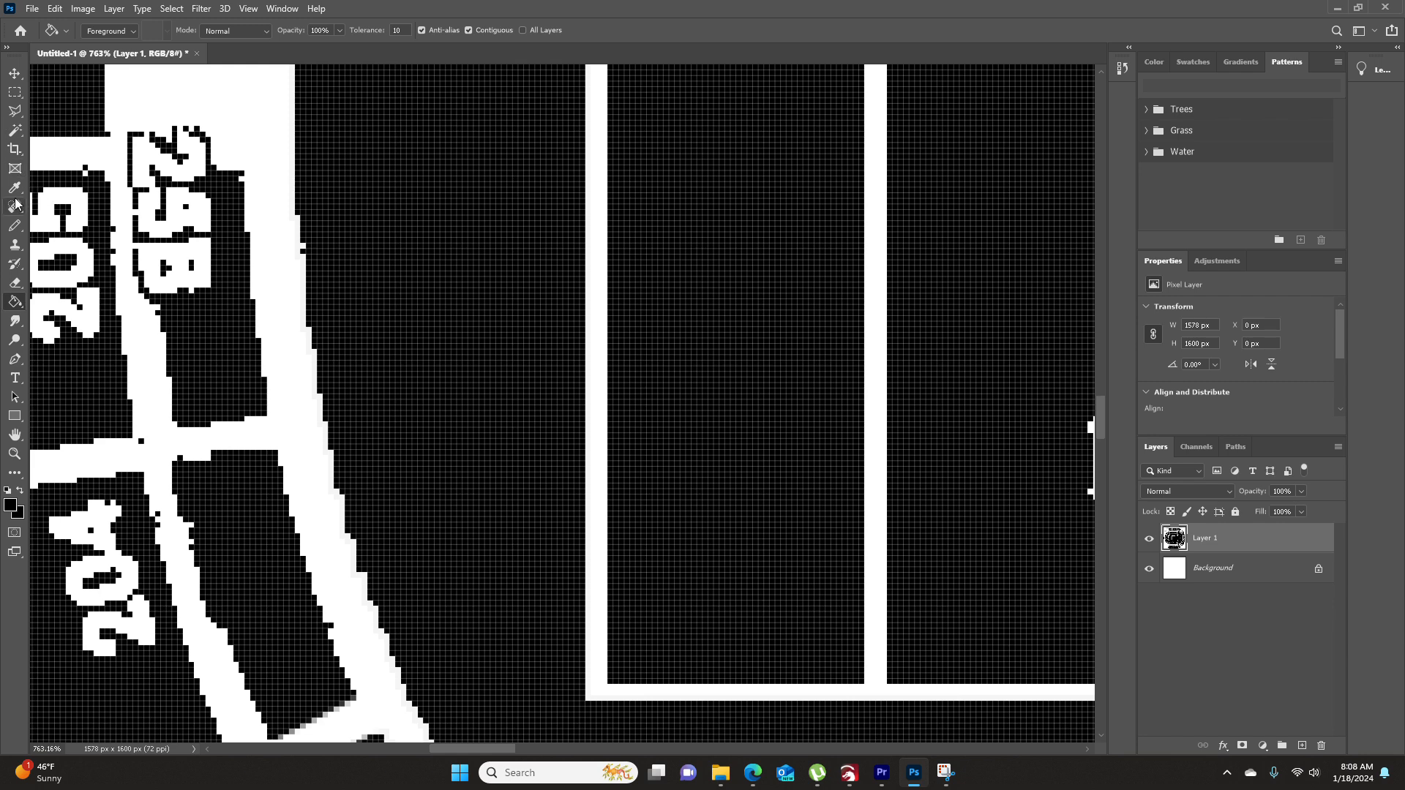
pyautogui.click(14, 227)
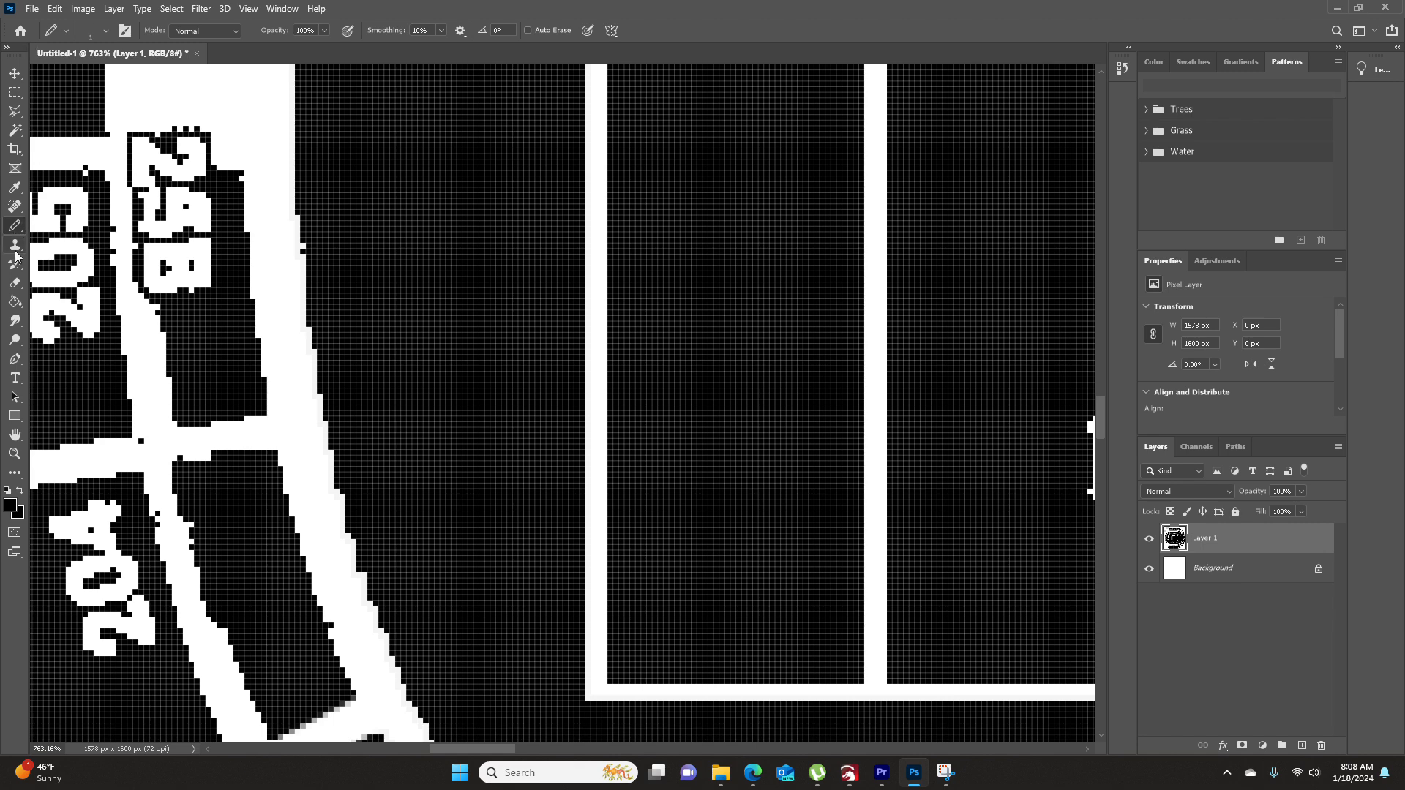
pyautogui.click(11, 300)
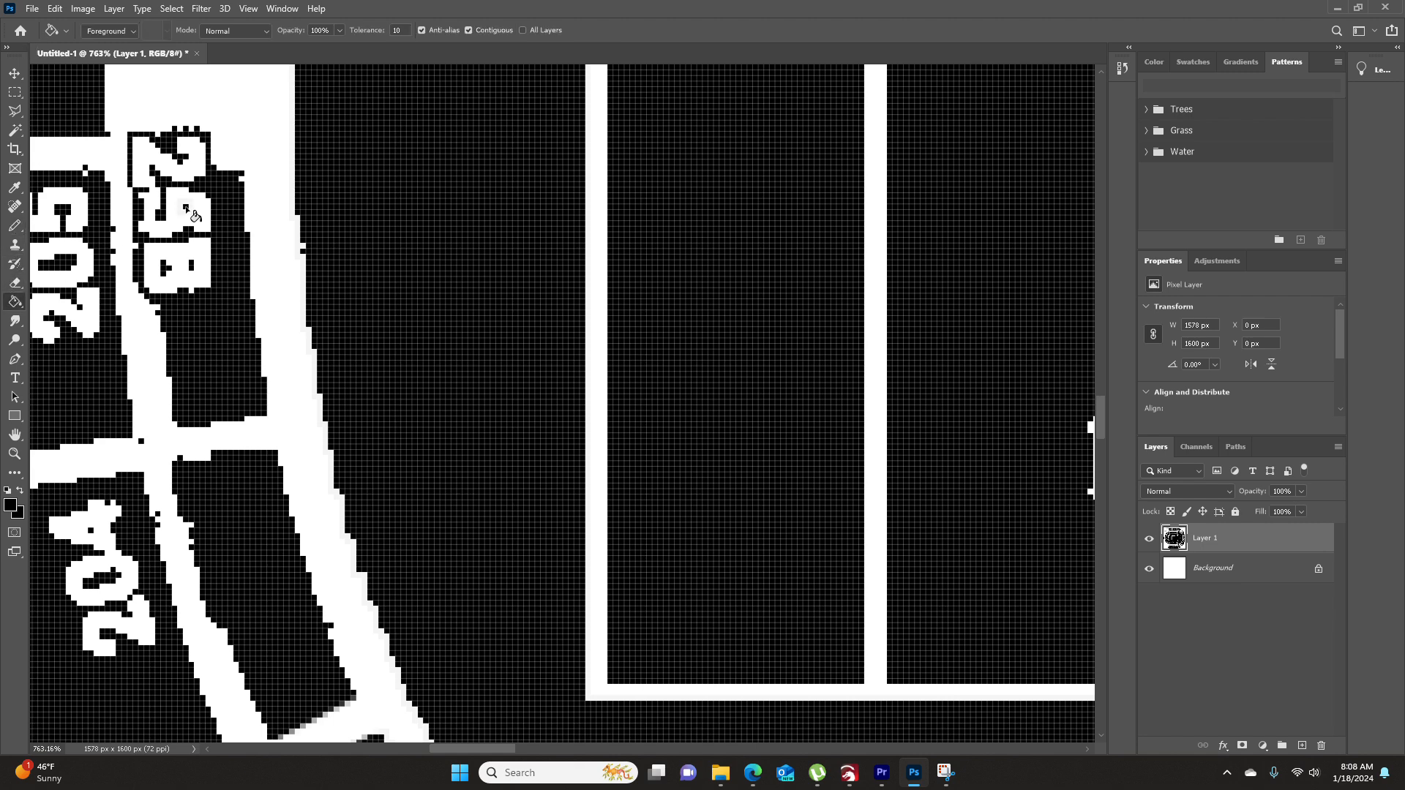
pyautogui.click(184, 208)
pyautogui.click(187, 257)
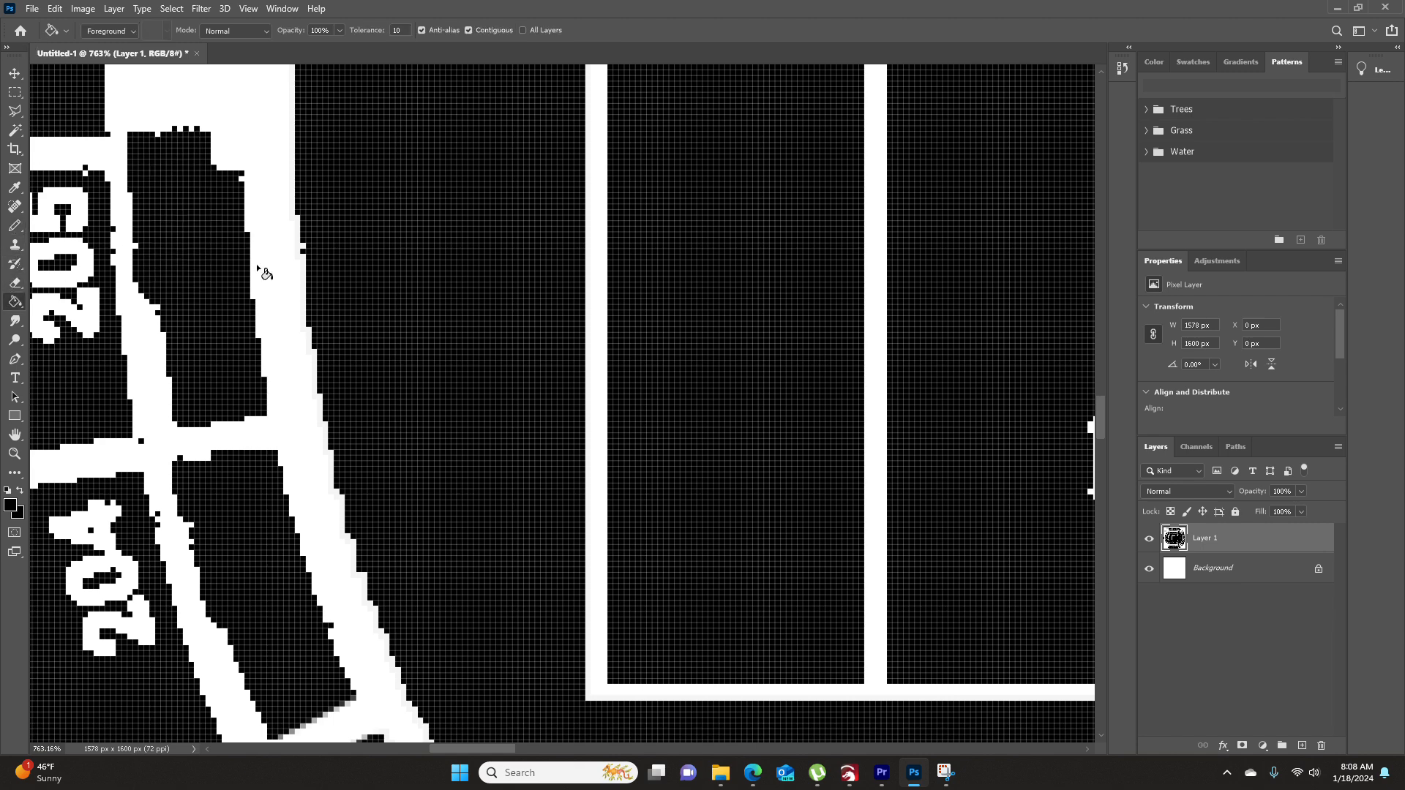
# - With the Polygonal Lasso, select an area of about 28 x 14 px over the ragged upper end of the blanked 25B block and delete its black
pyautogui.click(15, 110)
pyautogui.click(234, 173)
pyautogui.click(113, 173)
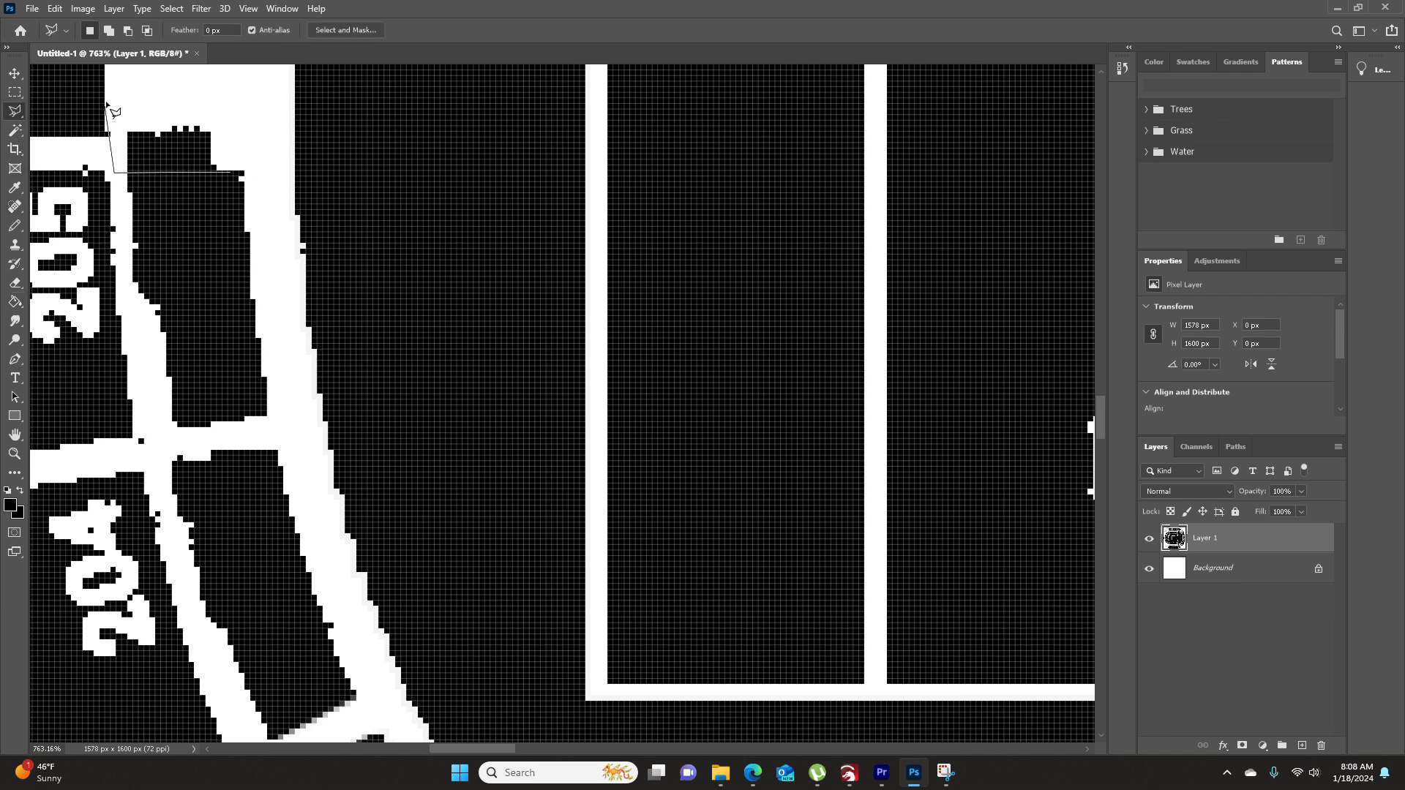
pyautogui.click(107, 132)
pyautogui.click(124, 107)
pyautogui.click(256, 112)
pyautogui.click(262, 177)
pyautogui.click(234, 174)
pyautogui.press('Delete')
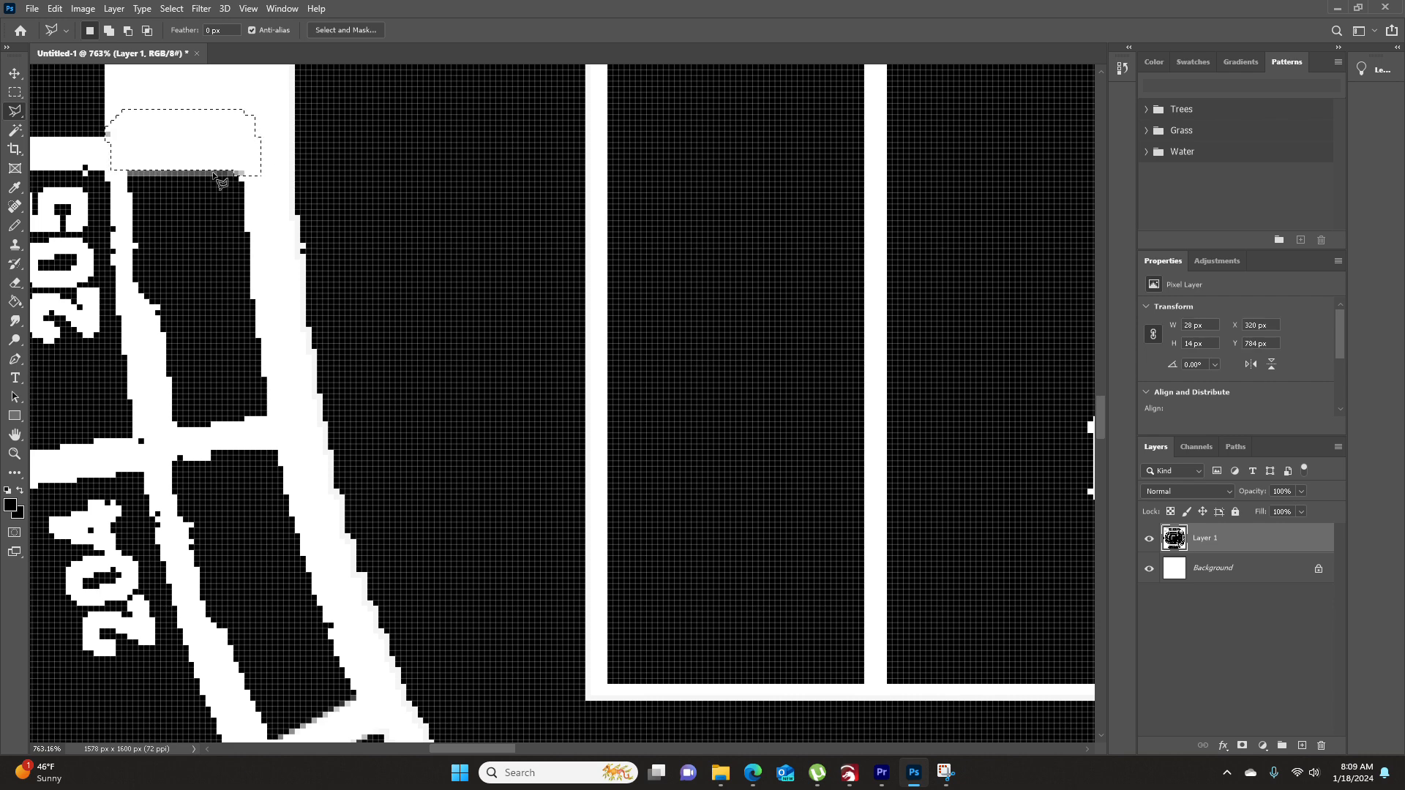
# - With the Polygonal Lasso, select a strip of about 12 x 62 px along the blanked 25B block's edge facing 205 and delete its black
pyautogui.click(153, 114)
pyautogui.click(156, 304)
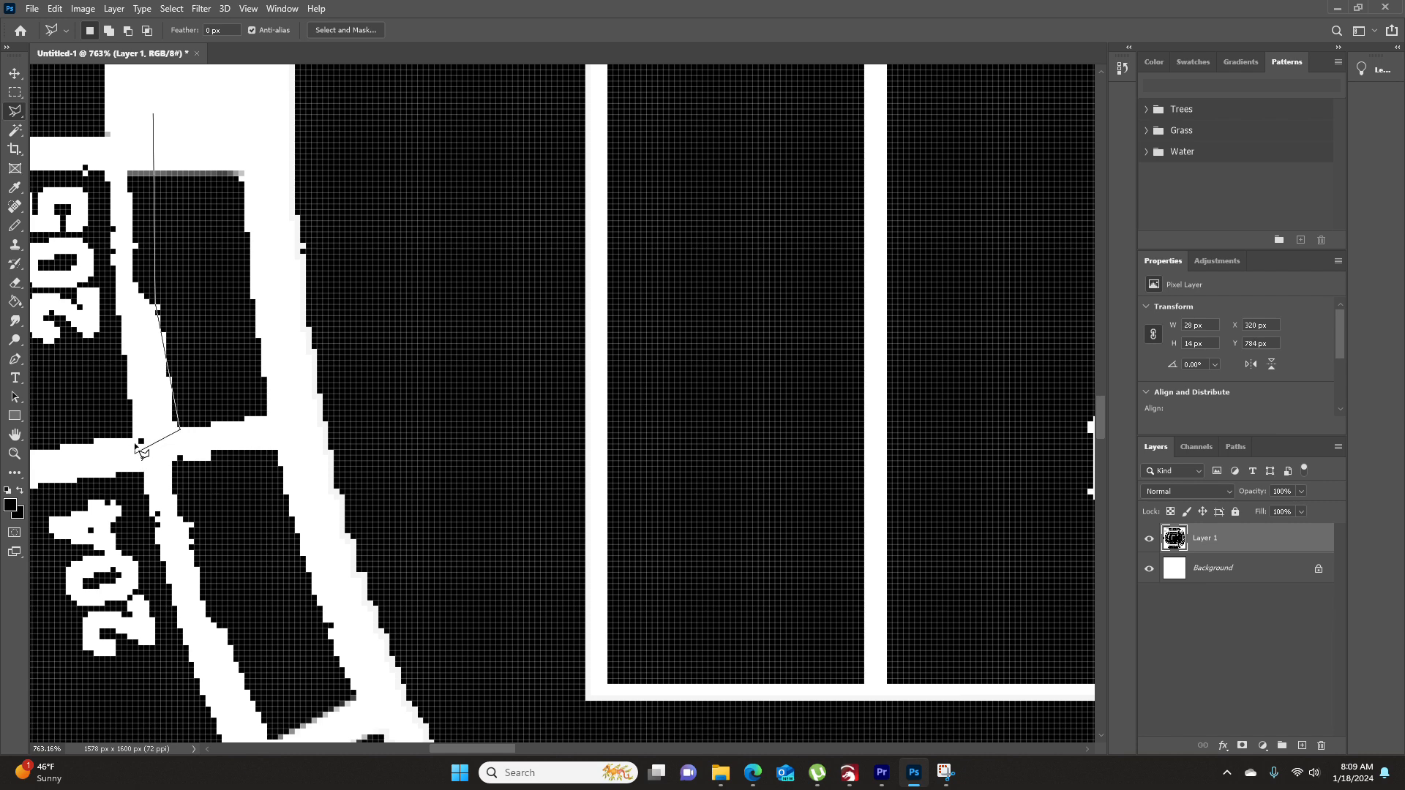
pyautogui.click(135, 453)
pyautogui.click(119, 146)
pyautogui.click(153, 114)
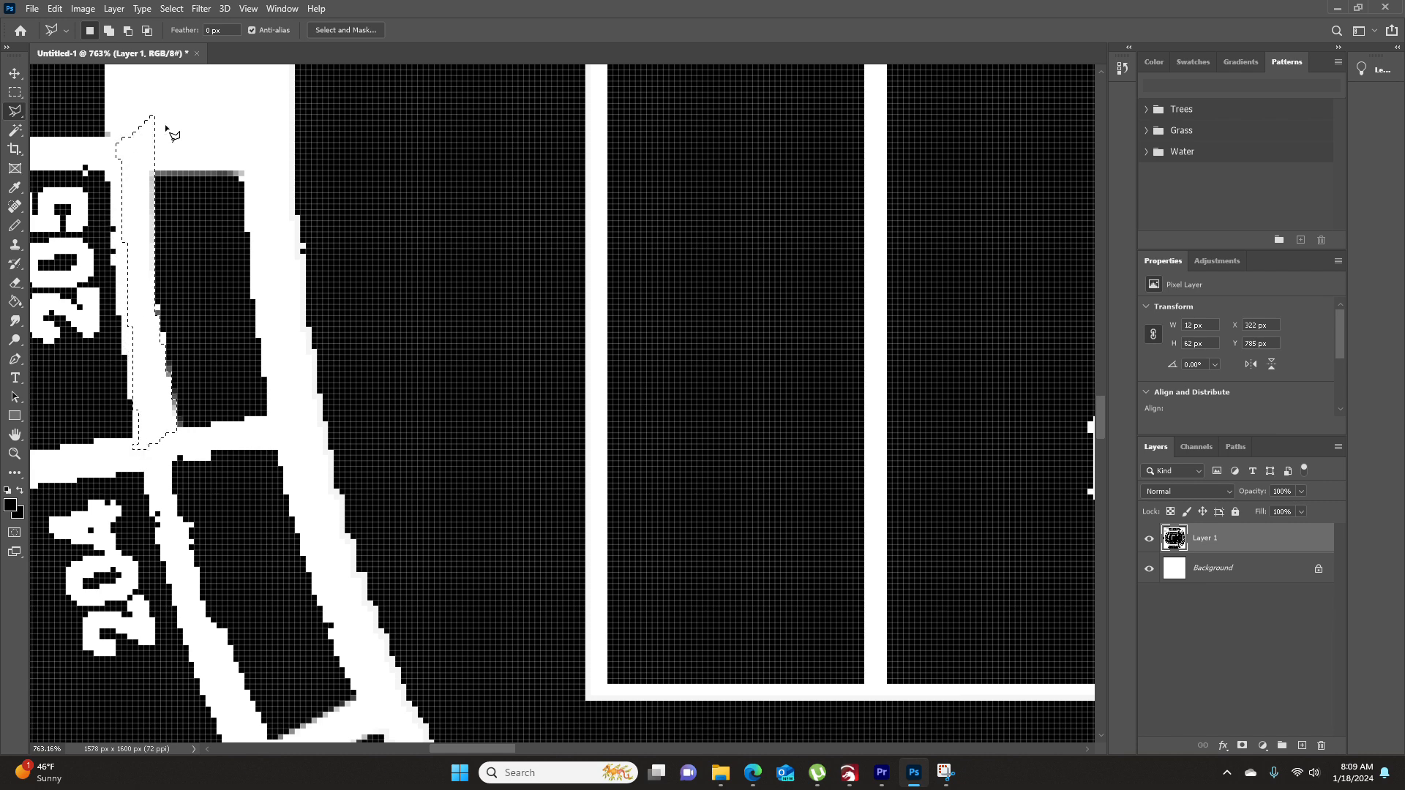
# - With the Polygonal Lasso, select a curved strip of about 15 x 40 px along the blanked 24B block's edge facing 204 and delete its black
pyautogui.scroll(-3, 239, 600)
pyautogui.click(172, 262)
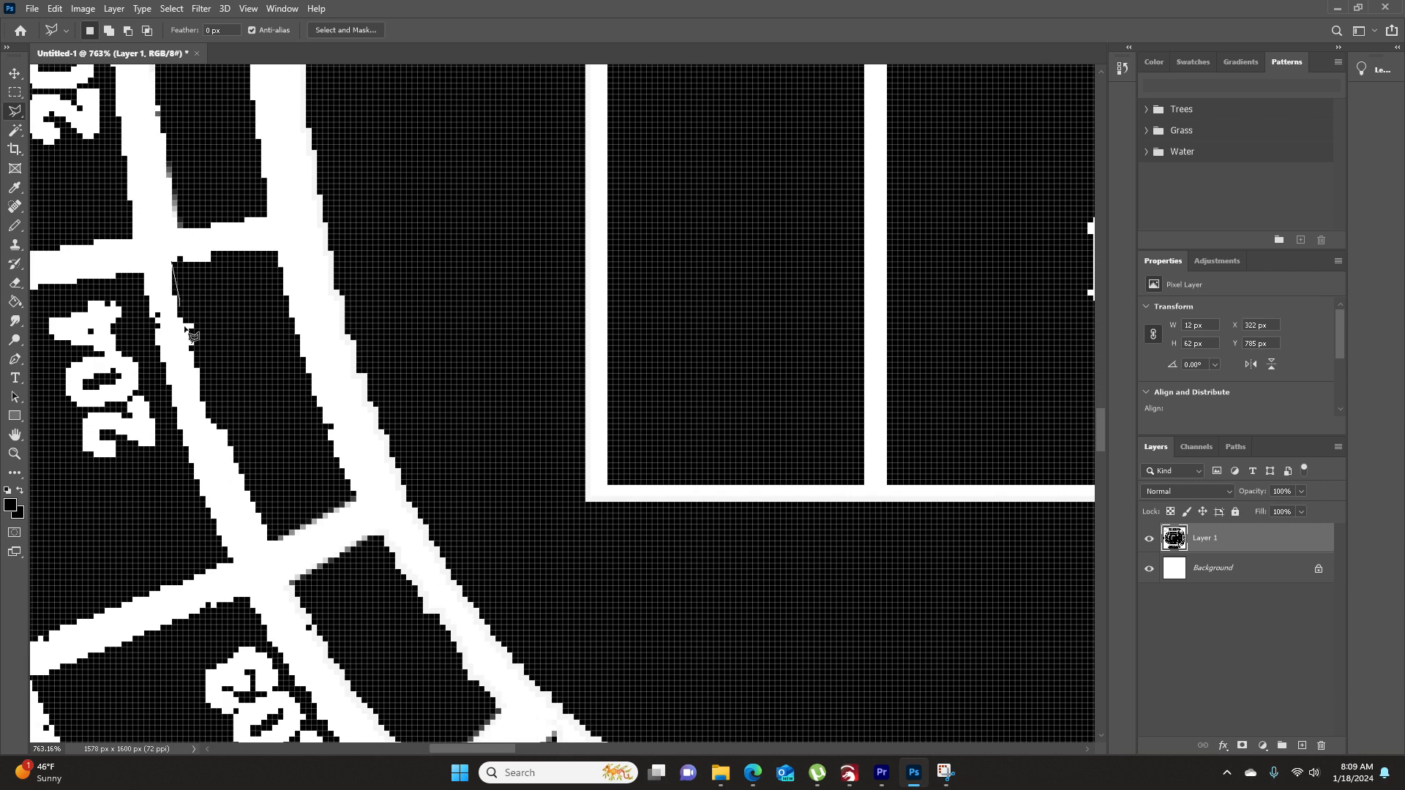
pyautogui.click(202, 398)
pyautogui.click(228, 433)
pyautogui.click(224, 479)
pyautogui.click(161, 358)
pyautogui.click(153, 336)
pyautogui.click(147, 281)
pyautogui.click(174, 262)
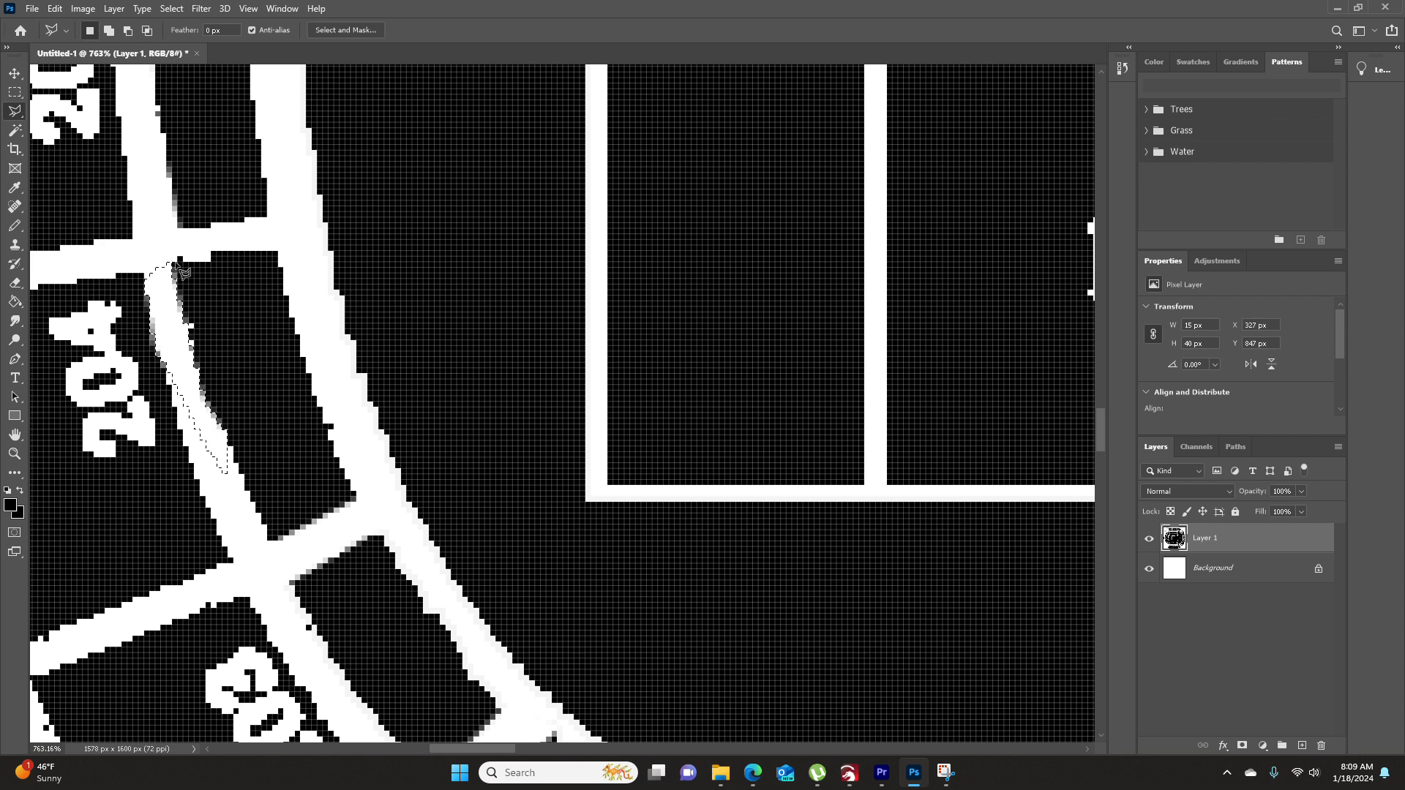
# - With the Polygonal Lasso, select a curved strip of about 36 x 24 px along the blanked 22B block's field-side edge and delete its black
pyautogui.scroll(-5, 408, 581)
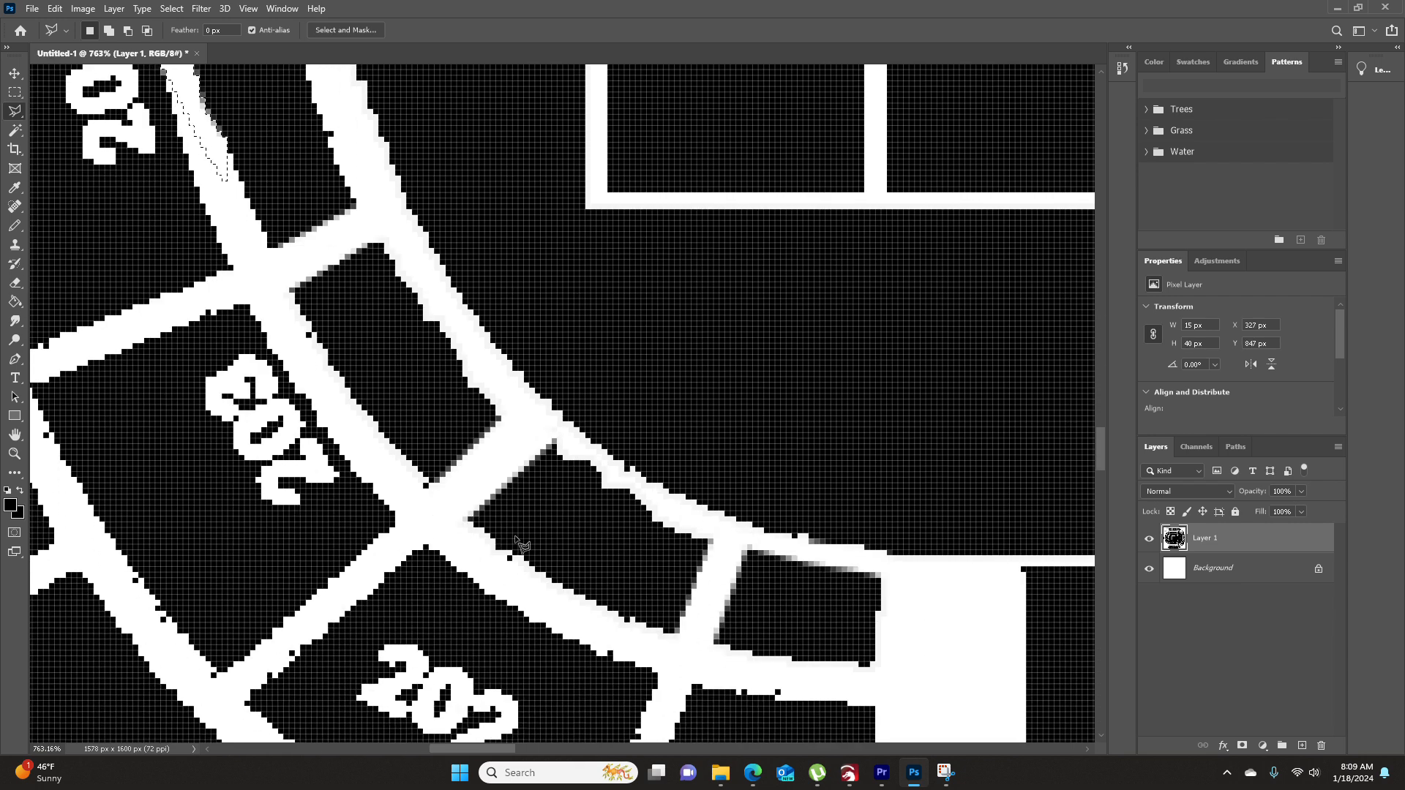
pyautogui.click(540, 435)
pyautogui.click(602, 489)
pyautogui.click(643, 514)
pyautogui.click(704, 544)
pyautogui.click(734, 550)
pyautogui.click(730, 525)
pyautogui.click(691, 518)
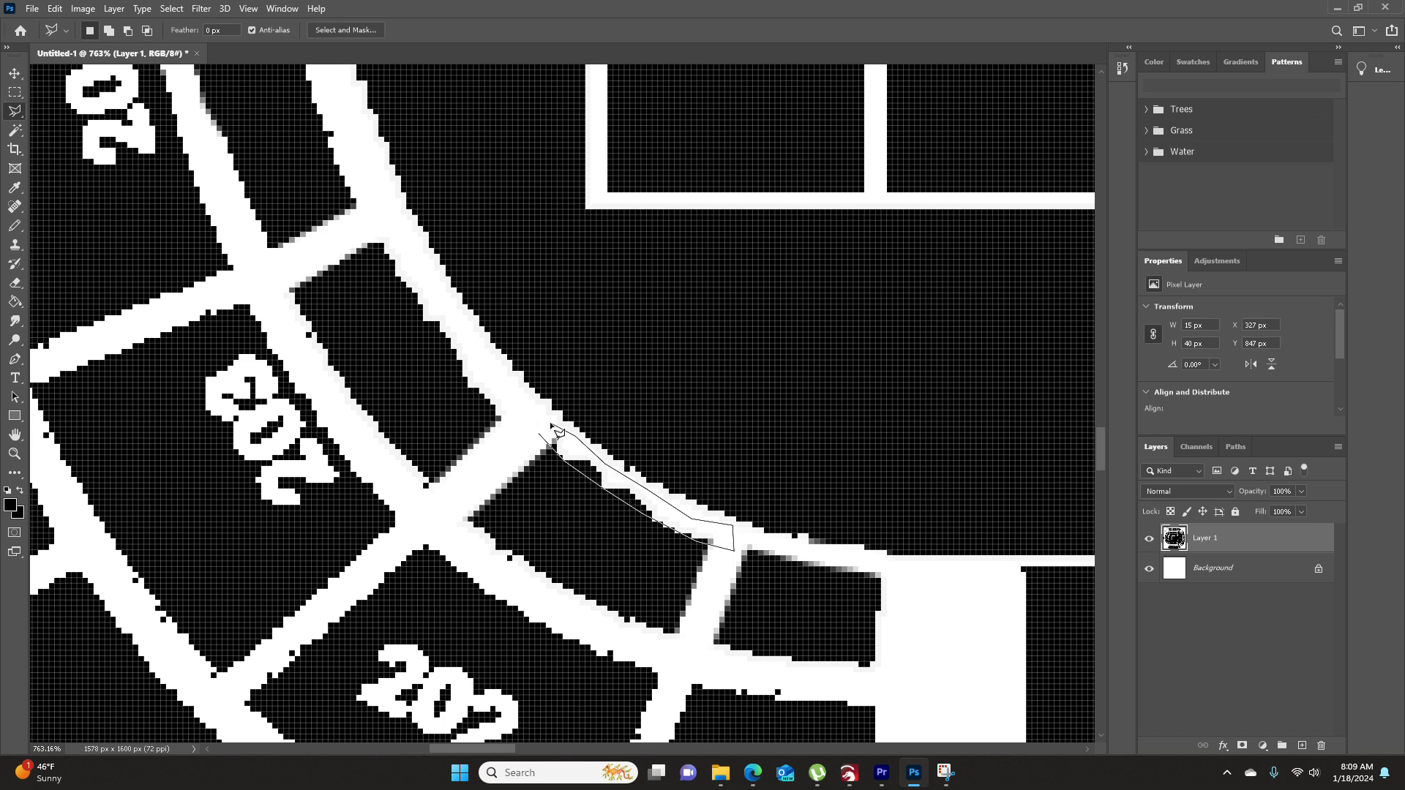
pyautogui.click(546, 439)
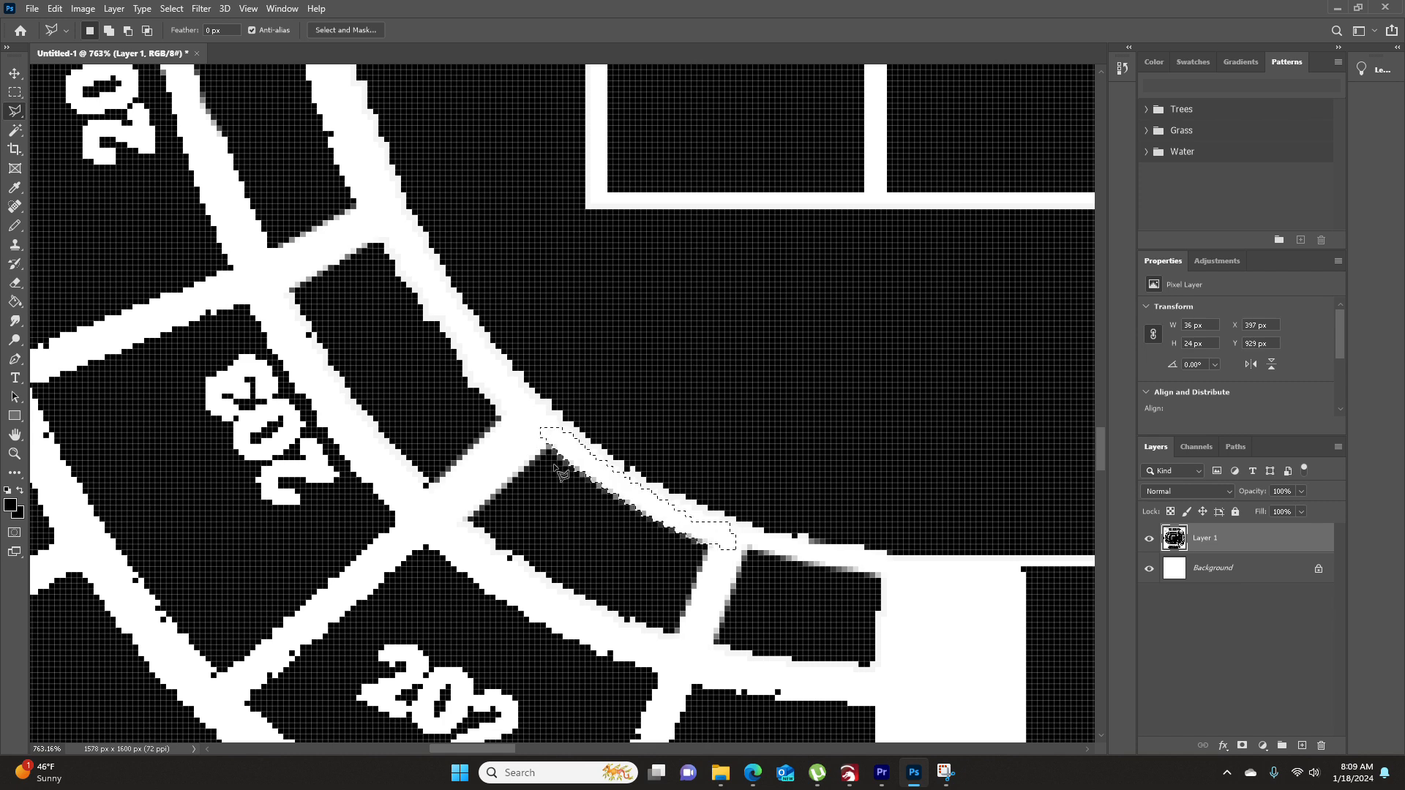
# - Deselect the strip, select the entire 1578 x 1600 px seating chart with the Rectangular Marquee and copy it
pyautogui.scroll(-3, 399, 433)
pyautogui.scroll(-3, 349, 468)
pyautogui.scroll(-5, 349, 468)
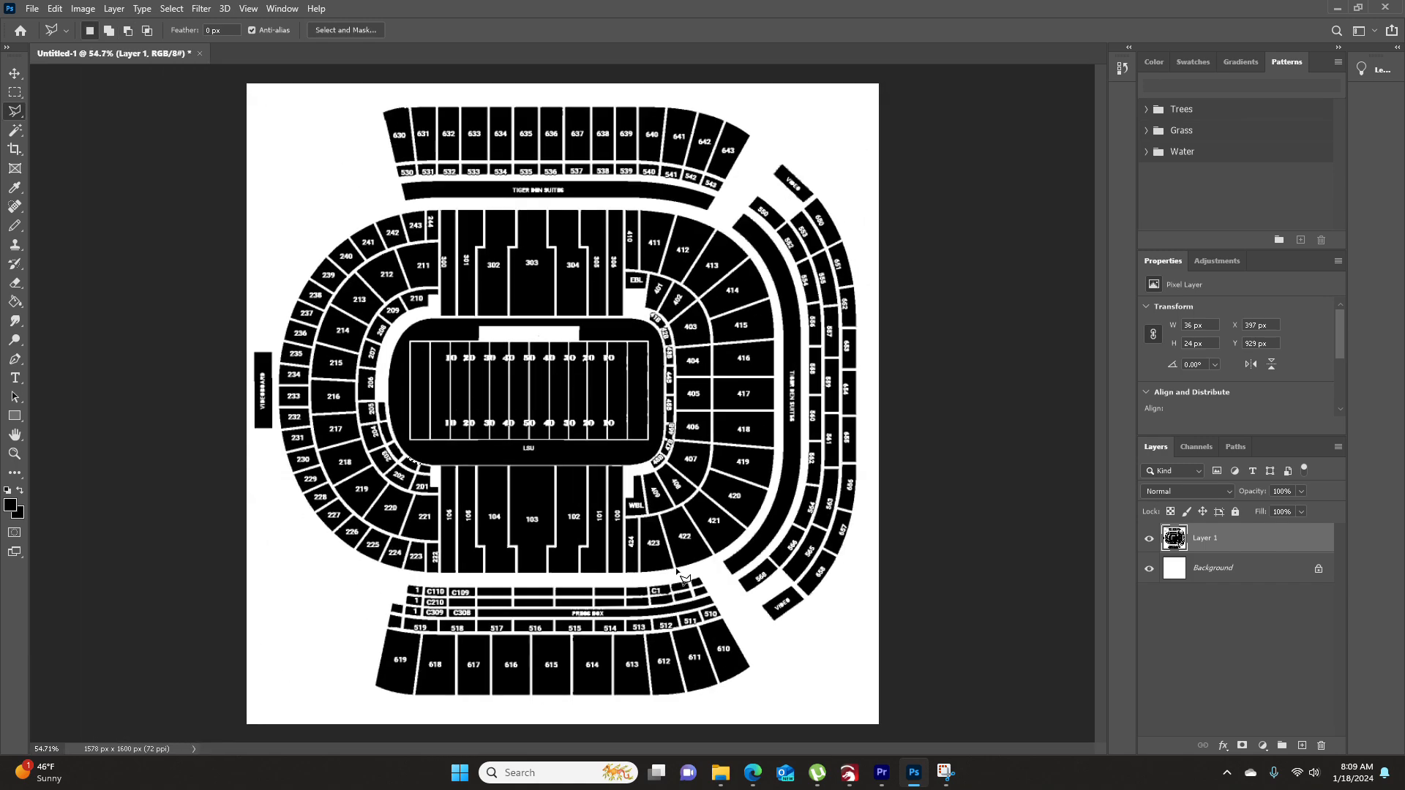
pyautogui.scroll(4, 670, 607)
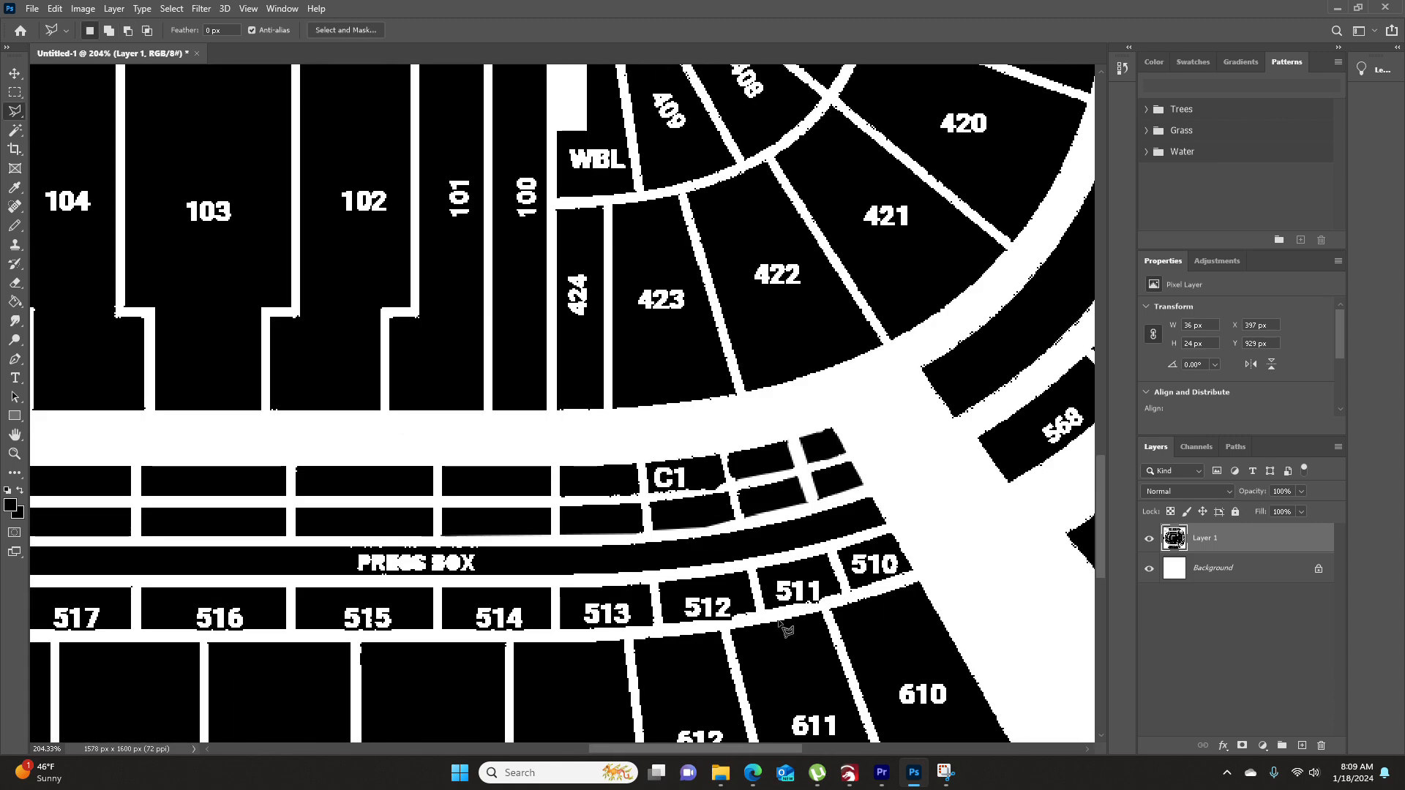
pyautogui.scroll(-4, 245, 613)
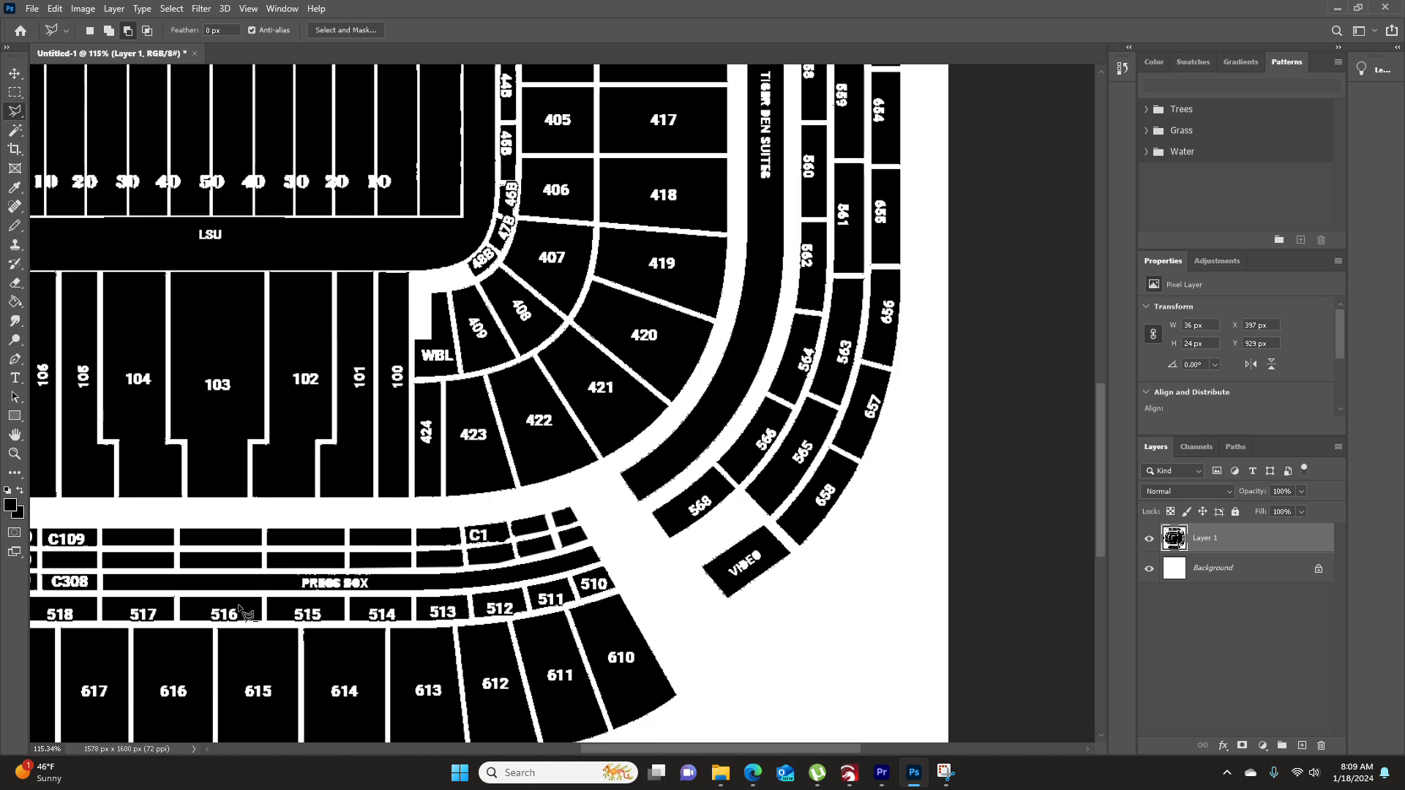
pyautogui.scroll(-2, 592, 743)
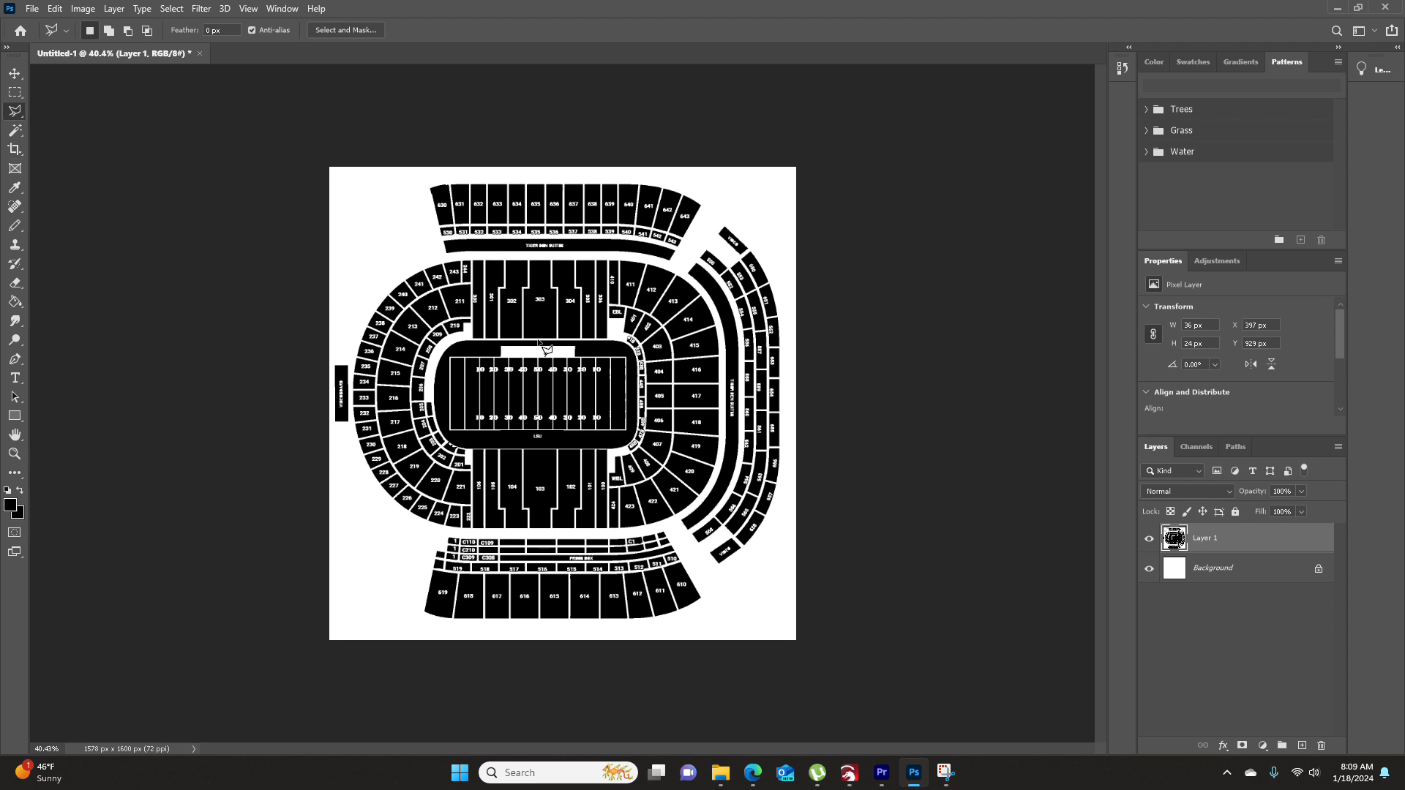
pyautogui.click(15, 91)
pyautogui.moveTo(327, 164); pyautogui.dragTo(841, 667)
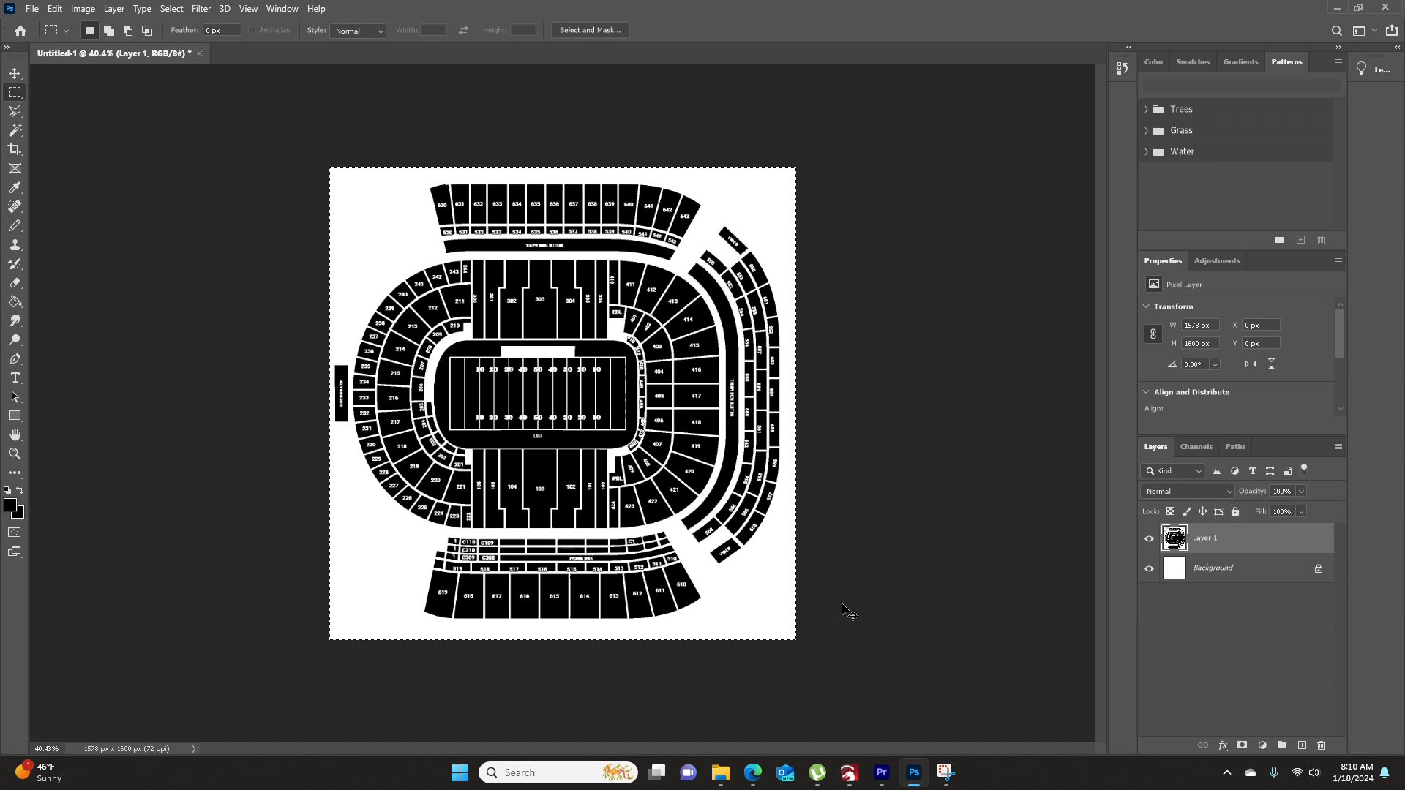
# - Switch to LightBurn and delete the existing objects from the workspace
pyautogui.click(847, 774)
pyautogui.moveTo(184, 191); pyautogui.dragTo(924, 673)
pyautogui.press('Delete')
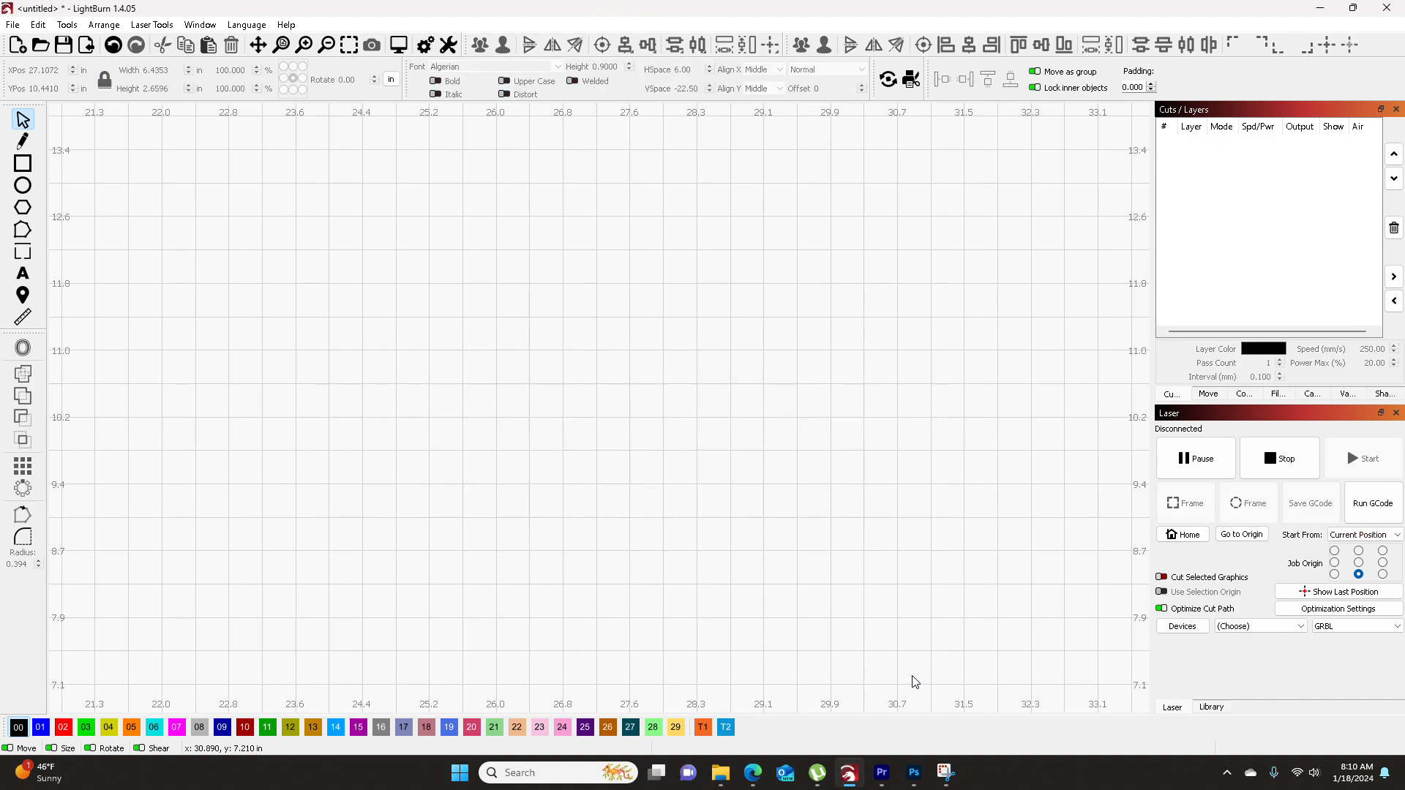
# - Paste the copied seating chart into the workspace and move it fully onto the laser bed
pyautogui.hotkey('ctrl', 'v')
pyautogui.scroll(-6, 900, 575)
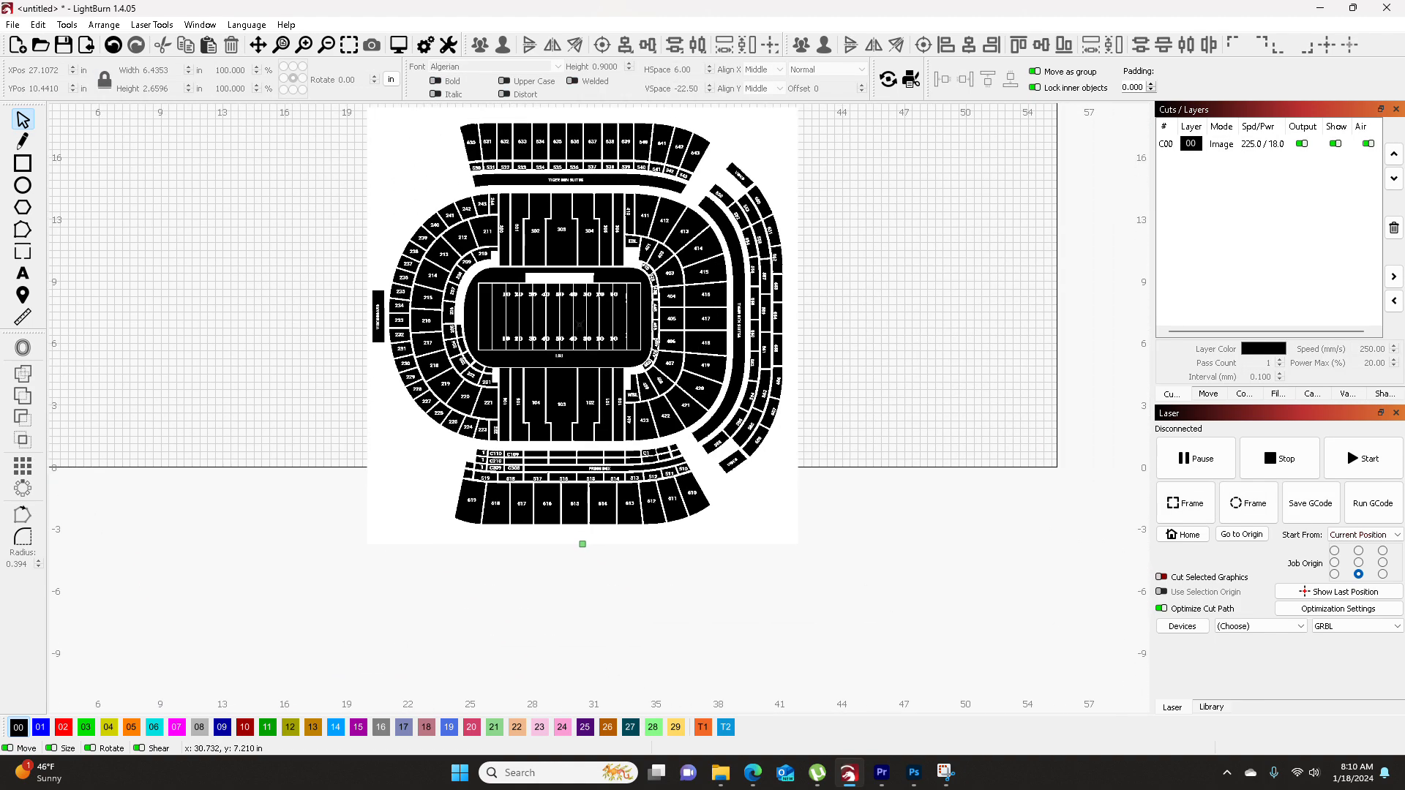
pyautogui.moveTo(579, 324); pyautogui.dragTo(595, 499)
pyautogui.moveTo(613, 570); pyautogui.dragTo(607, 483)
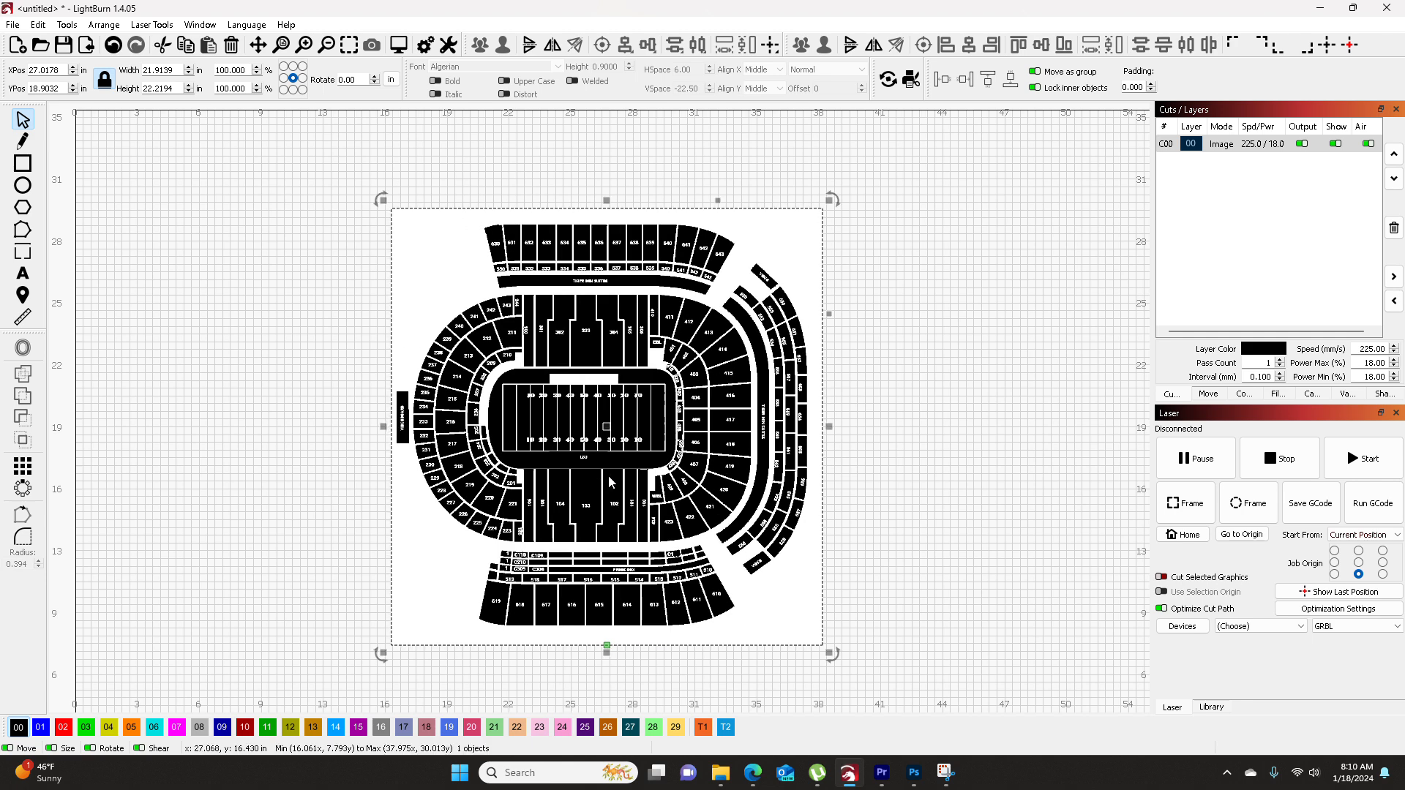
# - Open an image trace of the seating chart and examine the previewed outlines around the field, end-zone, lower and upper sections
pyautogui.rightClick(593, 340)
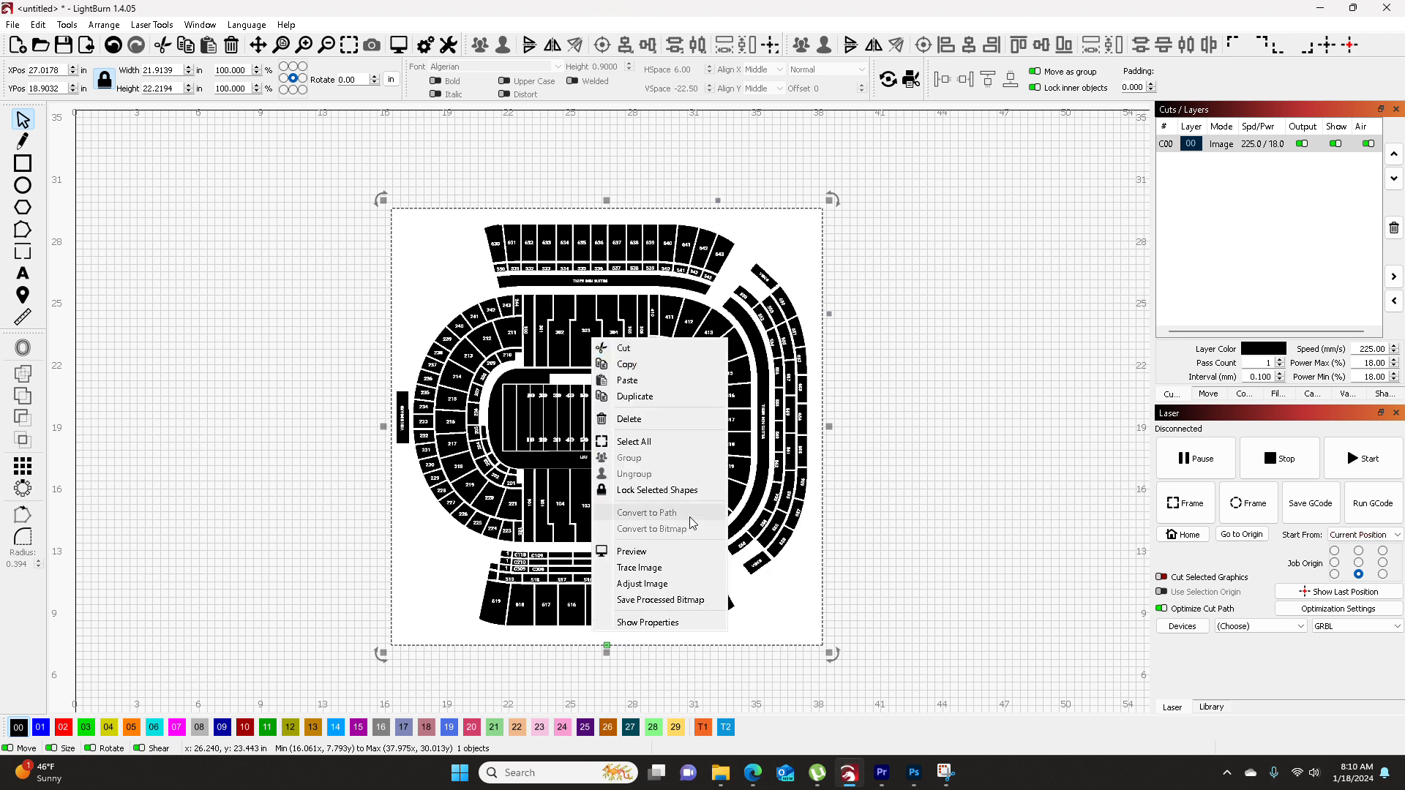
pyautogui.click(656, 568)
pyautogui.scroll(6, 644, 407)
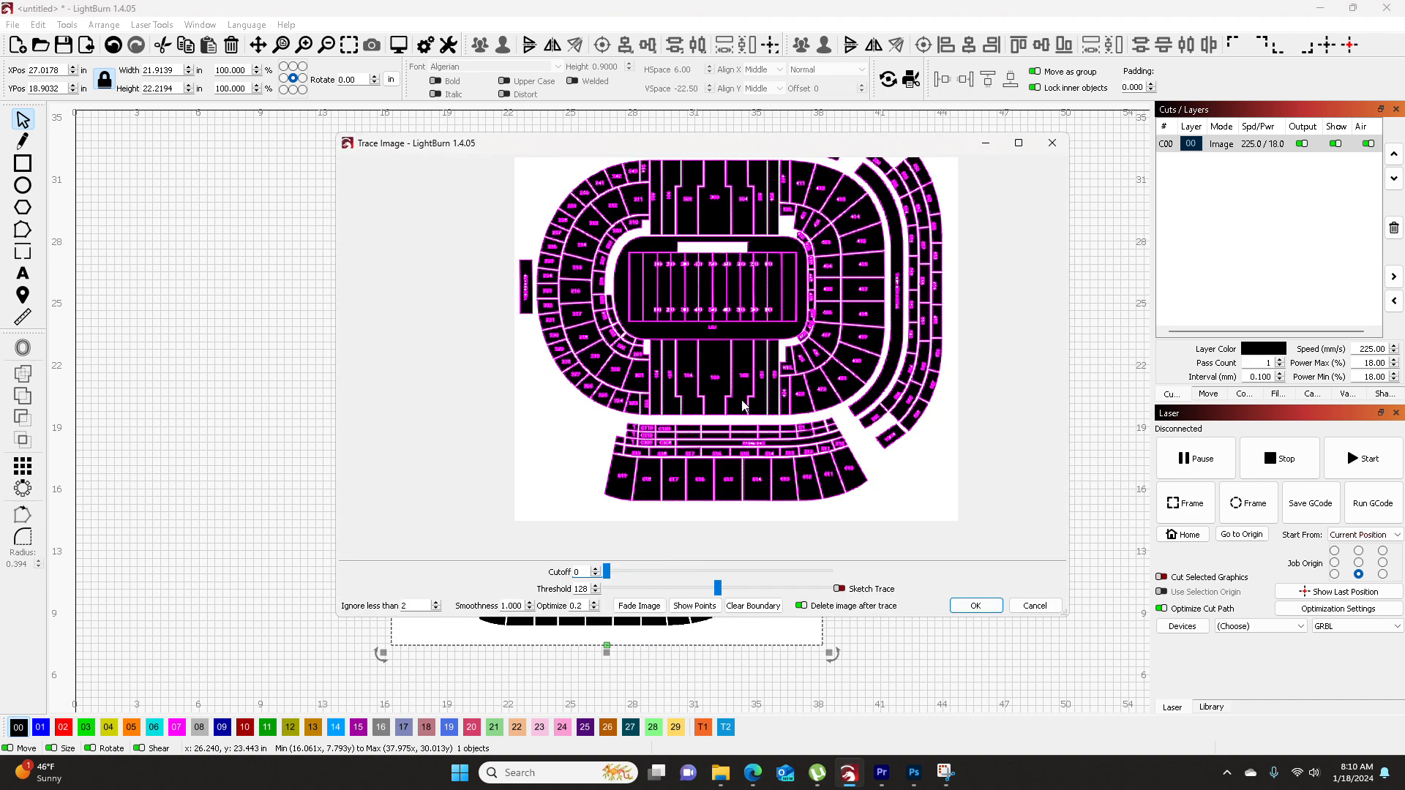
pyautogui.scroll(2, 622, 375)
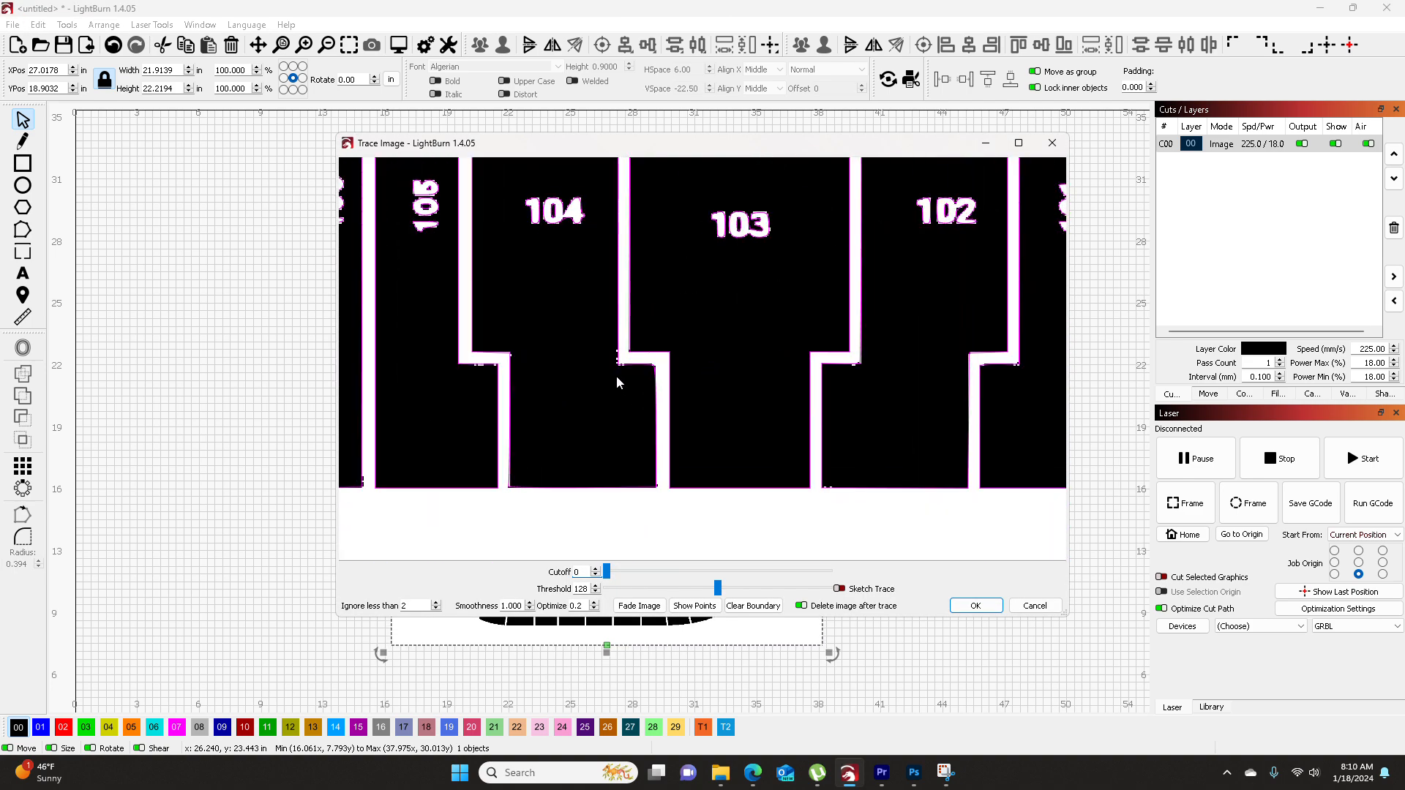
pyautogui.scroll(-6, 618, 380)
pyautogui.scroll(-3, 618, 388)
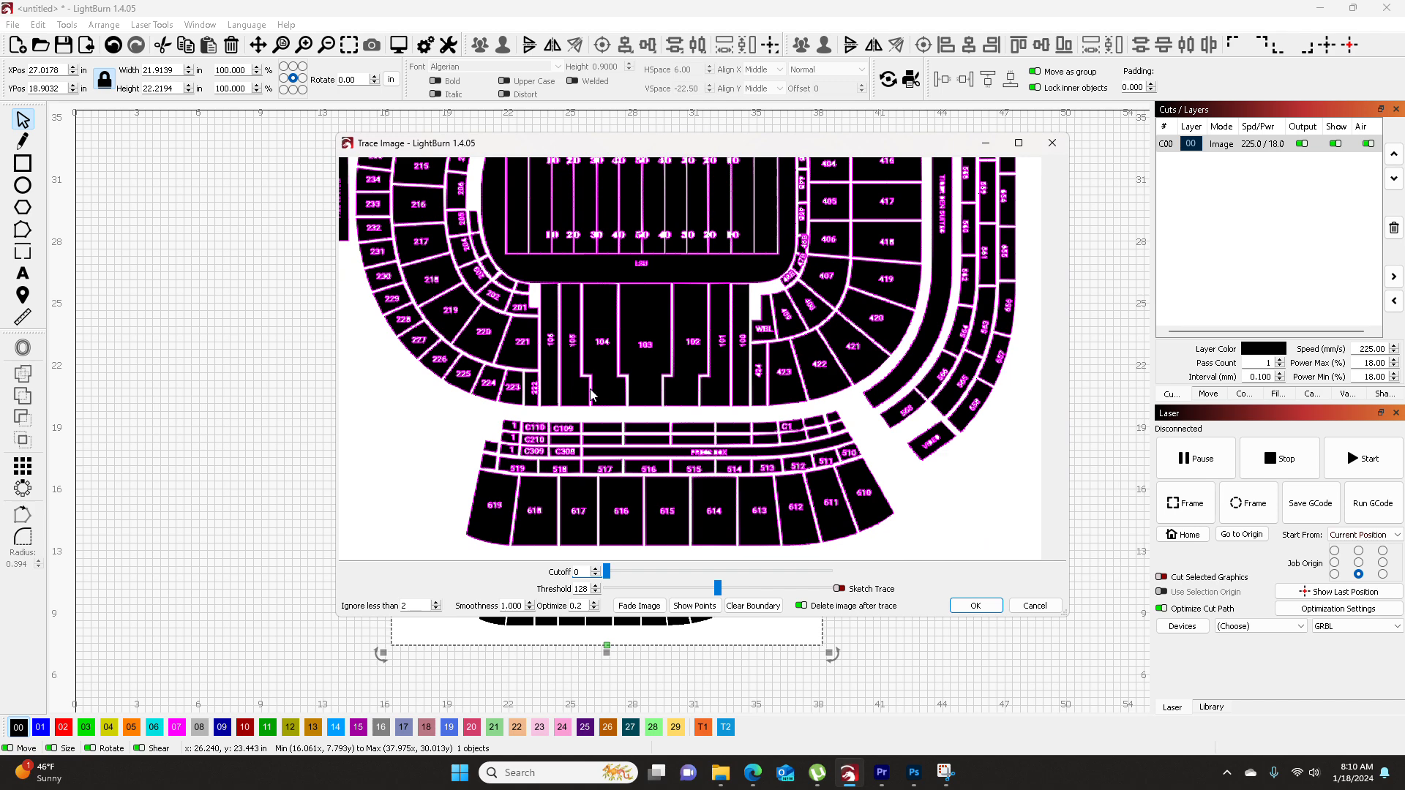
pyautogui.scroll(-2, 436, 461)
pyautogui.scroll(6, 762, 434)
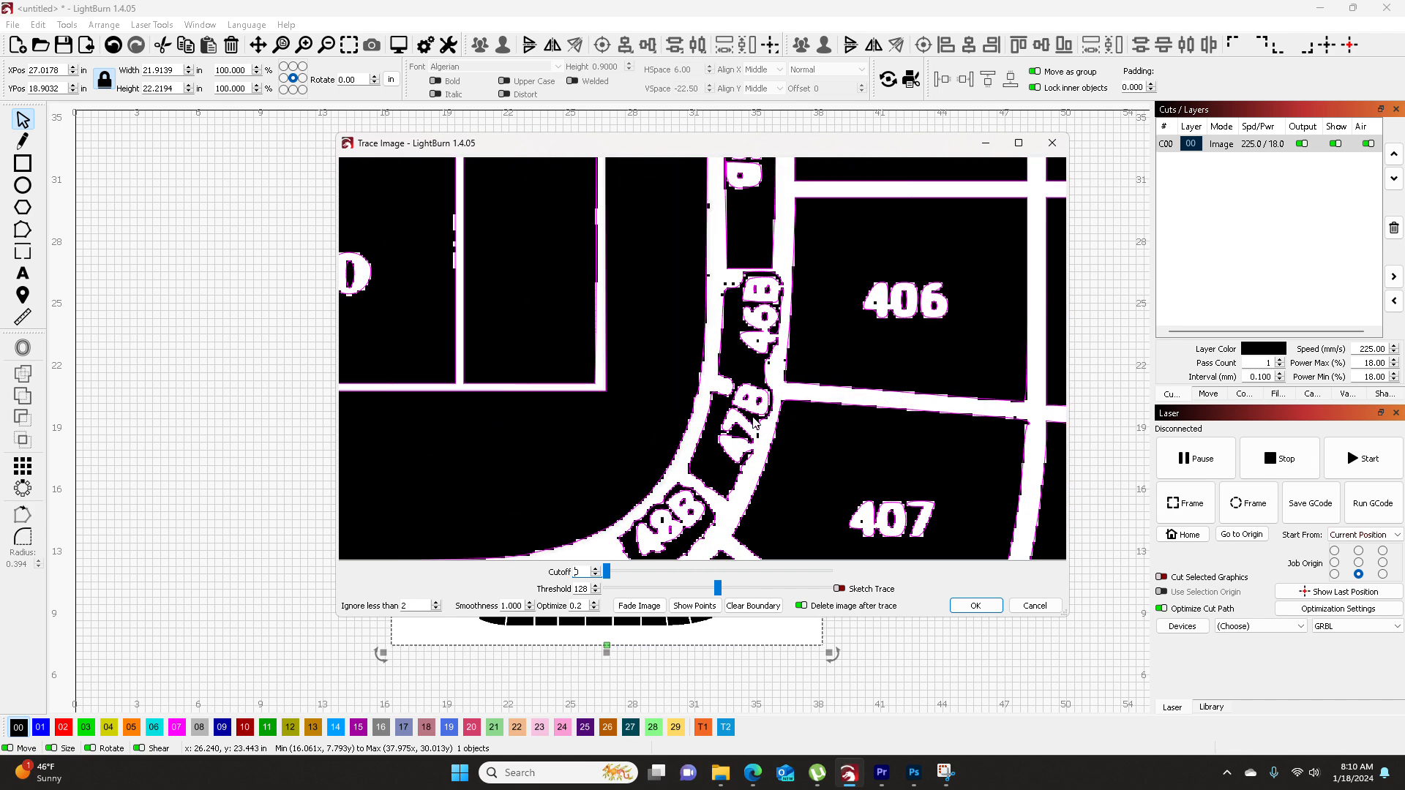
pyautogui.scroll(-4, 754, 423)
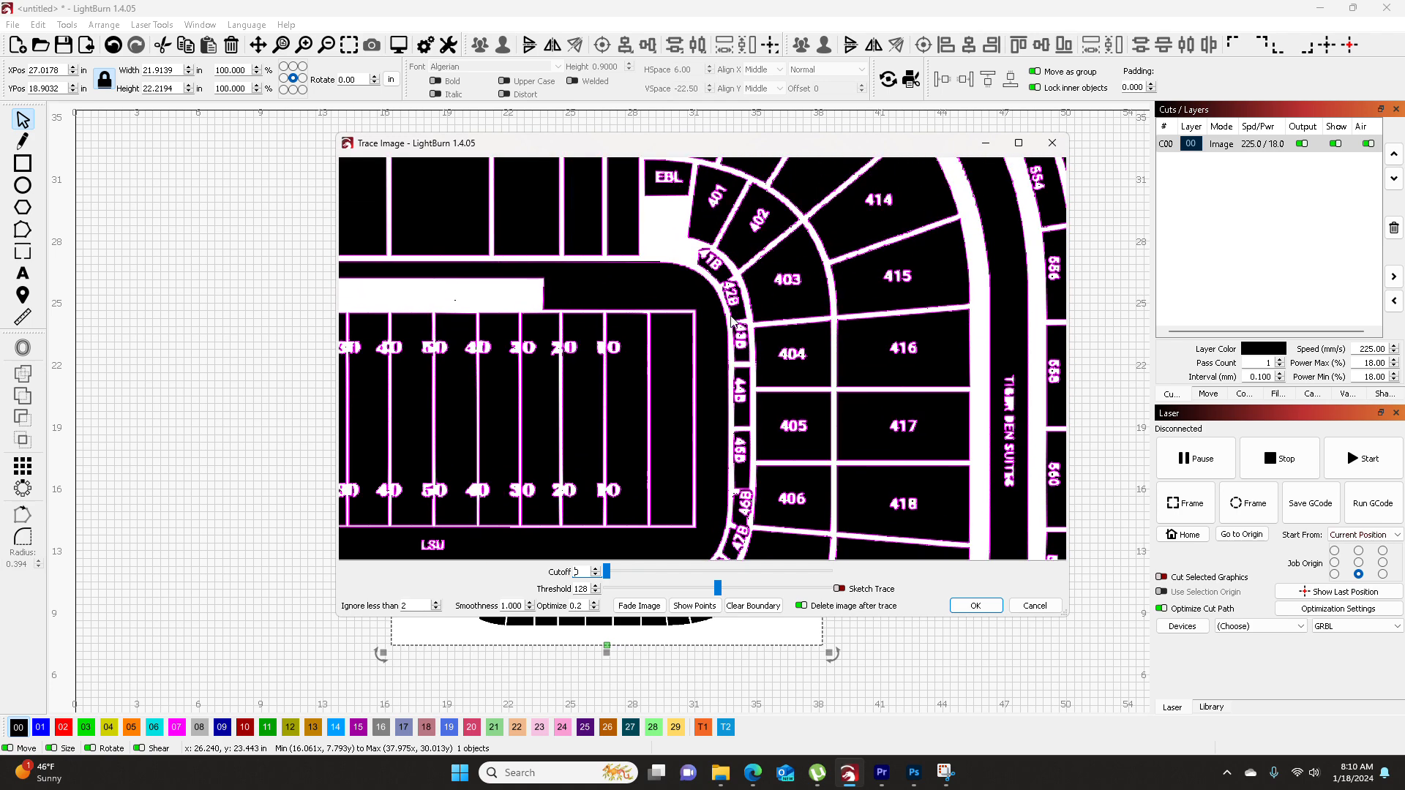
pyautogui.scroll(-3, 743, 362)
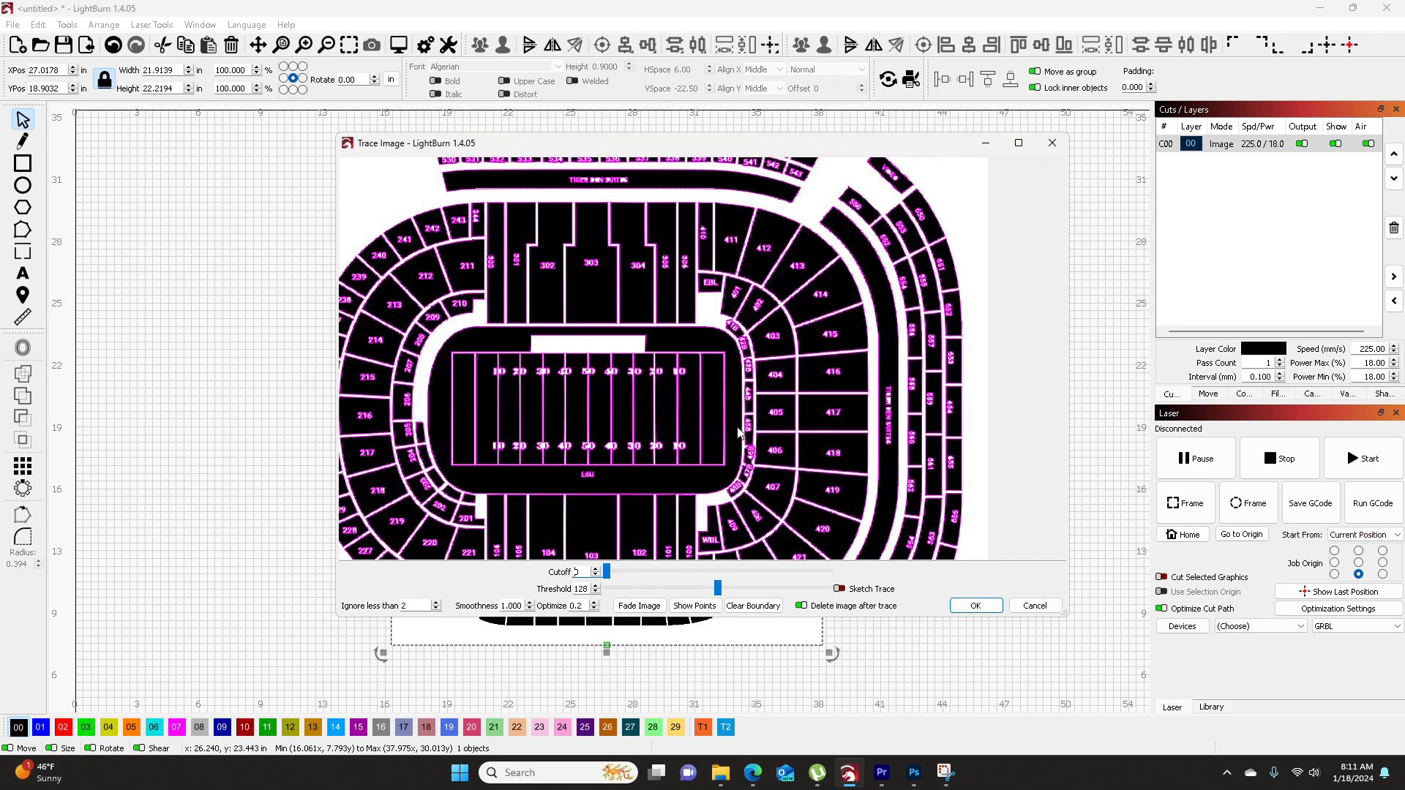
pyautogui.scroll(-3, 728, 409)
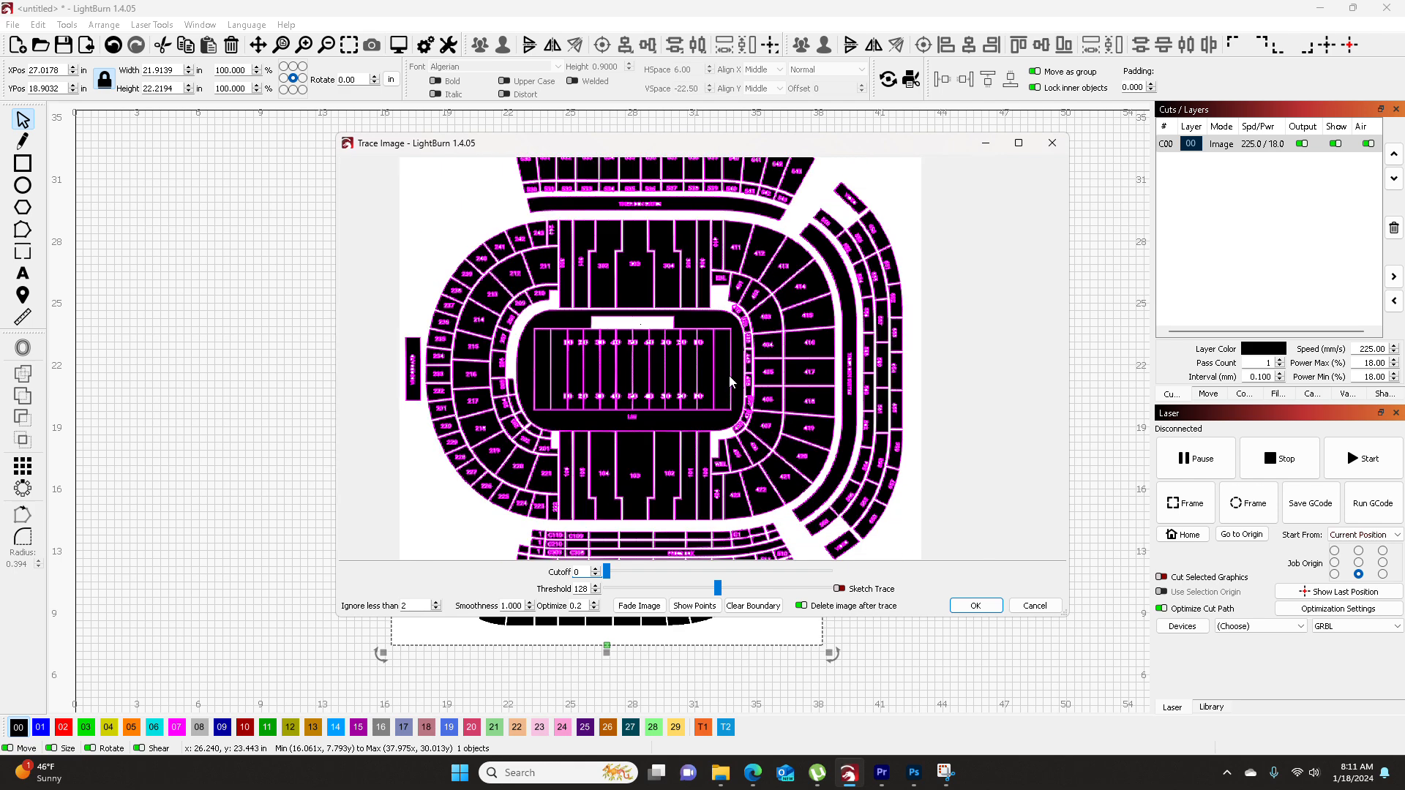
pyautogui.scroll(-3, 717, 396)
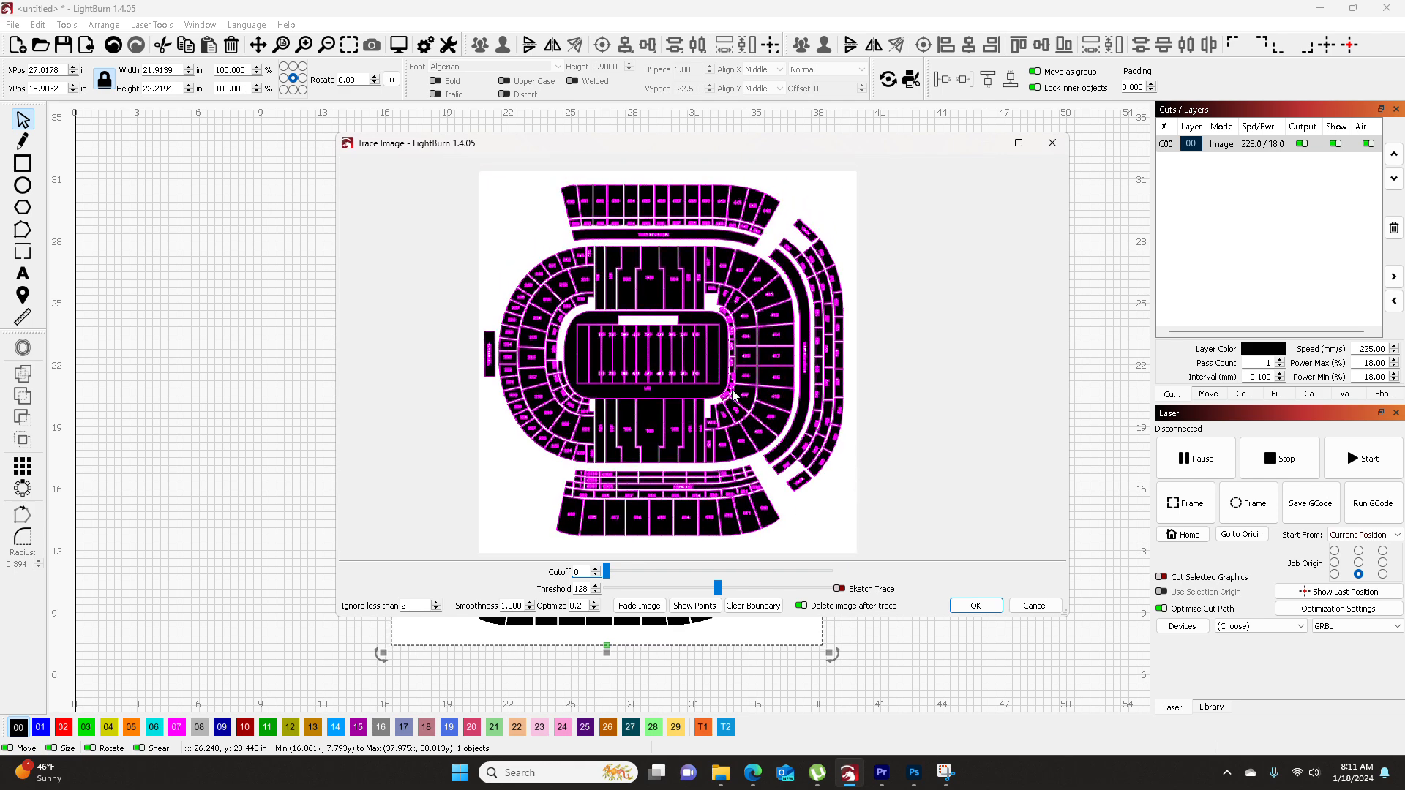
pyautogui.scroll(6, 725, 329)
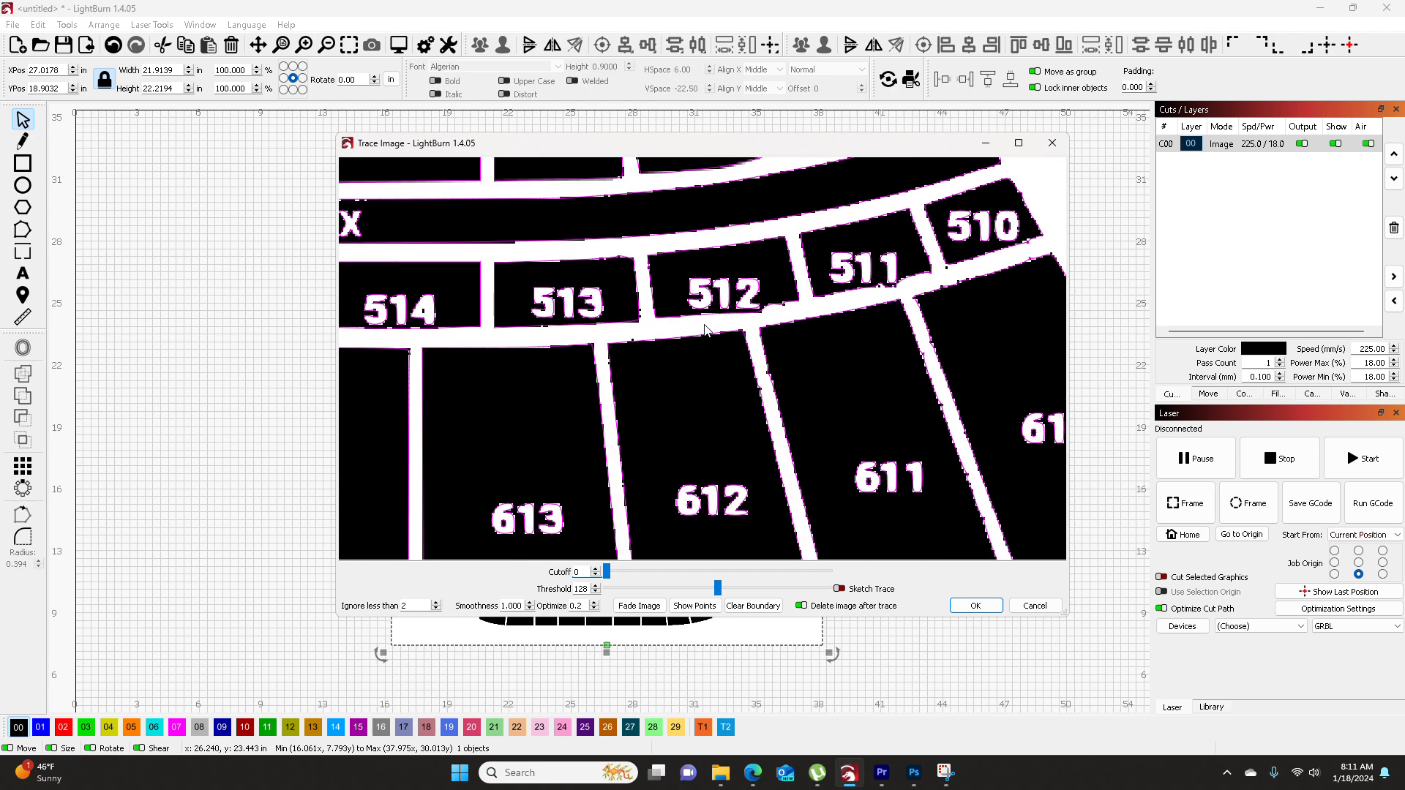
pyautogui.moveTo(728, 318); pyautogui.dragTo(729, 341)
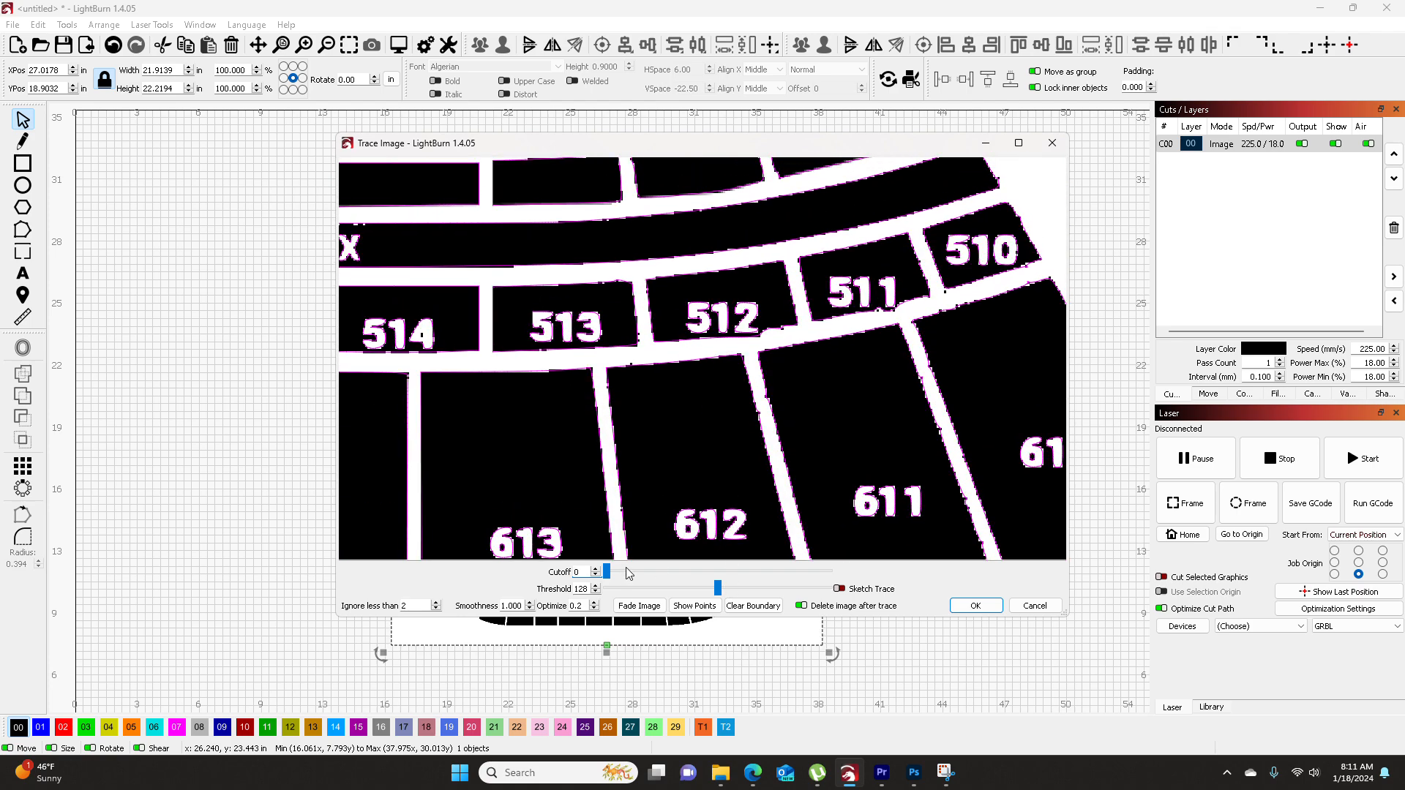
# - Try tracing the seating chart with a higher smoothness and a lower threshold
pyautogui.click(529, 603)
pyautogui.click(530, 603)
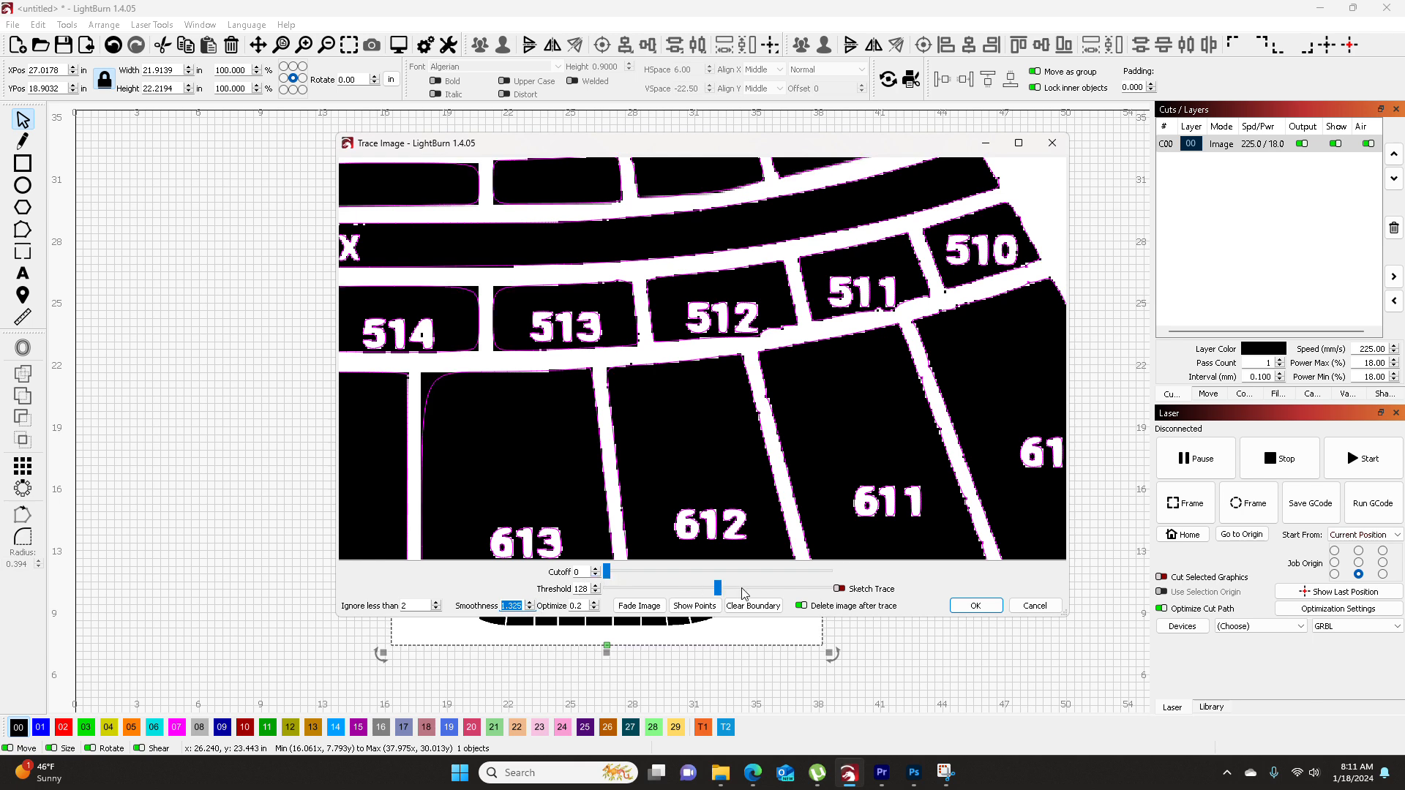
pyautogui.moveTo(607, 574)
pyautogui.mouseDown()
pyautogui.moveTo(621, 575)
pyautogui.moveTo(598, 574)
pyautogui.mouseUp()
pyautogui.moveTo(717, 588)
pyautogui.mouseDown()
pyautogui.moveTo(748, 587)
pyautogui.moveTo(625, 589)
pyautogui.moveTo(695, 590)
pyautogui.mouseUp()
pyautogui.click(979, 607)
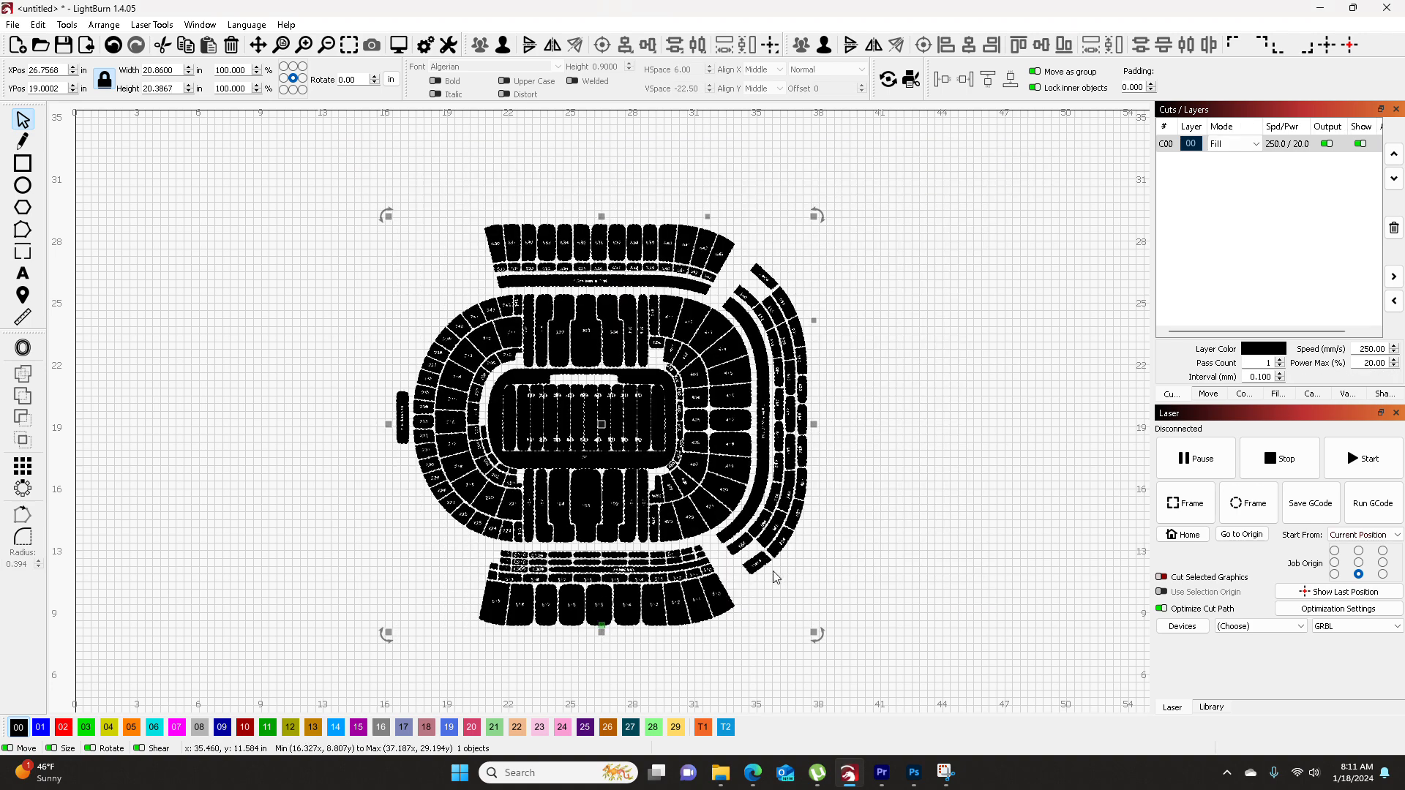
# - Switch layer C00 of the smoothed trace to Line mode and inspect the section outlines
pyautogui.click(1239, 150)
pyautogui.click(1229, 157)
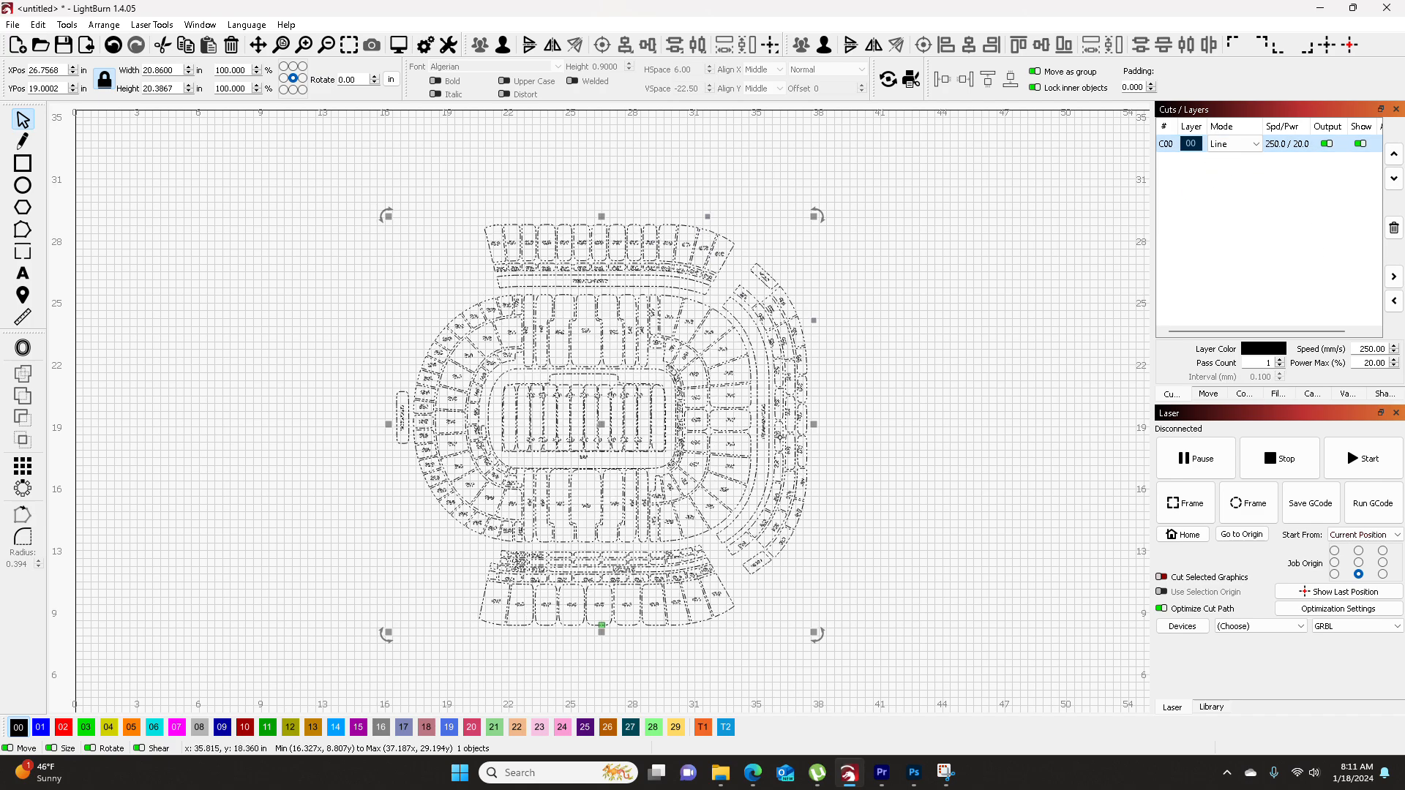
pyautogui.click(829, 516)
pyautogui.scroll(4, 598, 468)
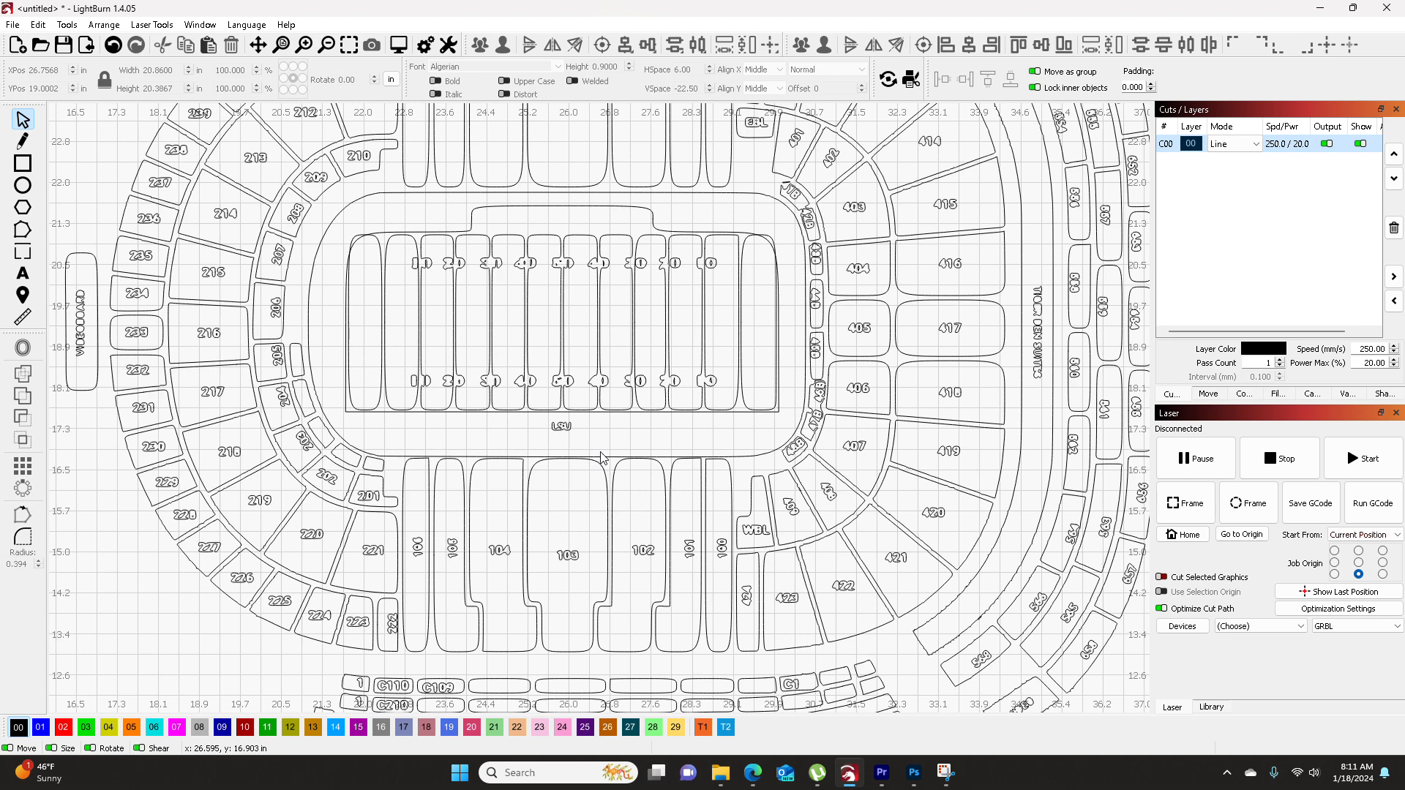
pyautogui.scroll(-1, 622, 437)
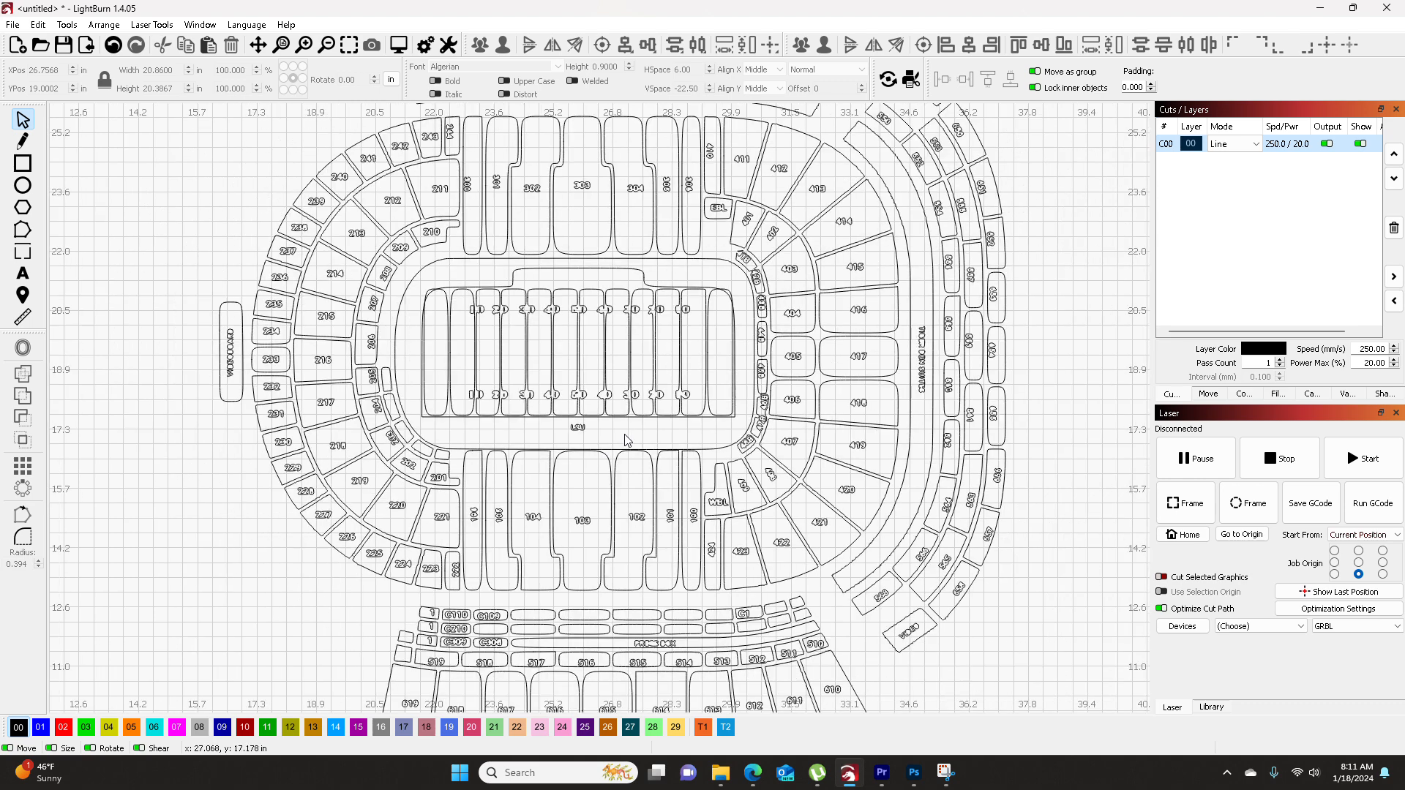
# - Undo the smoothed trace to bring back the seating chart image
pyautogui.hotkey('ctrl', 'z')
pyautogui.hotkey('ctrl', 'z')
pyautogui.hotkey('ctrl', 'z')
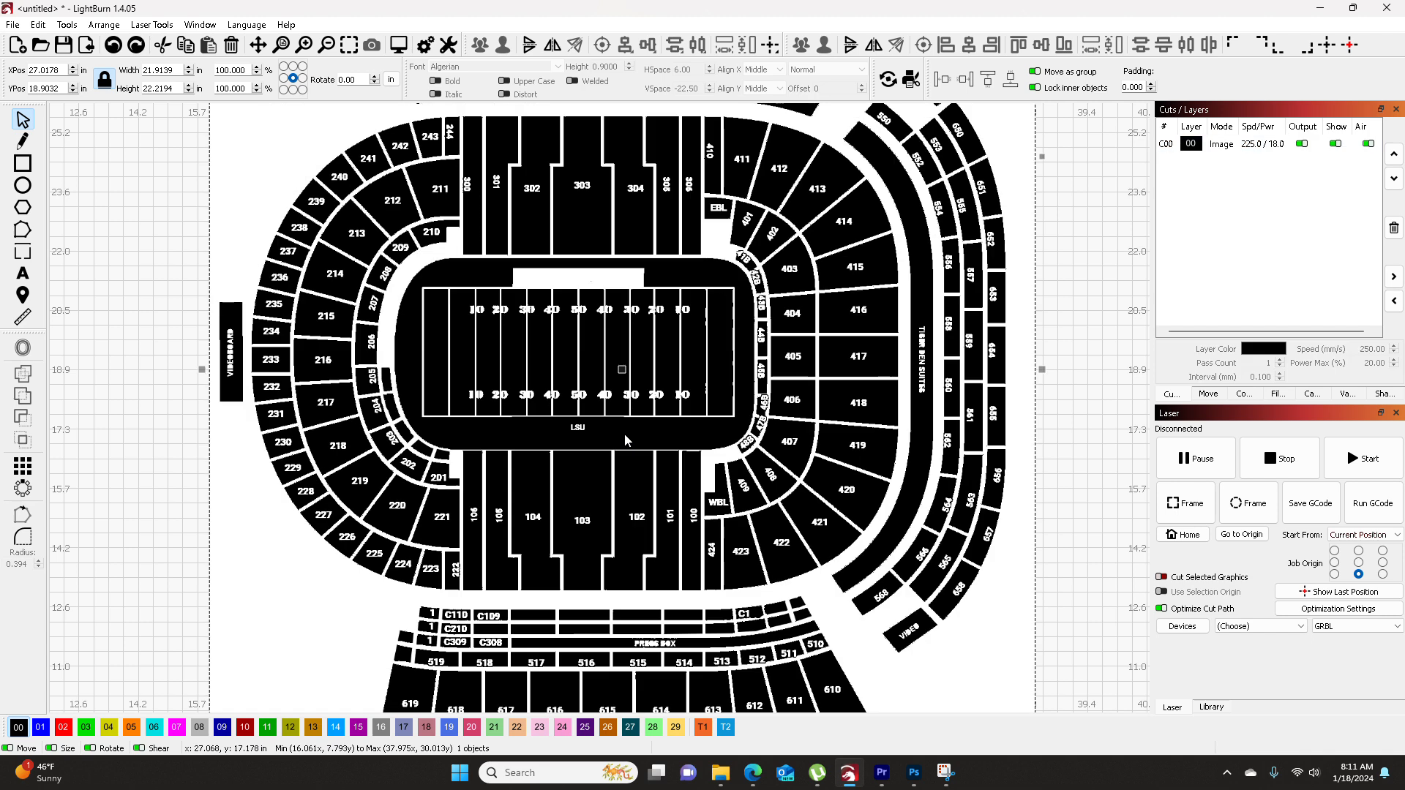
# - Trace the seating chart with smoothness 1.000, cutoff 0 and threshold 128, deleting the source image, and set layer C00 to Line mode
pyautogui.rightClick(570, 433)
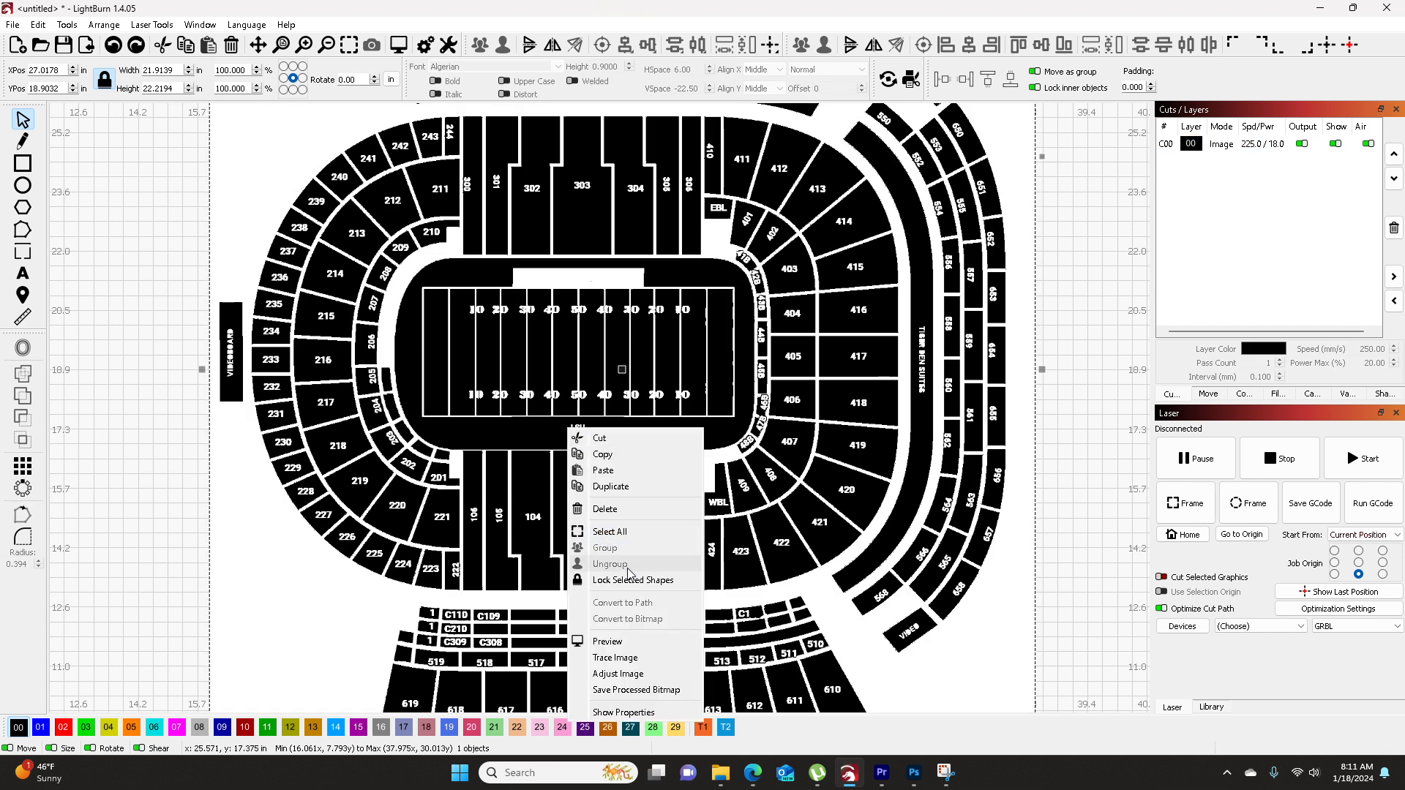
pyautogui.click(617, 658)
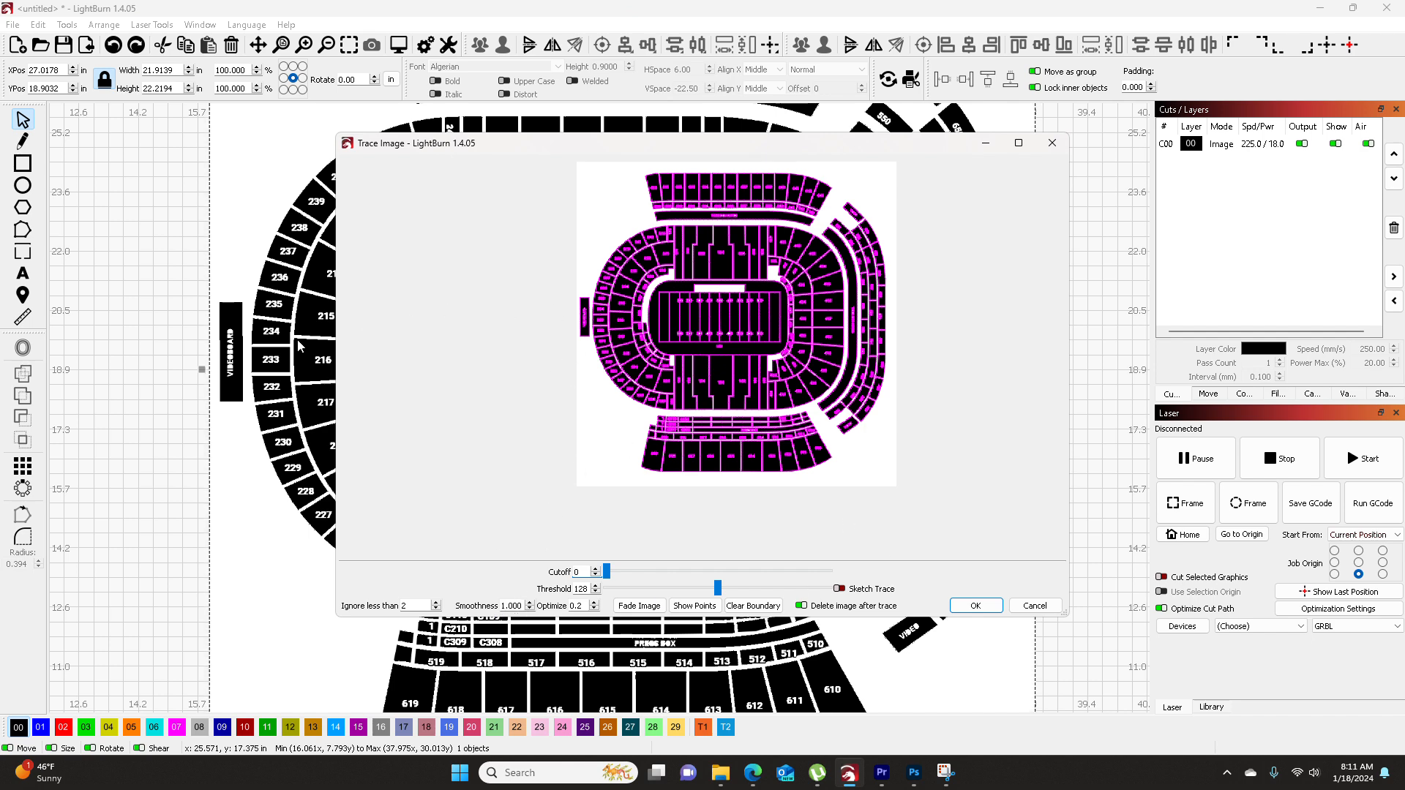
pyautogui.click(975, 606)
pyautogui.click(1248, 145)
pyautogui.click(1248, 145)
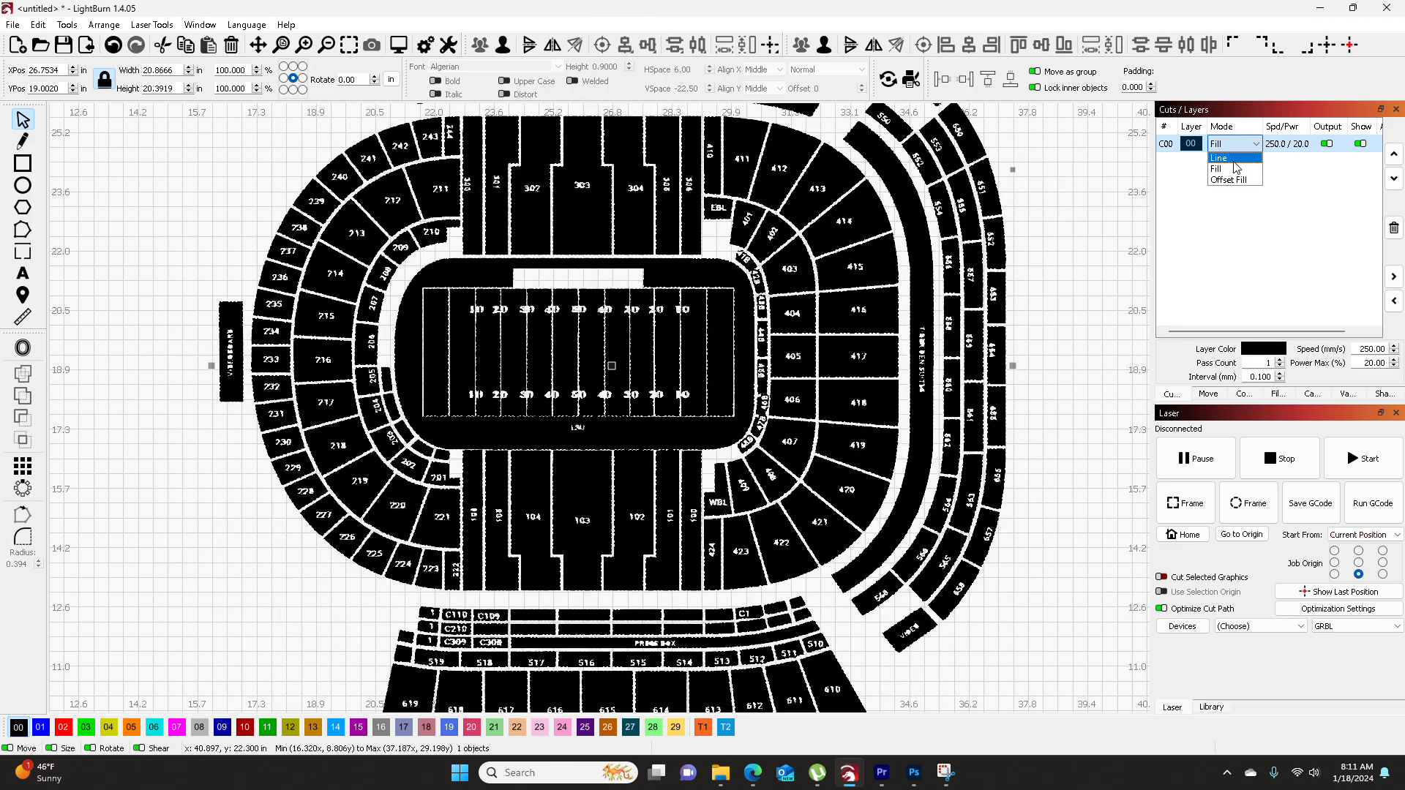
pyautogui.click(1229, 156)
# - Examine the traced section outlines and numbers across the whole stadium
pyautogui.scroll(5, 855, 377)
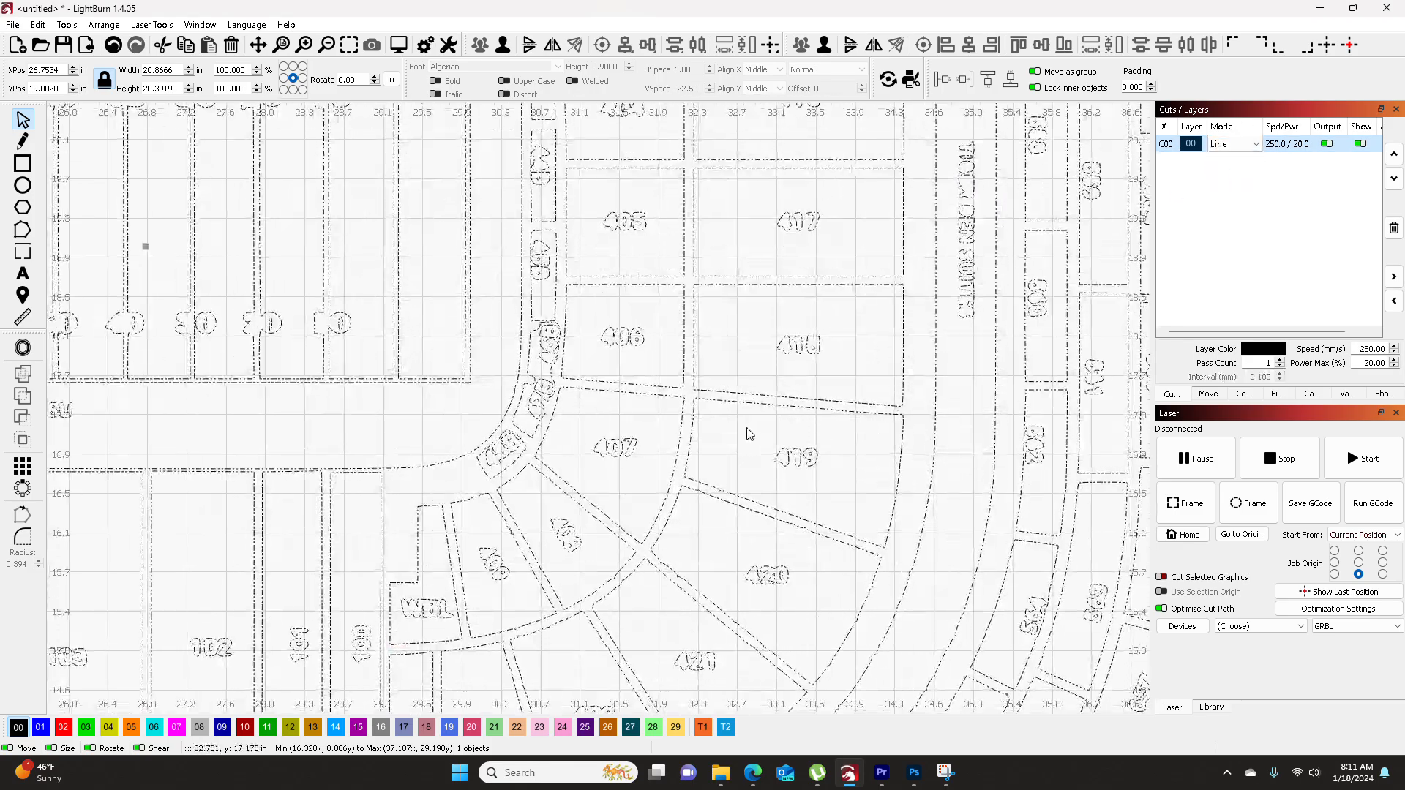
pyautogui.scroll(-5, 756, 439)
pyautogui.scroll(-4, 754, 439)
pyautogui.scroll(4, 647, 406)
pyautogui.moveTo(653, 401); pyautogui.dragTo(641, 323)
pyautogui.scroll(-3, 641, 330)
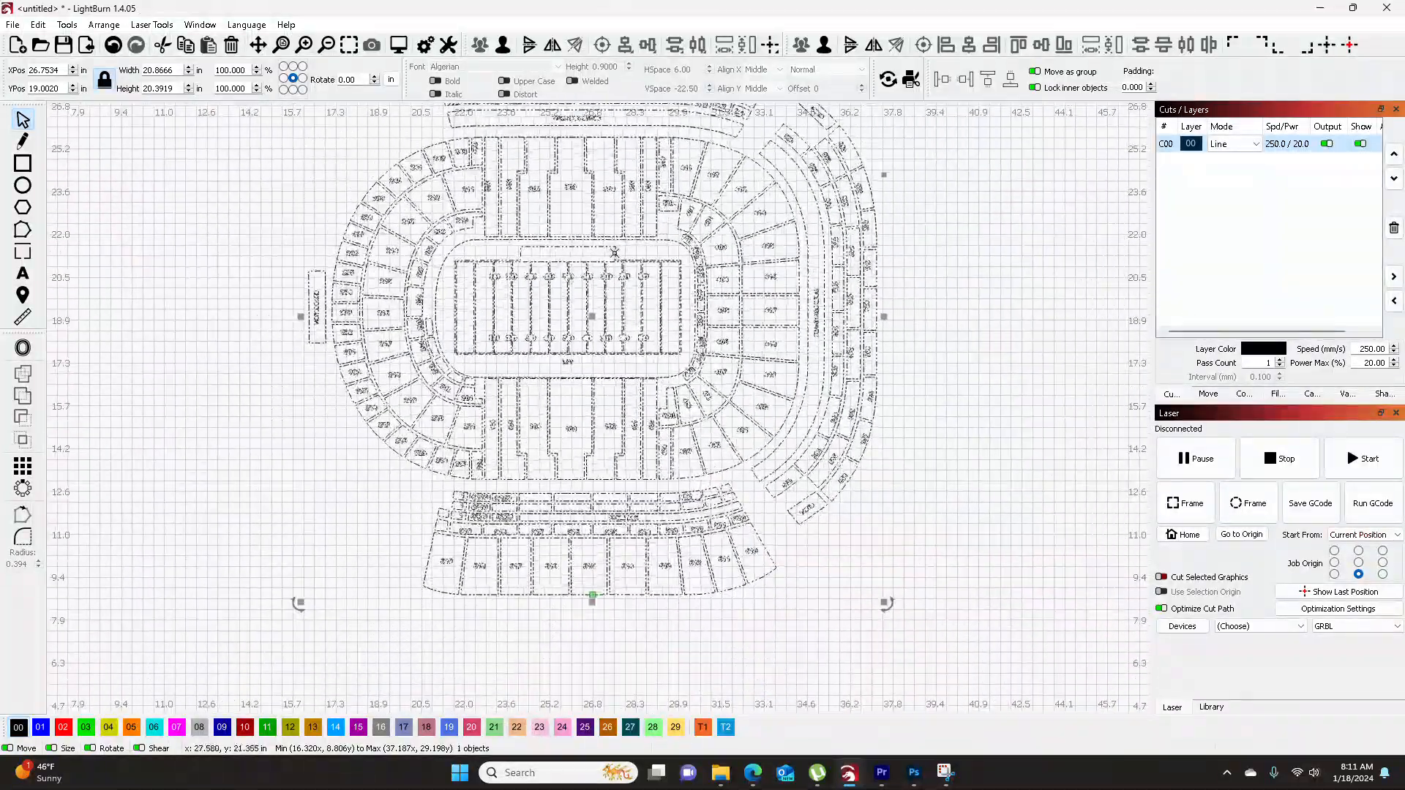
pyautogui.scroll(-2, 612, 255)
pyautogui.moveTo(613, 256); pyautogui.dragTo(601, 305)
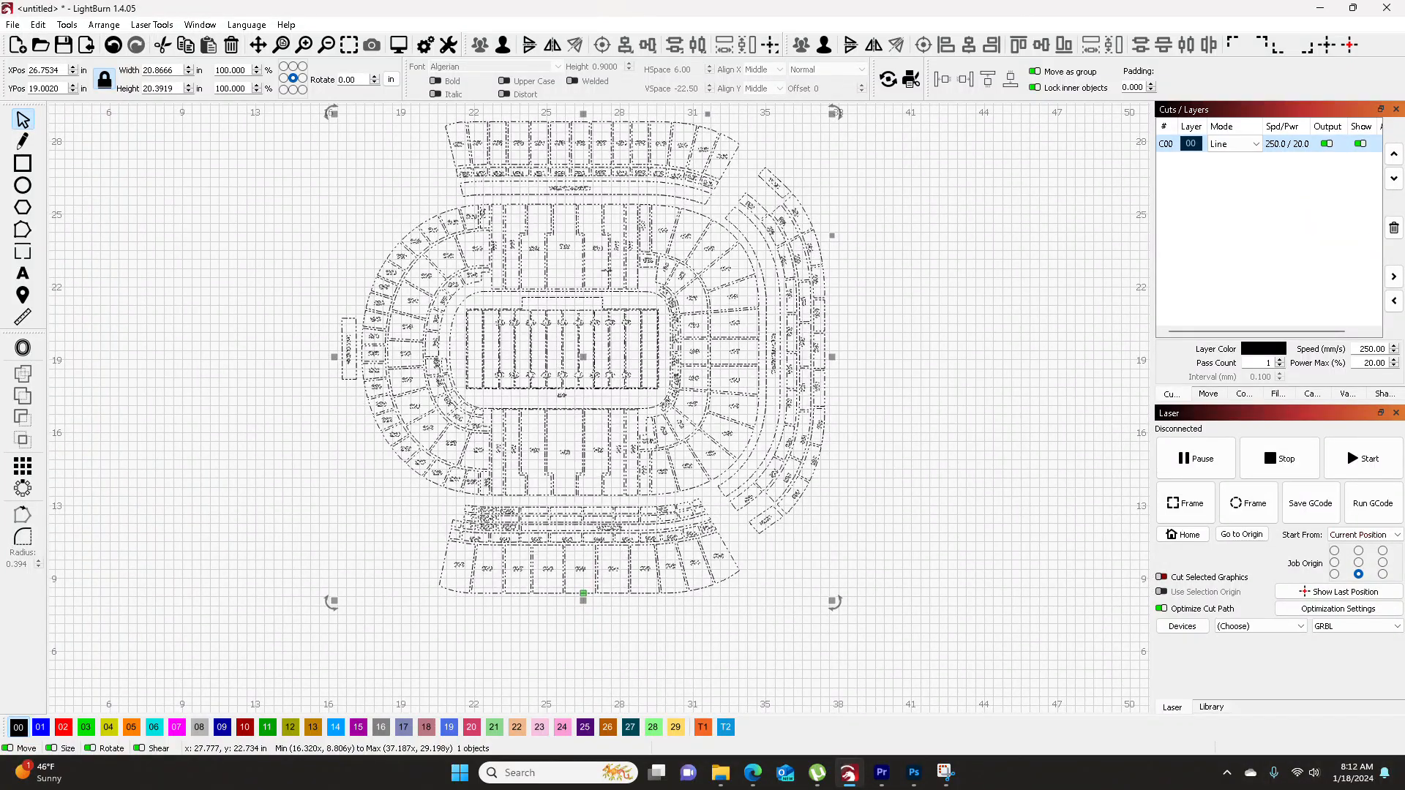
# - Ungroup the traced seating chart into separate shapes and clear the selection
pyautogui.rightClick(608, 276)
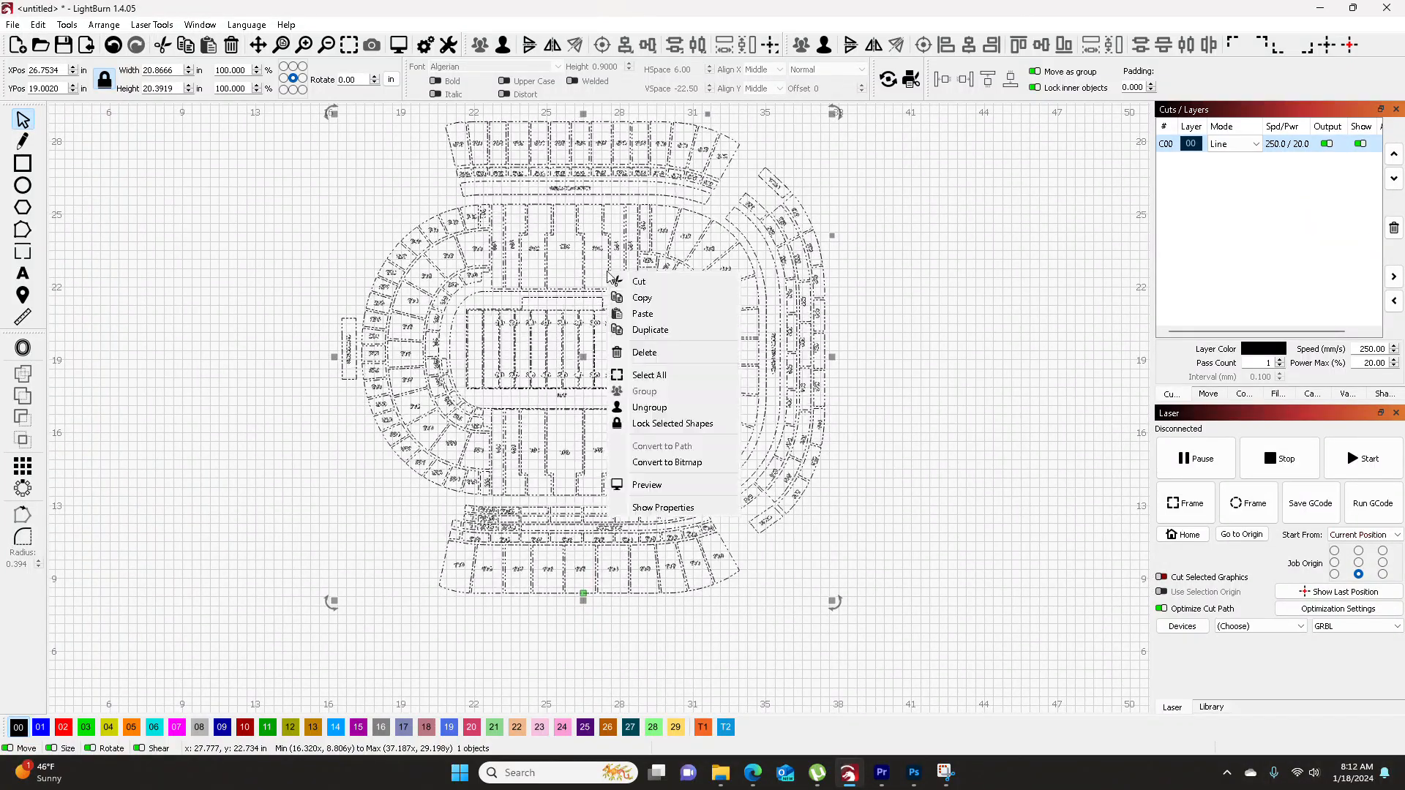
pyautogui.click(649, 408)
pyautogui.click(950, 345)
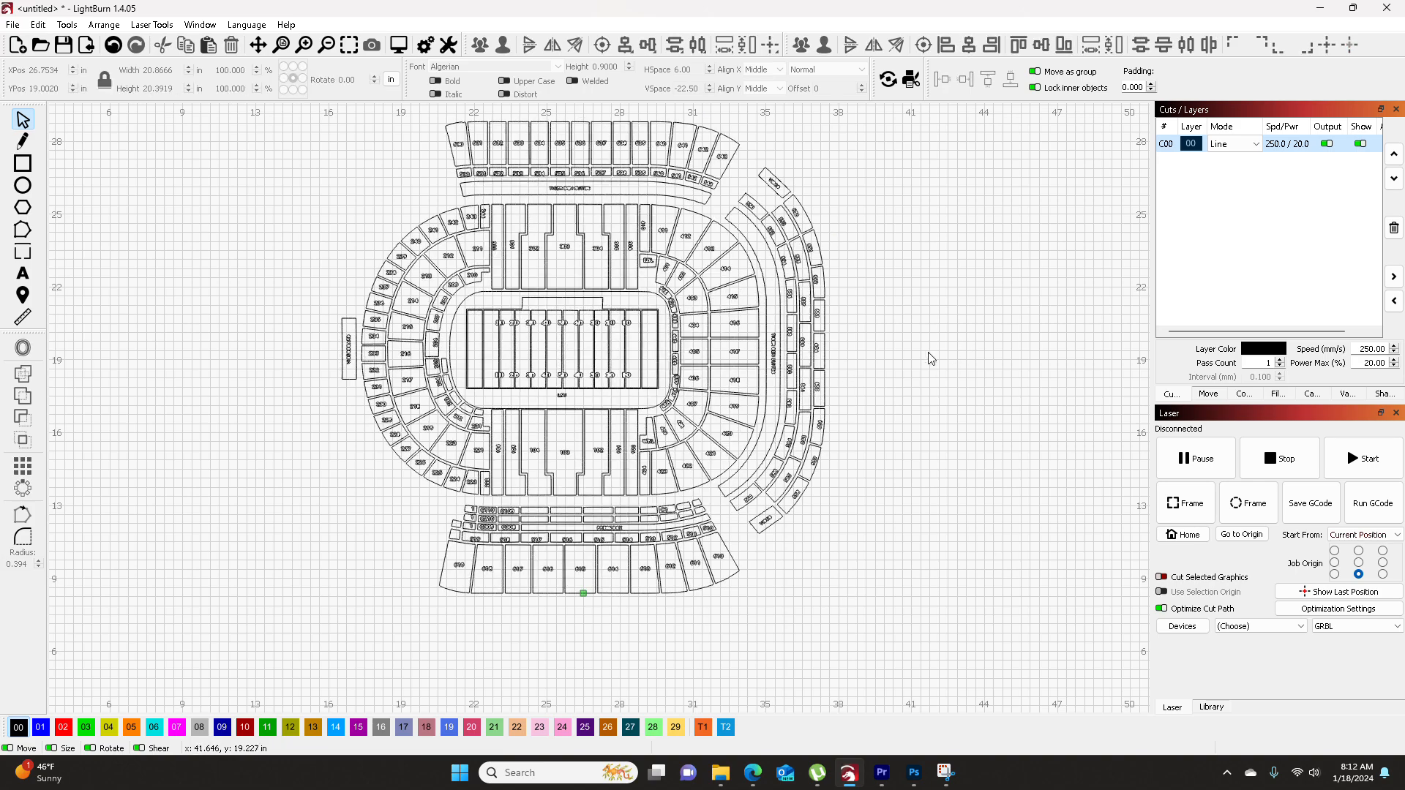
pyautogui.click(594, 452)
pyautogui.scroll(5, 599, 452)
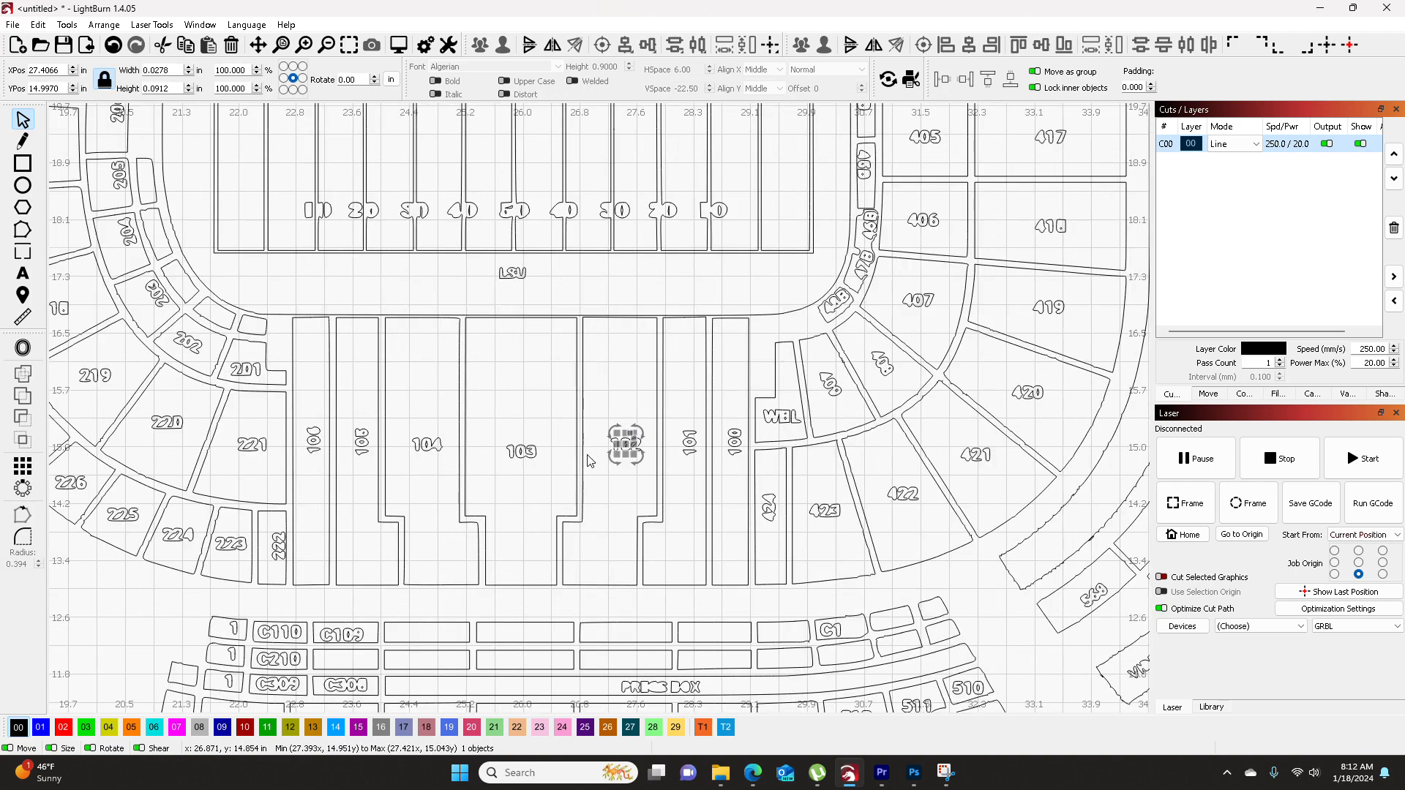
pyautogui.scroll(-4, 603, 437)
pyautogui.moveTo(609, 437); pyautogui.dragTo(649, 419)
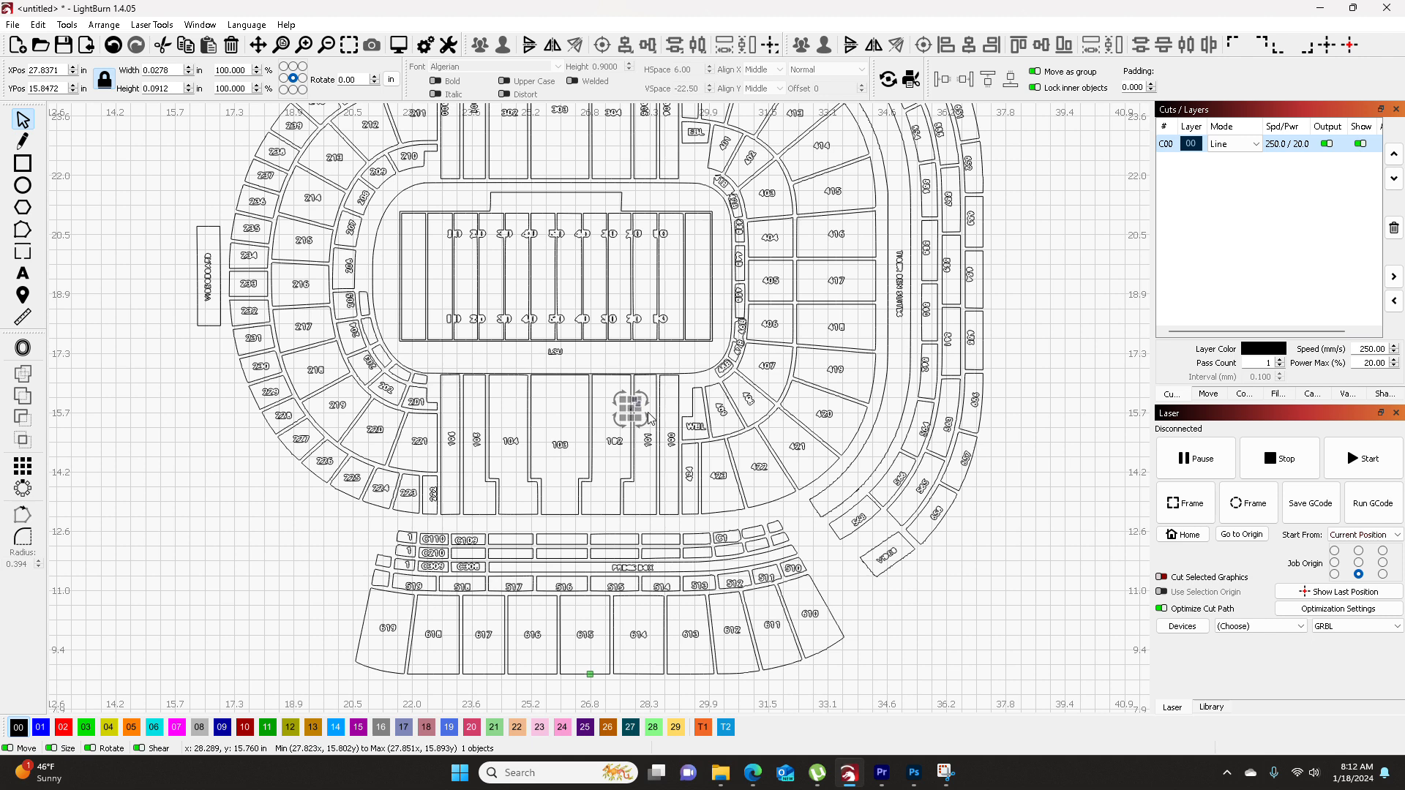
pyautogui.hotkey('ctrl', 'z')
# - Delete the number outlines inside sections 630 to 643 and sections 530 to 536, keeping the section borders
pyautogui.moveTo(612, 324); pyautogui.dragTo(570, 550)
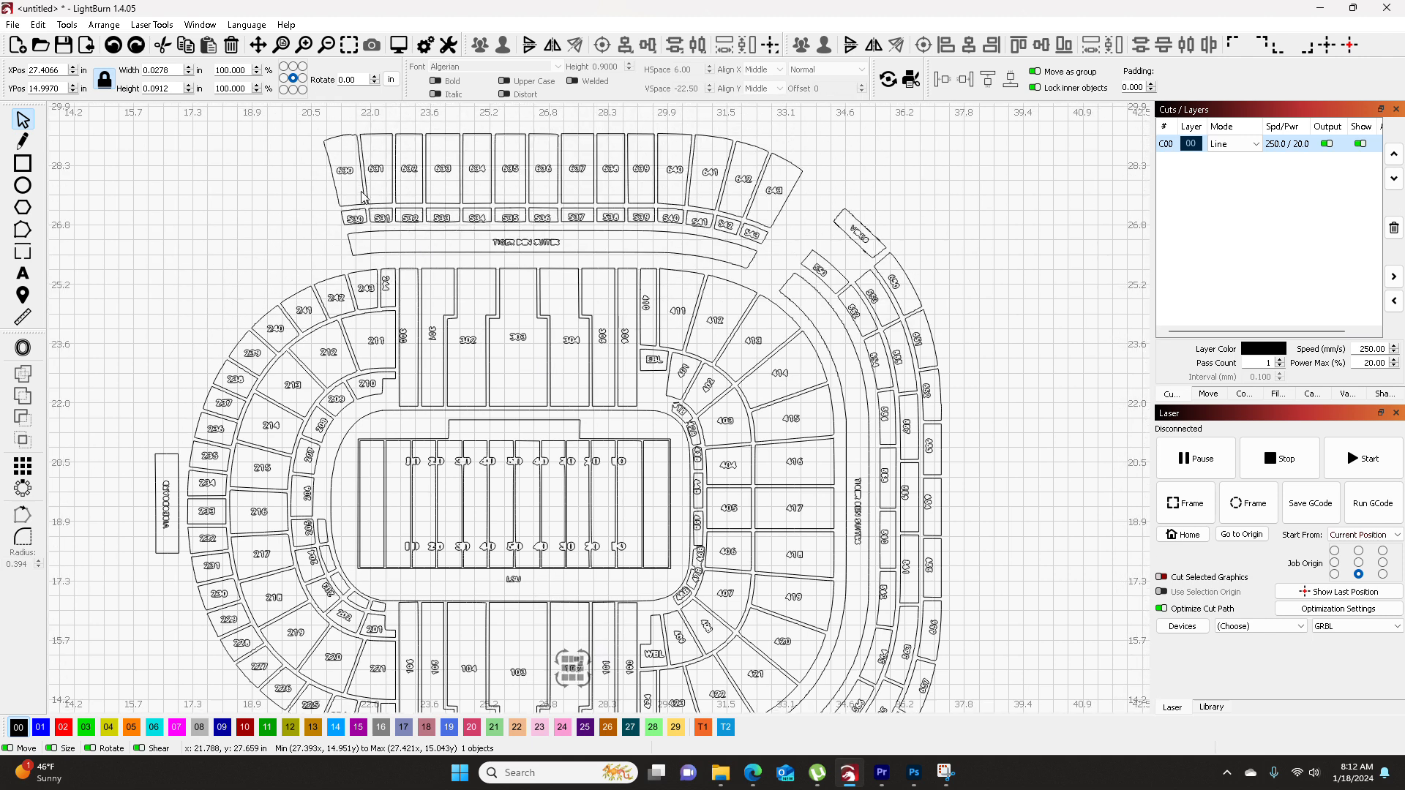
pyautogui.moveTo(297, 149); pyautogui.dragTo(816, 207)
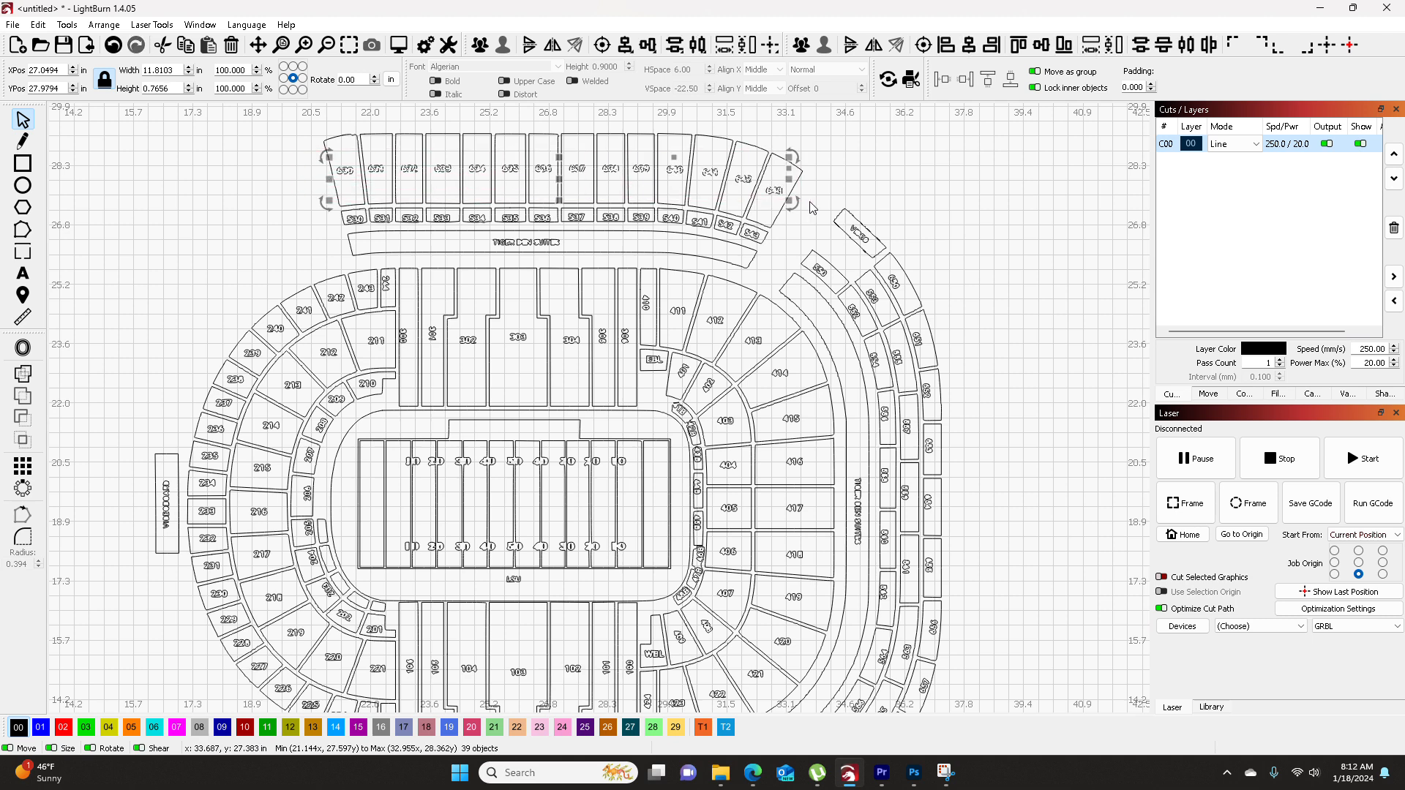
pyautogui.scroll(4, 343, 207)
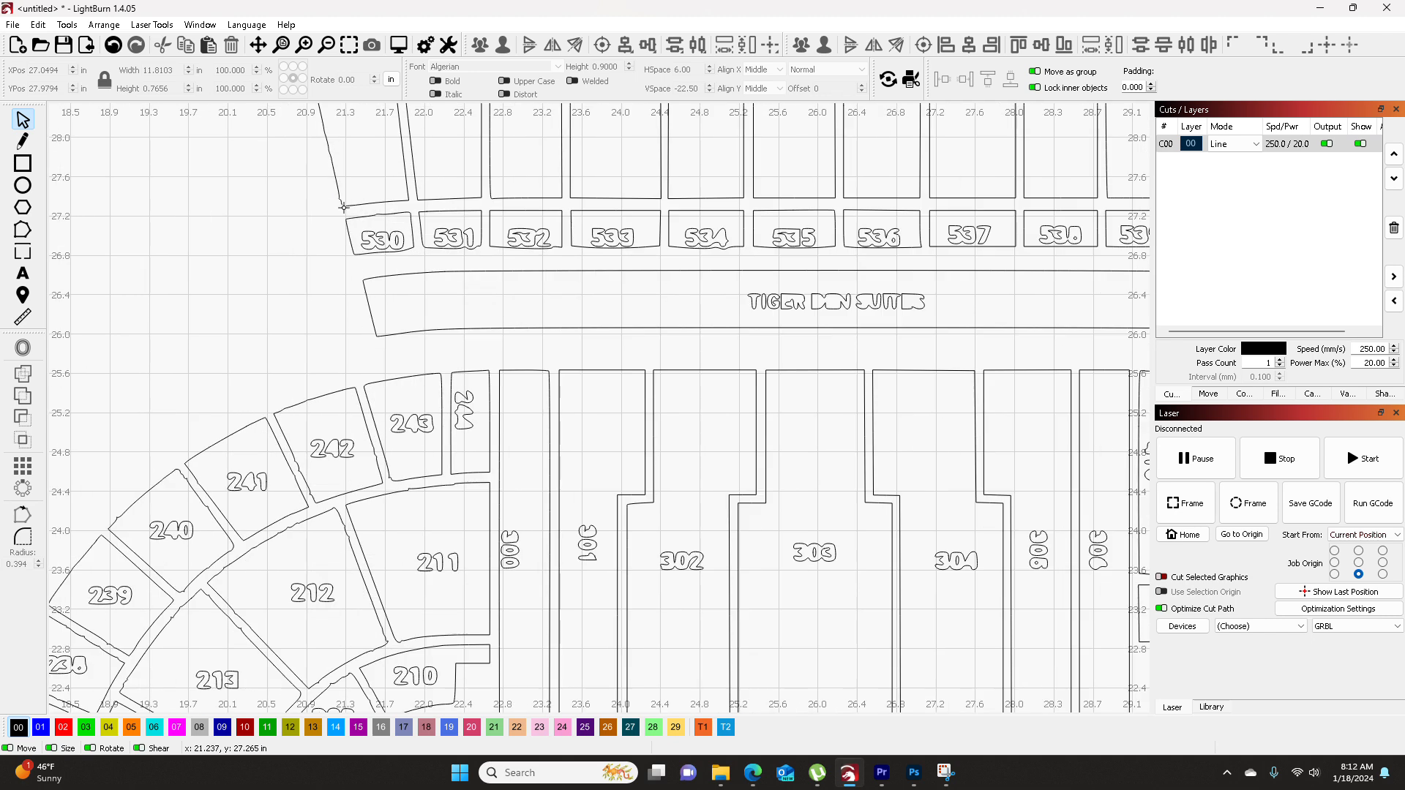
pyautogui.moveTo(333, 225); pyautogui.dragTo(911, 267)
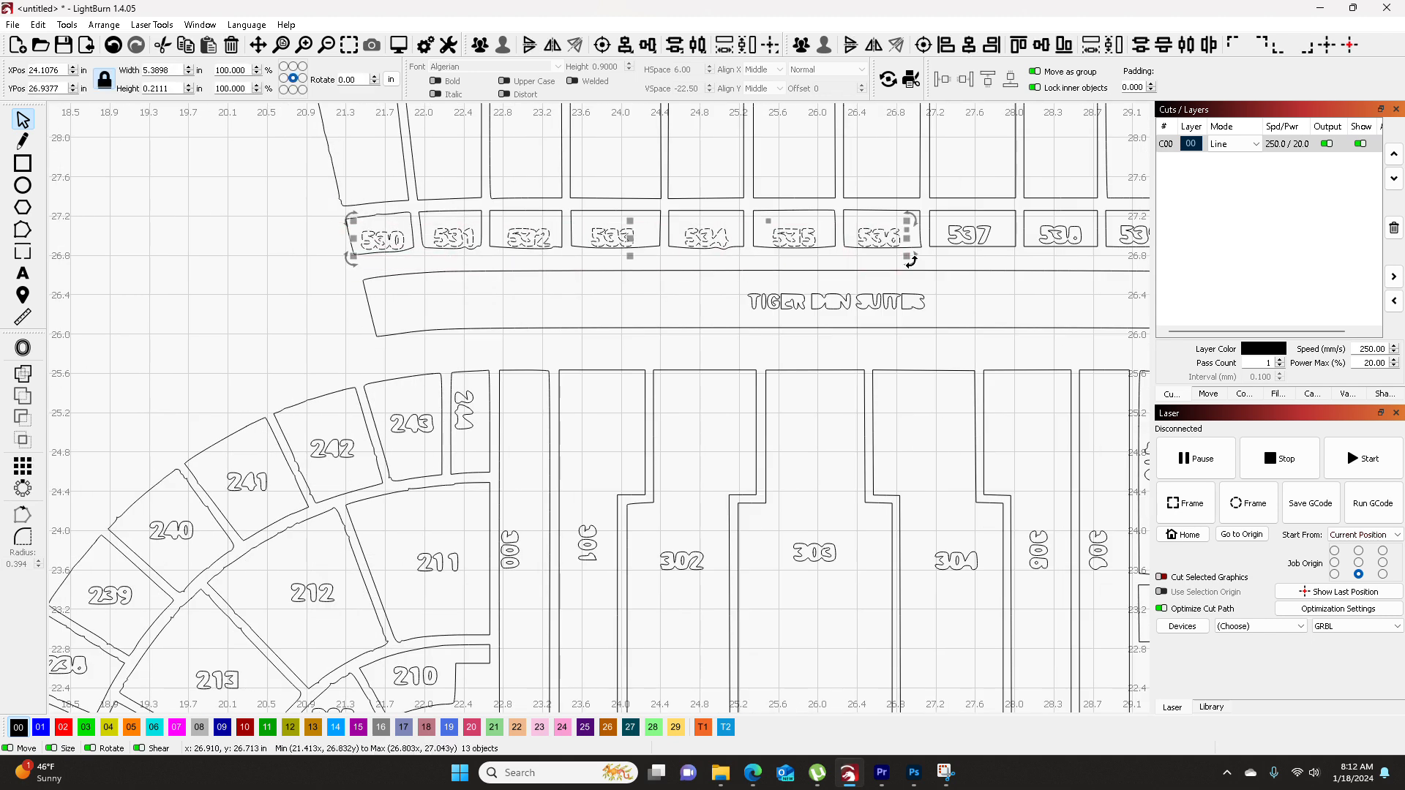
pyautogui.press('Delete')
# - Delete the number outlines inside sections 537 to 541 while keeping the border of section 541
pyautogui.moveTo(1056, 300); pyautogui.dragTo(437, 280)
pyautogui.moveTo(333, 205); pyautogui.dragTo(730, 260)
pyautogui.press('Delete')
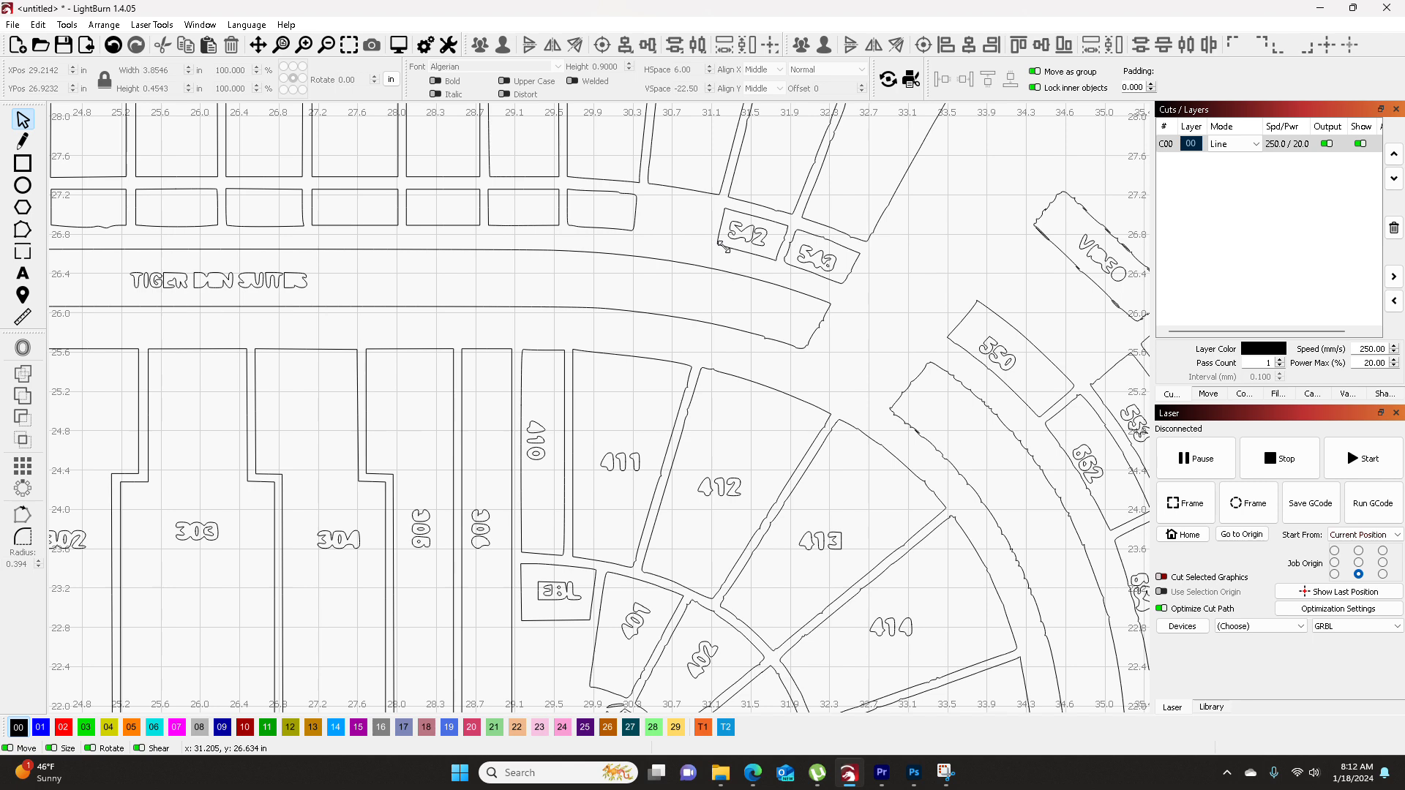
pyautogui.hotkey('ctrl', 'z')
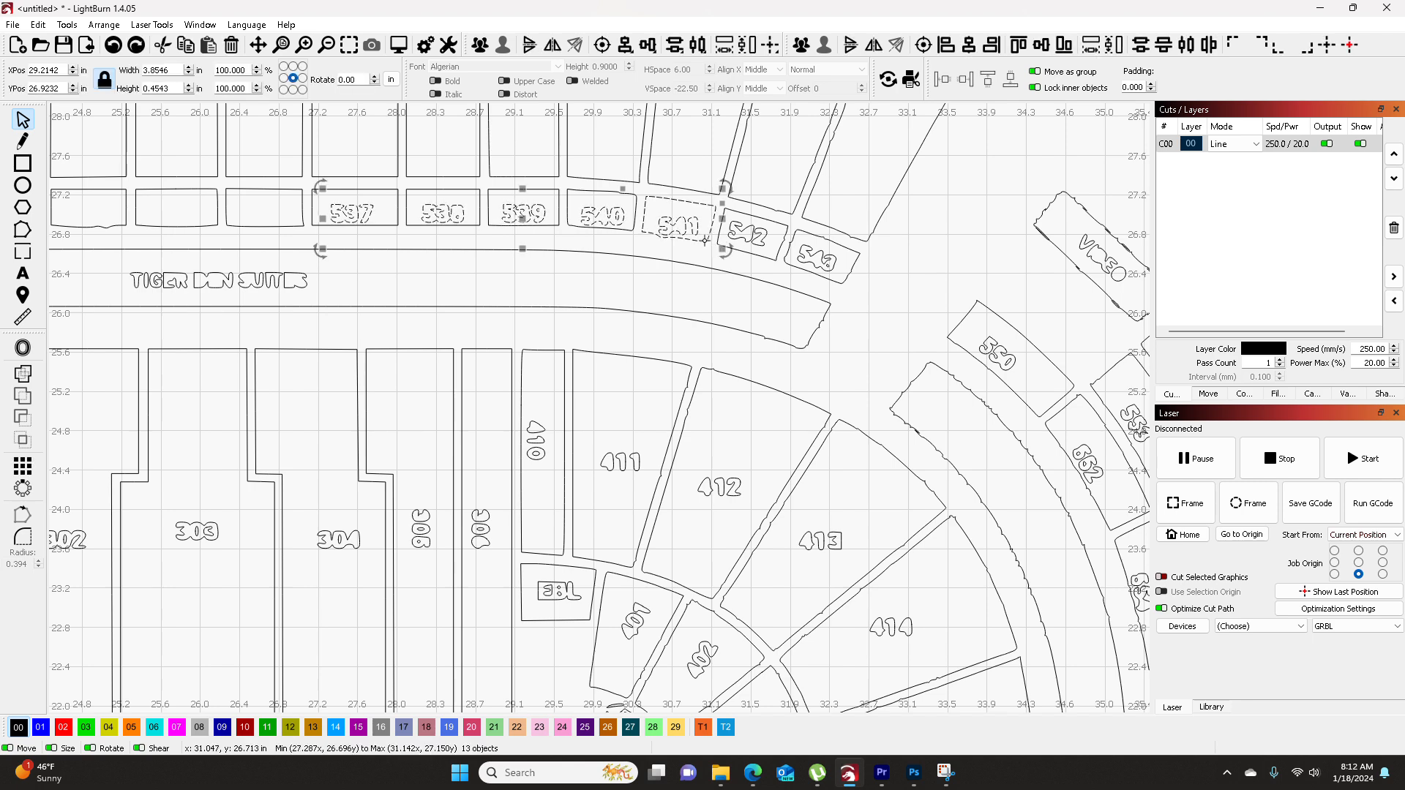
pyautogui.keyDown('shift'); pyautogui.click(705, 241); pyautogui.keyUp('shift')
pyautogui.press('Delete')
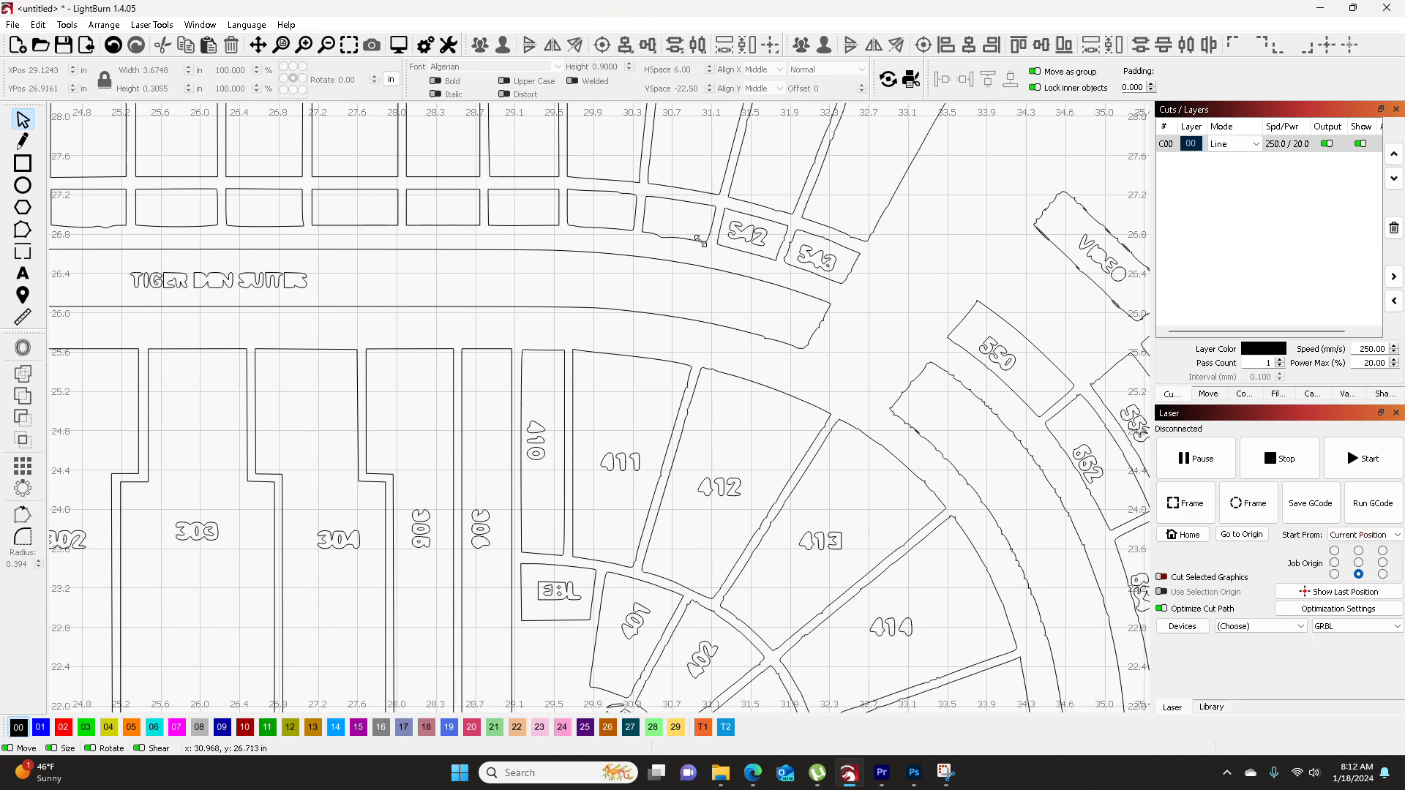
# - Delete the number outlines of sections 542 and 543 together with the border of section 542
pyautogui.moveTo(681, 214); pyautogui.dragTo(851, 286)
pyautogui.press('Delete')
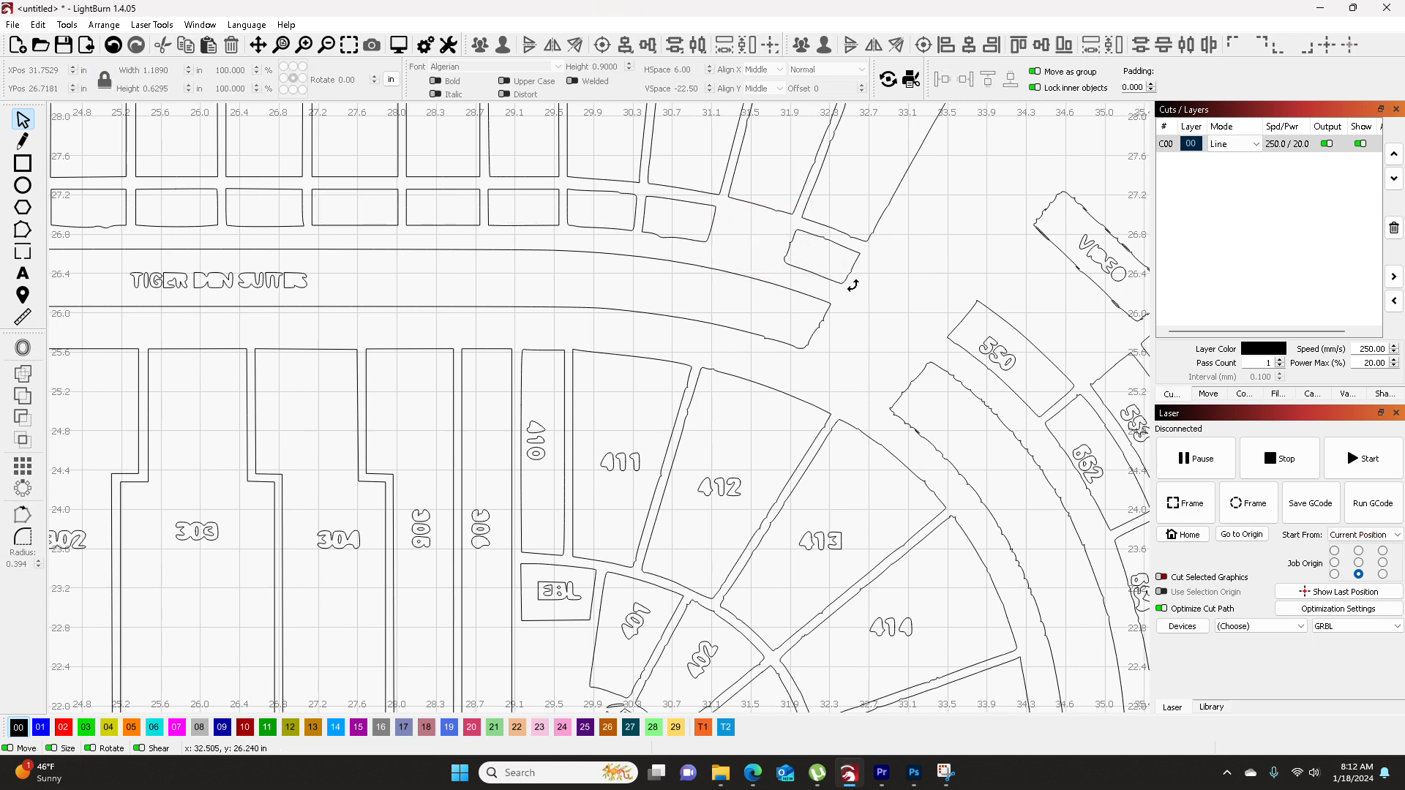
# - Delete the TIGER DEN SUITES lettering and the VIDEO lettering in the upper corner block, keeping their borders
pyautogui.moveTo(103, 273); pyautogui.dragTo(339, 309)
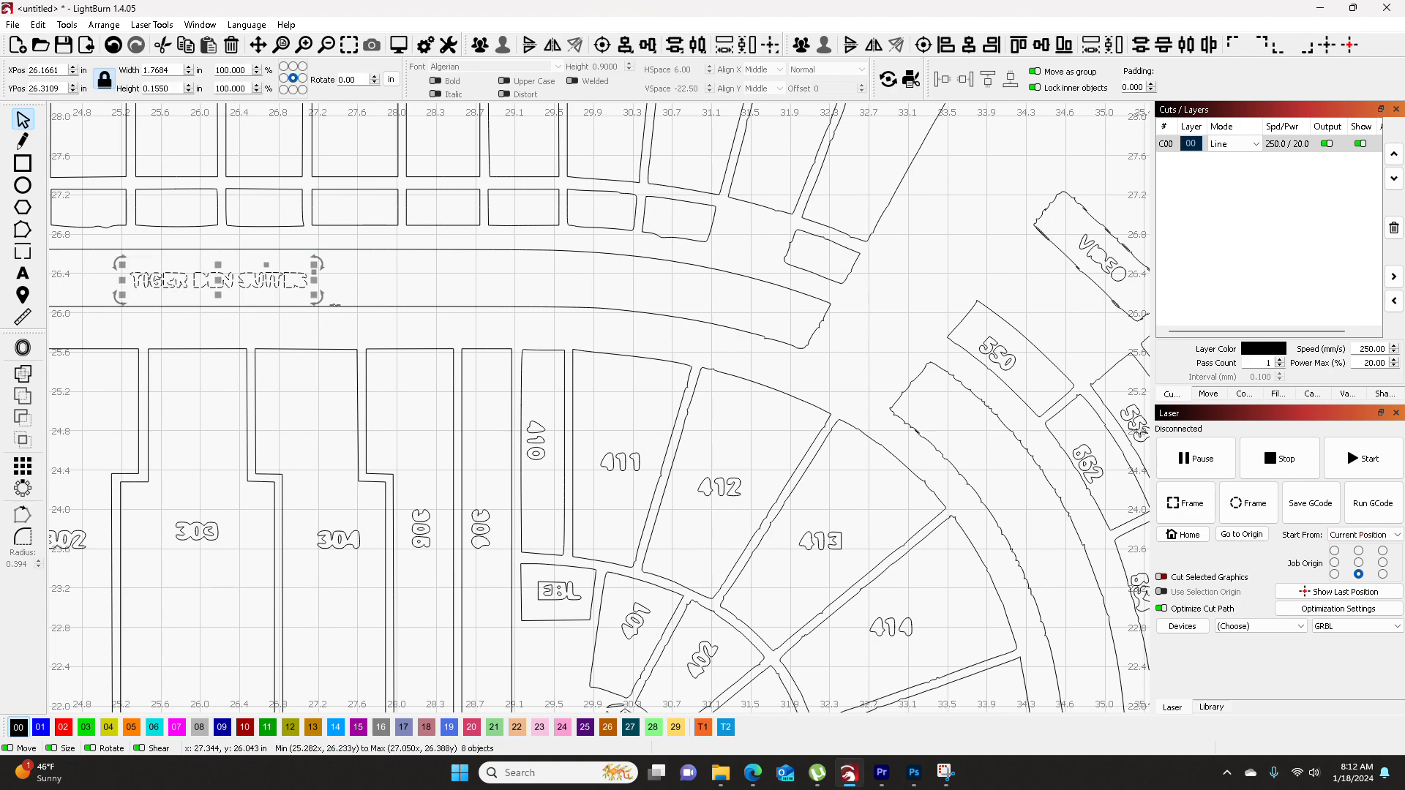
pyautogui.scroll(-7, 339, 314)
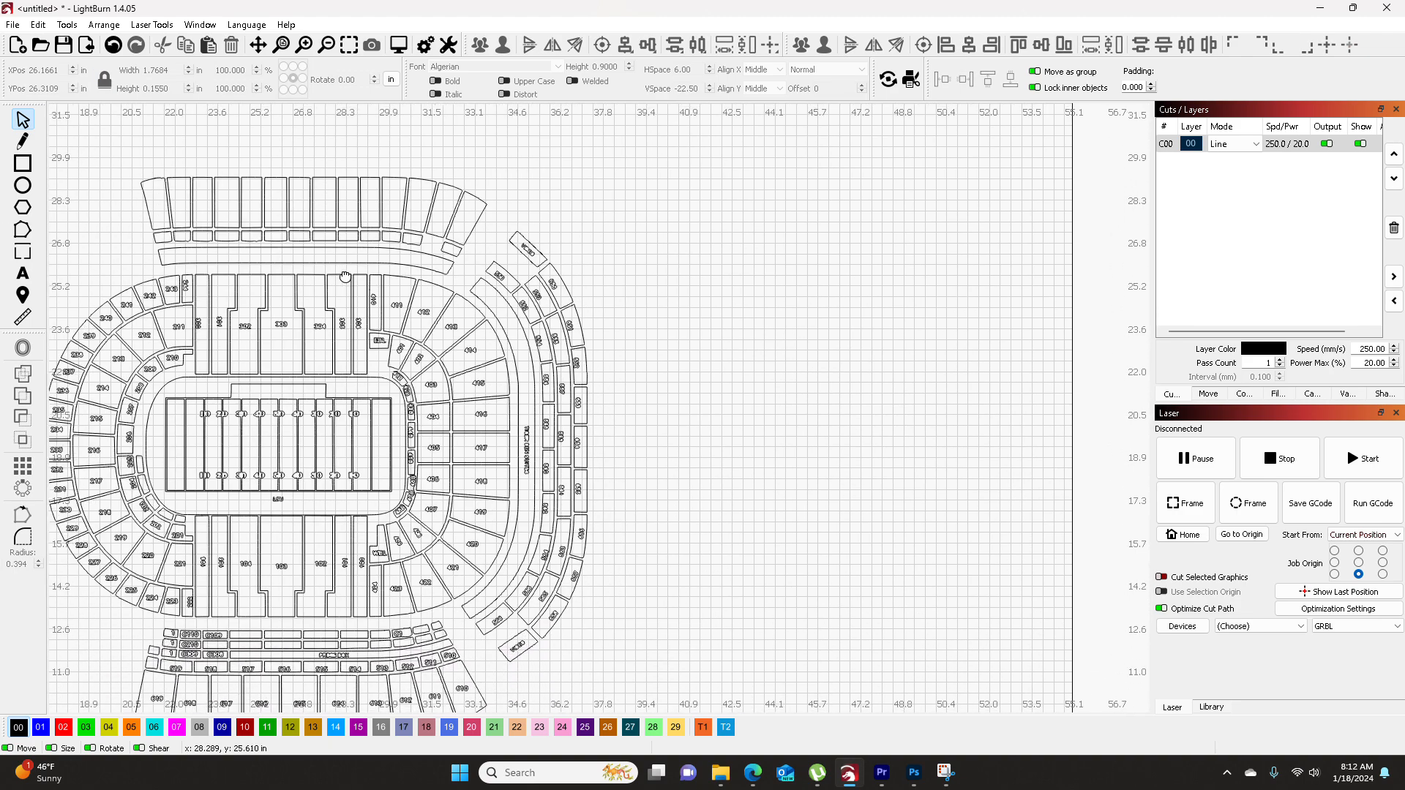
pyautogui.scroll(5, 568, 253)
pyautogui.moveTo(408, 183); pyautogui.dragTo(510, 304)
pyautogui.press('Delete')
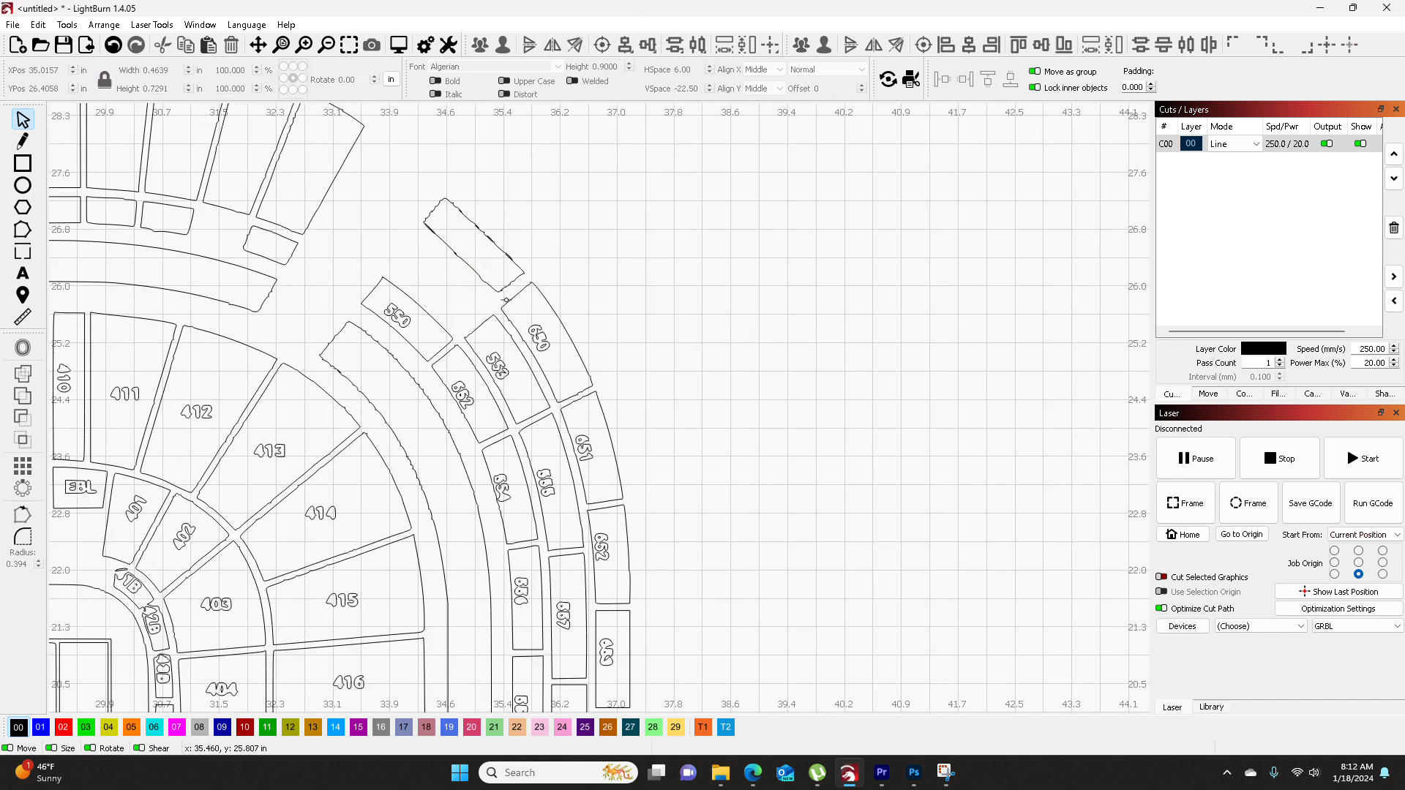
# - Delete the number outlines of sections 550, 552, 553 and 650, keeping the section borders
pyautogui.moveTo(360, 279); pyautogui.dragTo(412, 336)
pyautogui.press('Delete')
pyautogui.scroll(-3, 409, 336)
pyautogui.moveTo(462, 309); pyautogui.dragTo(526, 384)
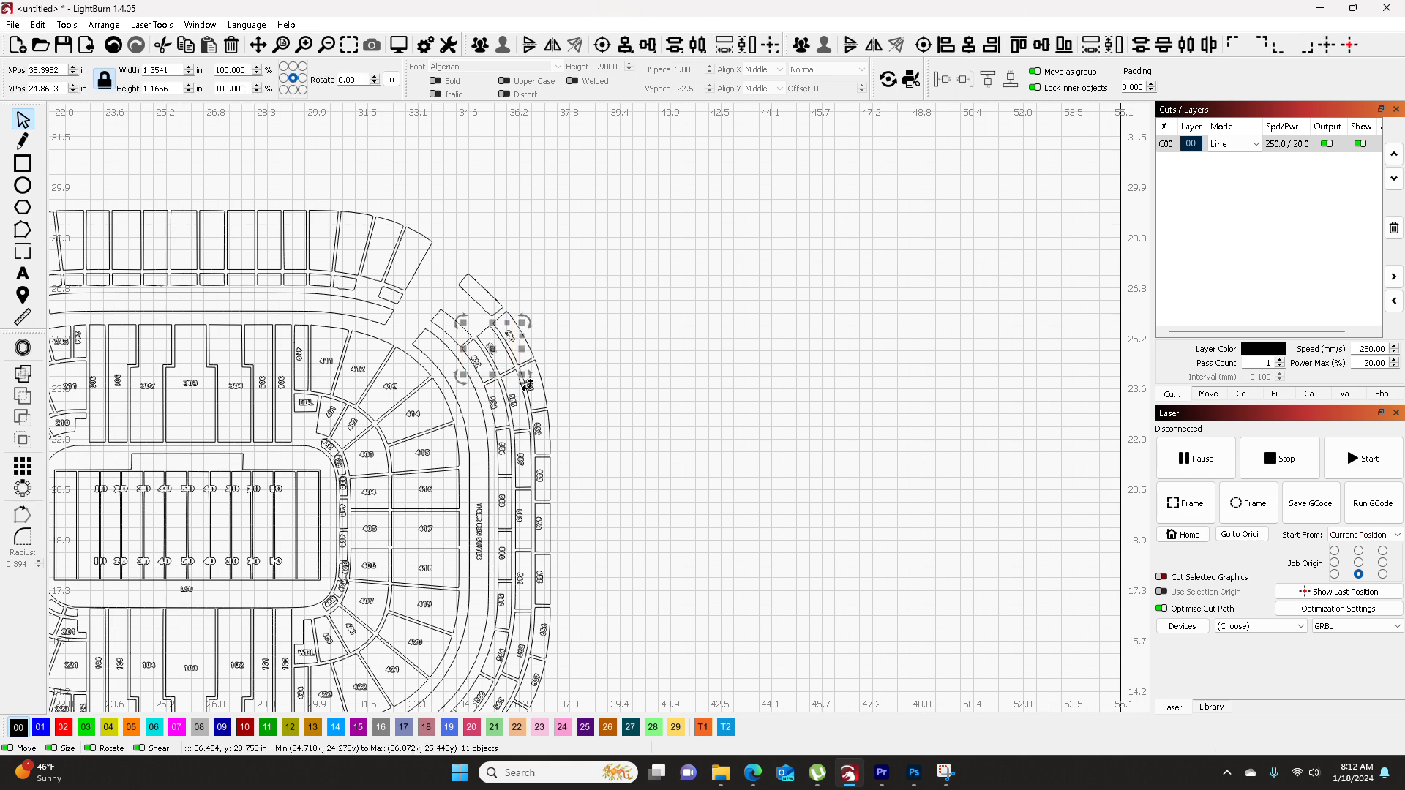
pyautogui.press('Delete')
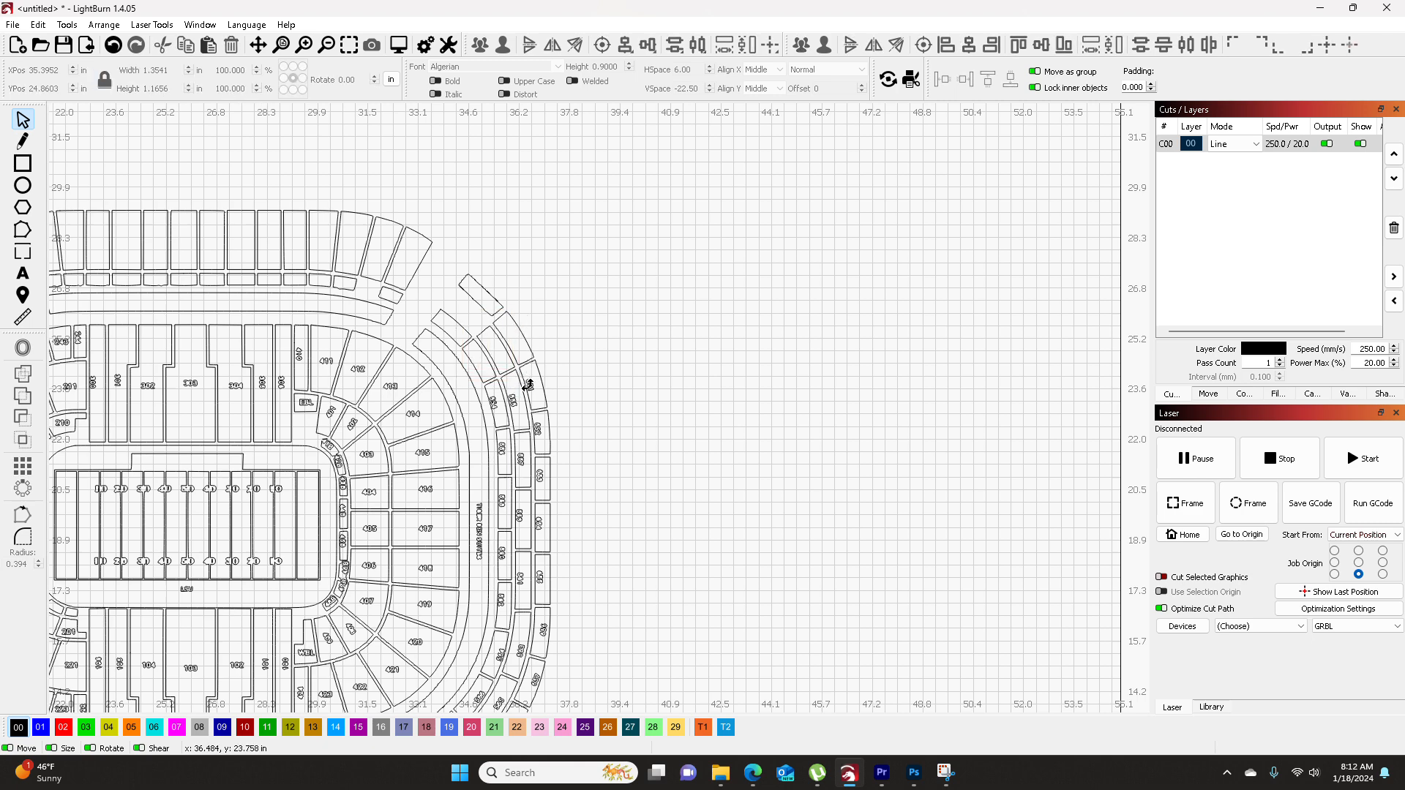
# - Delete the number outlines of sections 651, 555 and 554, keeping the section borders
pyautogui.click(485, 392)
pyautogui.scroll(3, 540, 408)
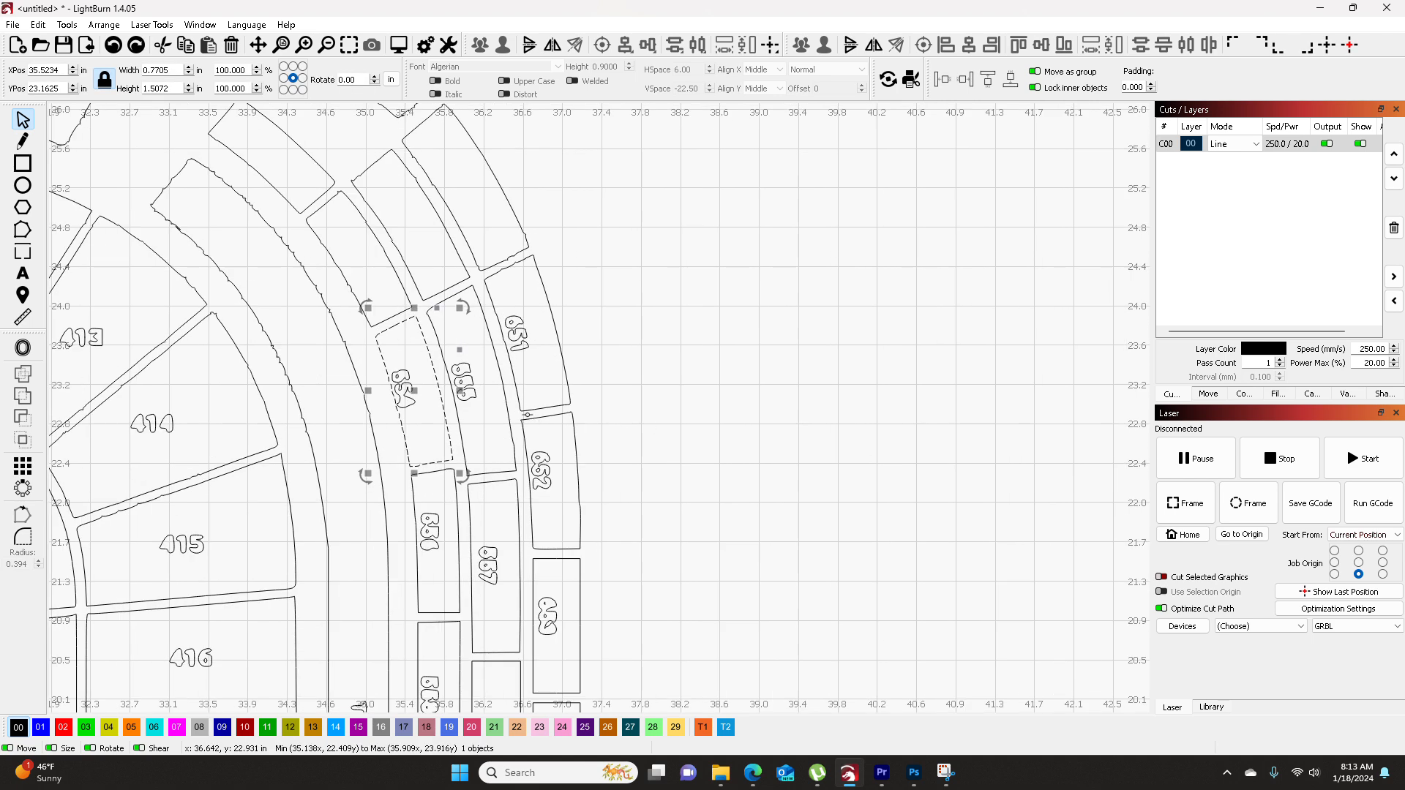
pyautogui.moveTo(525, 311); pyautogui.dragTo(527, 363)
pyautogui.press('Delete')
pyautogui.click(462, 404)
pyautogui.press('Delete')
pyautogui.press('Delete')
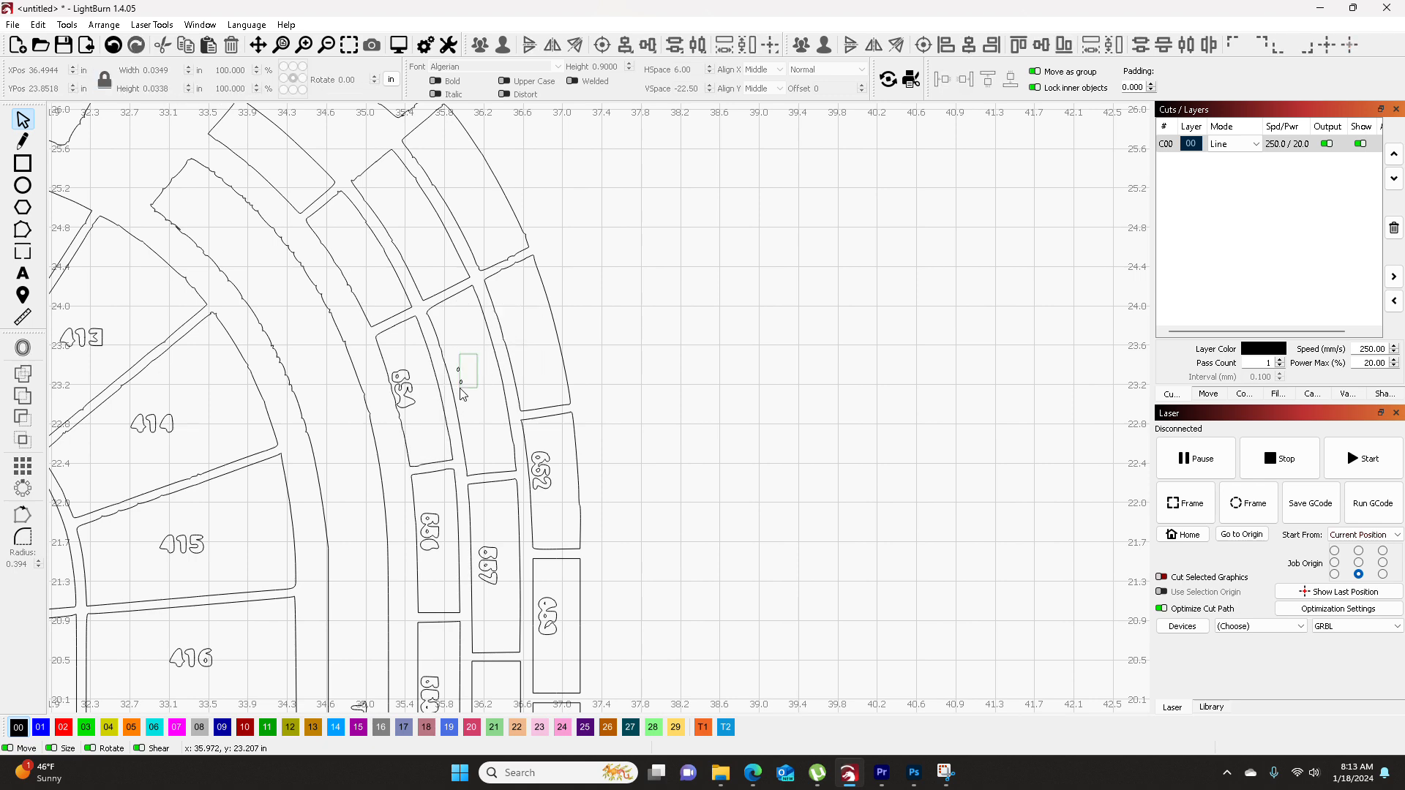
pyautogui.moveTo(461, 394); pyautogui.dragTo(460, 395)
pyautogui.press('Delete')
pyautogui.moveTo(371, 363); pyautogui.dragTo(433, 433)
pyautogui.scroll(-3, 432, 468)
pyautogui.moveTo(465, 484); pyautogui.dragTo(589, 295)
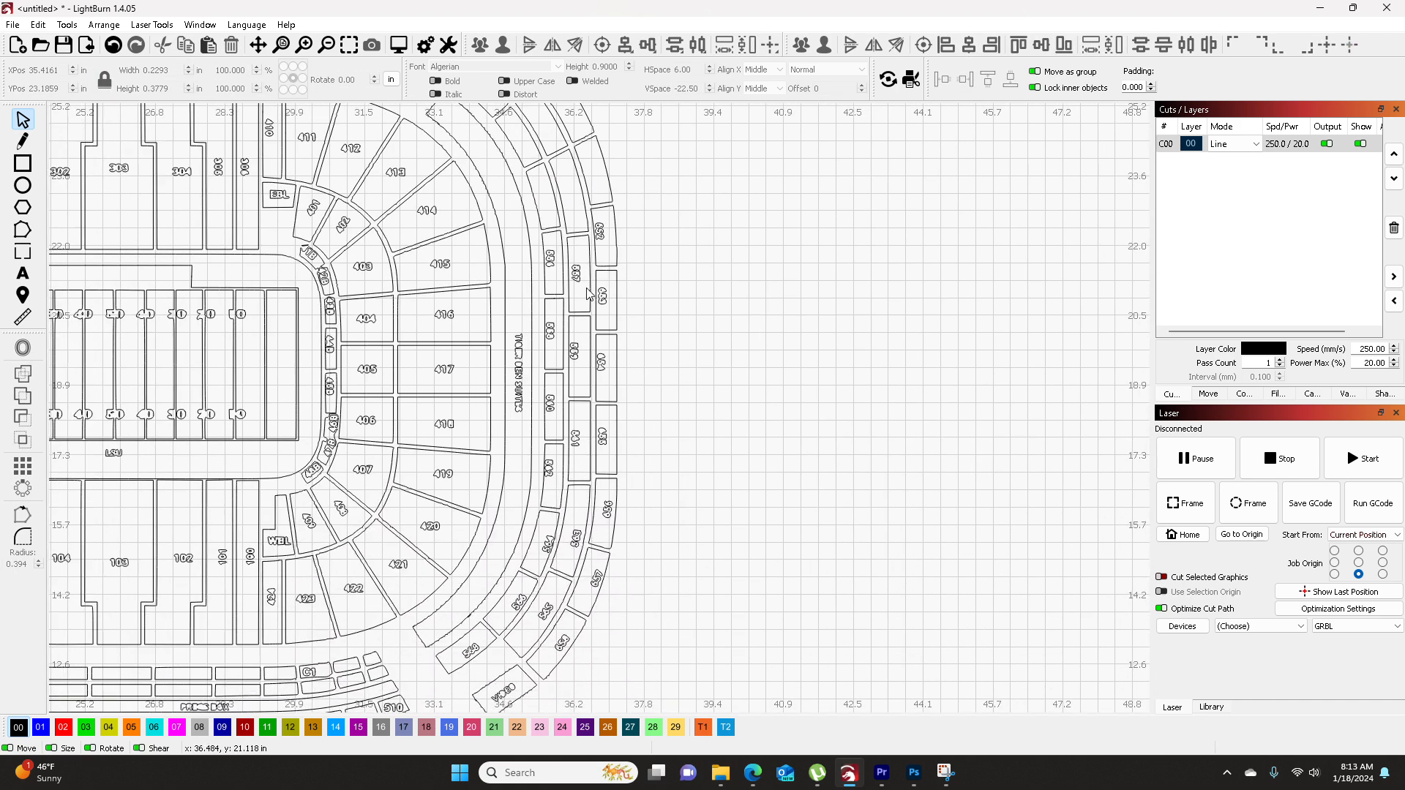
pyautogui.moveTo(580, 218); pyautogui.dragTo(646, 537)
pyautogui.press('Delete')
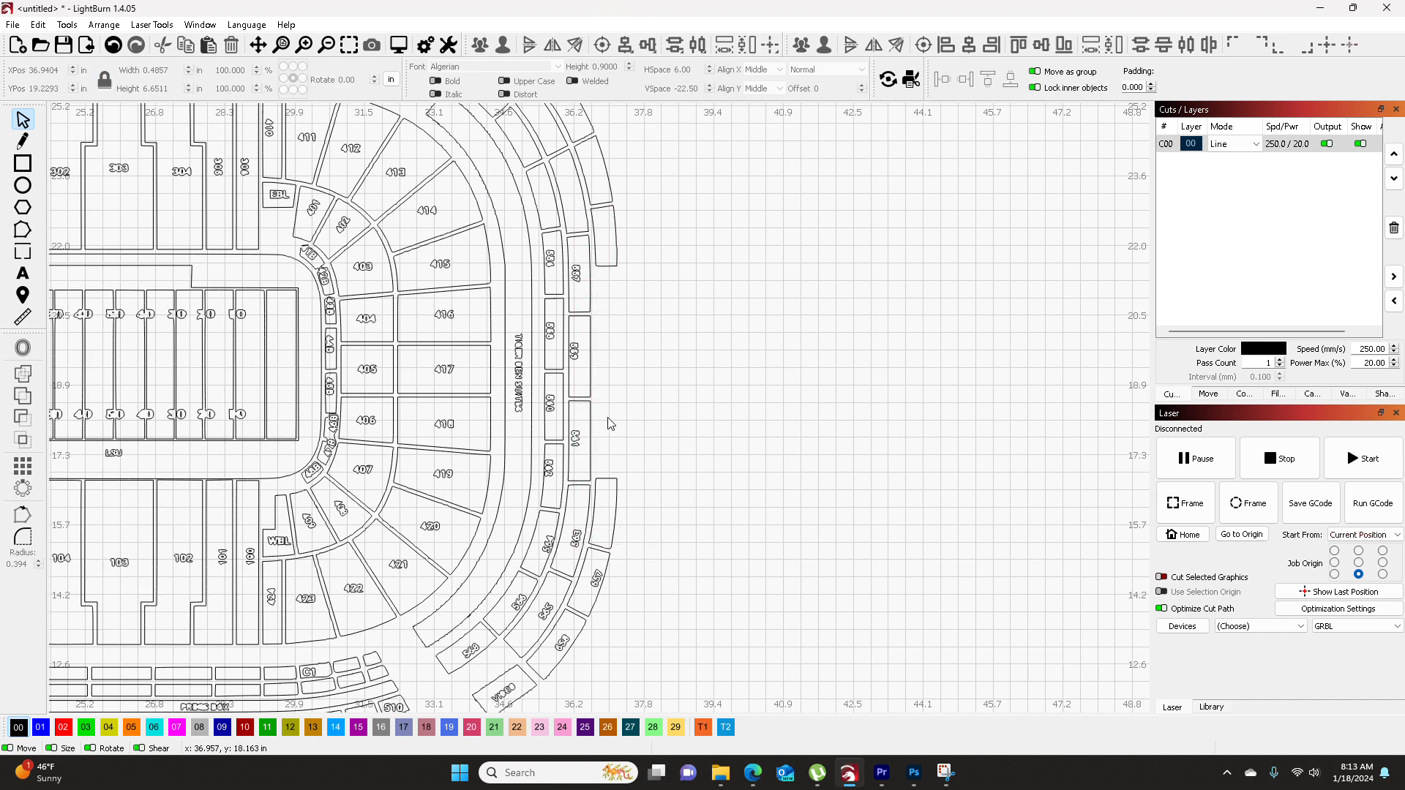
pyautogui.hotkey('ctrl', 'z')
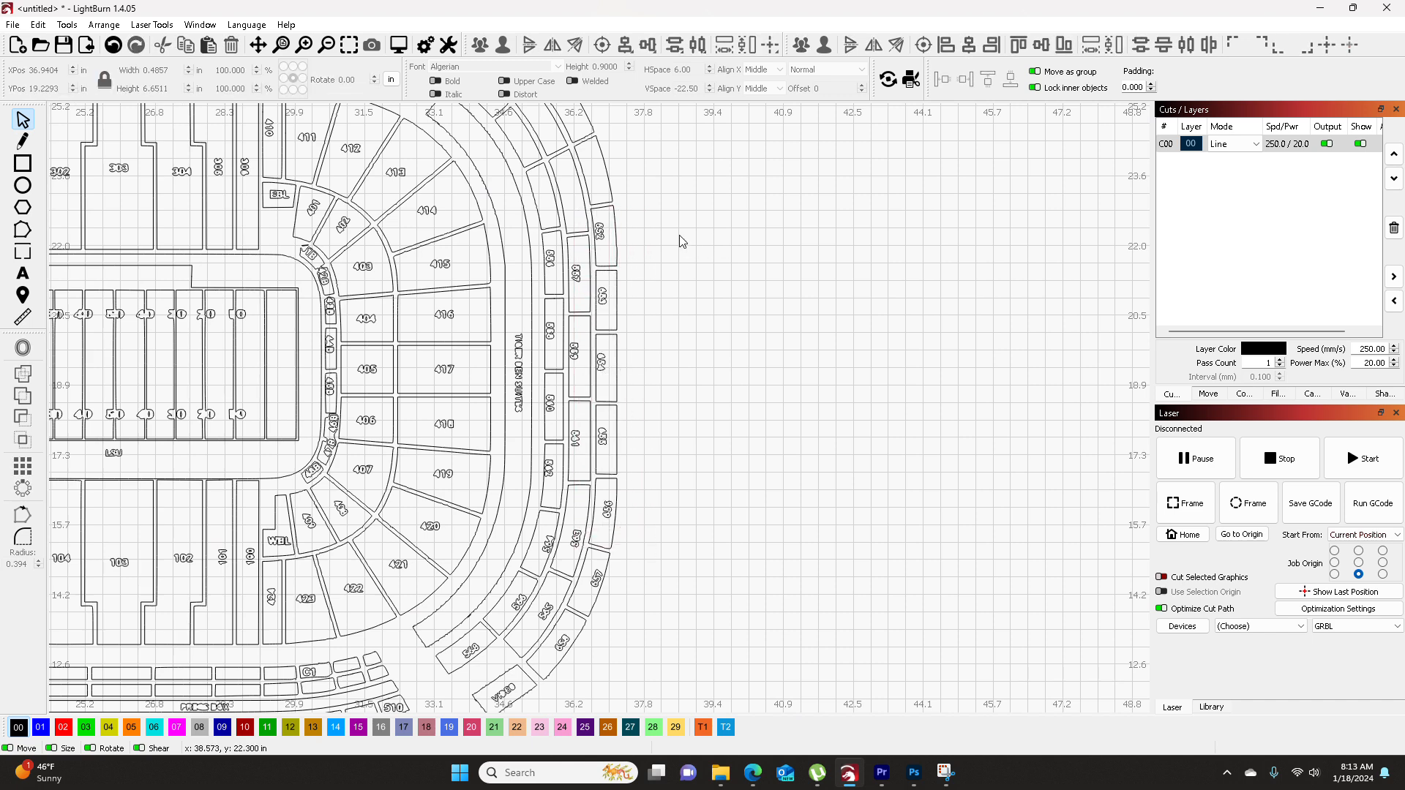
# - Delete the number outlines of sections 556 to 562 and 652 to 655, plus the vertical lettering in the suites band beside them
pyautogui.moveTo(601, 252); pyautogui.dragTo(611, 455)
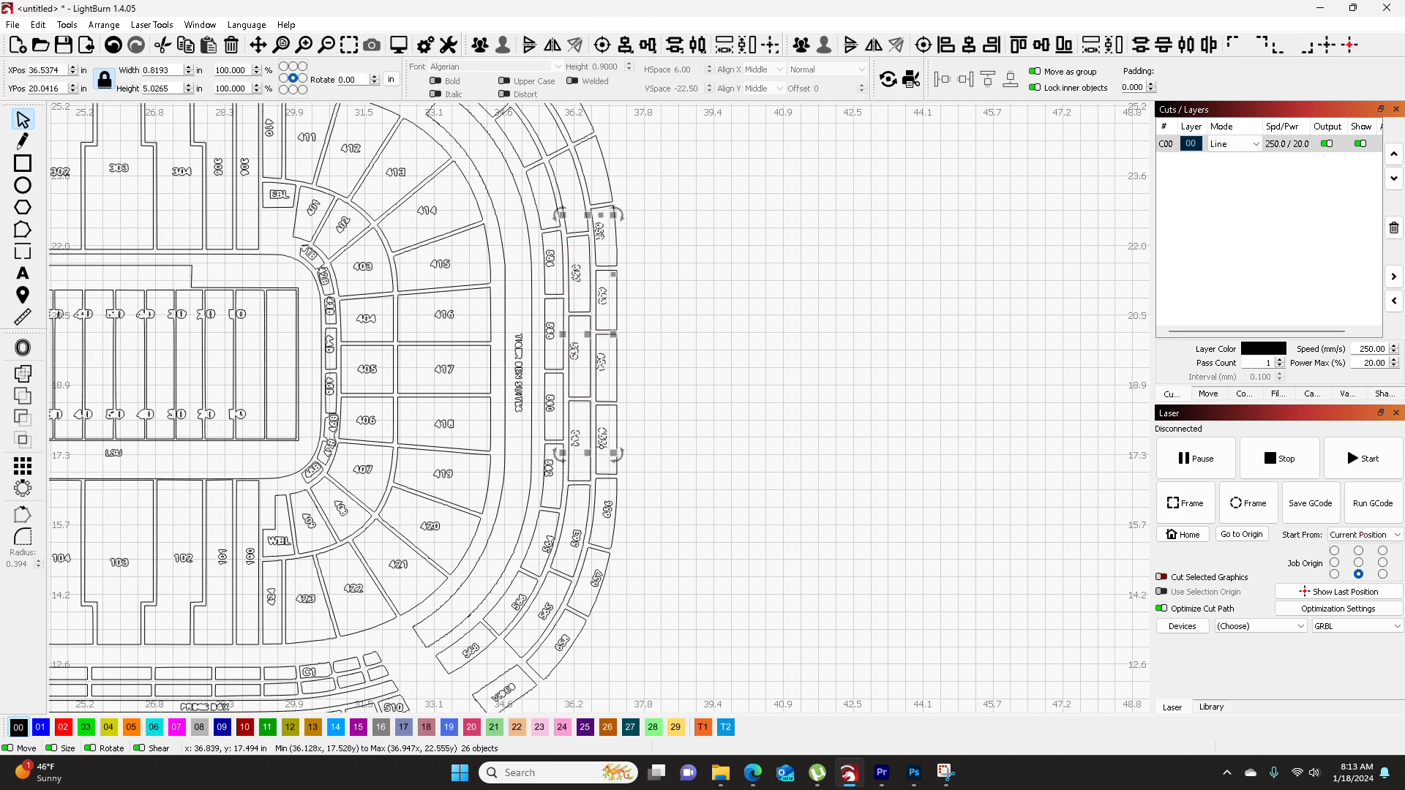
pyautogui.press('Delete')
pyautogui.moveTo(548, 256); pyautogui.dragTo(550, 472)
pyautogui.moveTo(555, 481); pyautogui.dragTo(554, 481)
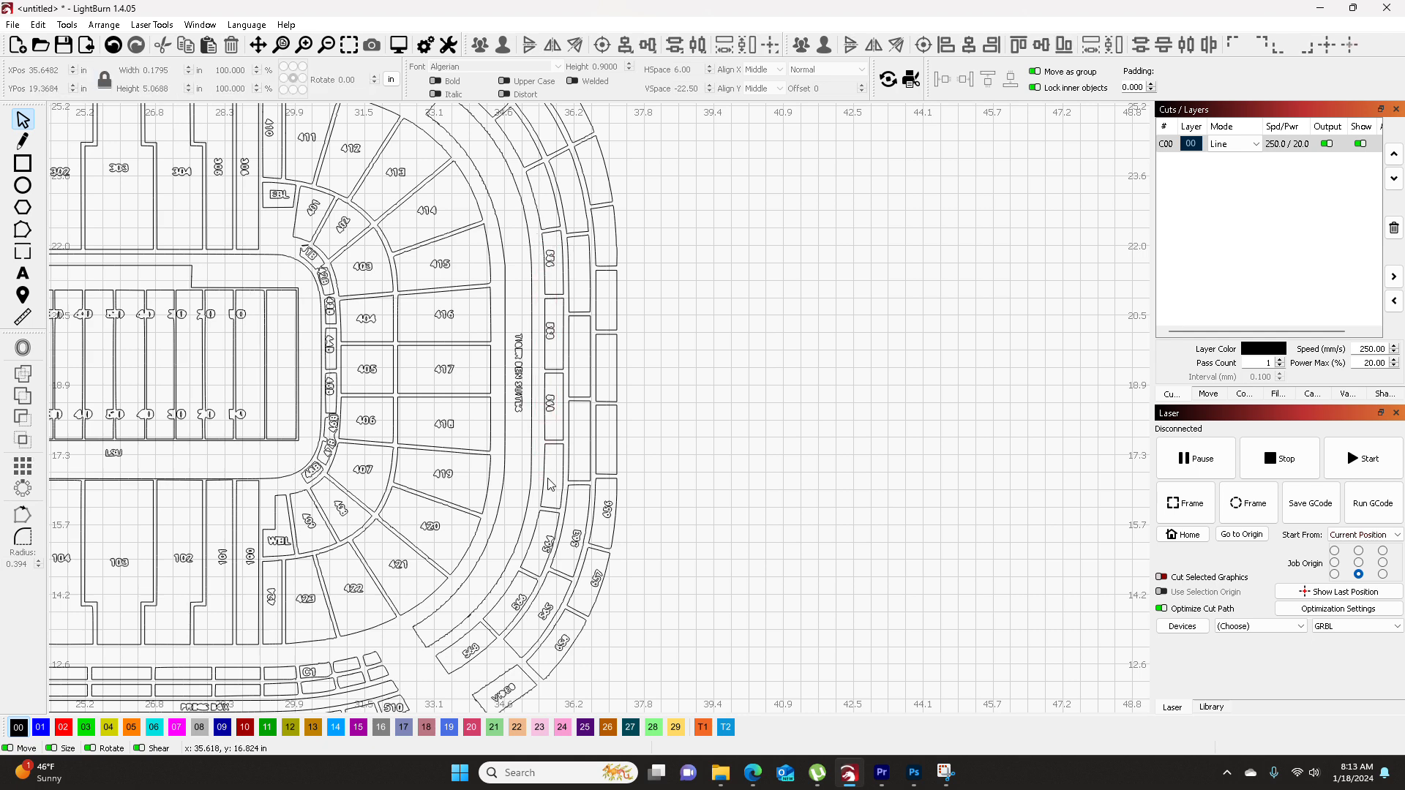
pyautogui.click(551, 403)
pyautogui.moveTo(545, 327); pyautogui.dragTo(558, 350)
pyautogui.press('Delete')
pyautogui.click(542, 256)
pyautogui.press('Delete')
pyautogui.moveTo(501, 316); pyautogui.dragTo(540, 435)
pyautogui.press('Delete')
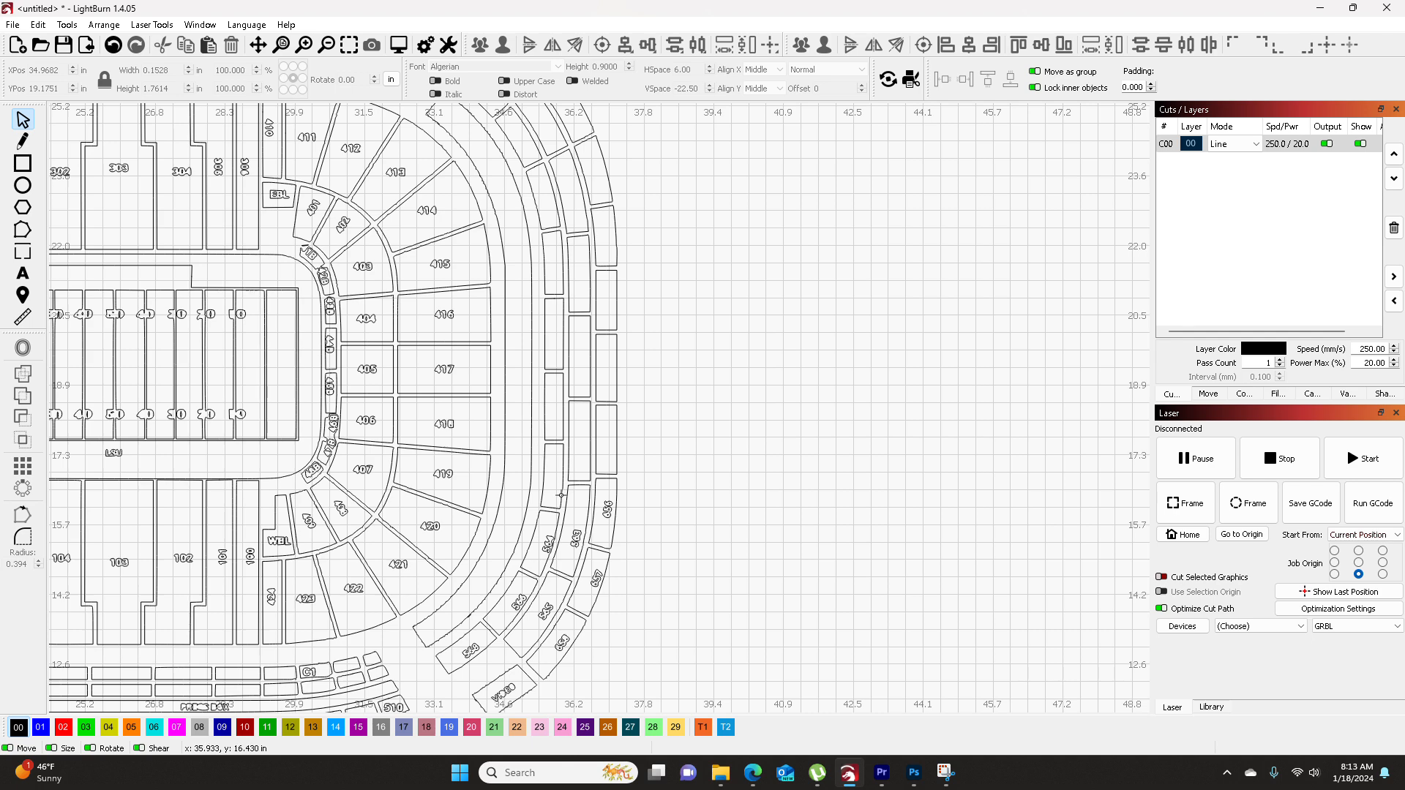
# - Delete the number outlines of sections 656, 657, 563 and 564, keeping the section borders
pyautogui.moveTo(600, 565); pyautogui.dragTo(687, 448)
pyautogui.scroll(4, 686, 448)
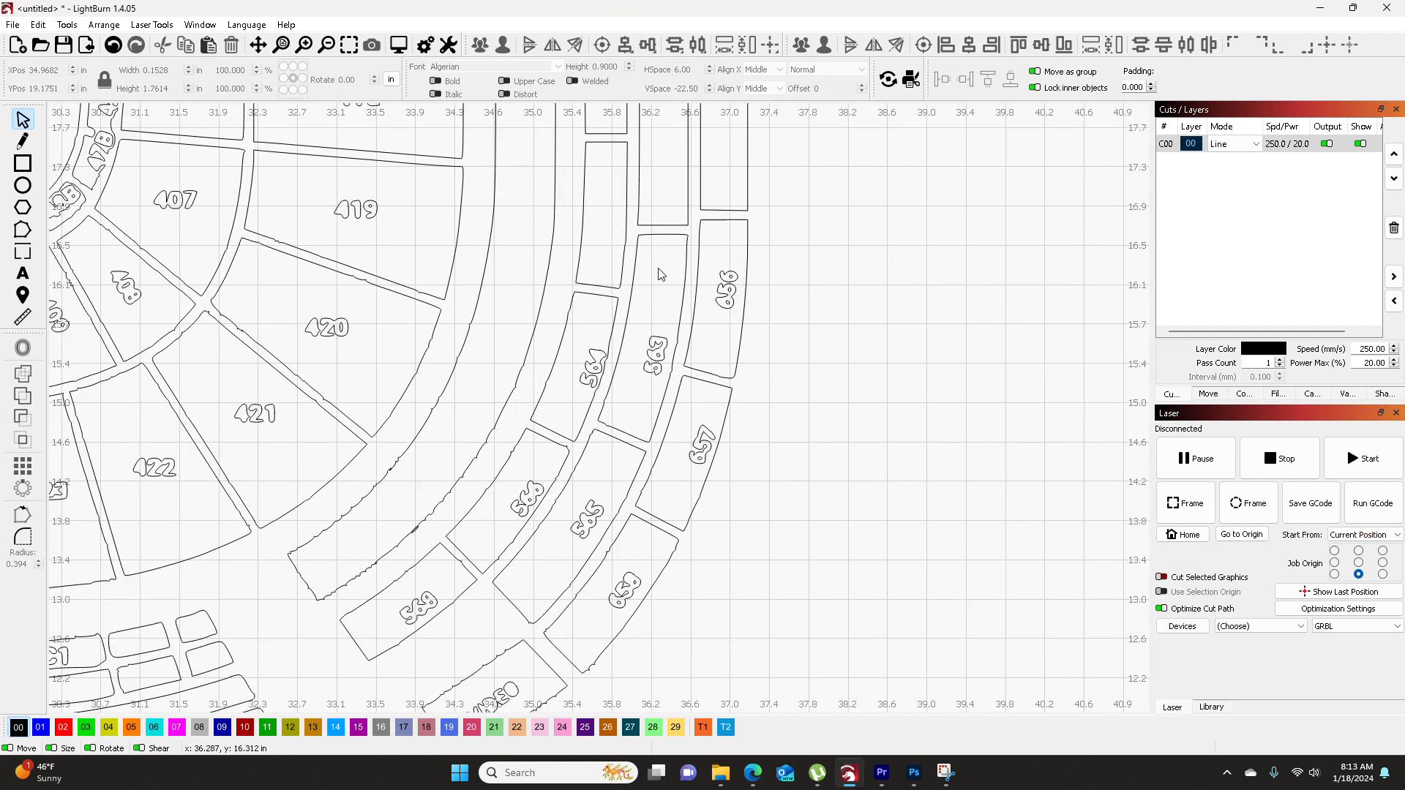
pyautogui.moveTo(659, 262); pyautogui.dragTo(766, 486)
pyautogui.press('Delete')
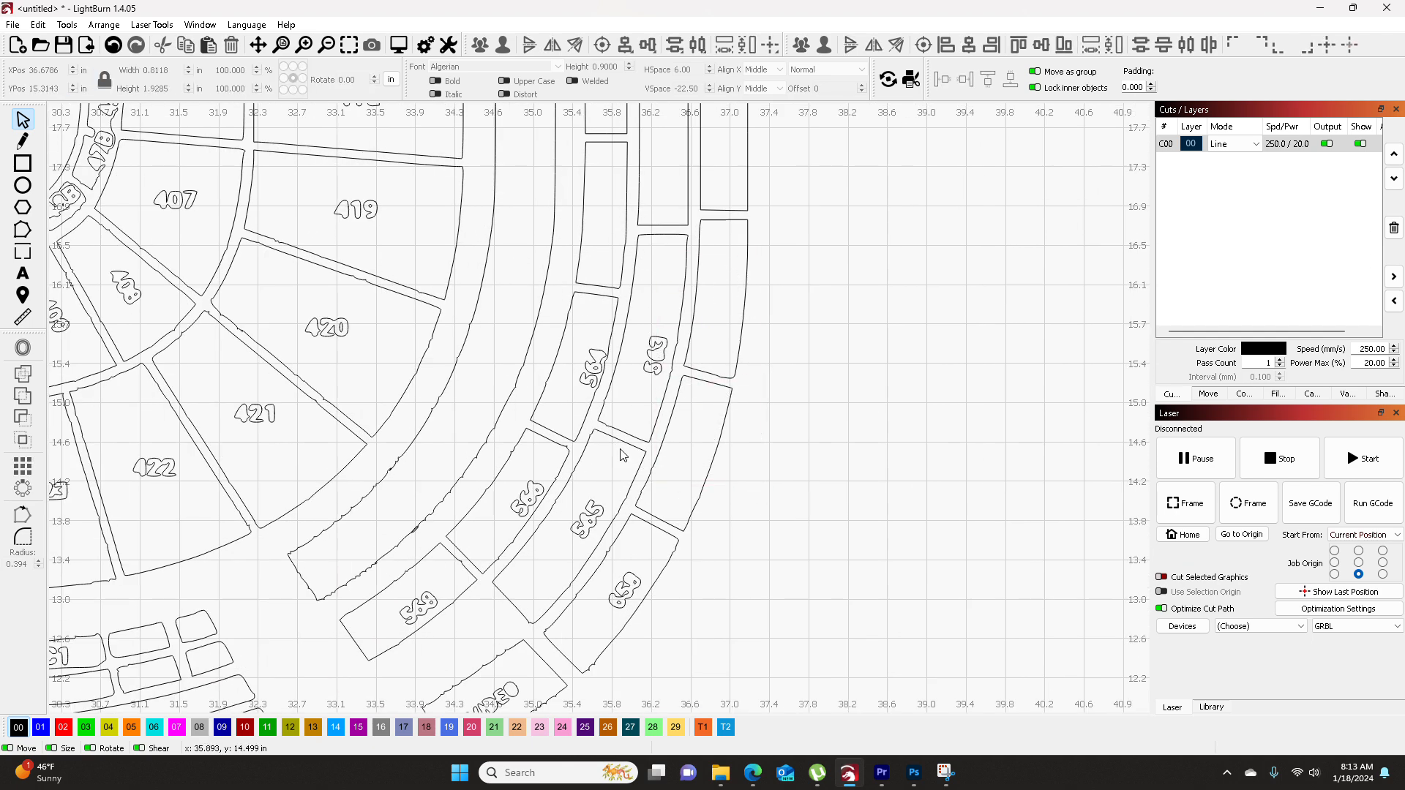
pyautogui.moveTo(554, 319); pyautogui.dragTo(681, 443)
pyautogui.press('Delete')
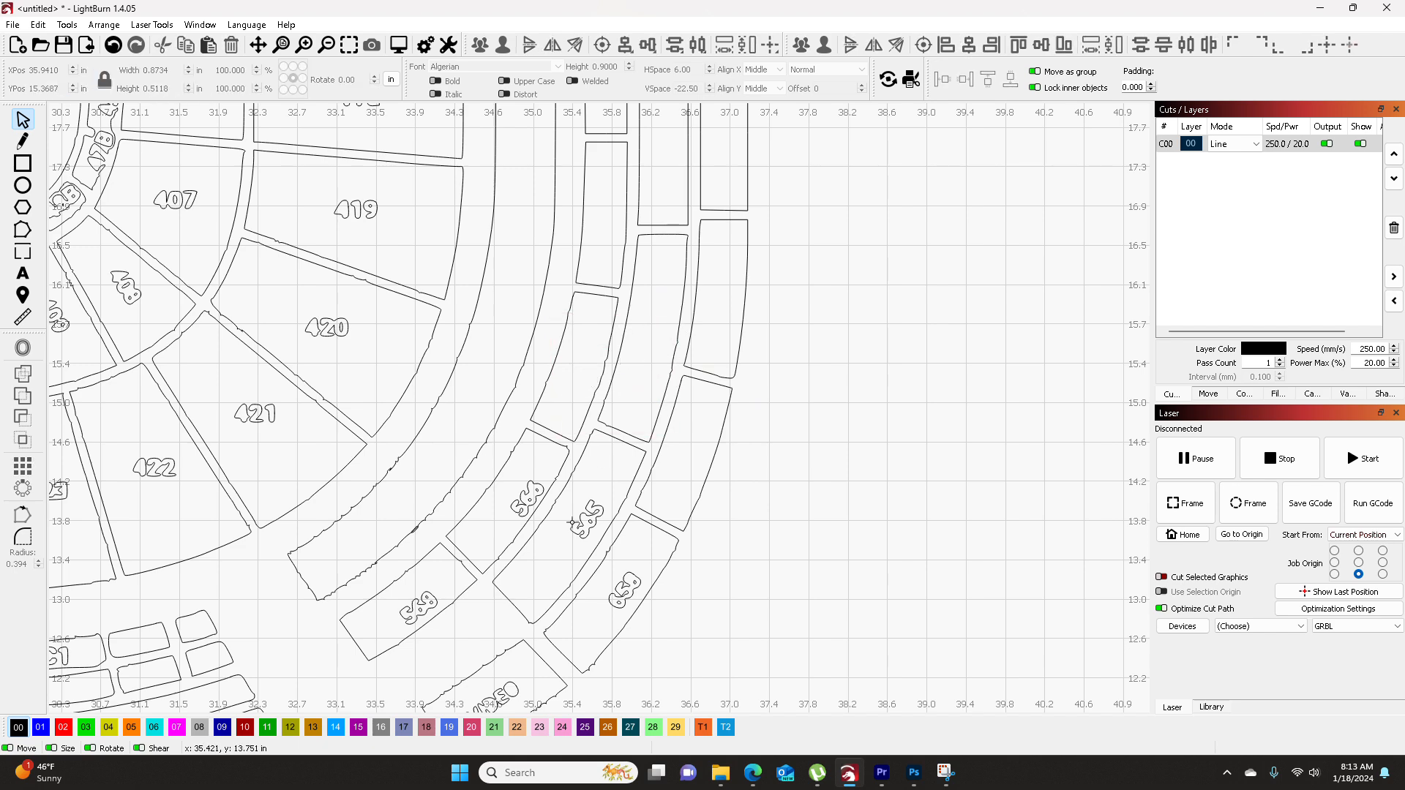
# - Delete the number outlines of sections 565, 566 and 658 and the VIDEO lettering in the lower corner block
pyautogui.moveTo(589, 501); pyautogui.dragTo(664, 341)
pyautogui.moveTo(591, 316); pyautogui.dragTo(710, 477)
pyautogui.press('Delete')
pyautogui.moveTo(458, 430); pyautogui.dragTo(635, 577)
pyautogui.press('Delete')
# - Delete the remaining digit outlines inside section 568
pyautogui.click(488, 445)
pyautogui.click(529, 417)
pyautogui.click(514, 428)
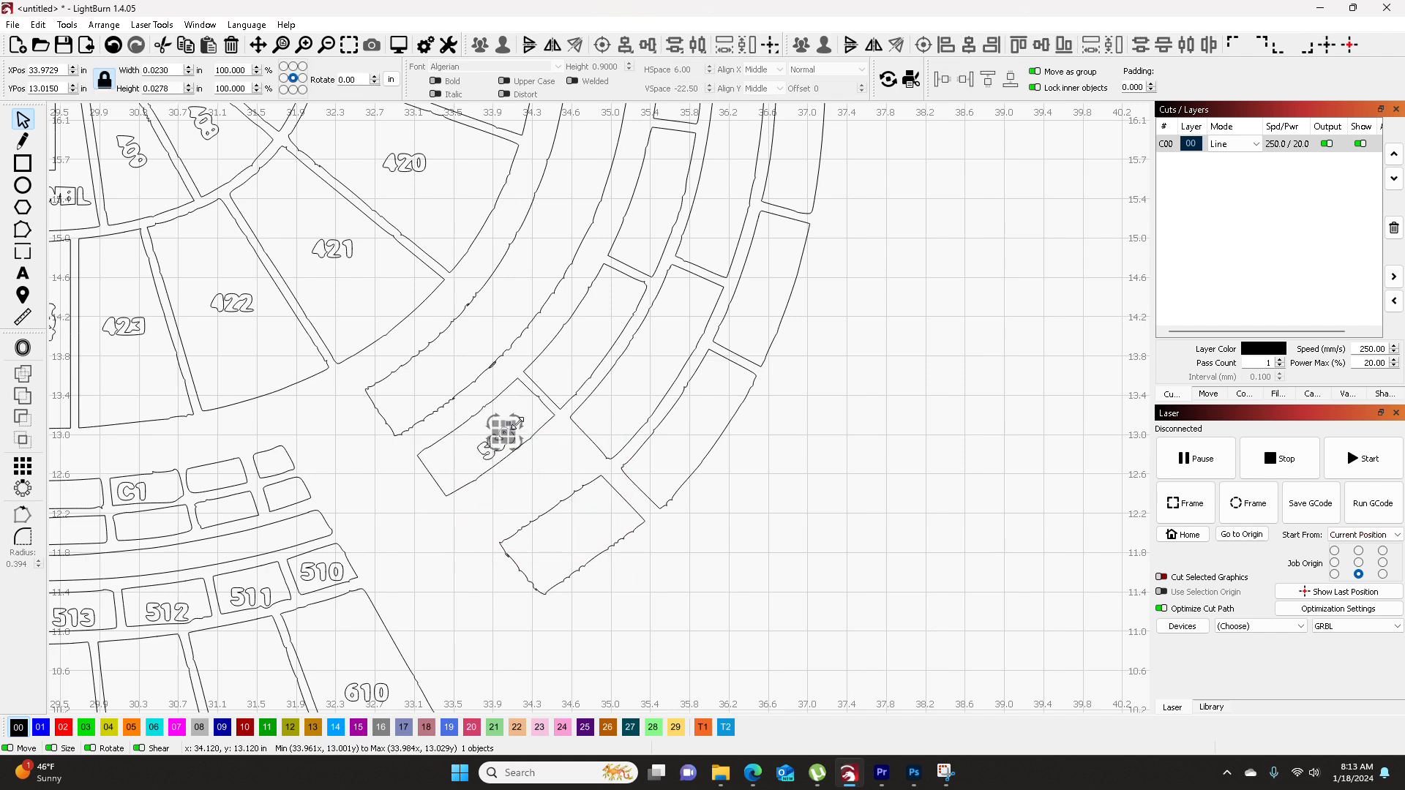
pyautogui.click(524, 414)
pyautogui.moveTo(517, 413); pyautogui.dragTo(674, 673)
pyautogui.press('Delete')
# - Delete the number outlines of sections 414 to 420 and 403 to 407, keeping the section borders
pyautogui.scroll(-3, 531, 432)
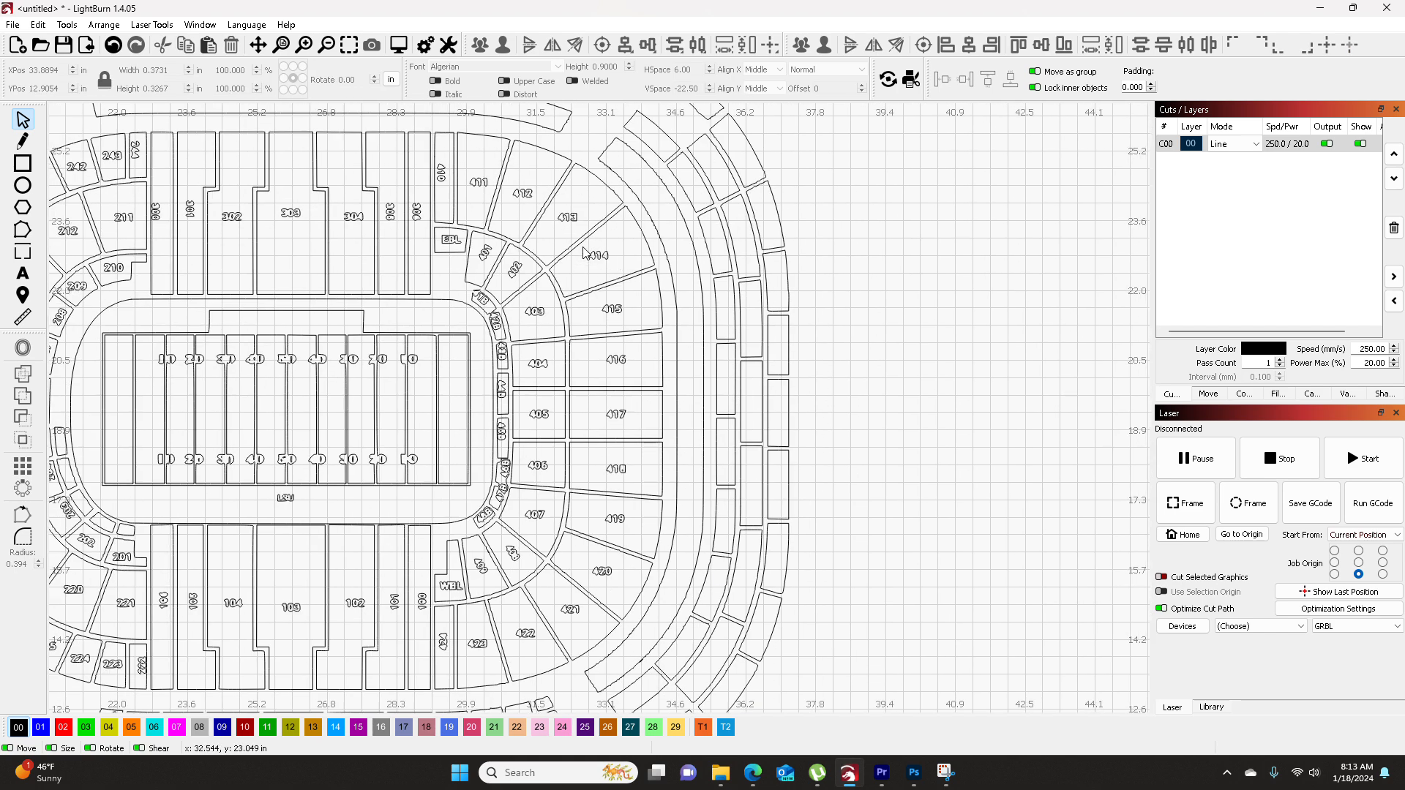
pyautogui.moveTo(583, 246); pyautogui.dragTo(638, 585)
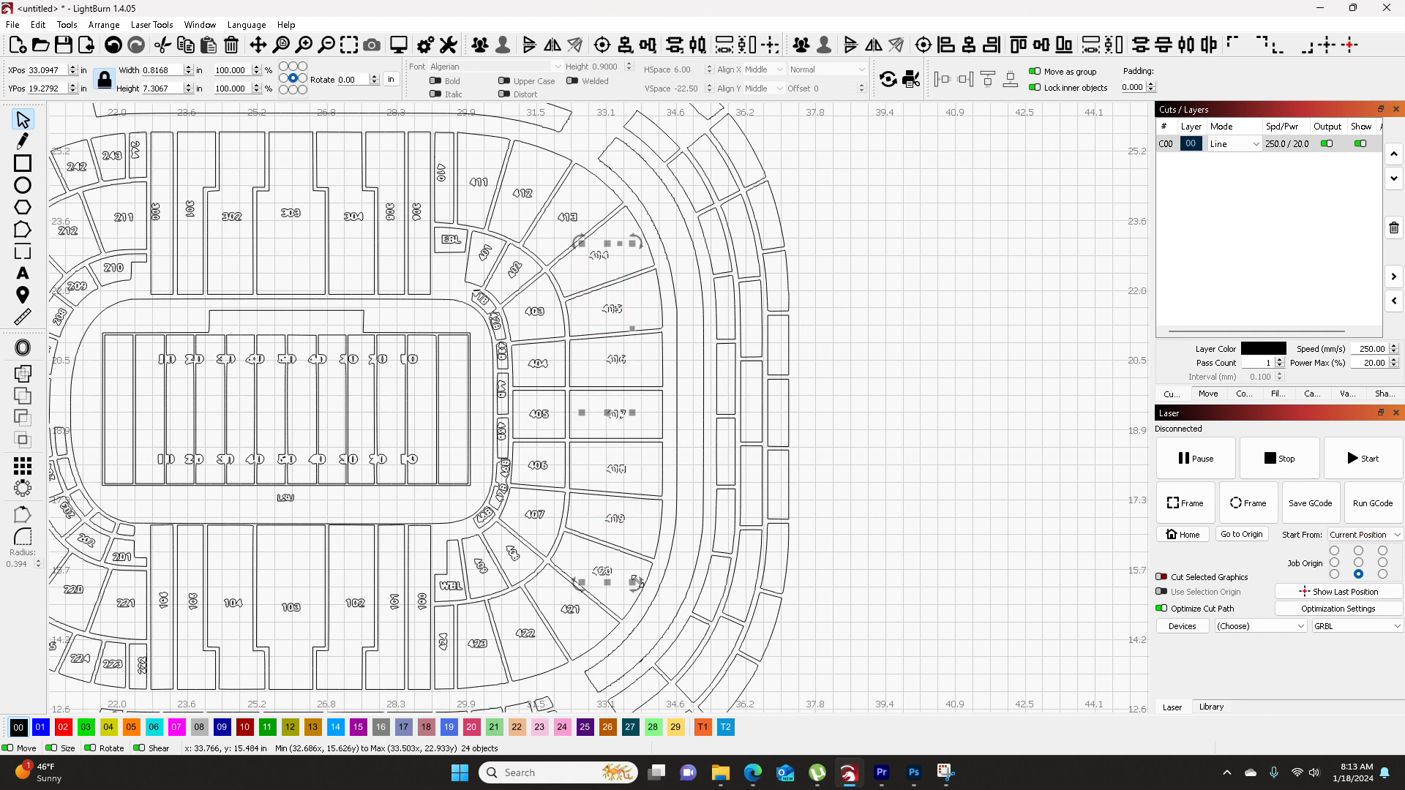
pyautogui.press('Delete')
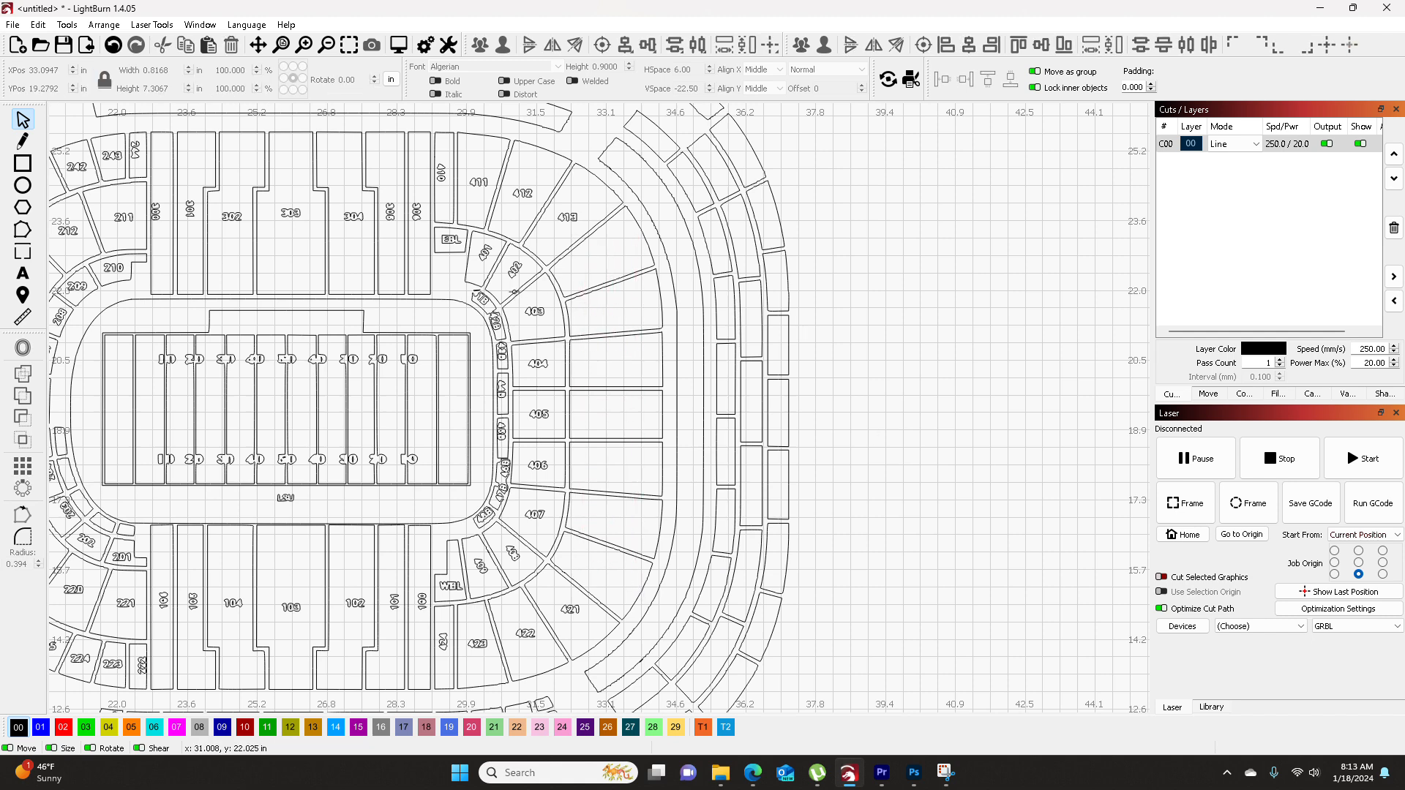
pyautogui.moveTo(516, 309); pyautogui.dragTo(551, 538)
pyautogui.press('Delete')
pyautogui.moveTo(514, 324); pyautogui.dragTo(565, 503)
pyautogui.press('Delete')
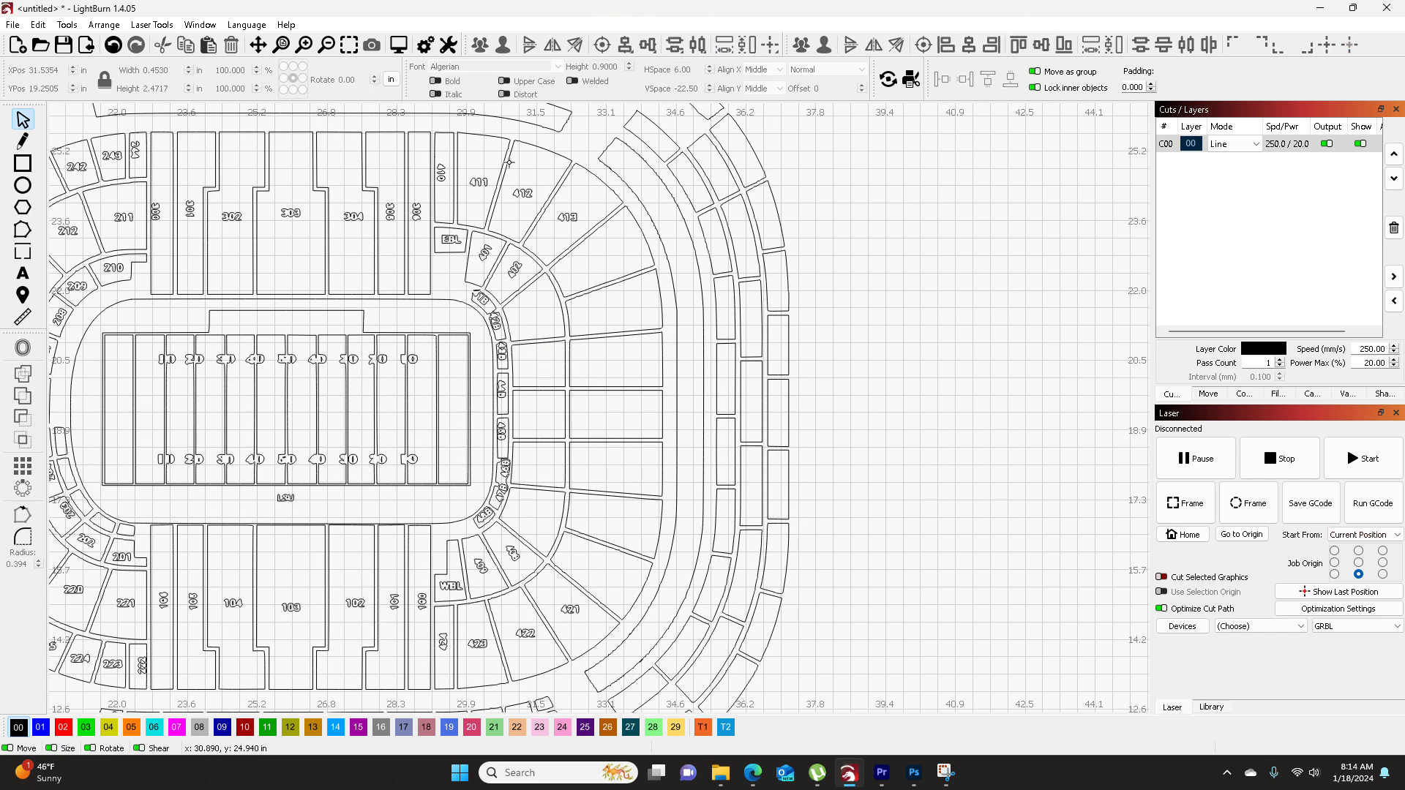
# - Delete the number outlines of sections 410 to 413 and 301 to 306, keeping the section borders
pyautogui.moveTo(510, 181); pyautogui.dragTo(835, 237)
pyautogui.press('Delete')
pyautogui.moveTo(453, 224); pyautogui.dragTo(721, 272)
pyautogui.press('Delete')
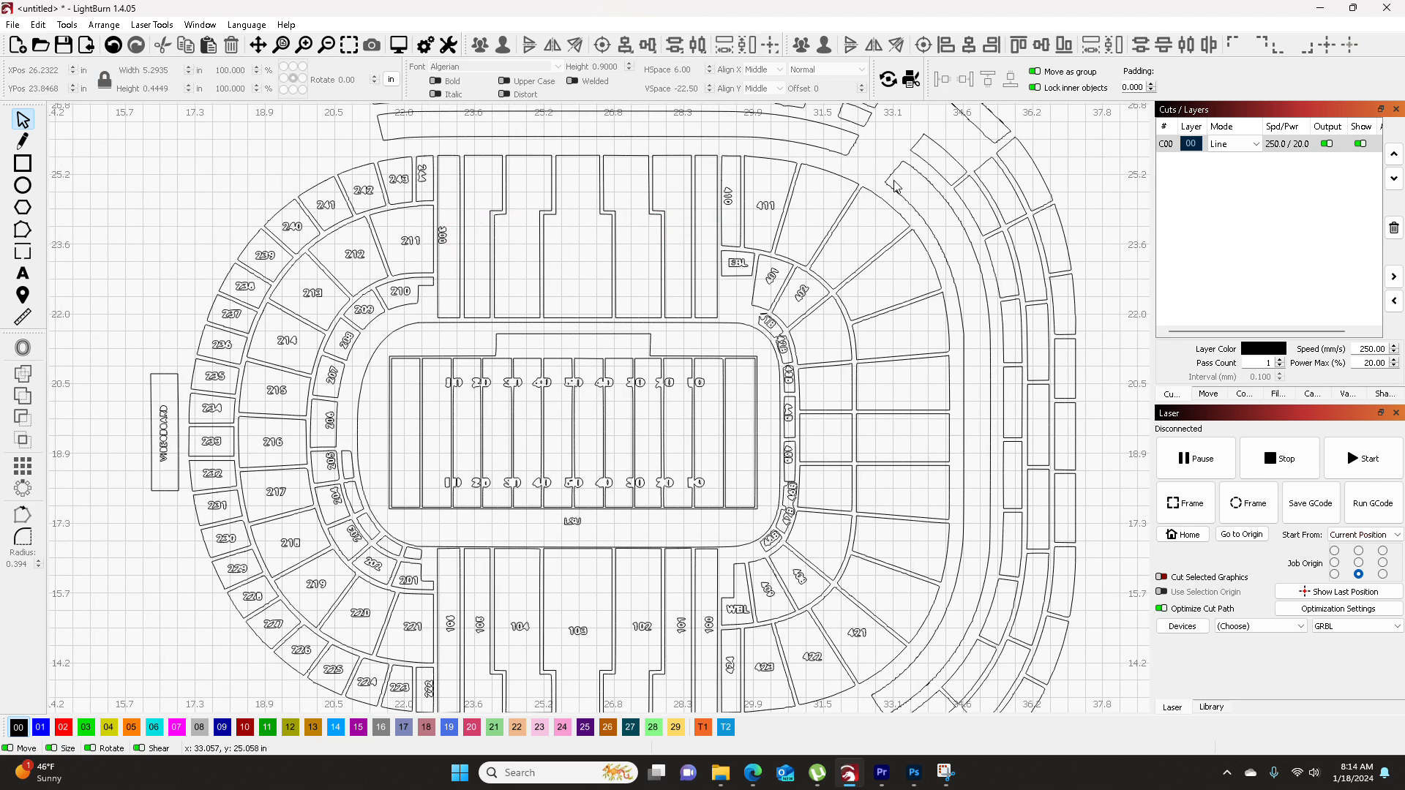
pyautogui.moveTo(705, 186); pyautogui.dragTo(810, 220)
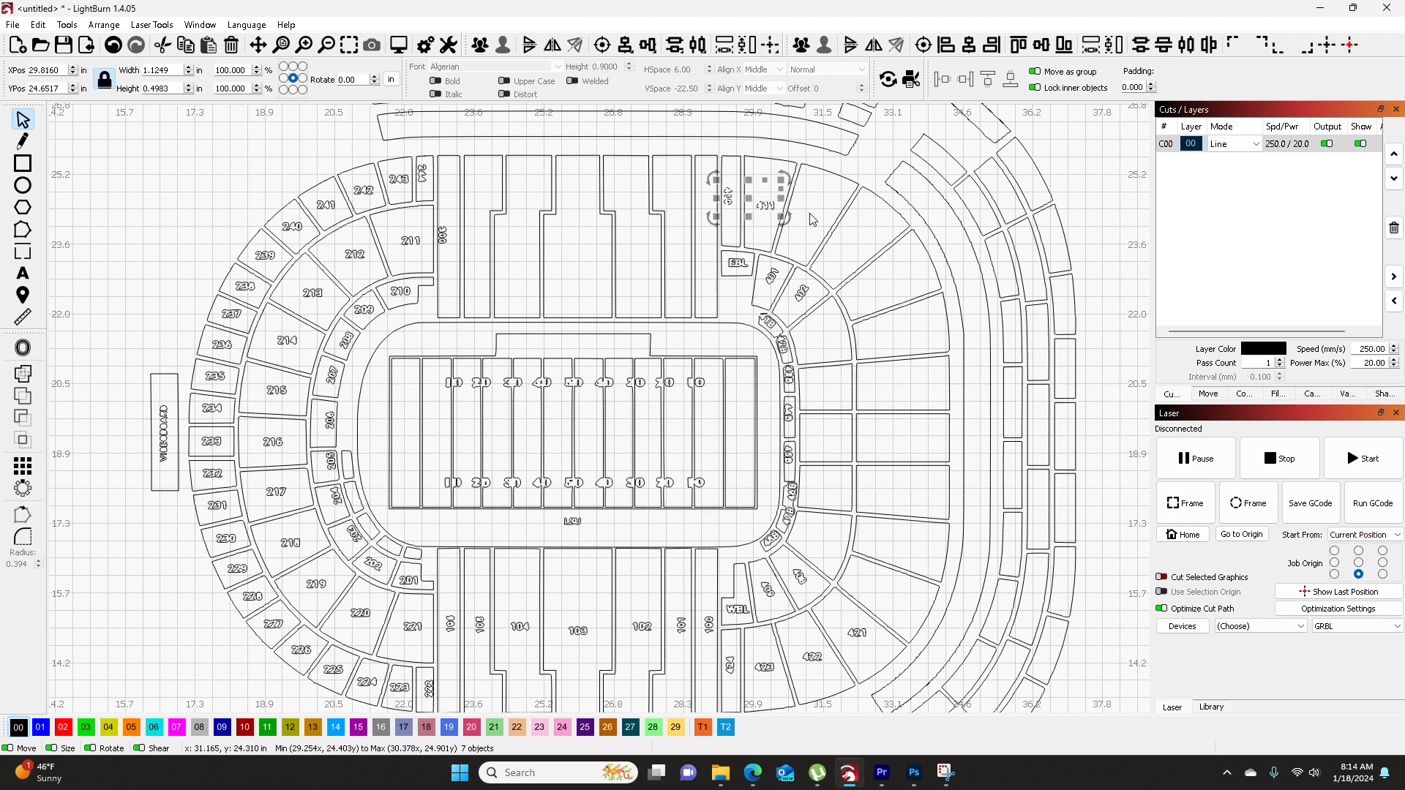
pyautogui.press('Delete')
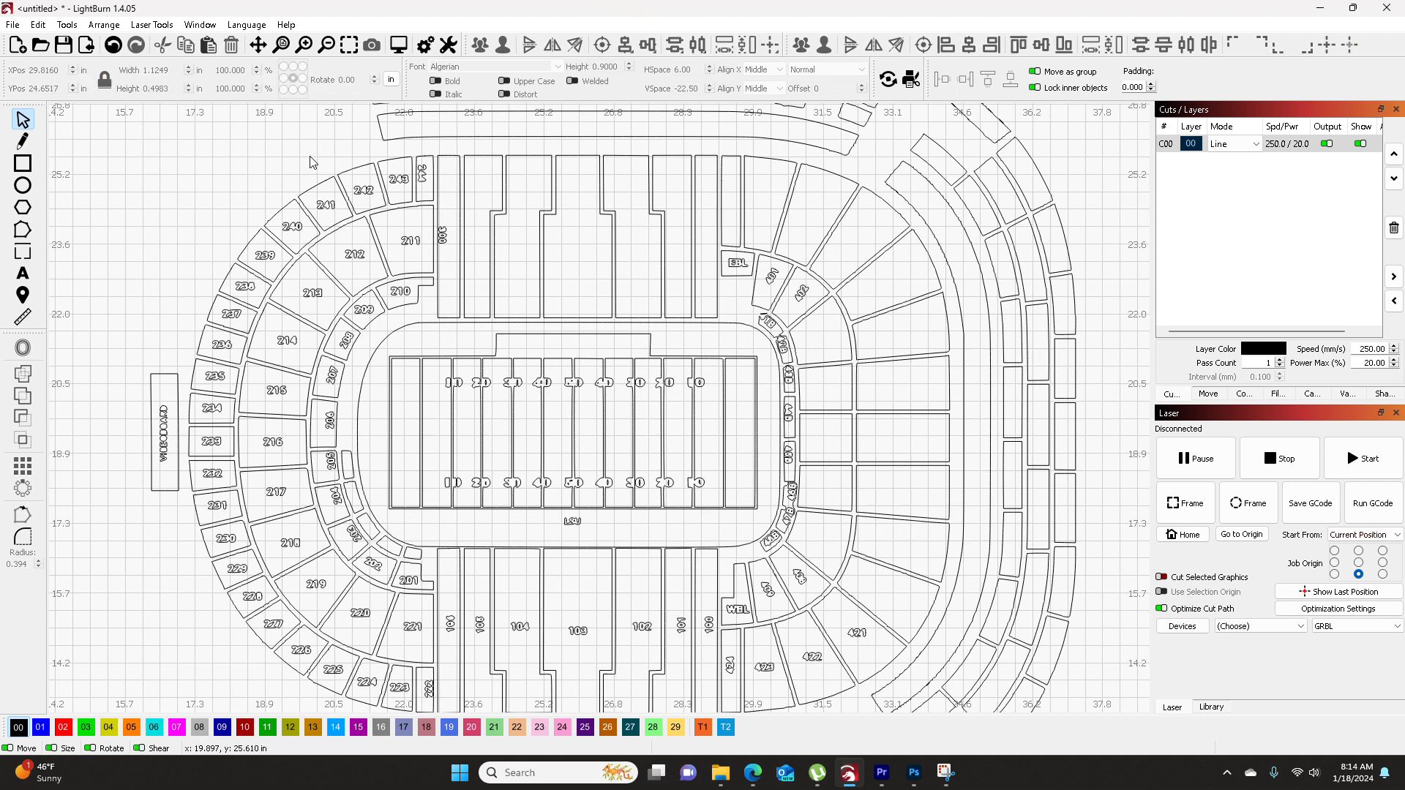
# - Delete the number outlines of sections 239 to 244, 211 and 212, keeping the section borders
pyautogui.moveTo(338, 154); pyautogui.dragTo(430, 208)
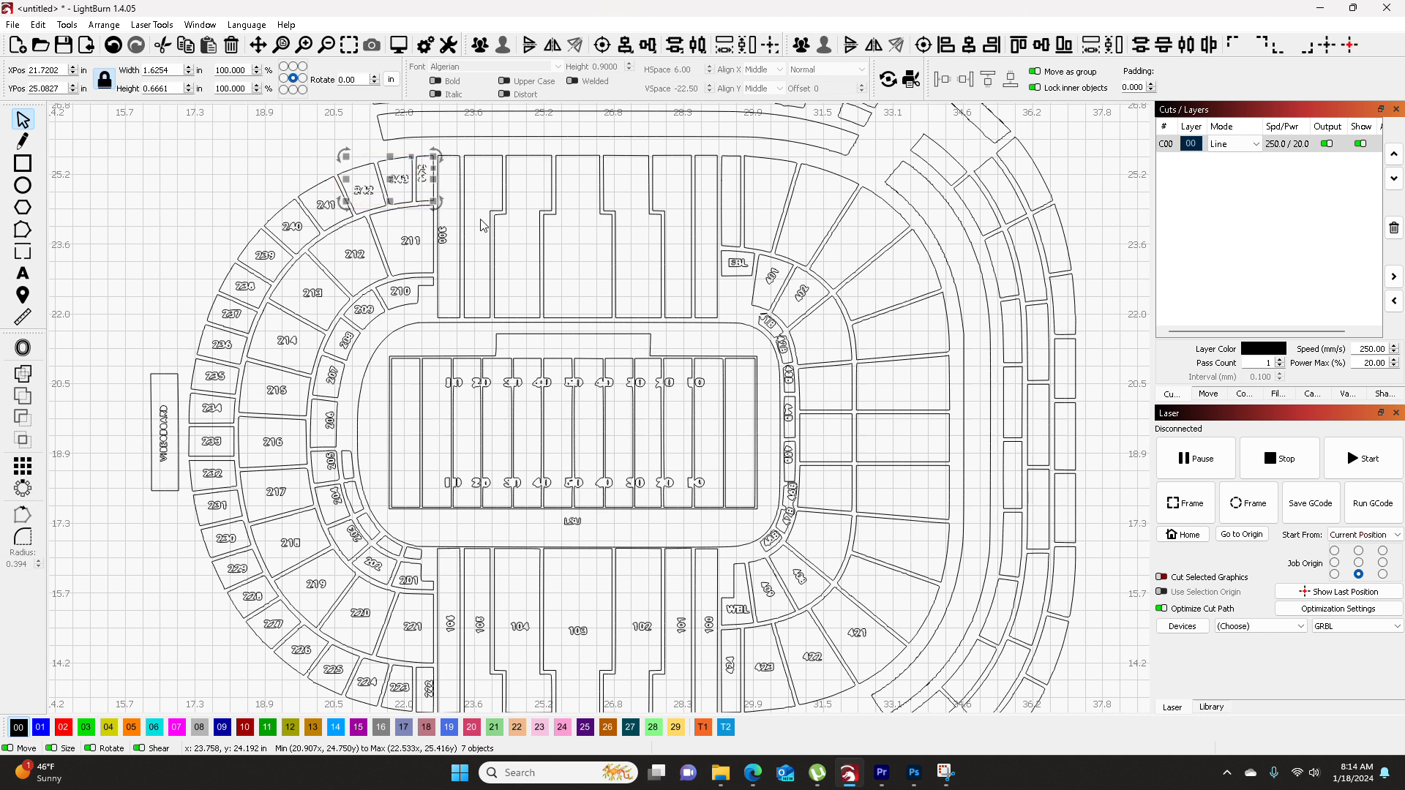
pyautogui.press('Delete')
pyautogui.moveTo(293, 162); pyautogui.dragTo(351, 233)
pyautogui.press('Delete')
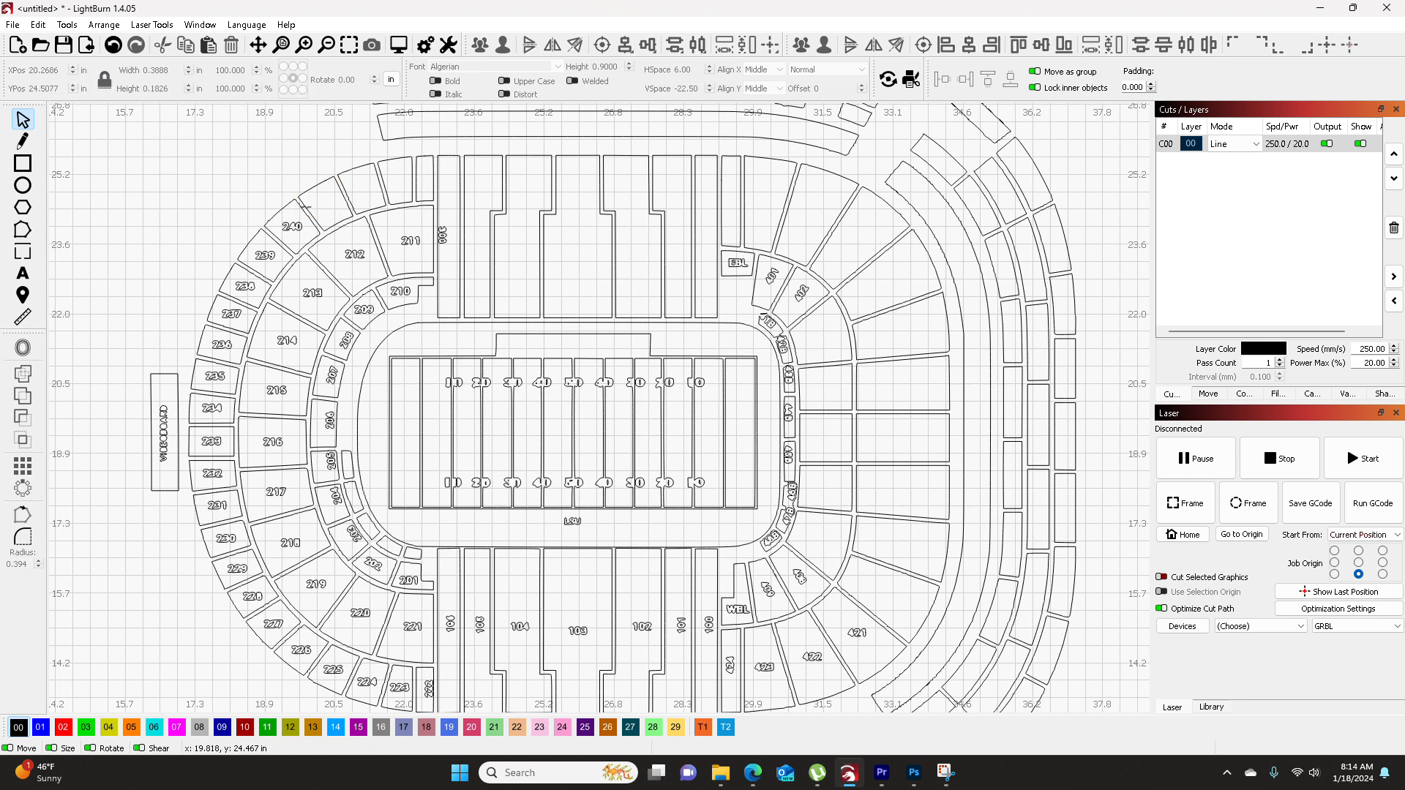
pyautogui.moveTo(263, 196); pyautogui.dragTo(376, 281)
pyautogui.press('Delete')
pyautogui.press('Delete')
pyautogui.moveTo(400, 229); pyautogui.dragTo(424, 261)
pyautogui.press('Delete')
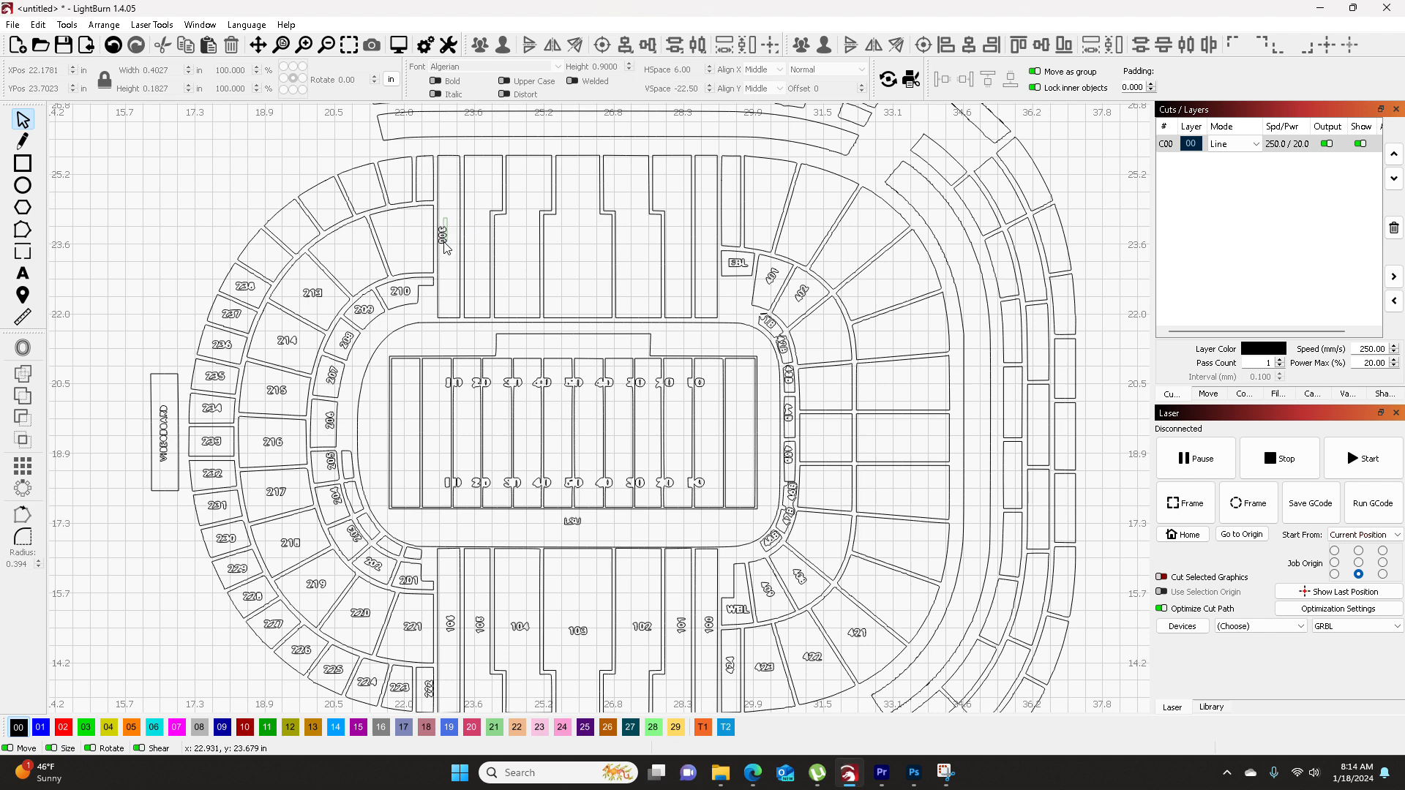
# - Delete the number outlines of the narrow section beside 211 and of sections 213, 214 and 236 to 238
pyautogui.click(445, 244)
pyautogui.press('Delete')
pyautogui.moveTo(218, 282); pyautogui.dragTo(342, 338)
pyautogui.press('Delete')
pyautogui.moveTo(185, 330); pyautogui.dragTo(314, 368)
pyautogui.press('Delete')
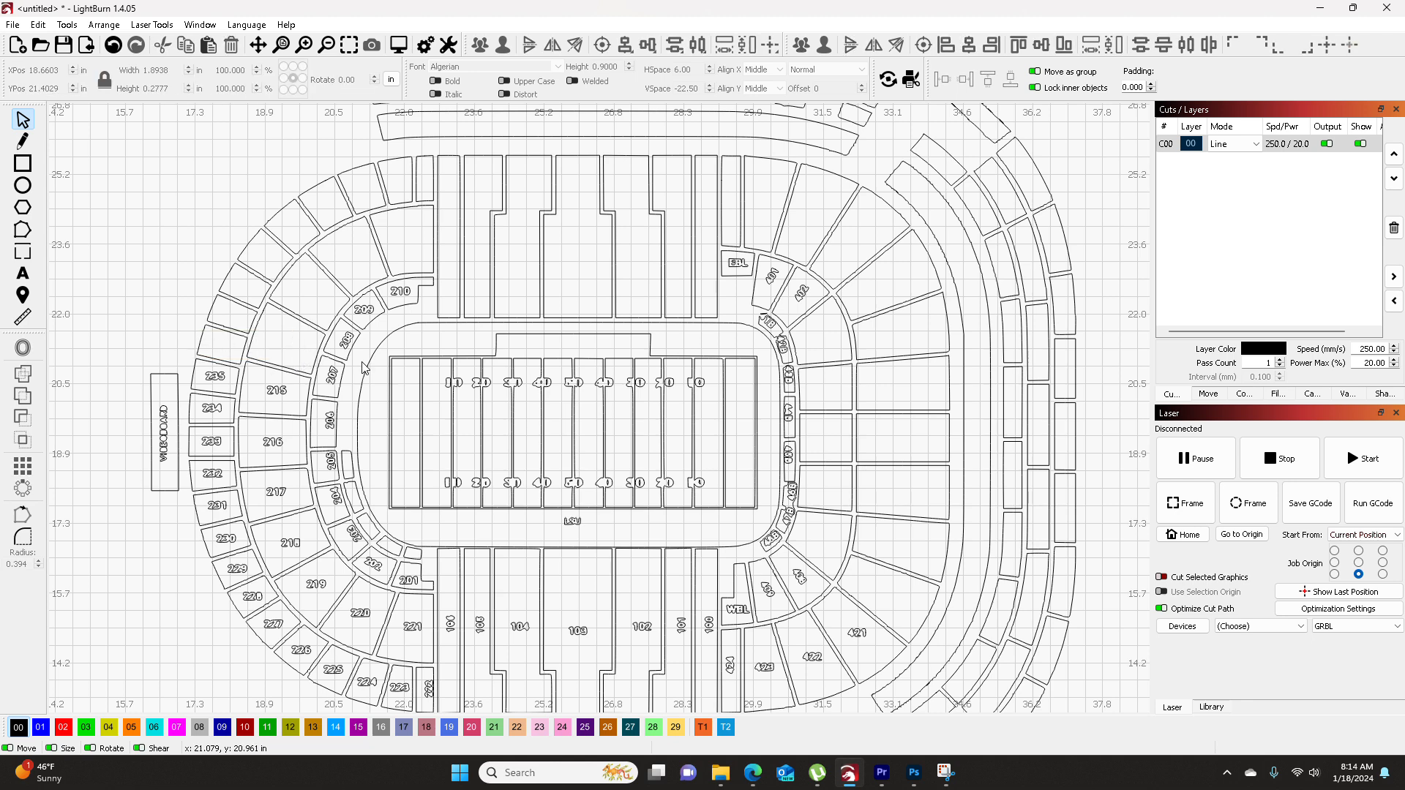
# - Delete the vertical lettering in the standalone rectangle and the number outlines of sections 215, 216 and 233 to 235
pyautogui.moveTo(150, 375); pyautogui.dragTo(167, 472)
pyautogui.press('Delete')
pyautogui.moveTo(201, 363); pyautogui.dragTo(290, 466)
pyautogui.press('Delete')
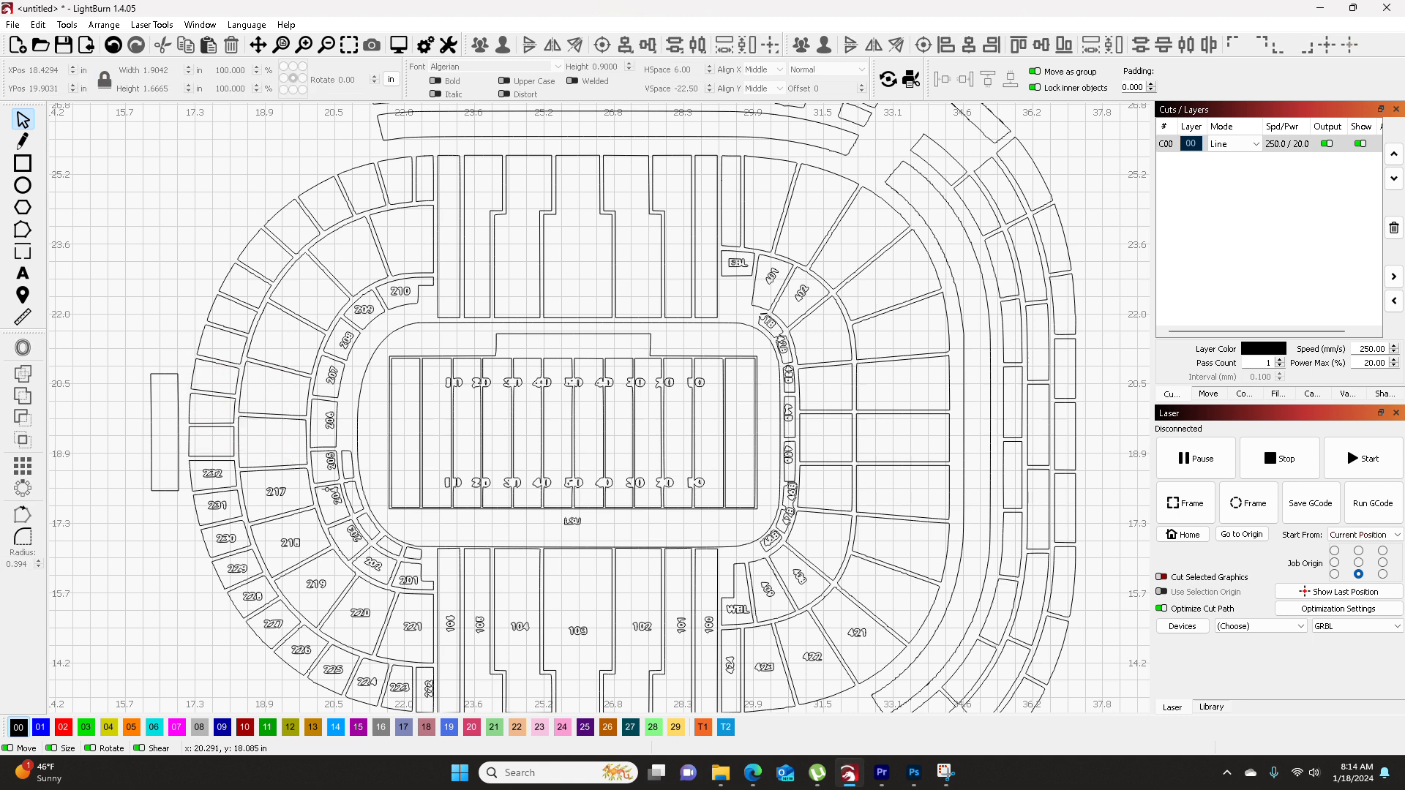
# - Delete the number outlines of sections 217, 218 and 229 to 232, leaving the section borders out of the selection
pyautogui.moveTo(265, 571); pyautogui.dragTo(295, 460)
pyautogui.scroll(1, 293, 443)
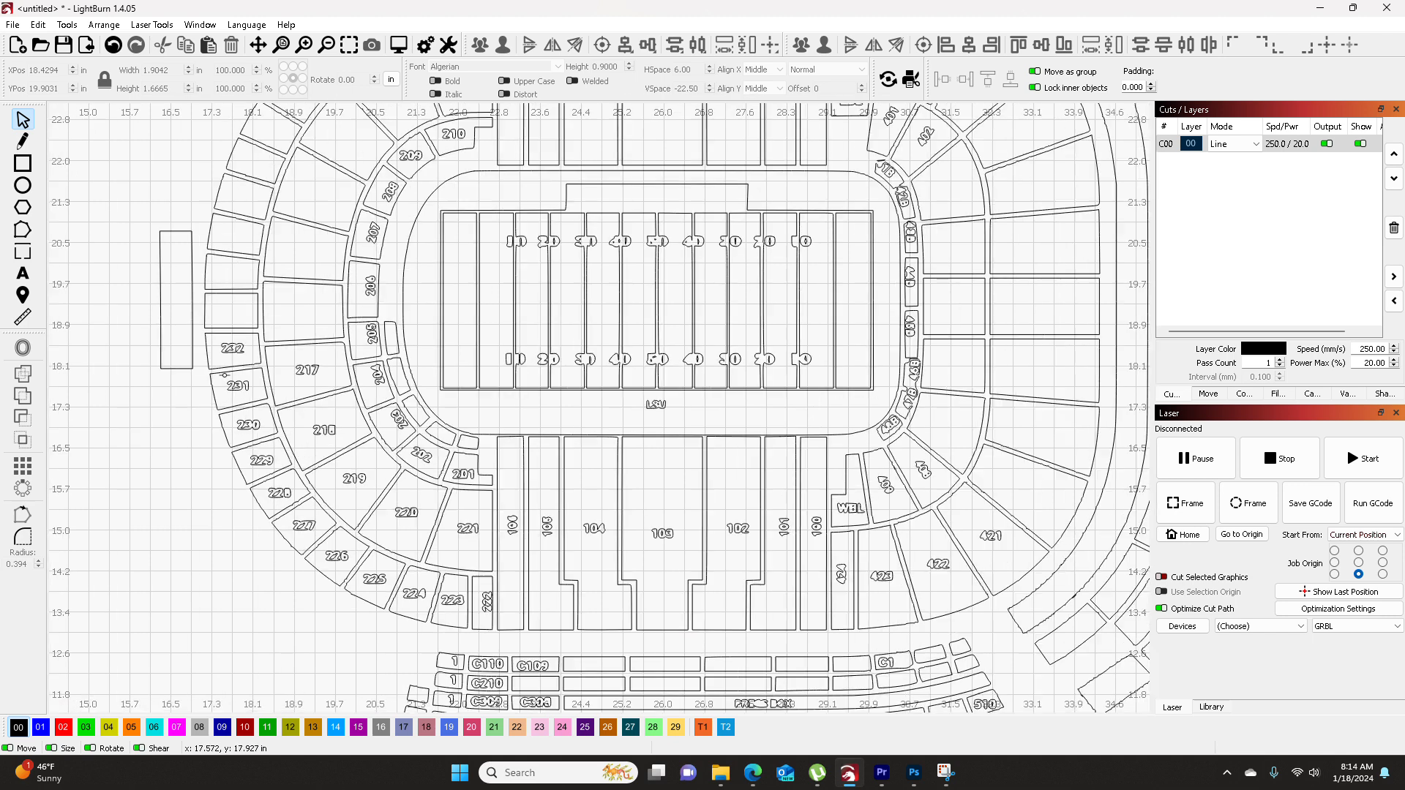
pyautogui.click(210, 335)
pyautogui.moveTo(215, 340); pyautogui.dragTo(335, 480)
pyautogui.keyDown('shift'); pyautogui.click(276, 431); pyautogui.keyUp('shift')
pyautogui.press('Delete')
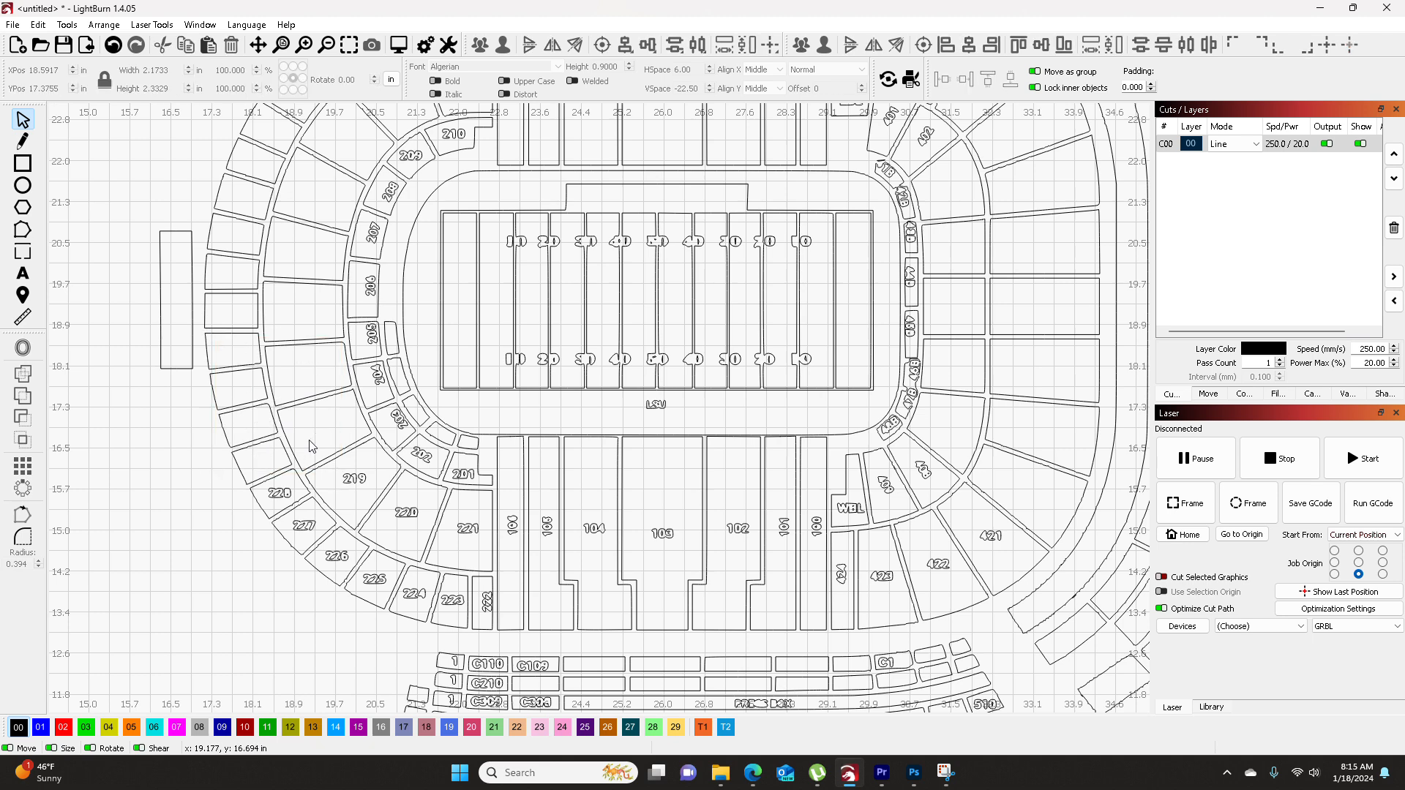
# - Delete the number outlines of sections 201 and 219 to 228, removing the section borders from the selection first
pyautogui.moveTo(296, 504); pyautogui.dragTo(507, 636)
pyautogui.keyDown('shift'); pyautogui.click(475, 571); pyautogui.keyUp('shift')
pyautogui.keyDown('shift'); pyautogui.click(422, 560); pyautogui.keyUp('shift')
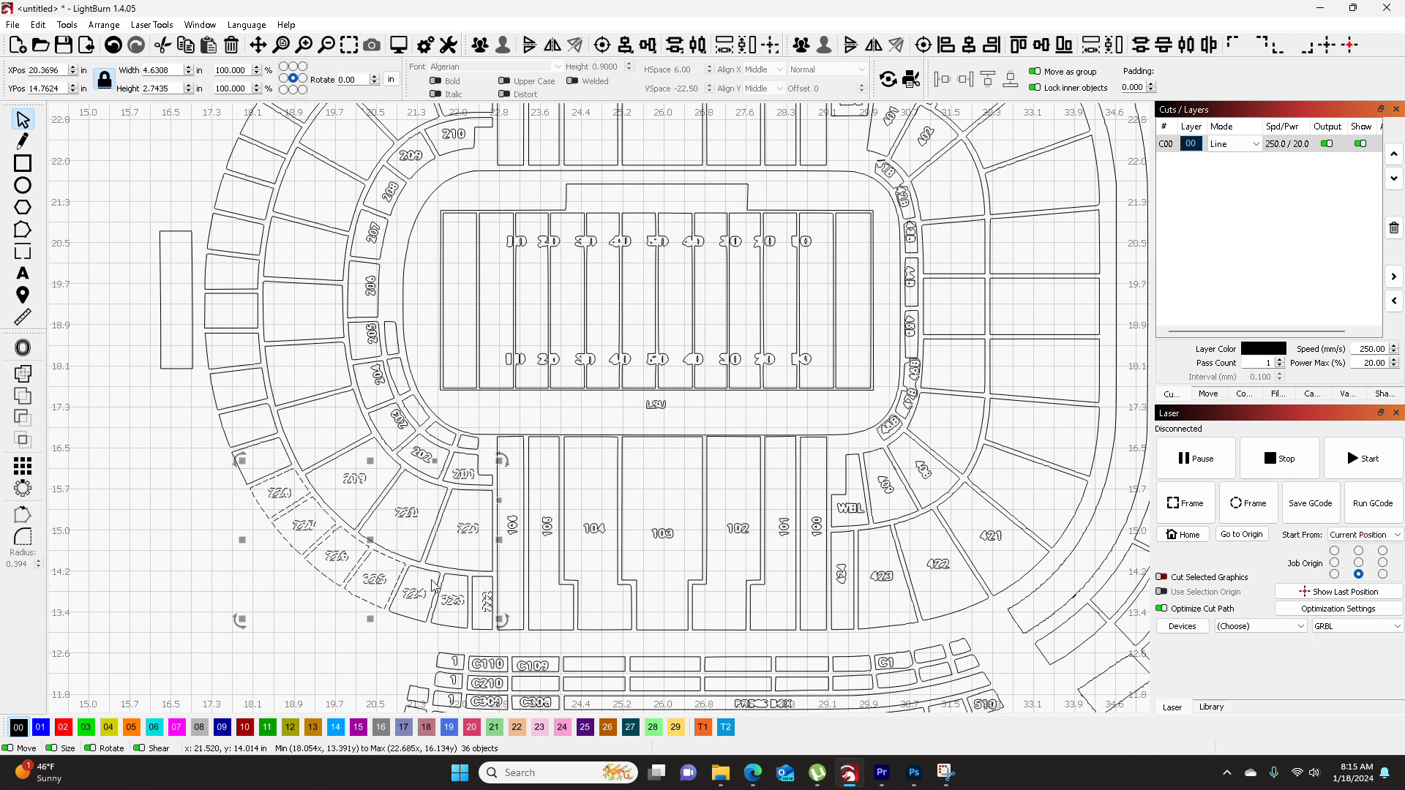
pyautogui.keyDown('shift'); pyautogui.click(400, 575); pyautogui.keyUp('shift')
pyautogui.keyDown('shift'); pyautogui.click(341, 528); pyautogui.keyUp('shift')
pyautogui.keyDown('shift'); pyautogui.click(308, 489); pyautogui.keyUp('shift')
pyautogui.keyDown('shift'); pyautogui.click(304, 491); pyautogui.keyUp('shift')
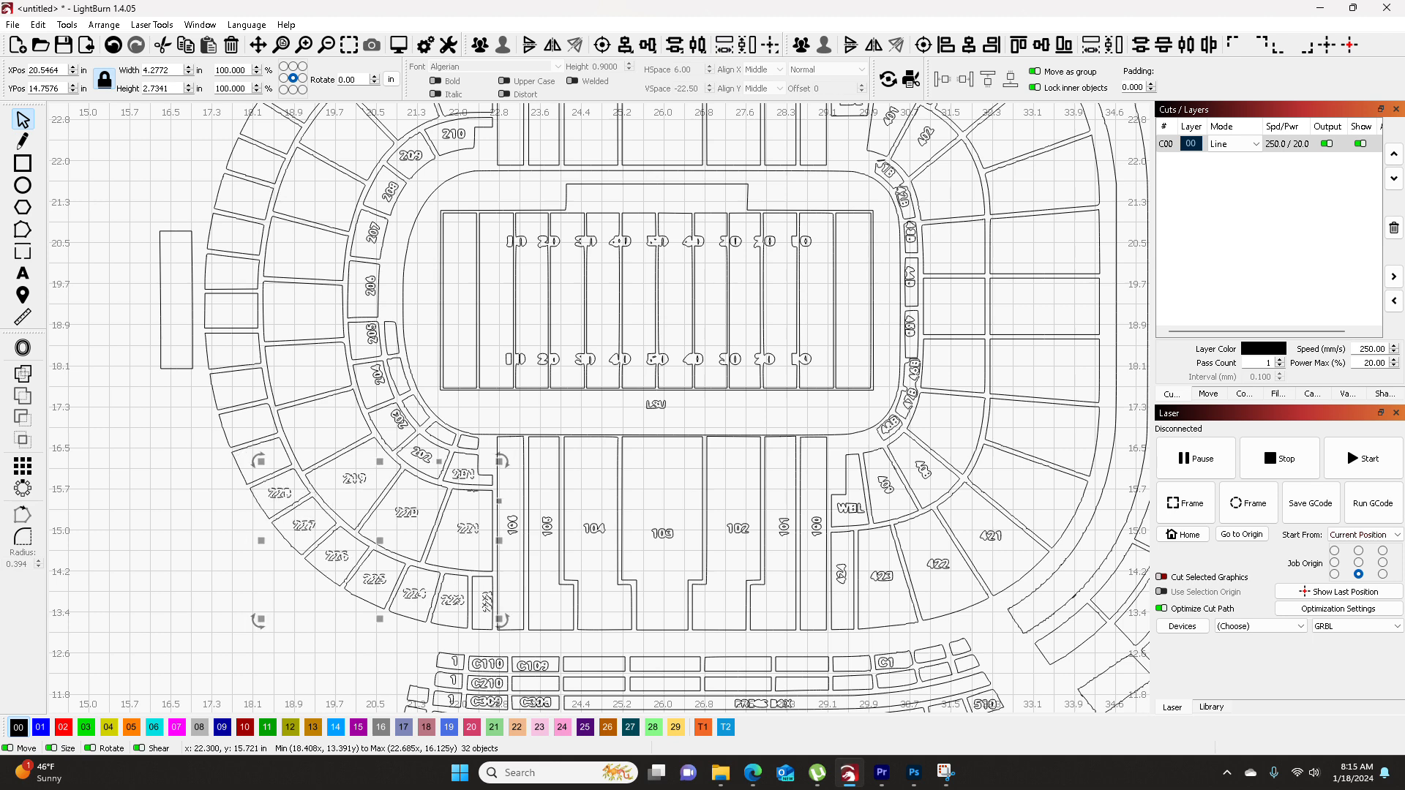
pyautogui.press('Escape')
# - Delete the number outlines of sections 202 to 207, removing the section borders from the selection first
pyautogui.moveTo(327, 207); pyautogui.dragTo(435, 460)
pyautogui.keyDown('shift'); pyautogui.click(423, 412); pyautogui.keyUp('shift')
pyautogui.keyDown('shift'); pyautogui.click(393, 404); pyautogui.keyUp('shift')
pyautogui.keyDown('shift'); pyautogui.click(389, 389); pyautogui.keyUp('shift')
pyautogui.keyDown('shift'); pyautogui.click(389, 372); pyautogui.keyUp('shift')
pyautogui.keyDown('shift'); pyautogui.click(387, 347); pyautogui.keyUp('shift')
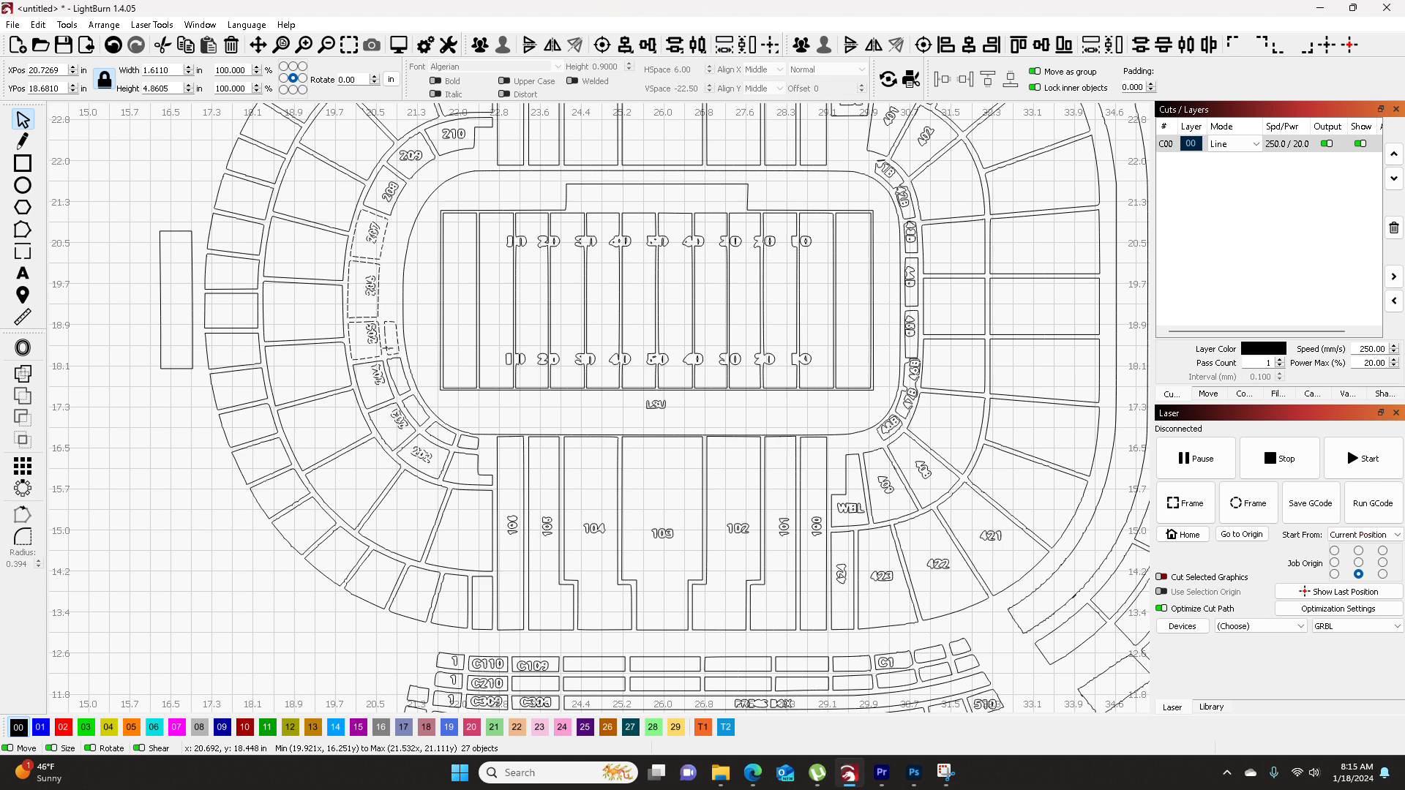
pyautogui.keyDown('shift'); pyautogui.click(379, 337); pyautogui.keyUp('shift')
pyautogui.keyDown('shift'); pyautogui.click(377, 296); pyautogui.keyUp('shift')
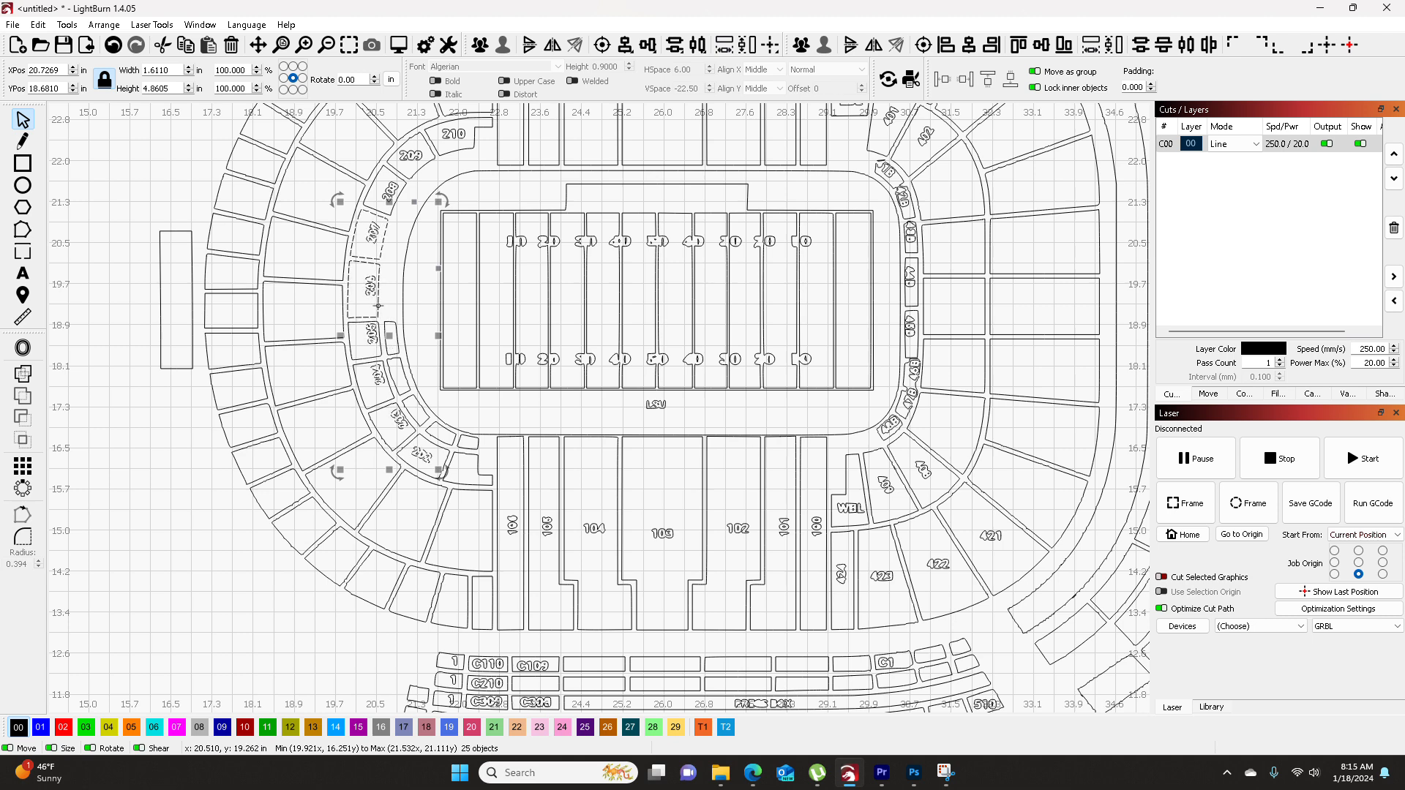
pyautogui.keyDown('shift'); pyautogui.click(380, 255); pyautogui.keyUp('shift')
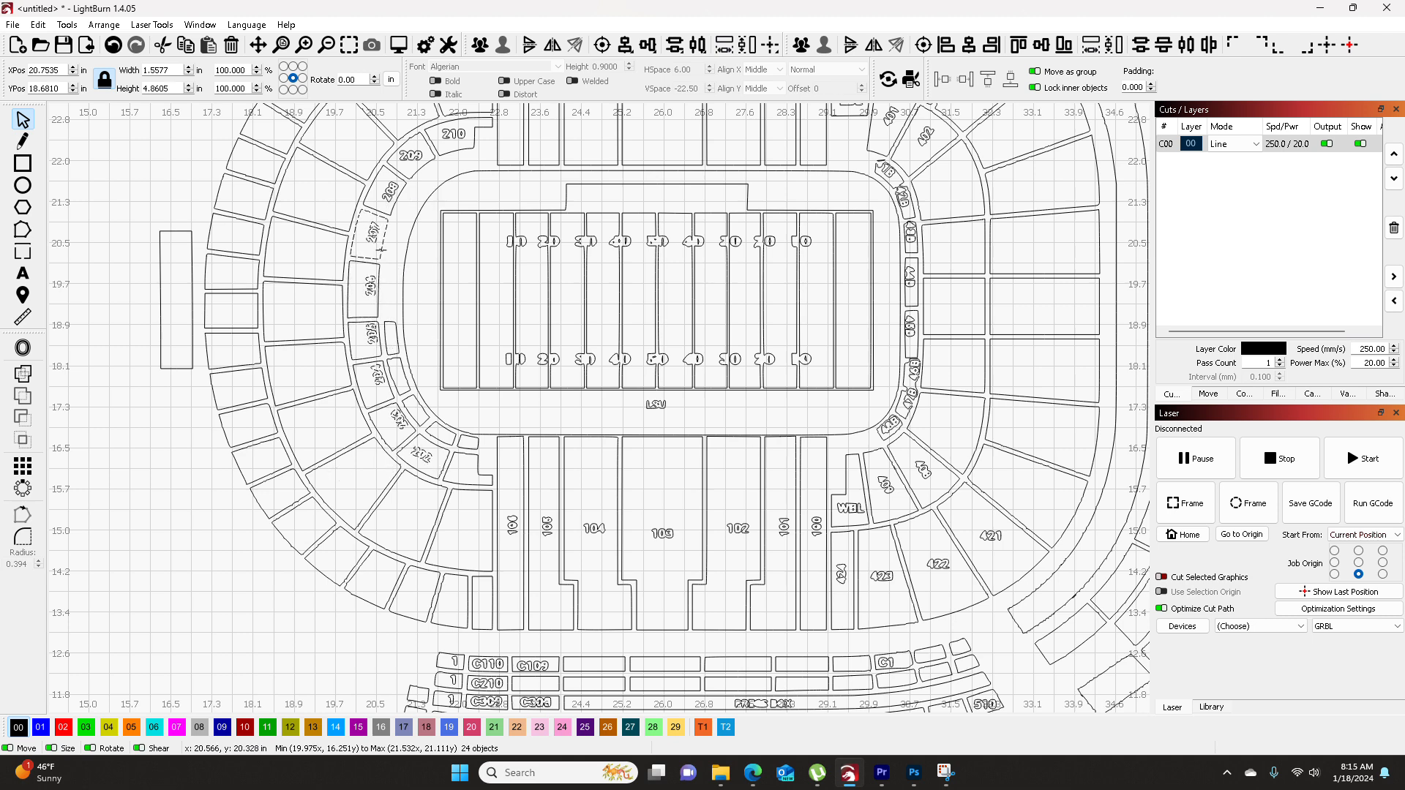
pyautogui.press('Delete')
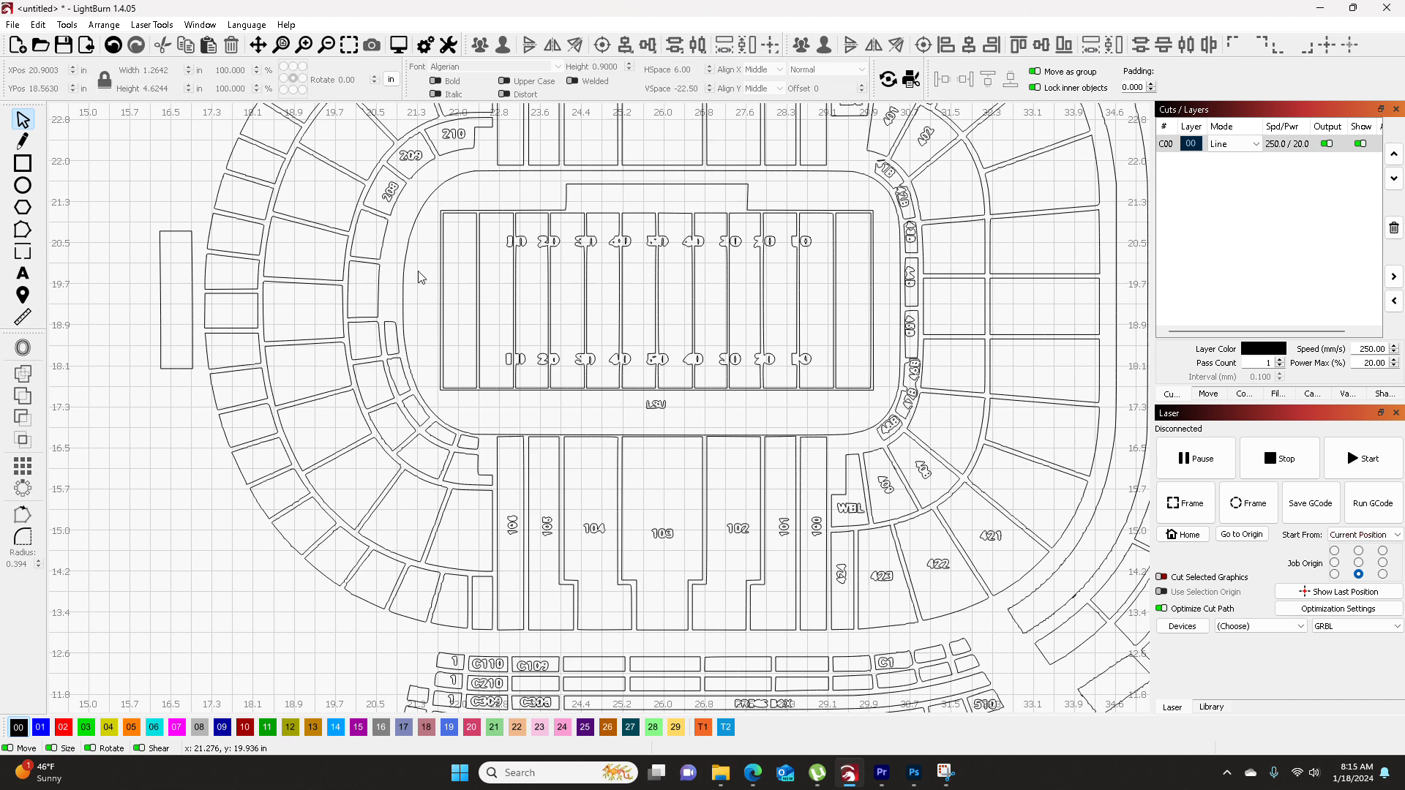
# - Delete the number outlines of sections 208 to 210 and of the tall sections below the field, including the WBL lettering
pyautogui.scroll(3, 376, 348)
pyautogui.moveTo(342, 287); pyautogui.dragTo(461, 374)
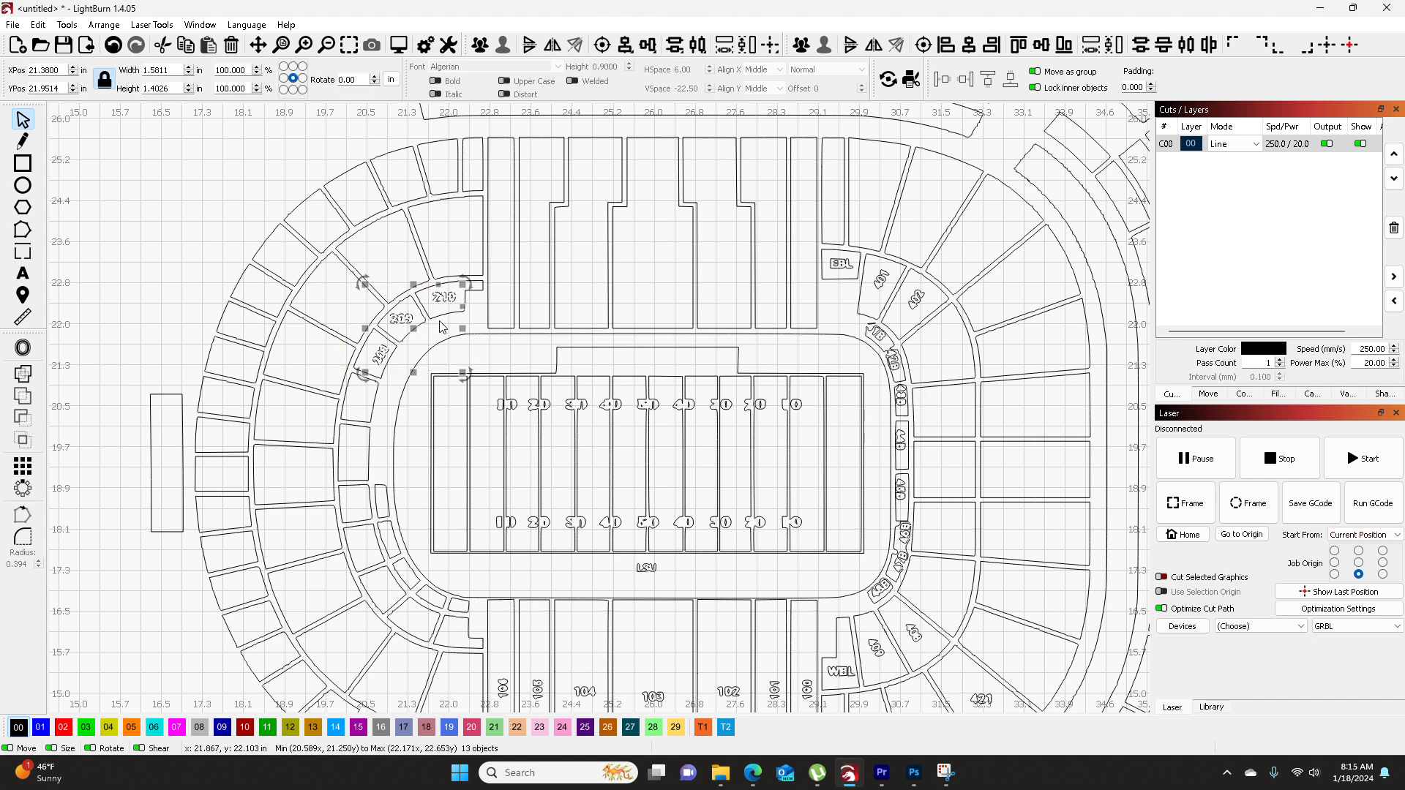
pyautogui.press('Delete')
pyautogui.moveTo(621, 488); pyautogui.dragTo(556, 134)
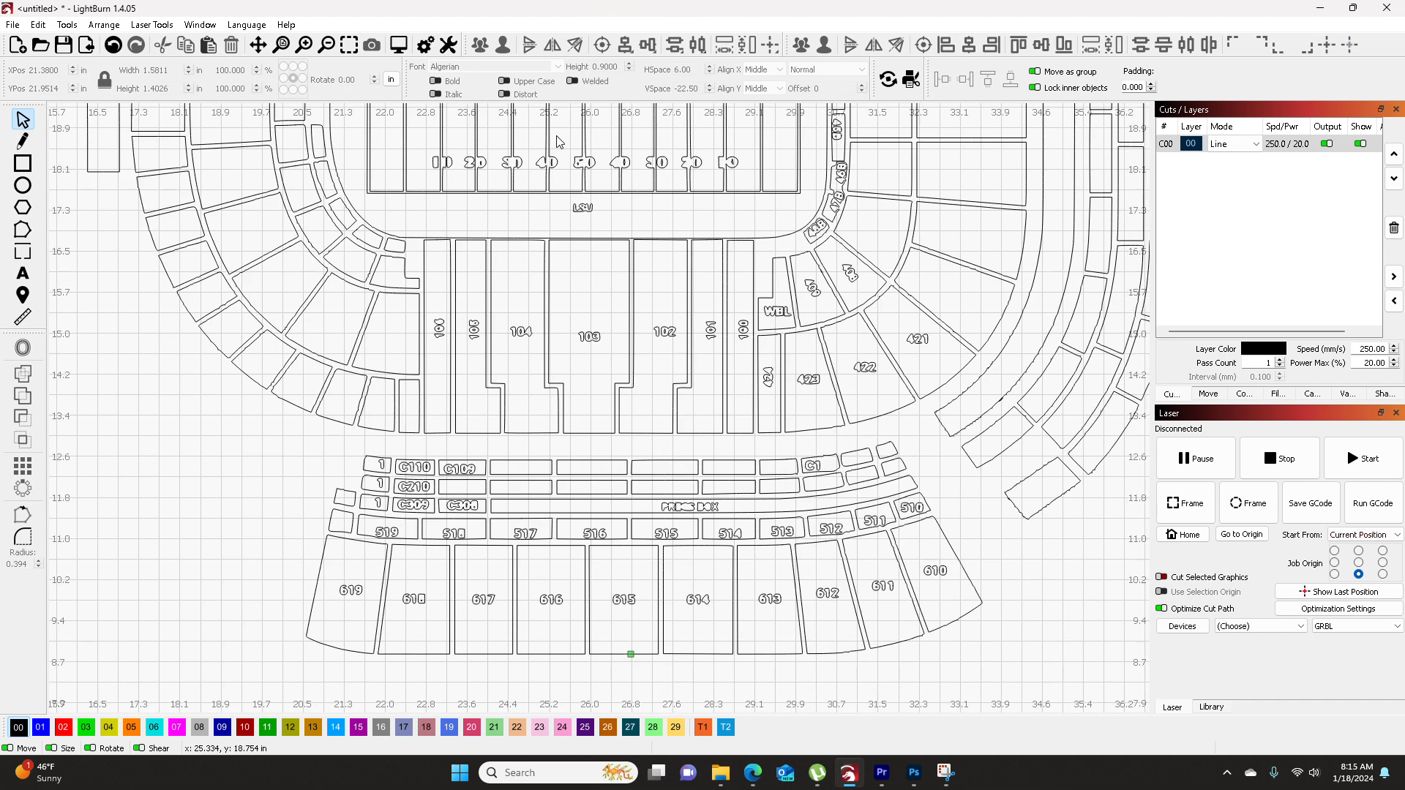
pyautogui.moveTo(399, 311); pyautogui.dragTo(800, 349)
pyautogui.press('Delete')
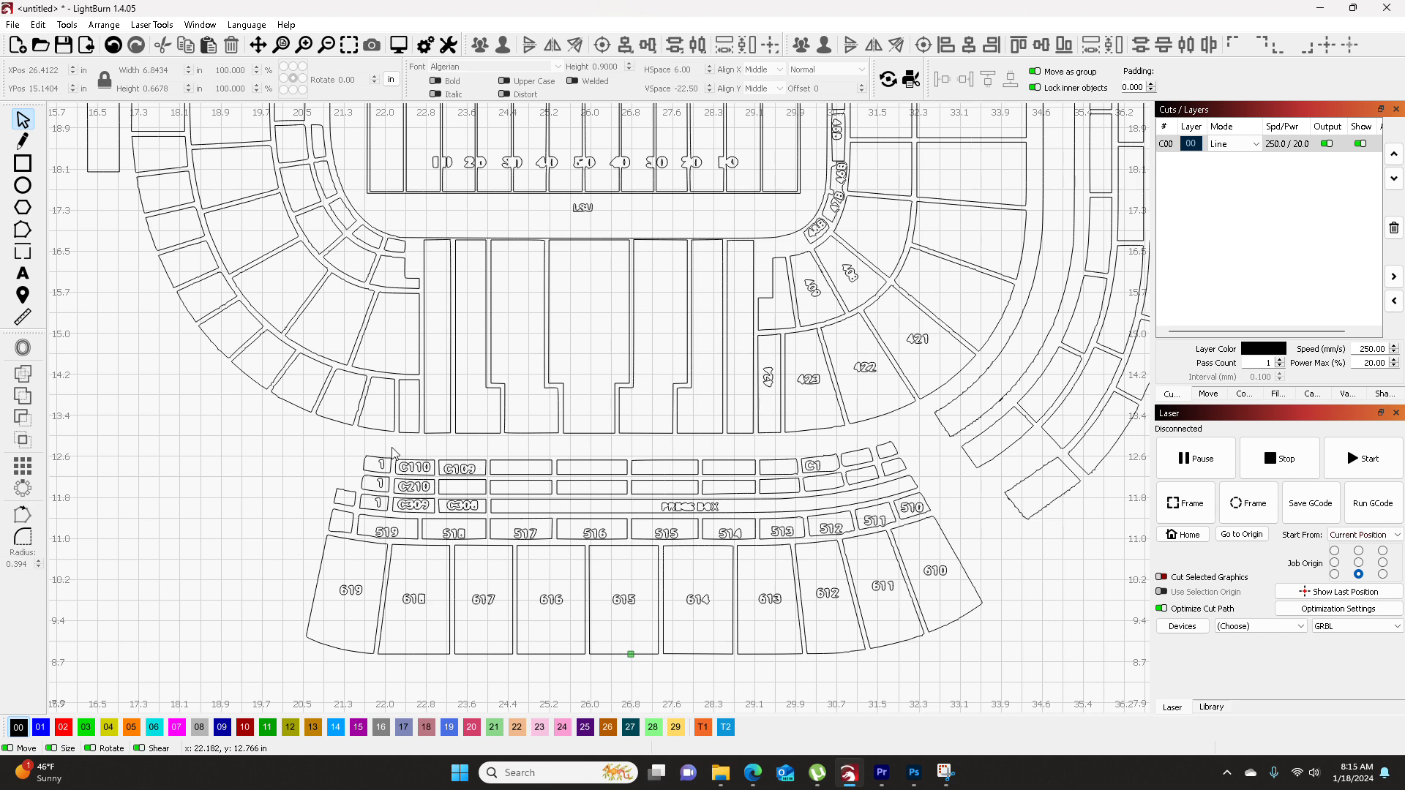
# - Delete the C110, C109, C210 and C308 labels and the 1s in the first two suite rows, keeping the box borders
pyautogui.moveTo(369, 448); pyautogui.dragTo(448, 489)
pyautogui.press('Delete')
pyautogui.click(369, 485)
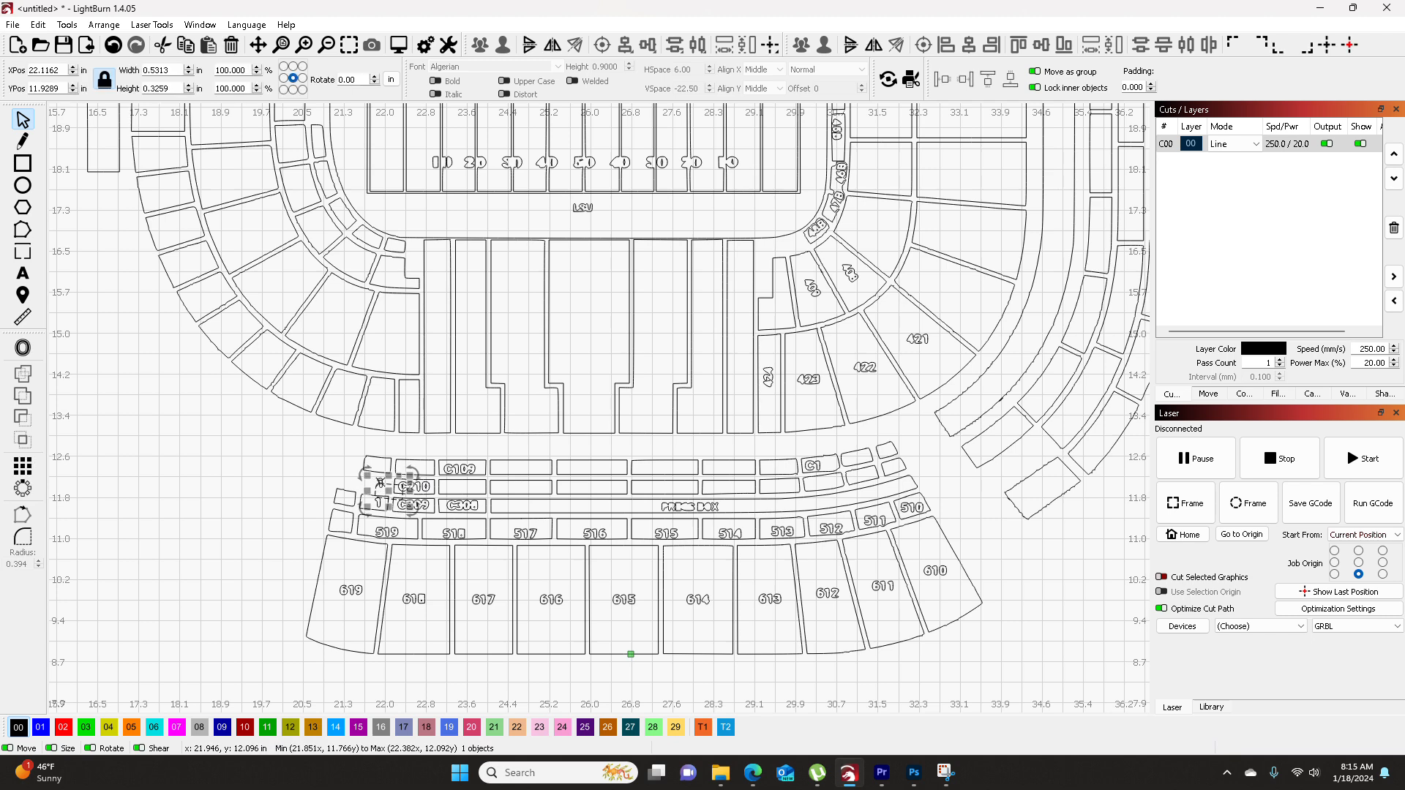
pyautogui.moveTo(344, 468); pyautogui.dragTo(433, 497)
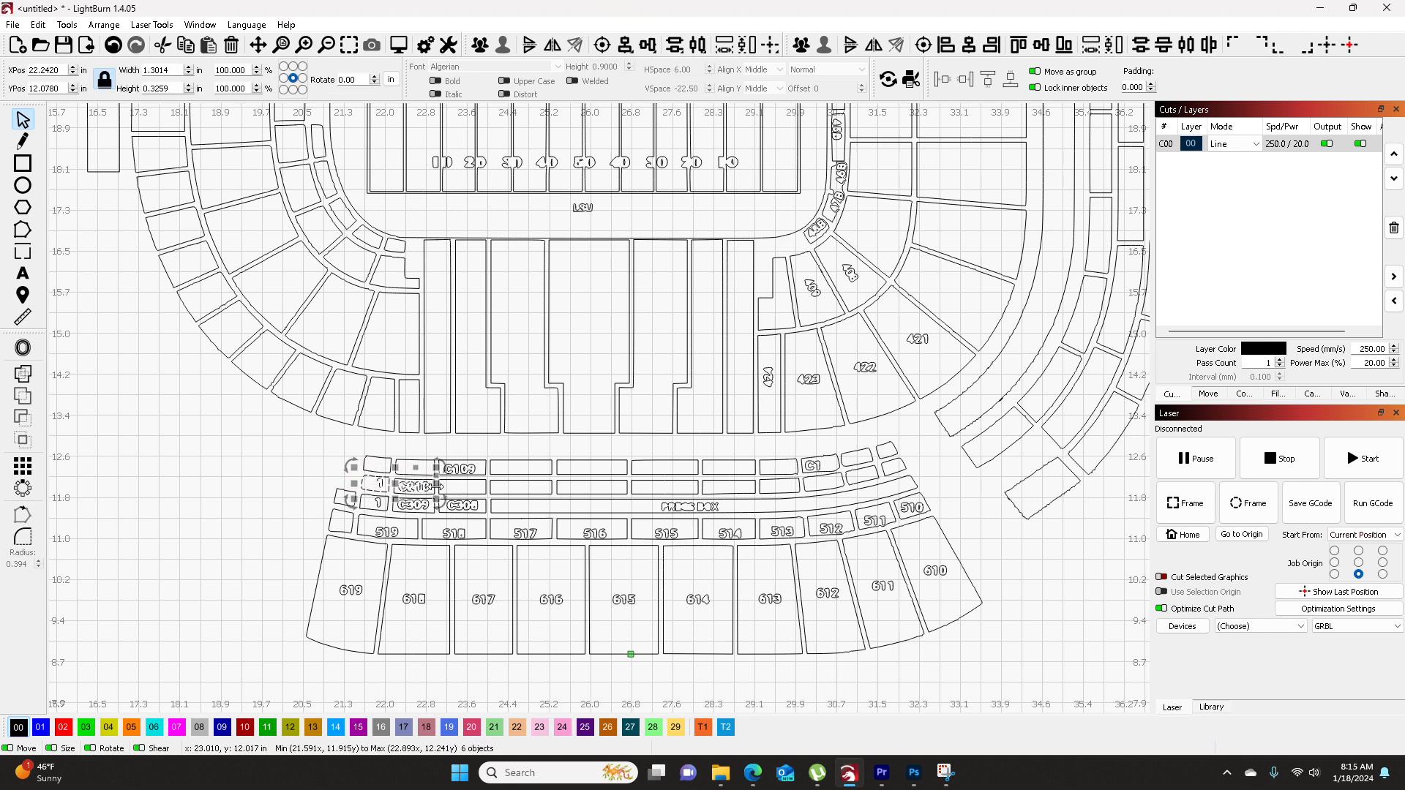
pyautogui.keyDown('shift'); pyautogui.click(367, 463); pyautogui.keyUp('shift')
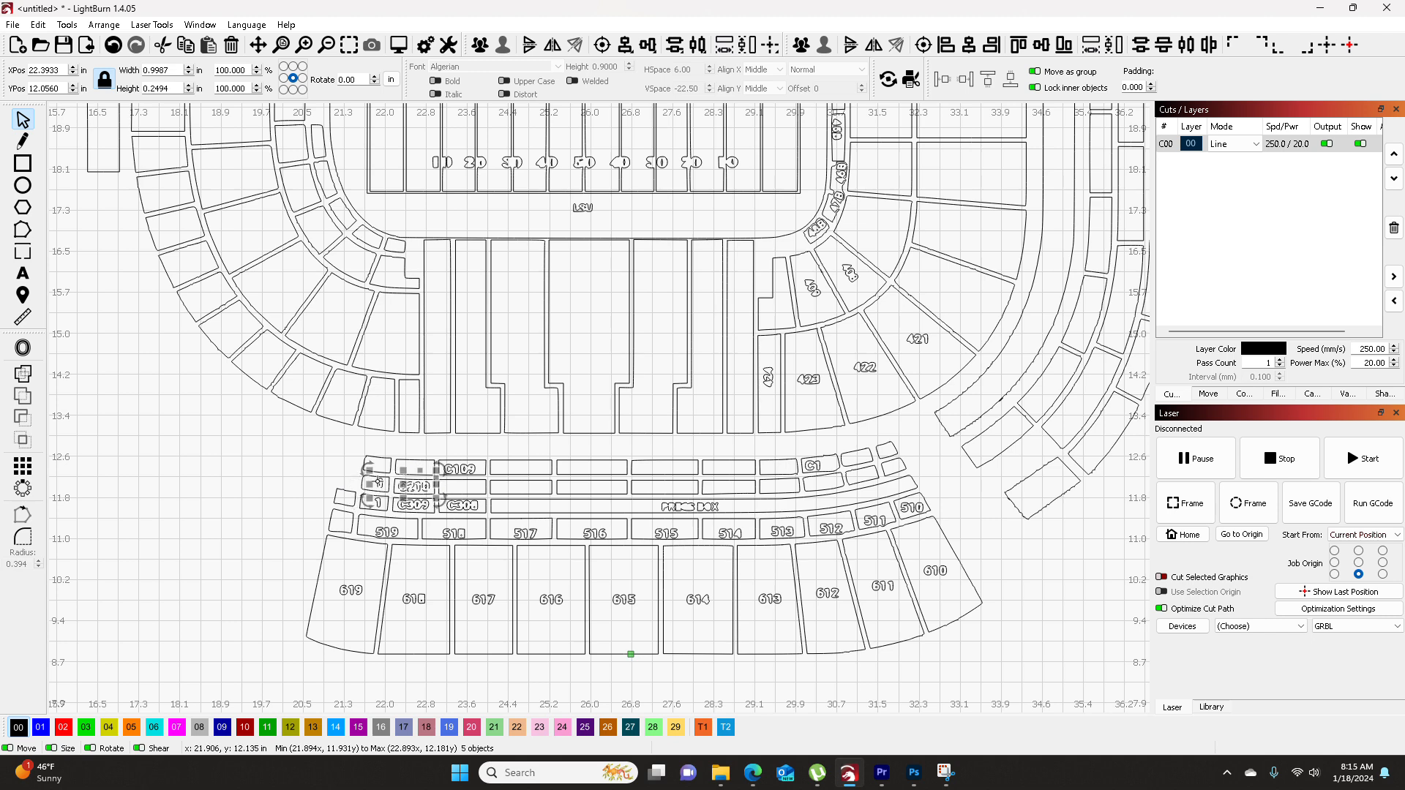
pyautogui.press('Delete')
pyautogui.moveTo(443, 458); pyautogui.dragTo(478, 506)
pyautogui.press('Delete')
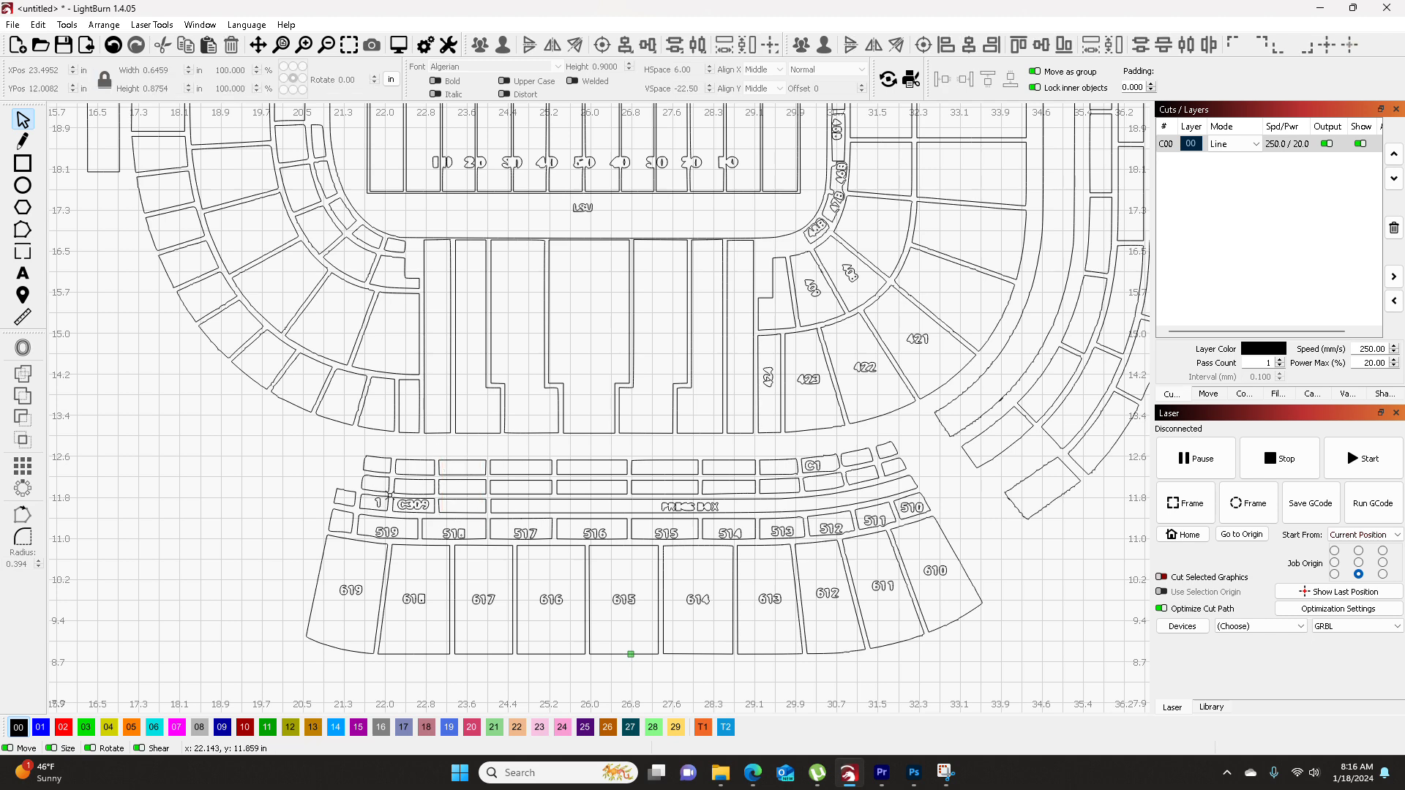
# - Delete the C309 label with the 1 beside it and the number outlines of sections 512 to 519
pyautogui.click(416, 503)
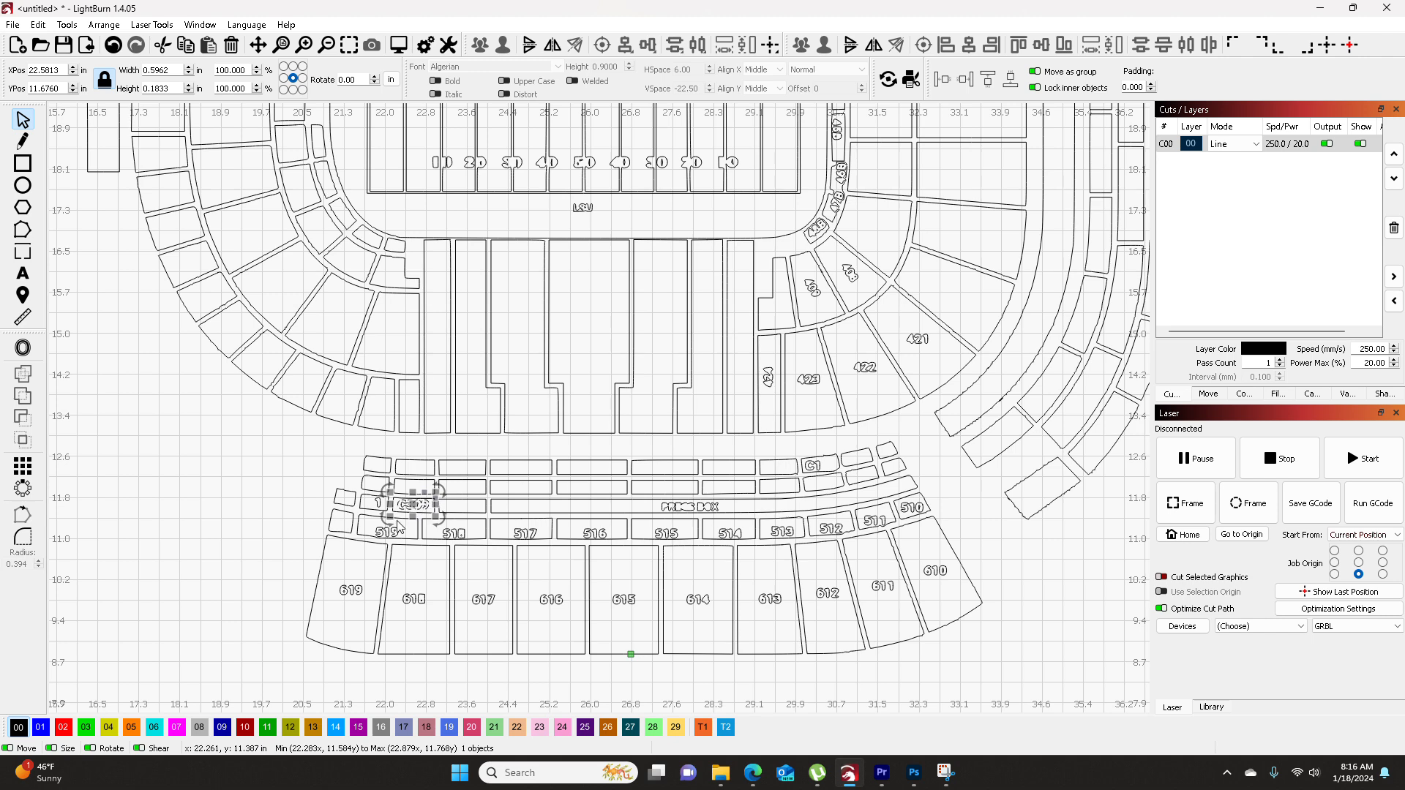
pyautogui.press('Delete')
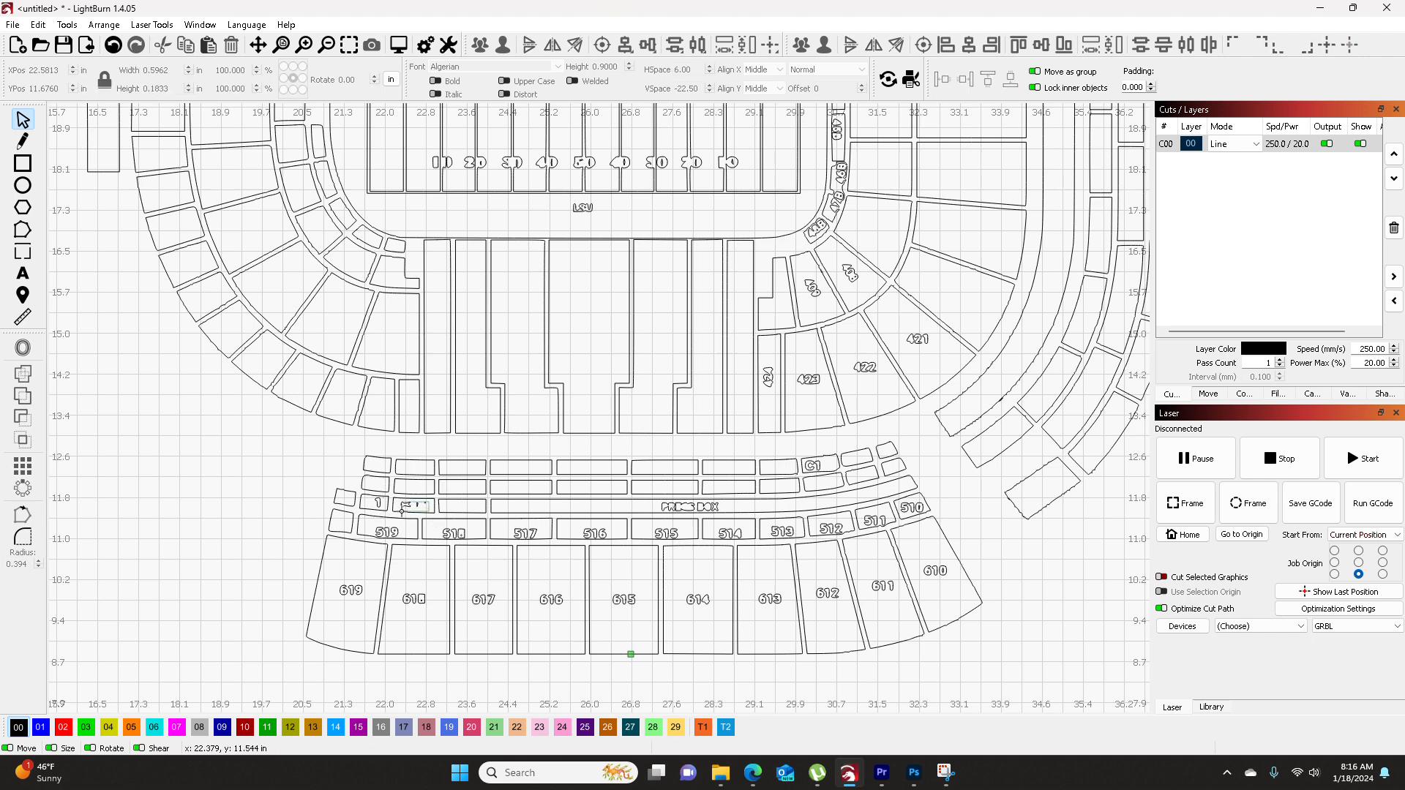
pyautogui.click(402, 508)
pyautogui.press('Delete')
pyautogui.click(382, 503)
pyautogui.press('Delete')
pyautogui.moveTo(366, 522); pyautogui.dragTo(840, 540)
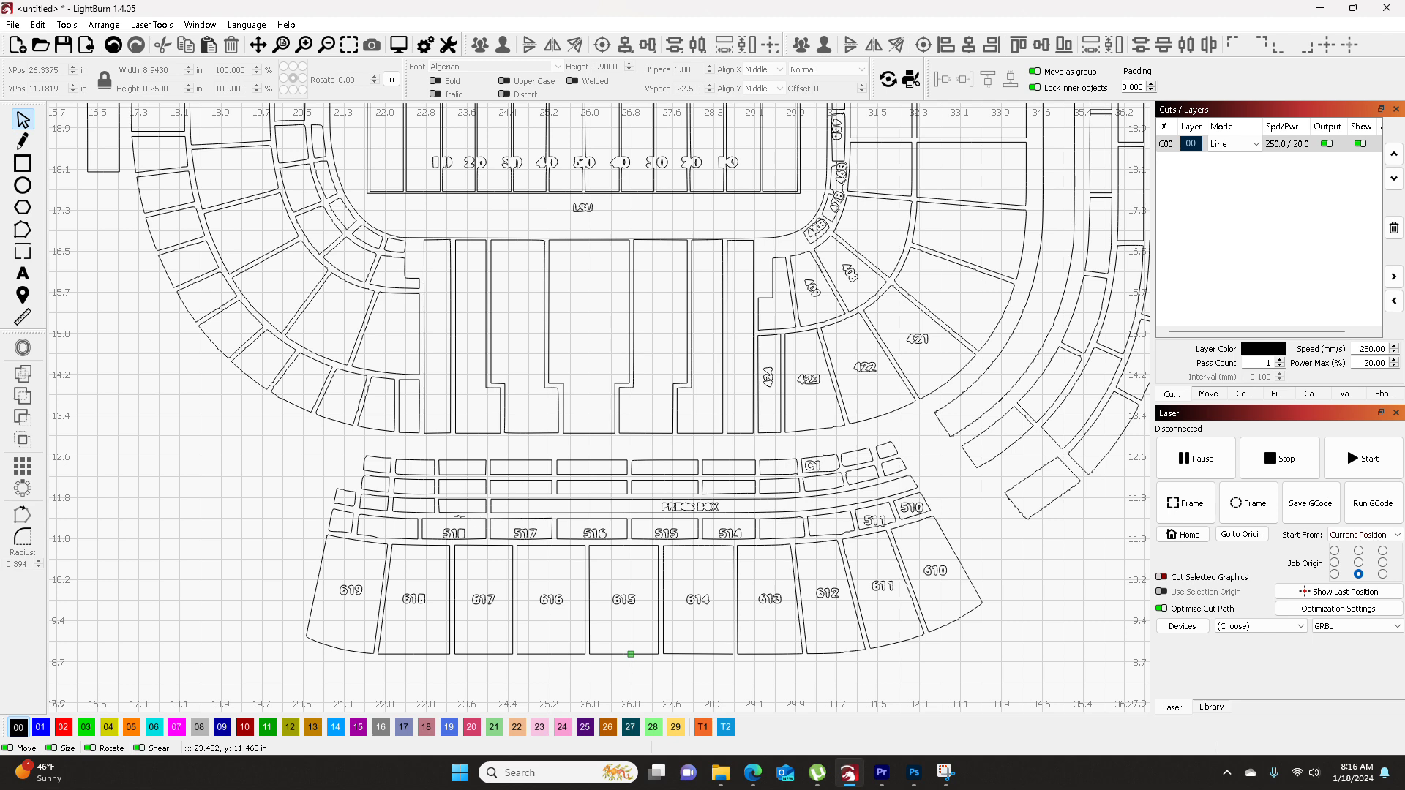
pyautogui.moveTo(428, 529); pyautogui.dragTo(747, 556)
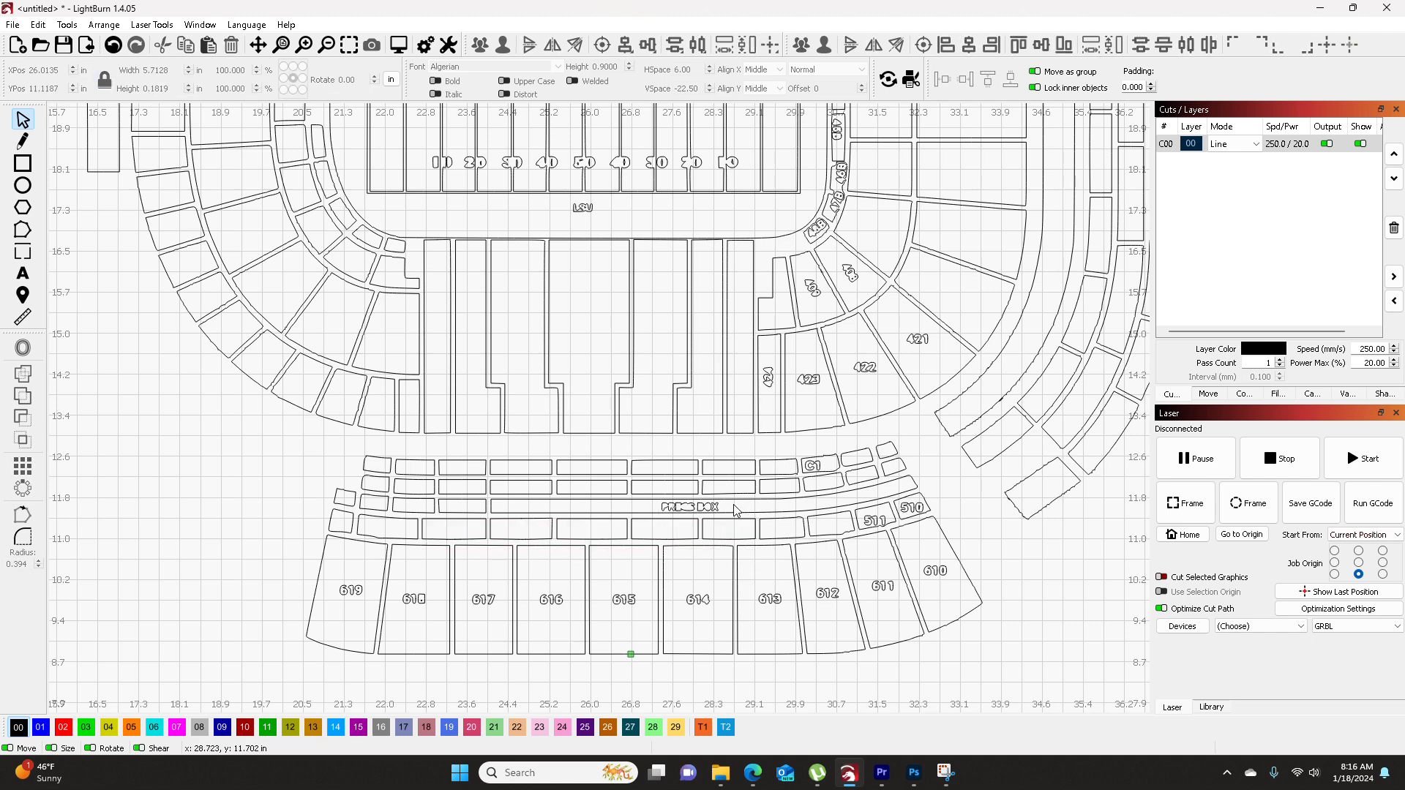
# - Delete the press box lettering and the C1 label, and move the long press box outline back into its row
pyautogui.click(674, 516)
pyautogui.click(810, 467)
pyautogui.click(855, 512)
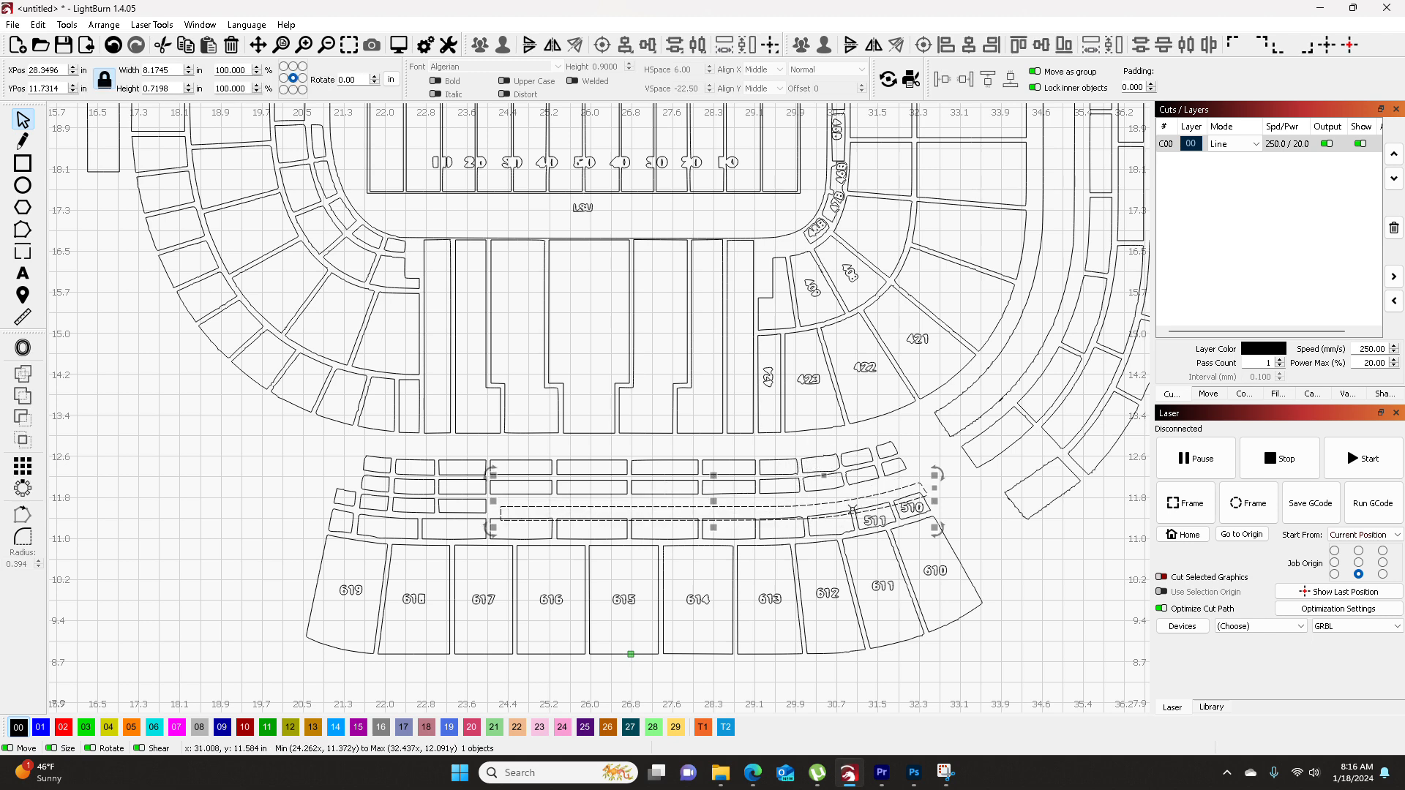
pyautogui.moveTo(870, 508); pyautogui.dragTo(861, 500)
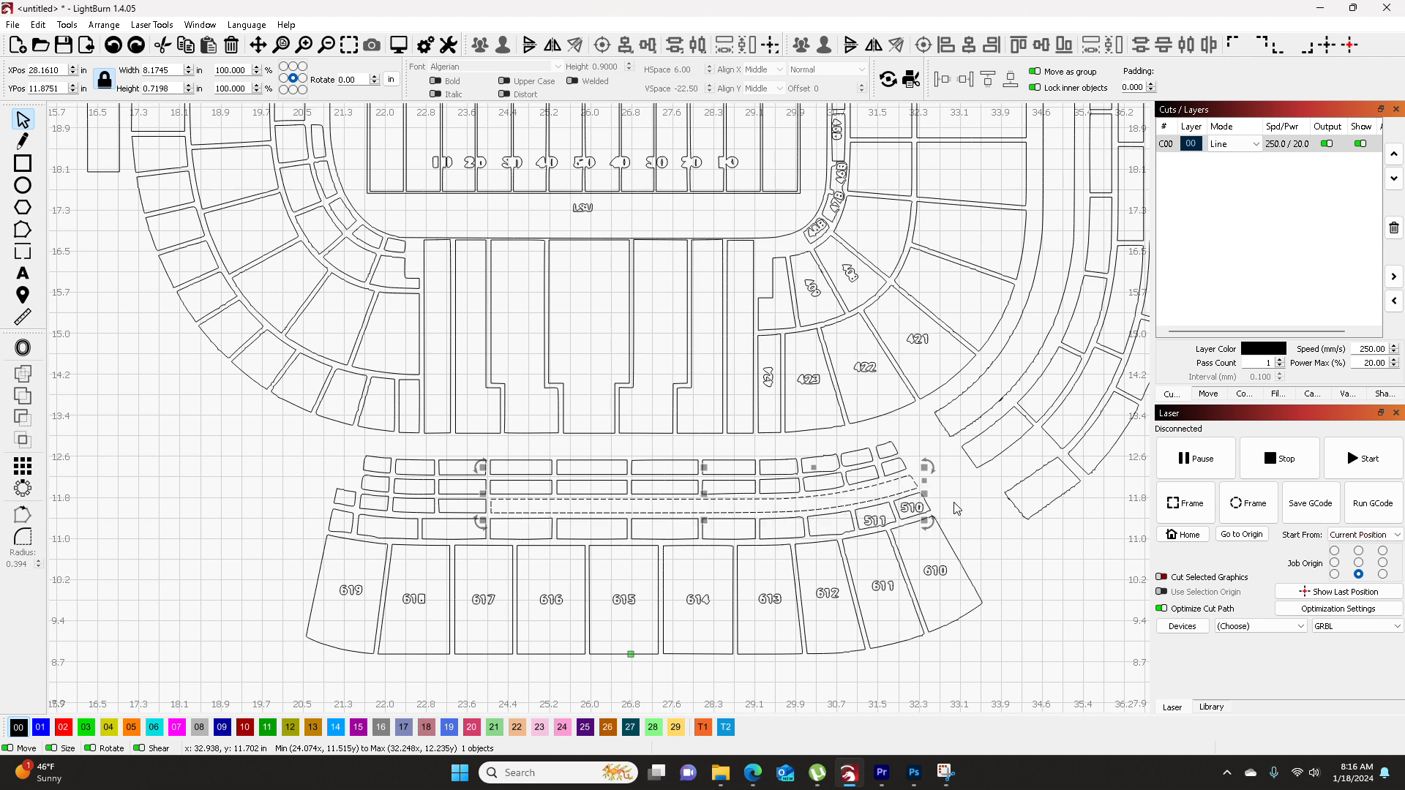
# - Delete the number outlines of sections 510 and 511 digit by digit
pyautogui.click(952, 506)
pyautogui.click(920, 506)
pyautogui.press('Delete')
pyautogui.click(922, 507)
pyautogui.press('Delete')
pyautogui.click(913, 508)
pyautogui.press('Delete')
pyautogui.click(907, 508)
pyautogui.press('Delete')
pyautogui.click(880, 519)
pyautogui.press('Delete')
pyautogui.click(877, 515)
pyautogui.press('Delete')
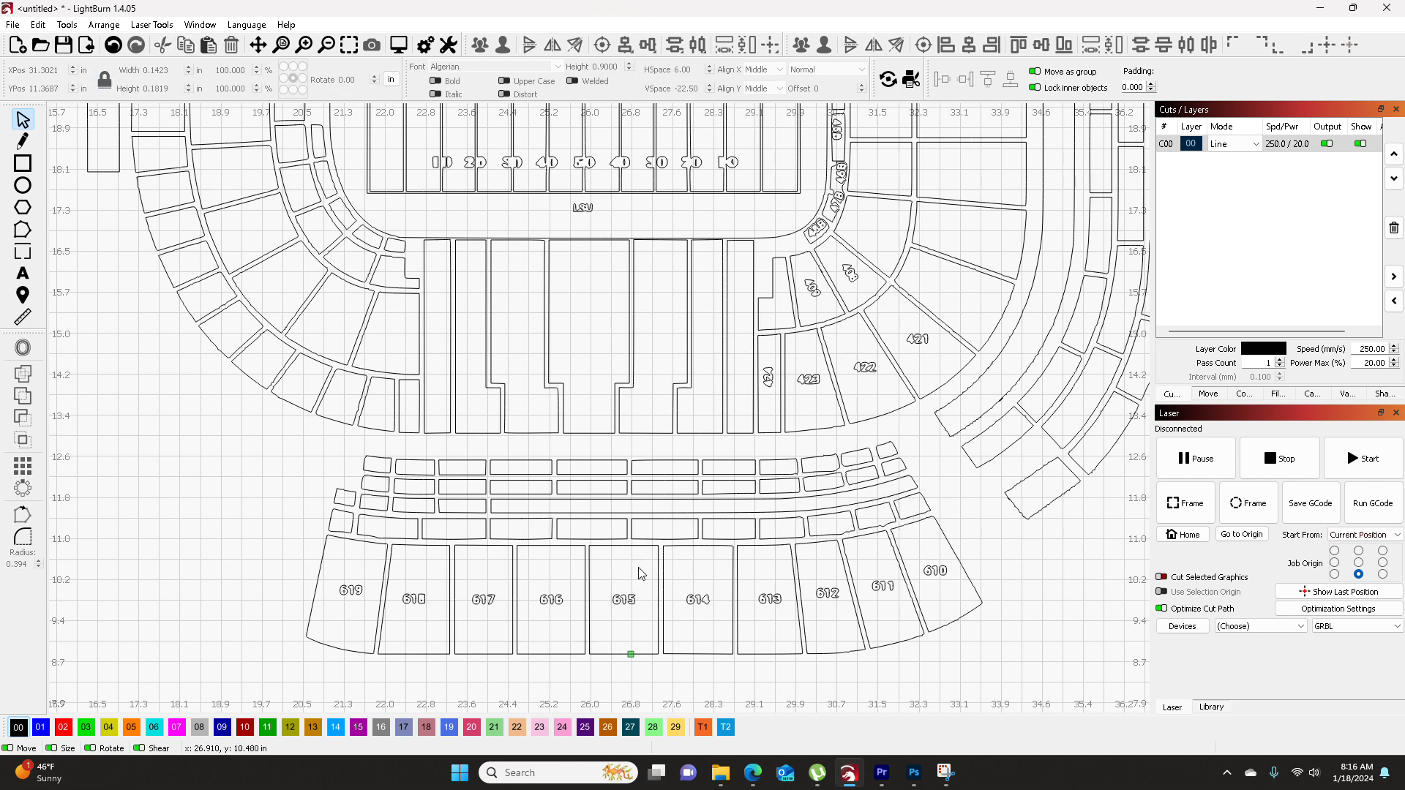
# - Delete the number outlines of sections 610 to 619, including the leftover 0 in section 610
pyautogui.moveTo(401, 584); pyautogui.dragTo(924, 629)
pyautogui.press('Delete')
pyautogui.click(335, 585)
pyautogui.press('Delete')
pyautogui.click(948, 596)
pyautogui.press('Delete')
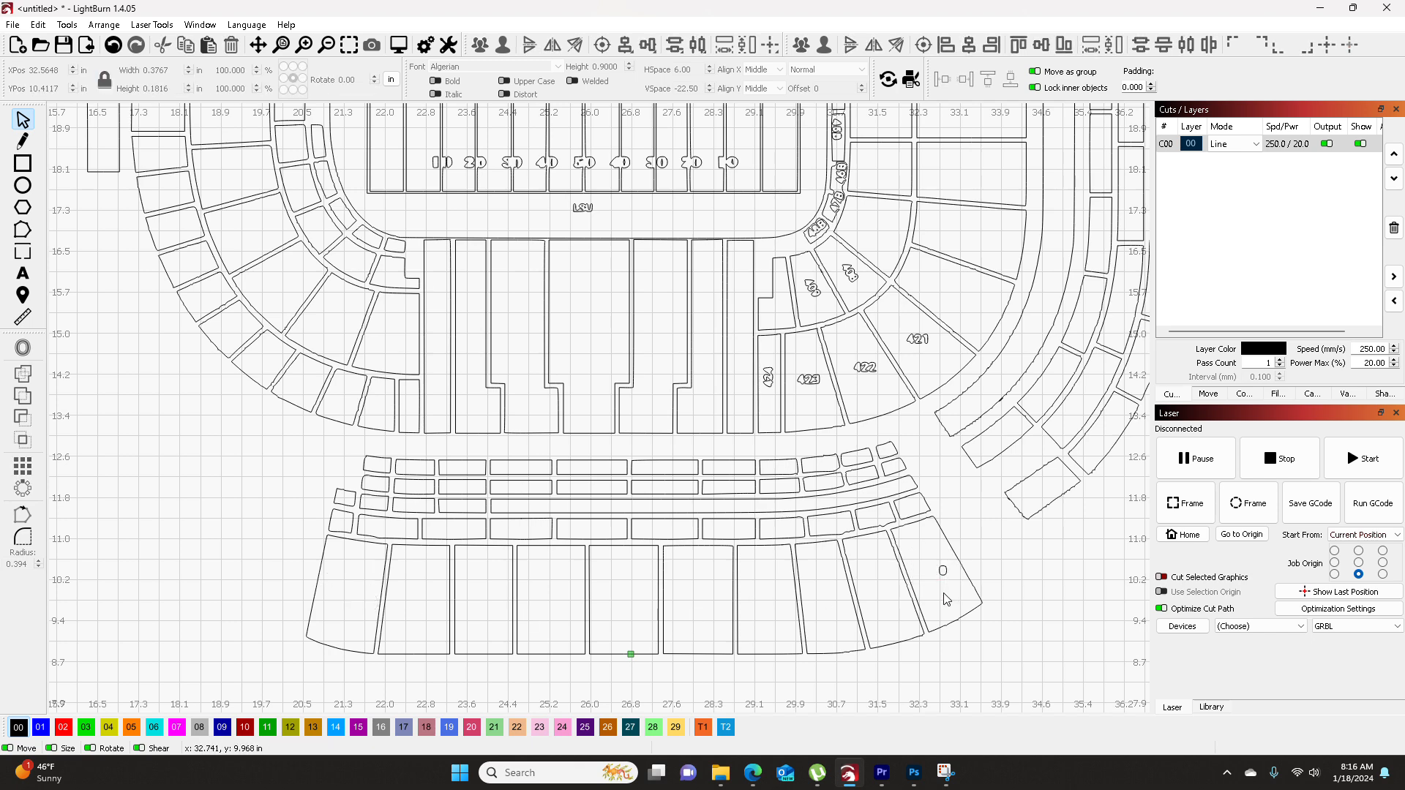
pyautogui.click(943, 571)
pyautogui.press('Delete')
# - Delete the number outlines of sections 421 to 424 and of the two smaller wedge sections between them and the field
pyautogui.moveTo(741, 349); pyautogui.dragTo(891, 402)
pyautogui.press('Delete')
pyautogui.click(924, 339)
pyautogui.press('Delete')
pyautogui.moveTo(902, 329); pyautogui.dragTo(941, 361)
pyautogui.press('Delete')
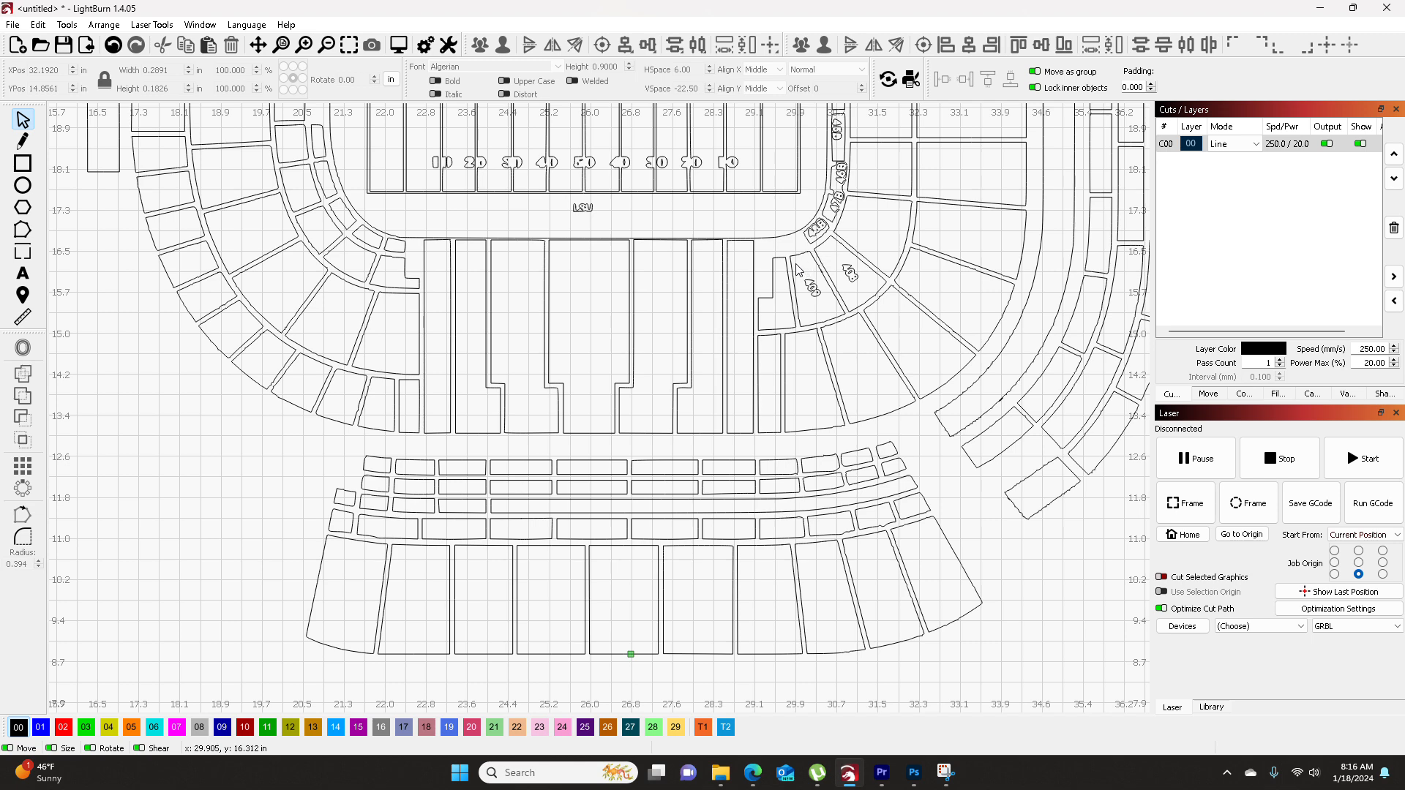
pyautogui.moveTo(796, 262); pyautogui.dragTo(866, 304)
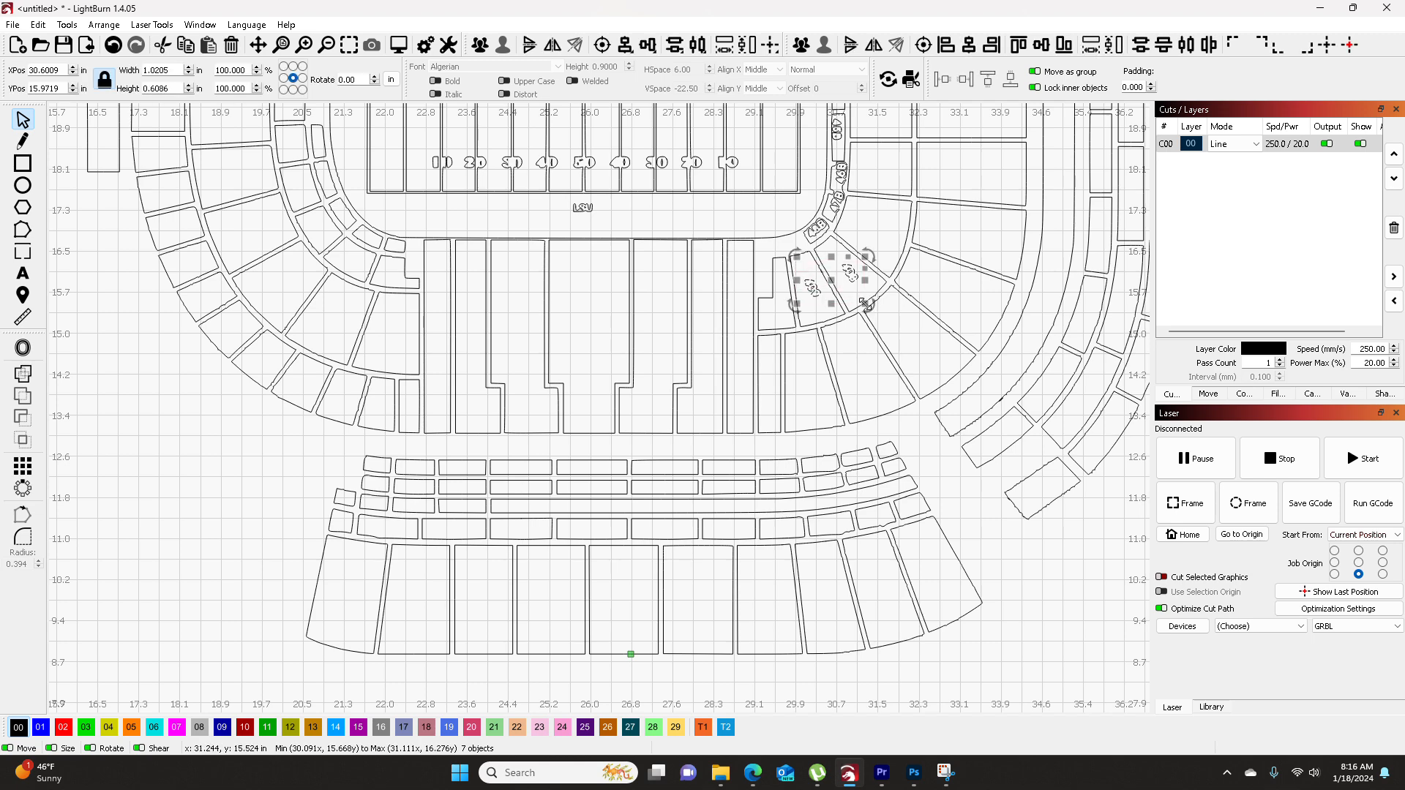
# - Delete the playing field rectangle with its yard lines and yard numbers, and the LSU lettering below it
pyautogui.scroll(-3, 865, 305)
pyautogui.moveTo(906, 382); pyautogui.dragTo(899, 382)
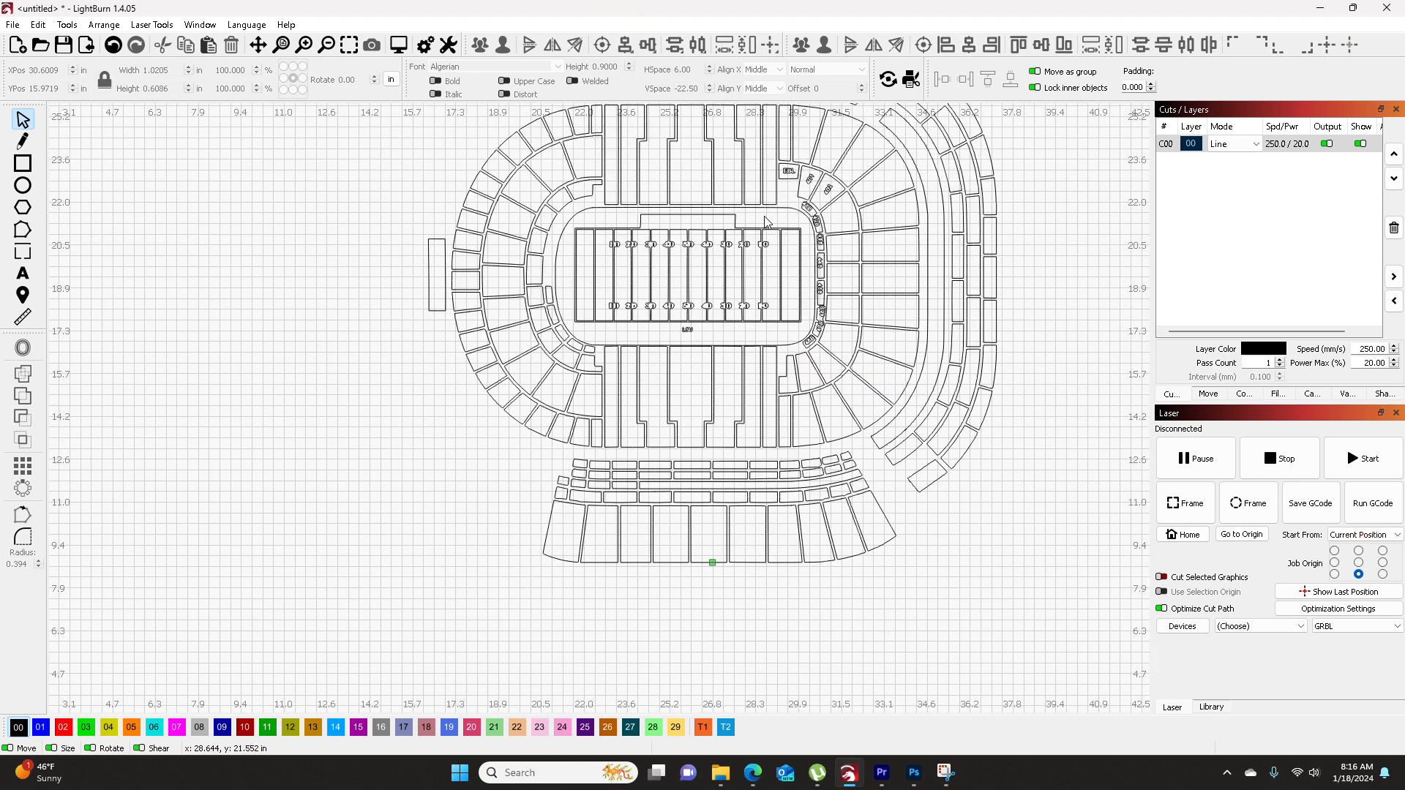
pyautogui.moveTo(790, 224); pyautogui.dragTo(589, 330)
pyautogui.press('Delete')
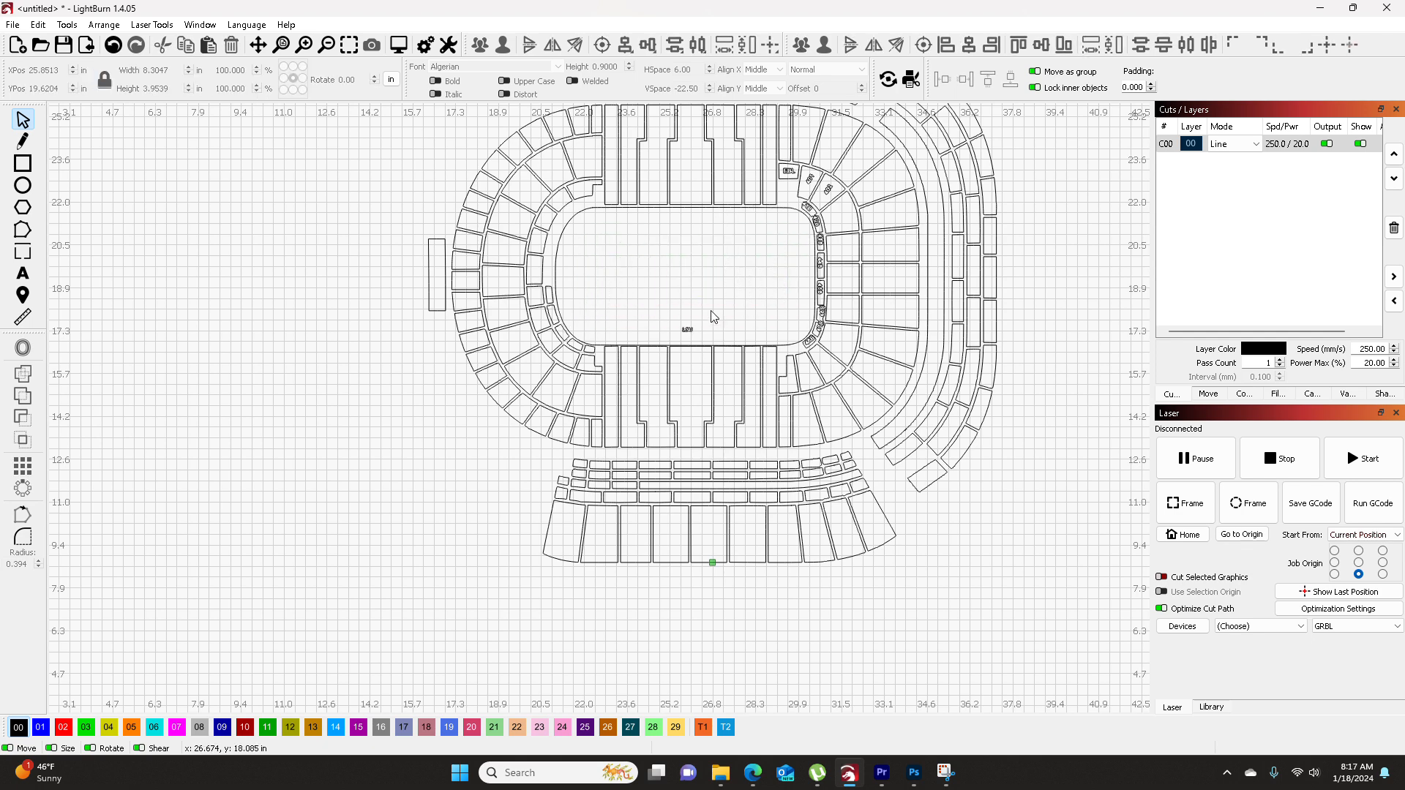
pyautogui.click(669, 311)
pyautogui.moveTo(761, 314); pyautogui.dragTo(626, 370)
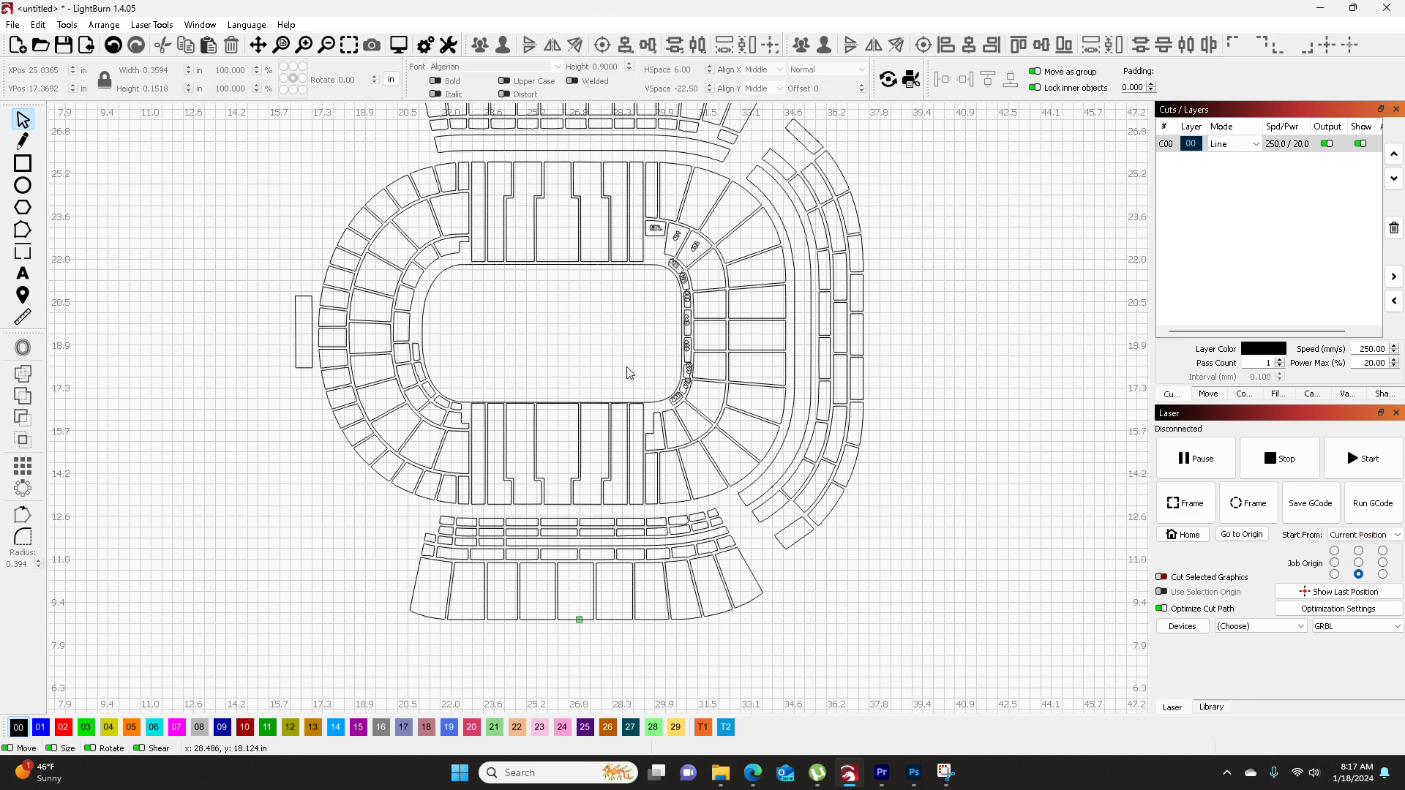
# - Delete the EBL lettering and the number outlines of sections 401 and 402
pyautogui.scroll(5, 704, 273)
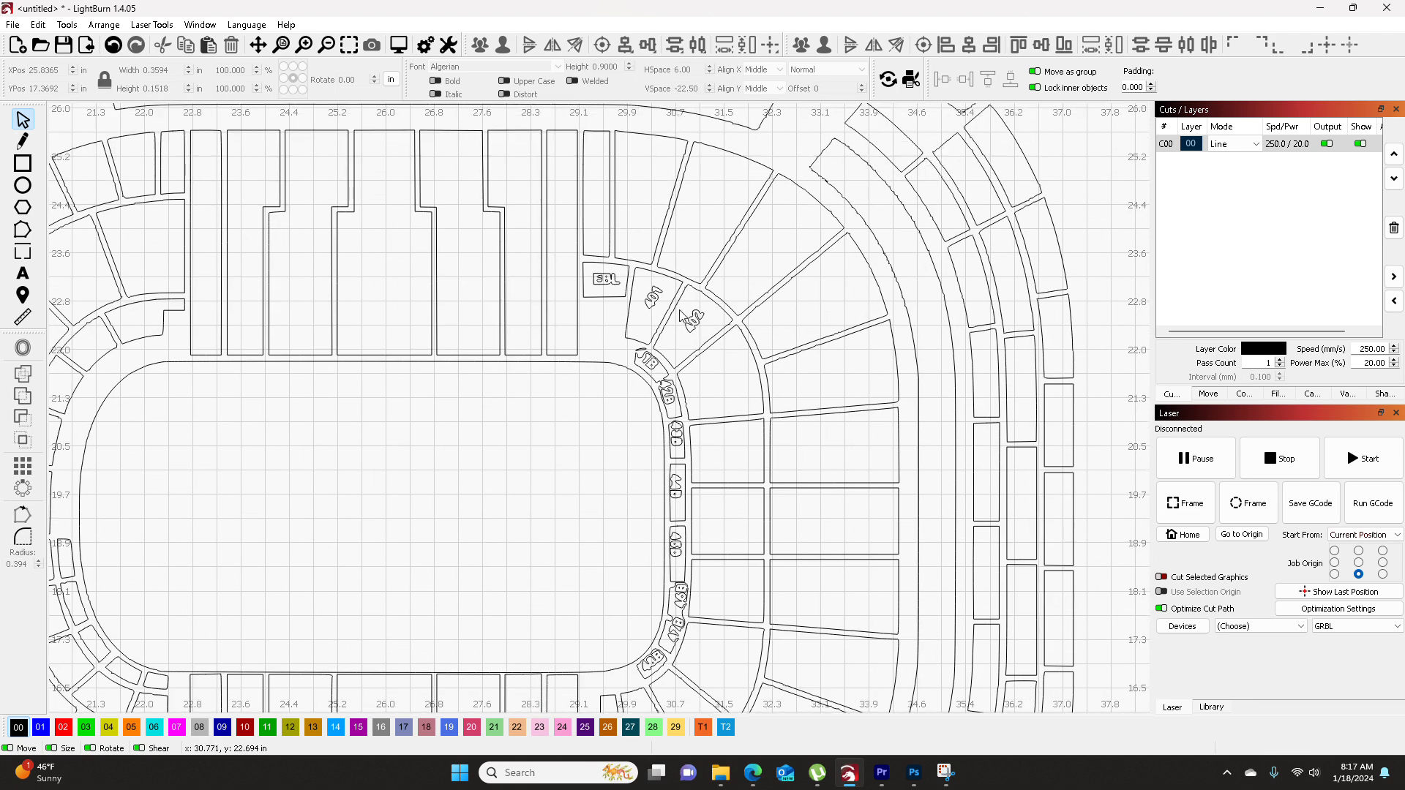
pyautogui.moveTo(563, 258); pyautogui.dragTo(679, 323)
pyautogui.press('Delete')
pyautogui.hotkey('ctrl', 'z')
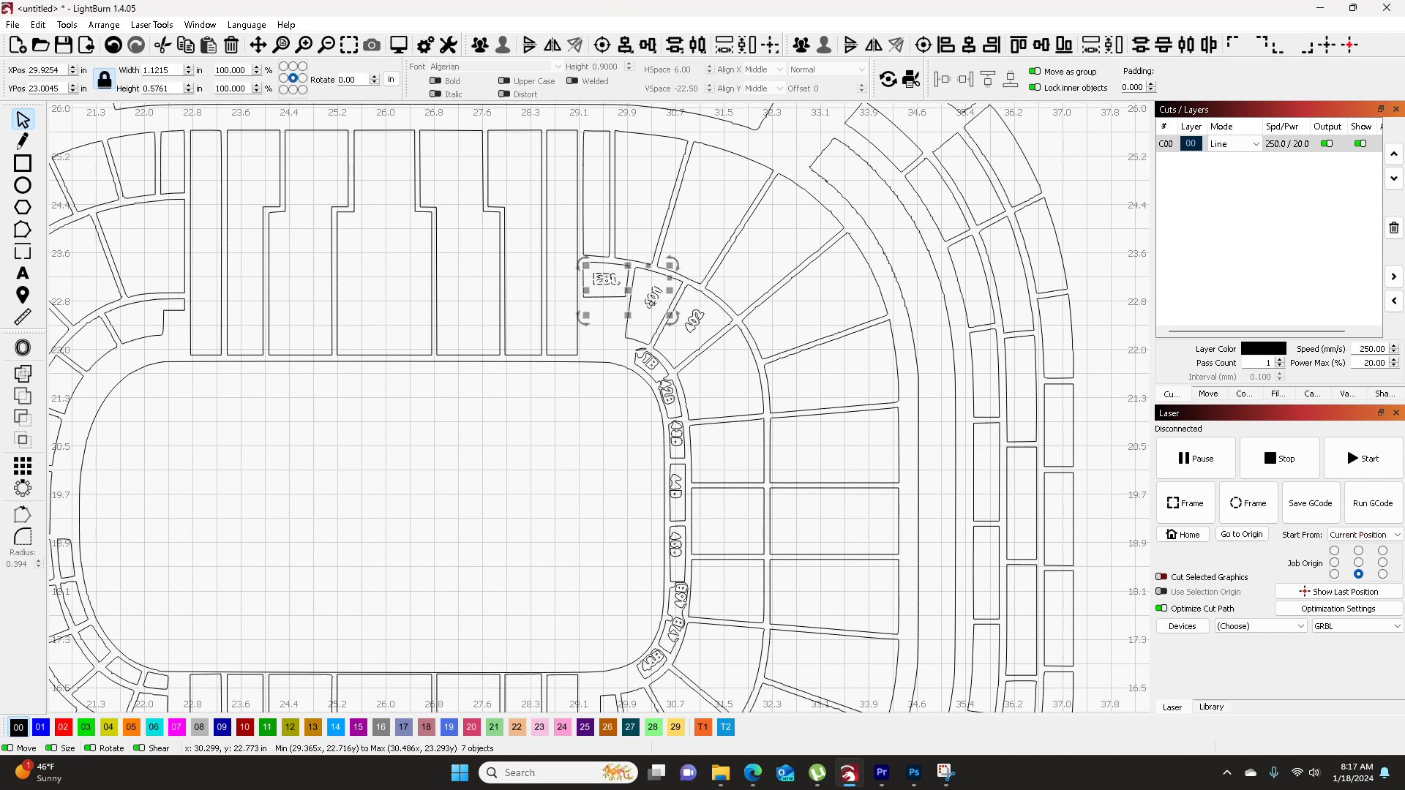
pyautogui.press('Delete')
pyautogui.click(691, 322)
pyautogui.press('Delete')
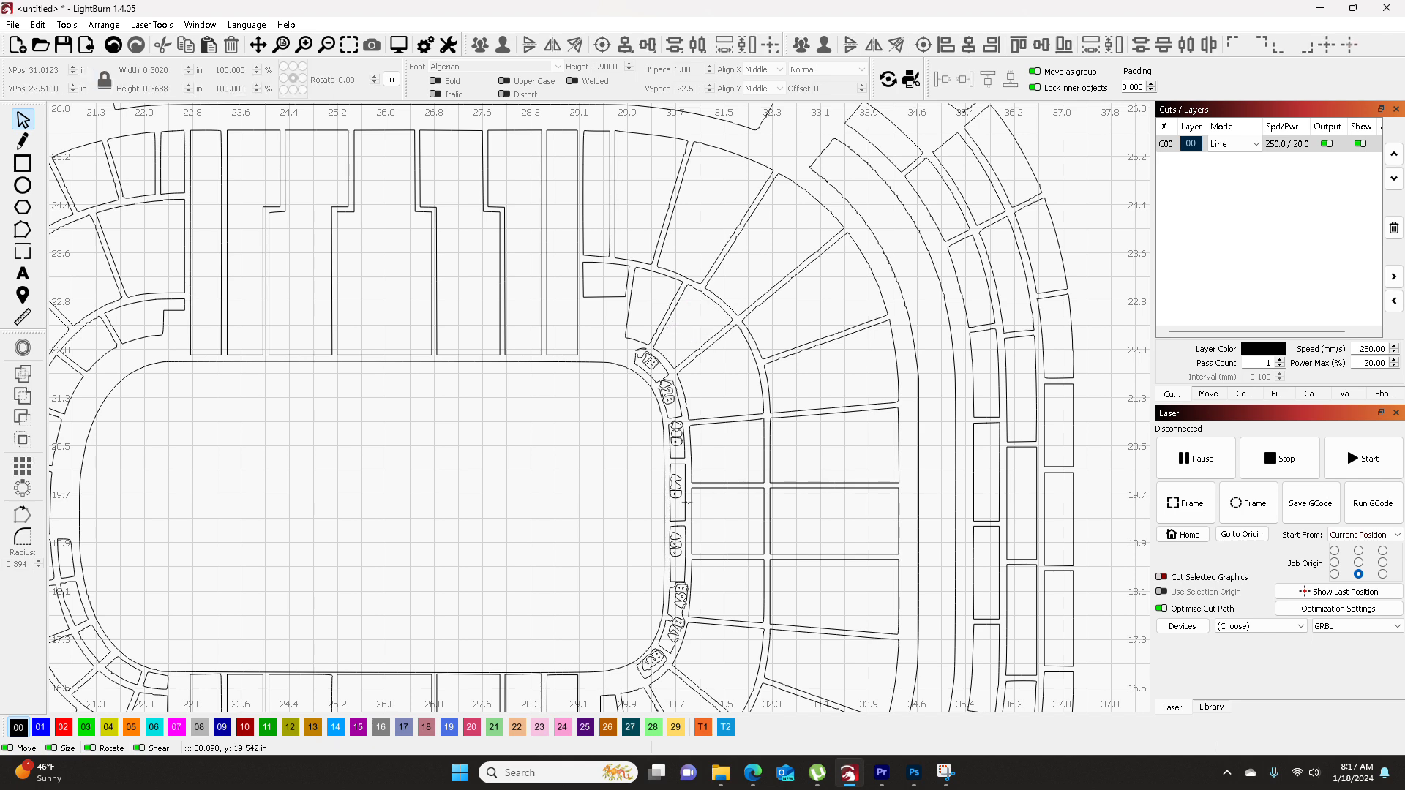
# - Delete the label outlines in the first two small sections along the field's upper-right curve, leaving their borders in place
pyautogui.scroll(-3, 685, 493)
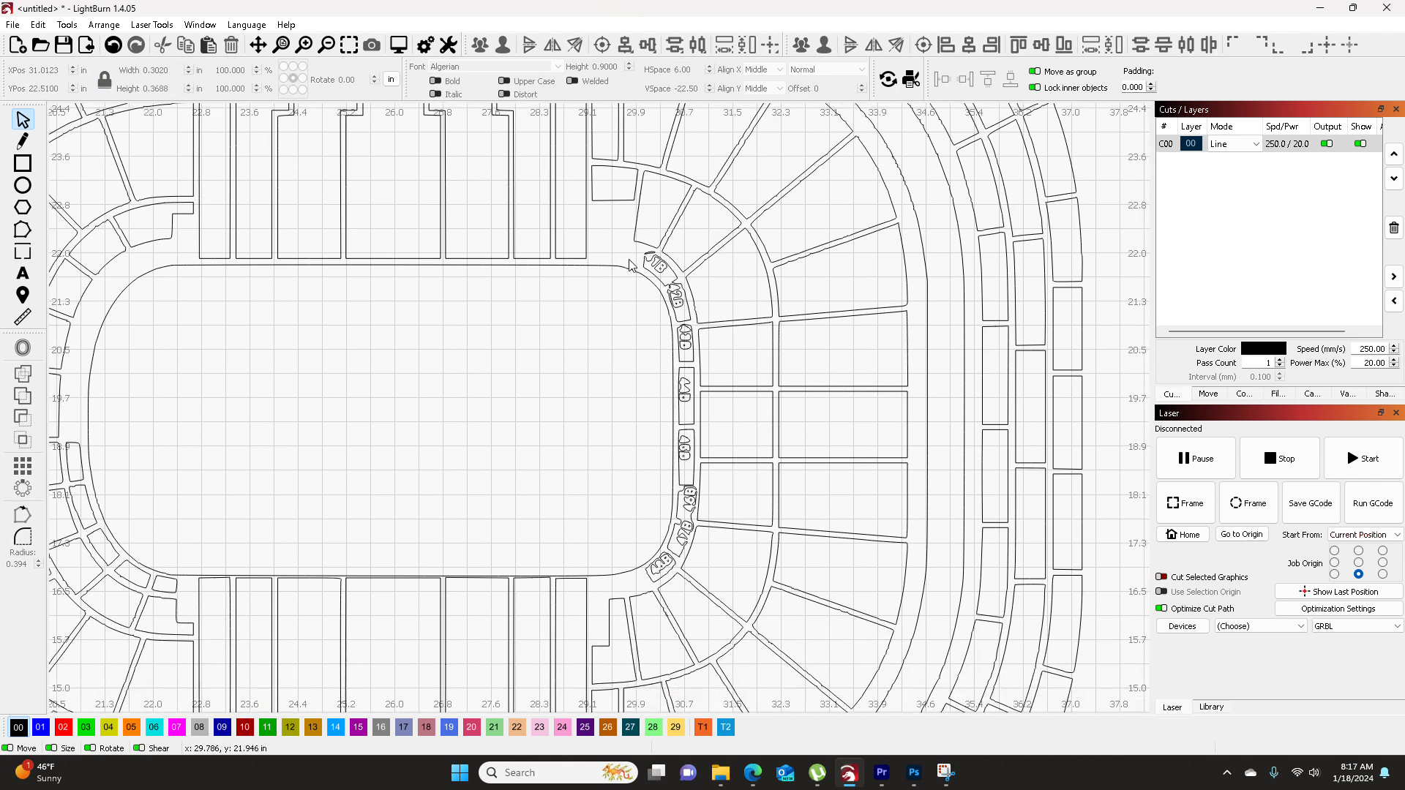
pyautogui.click(651, 262)
pyautogui.click(664, 276)
pyautogui.click(660, 265)
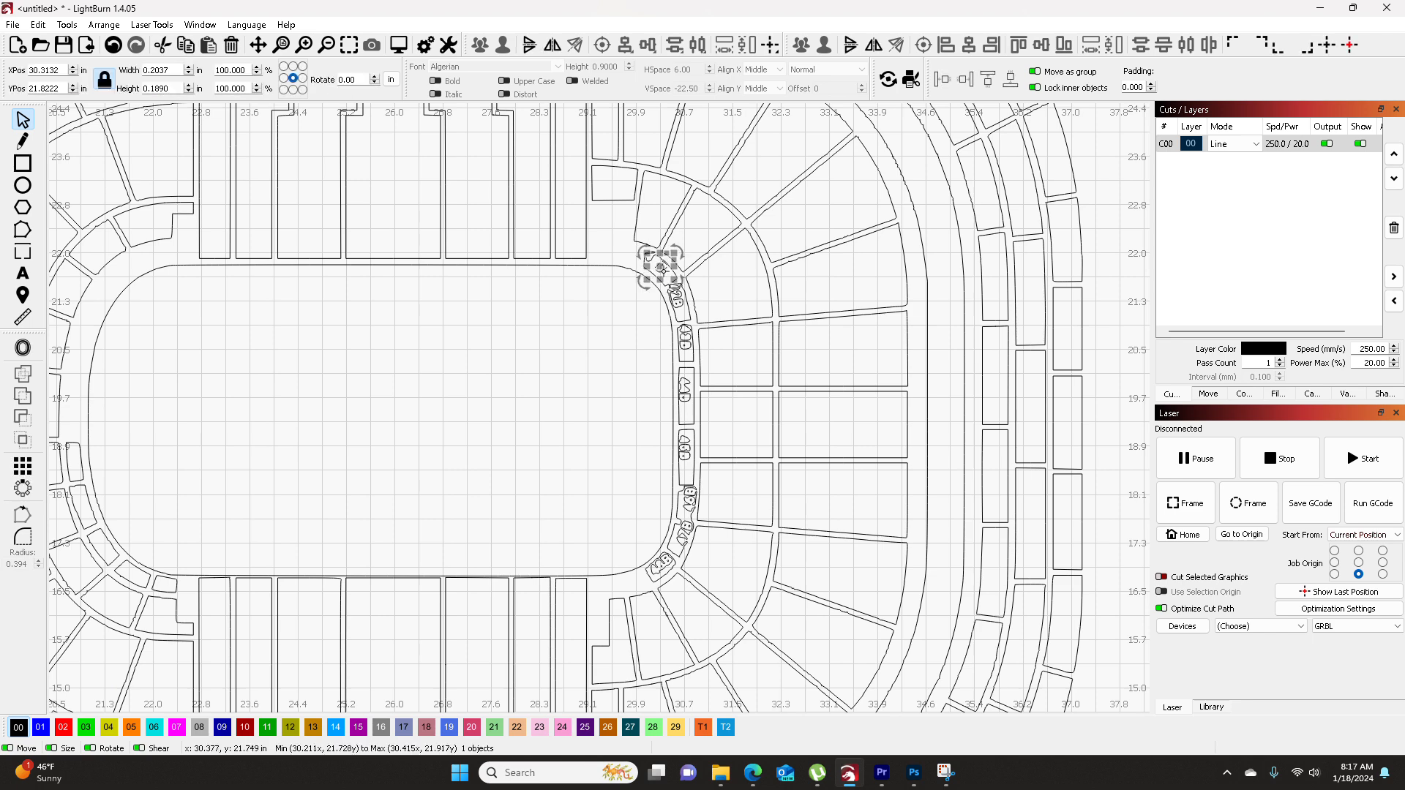
pyautogui.click(663, 266)
pyautogui.click(679, 300)
pyautogui.click(681, 301)
pyautogui.press('Delete')
pyautogui.click(677, 303)
pyautogui.press('Delete')
# - Delete the label outlines in the third section of the narrow strip beside the field's right end
pyautogui.click(684, 329)
pyautogui.press('Delete')
pyautogui.click(683, 337)
pyautogui.press('Delete')
pyautogui.click(683, 346)
pyautogui.press('Delete')
pyautogui.click(683, 341)
pyautogui.press('Delete')
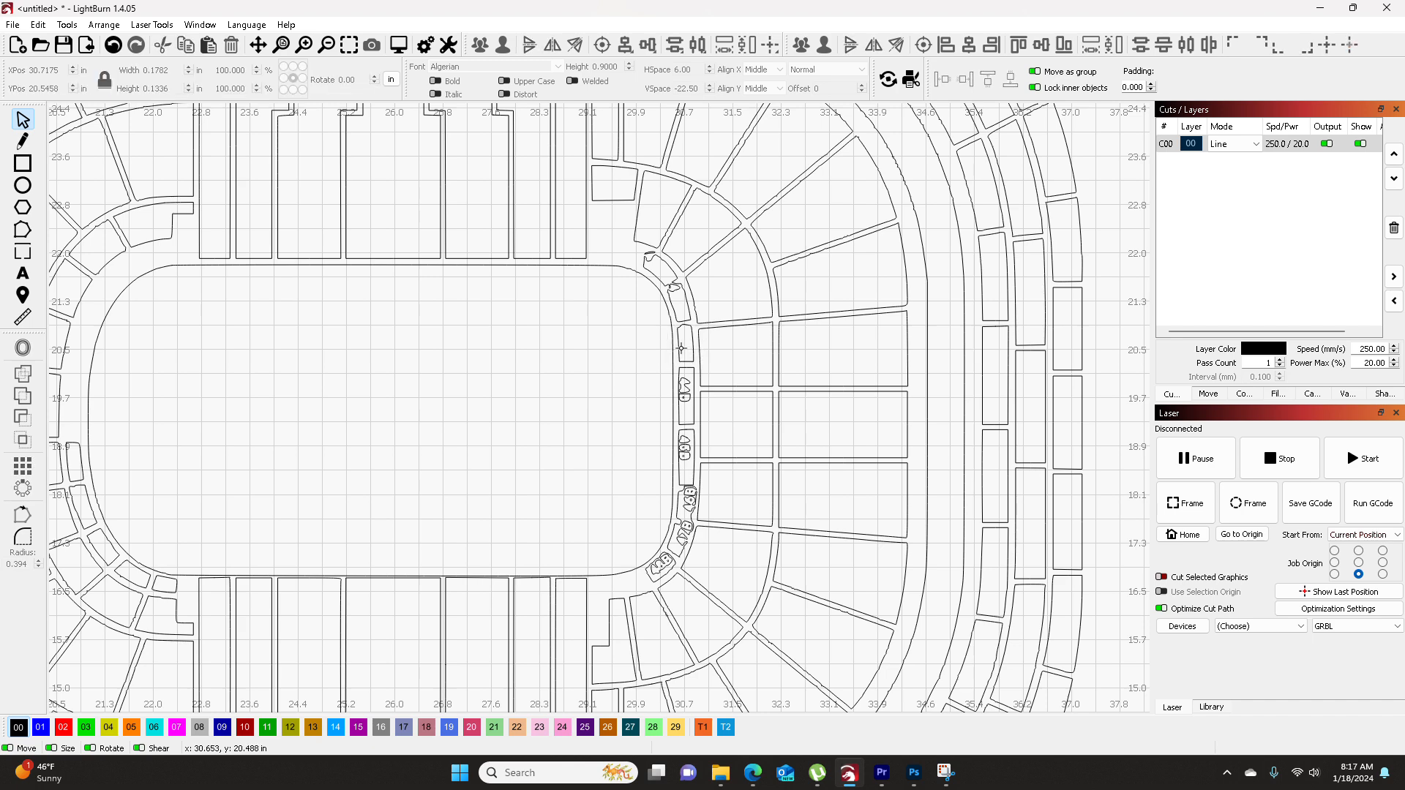
# - Delete the label outlines in the fourth and fifth sections of the narrow strip beside the field's right end
pyautogui.click(685, 385)
pyautogui.press('Delete')
pyautogui.click(684, 399)
pyautogui.press('Delete')
pyautogui.click(685, 403)
pyautogui.press('Delete')
pyautogui.moveTo(690, 434); pyautogui.dragTo(741, 371)
# - Delete the small inner outlines of the 46B and 47B labels near the field's lower-right curve
pyautogui.scroll(6, 690, 496)
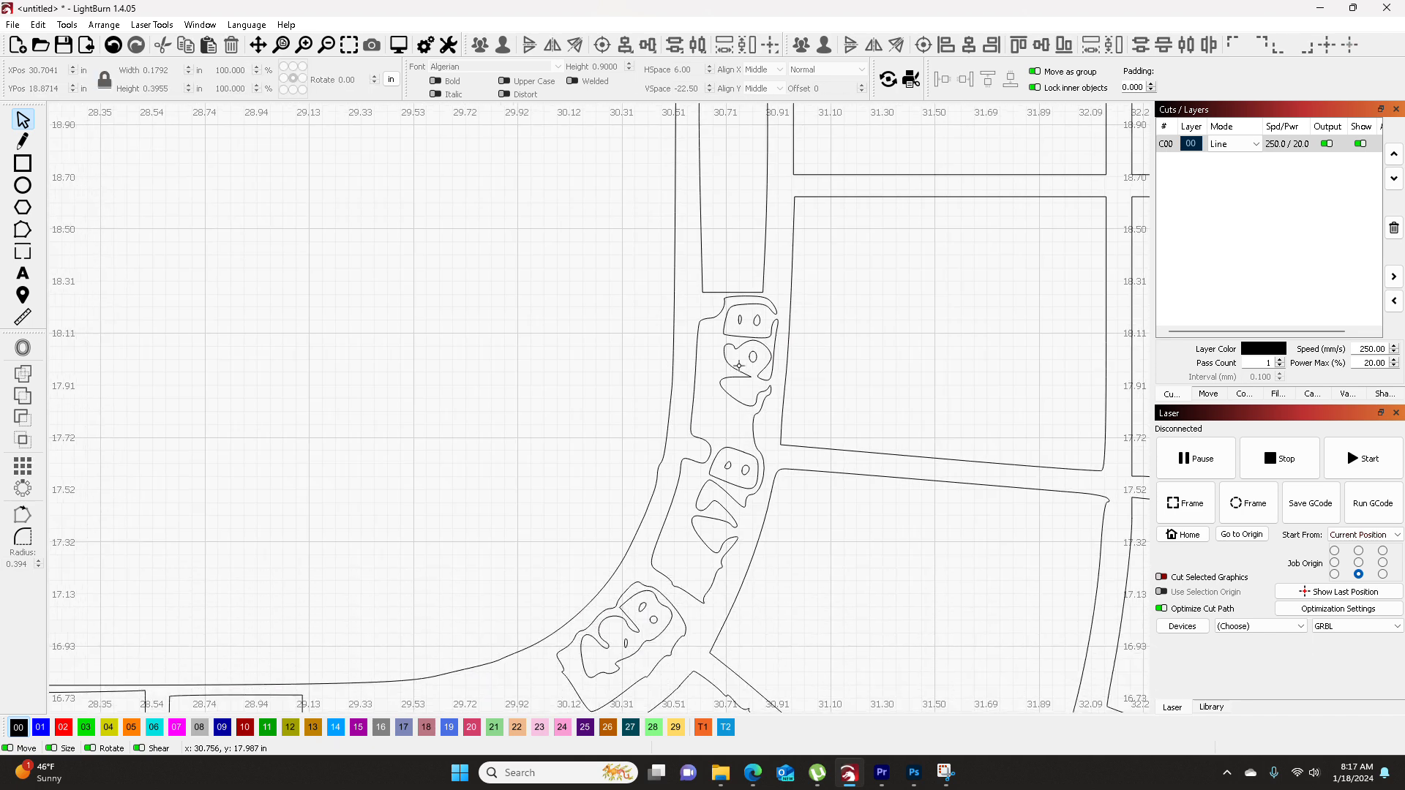
pyautogui.click(735, 449)
pyautogui.click(758, 320)
pyautogui.press('Delete')
pyautogui.click(740, 320)
pyautogui.press('Delete')
pyautogui.click(752, 358)
pyautogui.press('Delete')
pyautogui.click(728, 465)
pyautogui.press('Delete')
pyautogui.click(745, 470)
pyautogui.press('Delete')
# - Delete the leftover label outlines inside section 48B at the field's lower-right corner
pyautogui.moveTo(657, 587); pyautogui.dragTo(753, 400)
pyautogui.click(752, 414)
pyautogui.press('Delete')
pyautogui.click(749, 435)
pyautogui.press('Delete')
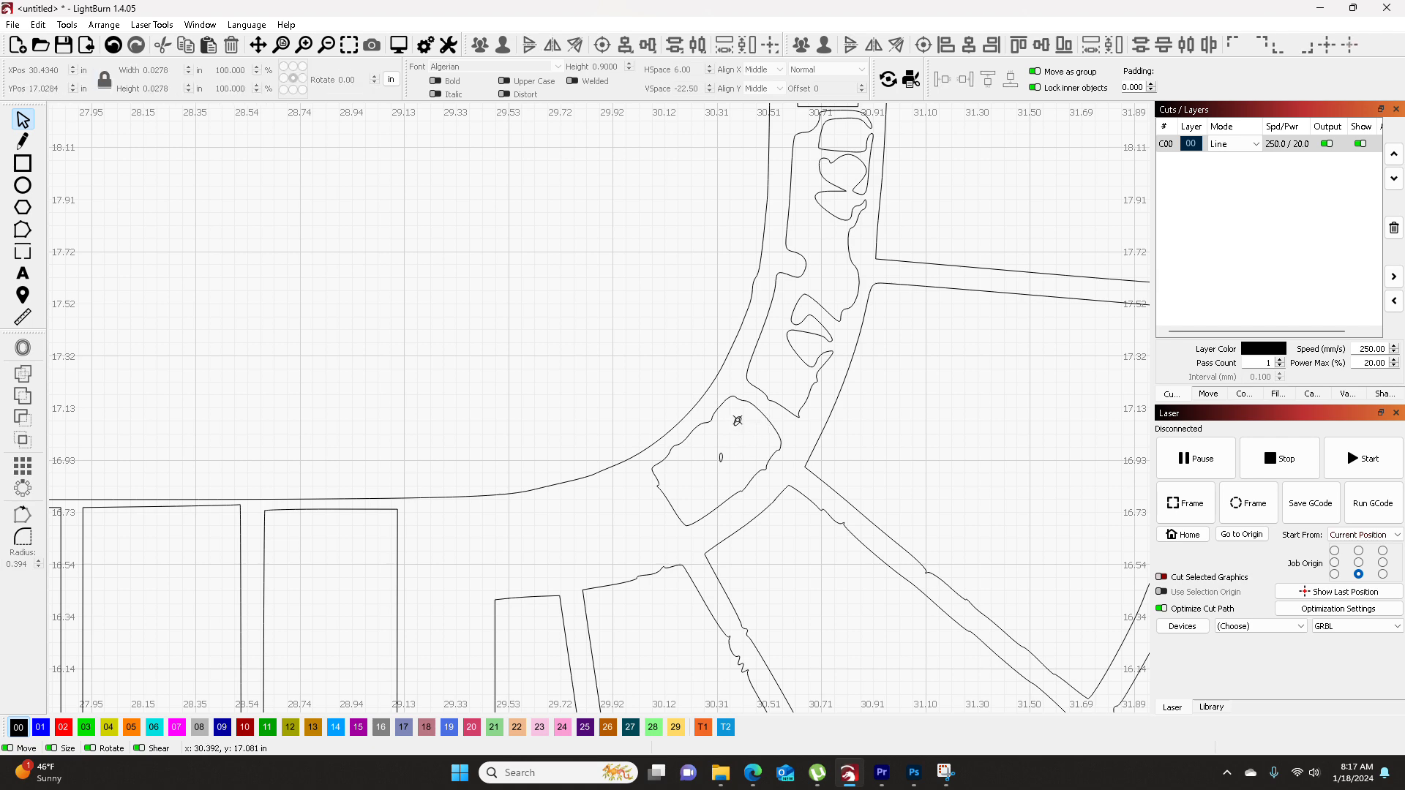
pyautogui.click(721, 458)
pyautogui.scroll(-3, 727, 459)
pyautogui.scroll(-8, 784, 466)
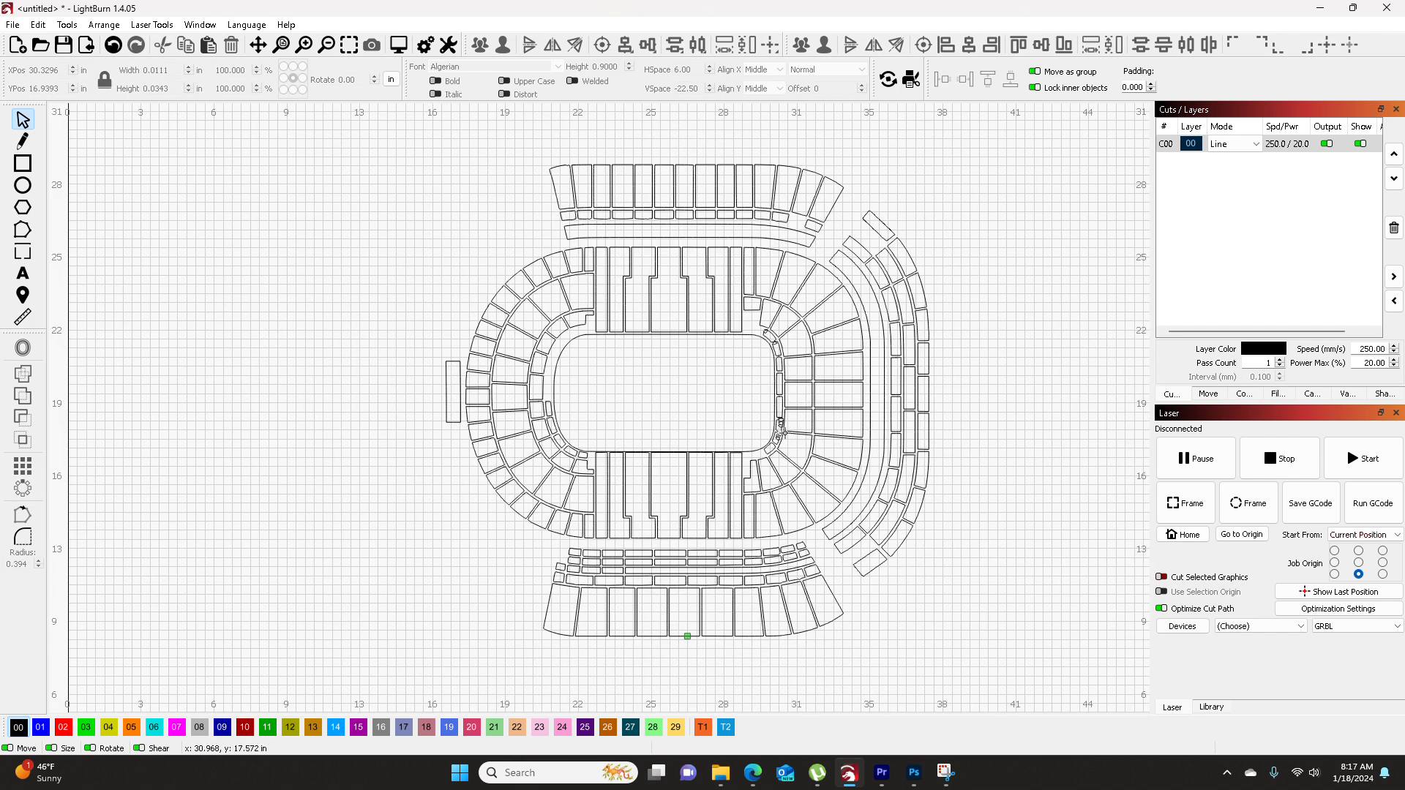
pyautogui.click(622, 31)
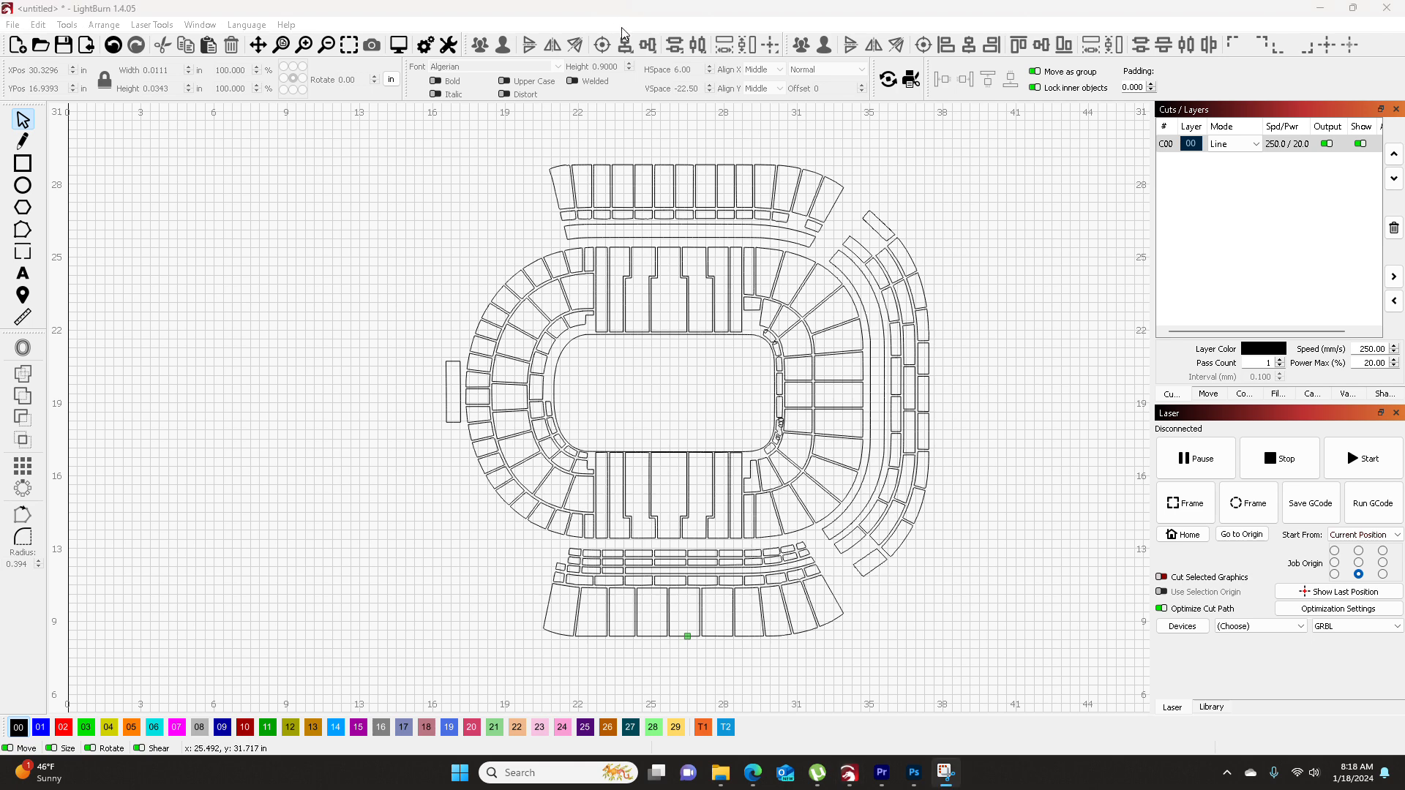
pyautogui.scroll(5, 516, 396)
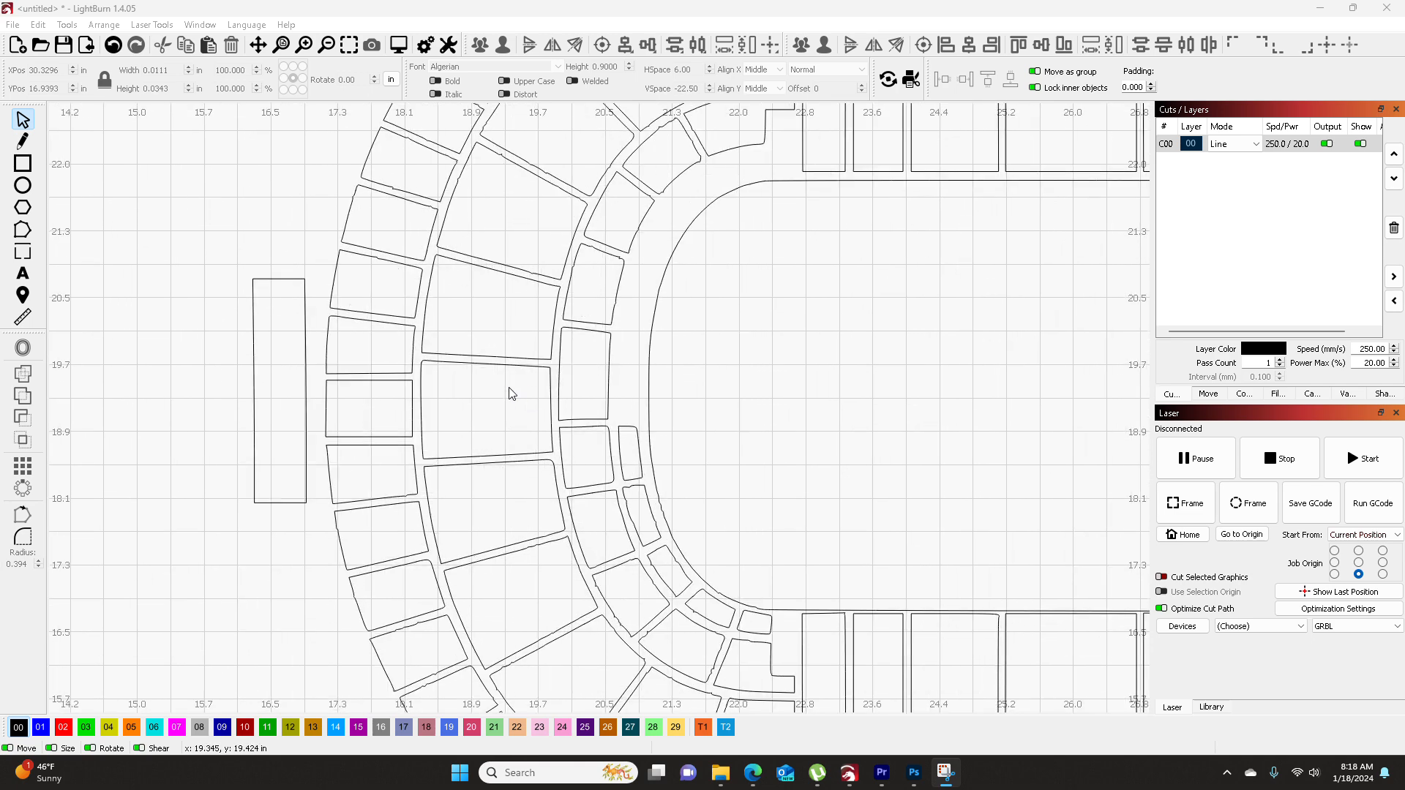
# - Select the inner-ring section beside the field's upper-left curve to examine its outline
pyautogui.moveTo(616, 243); pyautogui.dragTo(526, 344)
pyautogui.scroll(4, 528, 351)
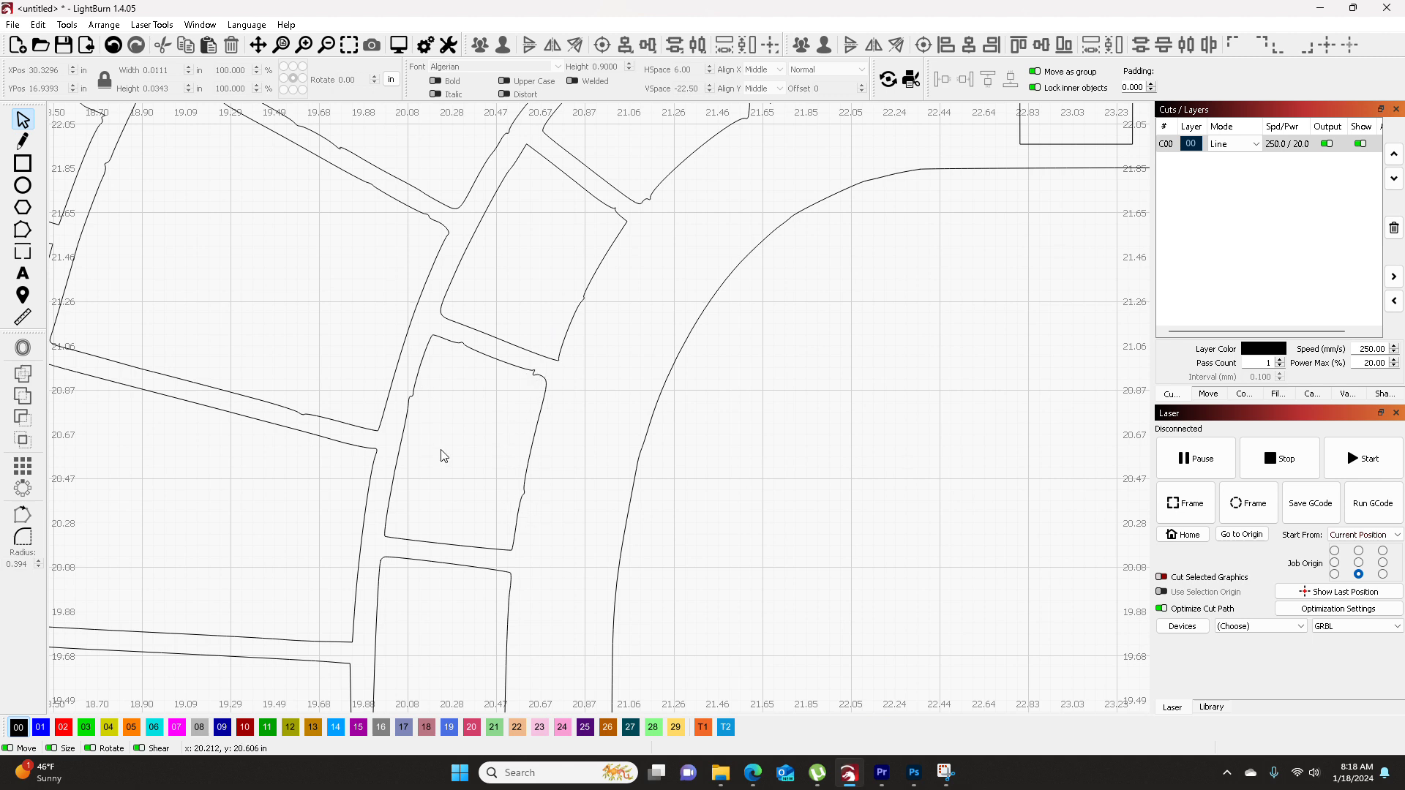
pyautogui.click(492, 358)
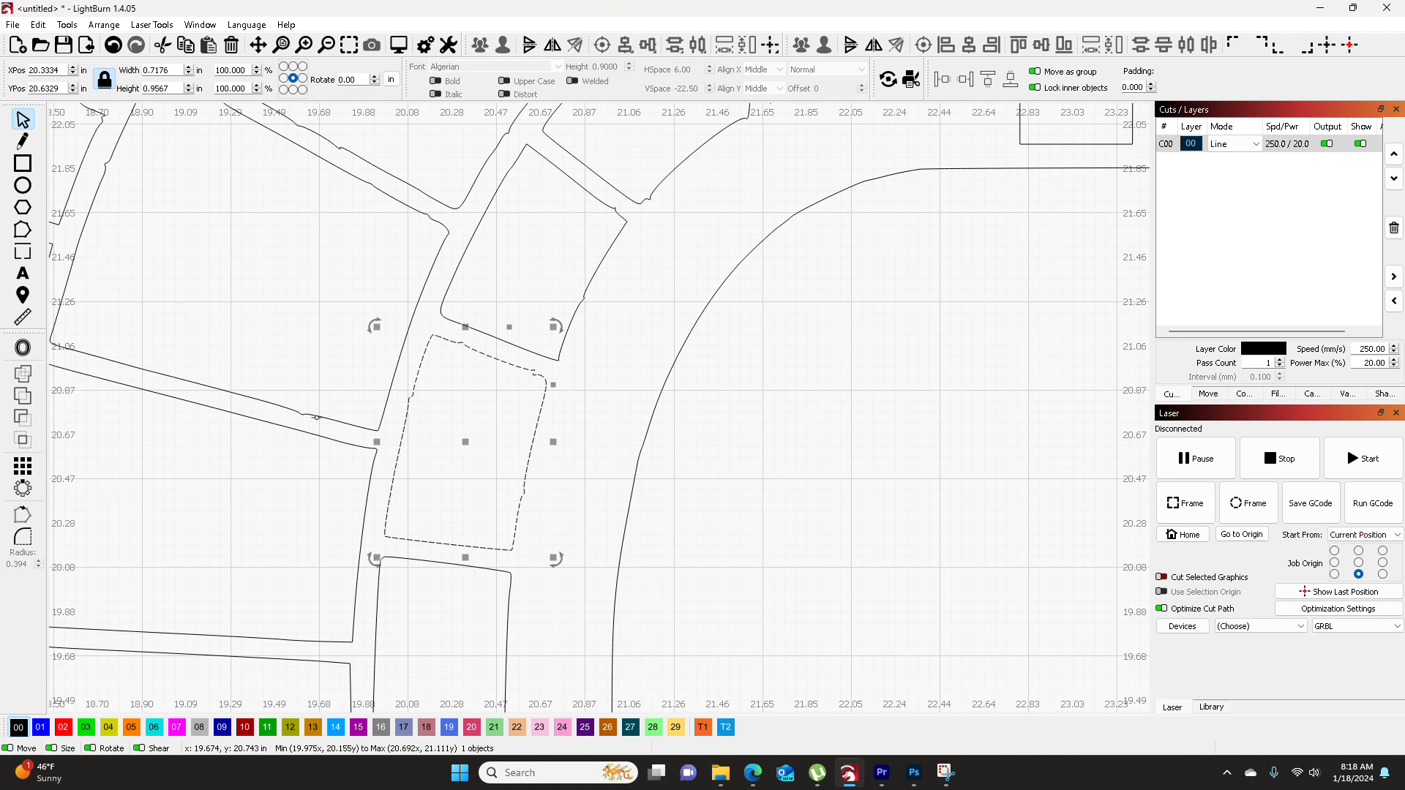
pyautogui.scroll(-6, 453, 436)
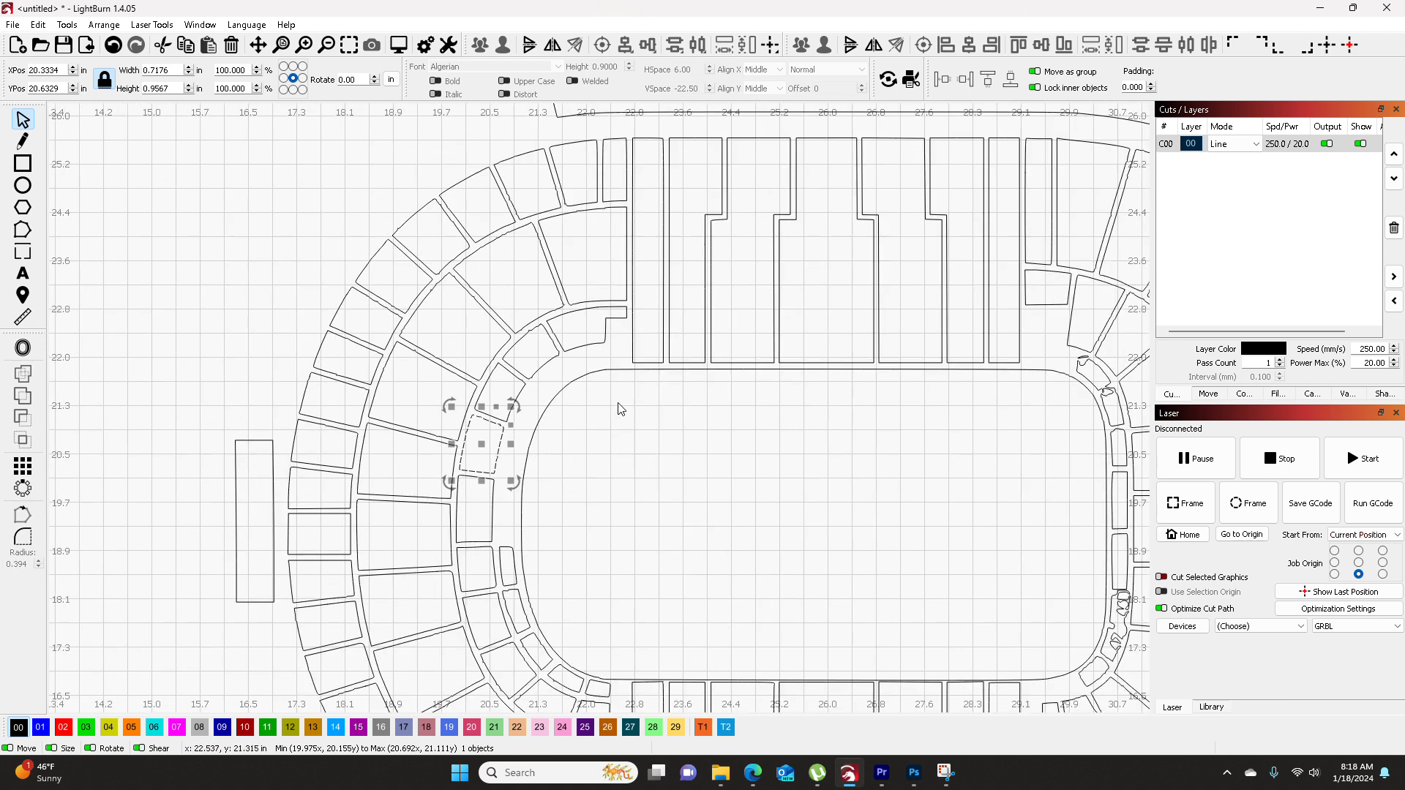
# - Open the outline of the next inner-ring section up, at the field's upper-left corner, for node editing
pyautogui.scroll(4, 535, 347)
pyautogui.click(526, 320)
pyautogui.scroll(4, 523, 359)
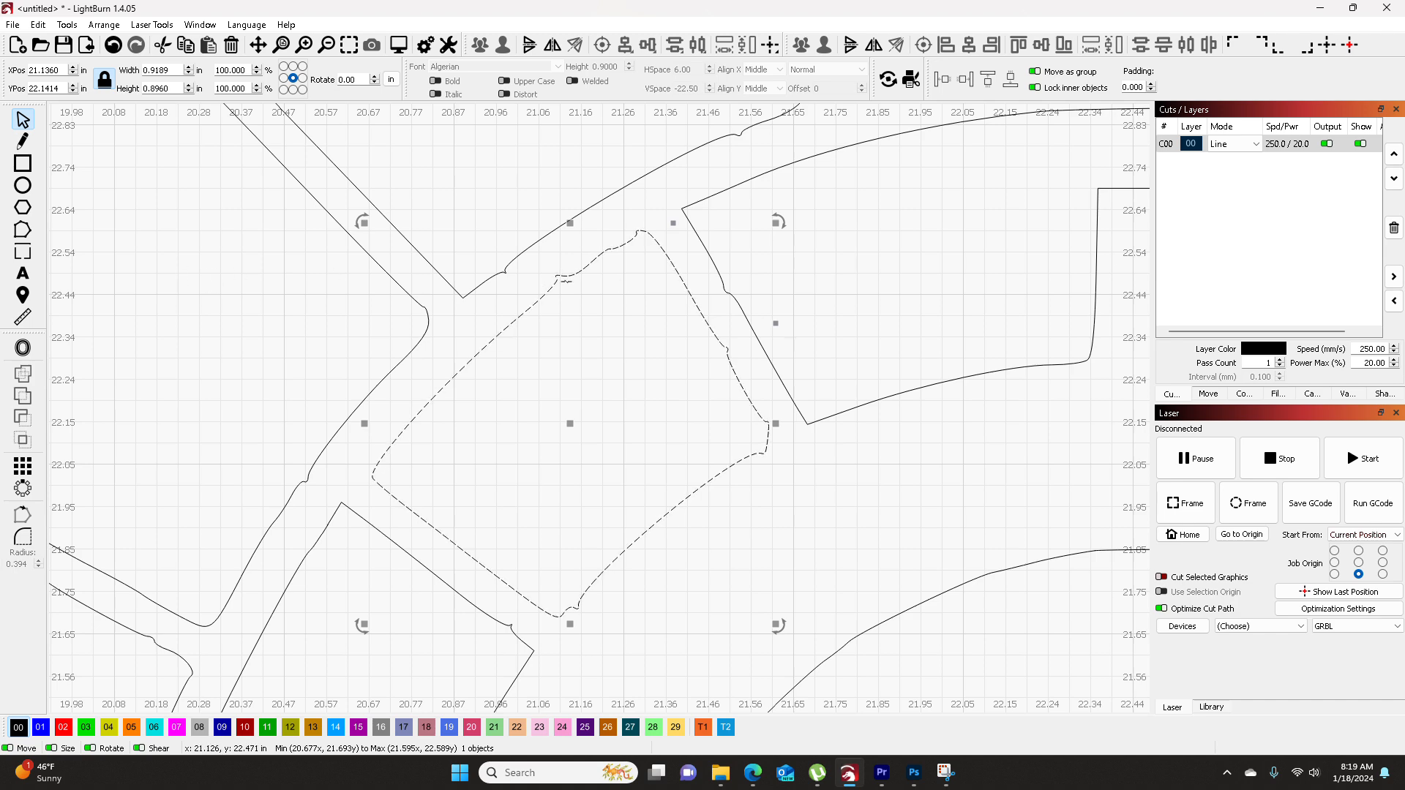
pyautogui.click(22, 230)
pyautogui.scroll(6, 536, 329)
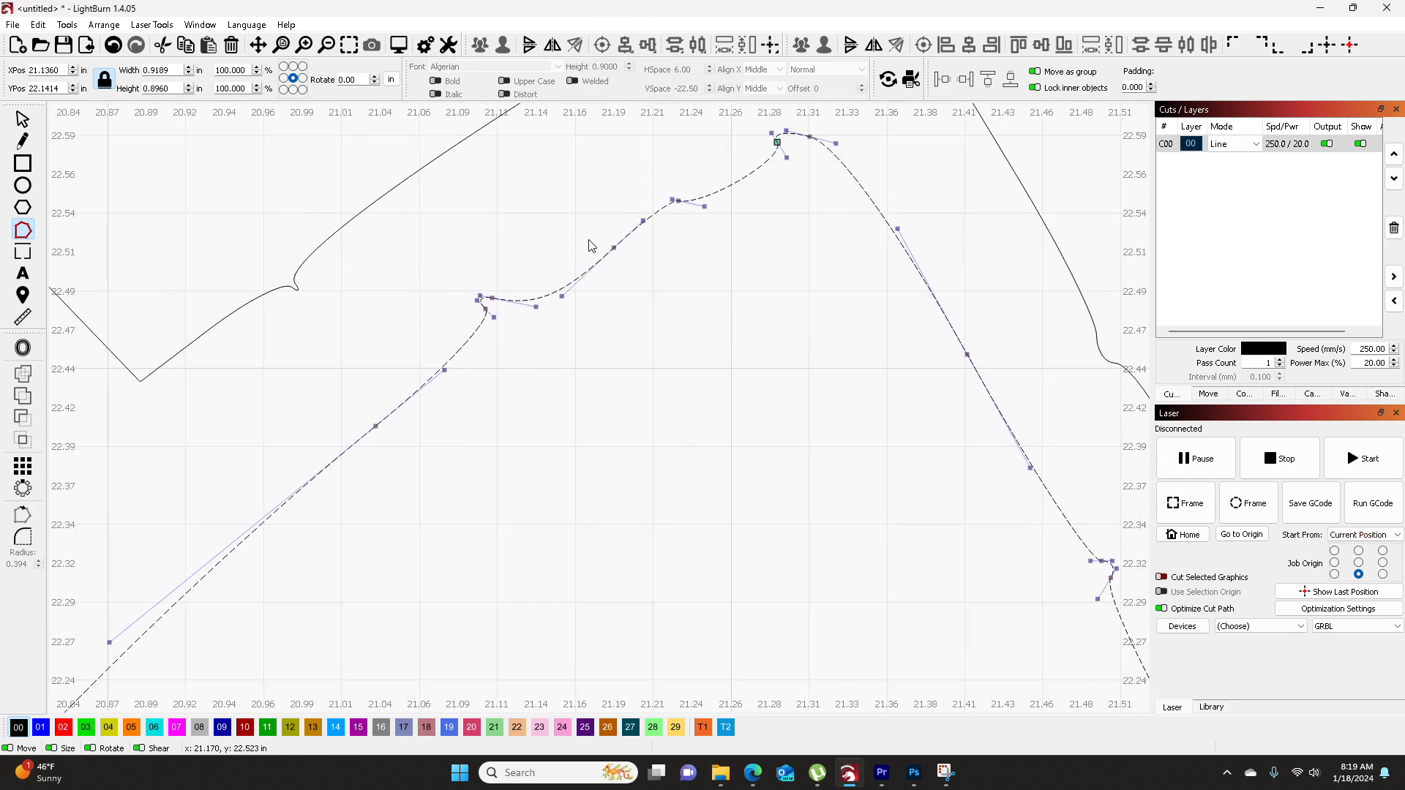
pyautogui.scroll(-2, 578, 370)
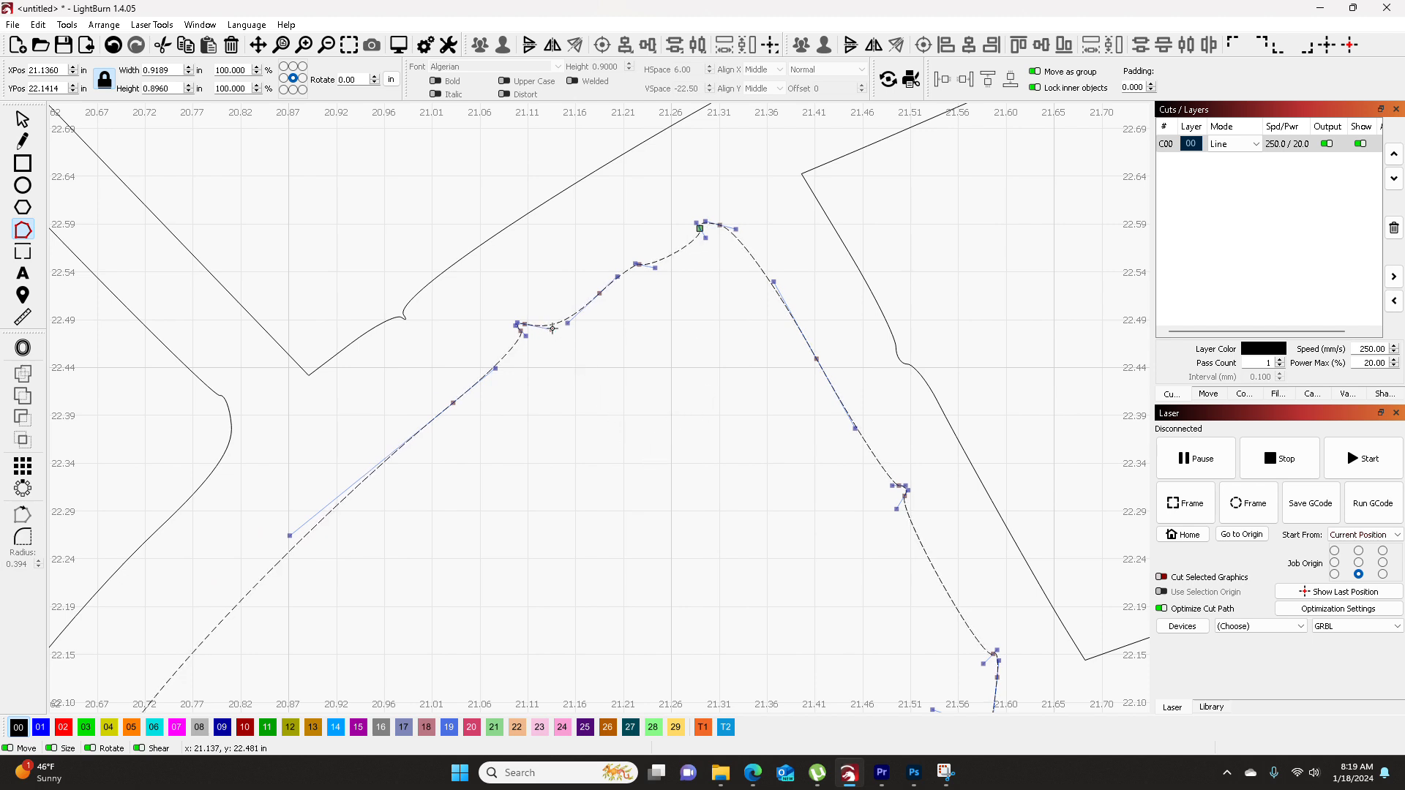
# - Straighten the curved segment and delete the bump nodes on the upper-left edge of the corner section's outline
pyautogui.moveTo(551, 330); pyautogui.dragTo(560, 281)
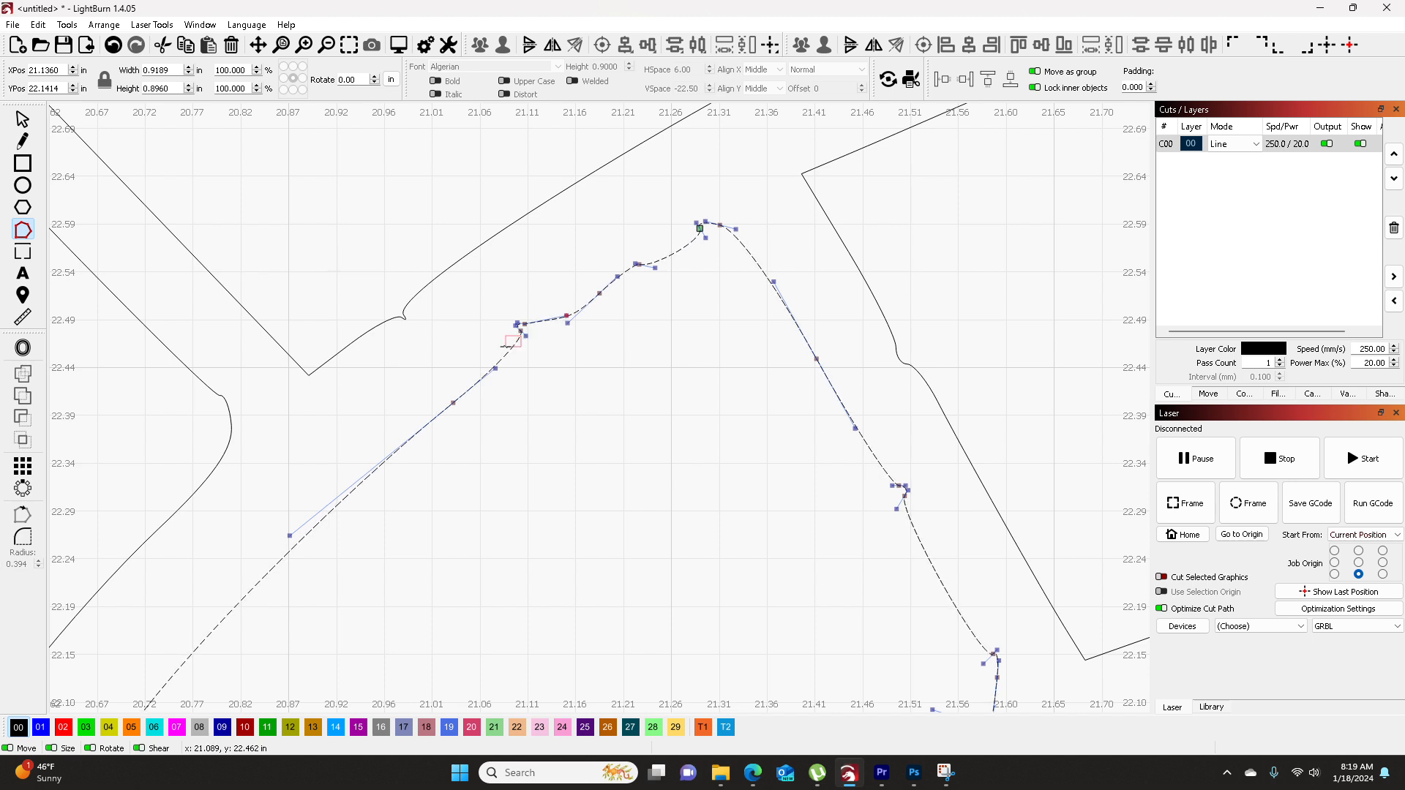
pyautogui.moveTo(527, 337)
pyautogui.mouseDown()
pyautogui.moveTo(474, 382)
pyautogui.moveTo(534, 294)
pyautogui.moveTo(566, 295)
pyautogui.moveTo(454, 323)
pyautogui.moveTo(515, 352)
pyautogui.mouseUp()
pyautogui.scroll(-2, 568, 399)
pyautogui.moveTo(564, 413); pyautogui.dragTo(536, 316)
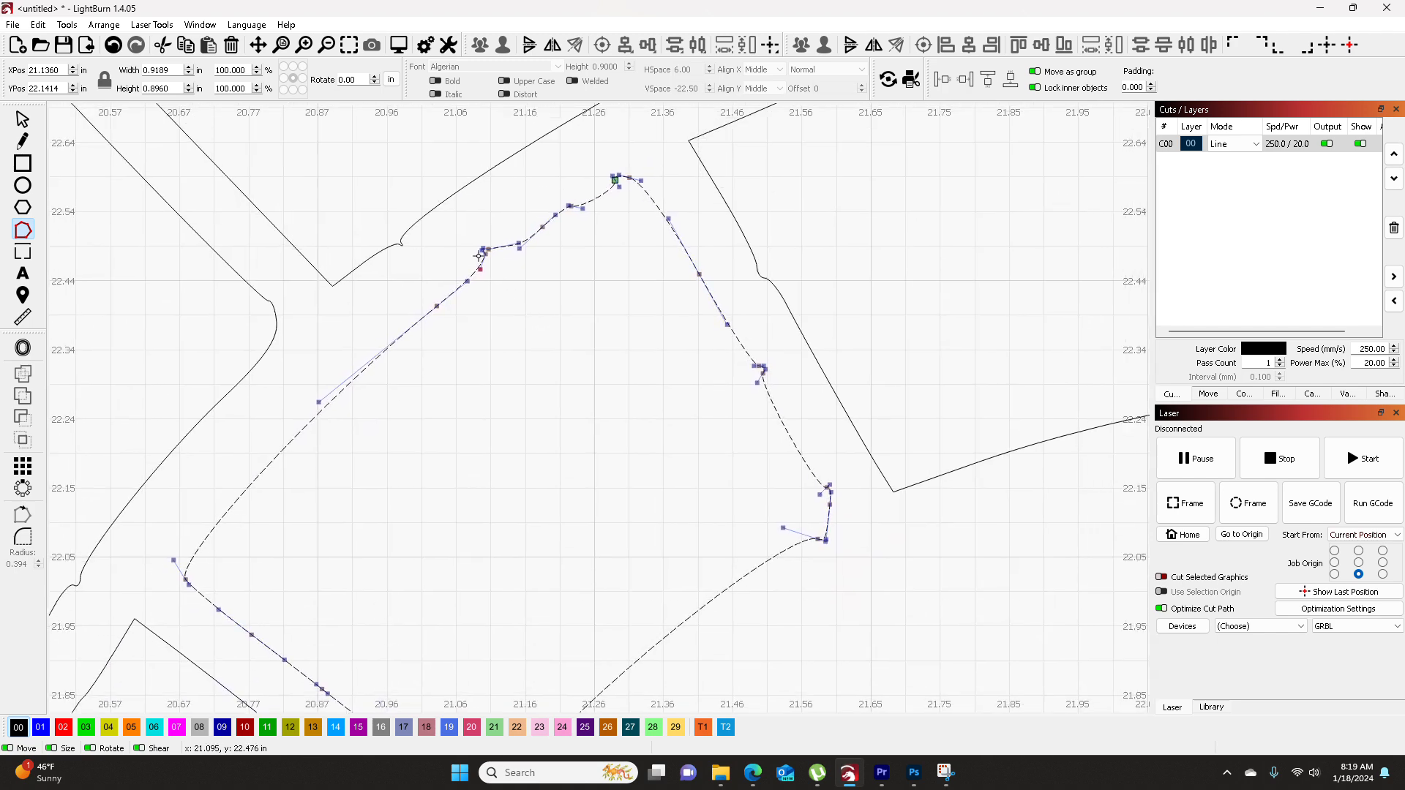
pyautogui.moveTo(454, 232); pyautogui.dragTo(529, 297)
pyautogui.moveTo(448, 230); pyautogui.dragTo(520, 287)
pyautogui.scroll(1, 581, 348)
pyautogui.moveTo(577, 342); pyautogui.dragTo(638, 430)
pyautogui.moveTo(482, 269); pyautogui.dragTo(589, 340)
pyautogui.press('Delete')
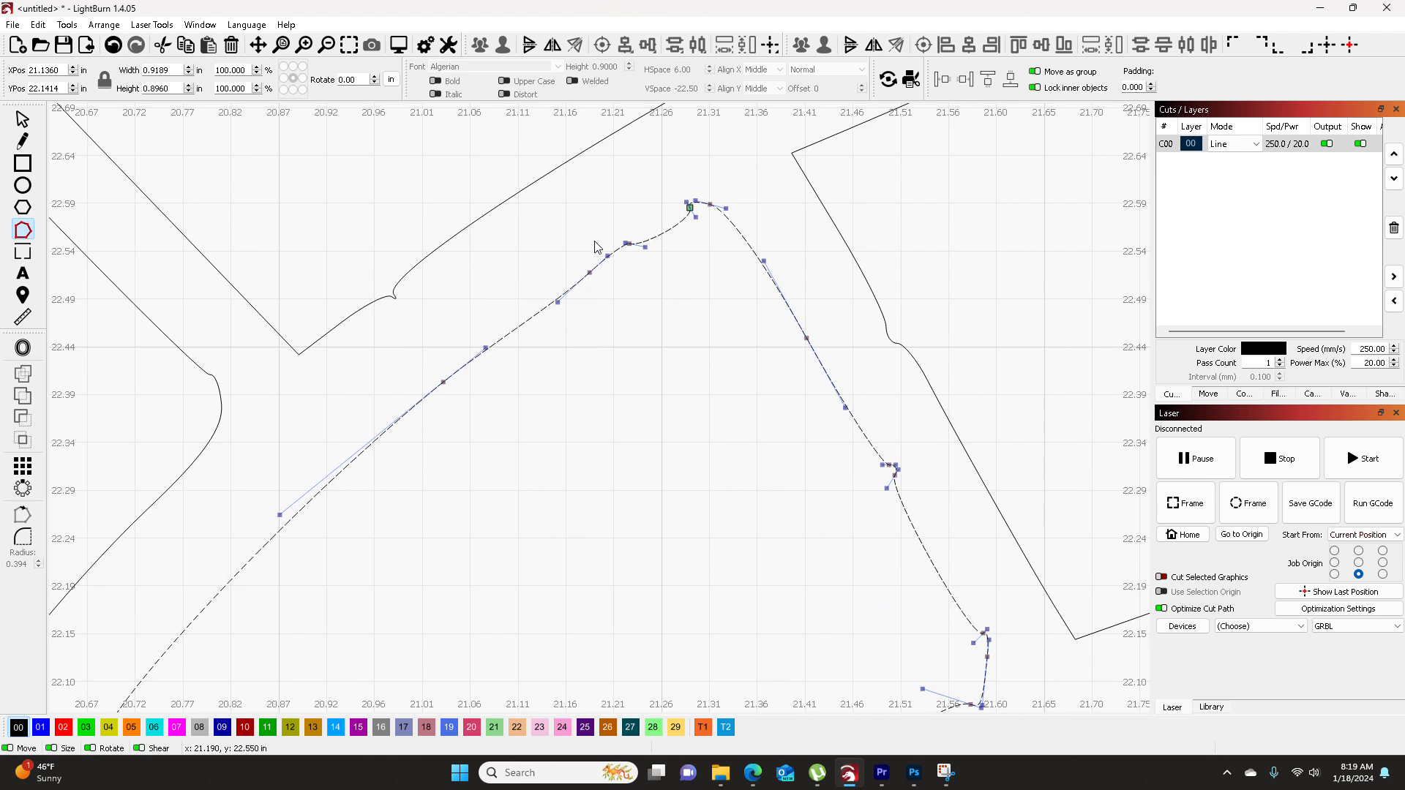
# - Delete the notch nodes on the corner section's upper-right edge and clean up the jog at its right corner
pyautogui.moveTo(684, 478); pyautogui.dragTo(603, 401)
pyautogui.moveTo(719, 364); pyautogui.dragTo(811, 451)
pyautogui.press('Delete')
pyautogui.moveTo(805, 567); pyautogui.dragTo(671, 400)
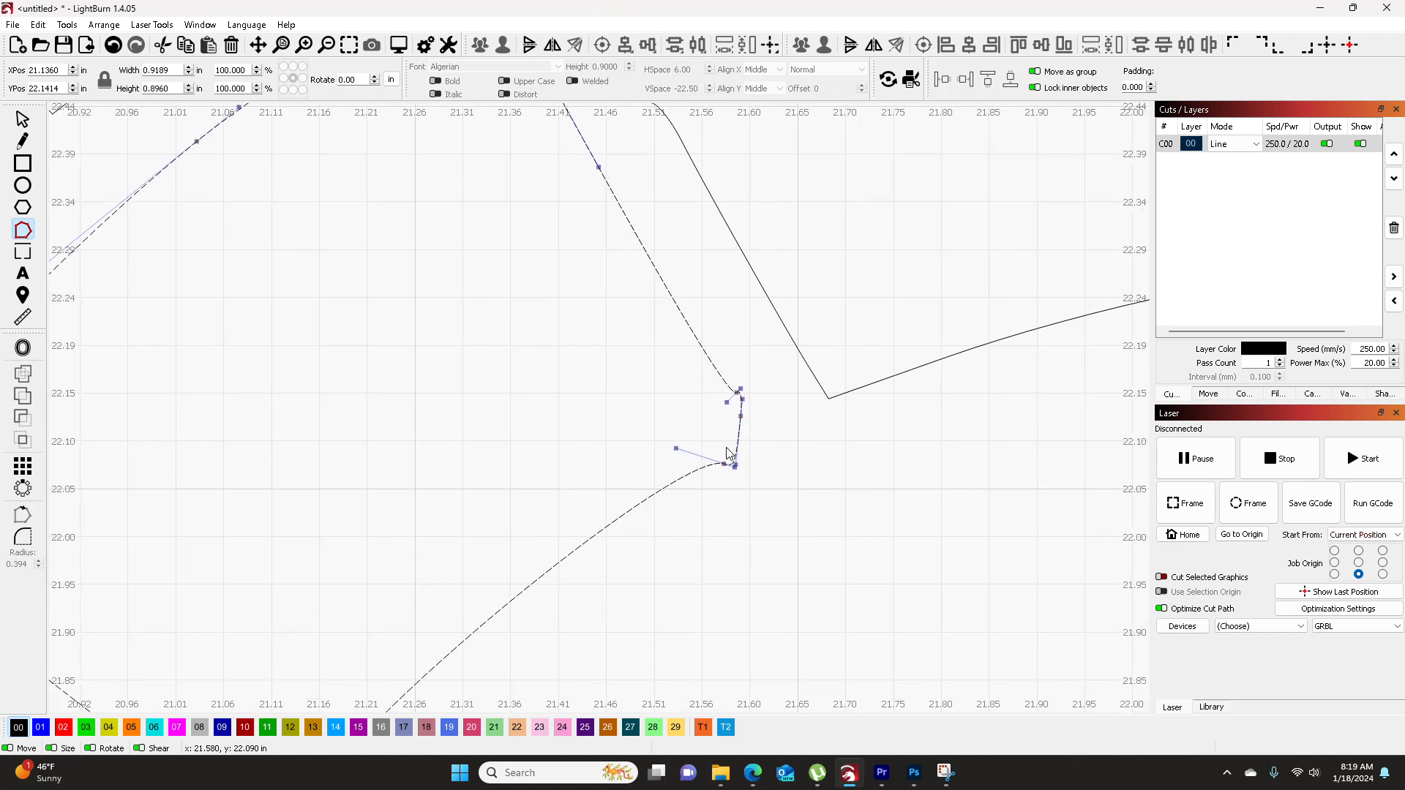
pyautogui.moveTo(735, 465); pyautogui.dragTo(718, 470)
pyautogui.scroll(-4, 718, 471)
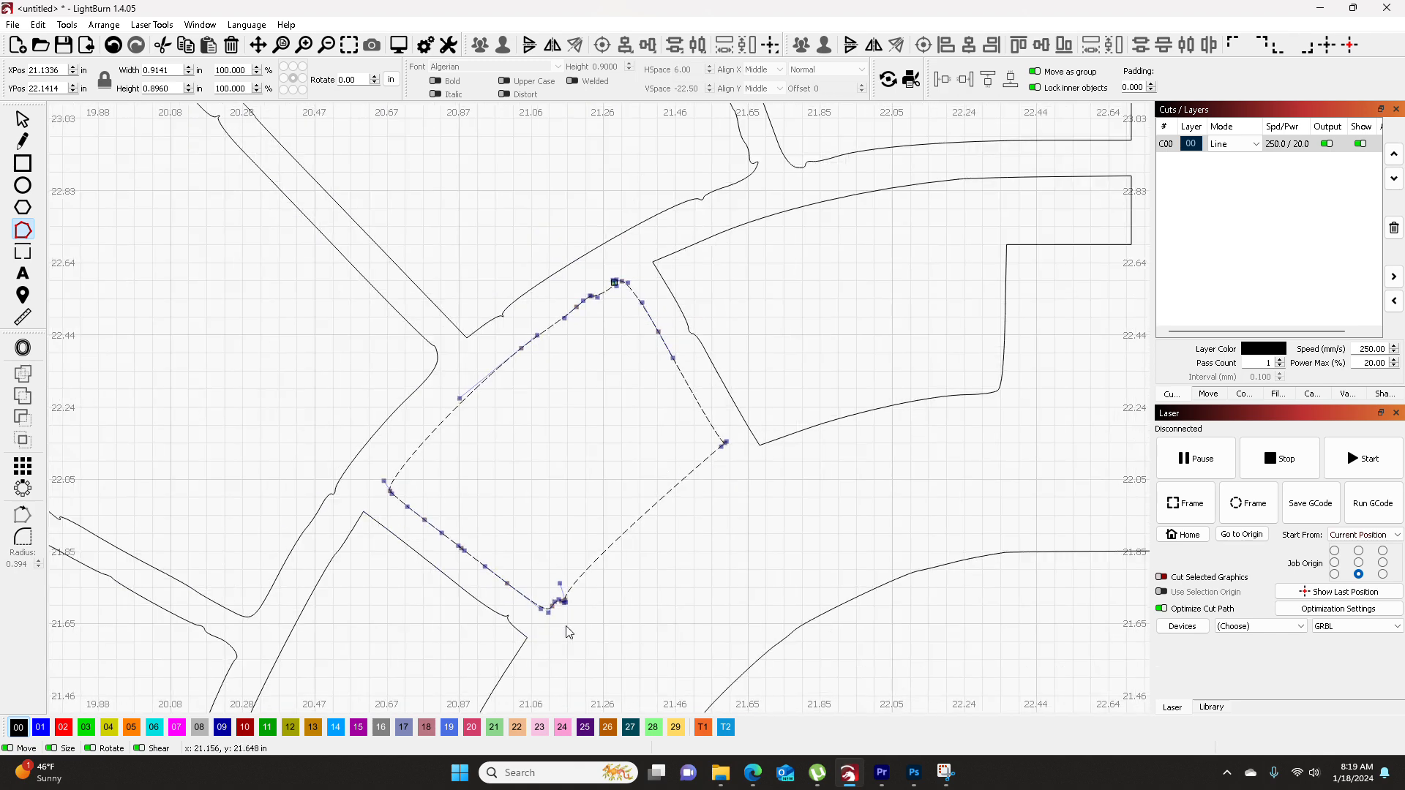
# - Delete the clustered extra nodes at the corner section's bottom corner
pyautogui.scroll(8, 567, 630)
pyautogui.moveTo(474, 403); pyautogui.dragTo(596, 476)
pyautogui.press('Delete')
pyautogui.scroll(-3, 523, 500)
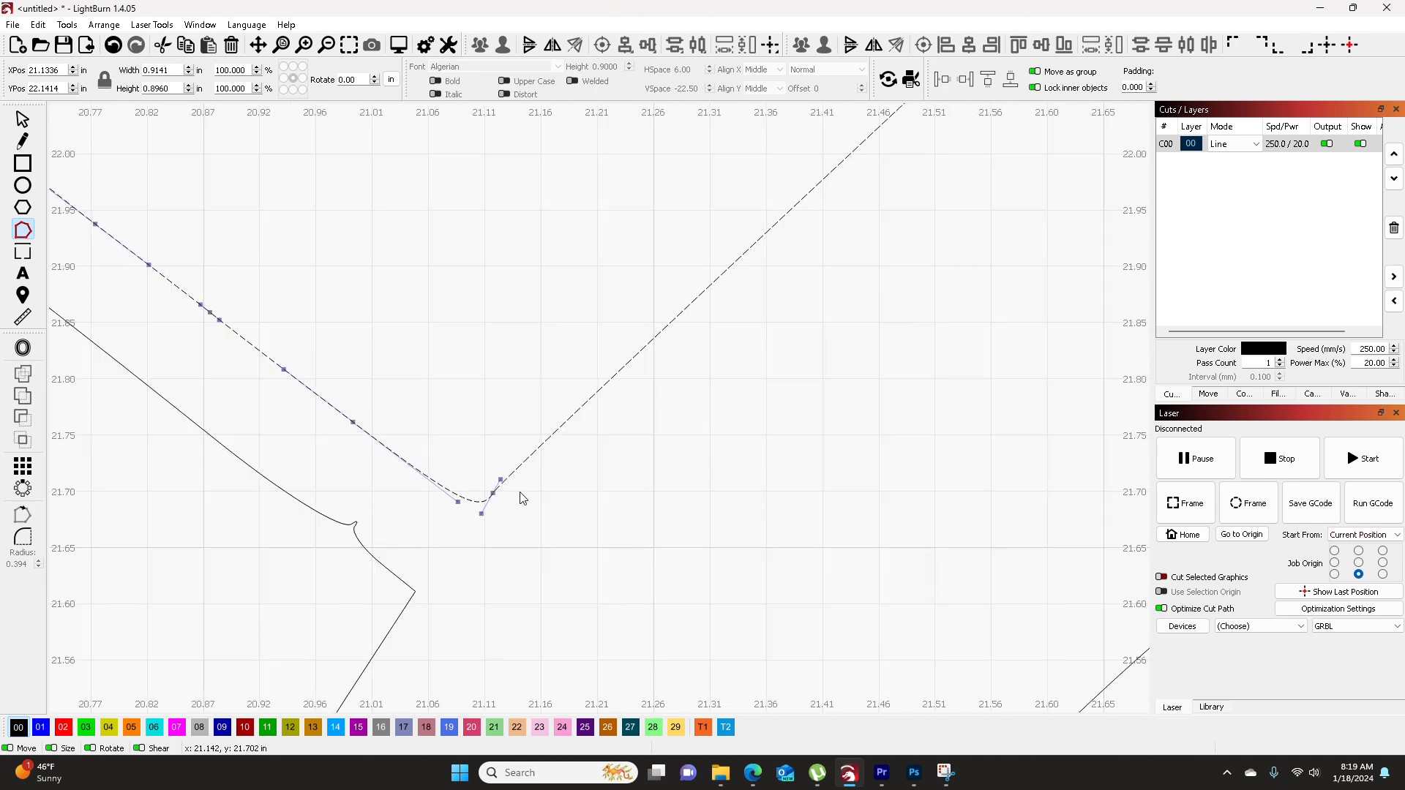
pyautogui.scroll(-3, 522, 500)
pyautogui.scroll(1, 406, 396)
# - Select the adjacent larger middle-ring section for node editing and delete stray bump nodes from its outline
pyautogui.moveTo(406, 396); pyautogui.dragTo(536, 534)
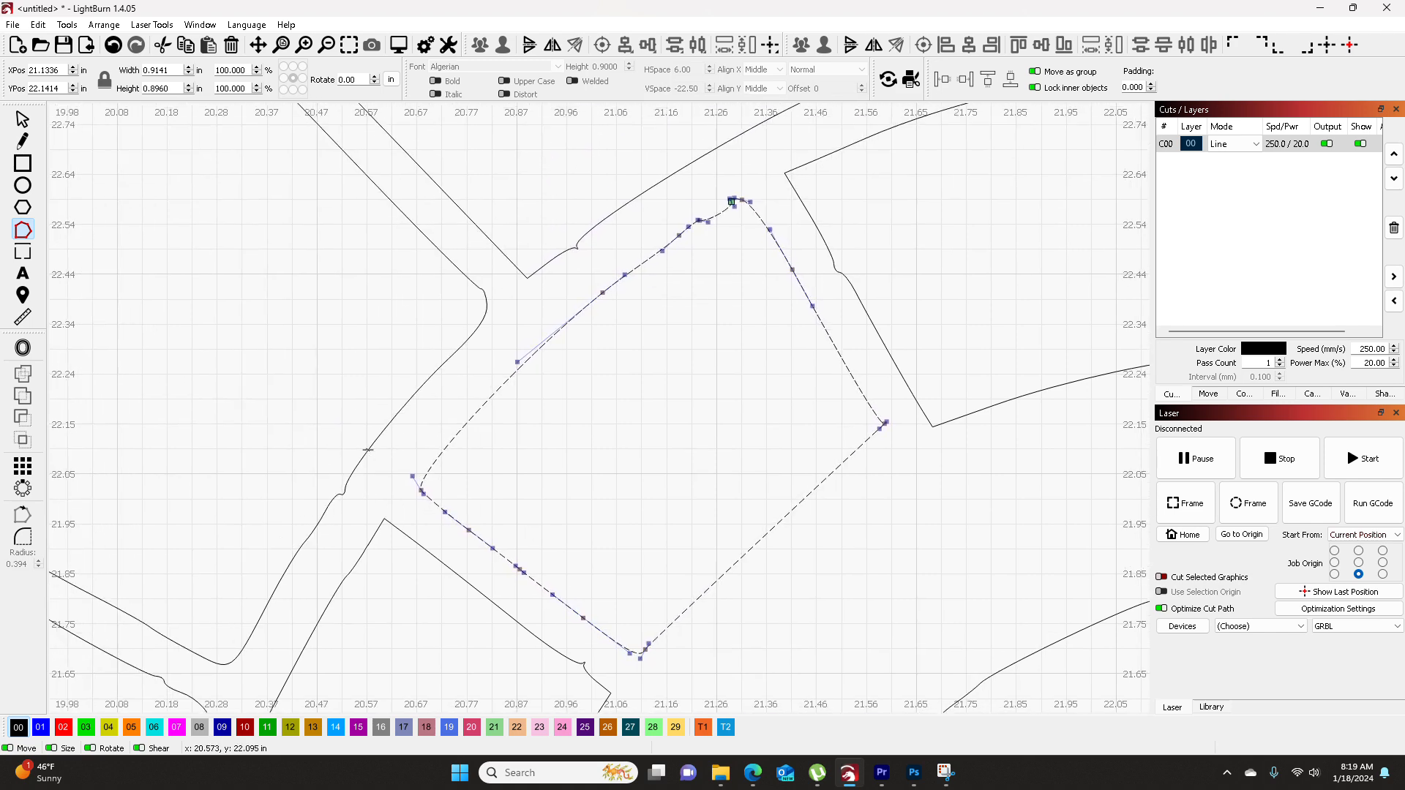
pyautogui.click(368, 449)
pyautogui.scroll(5, 342, 519)
pyautogui.moveTo(275, 384); pyautogui.dragTo(412, 505)
pyautogui.press('Delete')
pyautogui.scroll(-6, 402, 484)
pyautogui.moveTo(344, 263); pyautogui.dragTo(433, 414)
pyautogui.scroll(8, 374, 326)
pyautogui.press('Delete')
pyautogui.scroll(-8, 495, 401)
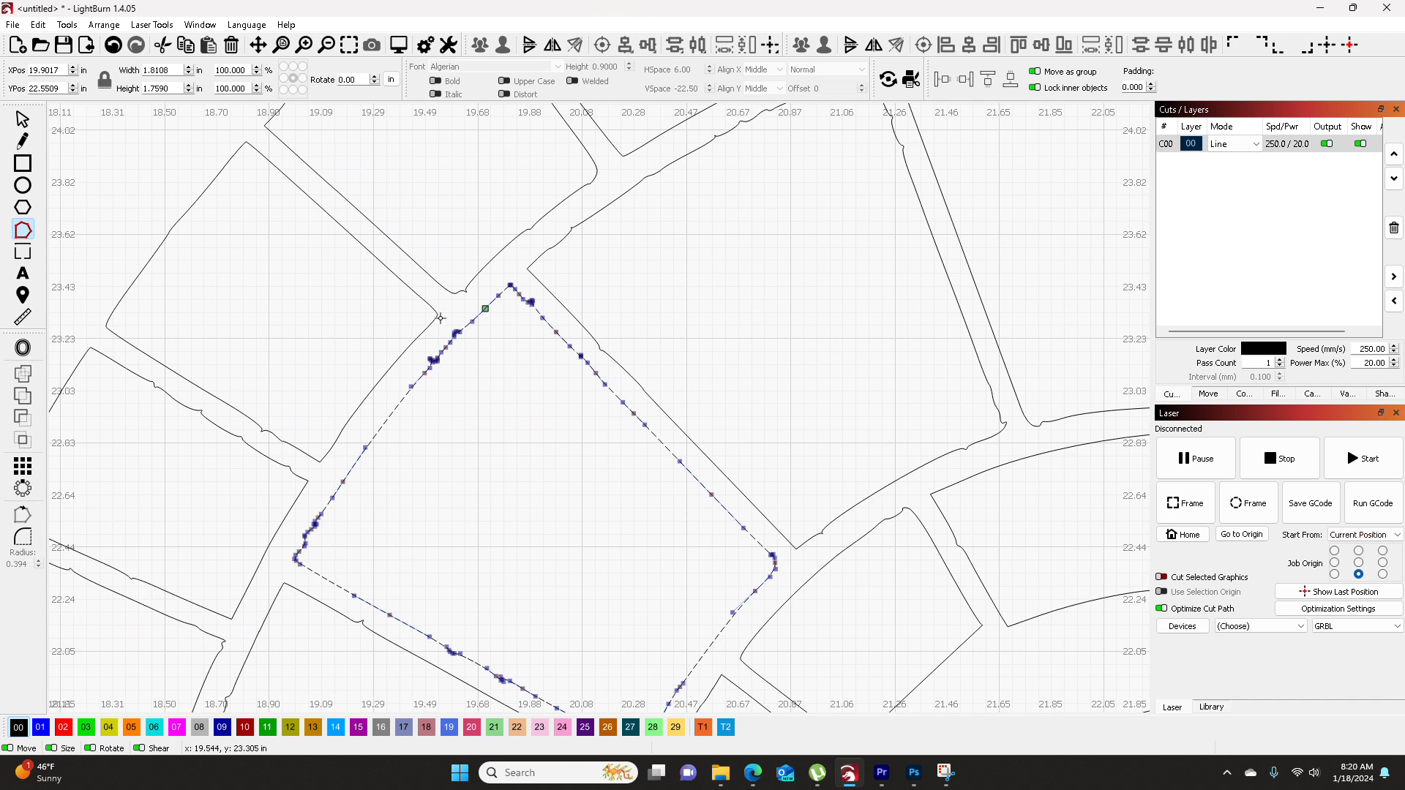
# - Delete the clustered stray nodes along the selected diamond-shaped block's upper-left edge, down to just above its left corner
pyautogui.scroll(5, 439, 313)
pyautogui.press('Delete')
pyautogui.moveTo(455, 477); pyautogui.dragTo(604, 203)
pyautogui.scroll(-4, 430, 530)
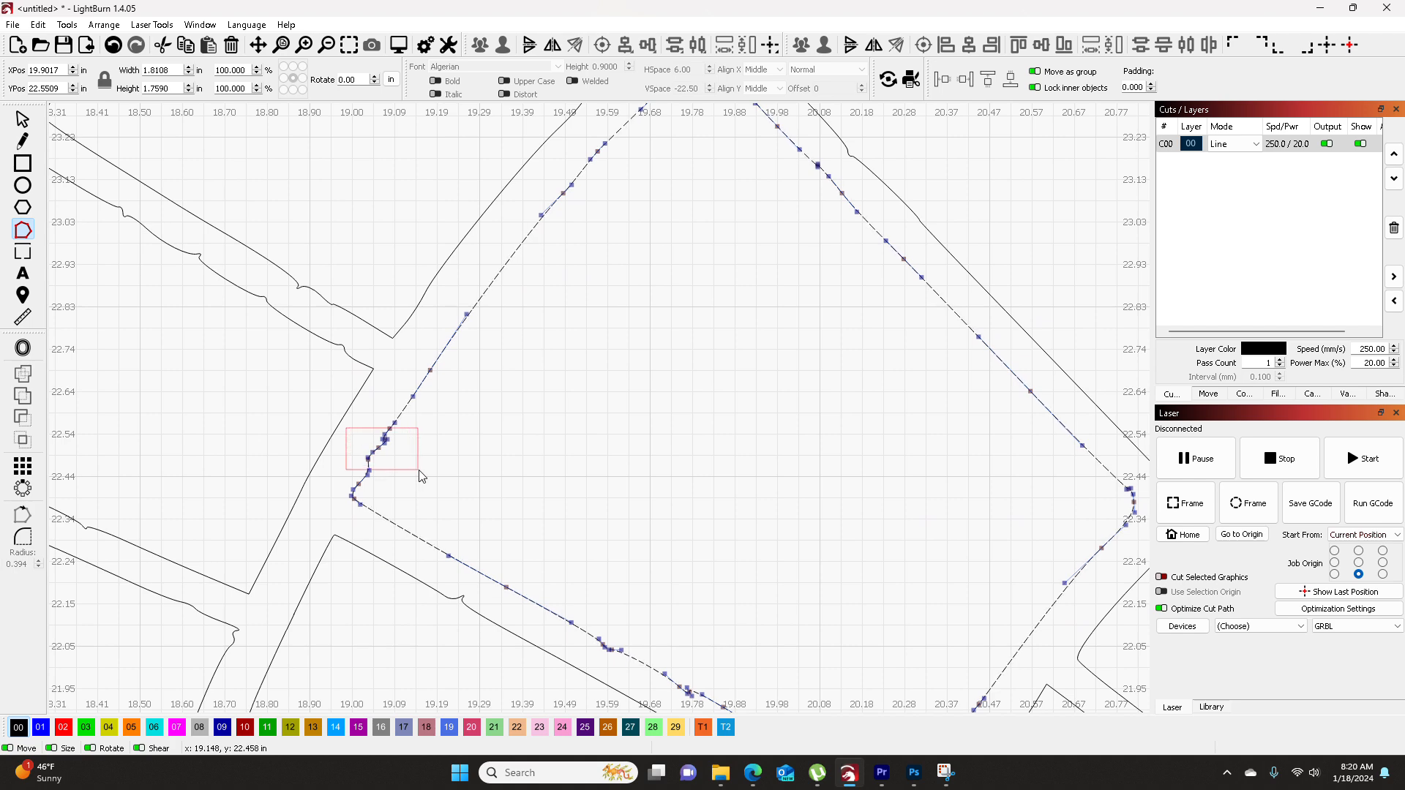
pyautogui.press('Delete')
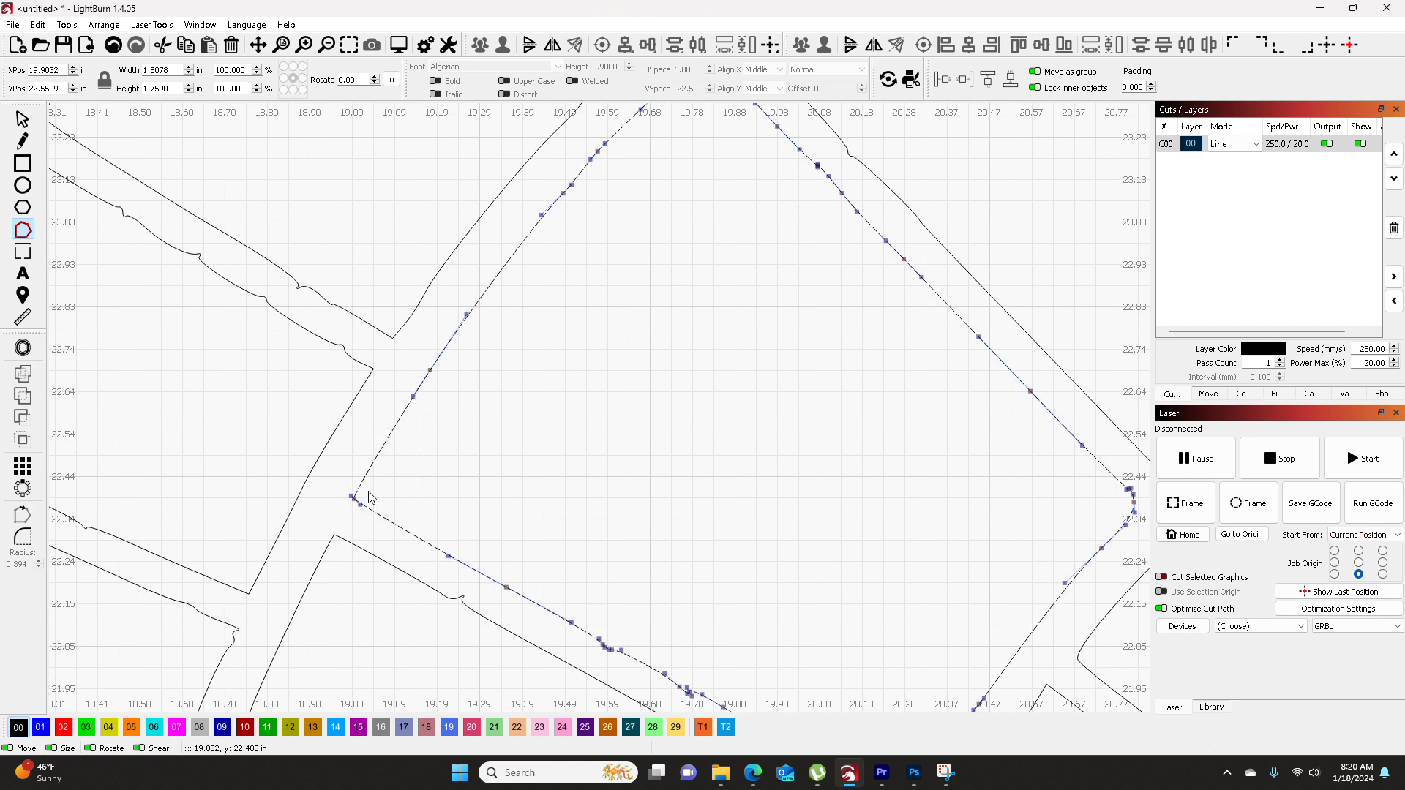
# - Delete the cluster of bump nodes midway along the diamond-shaped block's lower-left edge
pyautogui.scroll(-3, 483, 512)
pyautogui.moveTo(595, 527); pyautogui.dragTo(449, 316)
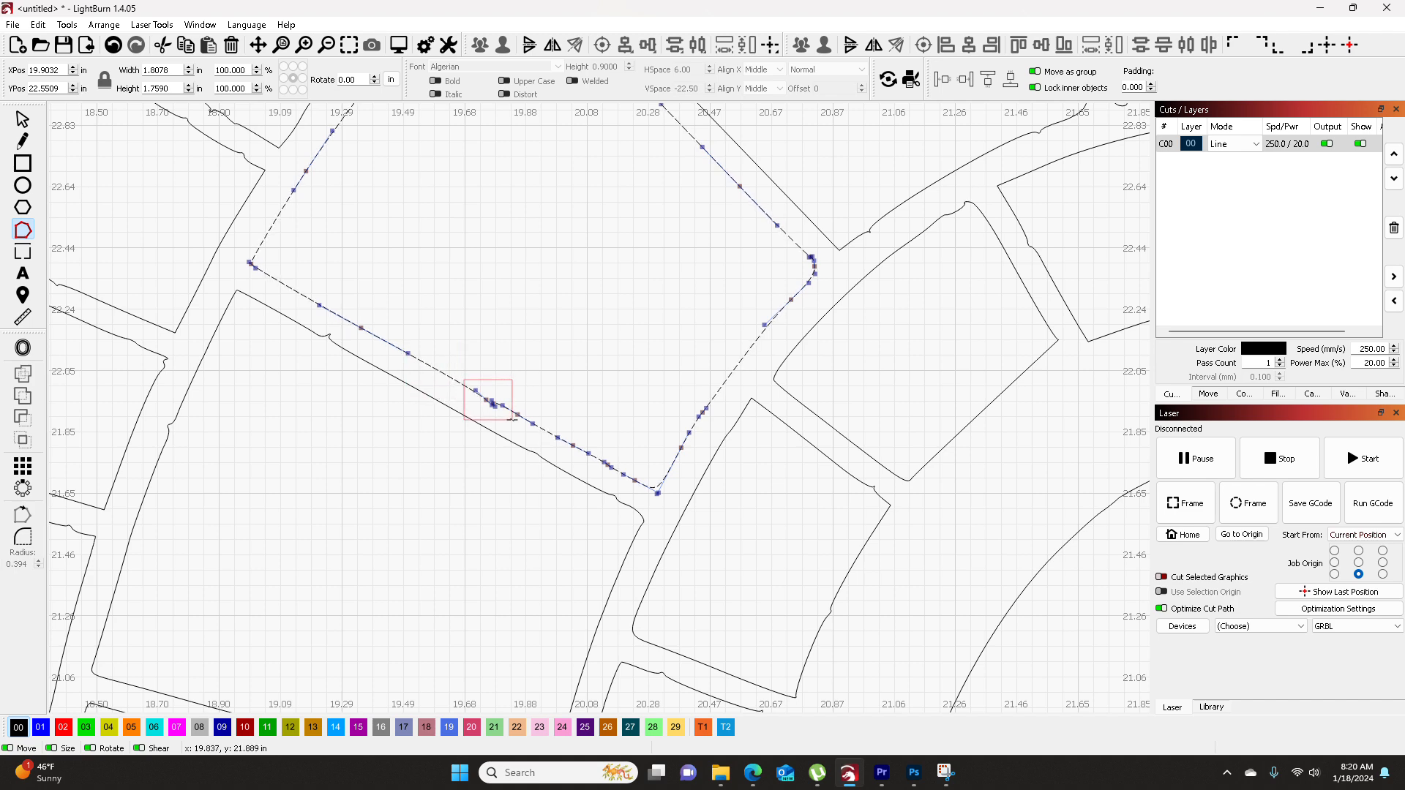
pyautogui.scroll(-3, 551, 458)
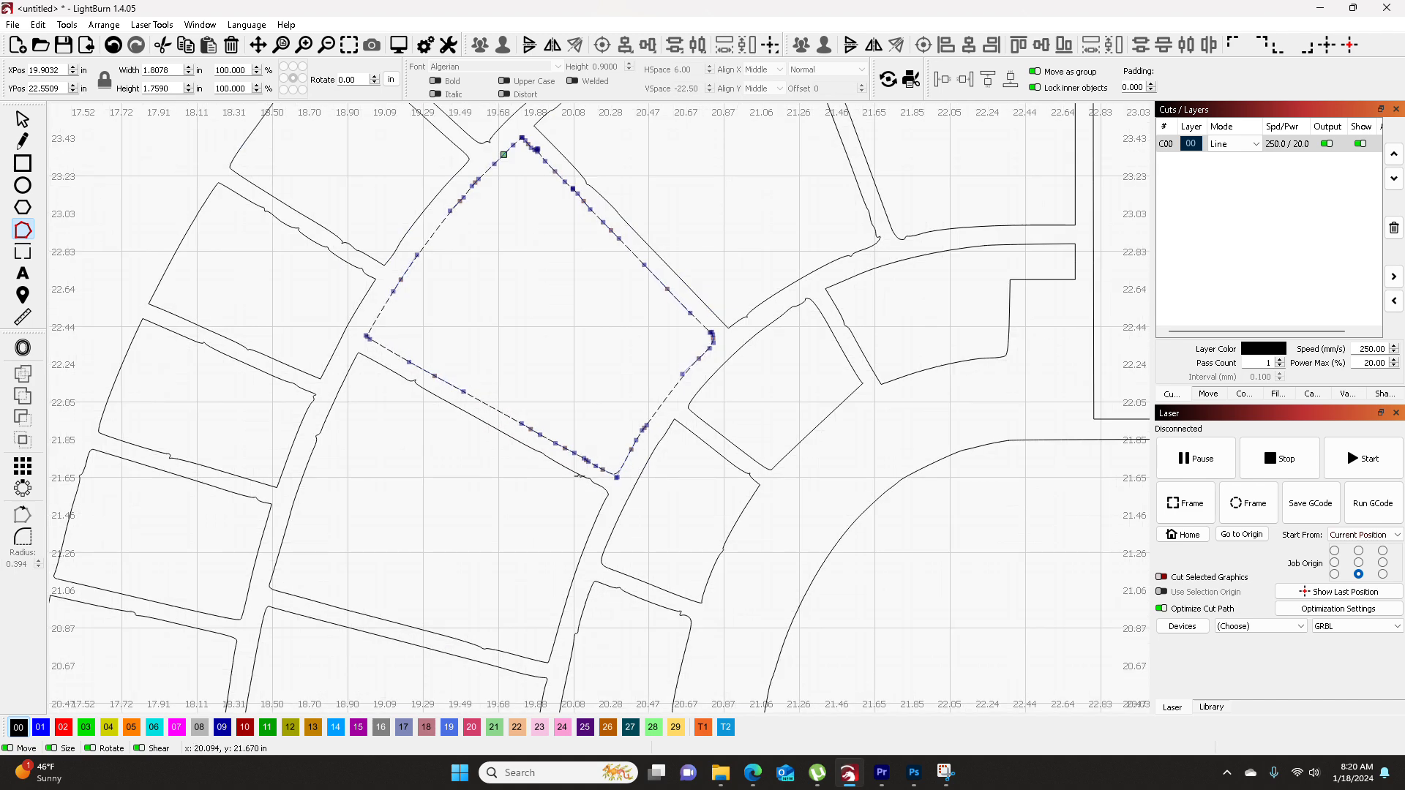
# - Select the block below the diamond-shaped one and delete the two bump clusters on its upper edge near the right corner
pyautogui.click(580, 475)
pyautogui.scroll(6, 579, 483)
pyautogui.moveTo(597, 456); pyautogui.dragTo(668, 487)
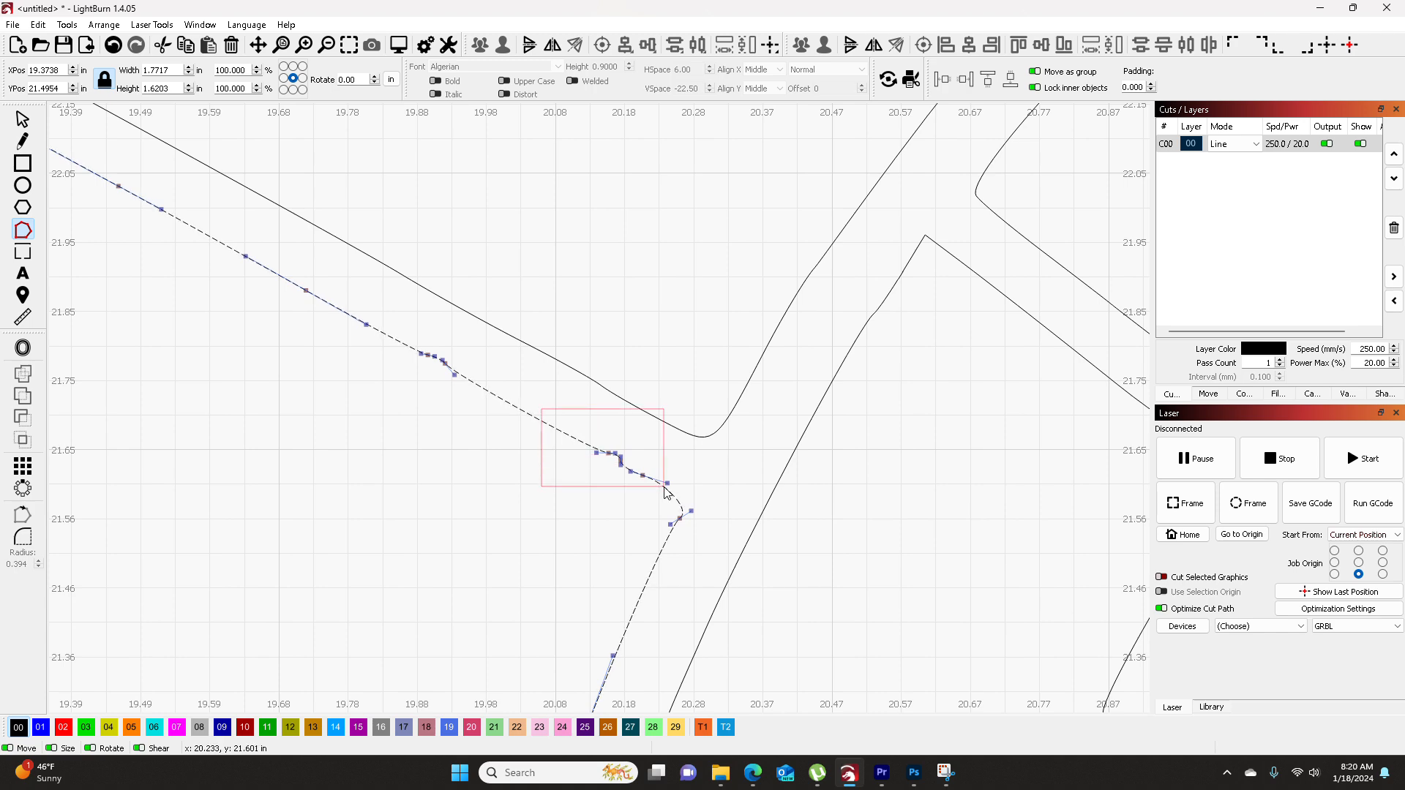
pyautogui.press('Delete')
pyautogui.moveTo(390, 327); pyautogui.dragTo(472, 410)
pyautogui.press('Delete')
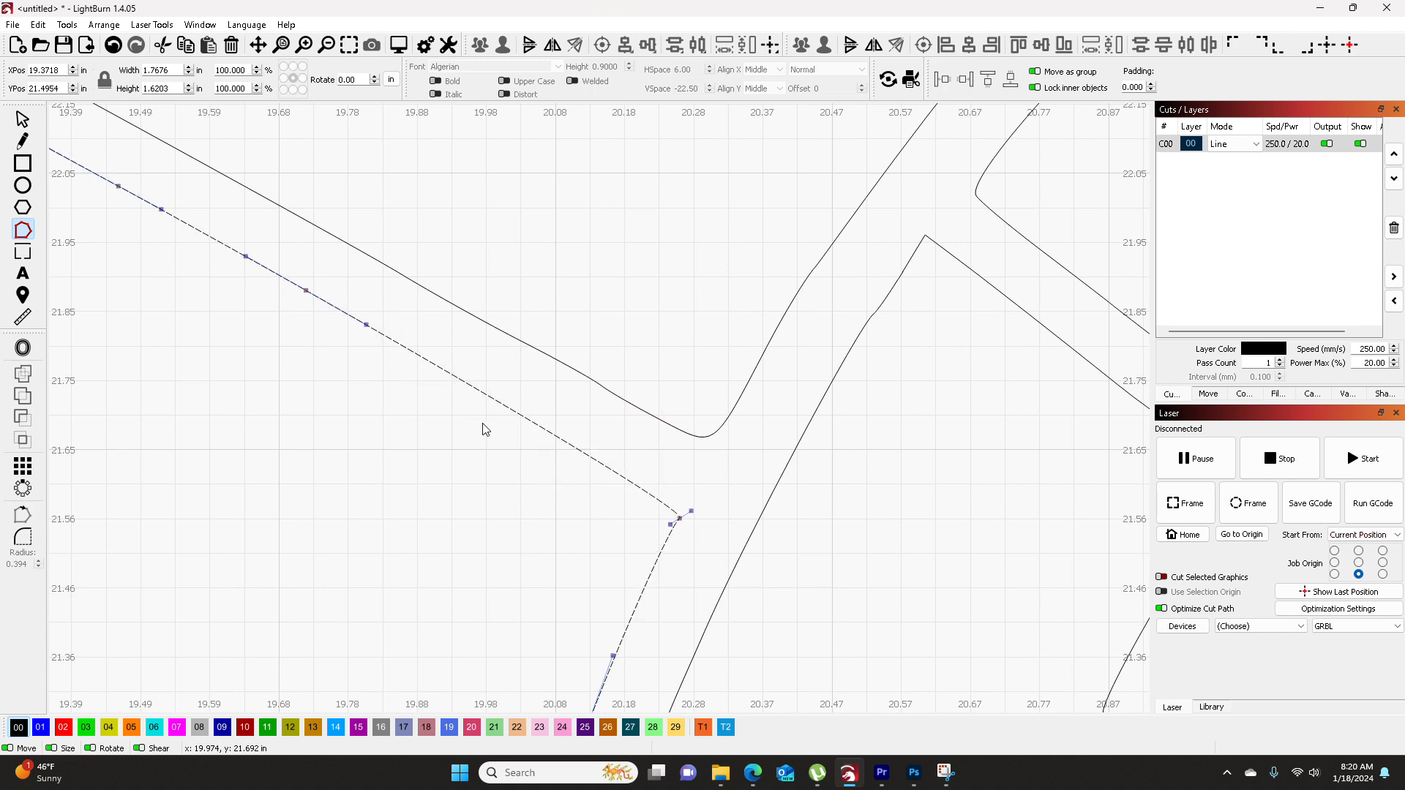
# - Delete the stray bump nodes on the bottom and left edges of the same block
pyautogui.scroll(-5, 483, 429)
pyautogui.moveTo(419, 648); pyautogui.dragTo(422, 600)
pyautogui.press('Delete')
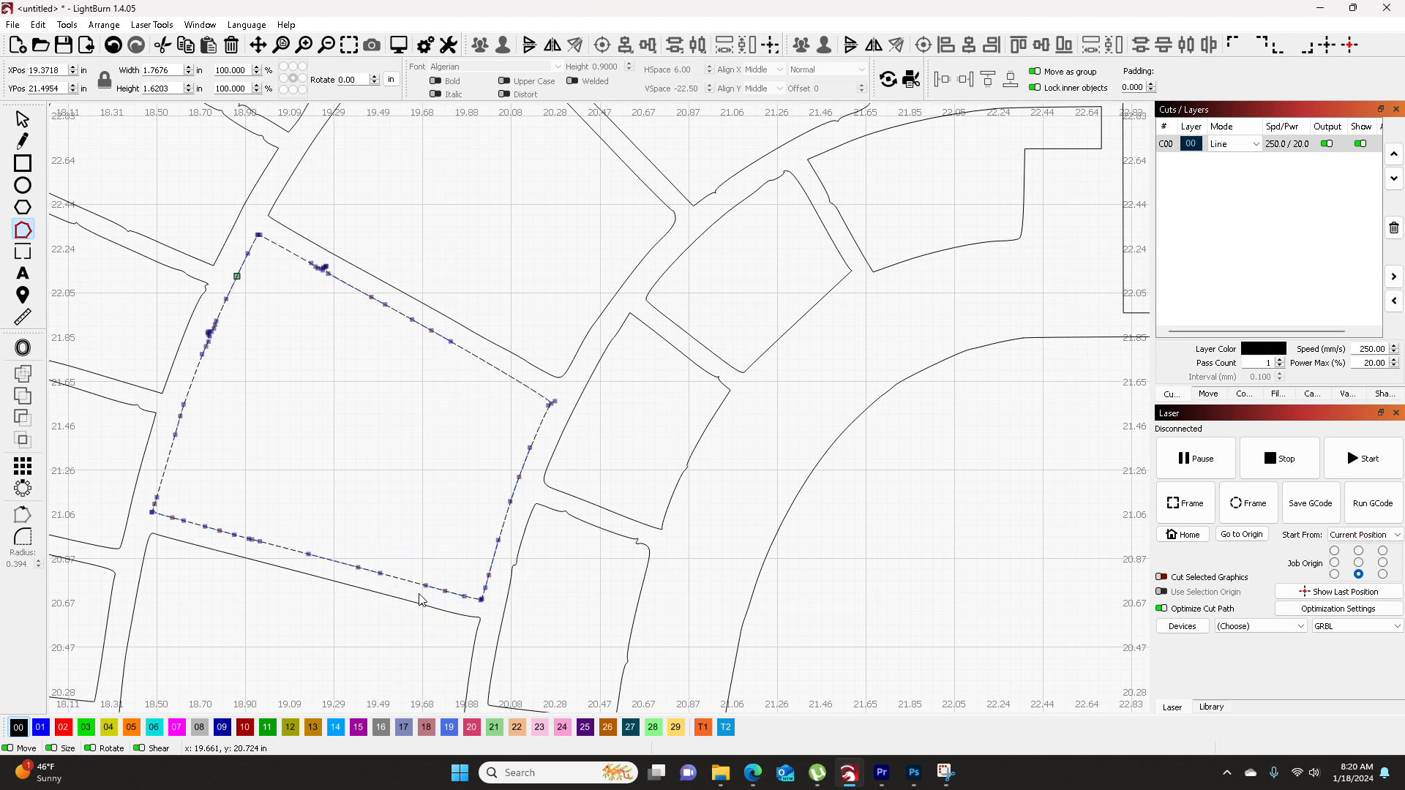
pyautogui.moveTo(173, 310); pyautogui.dragTo(550, 476)
pyautogui.press('Delete')
# - Select the neighbouring smaller block in the outer row and delete the bump nodes midway along its upper edge
pyautogui.click(177, 267)
pyautogui.scroll(2, 457, 350)
pyautogui.moveTo(320, 330); pyautogui.dragTo(423, 442)
pyautogui.press('Delete')
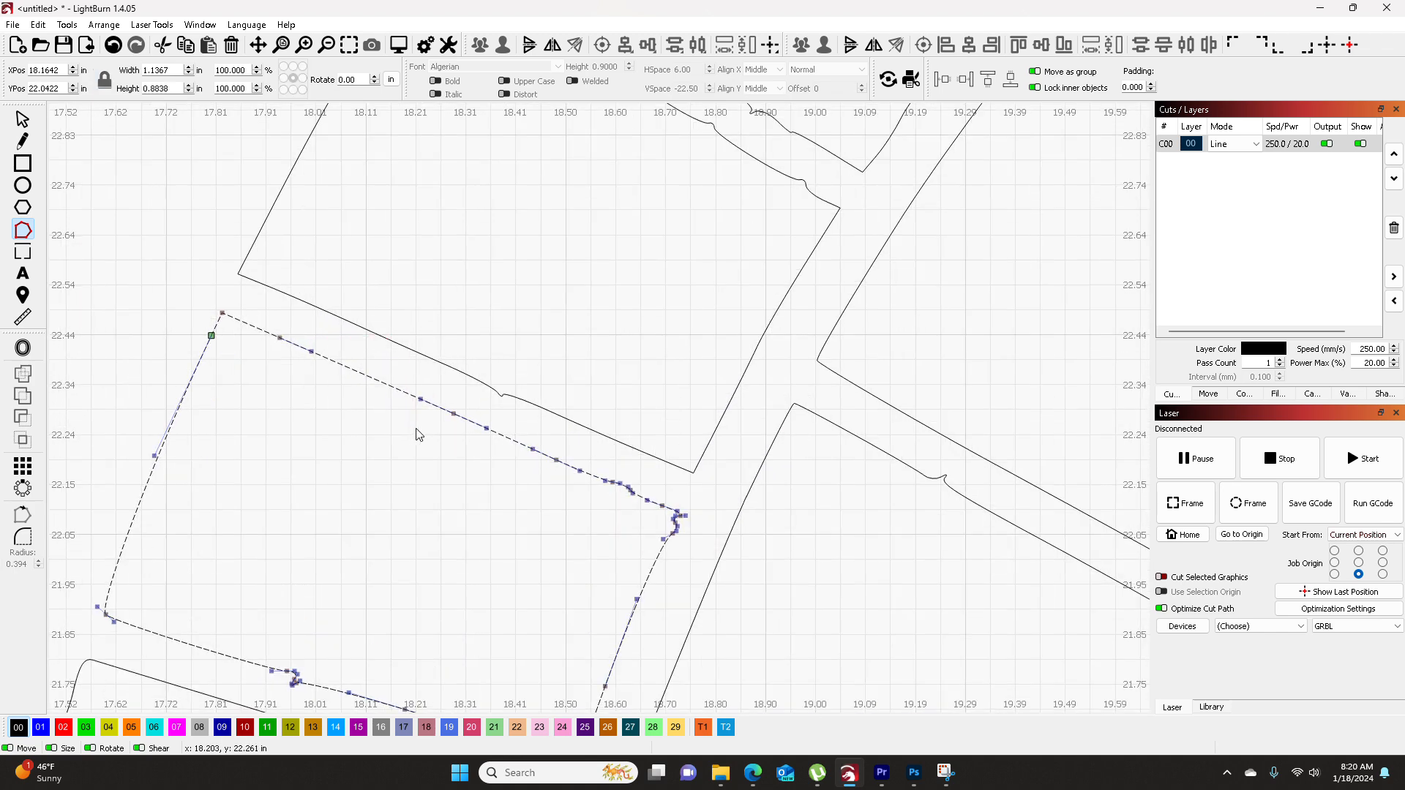
# - Delete the jagged nodes around the upper-right corner of the outer-row block
pyautogui.moveTo(561, 445); pyautogui.dragTo(734, 604)
pyautogui.press('Delete')
pyautogui.scroll(3, 670, 514)
pyautogui.press('Delete')
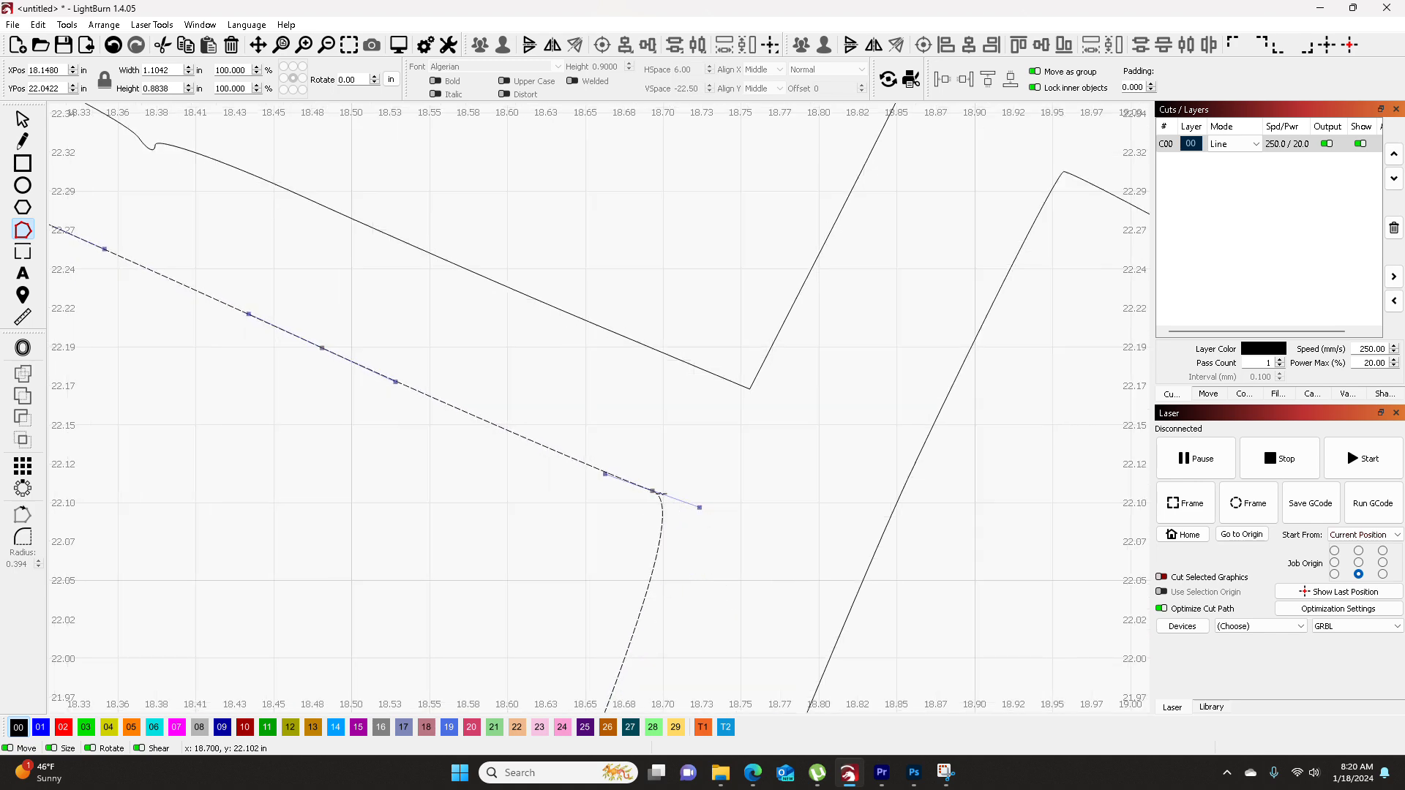
# - Reshape the outer-row block's rounded upper-right corner into a sharp point by moving its node and curve handles outward
pyautogui.scroll(-3, 692, 591)
pyautogui.moveTo(691, 591); pyautogui.dragTo(642, 410)
pyautogui.scroll(3, 657, 399)
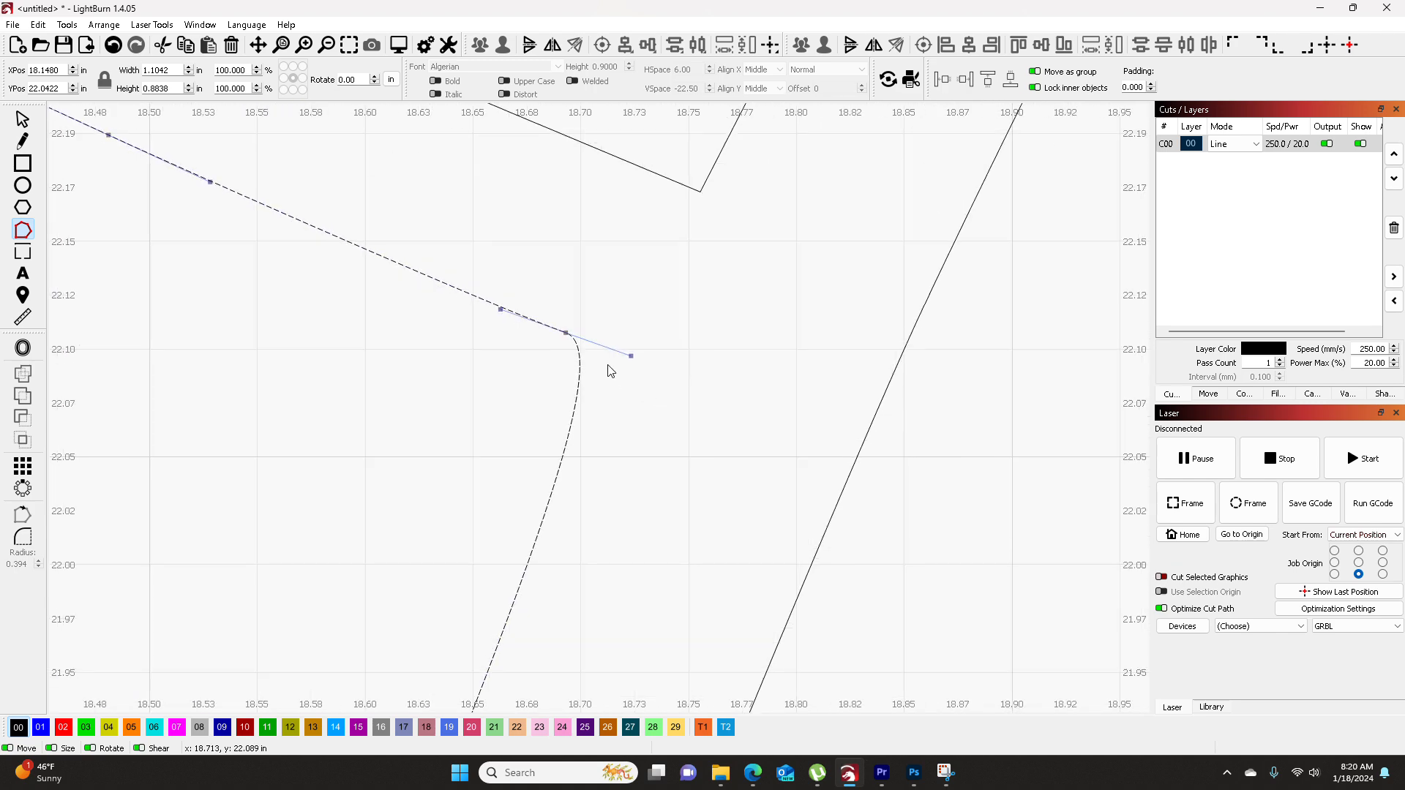
pyautogui.moveTo(565, 333); pyautogui.dragTo(619, 412)
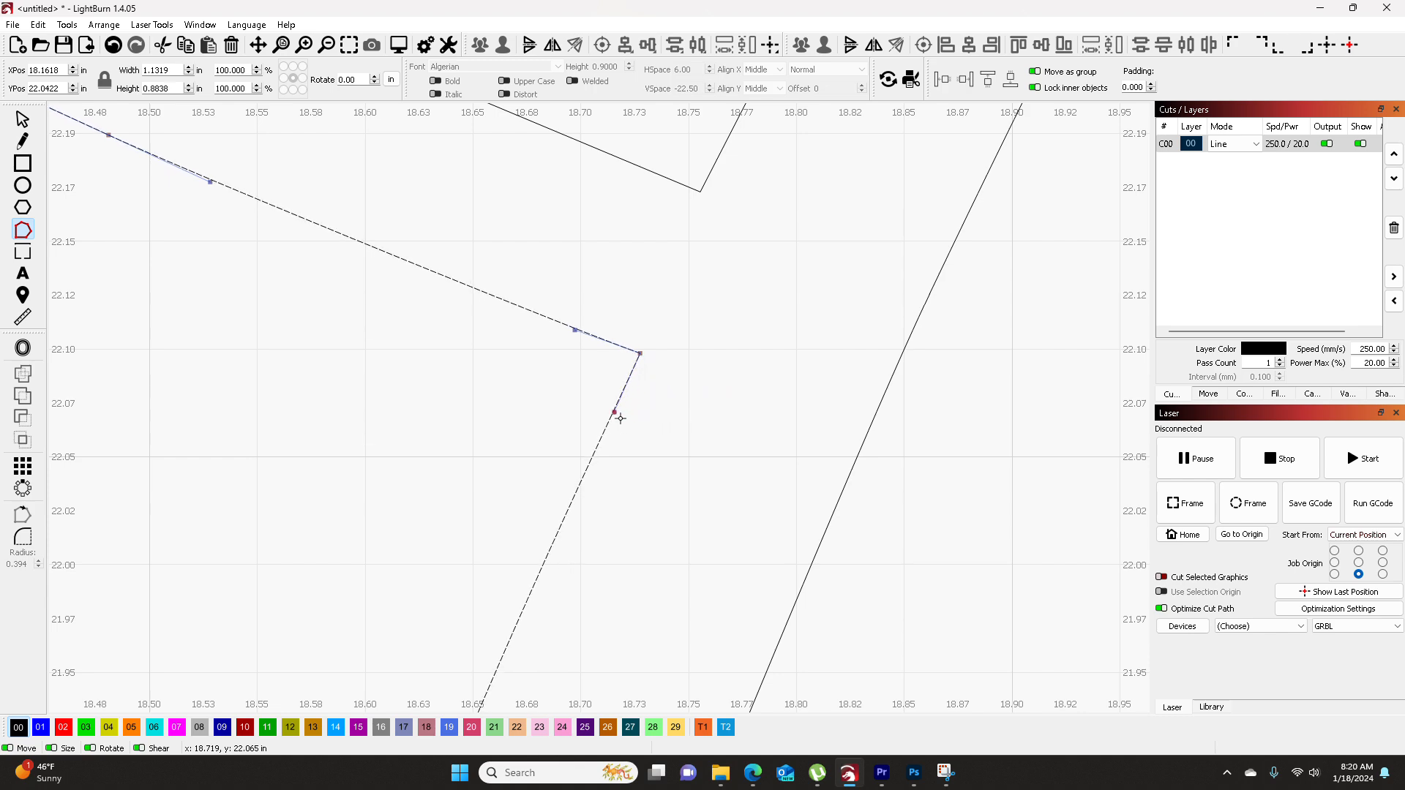
pyautogui.scroll(-2, 669, 428)
pyautogui.scroll(-3, 672, 428)
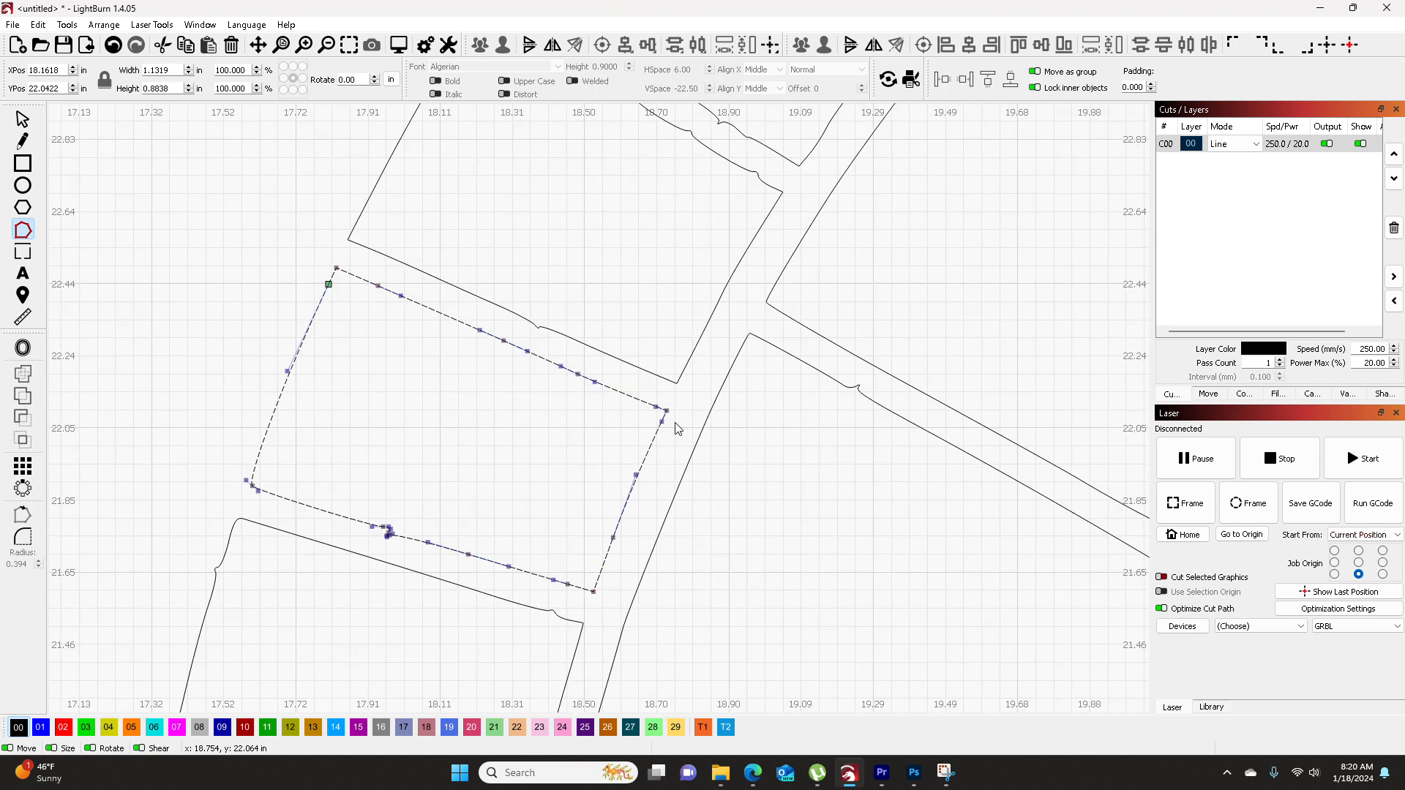
# - Delete the cluster of bump nodes on the outer-row block's lower edge
pyautogui.scroll(2, 388, 560)
pyautogui.moveTo(329, 412); pyautogui.dragTo(418, 551)
pyautogui.press('Delete')
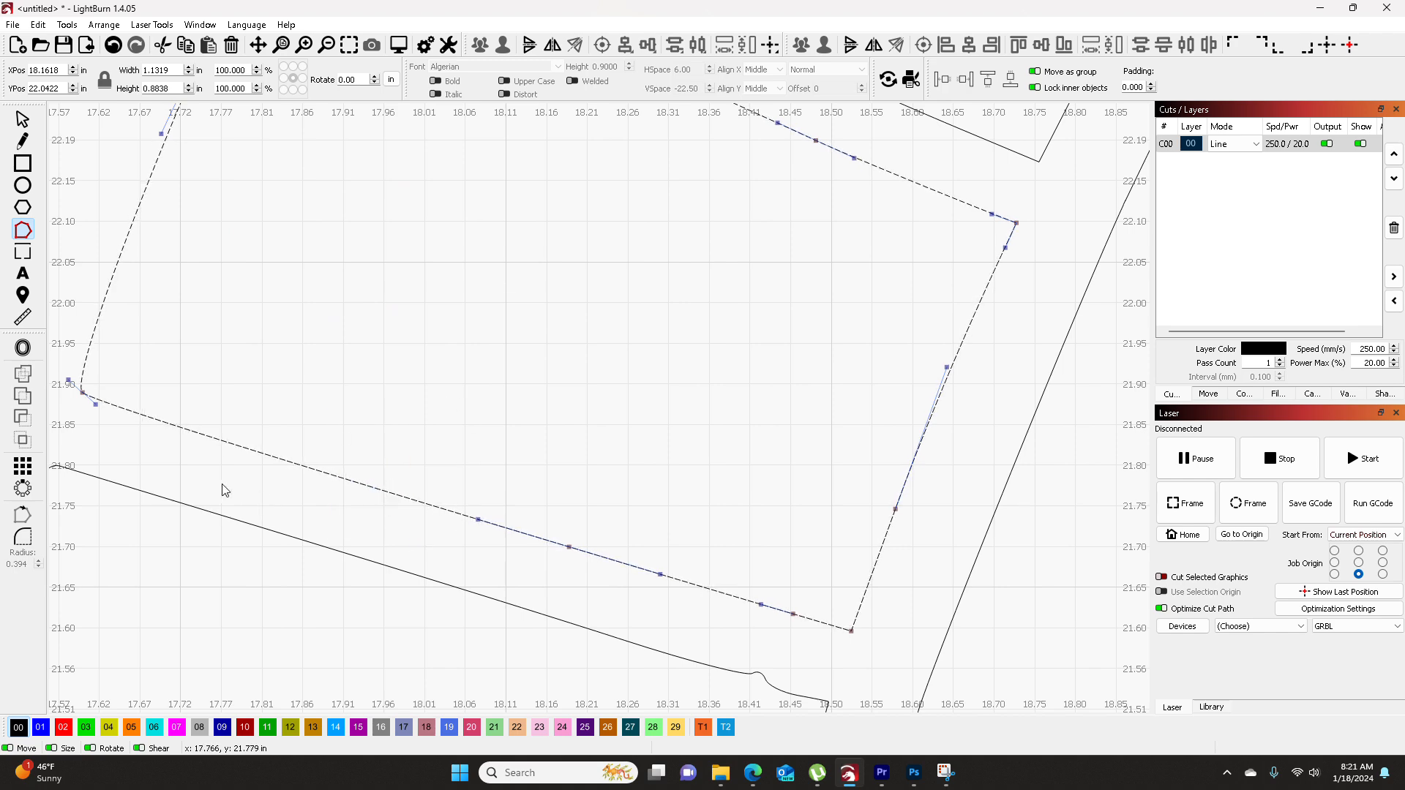
pyautogui.scroll(-2, 220, 374)
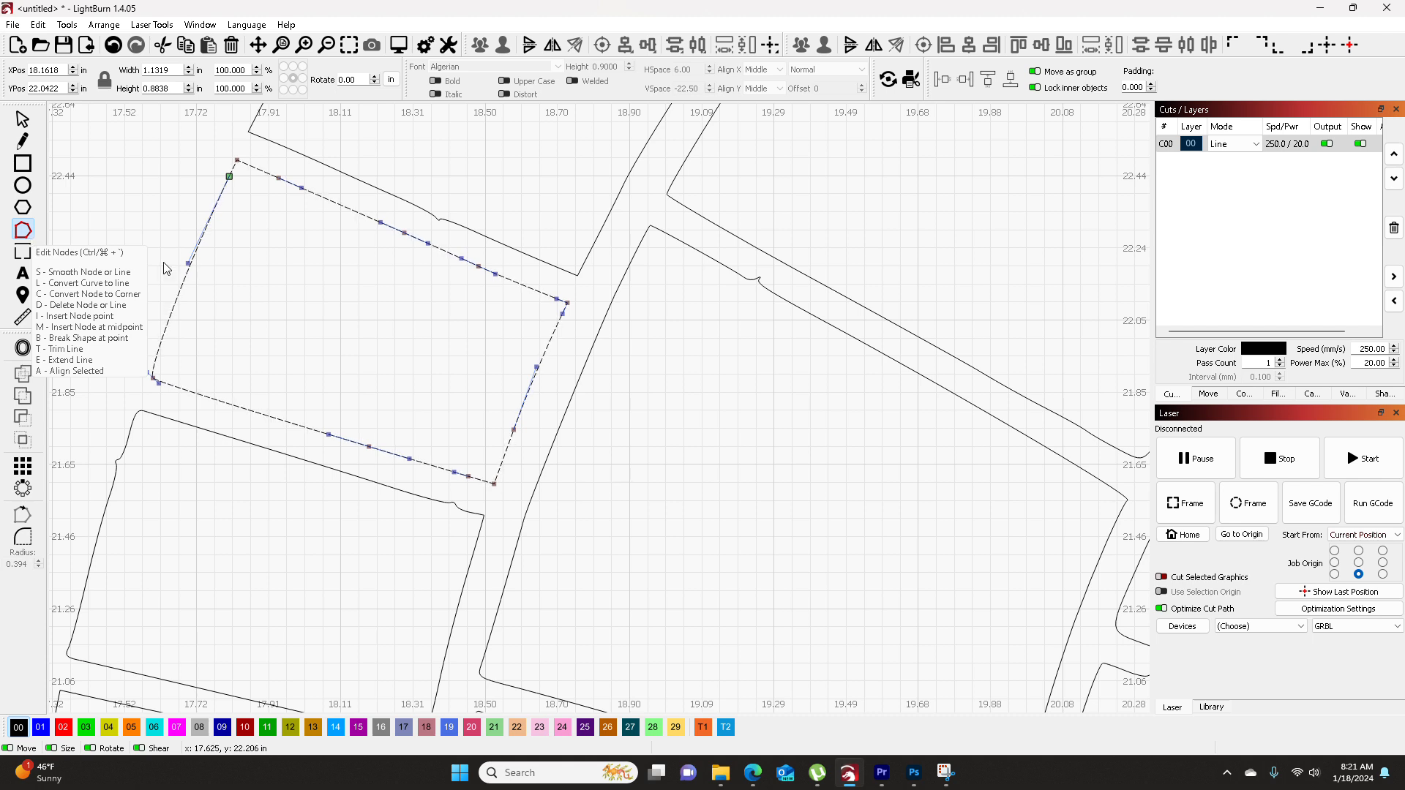
# - Select the next outer-row block below and delete the bump nodes on its upper edge and left edge
pyautogui.click(425, 501)
pyautogui.scroll(5, 433, 524)
pyautogui.moveTo(485, 419); pyautogui.dragTo(559, 505)
pyautogui.press('Delete')
pyautogui.scroll(-5, 476, 517)
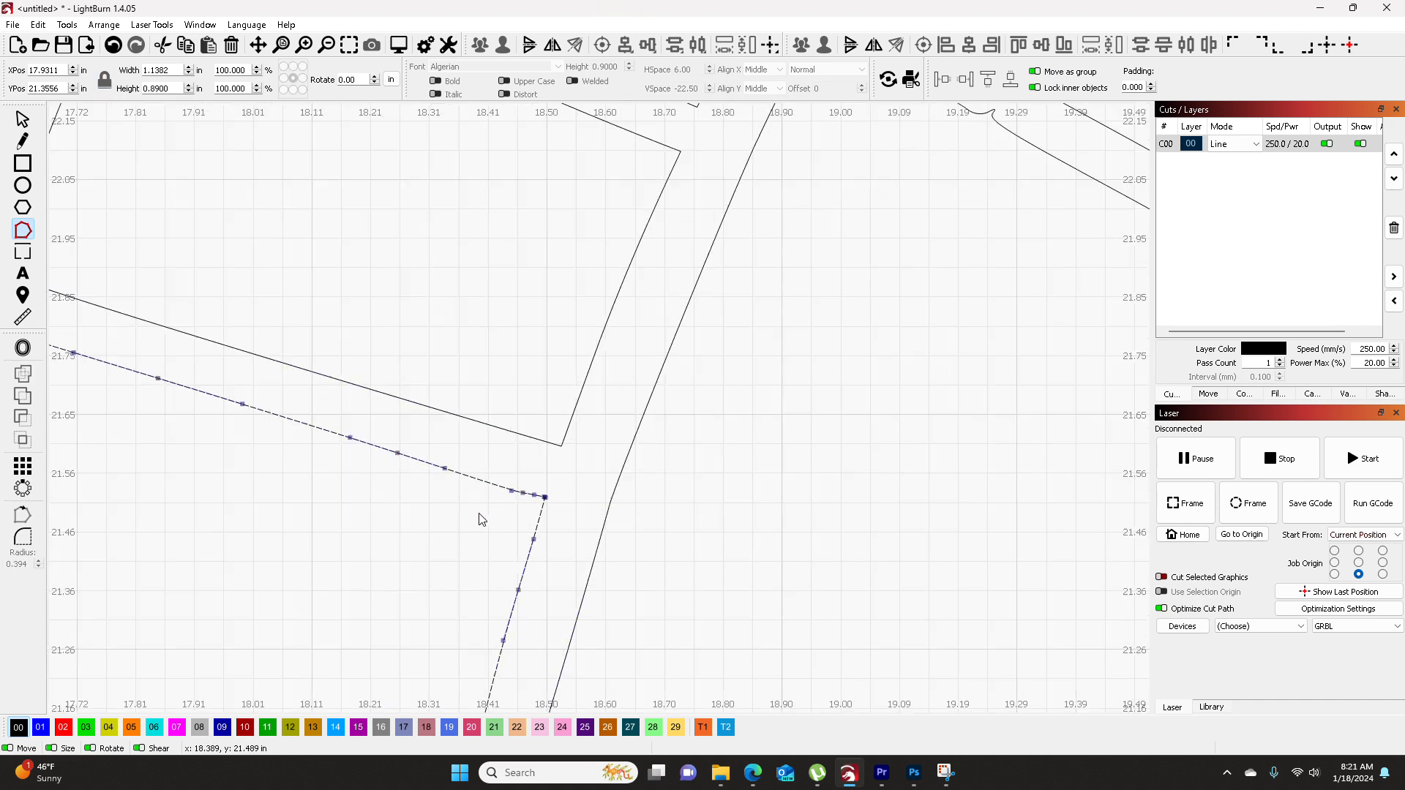
pyautogui.moveTo(326, 328); pyautogui.dragTo(369, 376)
pyautogui.press('Delete')
# - Select the following outer-row block down and delete the bump nodes midway along its upper edge
pyautogui.moveTo(379, 581); pyautogui.dragTo(341, 341)
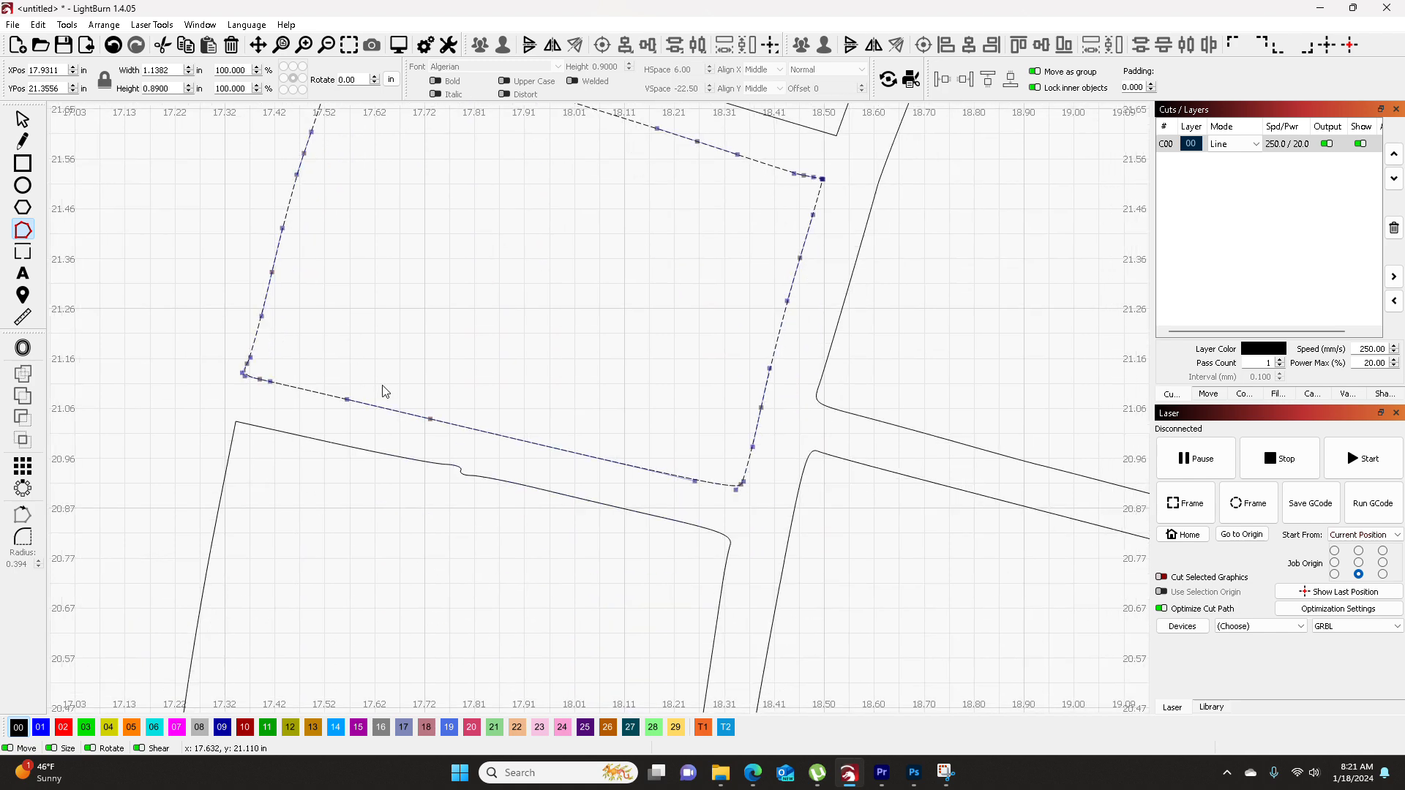
pyautogui.click(383, 453)
pyautogui.moveTo(390, 446); pyautogui.dragTo(512, 509)
pyautogui.press('Delete')
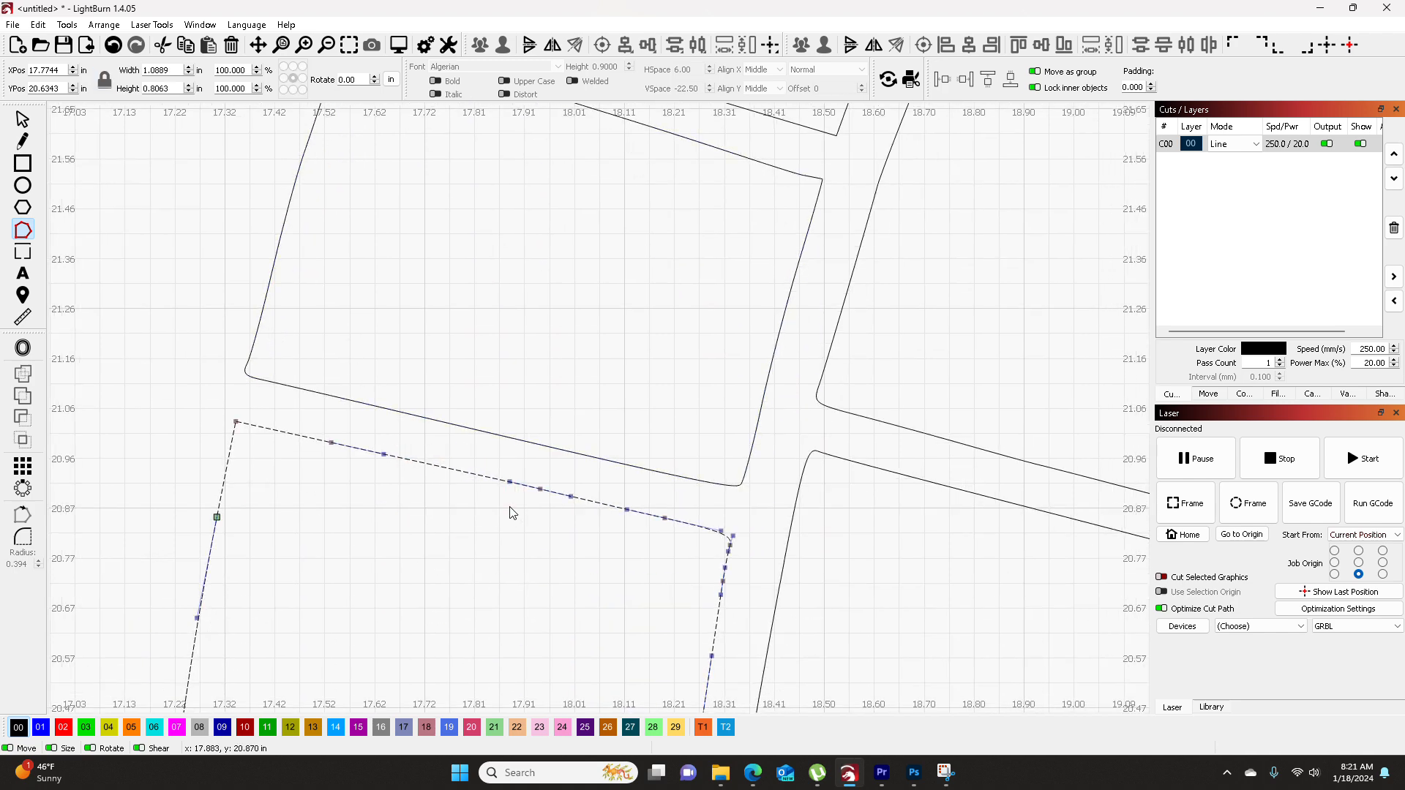
# - Select the small inner-row block in the lower curve and delete the stray nodes along its left edge
pyautogui.scroll(-3, 512, 512)
pyautogui.scroll(-6, 512, 521)
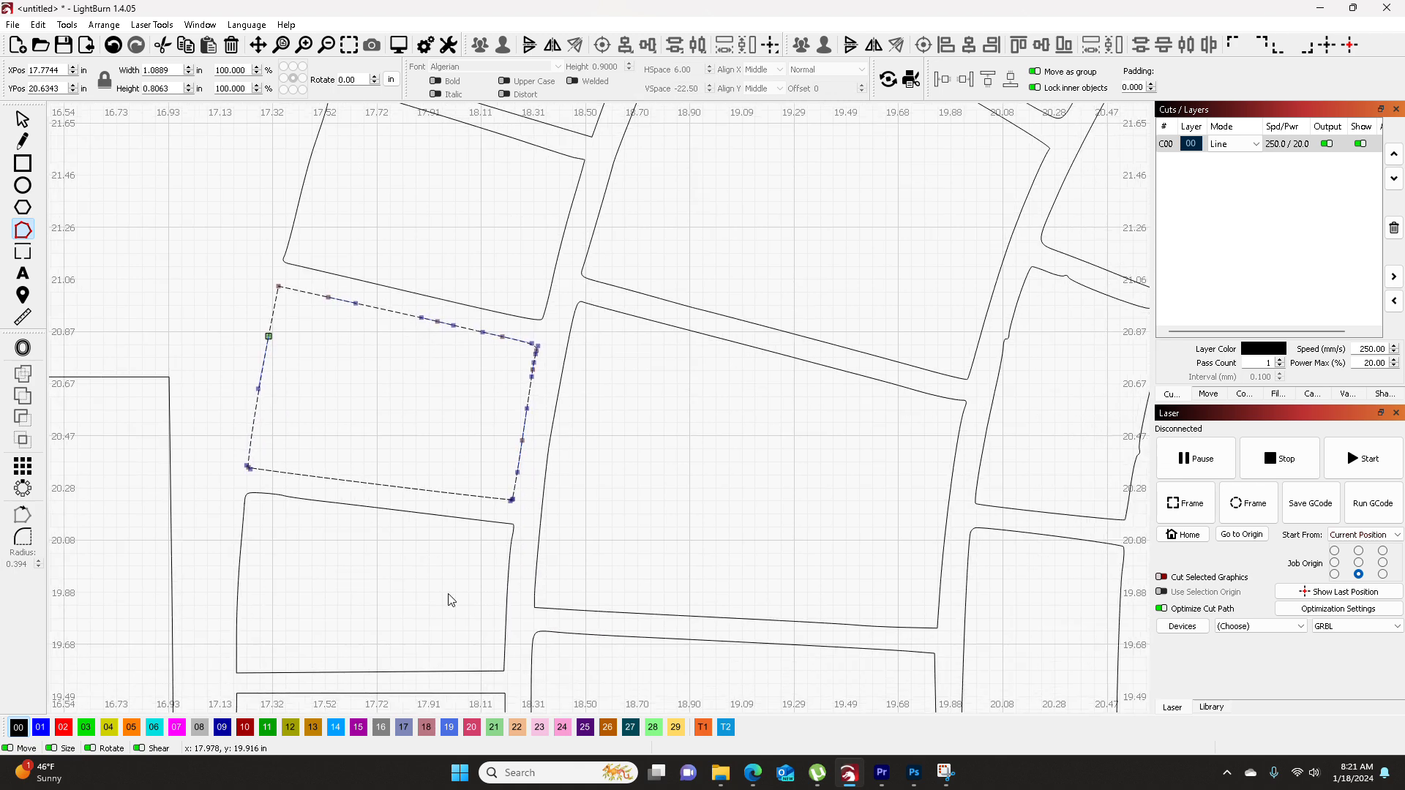
pyautogui.moveTo(606, 466); pyautogui.dragTo(418, 289)
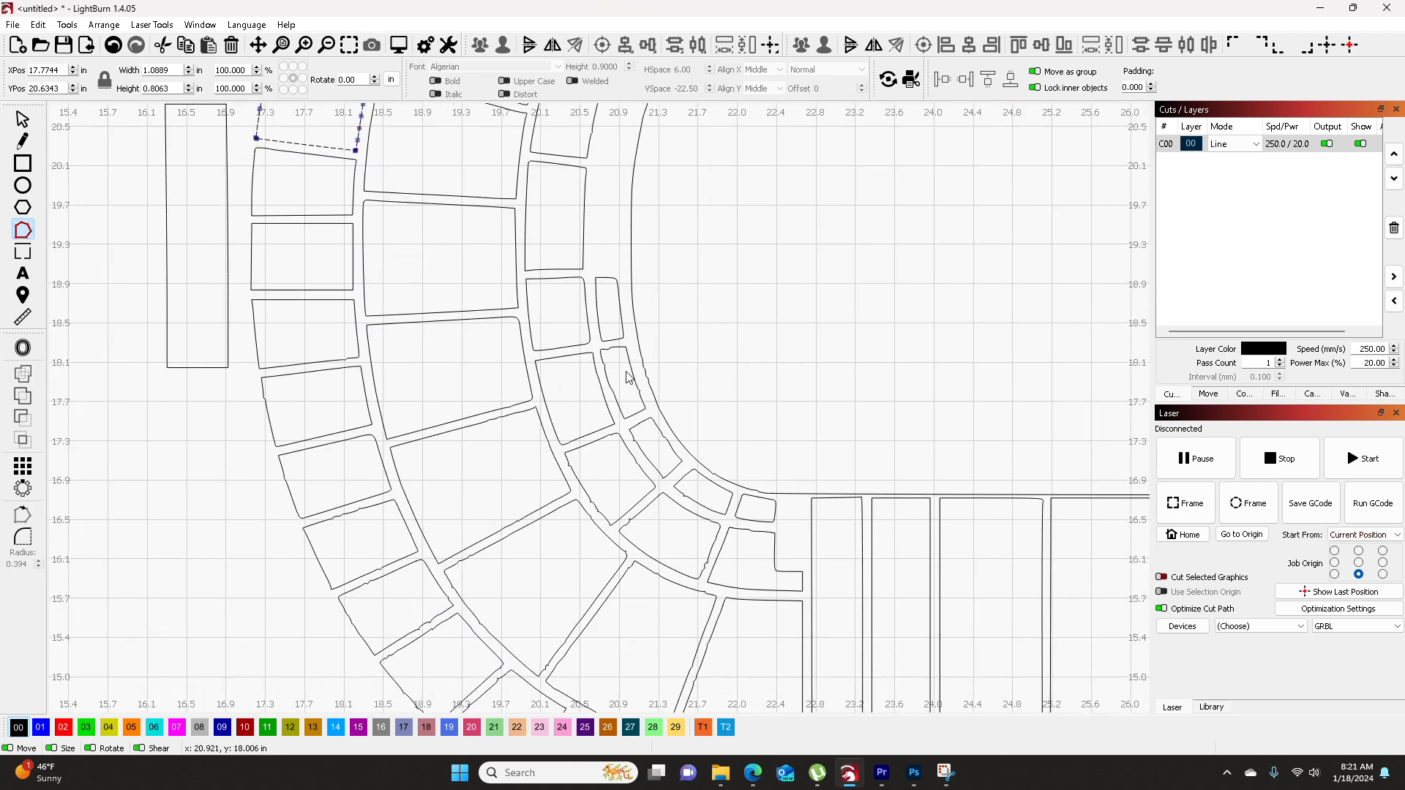
pyautogui.click(588, 492)
pyautogui.scroll(10, 588, 488)
pyautogui.moveTo(519, 494); pyautogui.dragTo(674, 683)
pyautogui.press('Delete')
pyautogui.moveTo(401, 295); pyautogui.dragTo(454, 351)
pyautogui.press('Delete')
# - Delete the stray nodes on the top edge and the bump cluster on the right edge of the same lower-curve block
pyautogui.moveTo(690, 268); pyautogui.dragTo(547, 413)
pyautogui.moveTo(515, 237); pyautogui.dragTo(585, 284)
pyautogui.press('Delete')
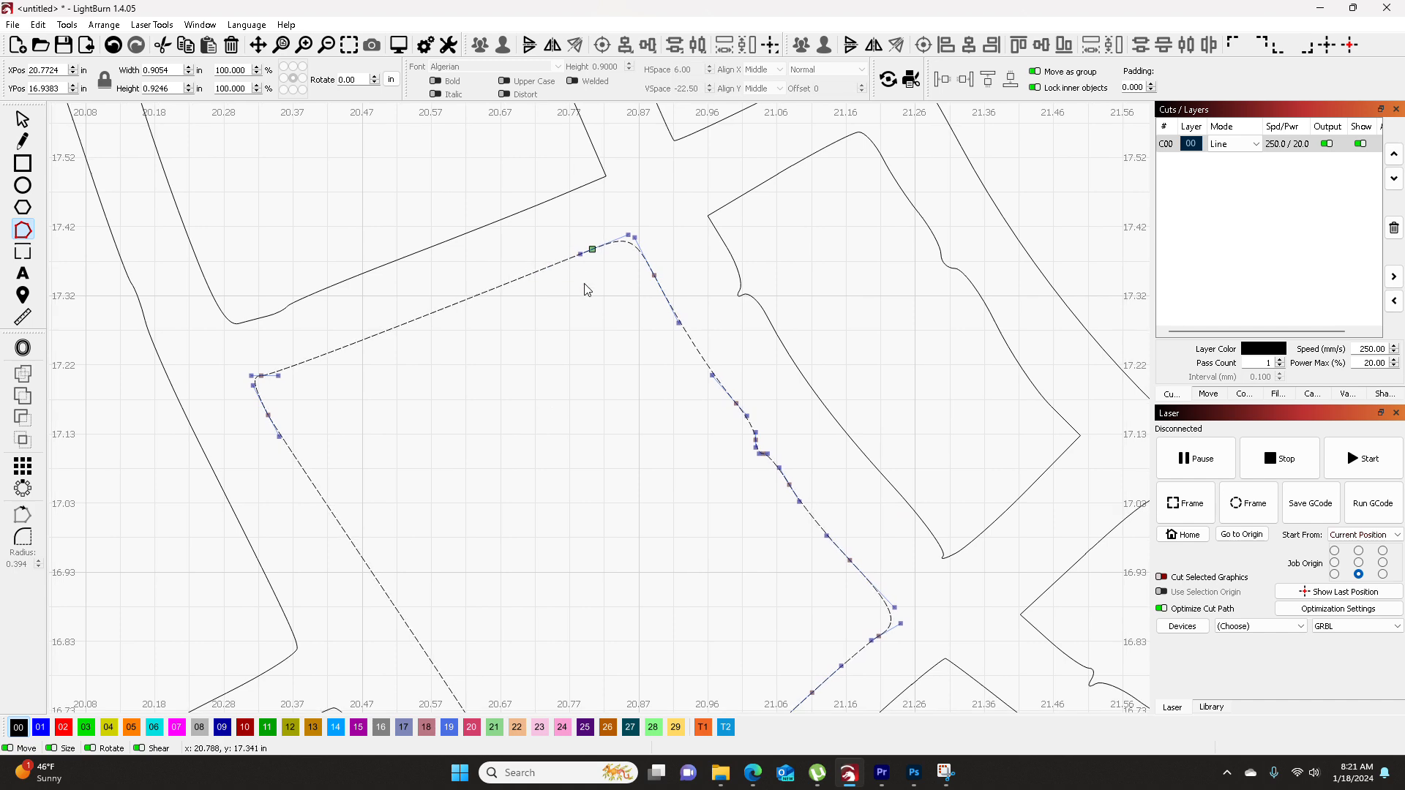
pyautogui.moveTo(685, 373); pyautogui.dragTo(830, 513)
pyautogui.press('Delete')
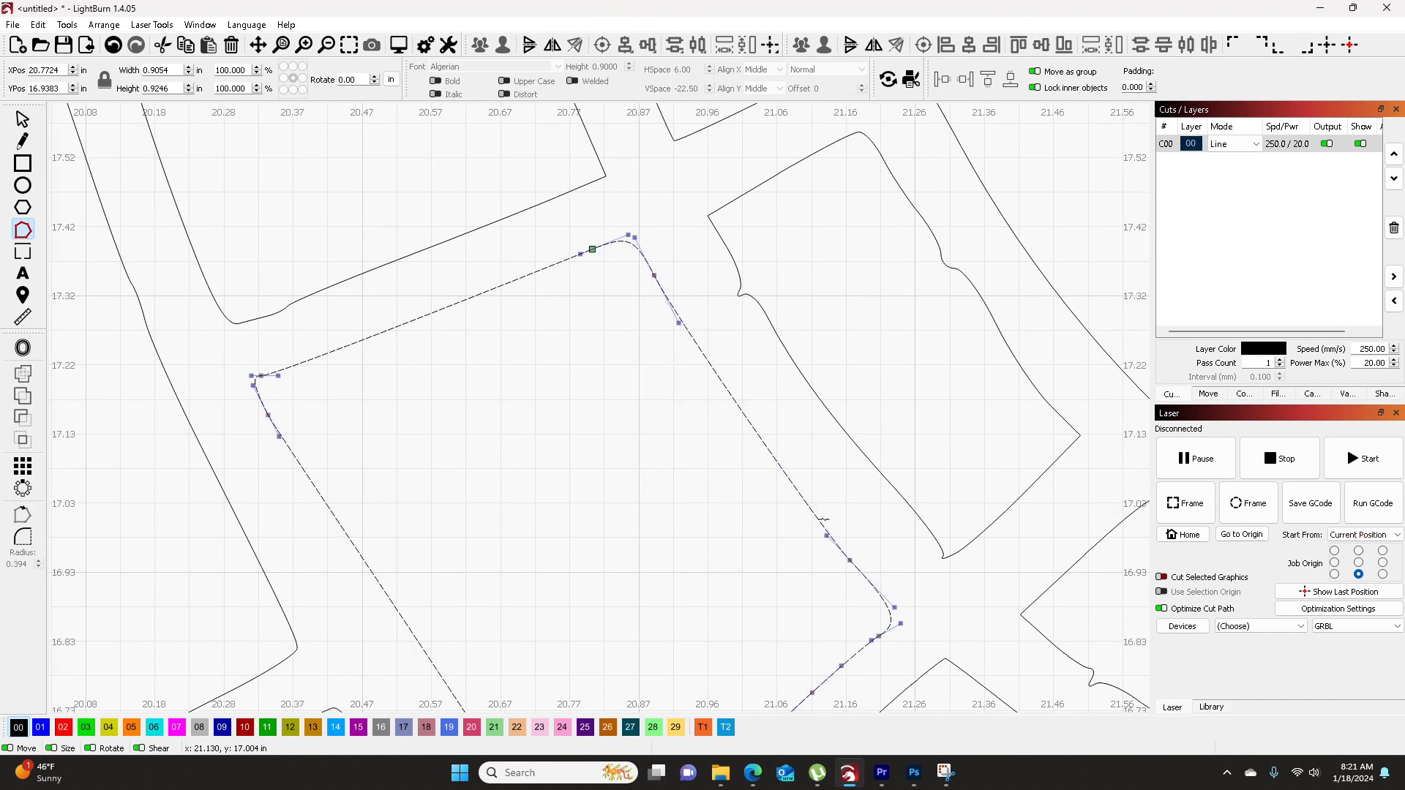
# - Select the narrow block beside the inner curve and delete the bump nodes along its left edge
pyautogui.moveTo(726, 343); pyautogui.dragTo(686, 671)
pyautogui.moveTo(693, 230); pyautogui.dragTo(682, 380)
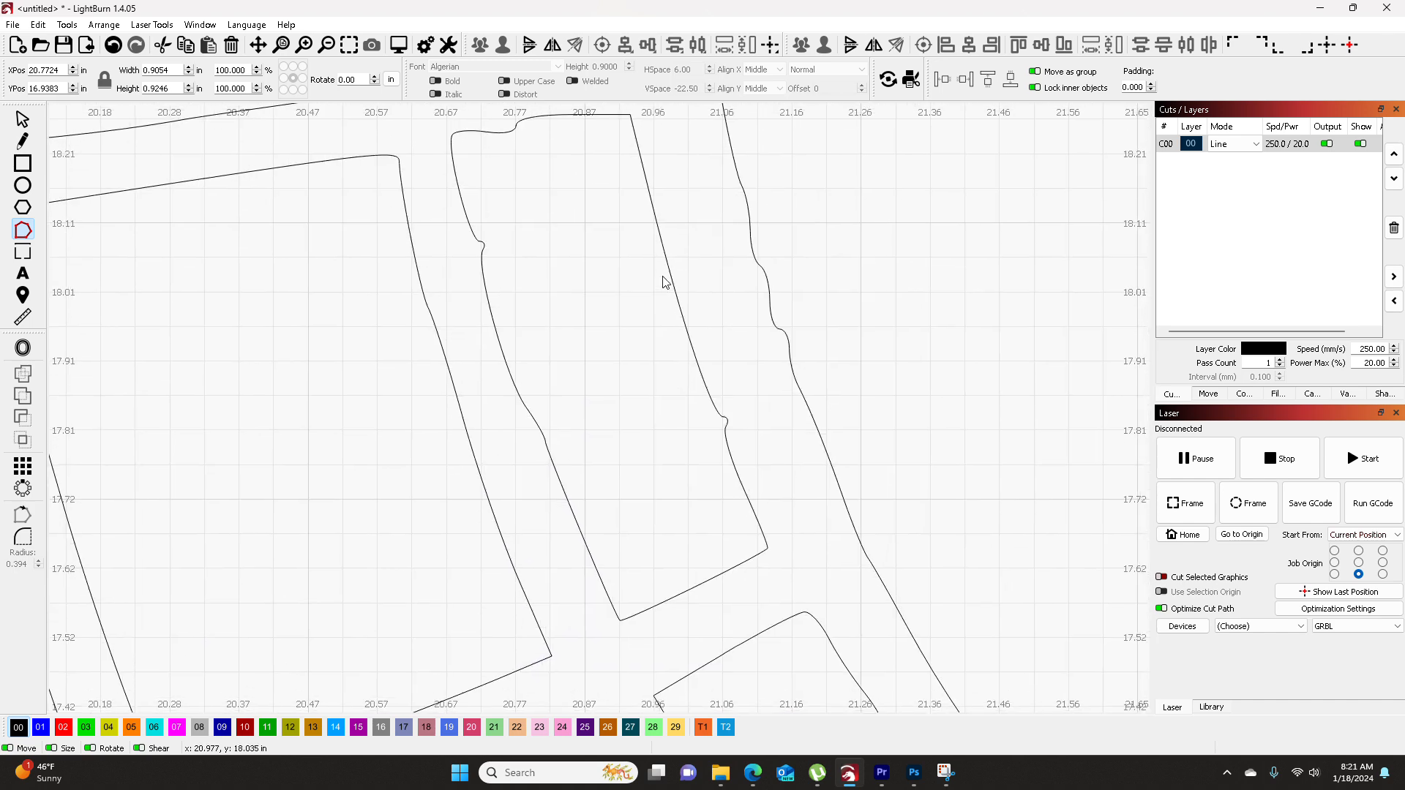
pyautogui.click(661, 246)
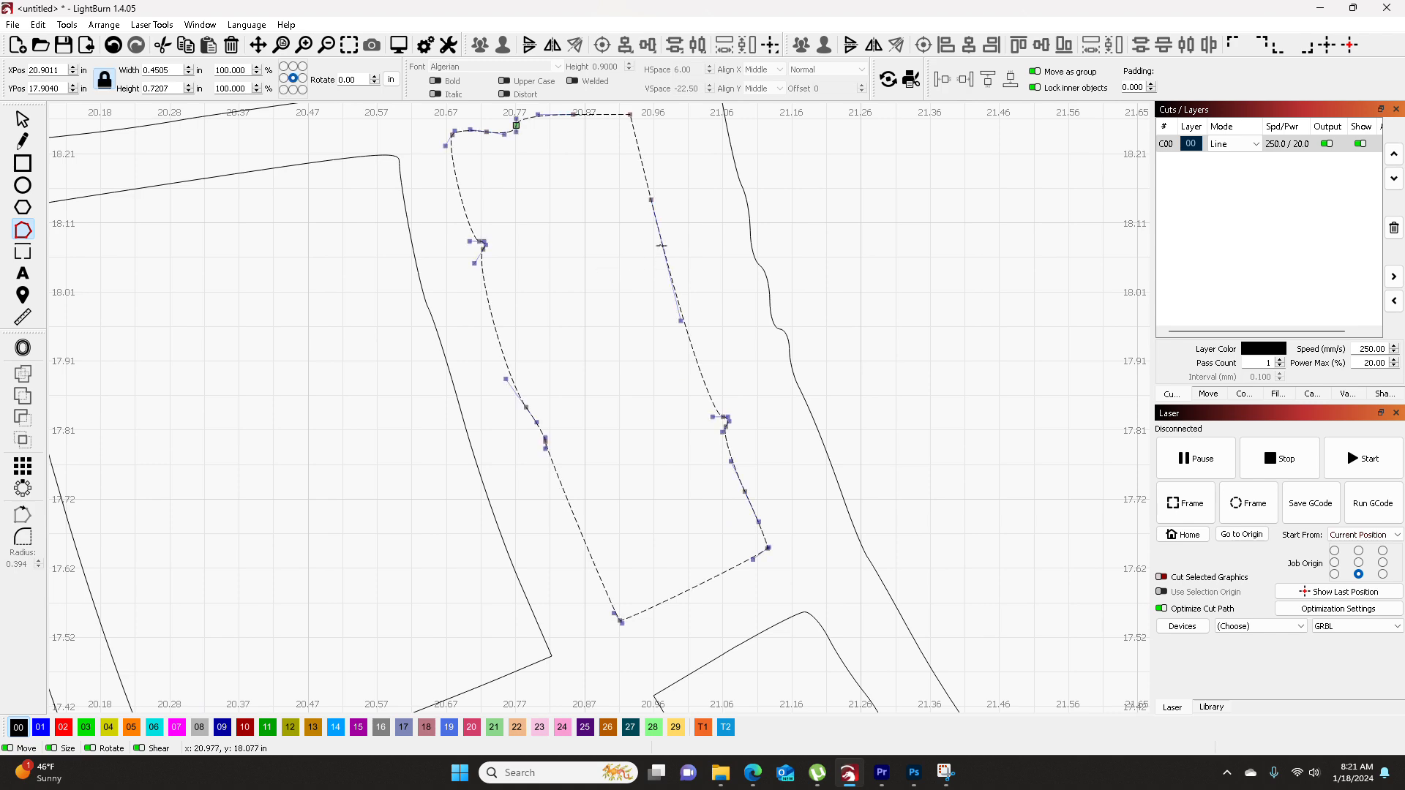
pyautogui.moveTo(463, 217); pyautogui.dragTo(598, 480)
pyautogui.press('Delete')
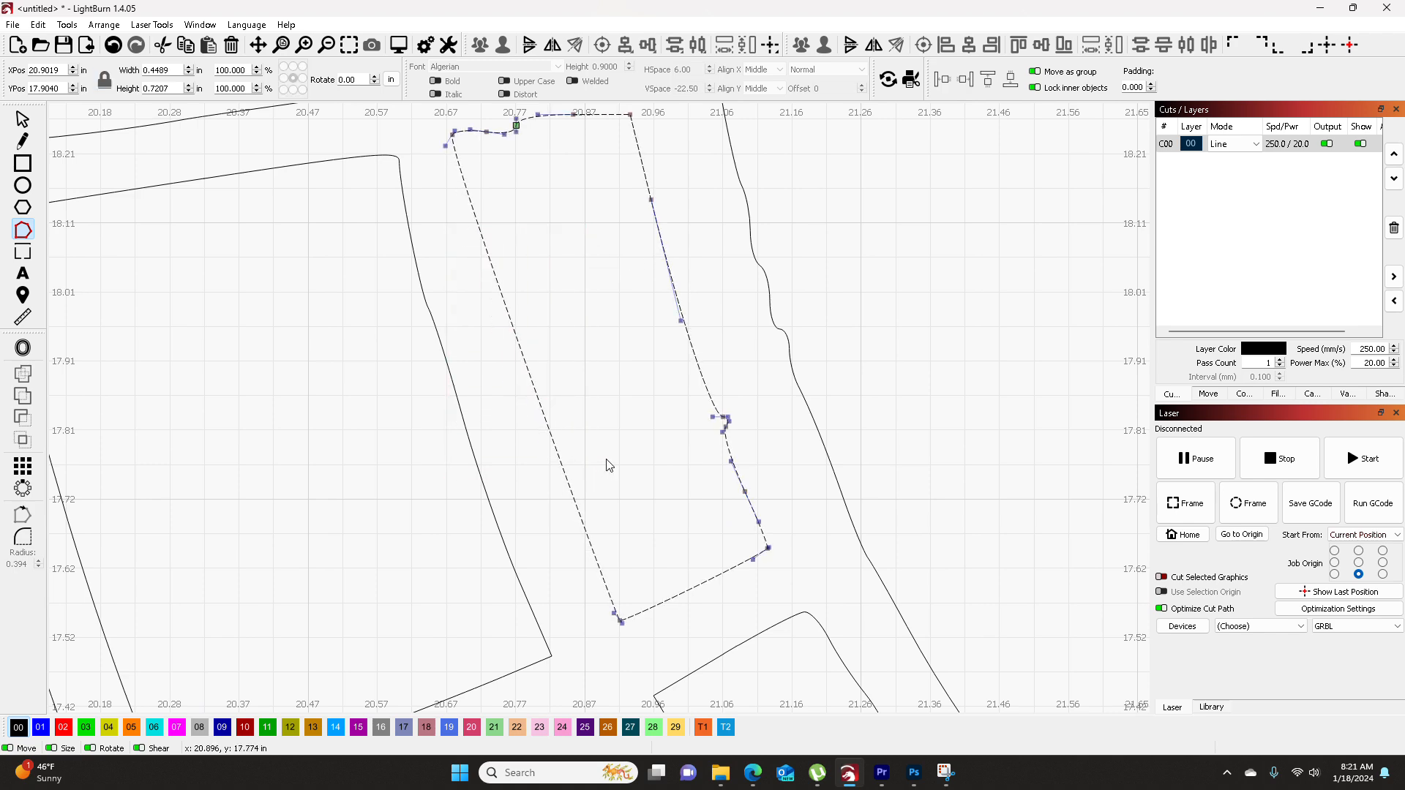
# - Smooth the bump on the narrow block's top edge by converting its curve to a line and deleting the extra node
pyautogui.scroll(2, 521, 289)
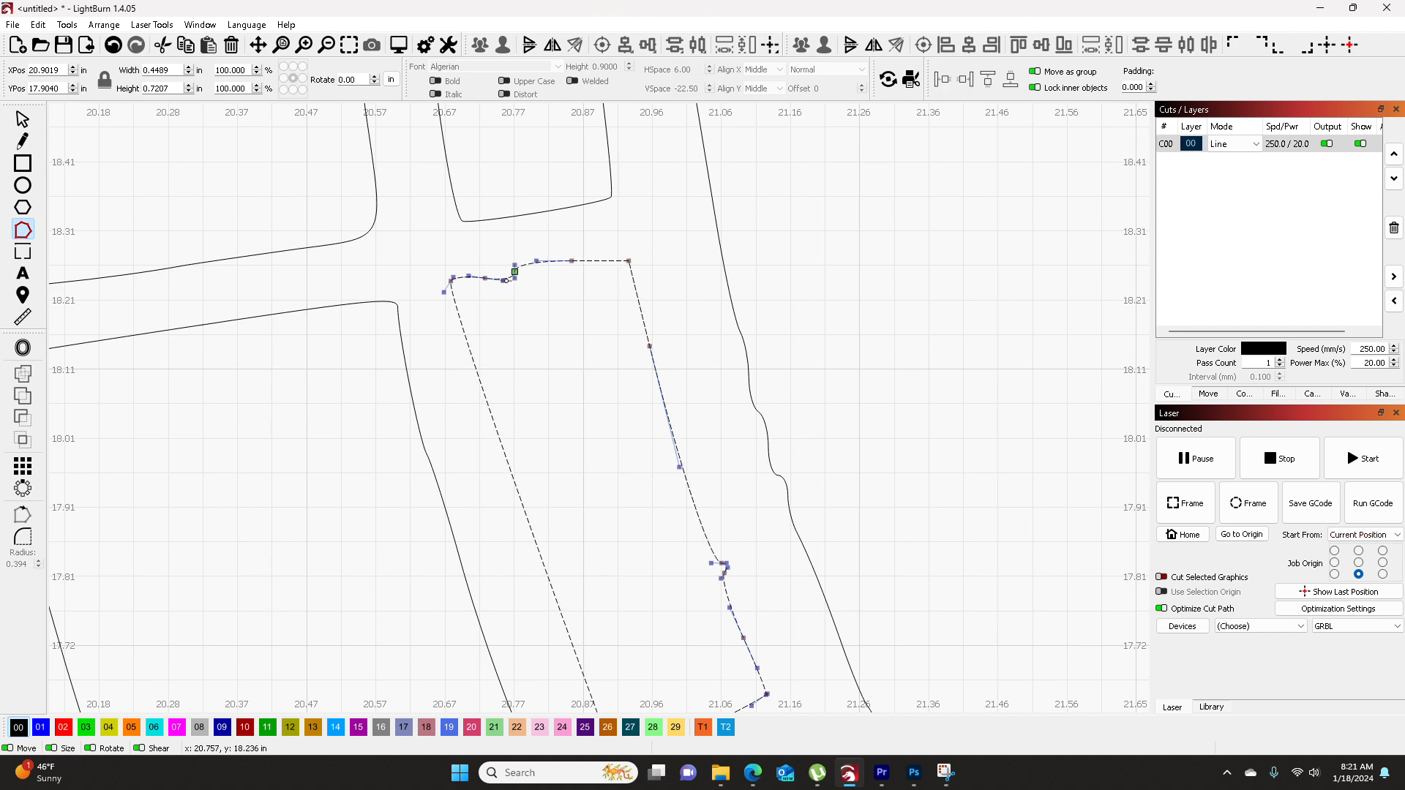
pyautogui.press('l')
pyautogui.press('d')
# - Select the inner-row block higher up with the jagged top and delete the bump nodes on its upper and left edges
pyautogui.scroll(-3, 548, 305)
pyautogui.moveTo(557, 299); pyautogui.dragTo(578, 528)
pyautogui.scroll(-8, 559, 261)
pyautogui.moveTo(558, 263); pyautogui.dragTo(523, 416)
pyautogui.scroll(3, 482, 224)
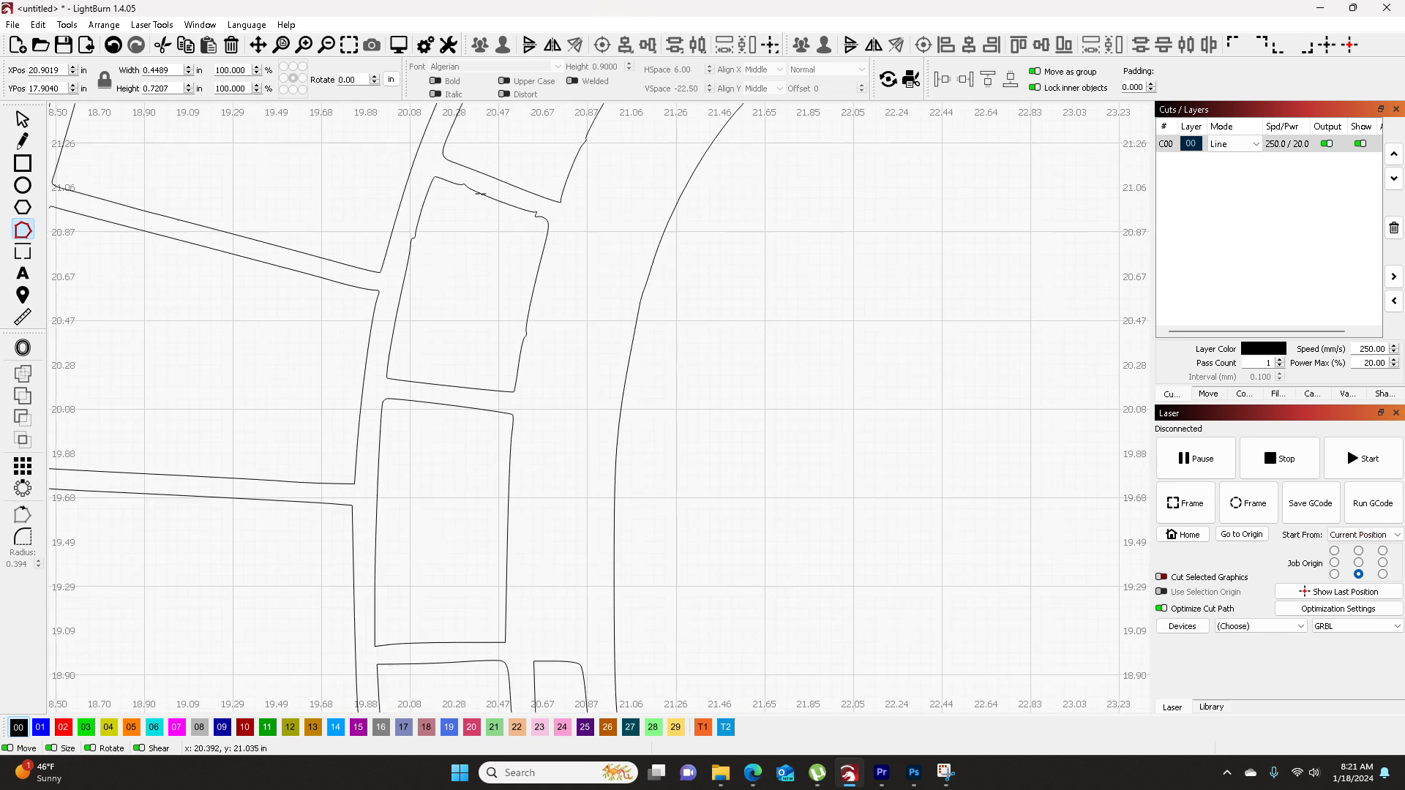
pyautogui.click(480, 192)
pyautogui.scroll(3, 494, 199)
pyautogui.moveTo(534, 176); pyautogui.dragTo(644, 268)
pyautogui.moveTo(363, 123); pyautogui.dragTo(411, 168)
pyautogui.press('Delete')
pyautogui.moveTo(206, 268); pyautogui.dragTo(265, 366)
pyautogui.press('Delete')
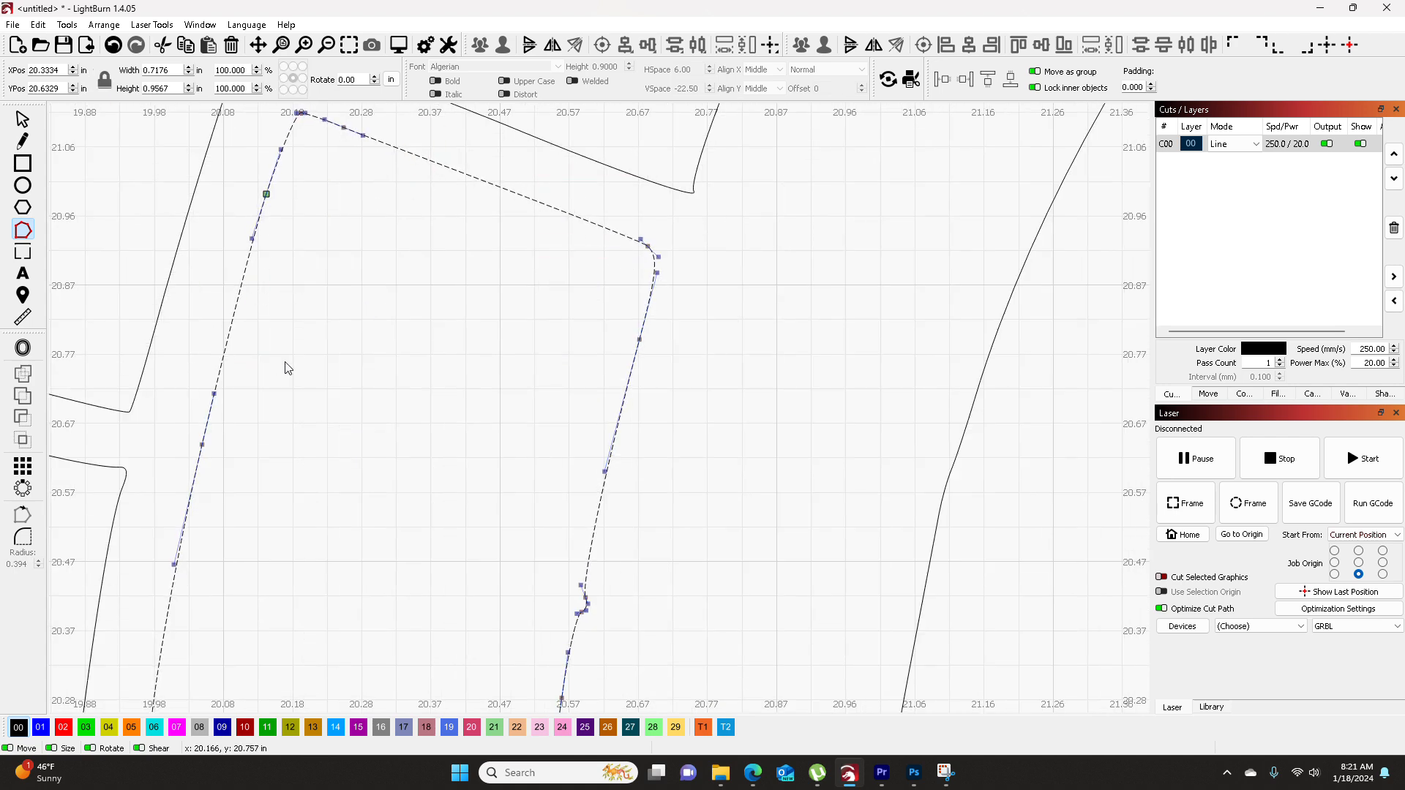
# - Select the next inner-row block above and delete the bump nodes on its right edge
pyautogui.scroll(-3, 426, 323)
pyautogui.moveTo(540, 225); pyautogui.dragTo(408, 361)
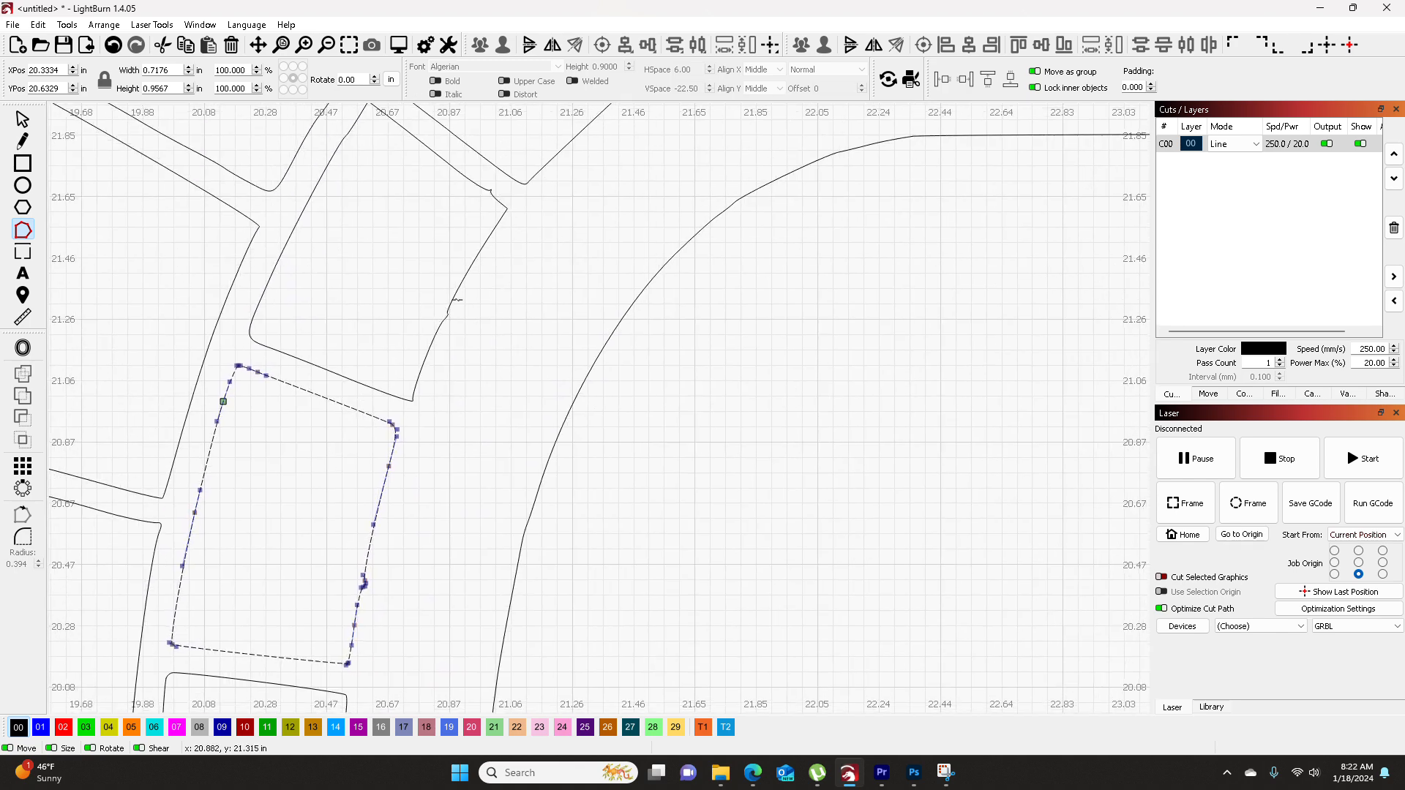
pyautogui.click(456, 298)
pyautogui.moveTo(424, 299); pyautogui.dragTo(461, 340)
pyautogui.press('Delete')
# - Select the next block along the upper curve and delete the stray nodes on its upper-left edge and around its top corner
pyautogui.moveTo(509, 289); pyautogui.dragTo(406, 379)
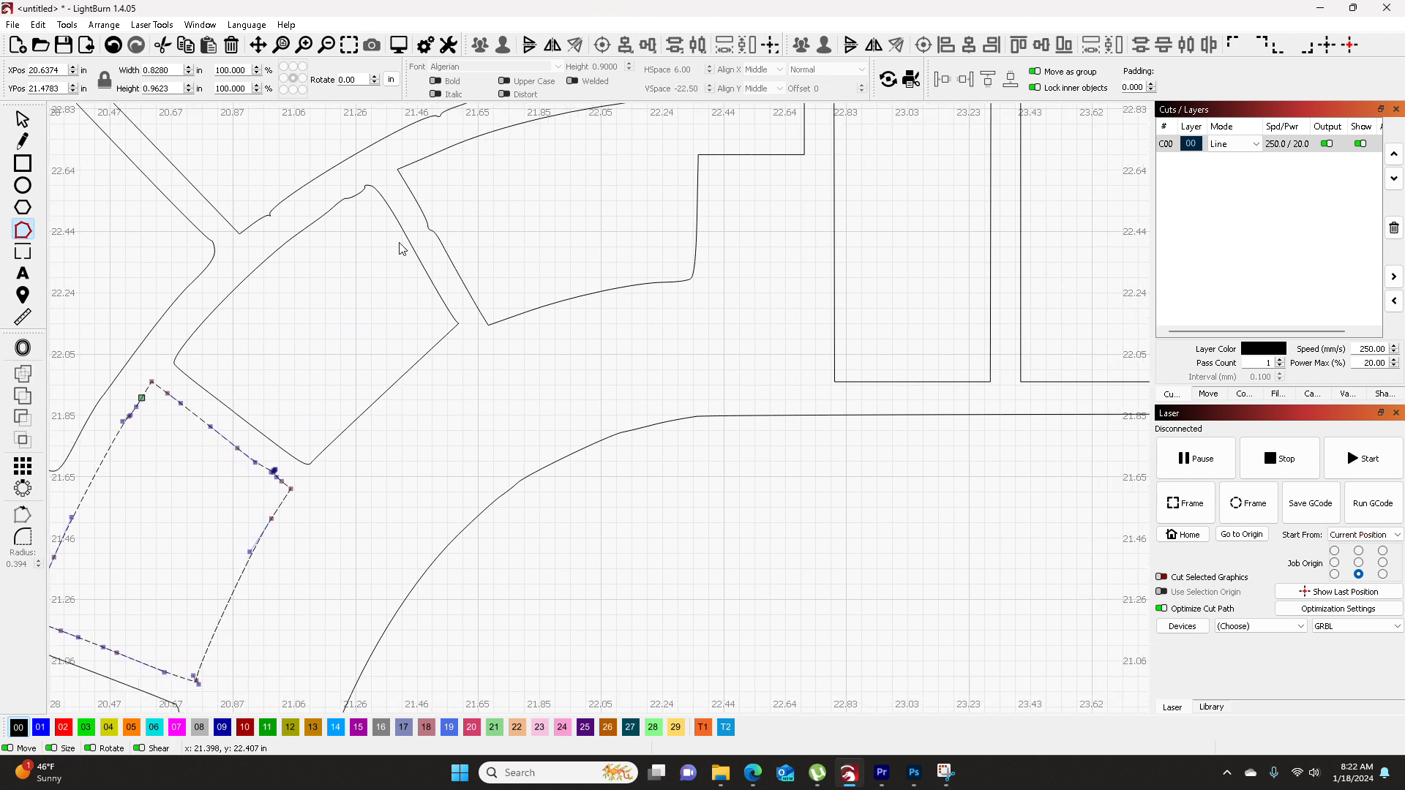
pyautogui.click(399, 223)
pyautogui.scroll(5, 358, 192)
pyautogui.moveTo(288, 202); pyautogui.dragTo(341, 308)
pyautogui.press('Delete')
pyautogui.moveTo(273, 253); pyautogui.dragTo(300, 299)
pyautogui.press('Delete')
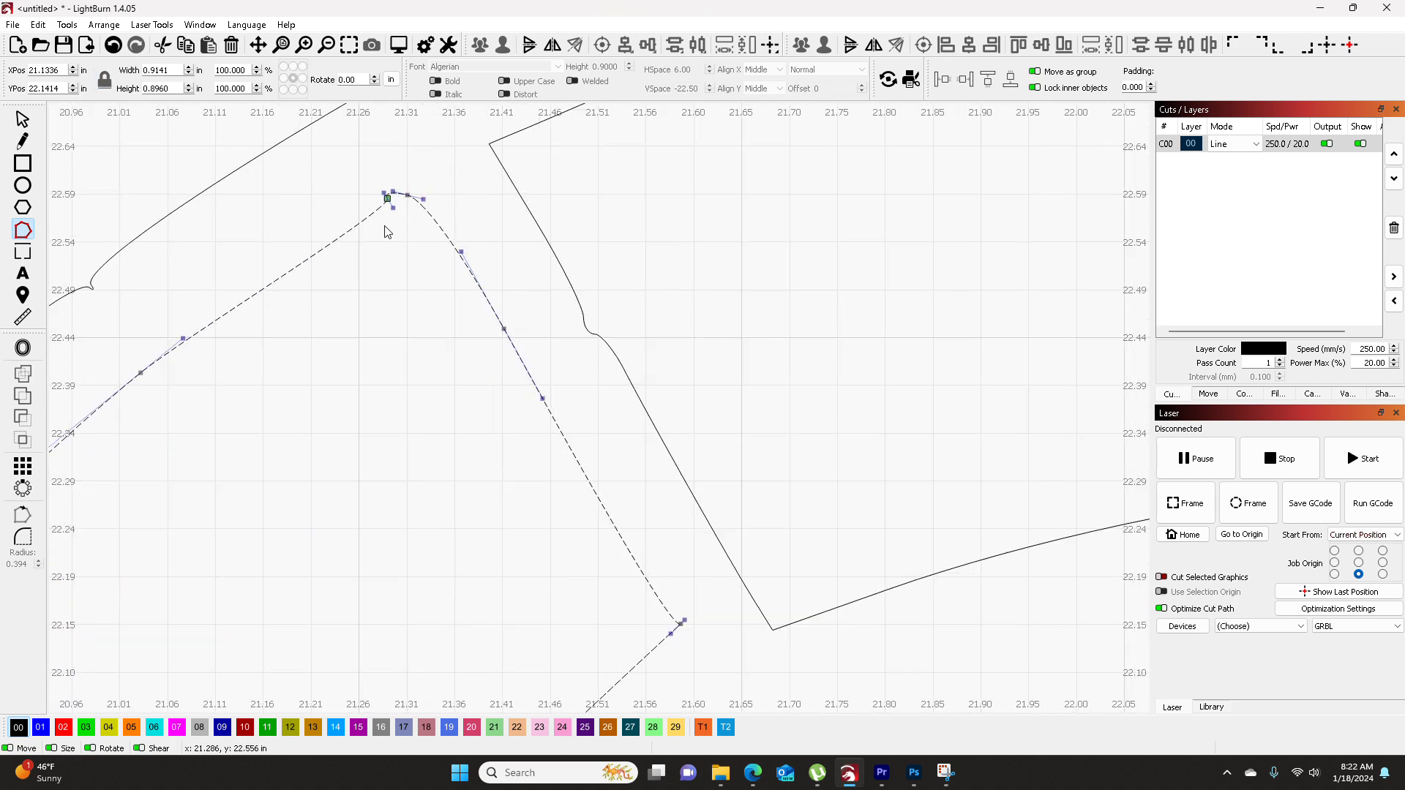
pyautogui.moveTo(372, 186); pyautogui.dragTo(393, 211)
pyautogui.press('Delete')
# - Select the adjacent notched block at the curve's upper end and delete the bump nodes on its left edge
pyautogui.scroll(-5, 344, 333)
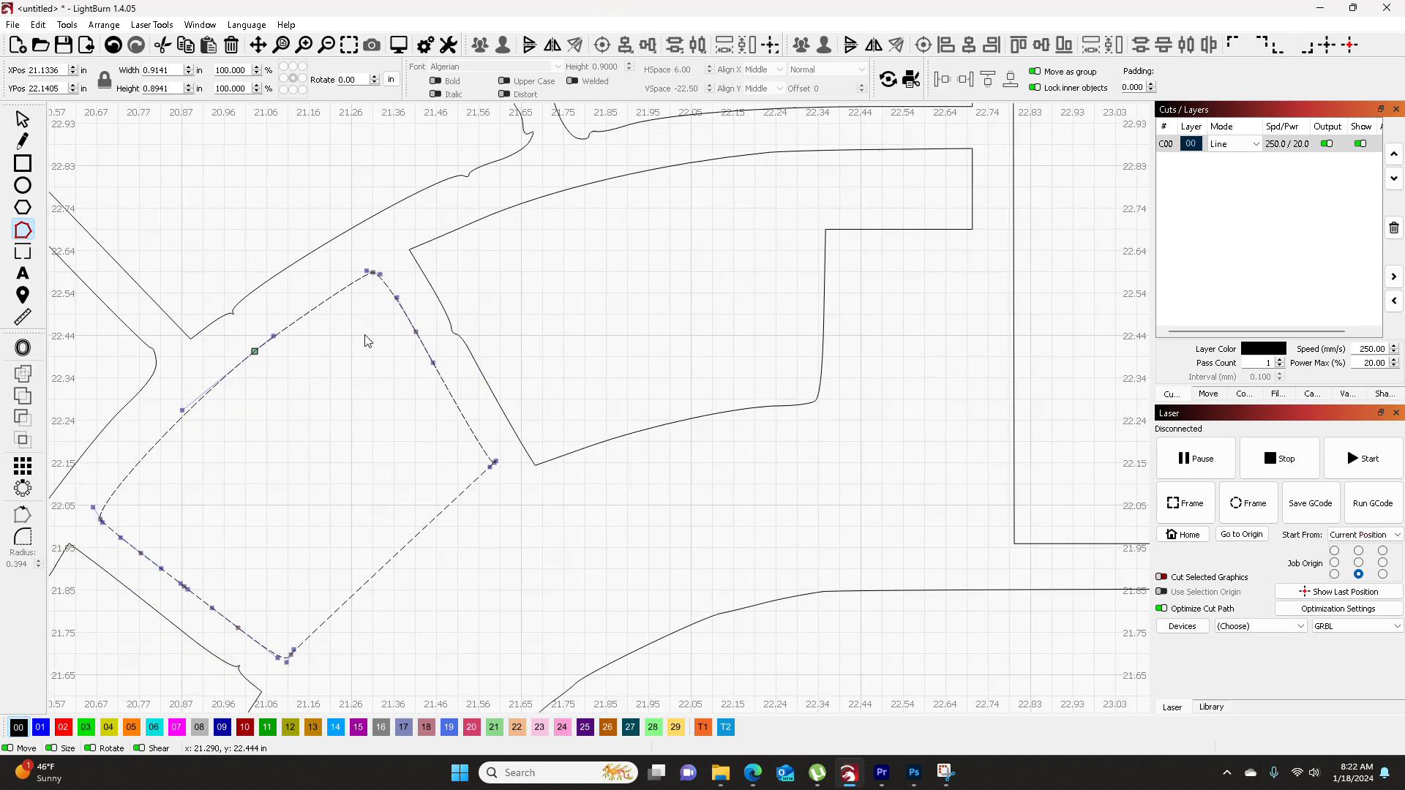
pyautogui.click(469, 345)
pyautogui.moveTo(431, 300); pyautogui.dragTo(486, 366)
pyautogui.press('Delete')
# - Select the large block above the curve and delete the jagged nodes on its right edge just above the lower-right corner
pyautogui.scroll(-8, 761, 339)
pyautogui.scroll(5, 577, 347)
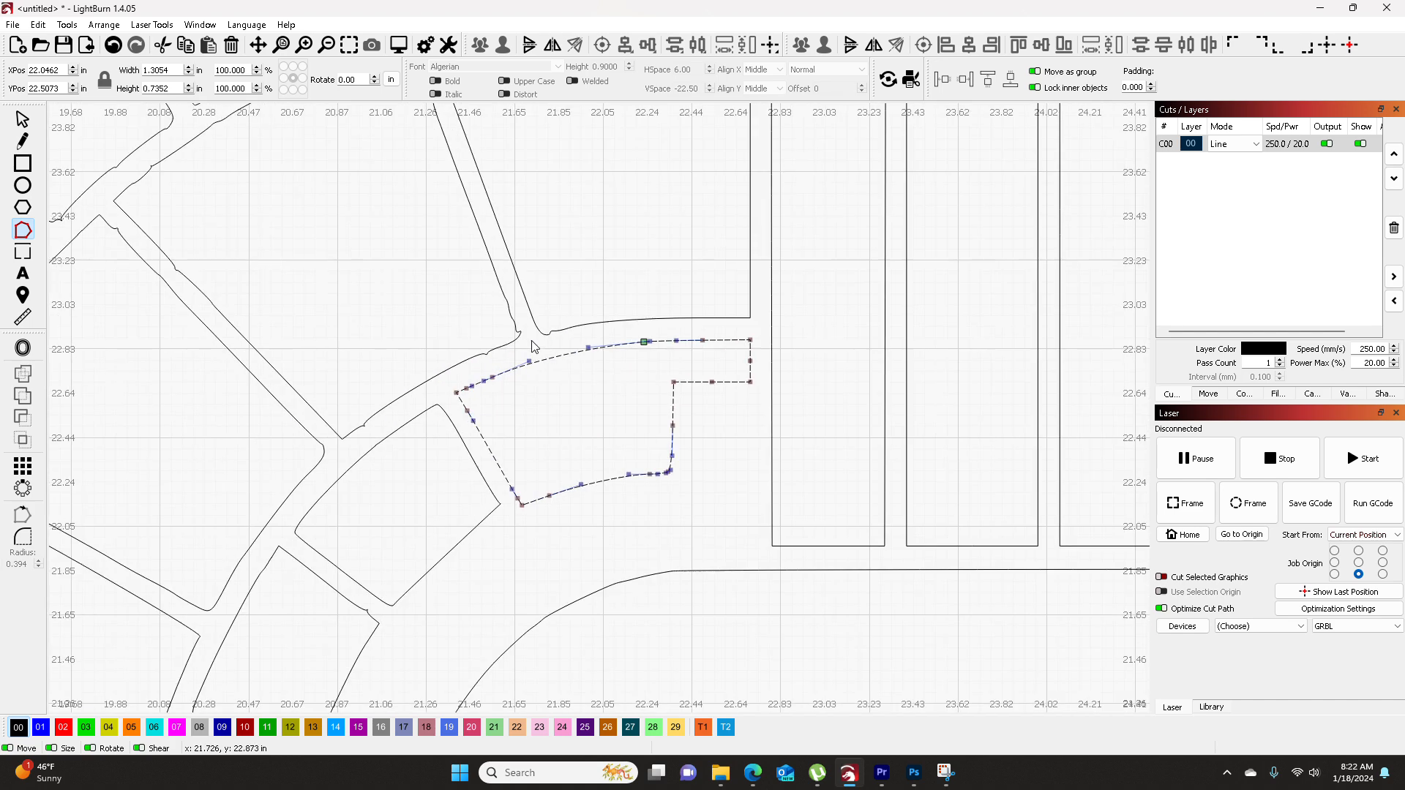
pyautogui.click(511, 319)
pyautogui.scroll(5, 510, 319)
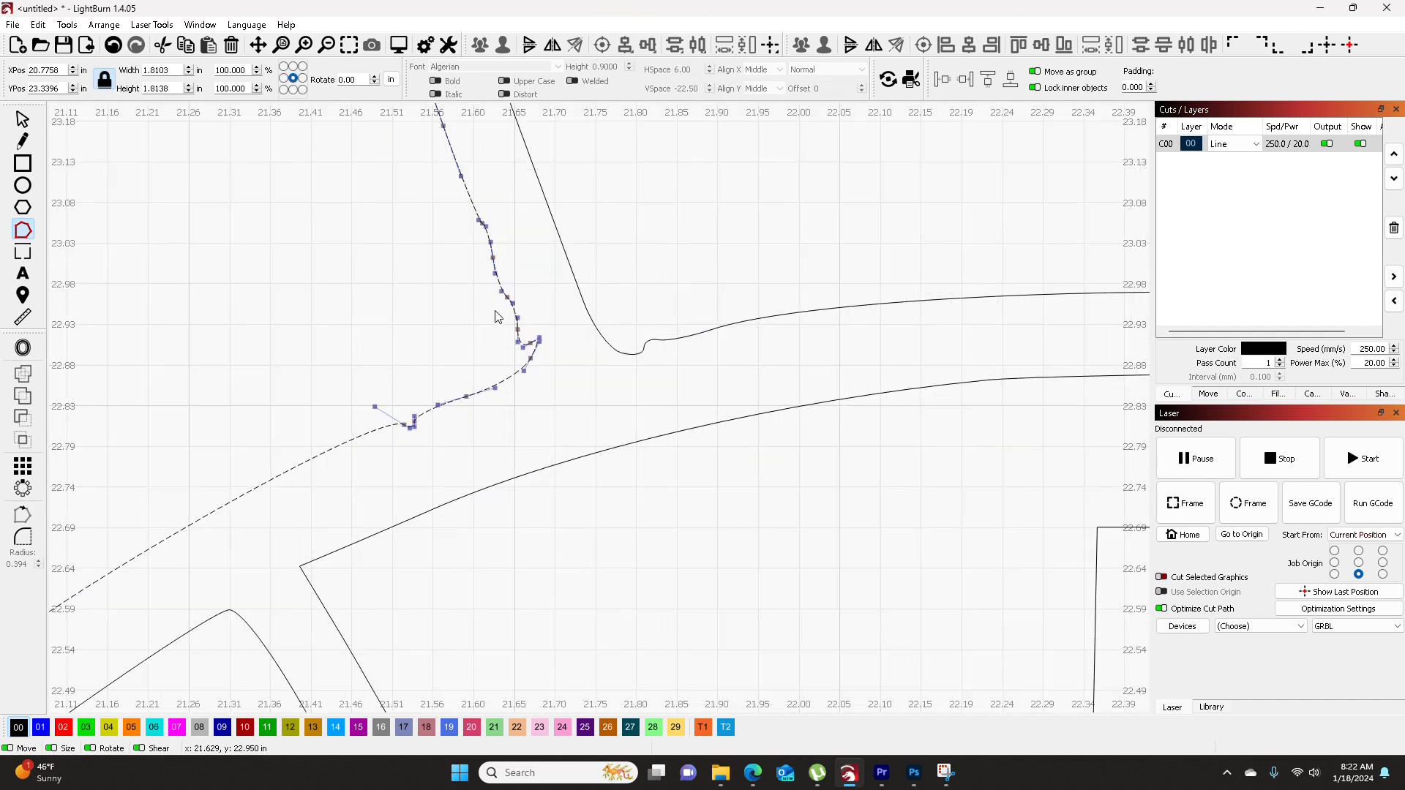
pyautogui.moveTo(439, 202); pyautogui.dragTo(527, 336)
pyautogui.press('Delete')
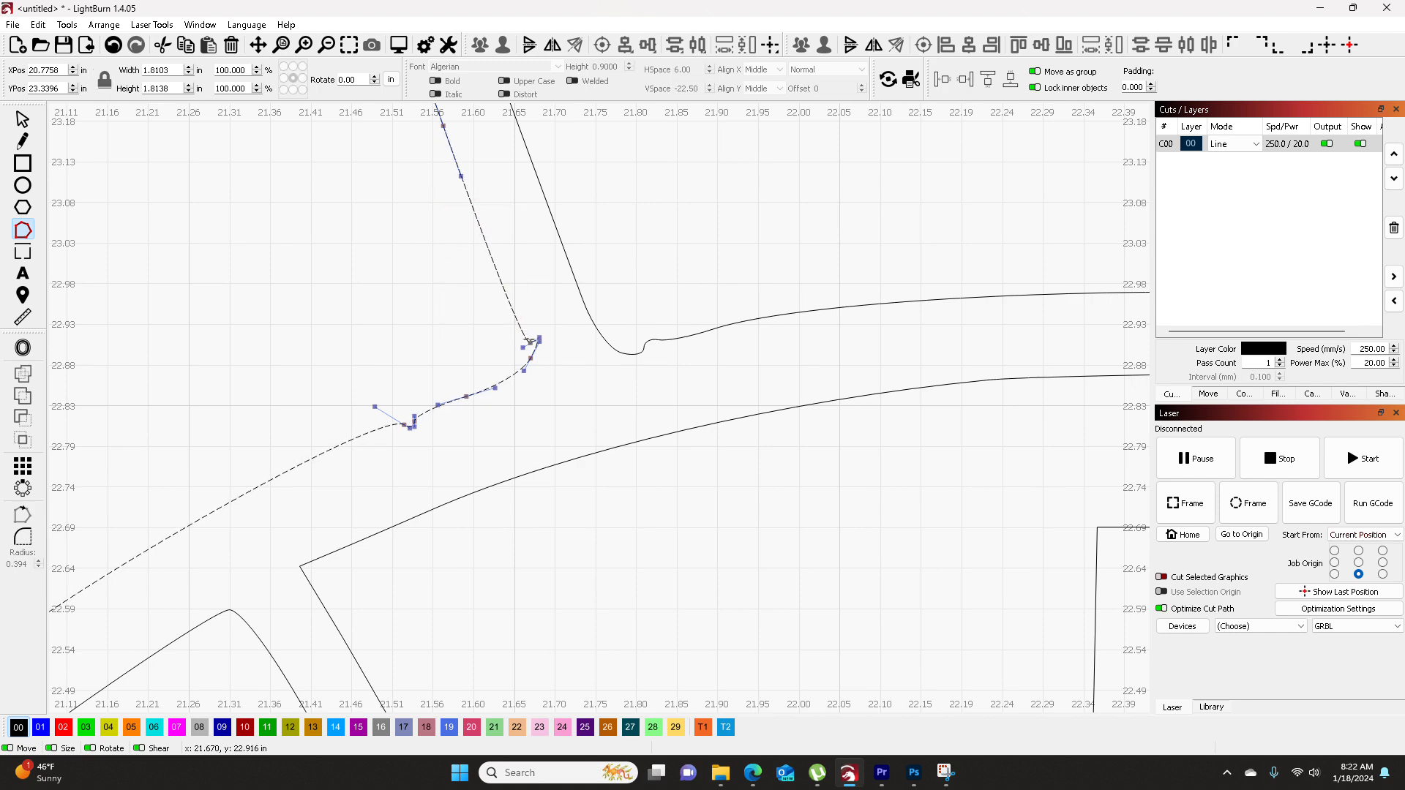
pyautogui.scroll(3, 543, 338)
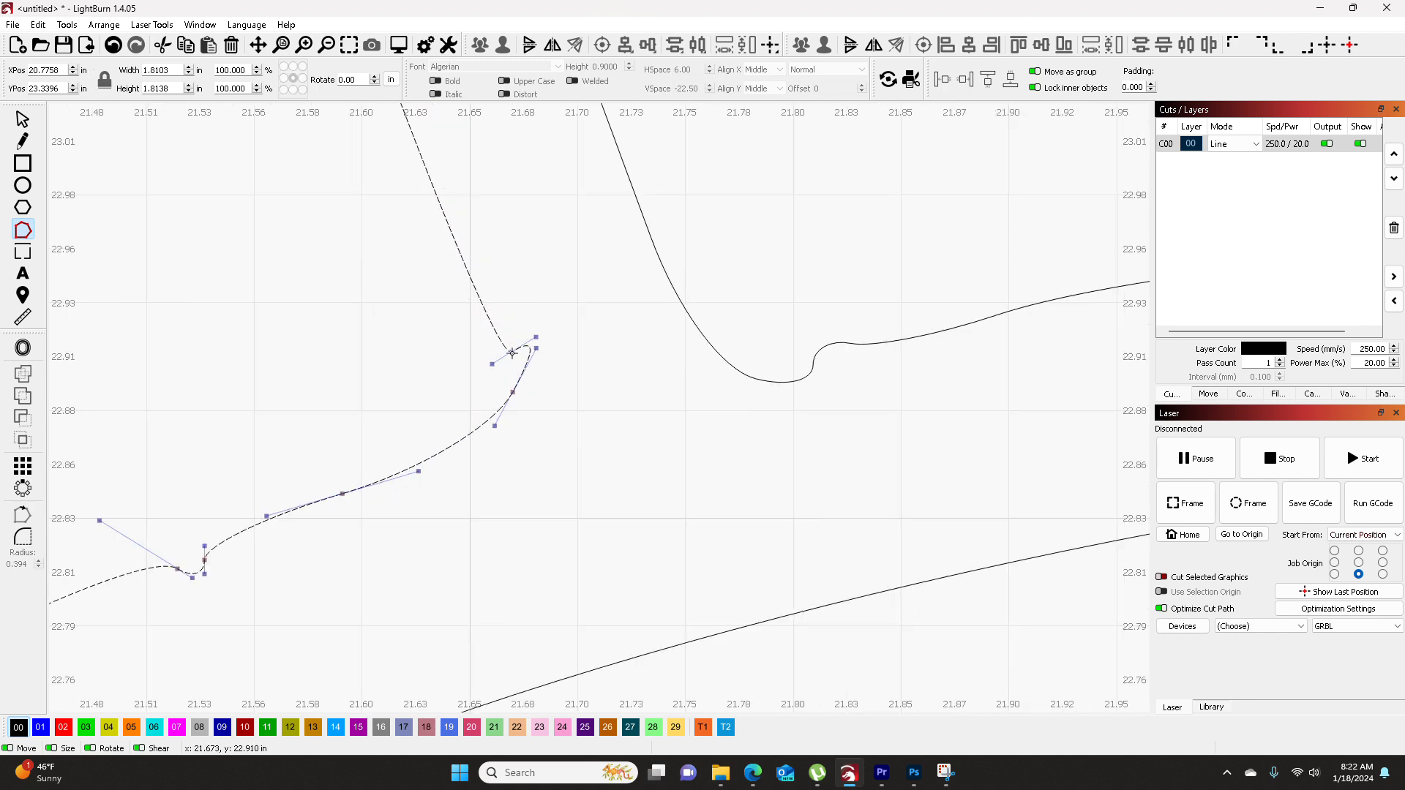
# - Delete the stray nodes around the large block's lower-right corner and along its lower edge, and reshape the corner's curve handles into a sharp point
pyautogui.press('d')
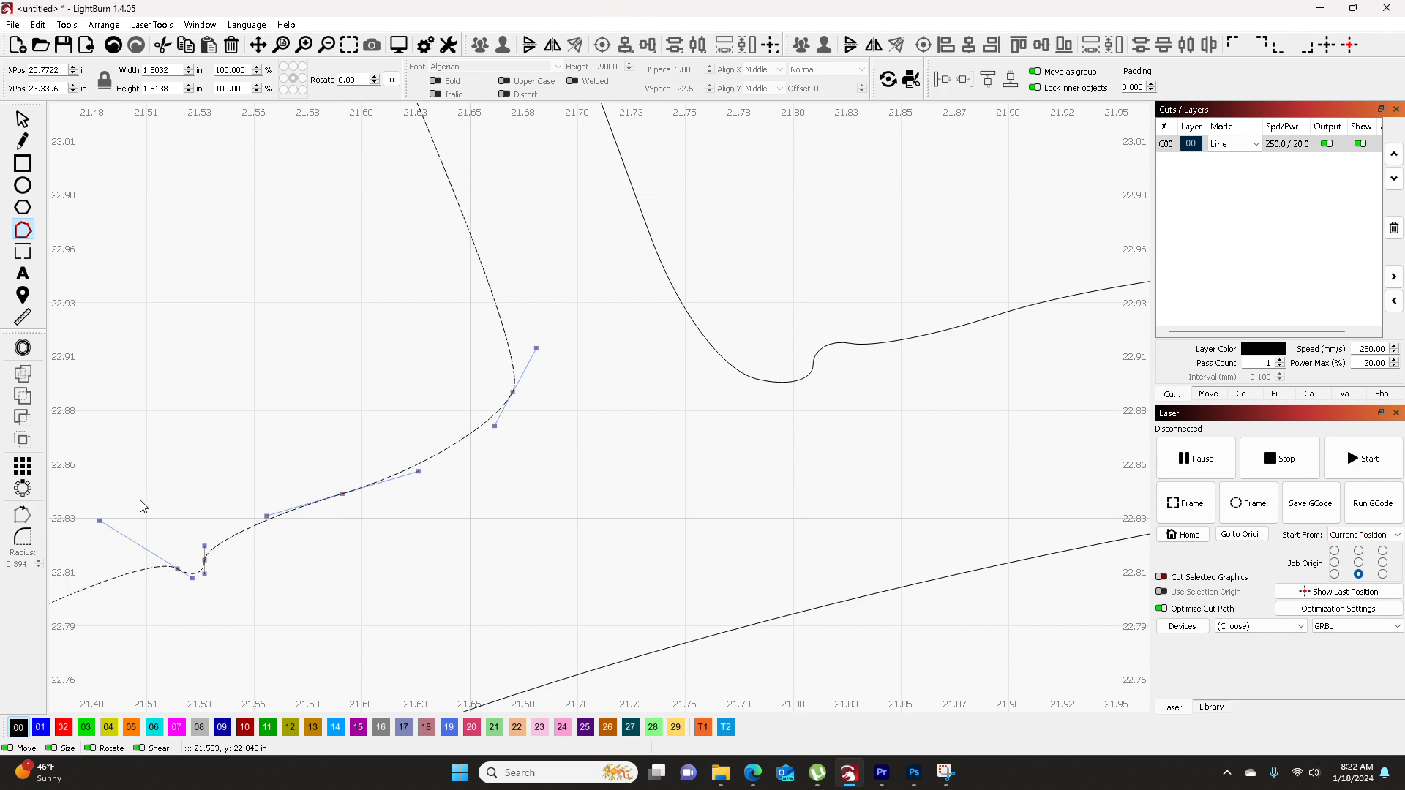
pyautogui.scroll(-4, 263, 606)
pyautogui.moveTo(310, 590); pyautogui.dragTo(646, 386)
pyautogui.moveTo(172, 546); pyautogui.dragTo(218, 623)
pyautogui.press('d')
pyautogui.scroll(6, 682, 334)
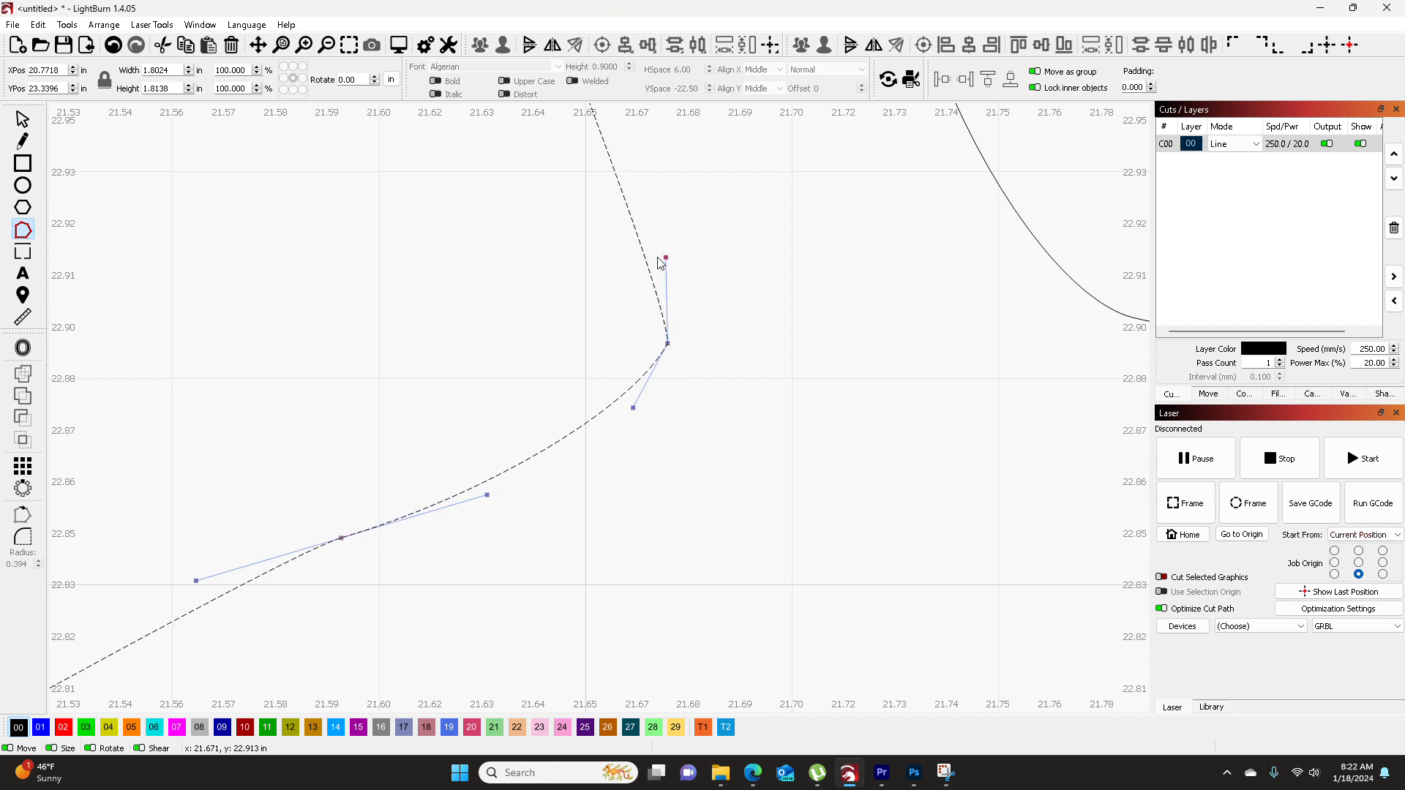
pyautogui.moveTo(635, 257); pyautogui.dragTo(631, 254)
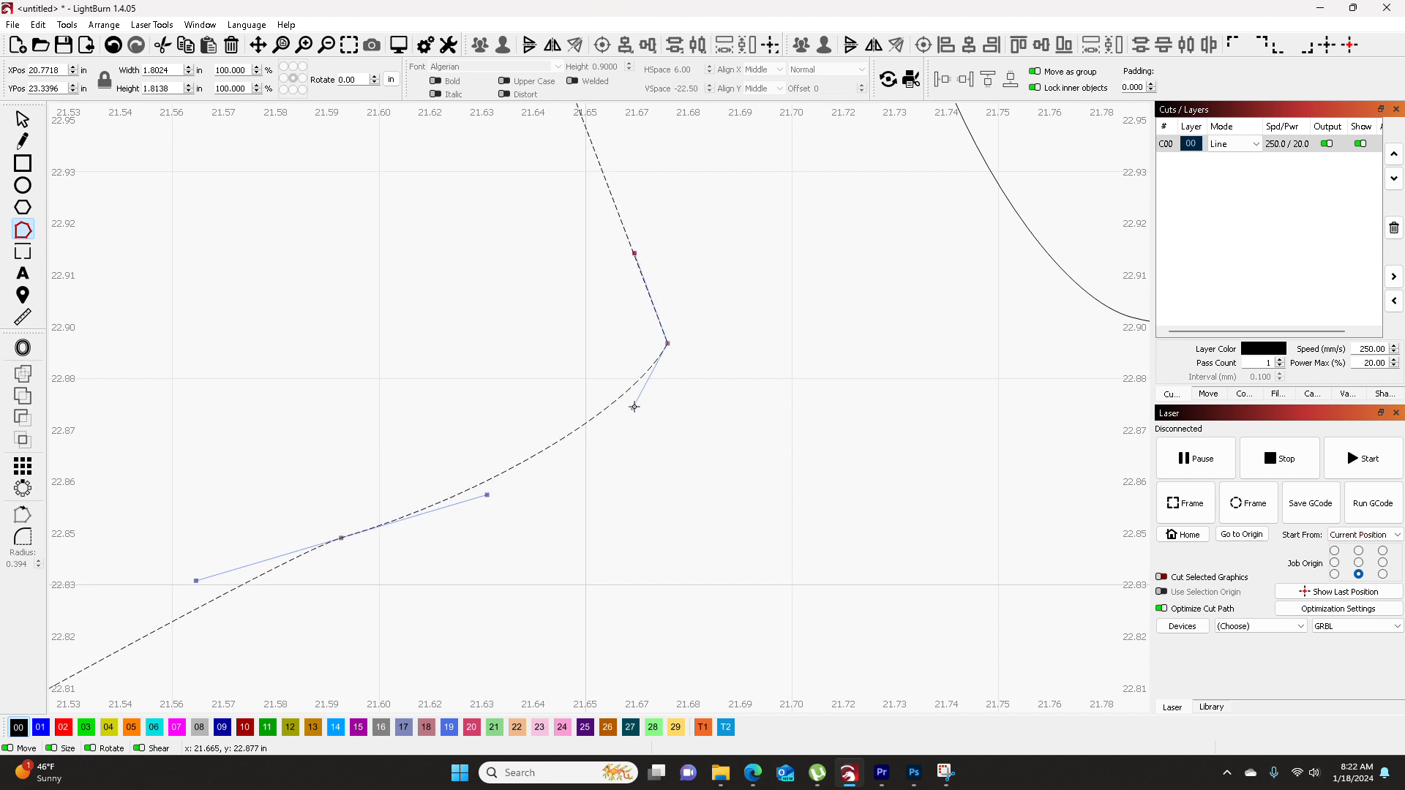
pyautogui.scroll(-6, 703, 492)
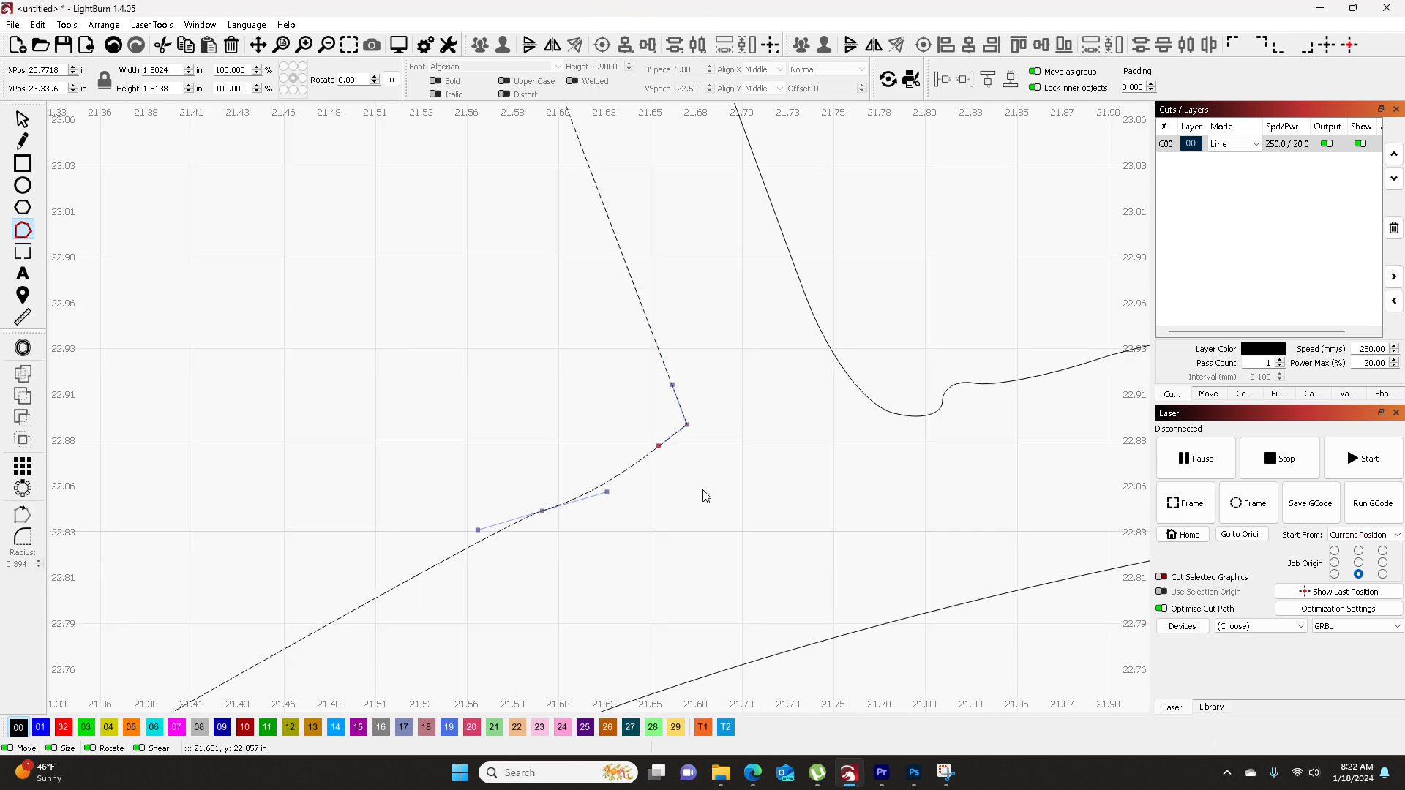
pyautogui.moveTo(626, 475); pyautogui.dragTo(687, 543)
pyautogui.press('Delete')
# - Delete the jagged nodes along the large block's upper-left edge and beside its left corner
pyautogui.scroll(-1, 633, 554)
pyautogui.scroll(-3, 631, 548)
pyautogui.moveTo(448, 331); pyautogui.dragTo(577, 498)
pyautogui.moveTo(318, 305); pyautogui.dragTo(569, 467)
pyautogui.press('Delete')
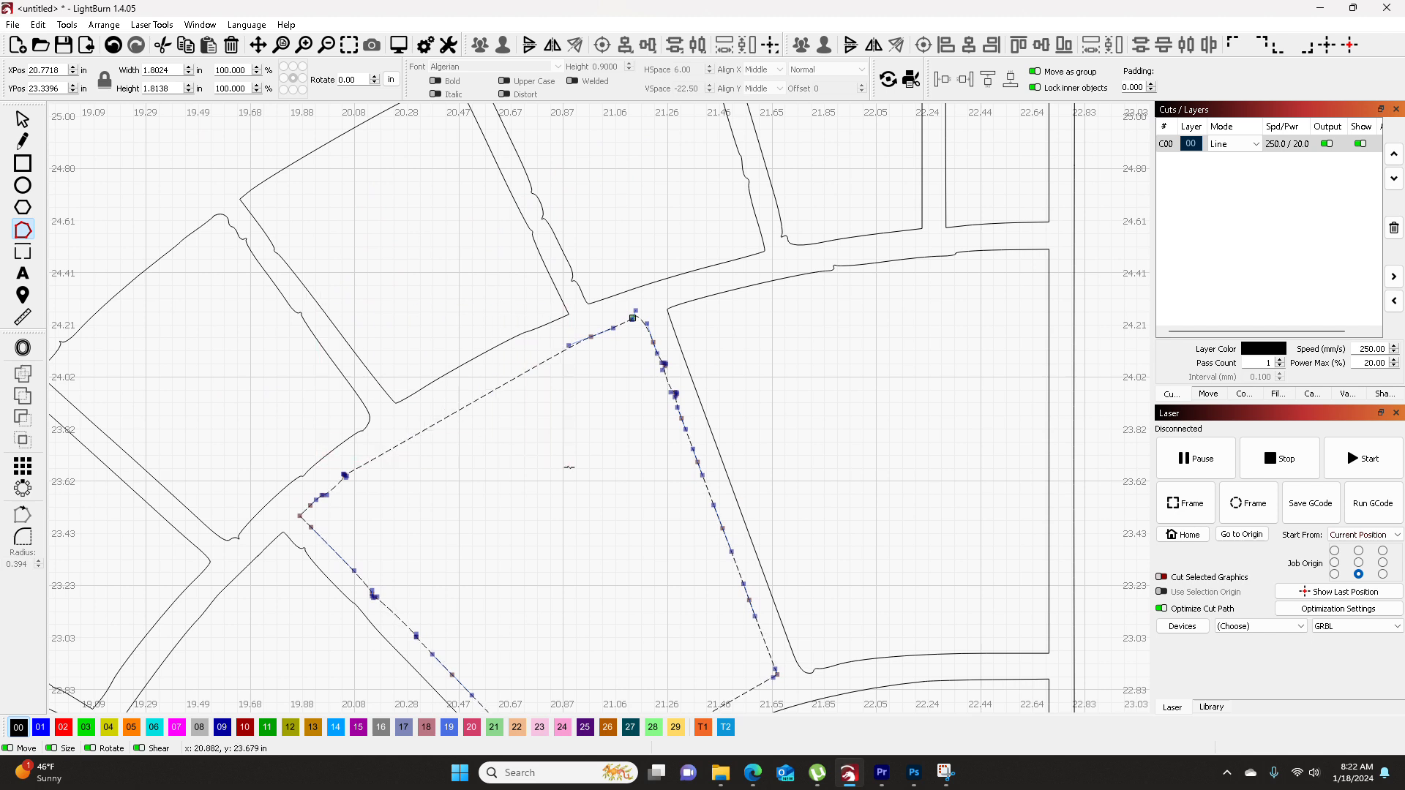
pyautogui.moveTo(306, 468); pyautogui.dragTo(367, 508)
pyautogui.press('Delete')
# - Select the adjacent outer-row block and delete the bump nodes on its right edge, at its bottom corner and along its lower-right edge
pyautogui.click(328, 350)
pyautogui.moveTo(220, 219); pyautogui.dragTo(342, 374)
pyautogui.press('Delete')
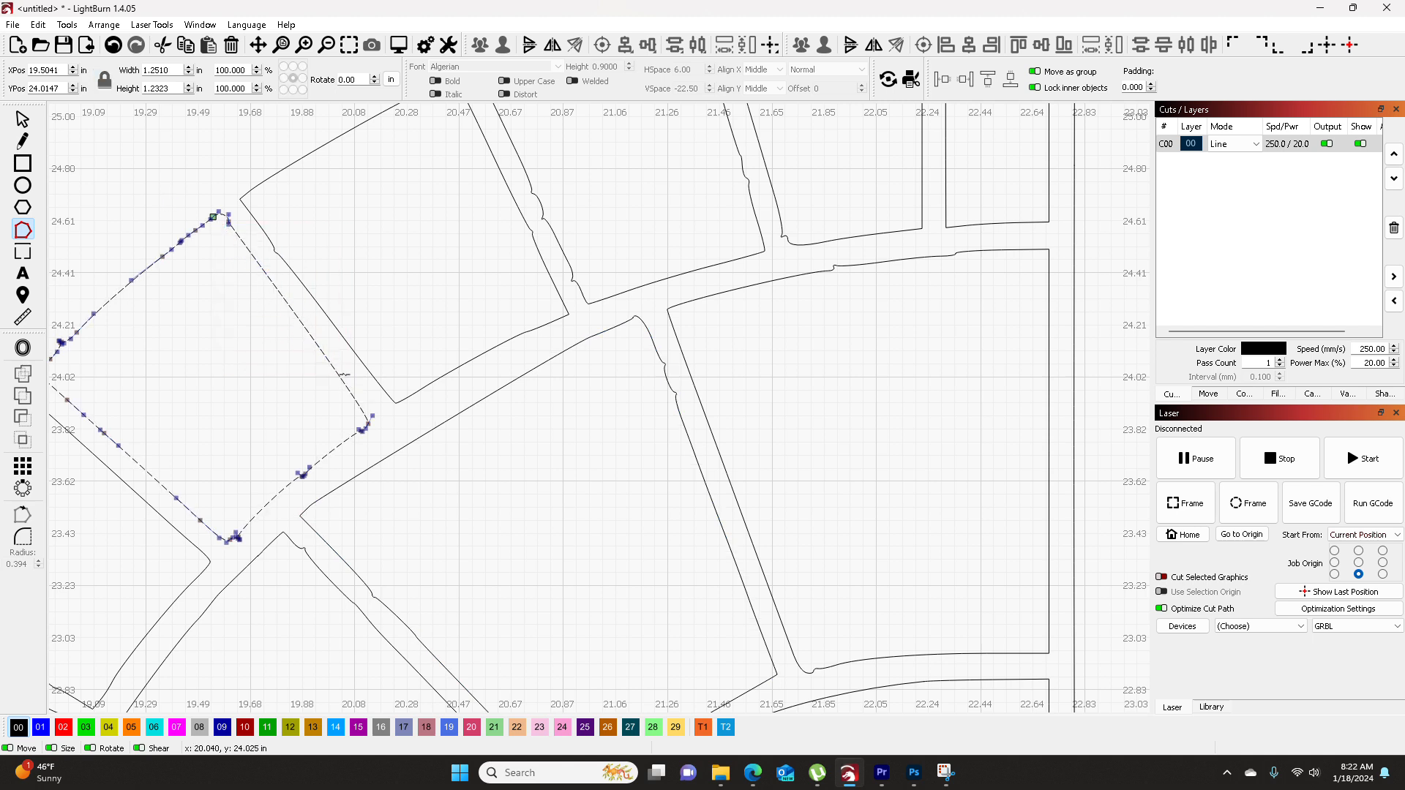
pyautogui.moveTo(221, 512); pyautogui.dragTo(251, 552)
pyautogui.scroll(6, 232, 535)
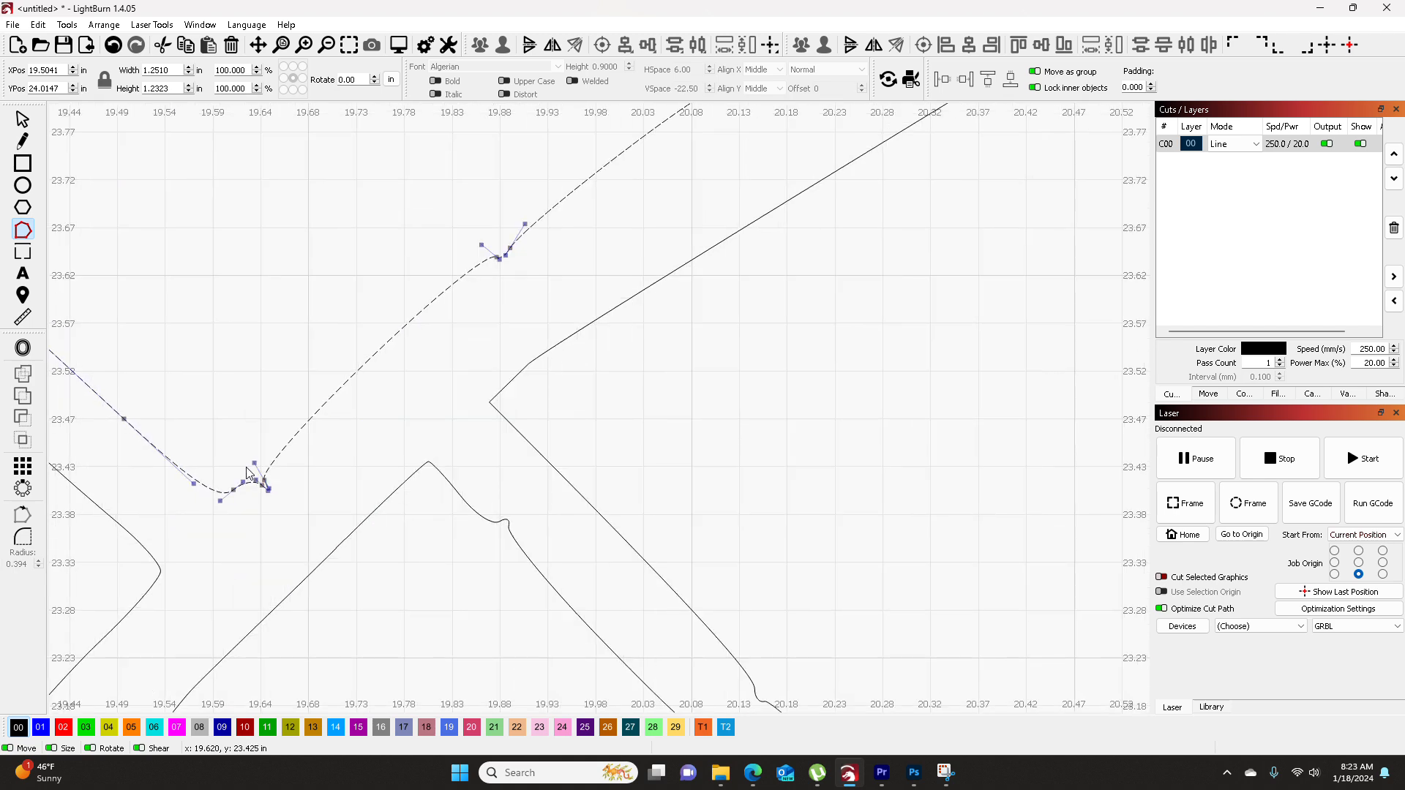
pyautogui.scroll(-5, 249, 490)
pyautogui.moveTo(537, 403); pyautogui.dragTo(639, 465)
pyautogui.press('Delete')
# - Delete the bump nodes on the same block's upper-left edge and sharpen its top corner
pyautogui.moveTo(342, 352); pyautogui.dragTo(511, 436)
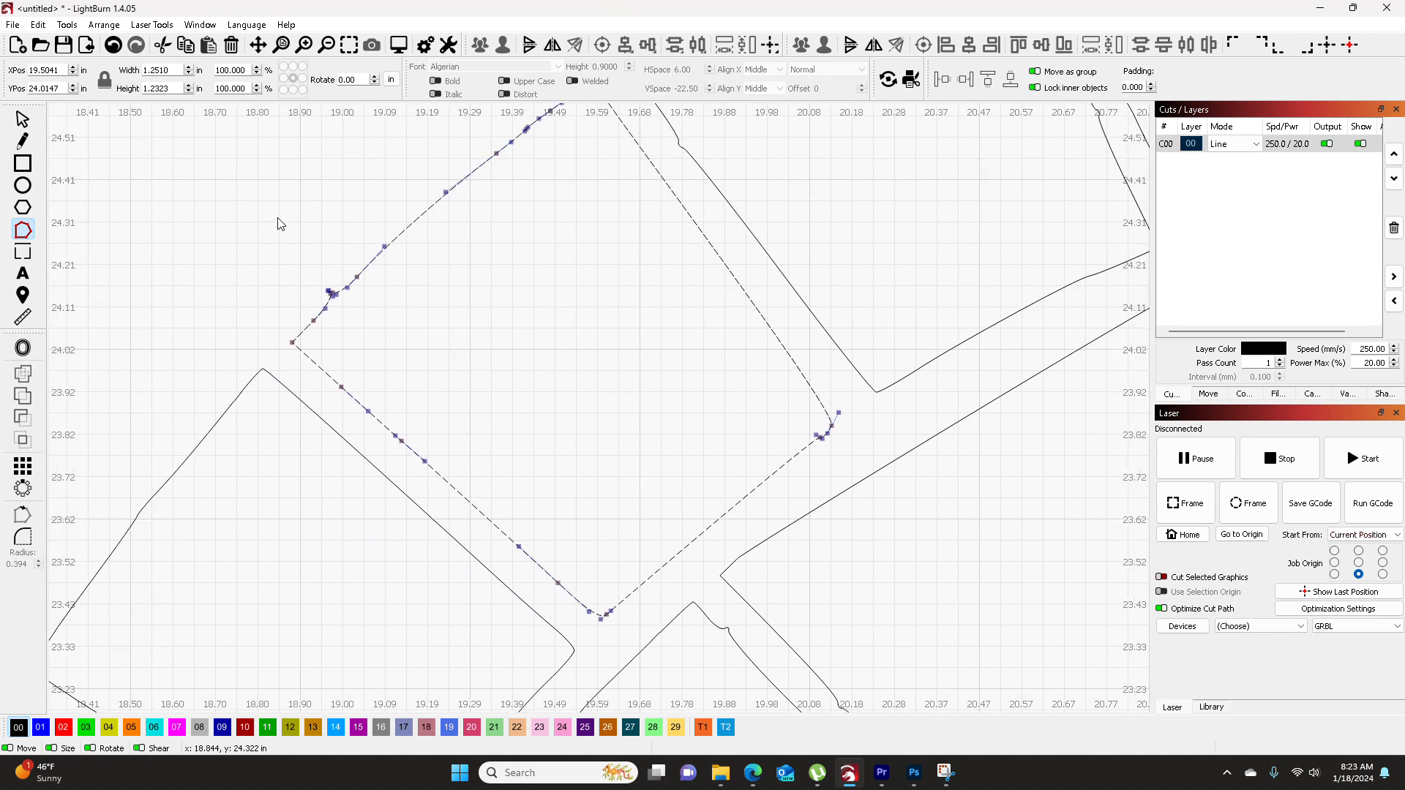
pyautogui.moveTo(364, 333); pyautogui.dragTo(370, 336)
pyautogui.scroll(-5, 469, 322)
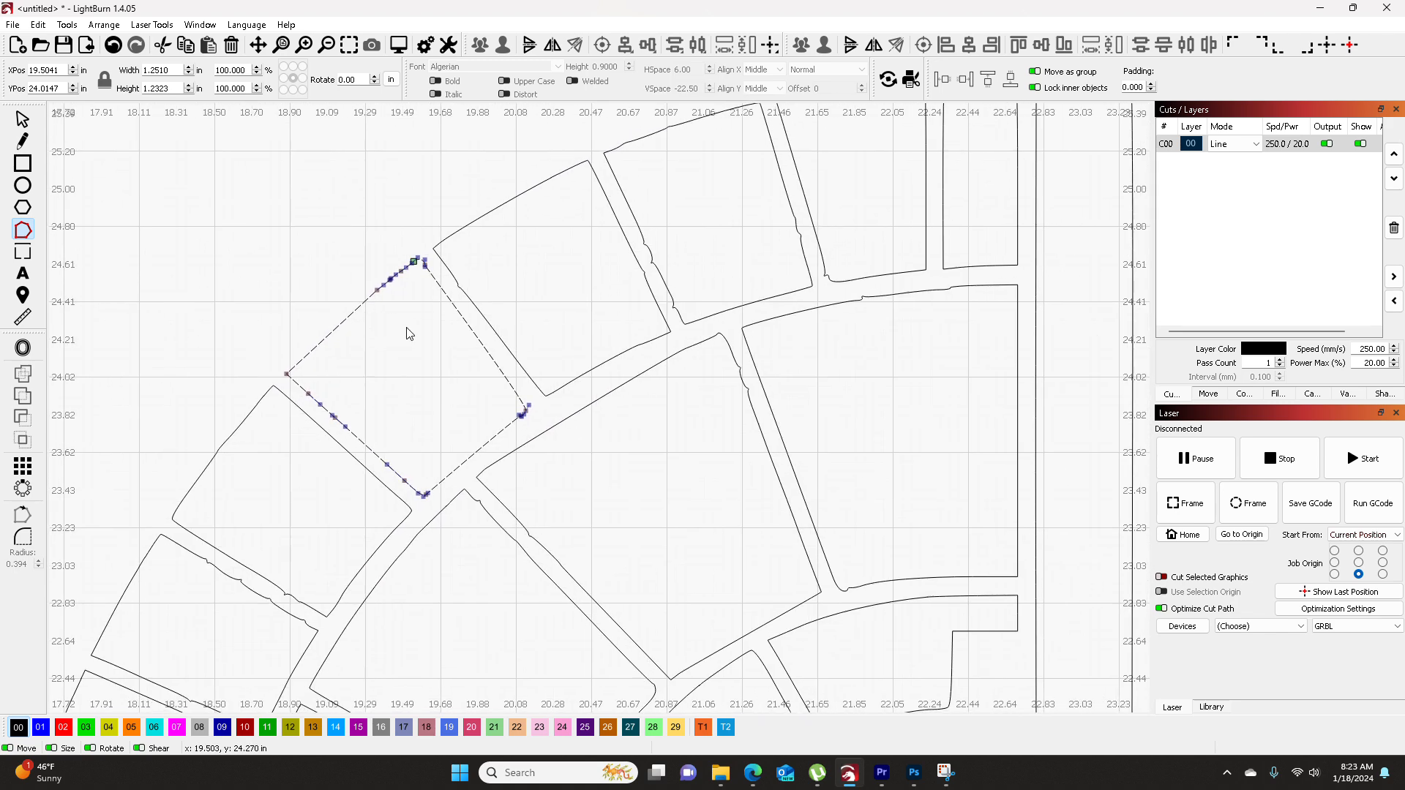
pyautogui.scroll(8, 422, 264)
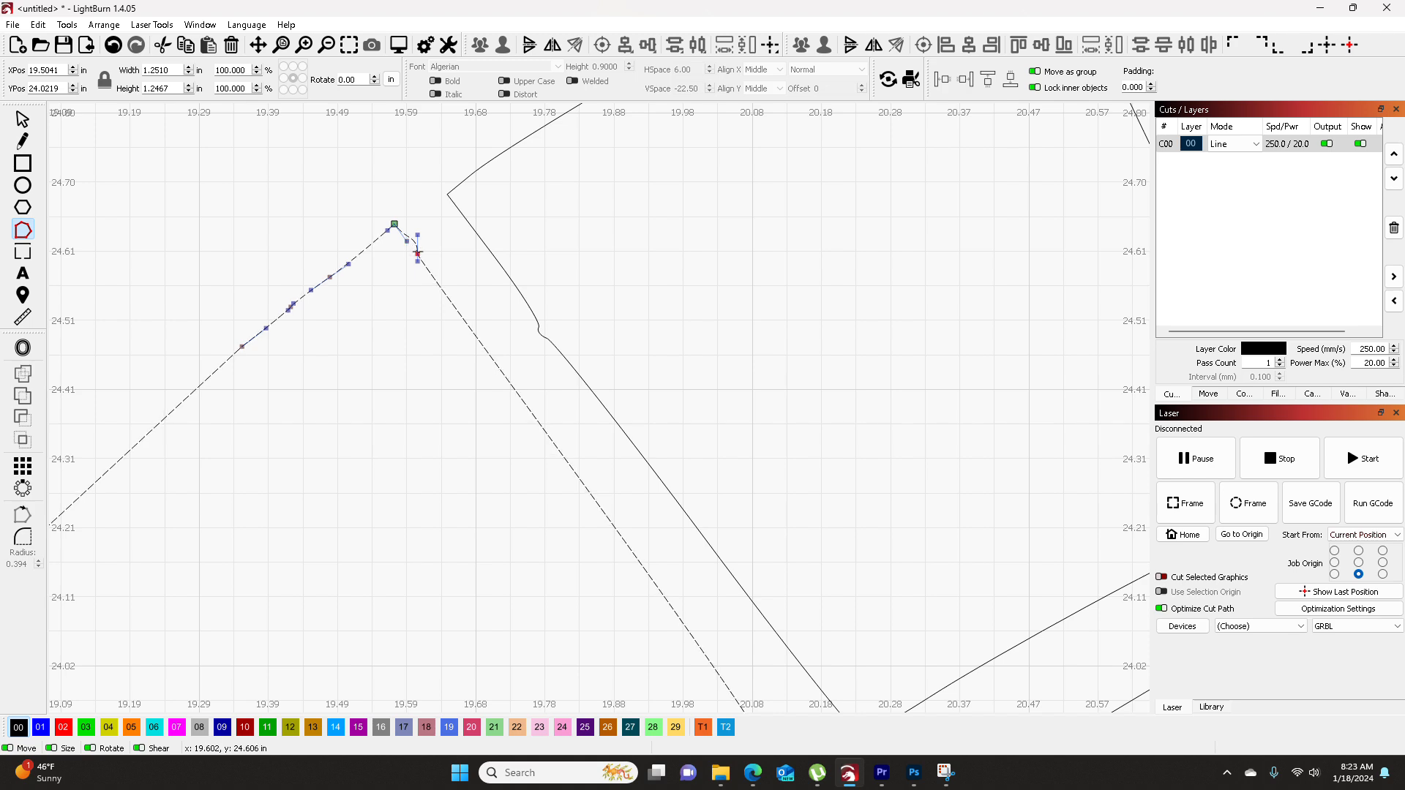
pyautogui.scroll(-3, 430, 377)
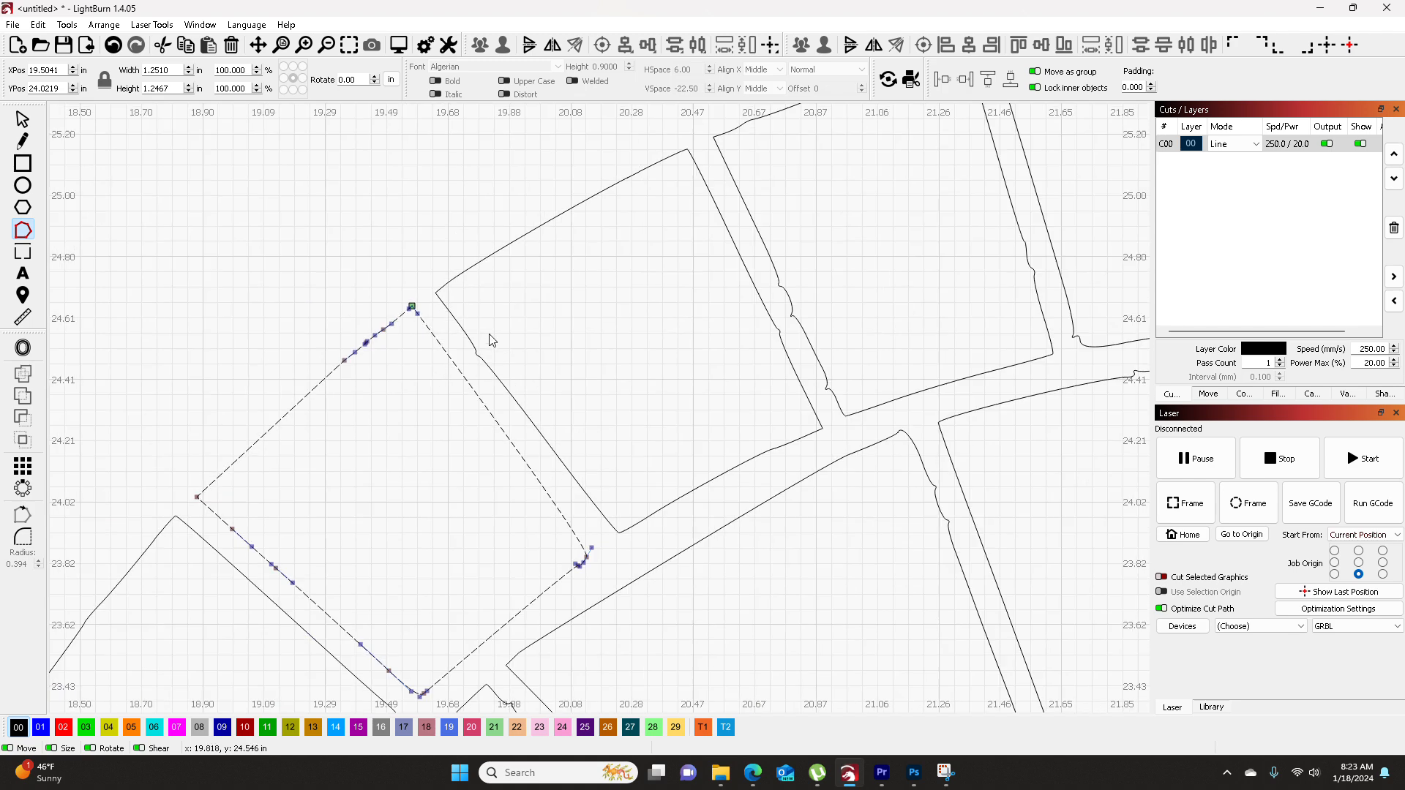
# - Select the next outer-row block to the upper right and delete the bump nodes on its left and right edges
pyautogui.click(475, 344)
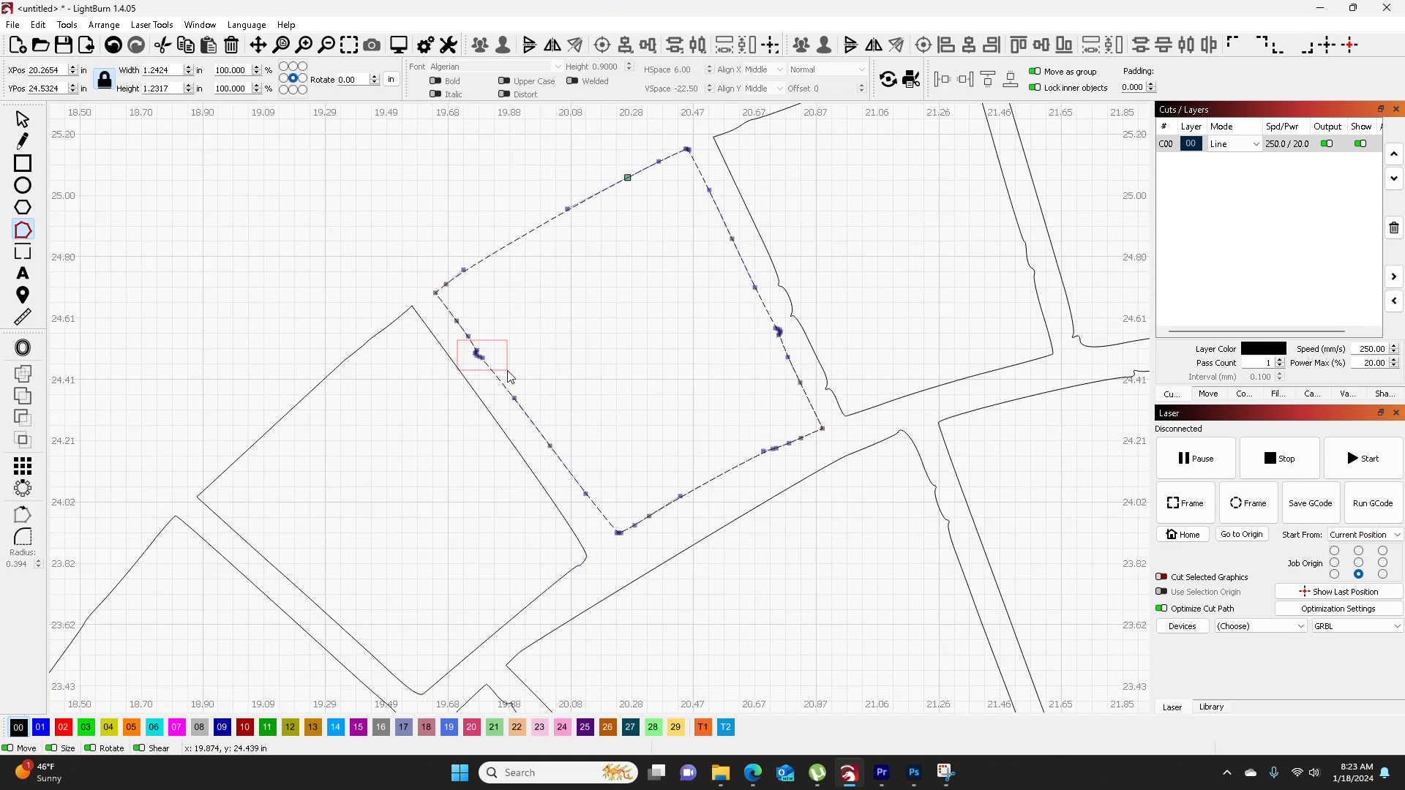
pyautogui.press('Delete')
pyautogui.moveTo(753, 308); pyautogui.dragTo(786, 353)
pyautogui.press('Delete')
# - Select the following outer-row block and delete the bump nodes along its left, right and top edges
pyautogui.click(813, 347)
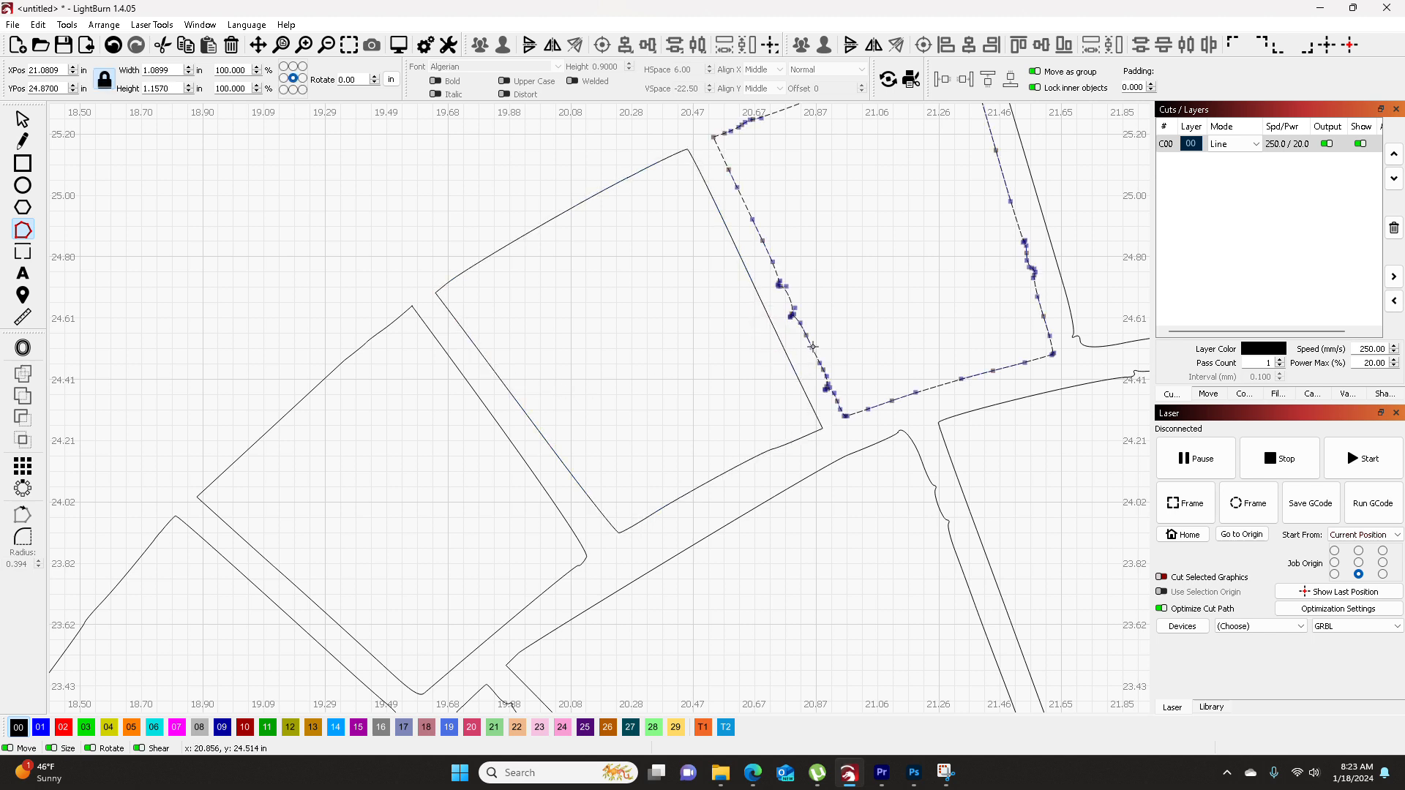
pyautogui.moveTo(770, 265); pyautogui.dragTo(839, 385)
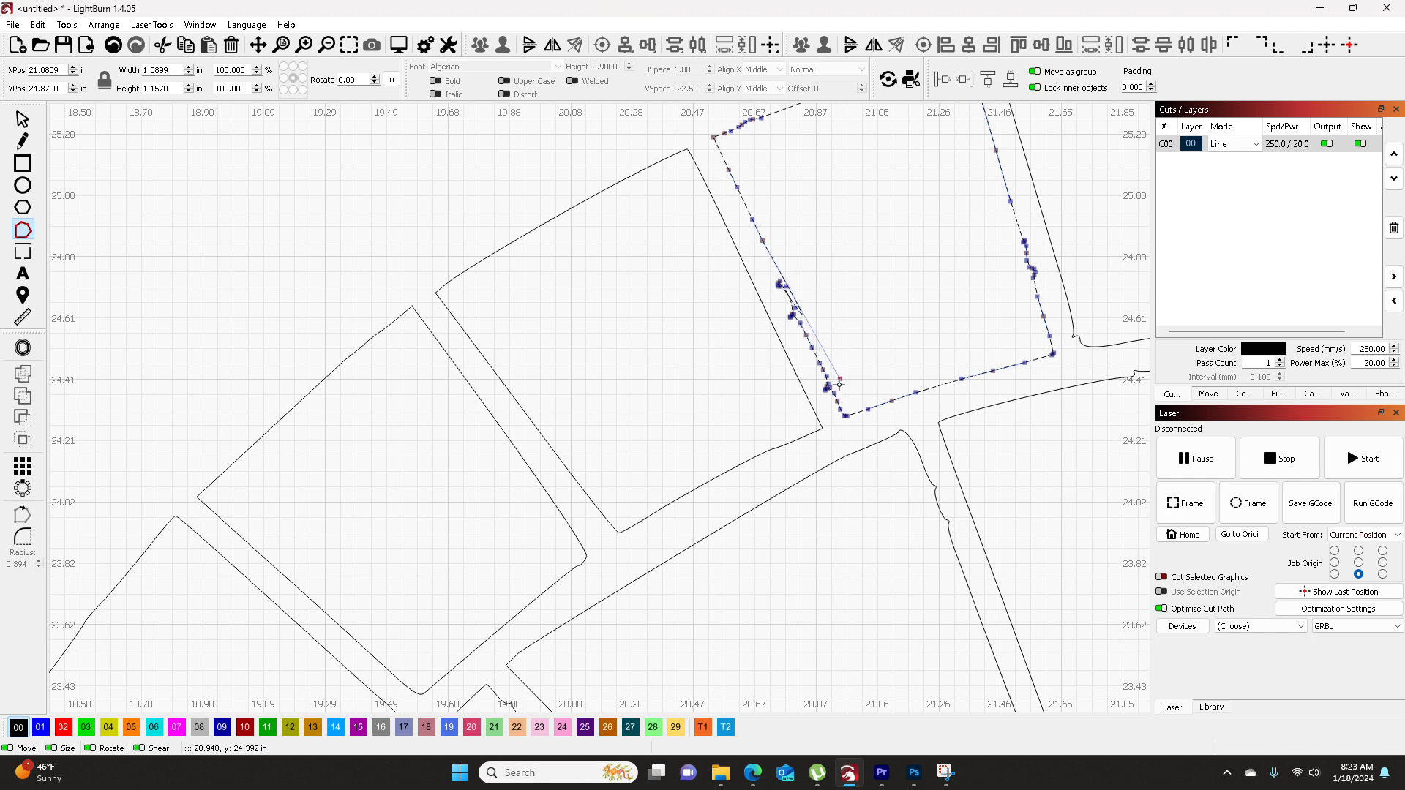
pyautogui.moveTo(745, 230); pyautogui.dragTo(834, 397)
pyautogui.press('Delete')
pyautogui.moveTo(952, 275); pyautogui.dragTo(927, 382)
pyautogui.press('Delete')
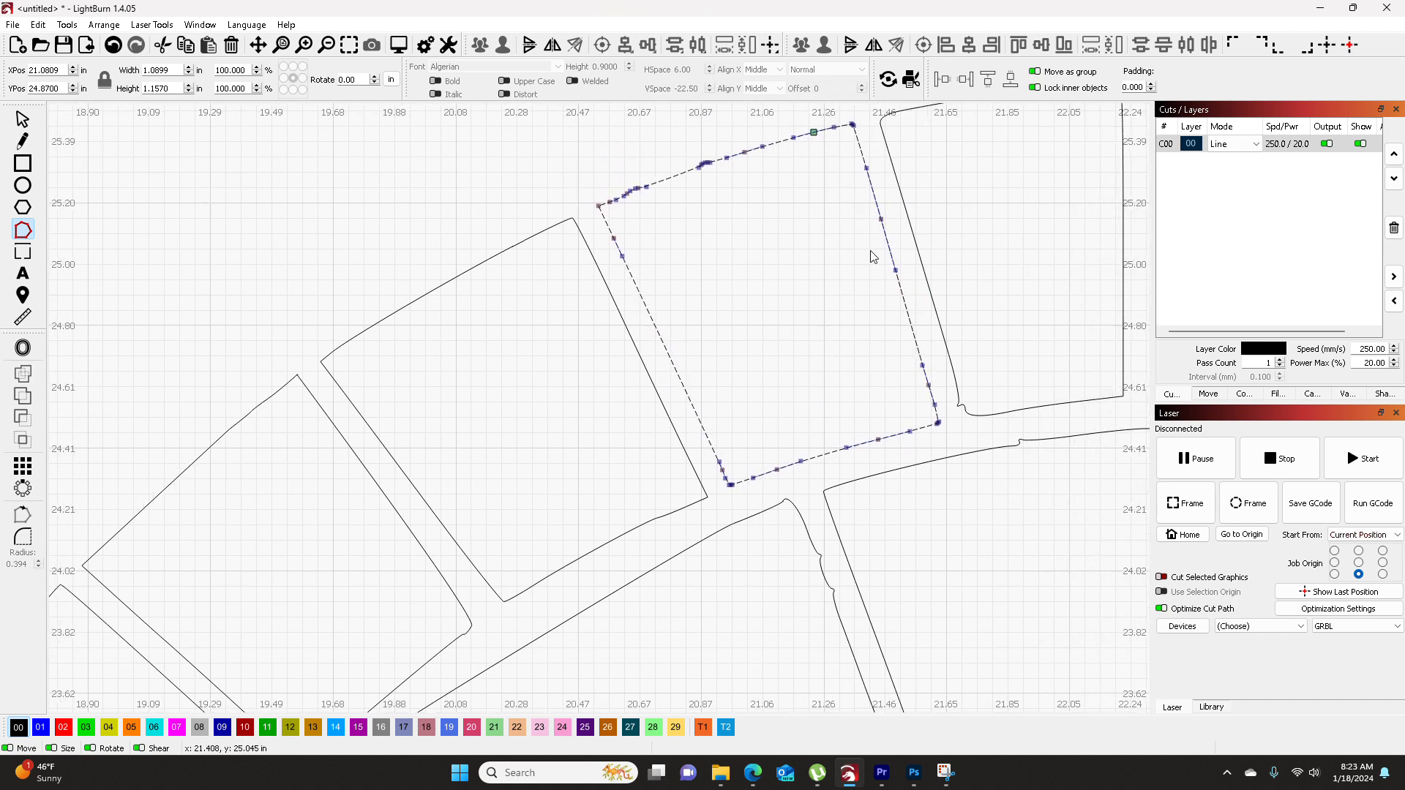
pyautogui.moveTo(625, 166); pyautogui.dragTo(737, 211)
pyautogui.press('Delete')
# - Reselect the large middle-row block and delete the bump nodes on the upper part of its right edge
pyautogui.scroll(-5, 915, 564)
pyautogui.scroll(3, 753, 395)
pyautogui.scroll(2, 699, 414)
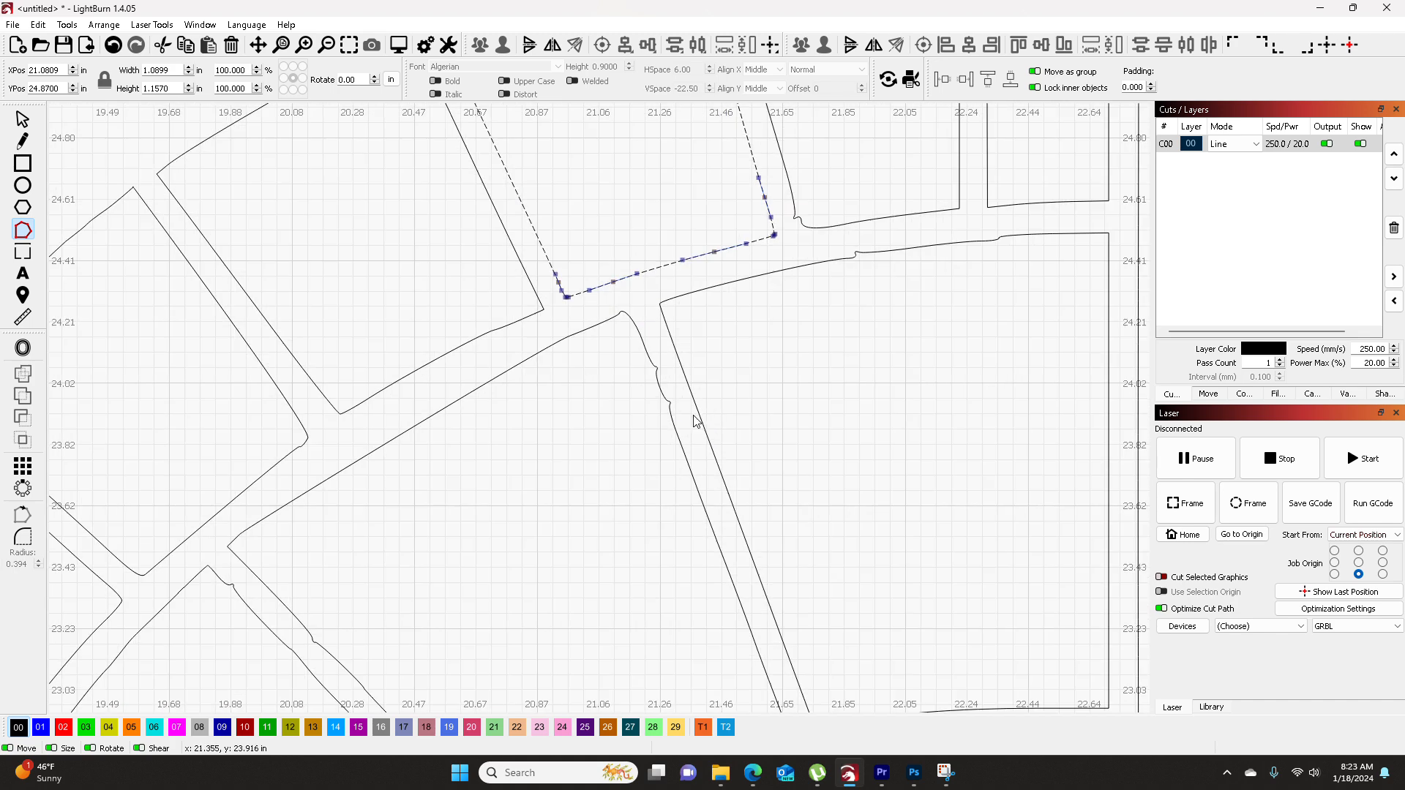
pyautogui.click(673, 419)
pyautogui.moveTo(630, 374); pyautogui.dragTo(691, 431)
pyautogui.press('Delete')
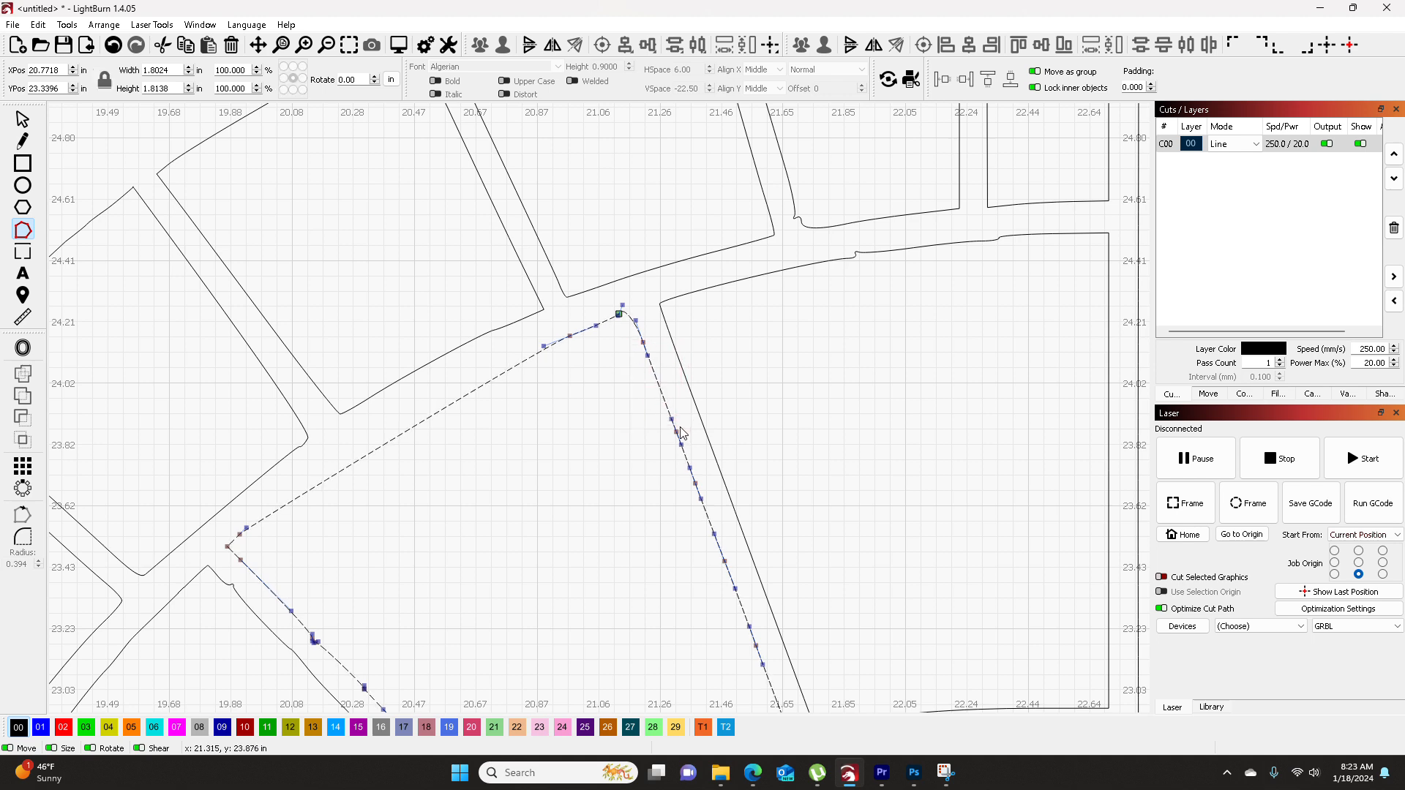
# - Select the large block to its right and delete the two groups of bump nodes along its top edge
pyautogui.click(887, 253)
pyautogui.moveTo(794, 234); pyautogui.dragTo(928, 292)
pyautogui.press('Delete')
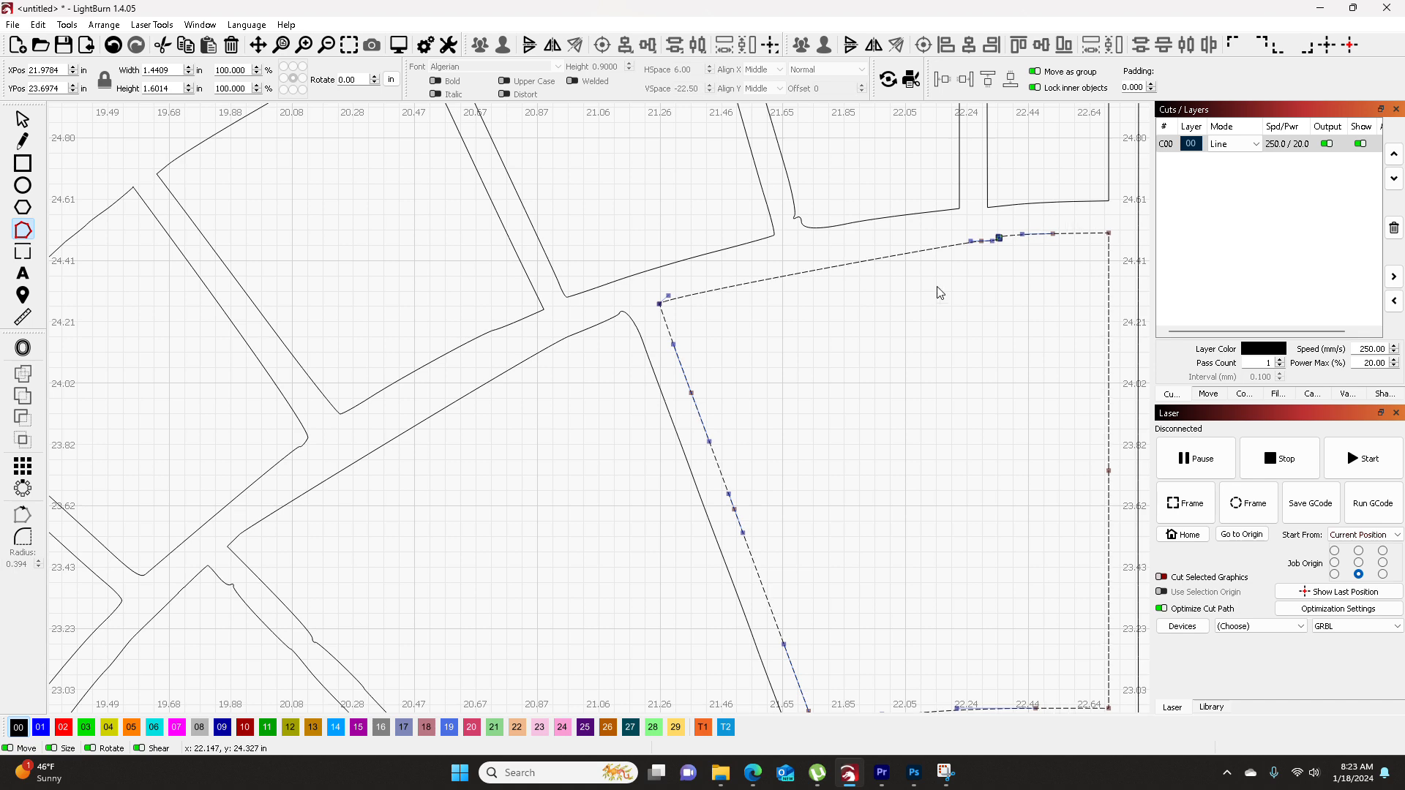
pyautogui.moveTo(969, 217); pyautogui.dragTo(1043, 281)
pyautogui.press('Delete')
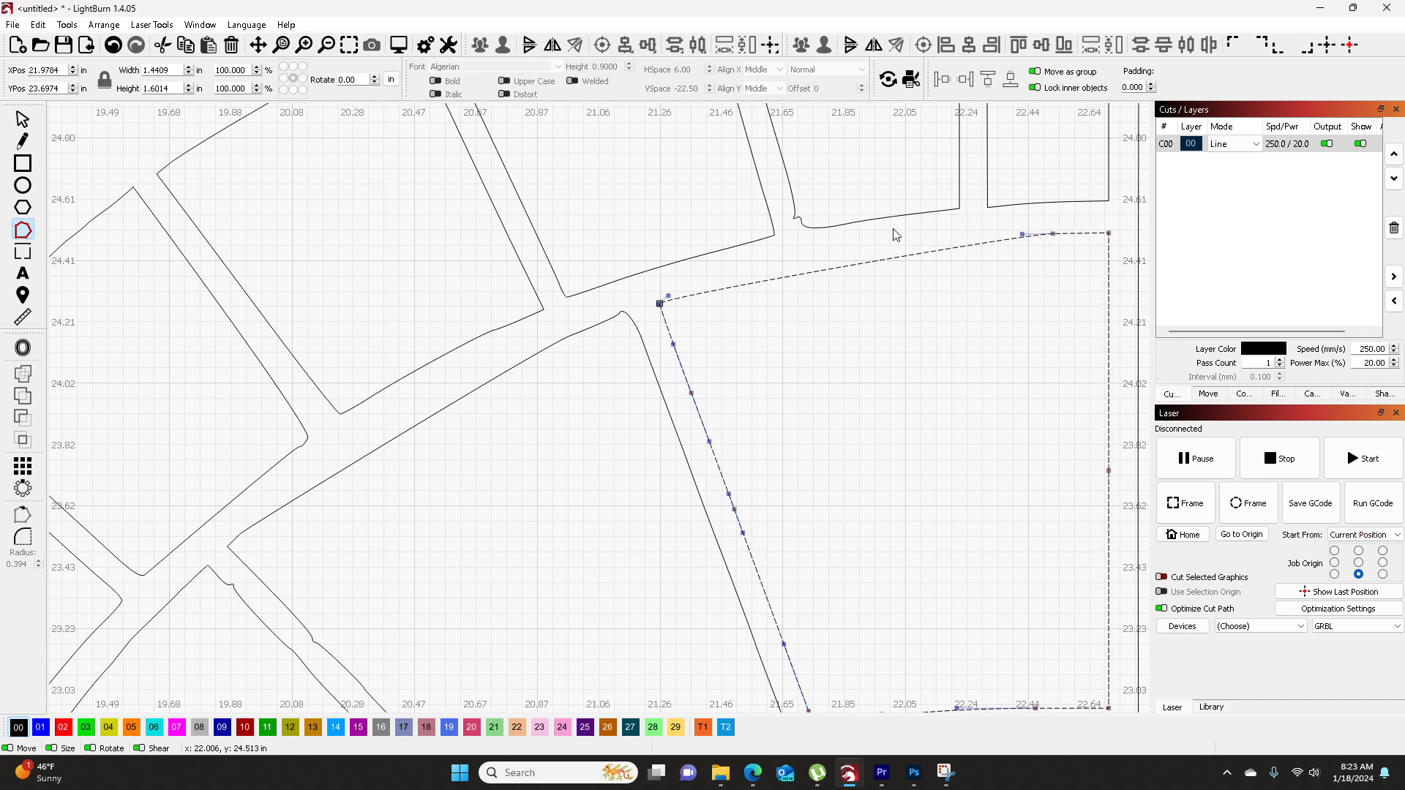
# - Select the outer-row block above, delete the bump nodes at its lower-left corner, and reshape the rounded corner into a sharp point
pyautogui.scroll(3, 898, 234)
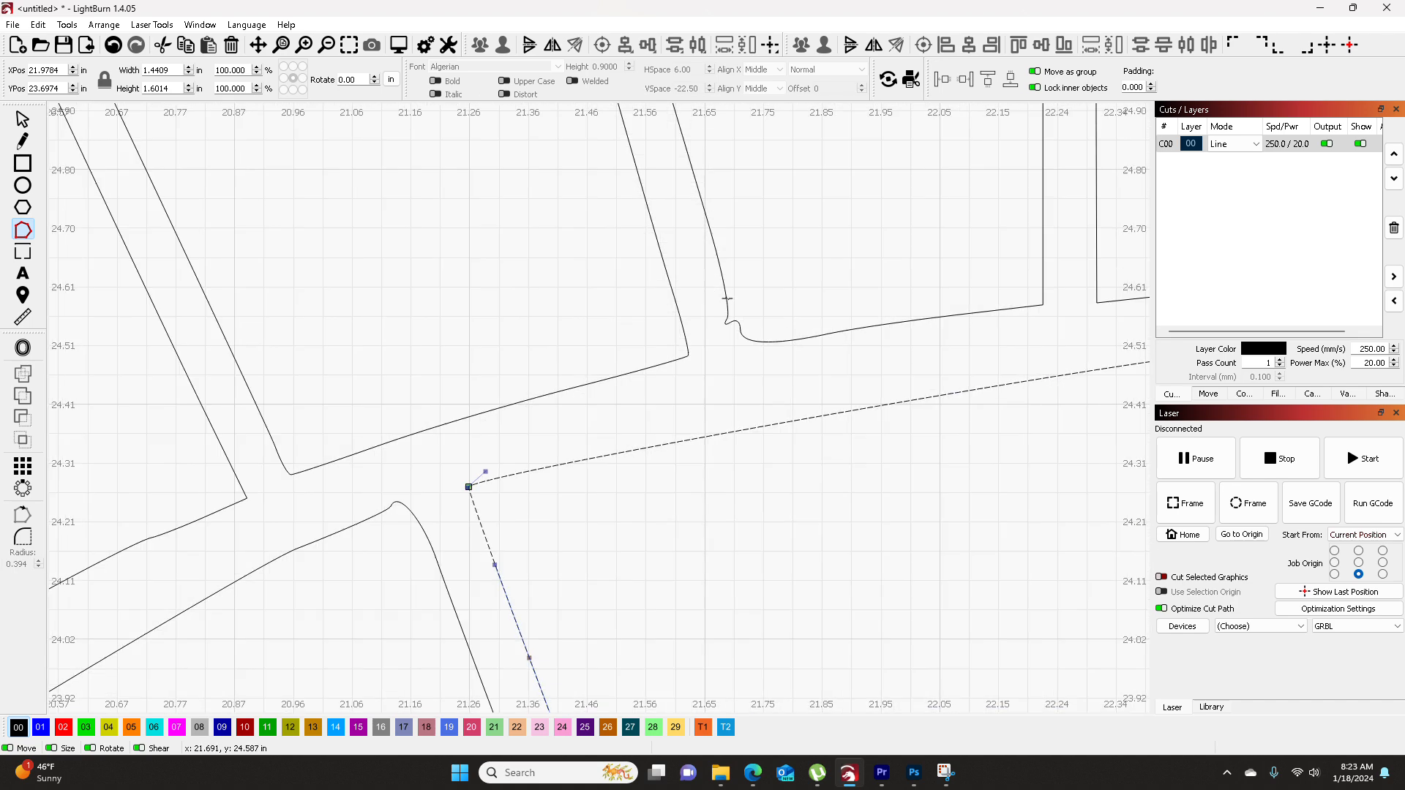
pyautogui.click(727, 299)
pyautogui.press('Delete')
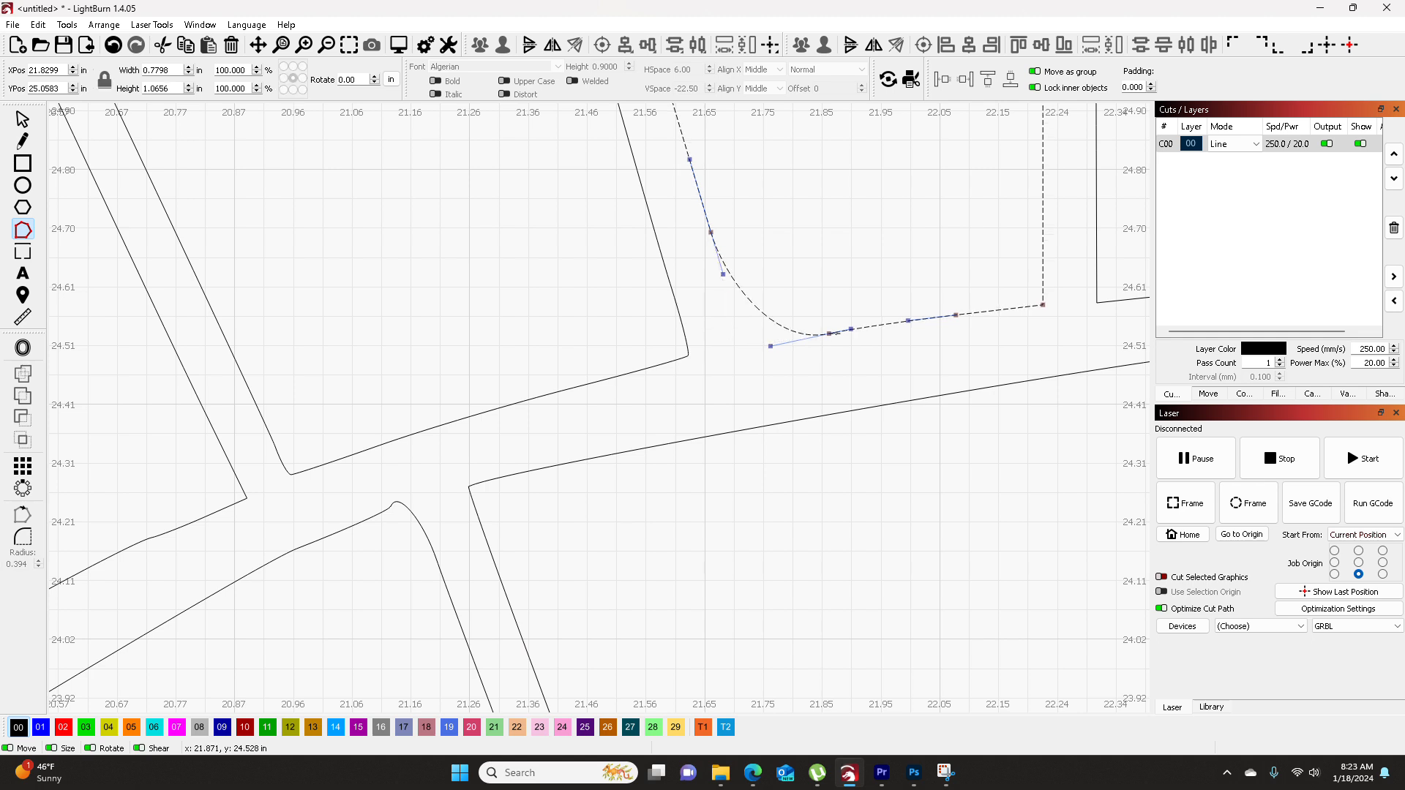
pyautogui.moveTo(828, 334); pyautogui.dragTo(751, 344)
pyautogui.moveTo(690, 364); pyautogui.dragTo(727, 300)
pyautogui.scroll(6, 772, 285)
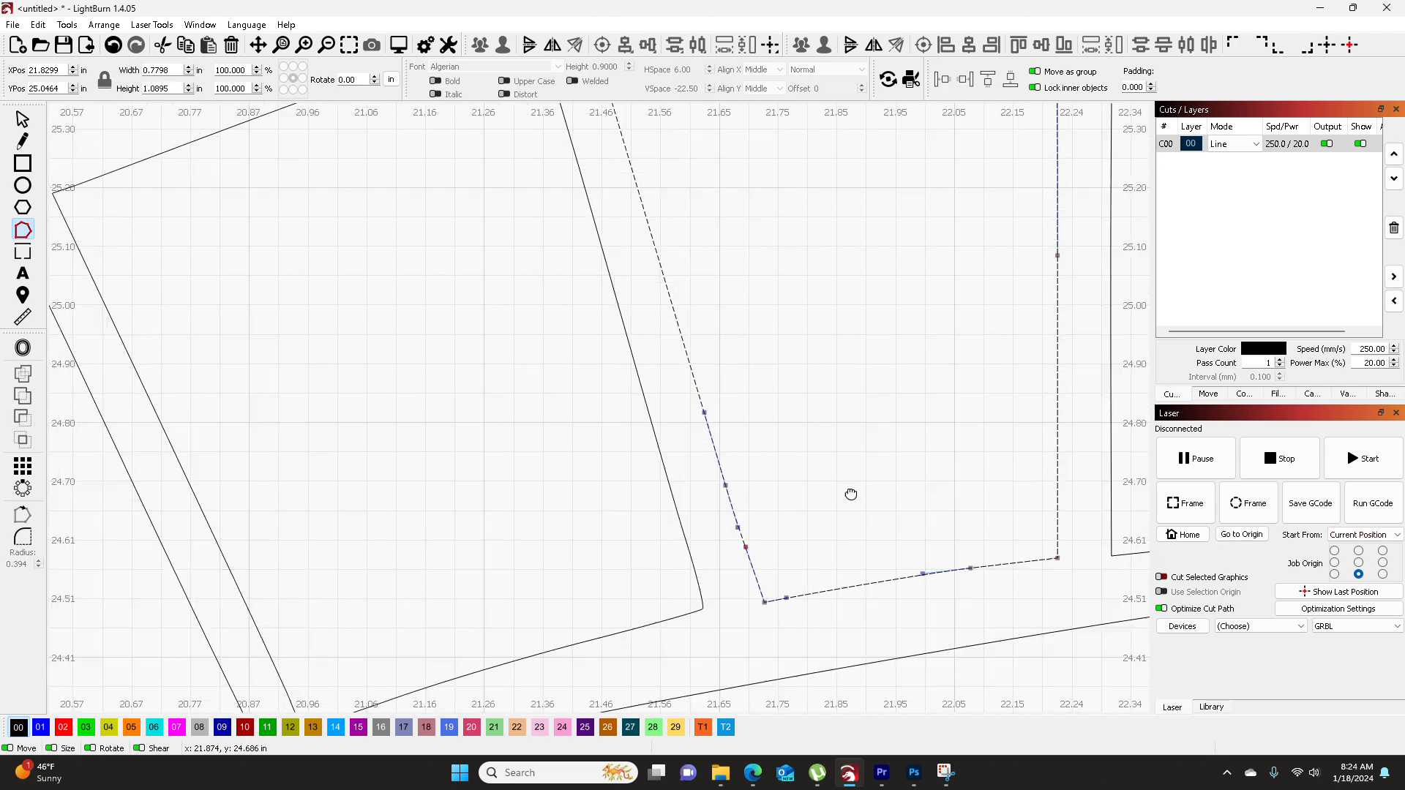
# - Select the bumpy outer-row block farther down the left side of the arch and delete the stray nodes along its upper and lower edges
pyautogui.hscroll(3, 891, 198)
pyautogui.scroll(-10, 797, 377)
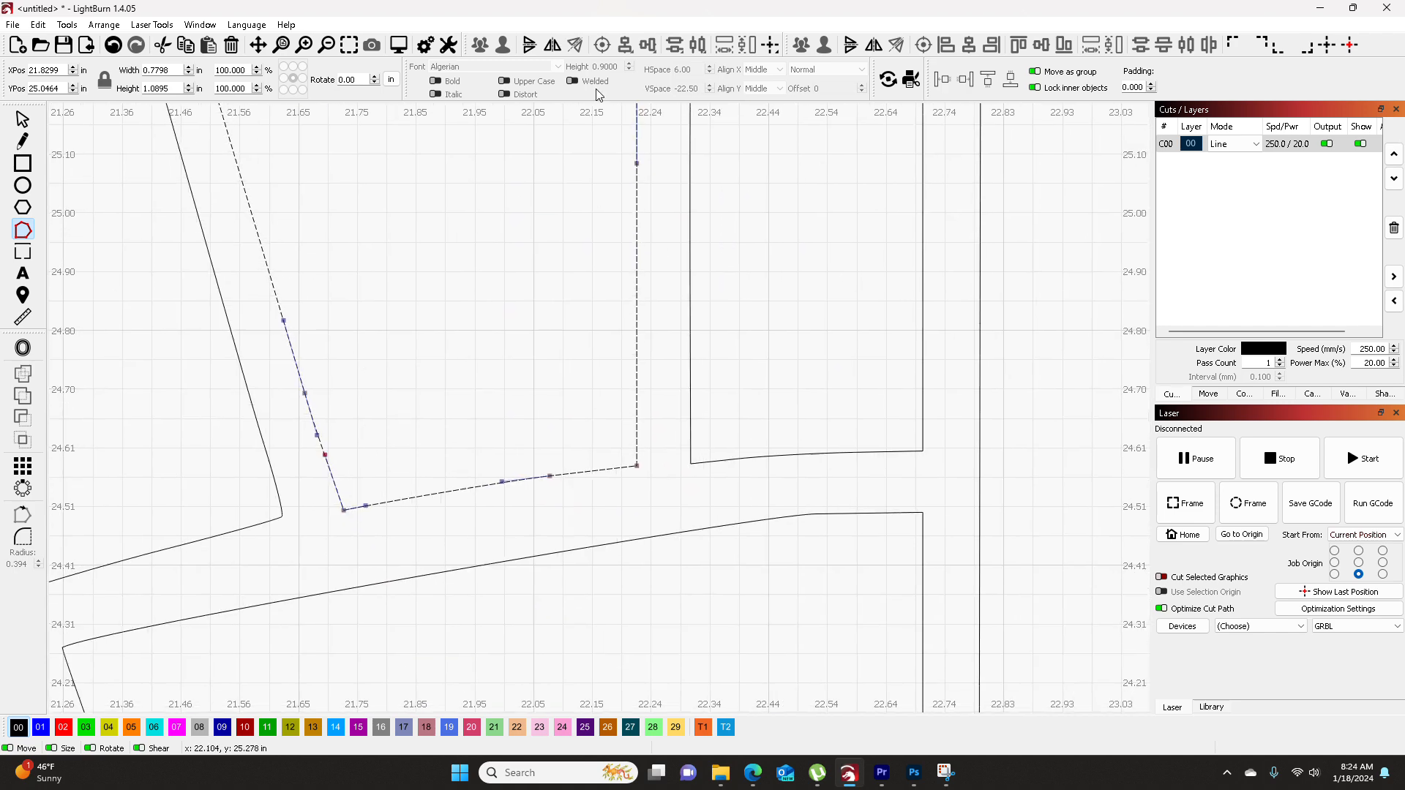
pyautogui.moveTo(714, 556); pyautogui.dragTo(700, 497)
pyautogui.scroll(7, 320, 354)
pyautogui.click(481, 311)
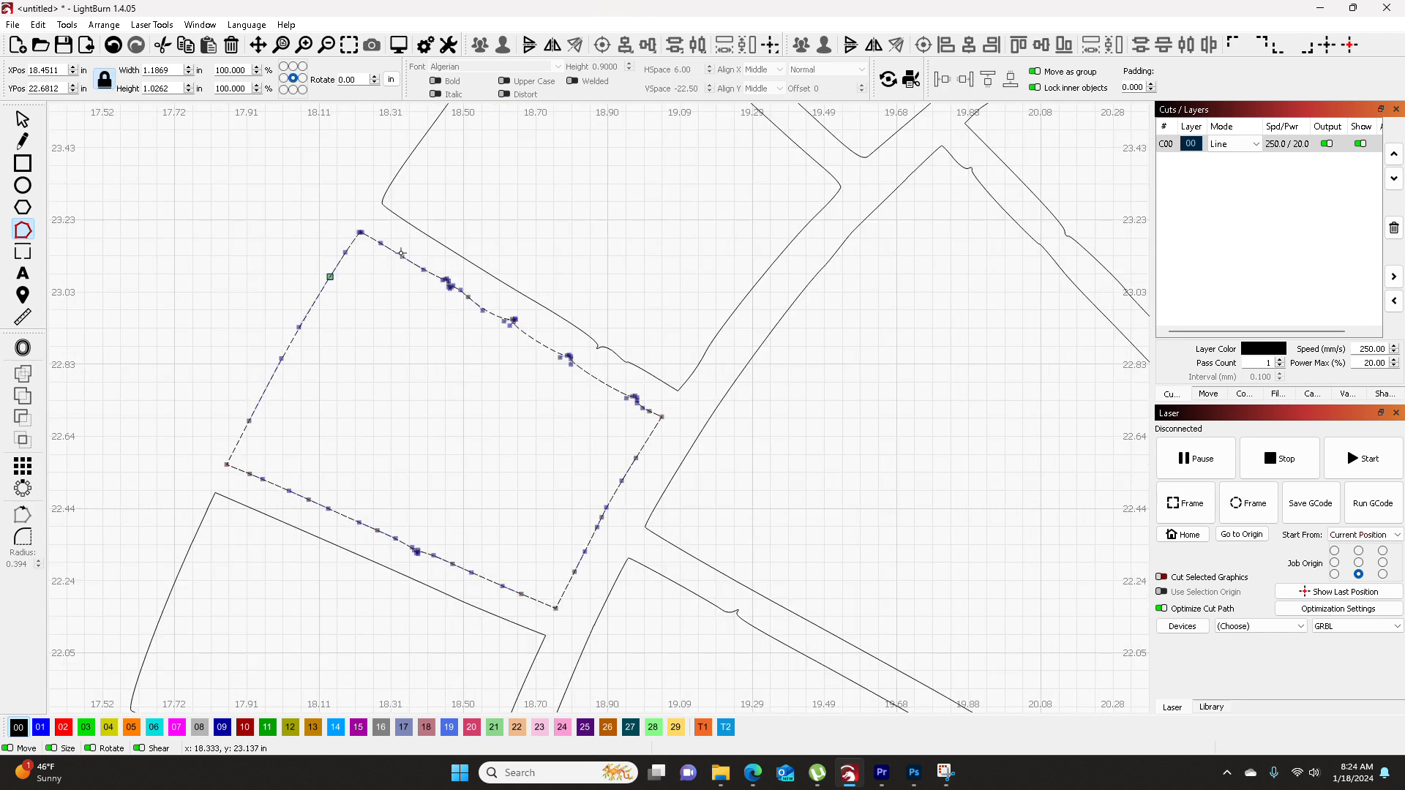
pyautogui.press('d')
pyautogui.press('d')
pyautogui.press('d')
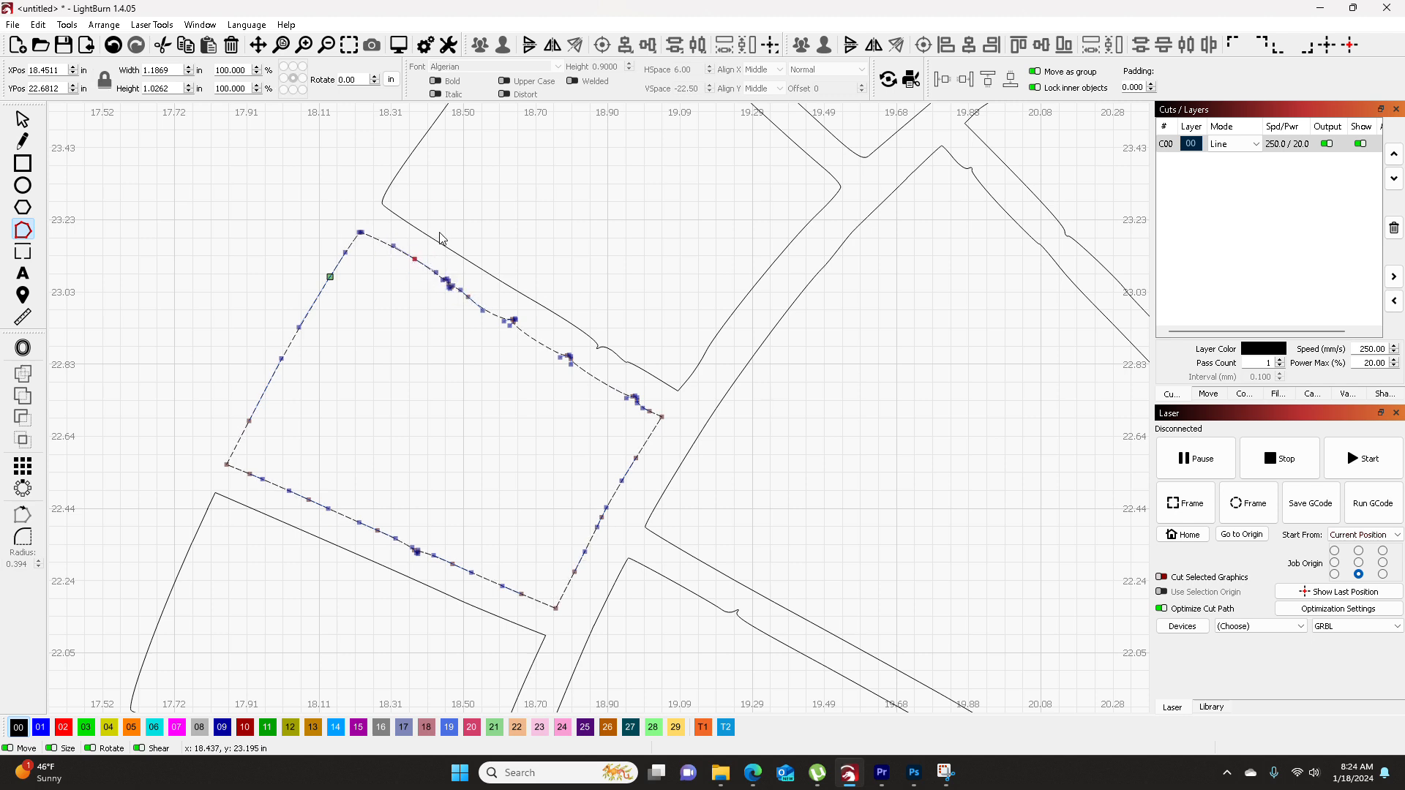
pyautogui.moveTo(437, 230); pyautogui.dragTo(642, 426)
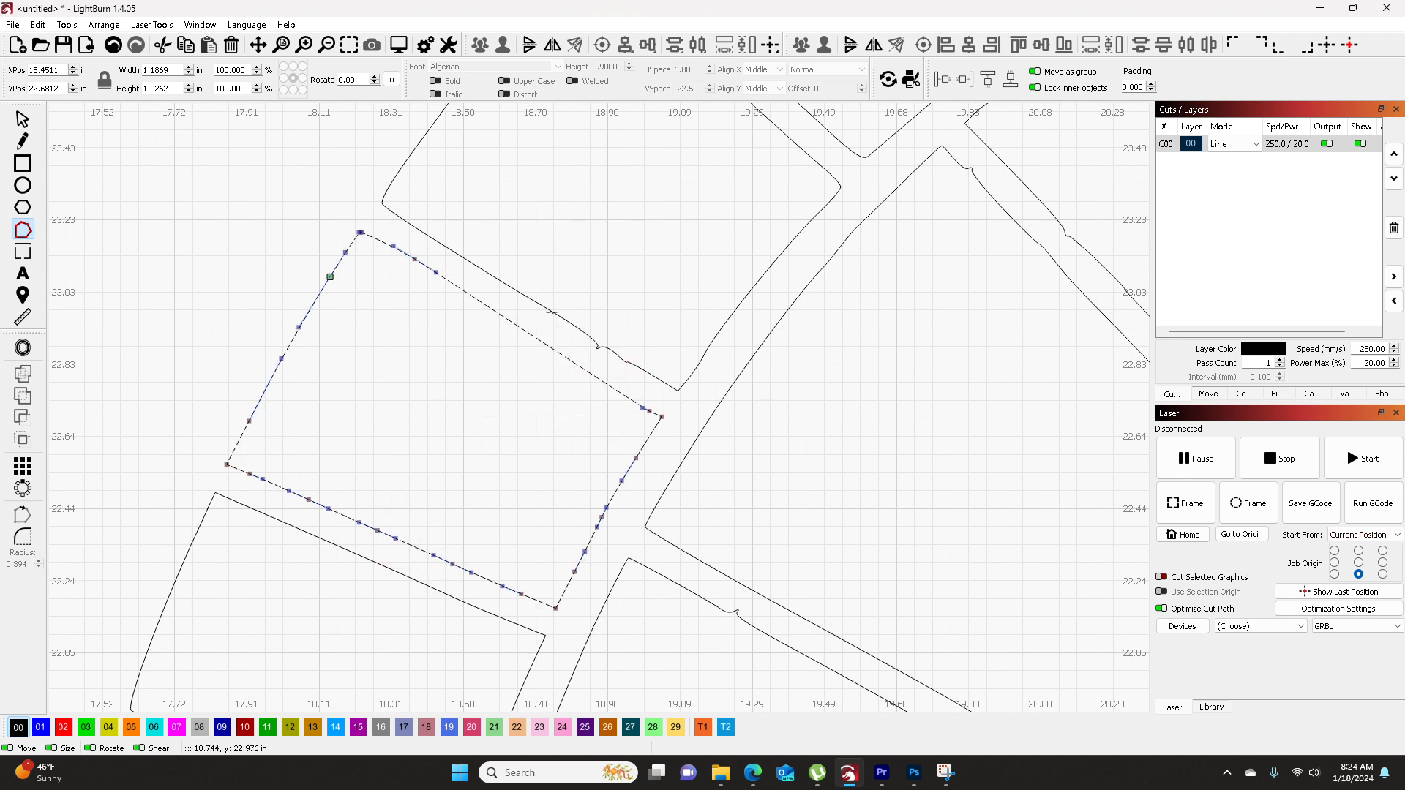
# - Select the outer-row block just above it and delete the bump nodes on its lower edge near the bottom corner
pyautogui.click(552, 313)
pyautogui.moveTo(654, 390); pyautogui.dragTo(655, 395)
pyautogui.press('Delete')
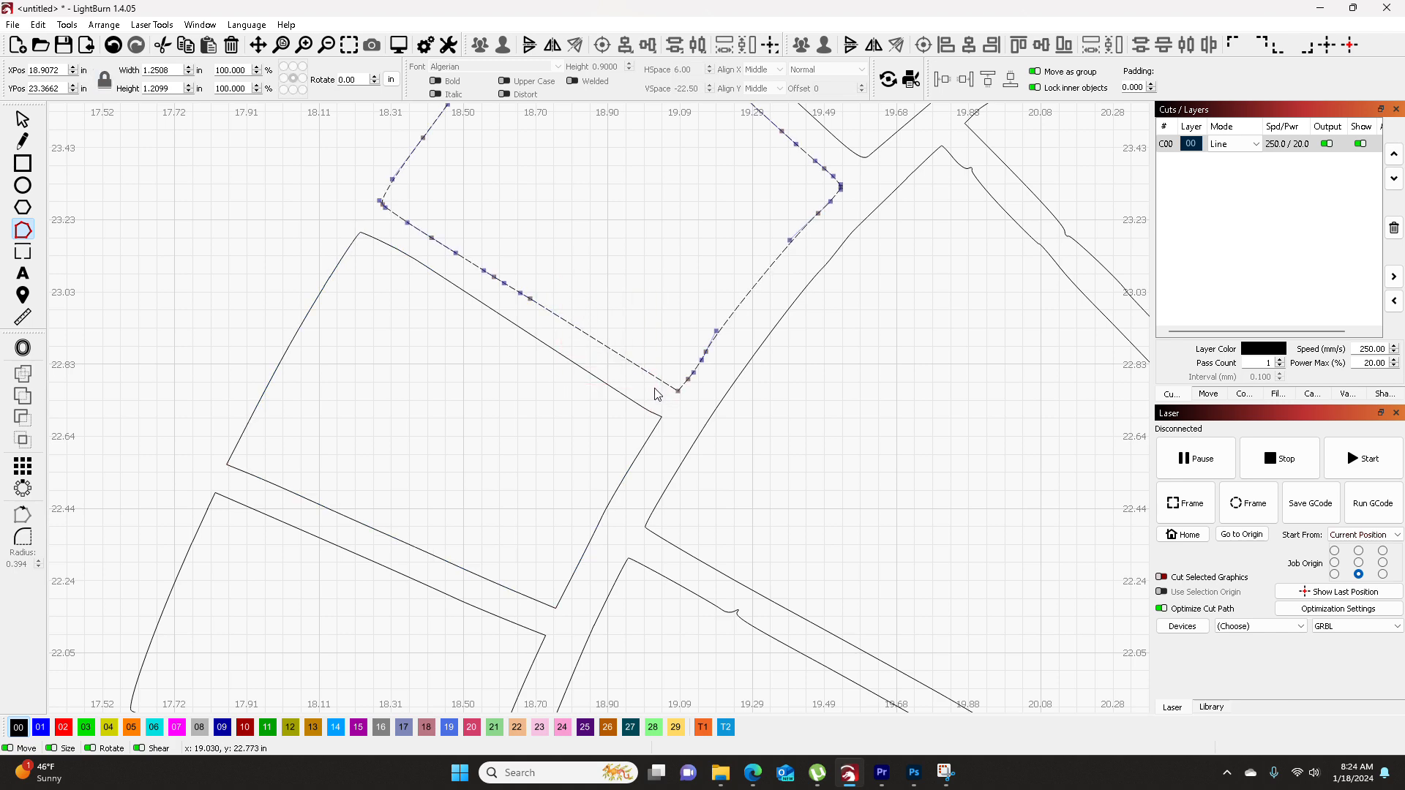
# - Reselect the large middle-row block and delete the stray nodes along its lower-left edge
pyautogui.moveTo(629, 300); pyautogui.dragTo(540, 486)
pyautogui.scroll(-4, 545, 466)
pyautogui.moveTo(684, 491); pyautogui.dragTo(525, 352)
pyautogui.click(649, 334)
pyautogui.moveTo(596, 255); pyautogui.dragTo(654, 350)
pyautogui.press('Delete')
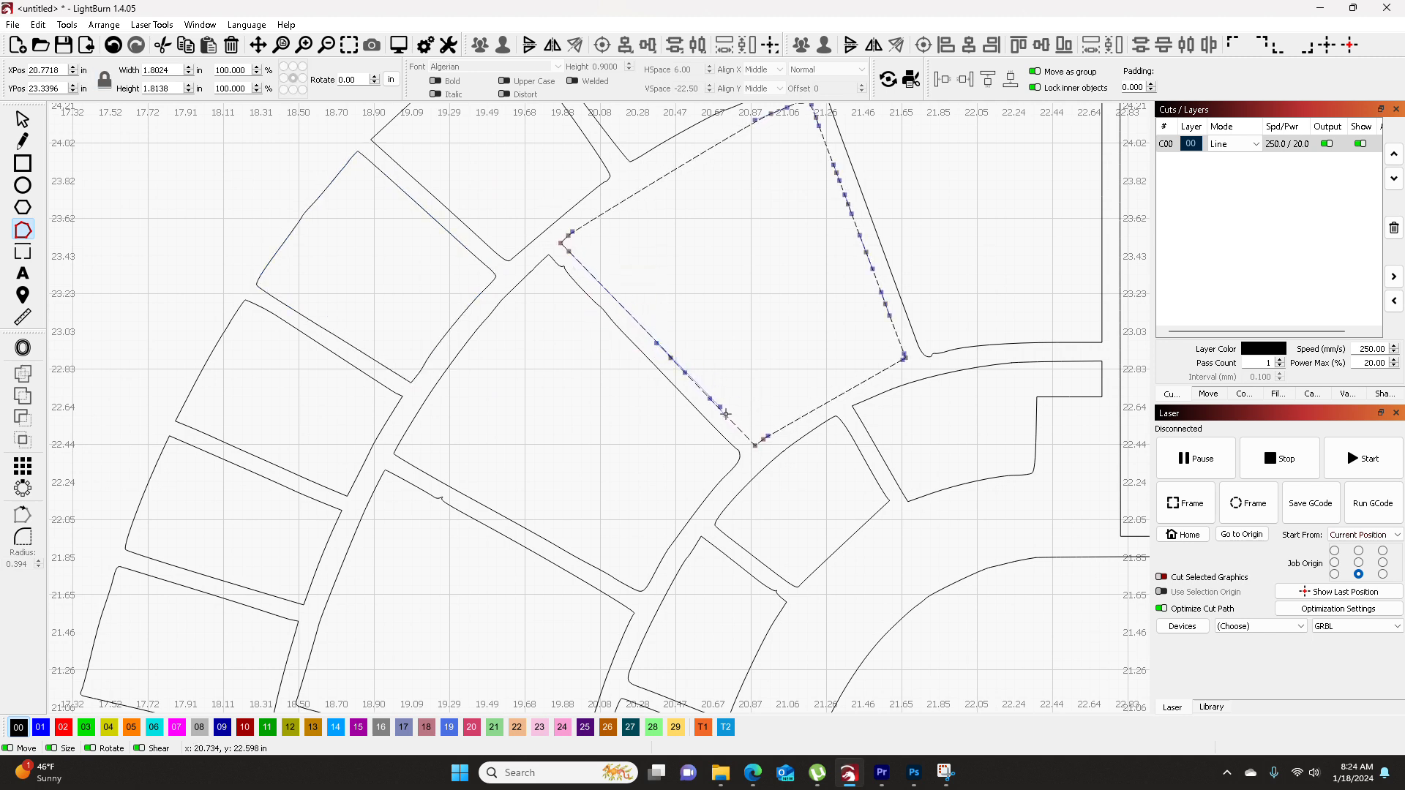
pyautogui.press('d')
pyautogui.press('d')
# - Select the neighbouring middle-row block to the lower left and delete the bump nodes just below its top corner
pyautogui.scroll(6, 593, 300)
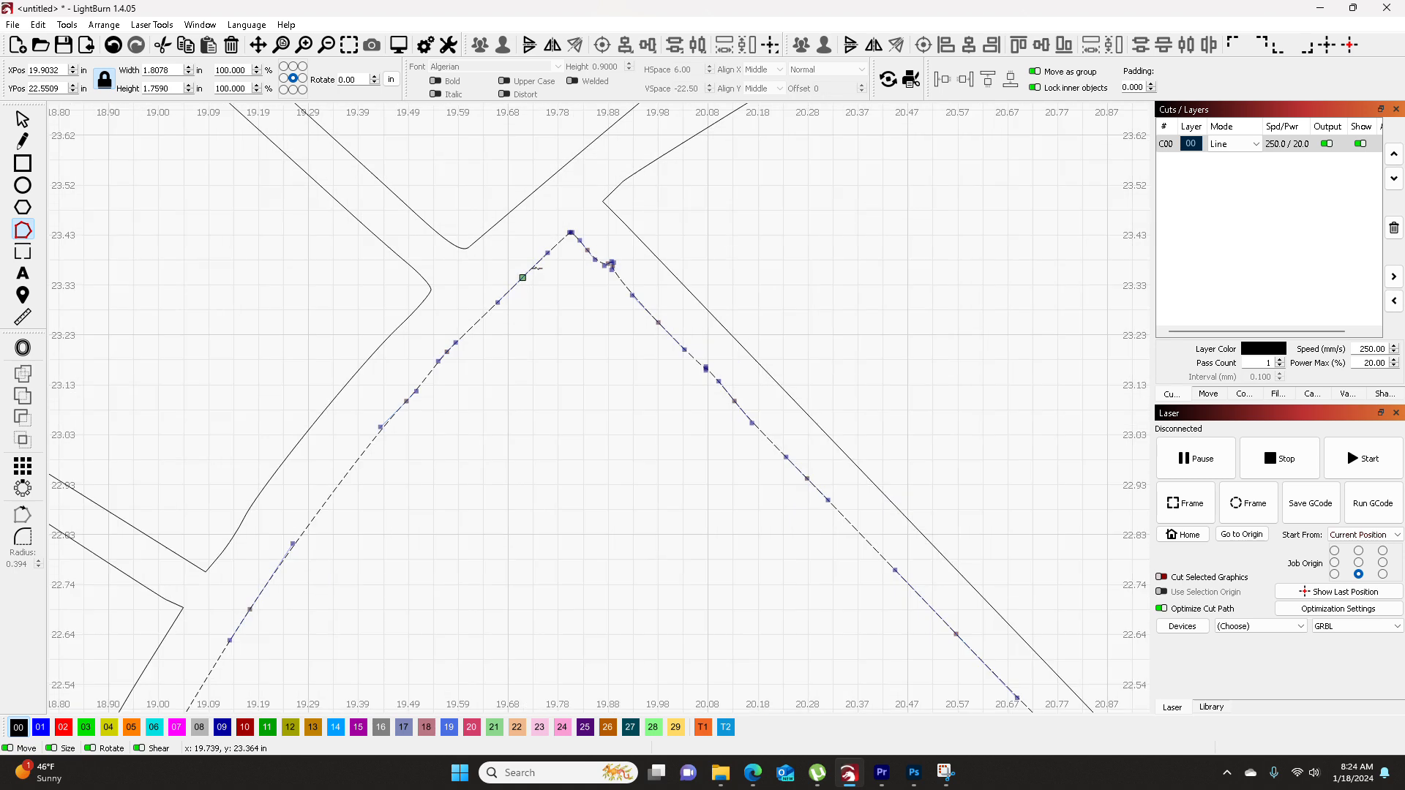
pyautogui.moveTo(622, 224); pyautogui.dragTo(670, 325)
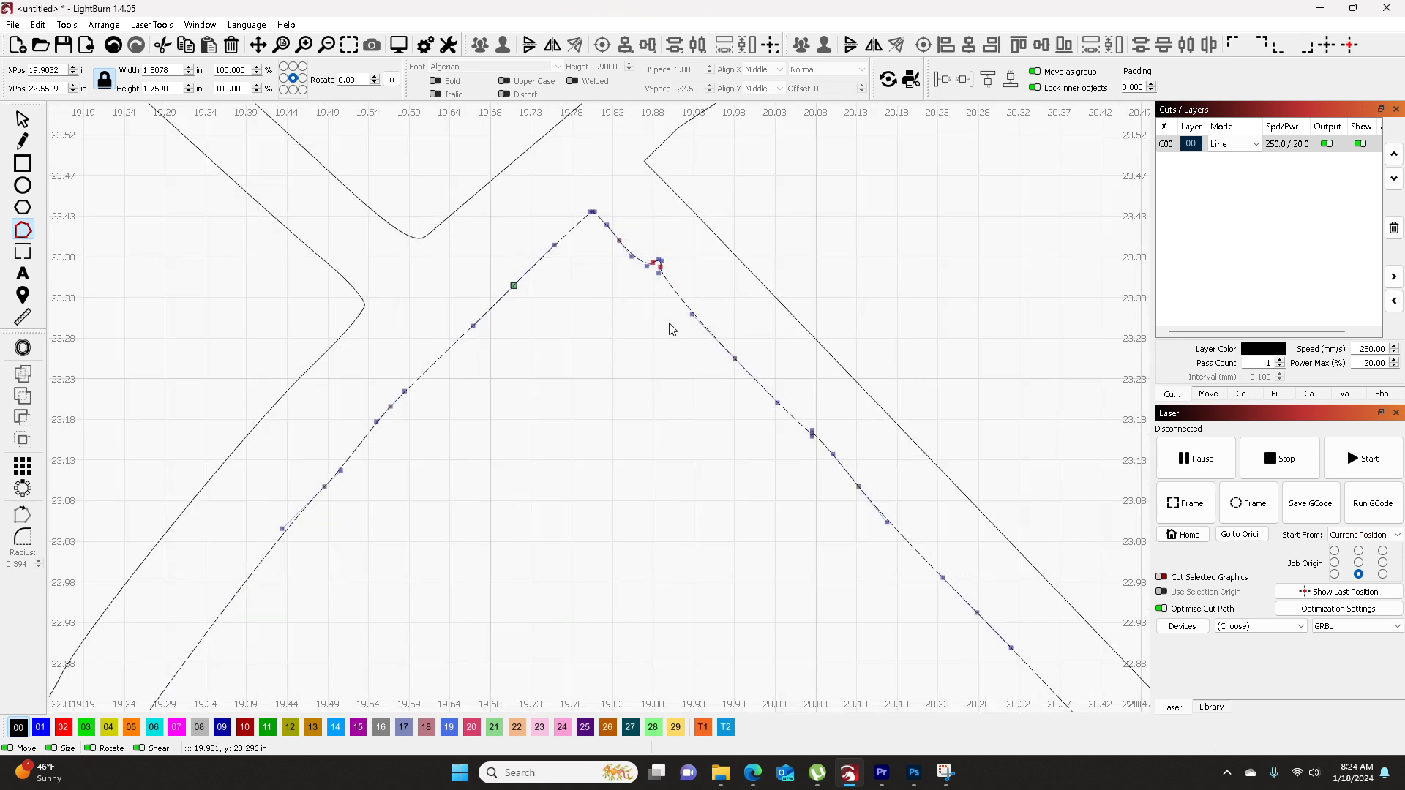
pyautogui.press('d')
# - Select the large block in the arch's lower-left curve and delete the jagged nodes around its upper-left corner
pyautogui.moveTo(657, 446); pyautogui.dragTo(668, 198)
pyautogui.scroll(-4, 723, 409)
pyautogui.moveTo(677, 409); pyautogui.dragTo(673, 163)
pyautogui.scroll(-2, 716, 281)
pyautogui.scroll(-4, 717, 287)
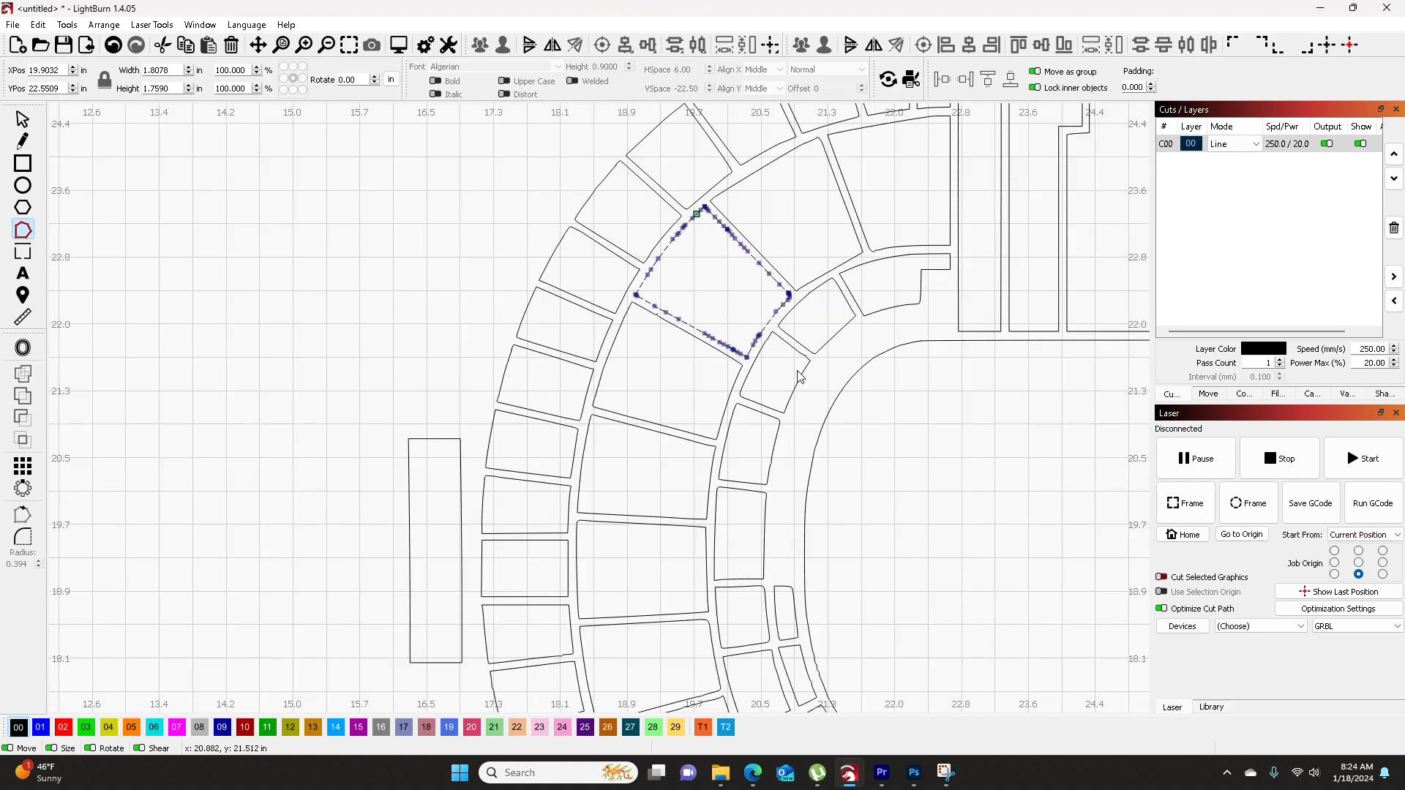
pyautogui.moveTo(763, 436); pyautogui.dragTo(690, 221)
pyautogui.scroll(-3, 689, 220)
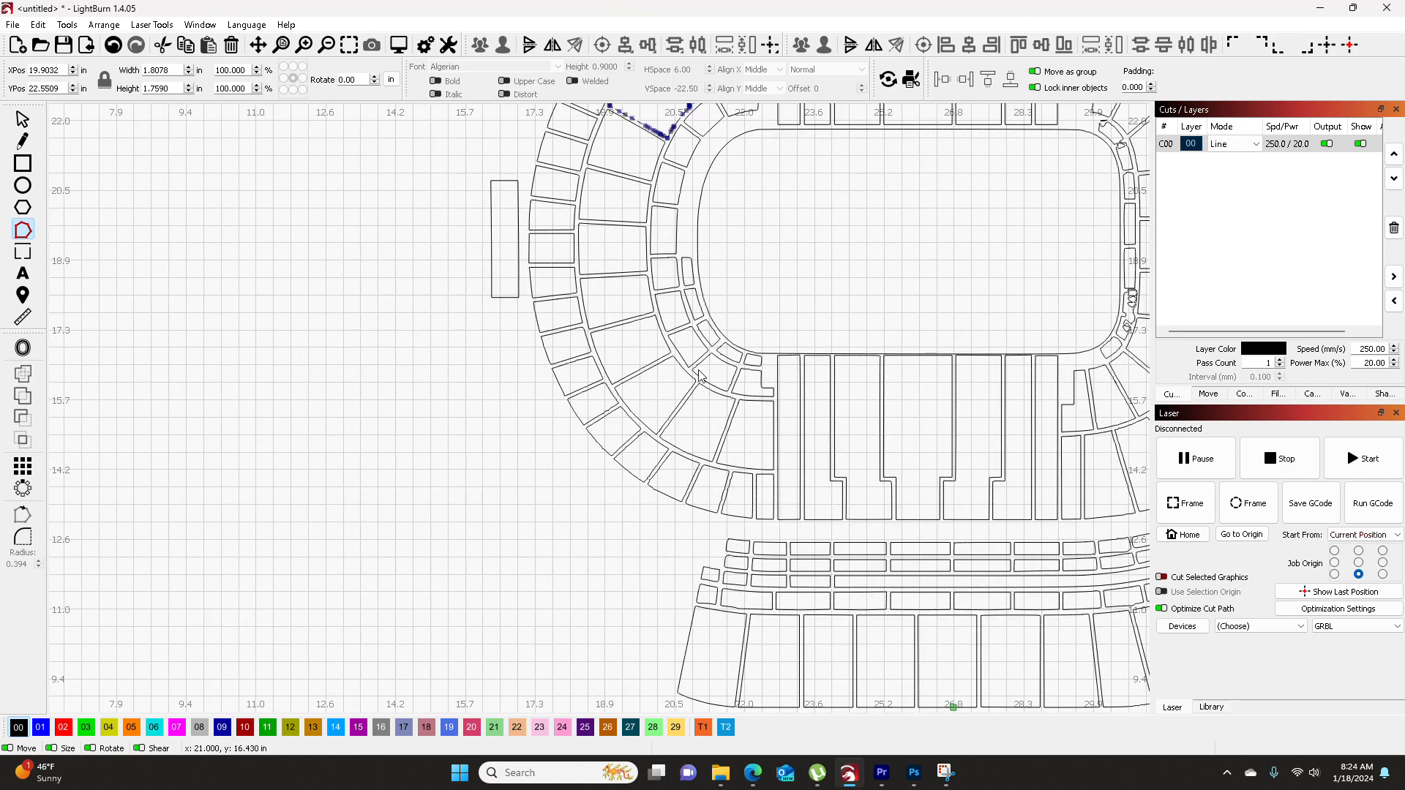
pyautogui.scroll(3, 699, 364)
pyautogui.scroll(2, 757, 362)
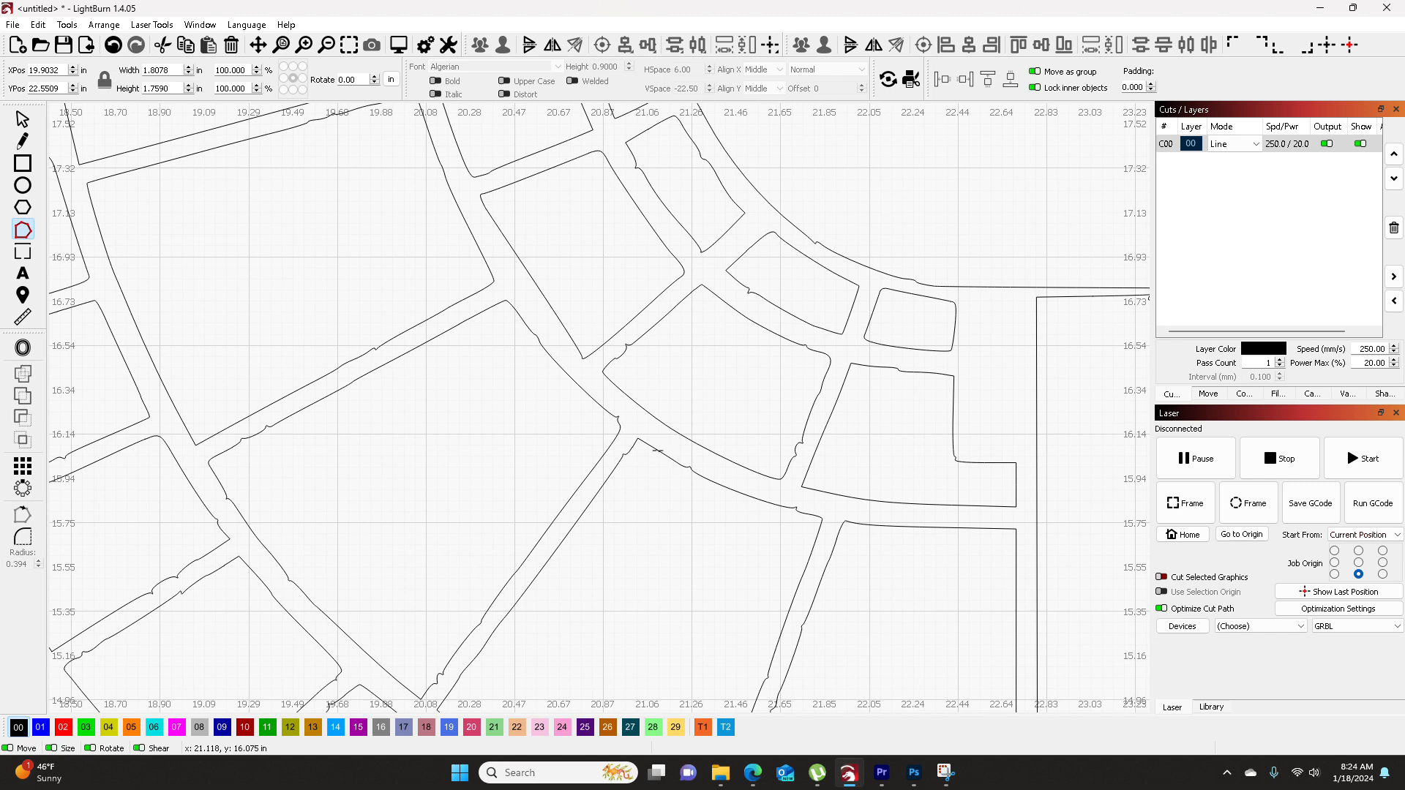
pyautogui.click(642, 459)
pyautogui.moveTo(572, 438); pyautogui.dragTo(647, 493)
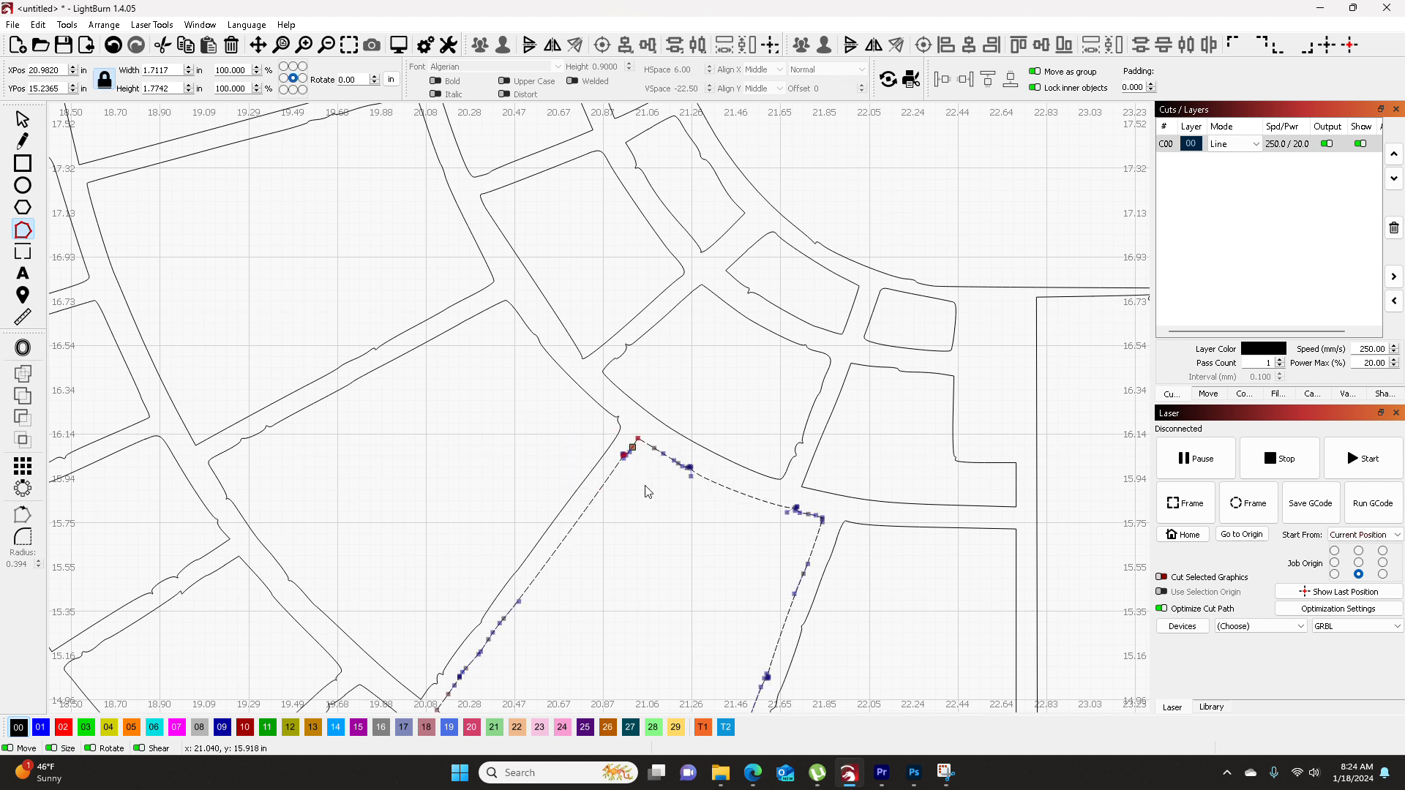
pyautogui.moveTo(566, 433); pyautogui.dragTo(638, 494)
pyautogui.press('Delete')
# - Select the adjacent large block to the left and delete the jagged nodes at its right corner
pyautogui.click(603, 409)
pyautogui.moveTo(584, 397); pyautogui.dragTo(620, 430)
pyautogui.press('Delete')
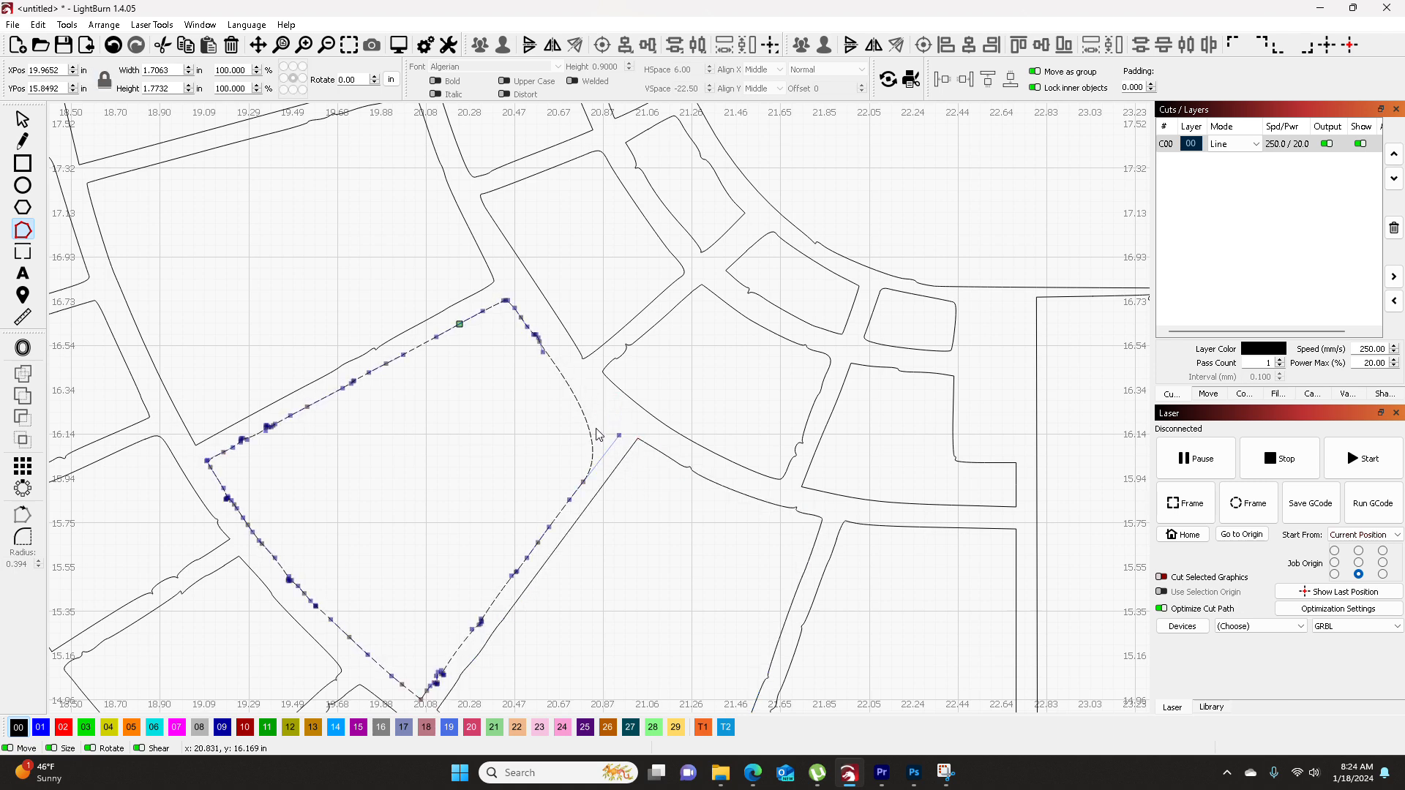
# - Delete the stray nodes at the right corner and along the upper-right edge of the large middle-row block
pyautogui.click(615, 437)
pyautogui.scroll(10, 615, 437)
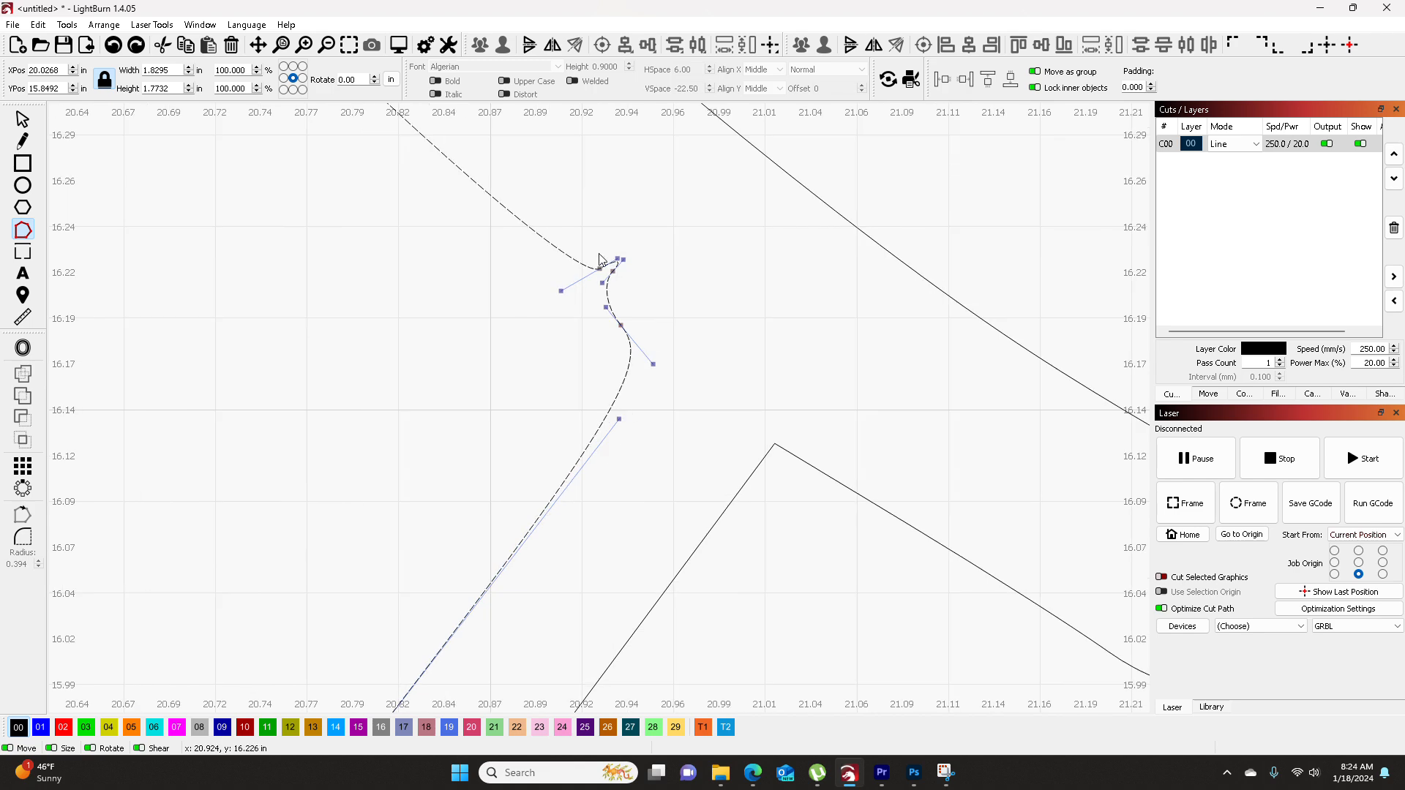
pyautogui.moveTo(634, 283); pyautogui.dragTo(635, 286)
pyautogui.press('Delete')
pyautogui.scroll(-3, 498, 273)
pyautogui.moveTo(498, 273); pyautogui.dragTo(721, 553)
pyautogui.moveTo(404, 213); pyautogui.dragTo(517, 288)
pyautogui.press('Delete')
# - Select the adjacent block above and delete the bump nodes along its lower edge
pyautogui.scroll(-3, 486, 285)
pyautogui.moveTo(279, 288); pyautogui.dragTo(466, 283)
pyautogui.click(459, 255)
pyautogui.moveTo(377, 249); pyautogui.dragTo(448, 288)
pyautogui.press('Delete')
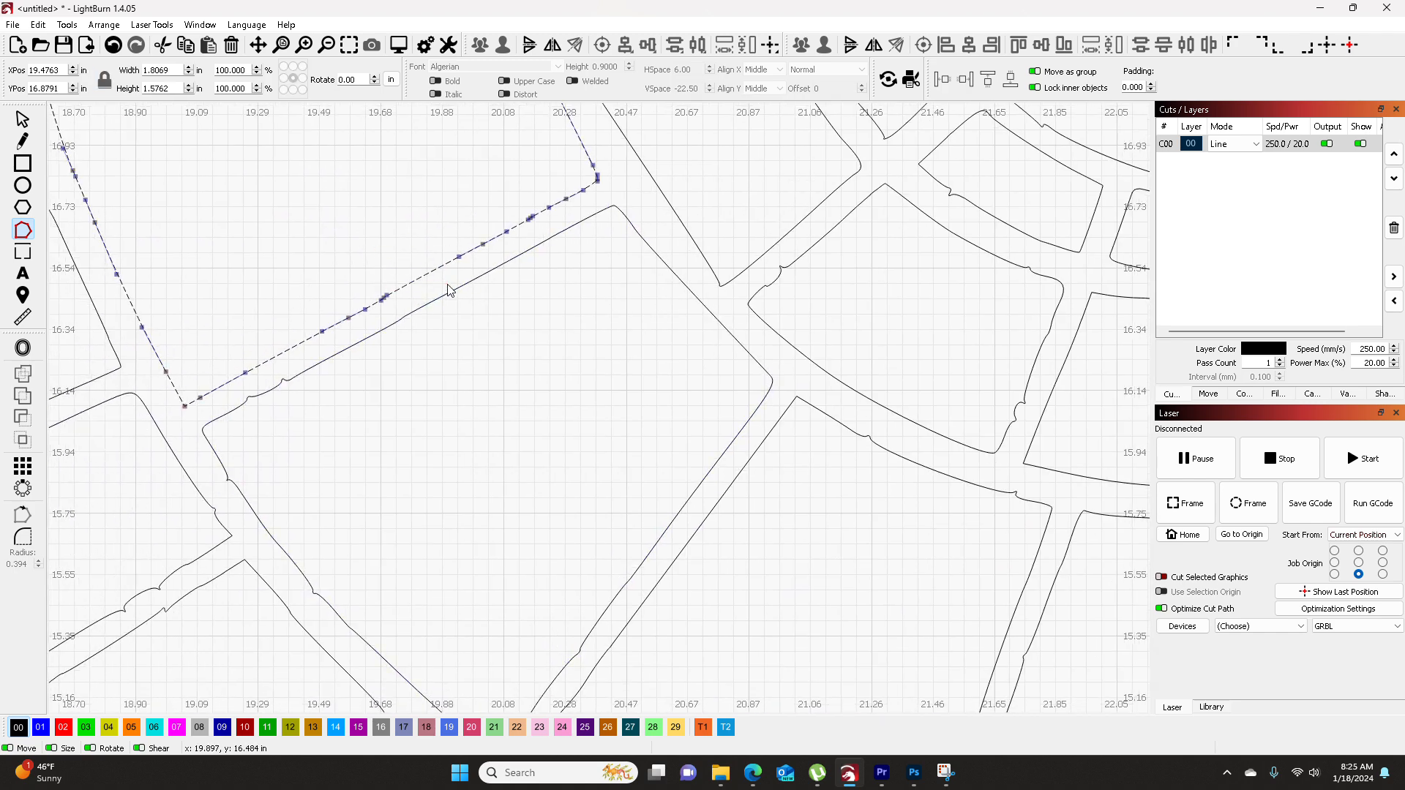
# - Reselect the large middle-row block below and delete the bump nodes on its upper-left edge near the left corner
pyautogui.click(300, 371)
pyautogui.moveTo(218, 364); pyautogui.dragTo(304, 414)
pyautogui.press('Delete')
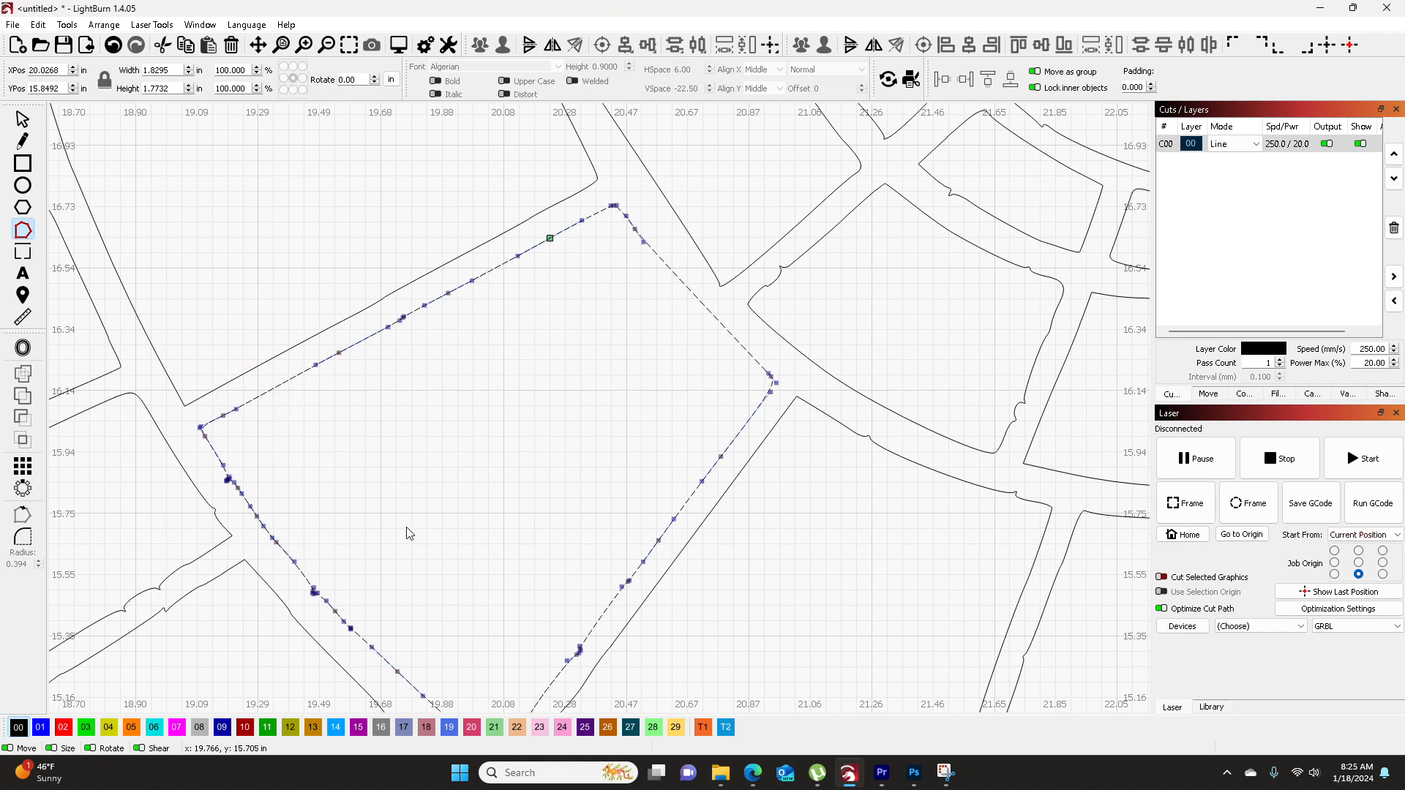
# - Delete the jagged nodes along the same block's lower-right edge and beside its bottom corner
pyautogui.moveTo(472, 569); pyautogui.dragTo(427, 380)
pyautogui.scroll(1, 429, 413)
pyautogui.moveTo(482, 437); pyautogui.dragTo(568, 502)
pyautogui.press('Delete')
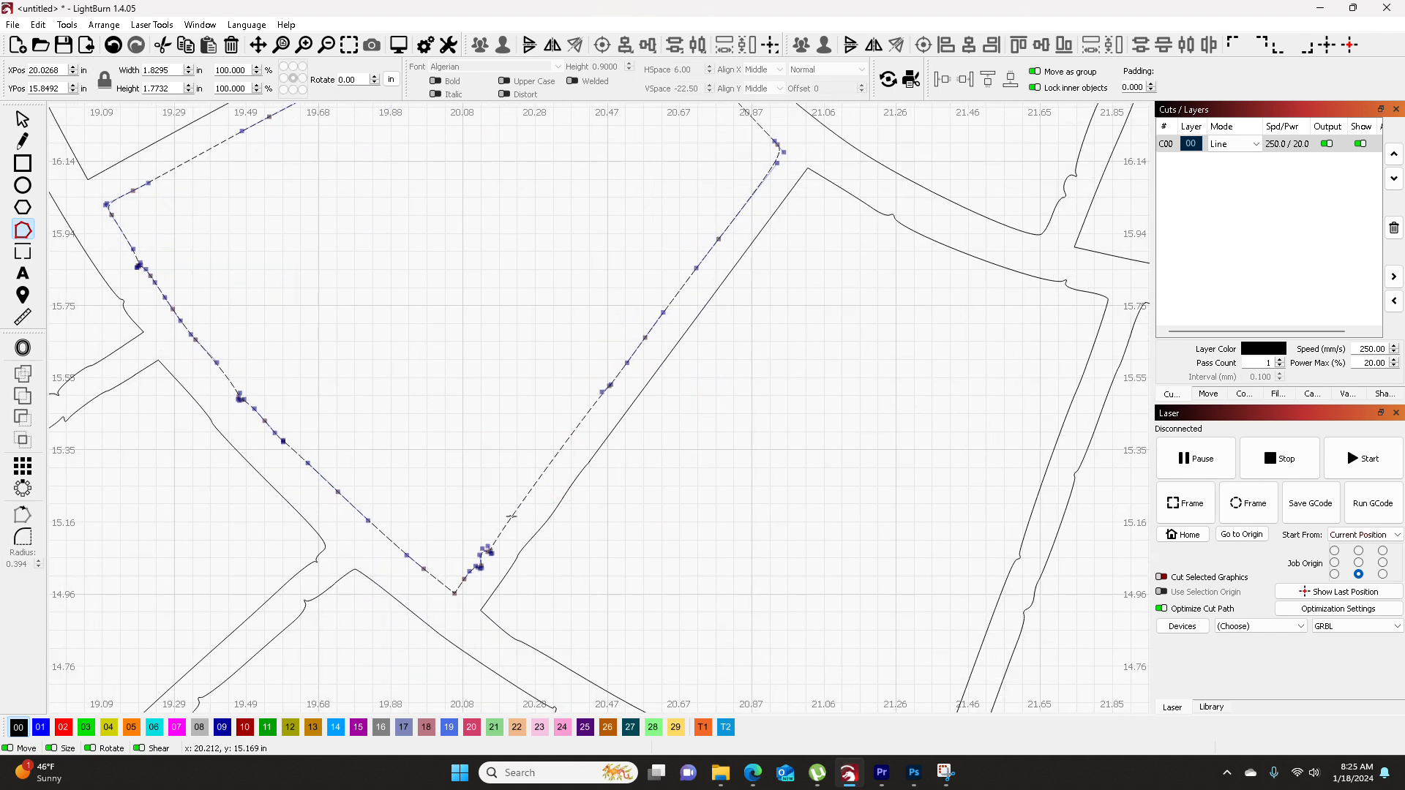
pyautogui.moveTo(459, 521); pyautogui.dragTo(509, 414)
pyautogui.press('Delete')
# - Import the EMU design from the Stadiums folder and move it to the empty area left of the seating outline
pyautogui.scroll(-2, 510, 549)
pyautogui.scroll(-2, 500, 544)
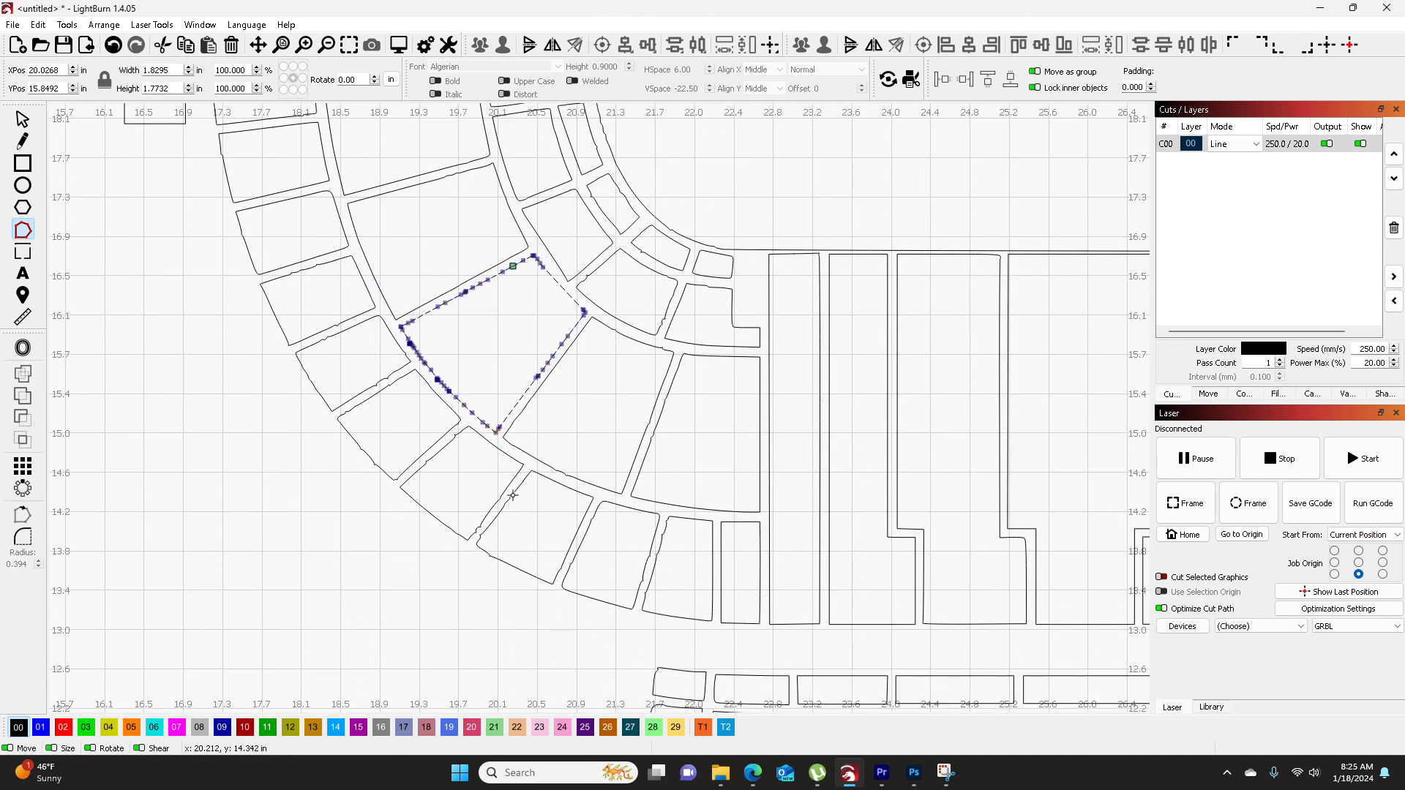
pyautogui.click(633, 30)
pyautogui.scroll(-4, 910, 483)
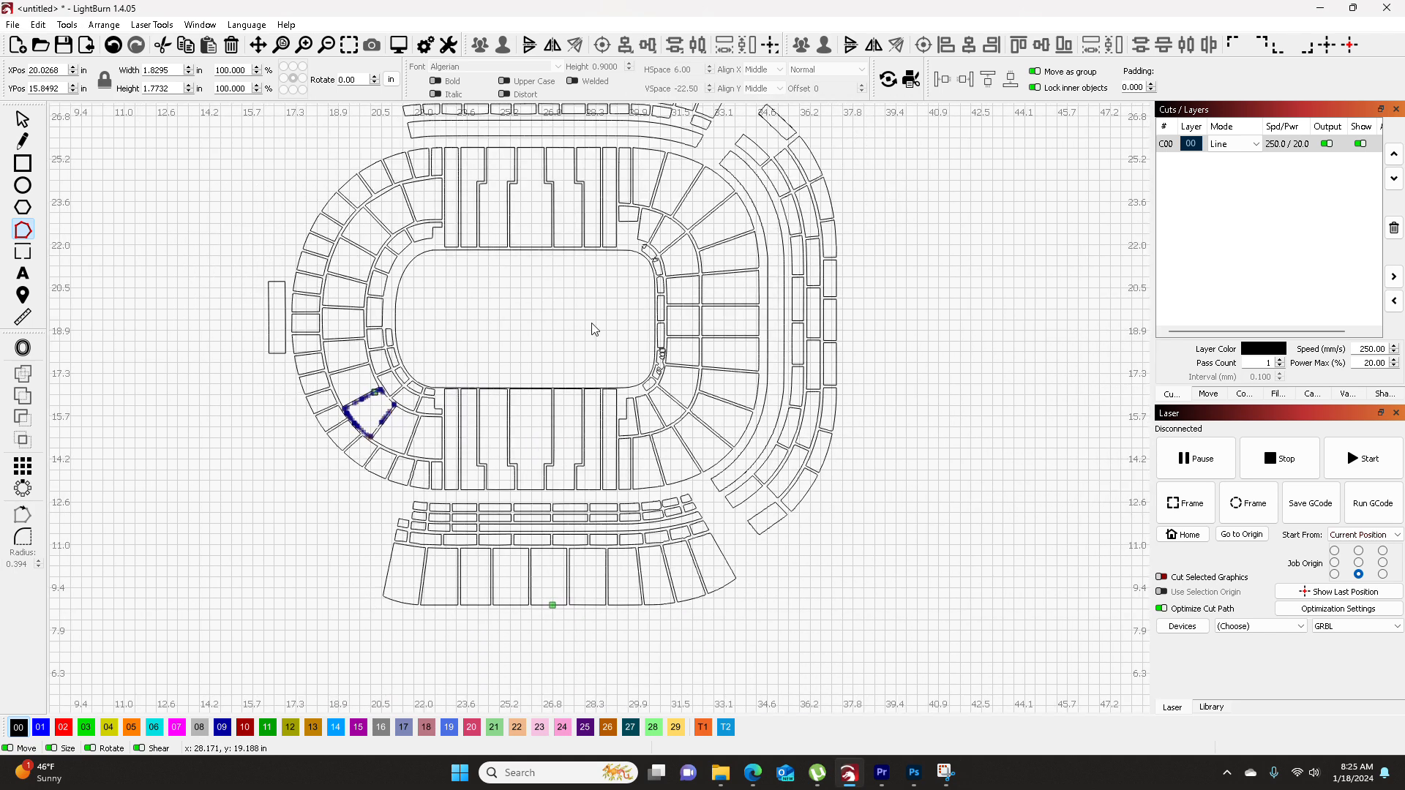
pyautogui.moveTo(594, 330); pyautogui.dragTo(645, 431)
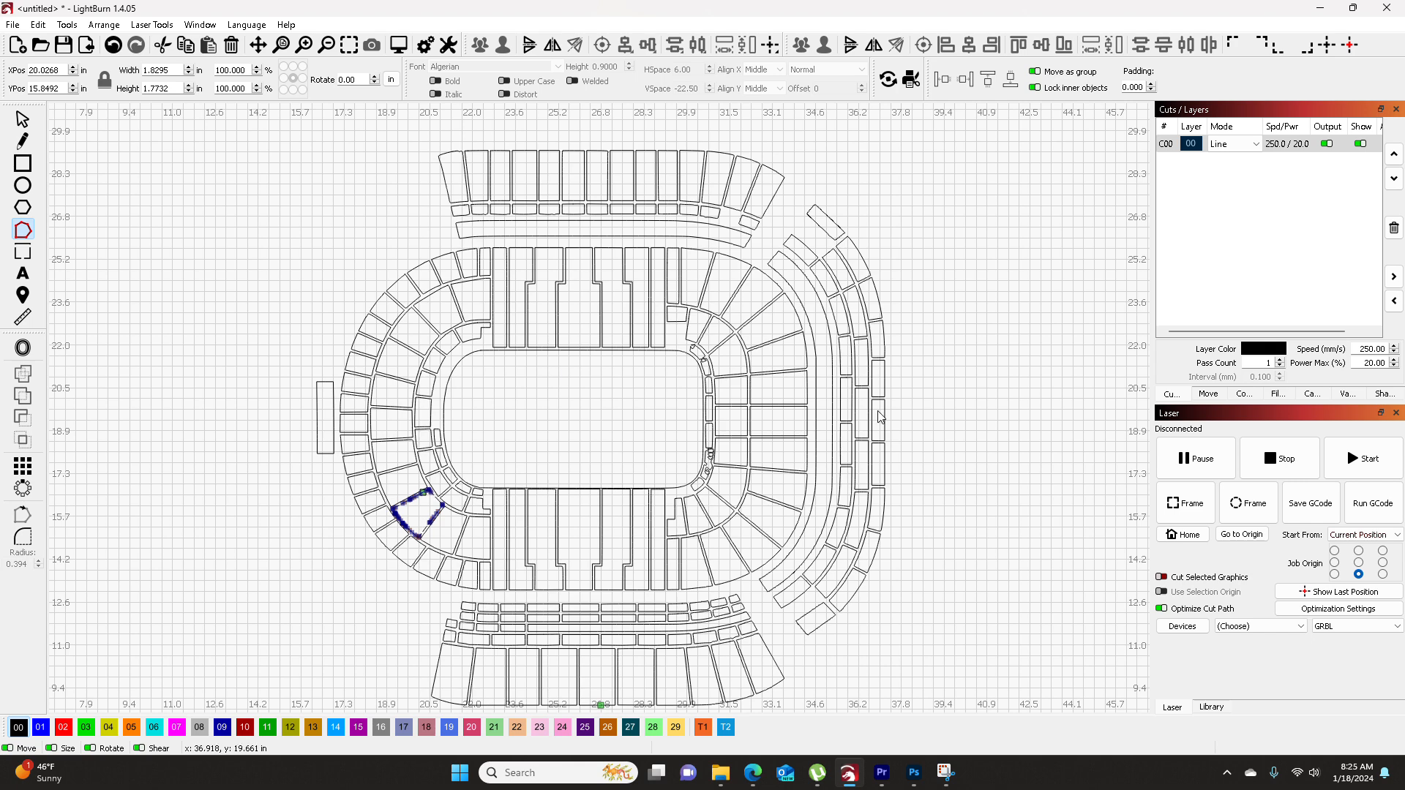
pyautogui.scroll(-2, 825, 387)
pyautogui.click(22, 119)
pyautogui.moveTo(1032, 498); pyautogui.dragTo(864, 511)
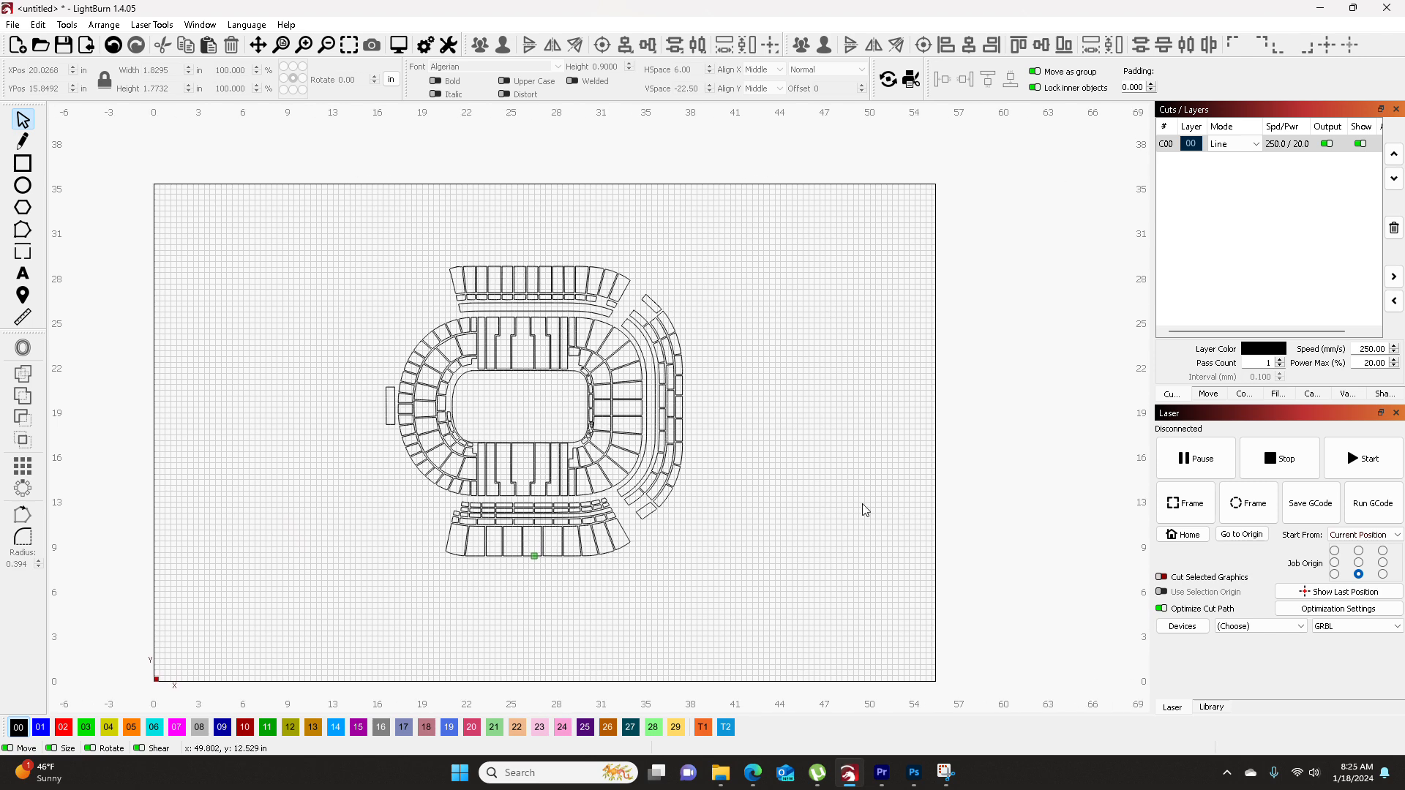
pyautogui.moveTo(803, 342); pyautogui.dragTo(904, 298)
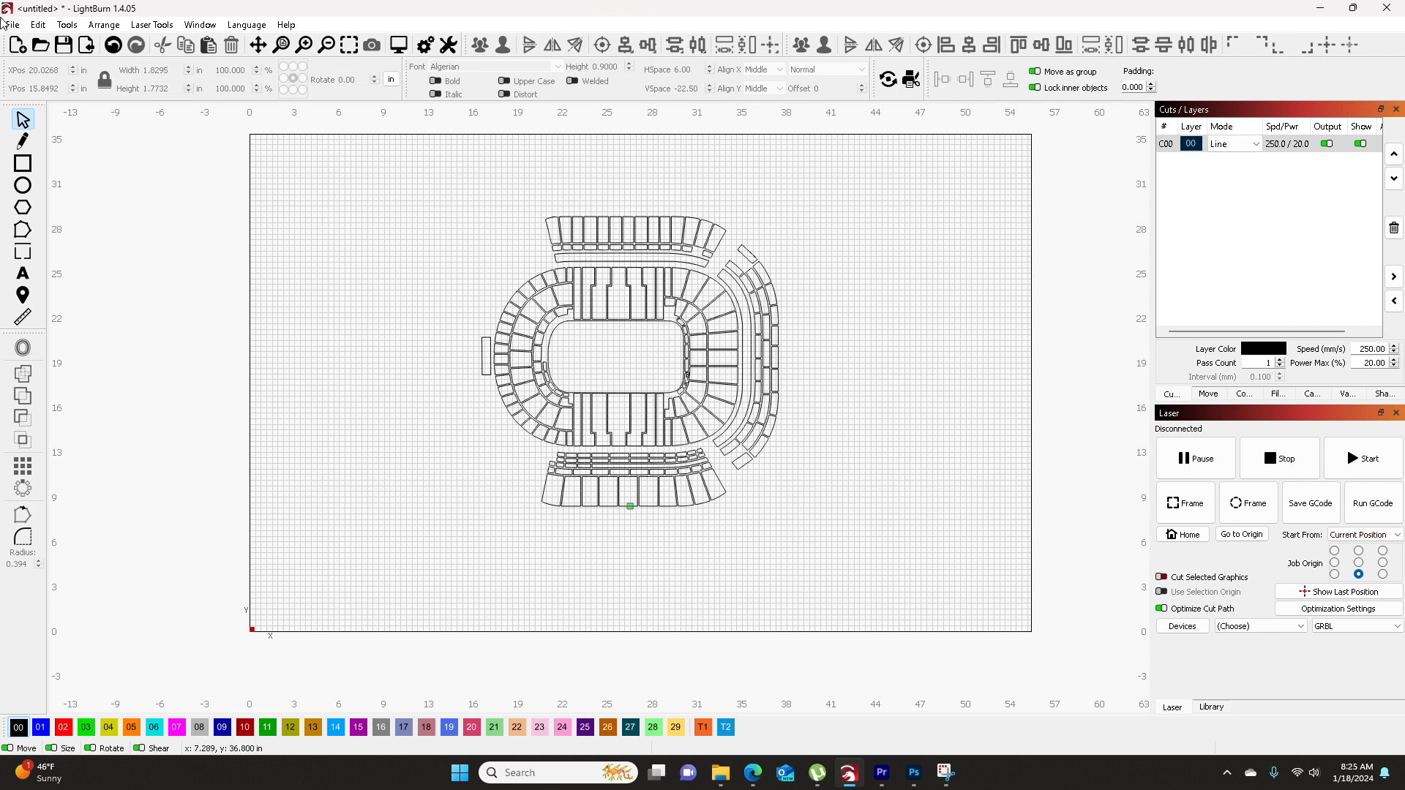
pyautogui.click(87, 44)
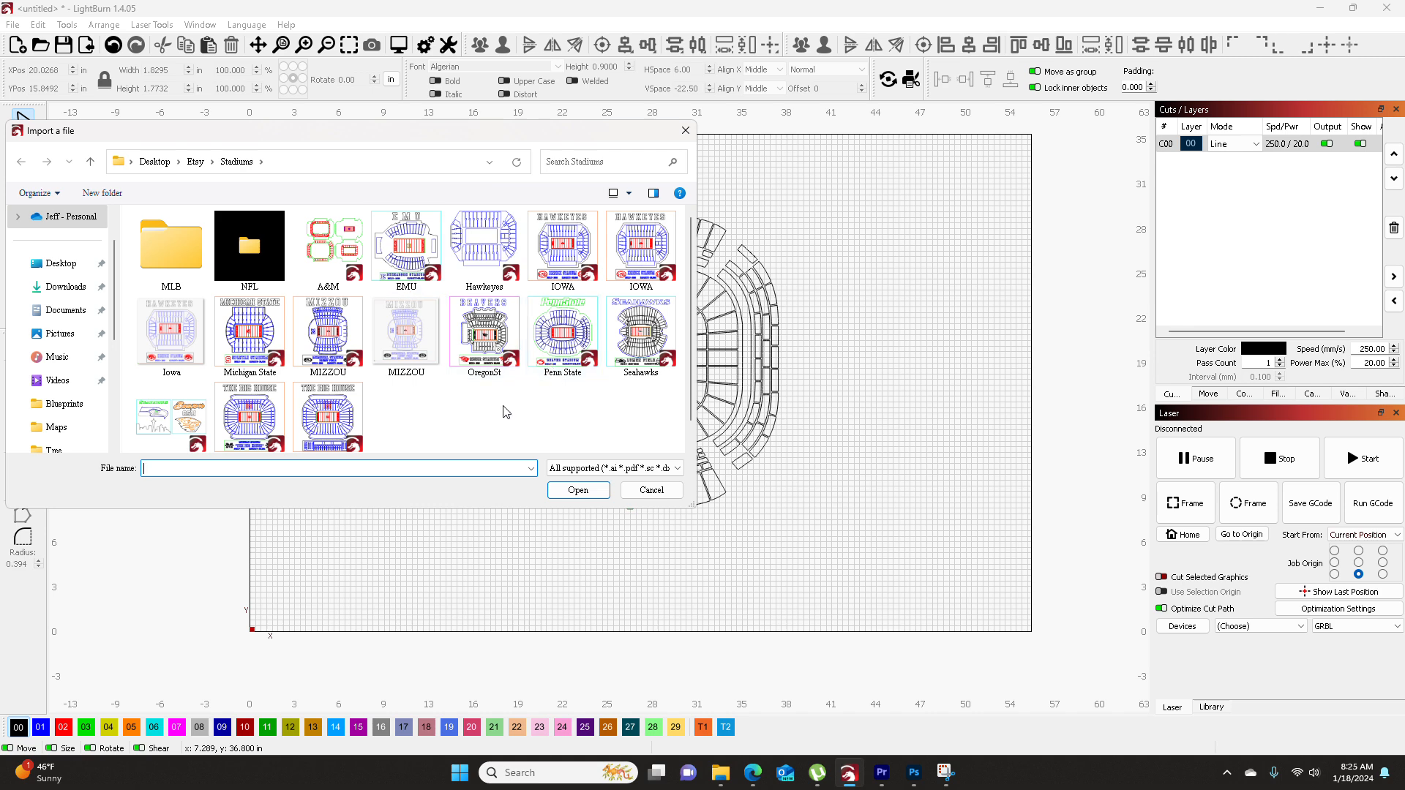
pyautogui.doubleClick(413, 253)
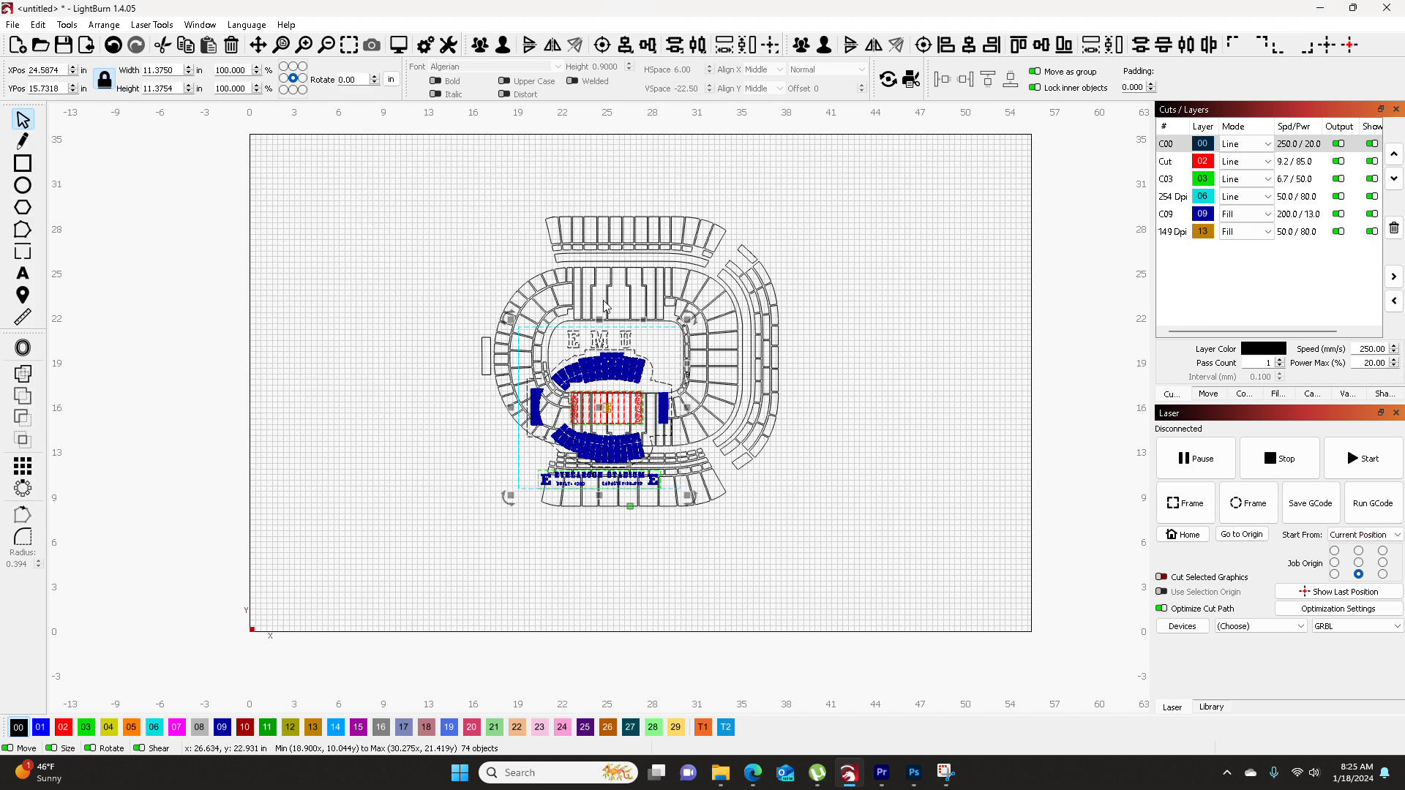
pyautogui.moveTo(572, 417); pyautogui.dragTo(315, 393)
pyautogui.scroll(5, 363, 384)
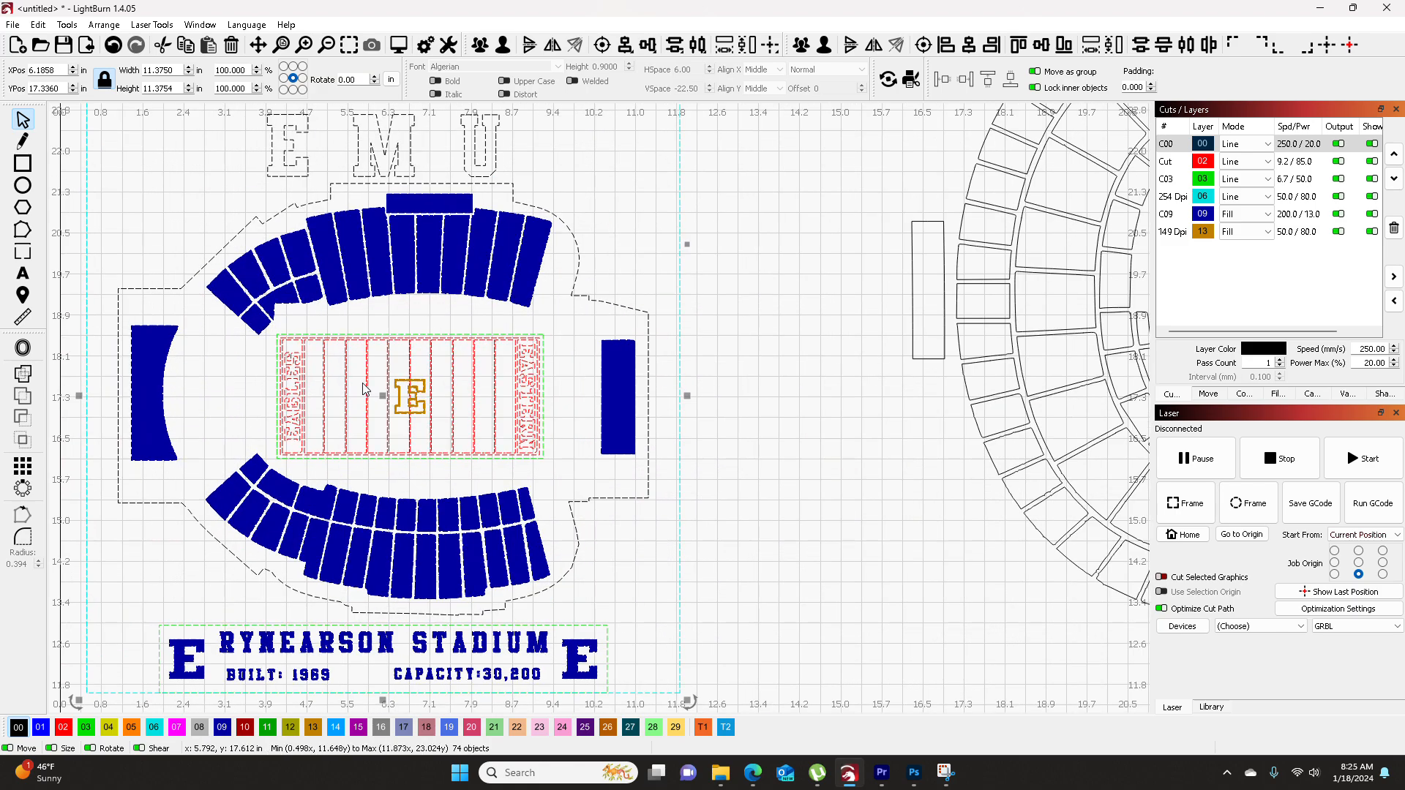
# - Copy the football field with its markings from the EMU design and delete the imported design
pyautogui.click(478, 318)
pyautogui.moveTo(556, 333); pyautogui.dragTo(278, 464)
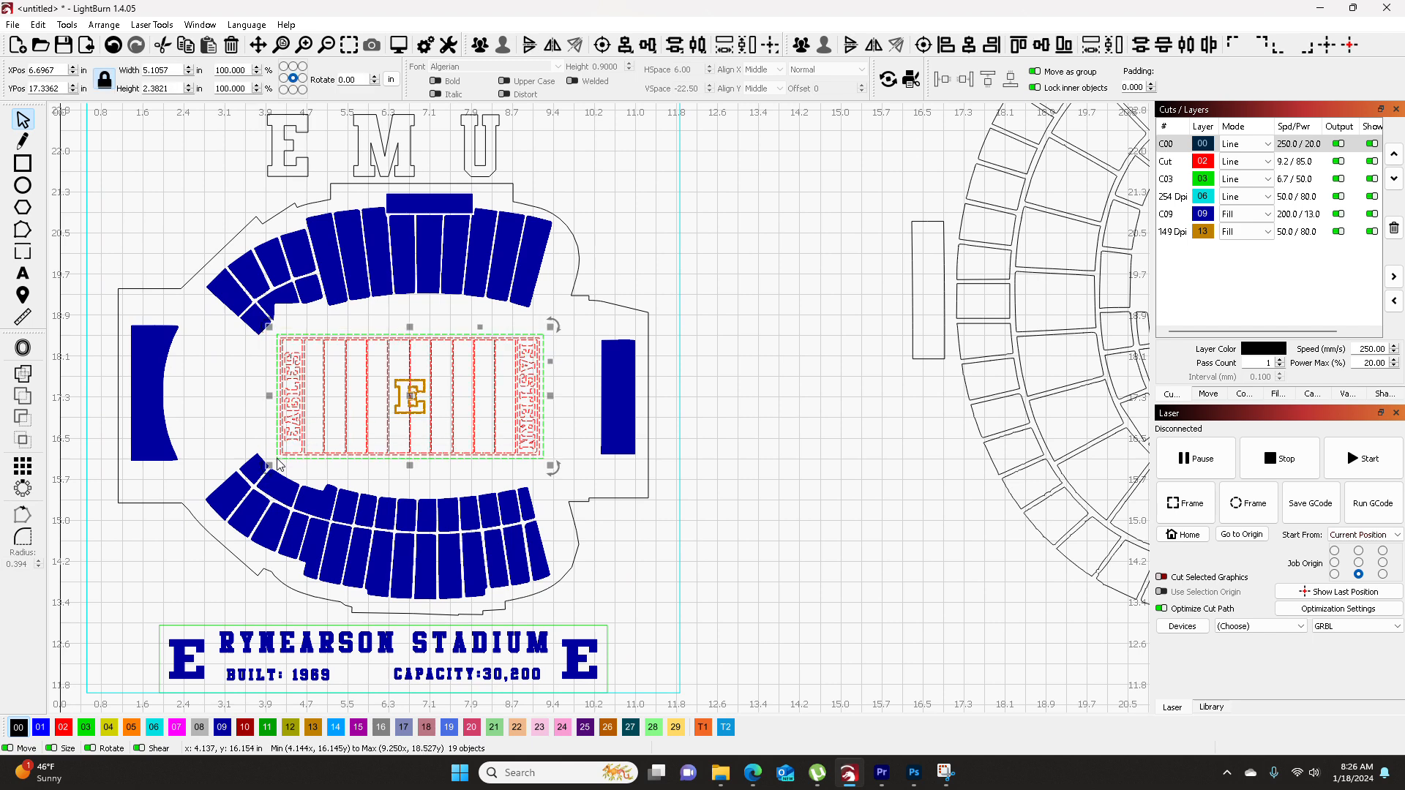
pyautogui.rightClick(310, 410)
pyautogui.click(343, 434)
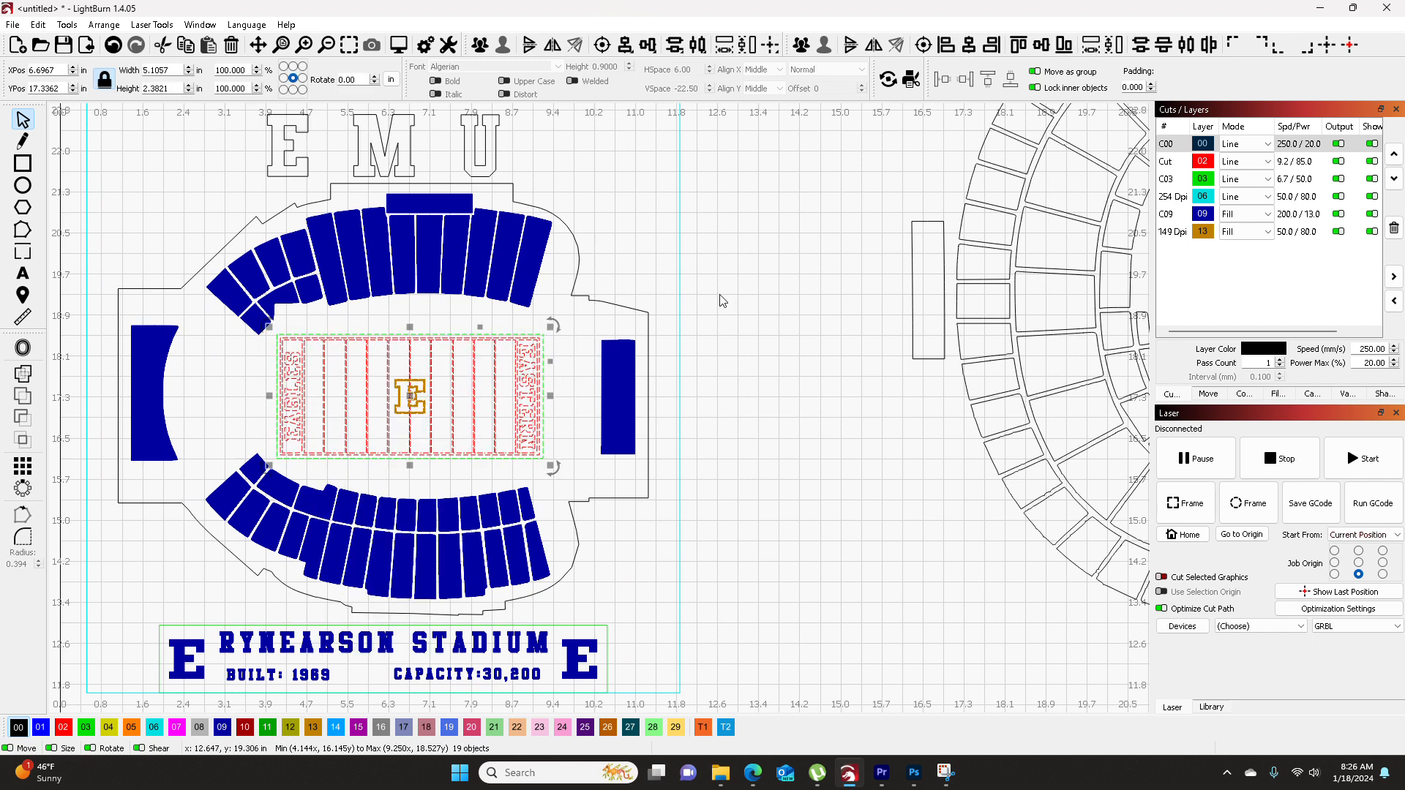
pyautogui.scroll(-5, 724, 298)
pyautogui.moveTo(748, 185); pyautogui.dragTo(428, 516)
pyautogui.press('Delete')
# - Paste the football field and move it into the open area at the centre of the seating outline
pyautogui.hotkey('ctrl', 'v')
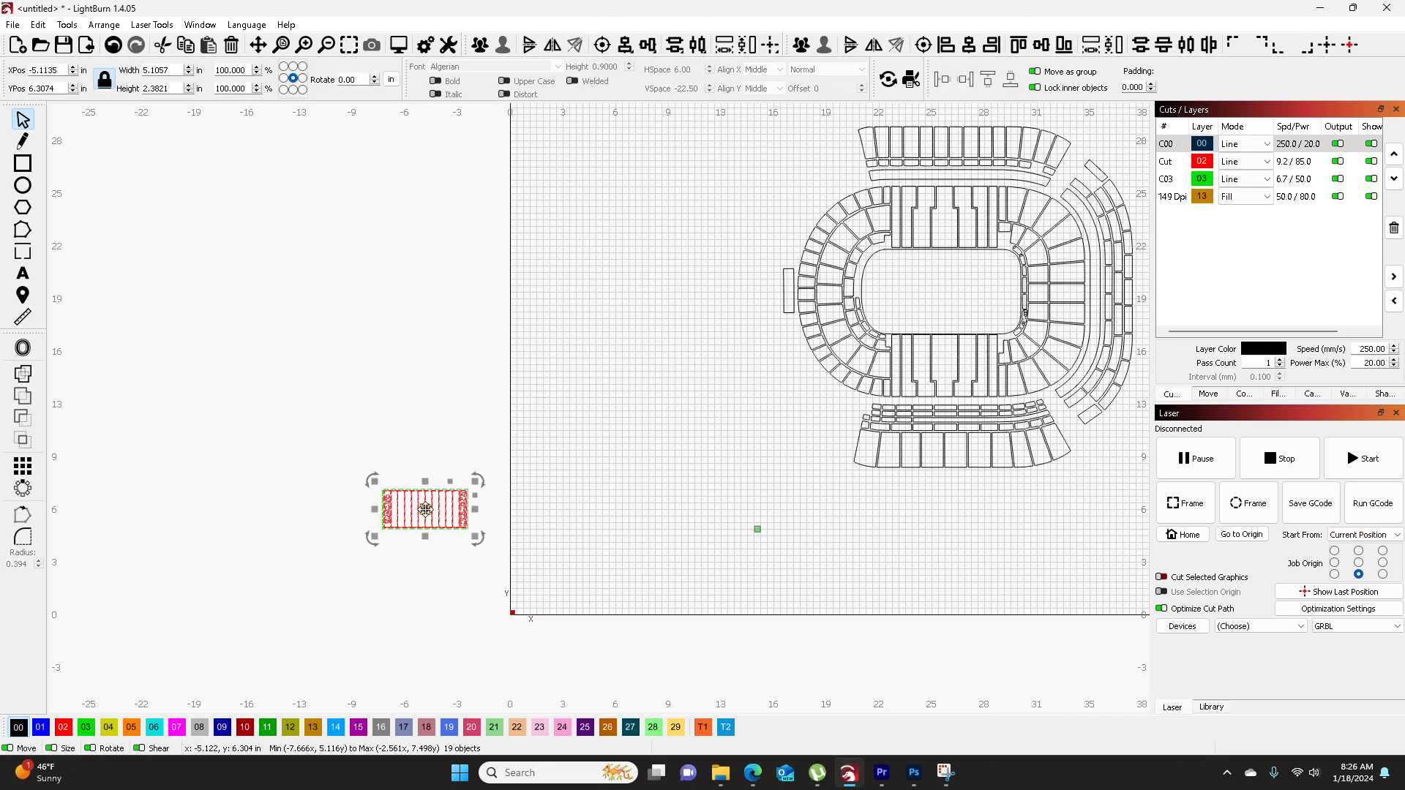
pyautogui.moveTo(428, 516); pyautogui.dragTo(944, 304)
pyautogui.moveTo(984, 370); pyautogui.dragTo(775, 443)
# - Enlarge the football field proportionally to about 8.28 by 3.86 in and reposition it inside the central opening
pyautogui.scroll(4, 773, 373)
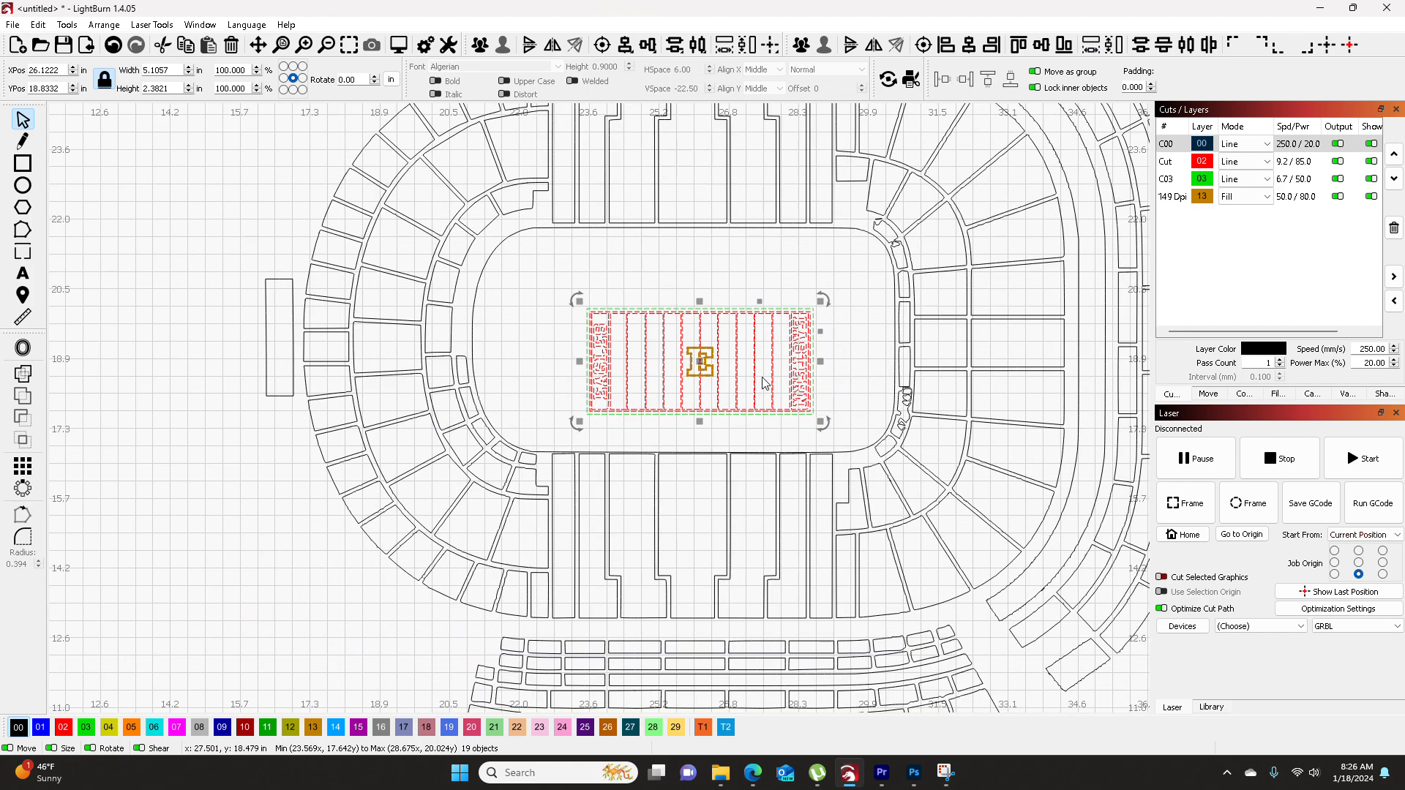
pyautogui.scroll(3, 721, 379)
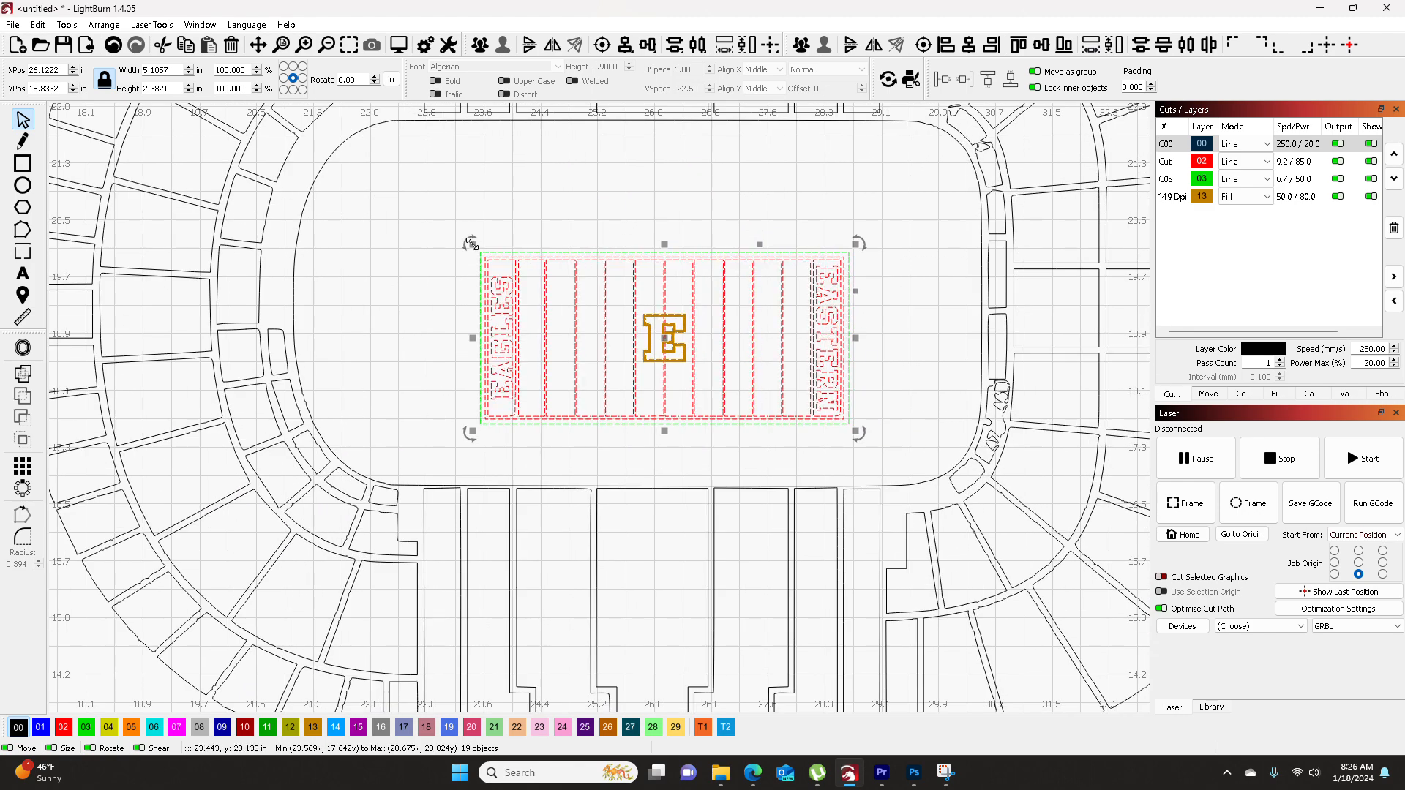
pyautogui.click(431, 238)
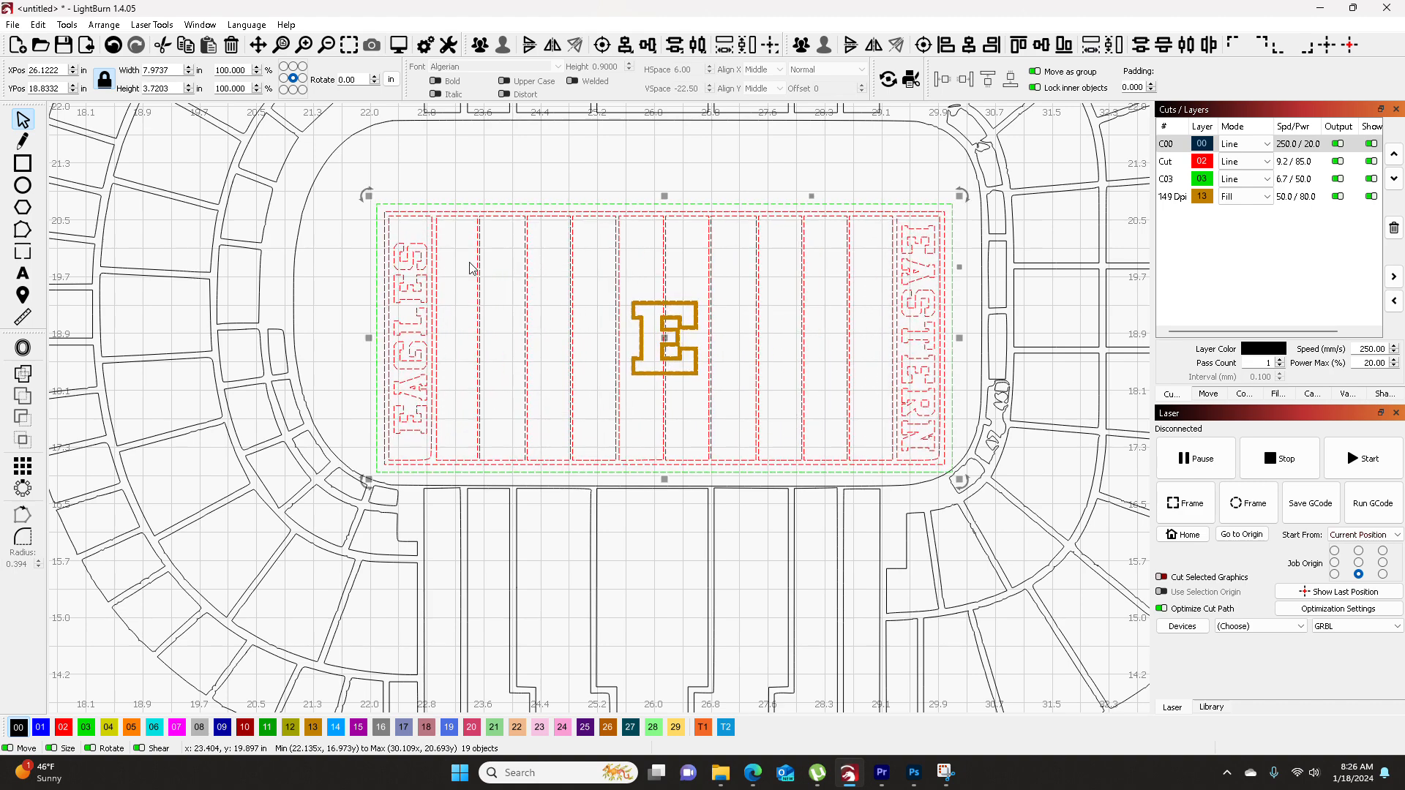
pyautogui.moveTo(667, 341); pyautogui.dragTo(644, 303)
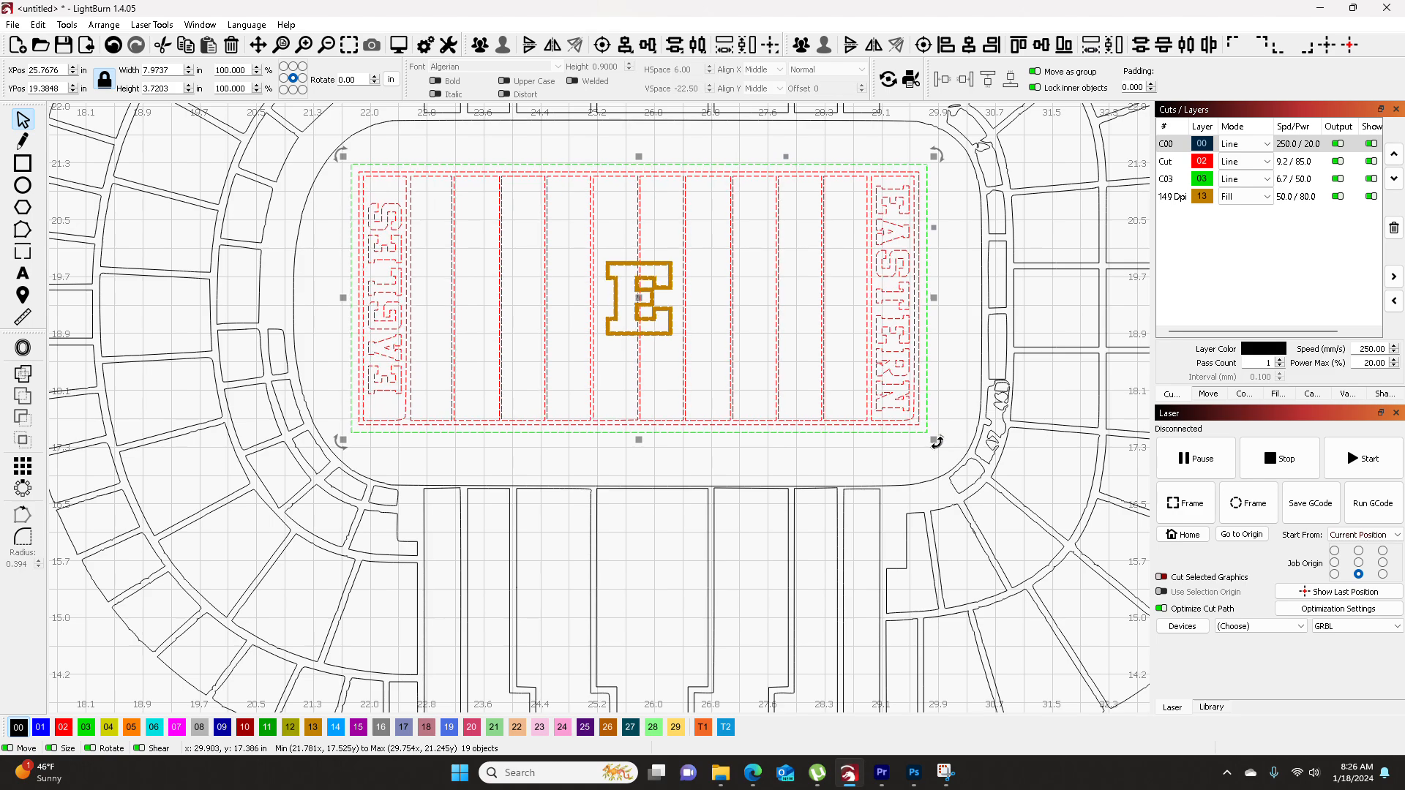
pyautogui.moveTo(939, 454); pyautogui.dragTo(930, 446)
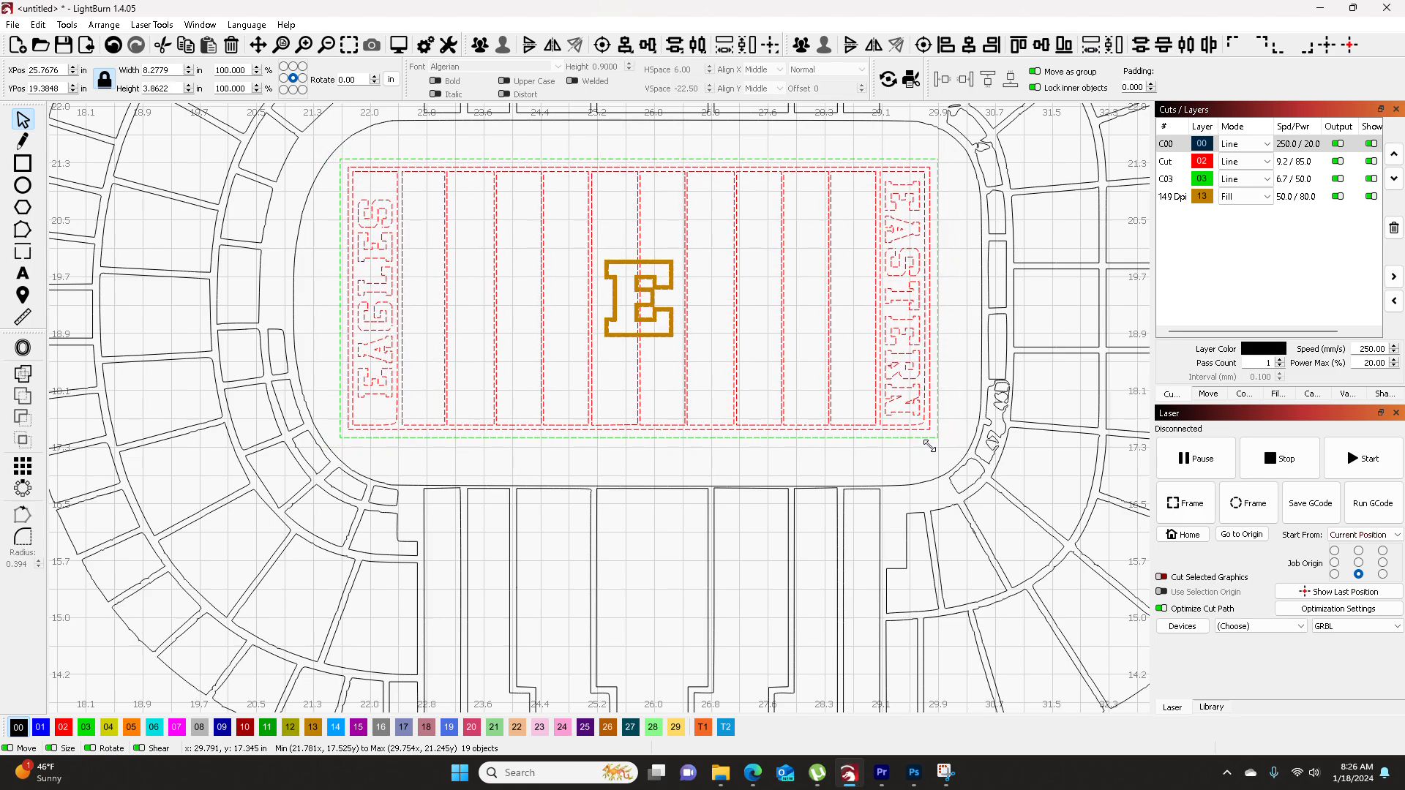
# - Nudge the football field slightly down and to the right to centre it in the stadium opening
pyautogui.press('Down')
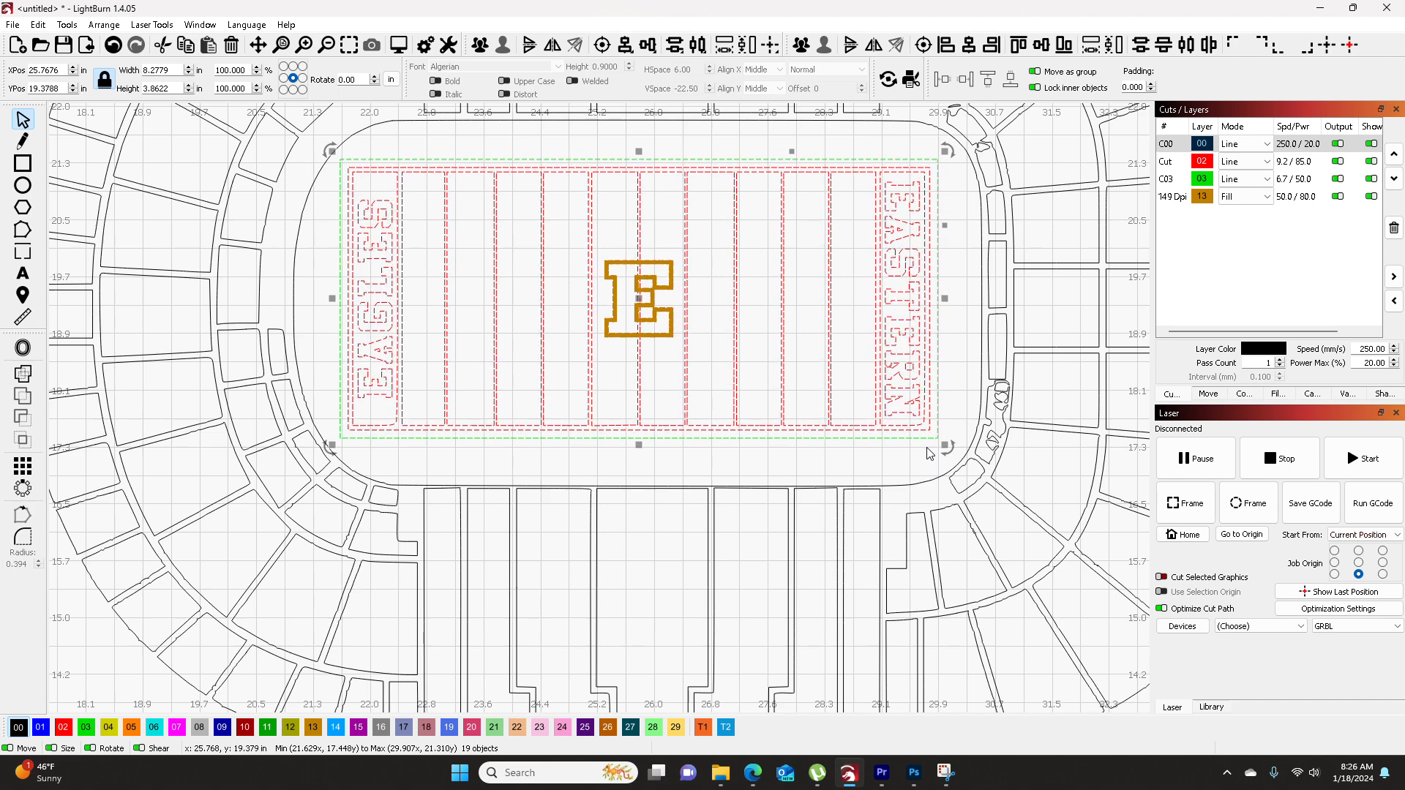
pyautogui.press('Down')
pyautogui.press('Down')
pyautogui.press('Right')
pyautogui.press('Right')
pyautogui.press('Right')
pyautogui.press('Right')
pyautogui.press('Right')
pyautogui.press('Right')
pyautogui.press('Right')
pyautogui.press('Right')
pyautogui.press('Right')
pyautogui.press('Right')
pyautogui.press('Right')
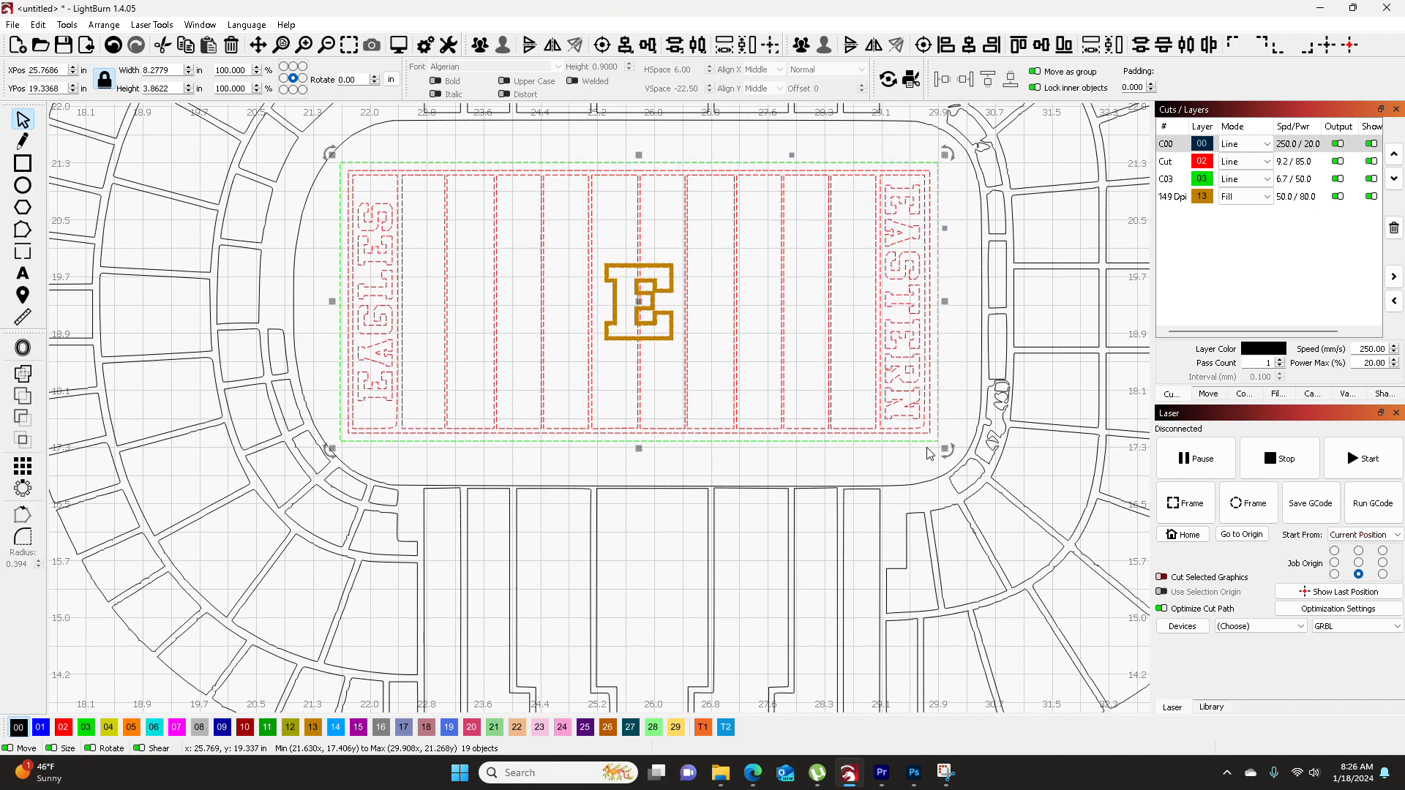
pyautogui.press('Right')
pyautogui.press('Right')
pyautogui.press('Right')
pyautogui.press('Right')
pyautogui.press('Right')
pyautogui.press('Right')
pyautogui.press('Right')
pyautogui.press('Right')
pyautogui.press('Right')
pyautogui.press('Right')
pyautogui.press('Right')
pyautogui.press('Right')
pyautogui.press('Right')
pyautogui.press('Right')
pyautogui.press('Right')
pyautogui.press('Right')
pyautogui.press('Right')
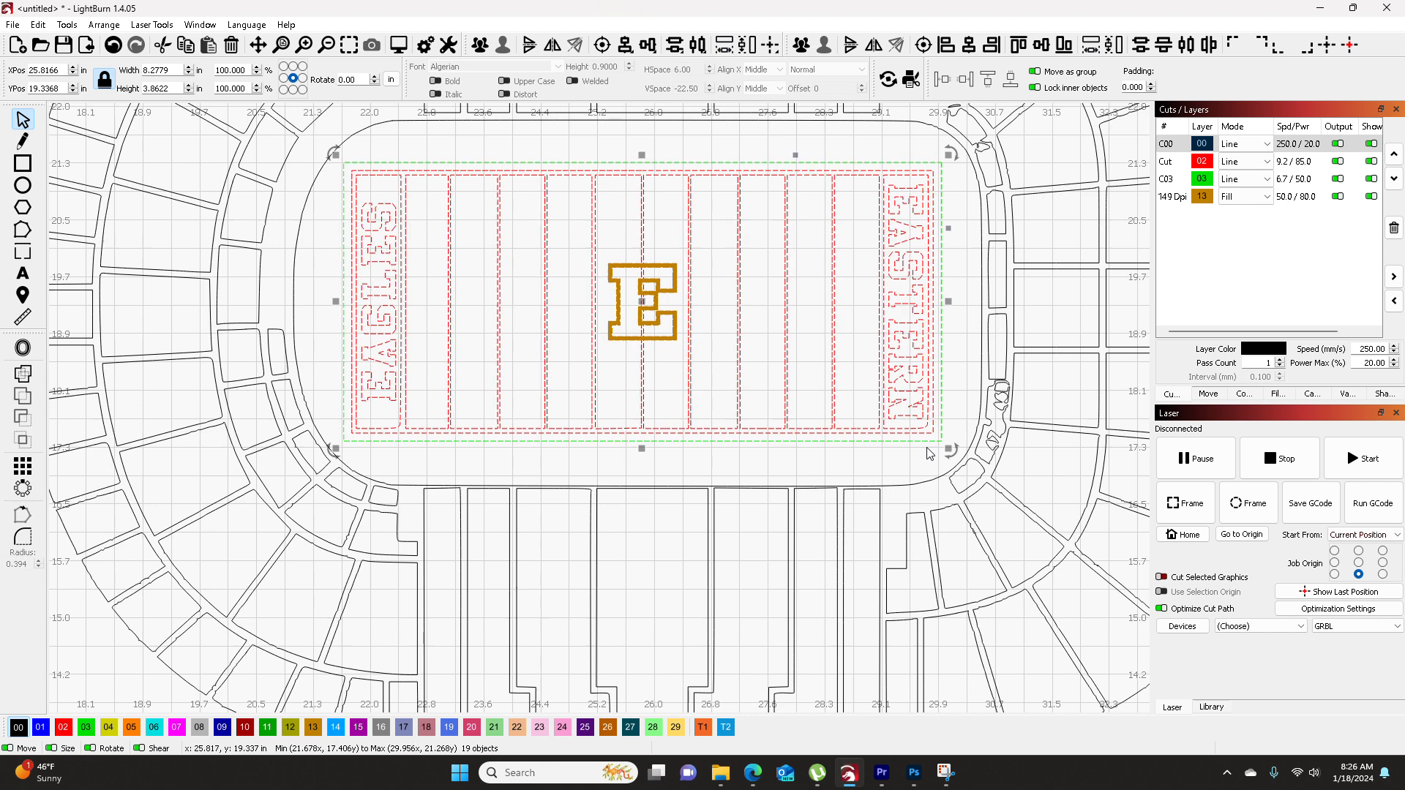
# - Delete the E logo and its outline from midfield
pyautogui.click(641, 281)
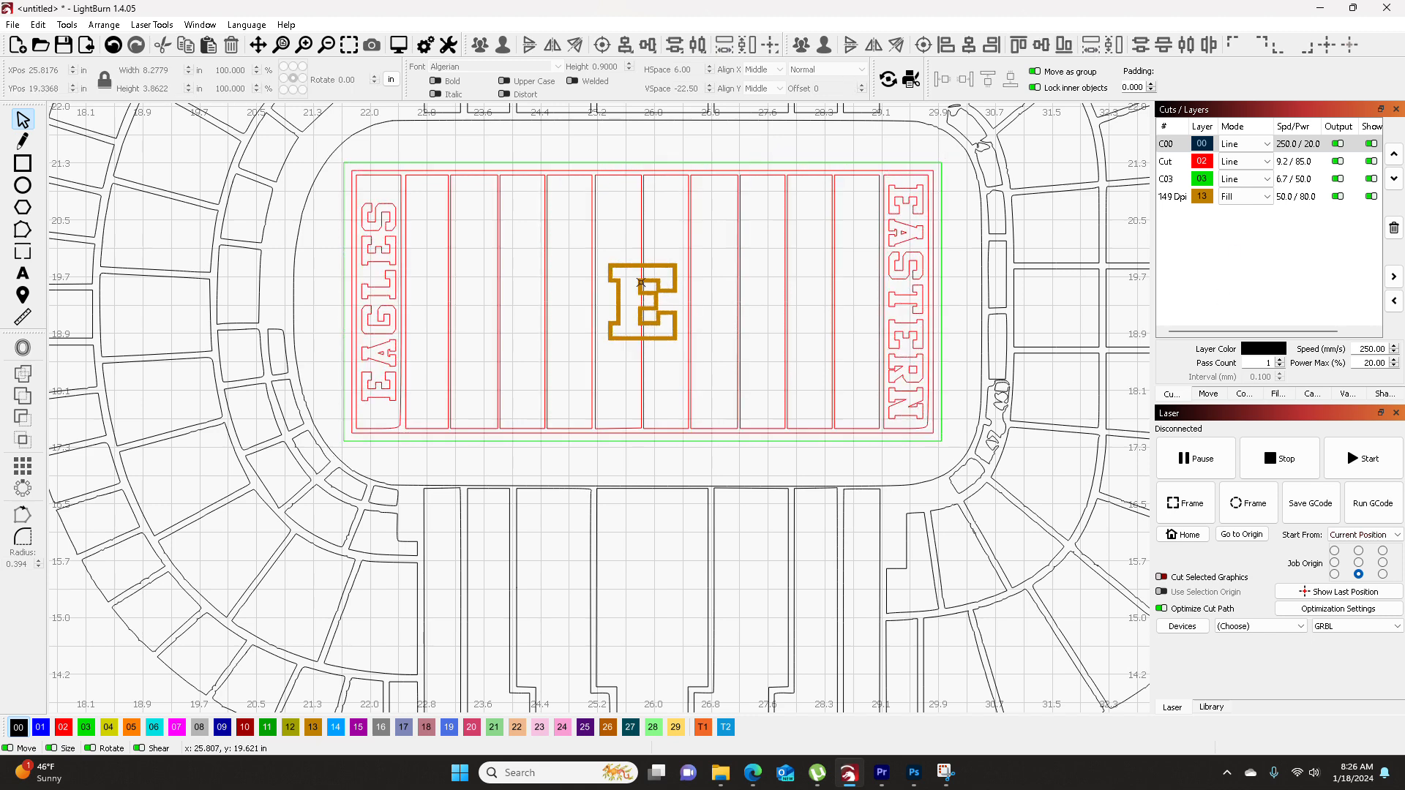
pyautogui.press('Delete')
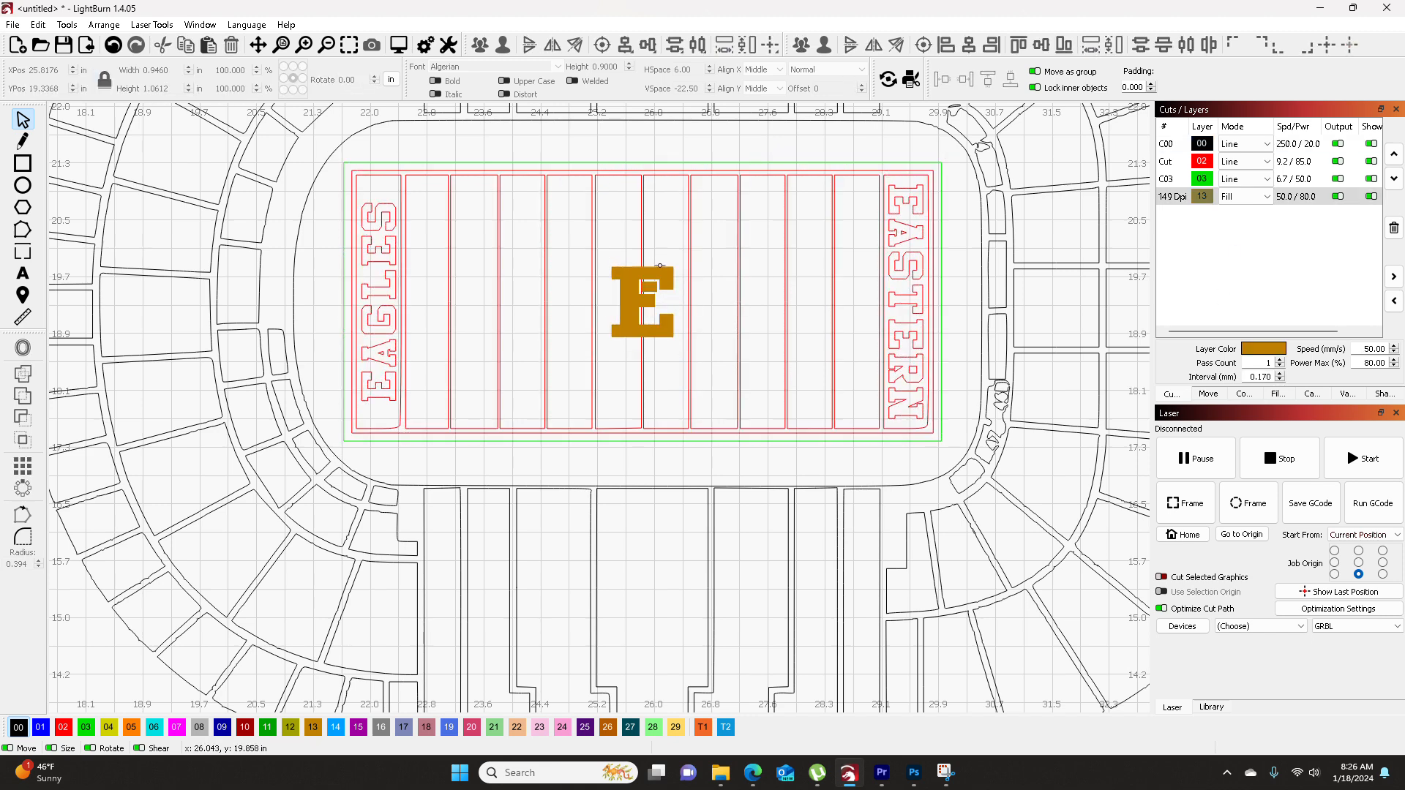
pyautogui.moveTo(681, 249); pyautogui.dragTo(654, 352)
pyautogui.press('Delete')
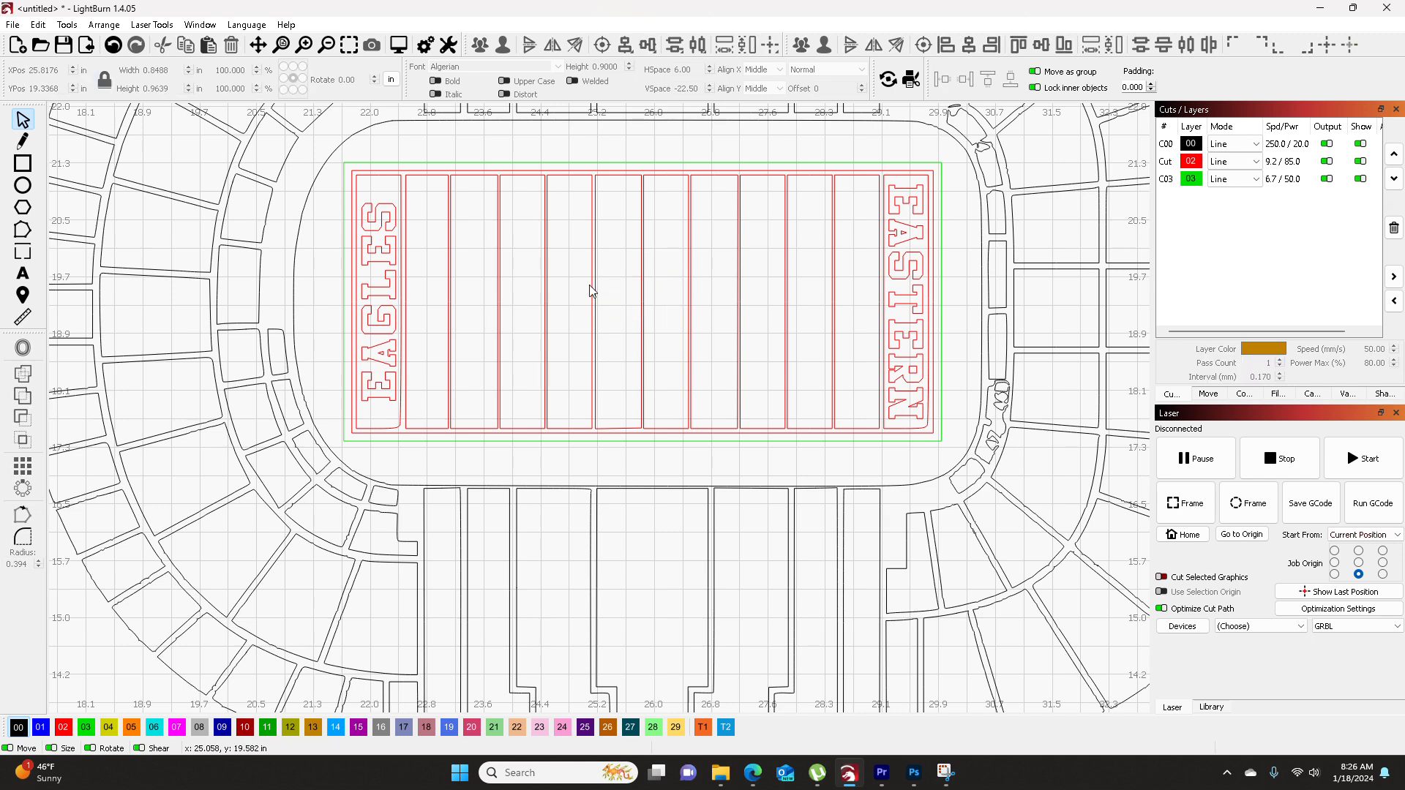
# - Delete the EAGLES and EASTERN lettering from the two end zones
pyautogui.click(366, 396)
pyautogui.press('Delete')
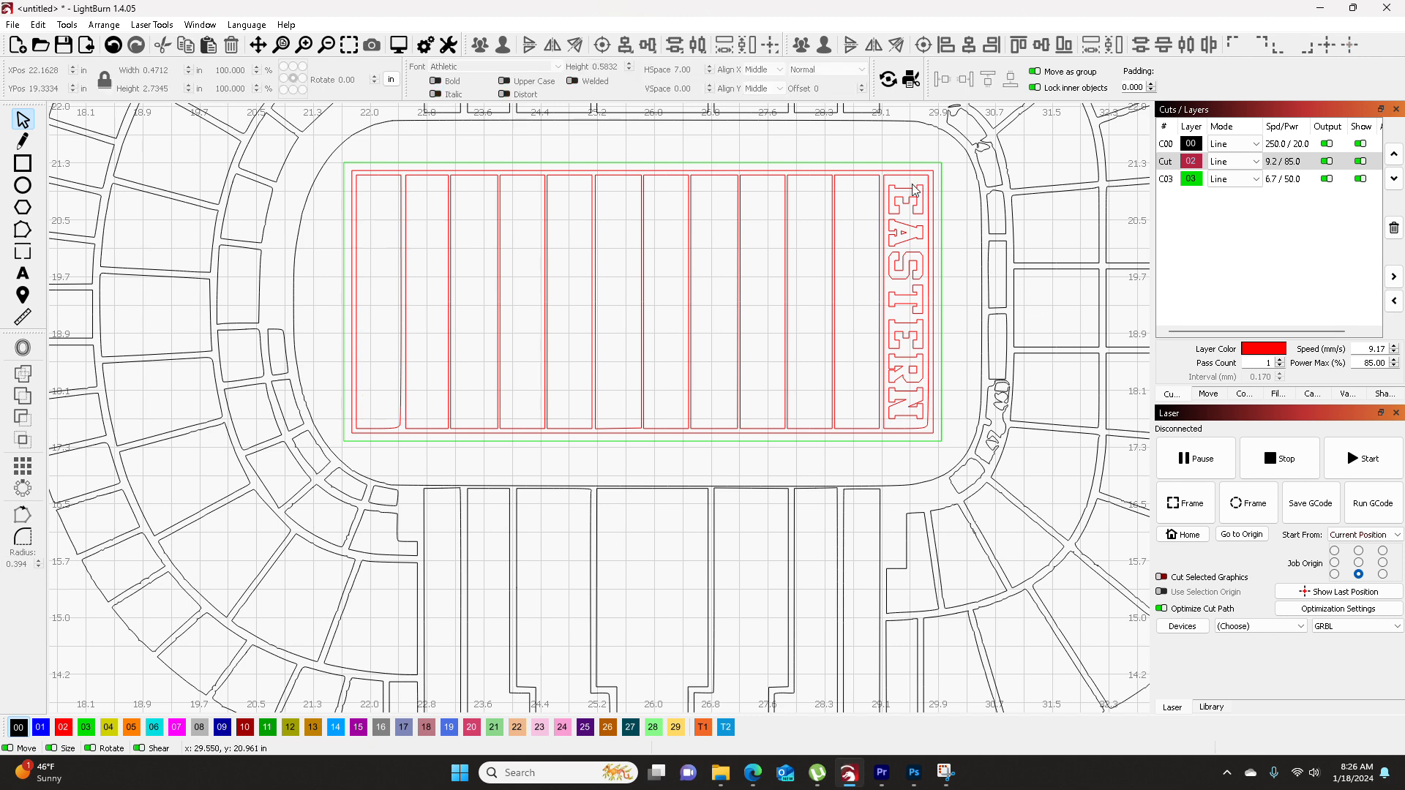
pyautogui.moveTo(914, 185); pyautogui.dragTo(905, 422)
pyautogui.press('Delete')
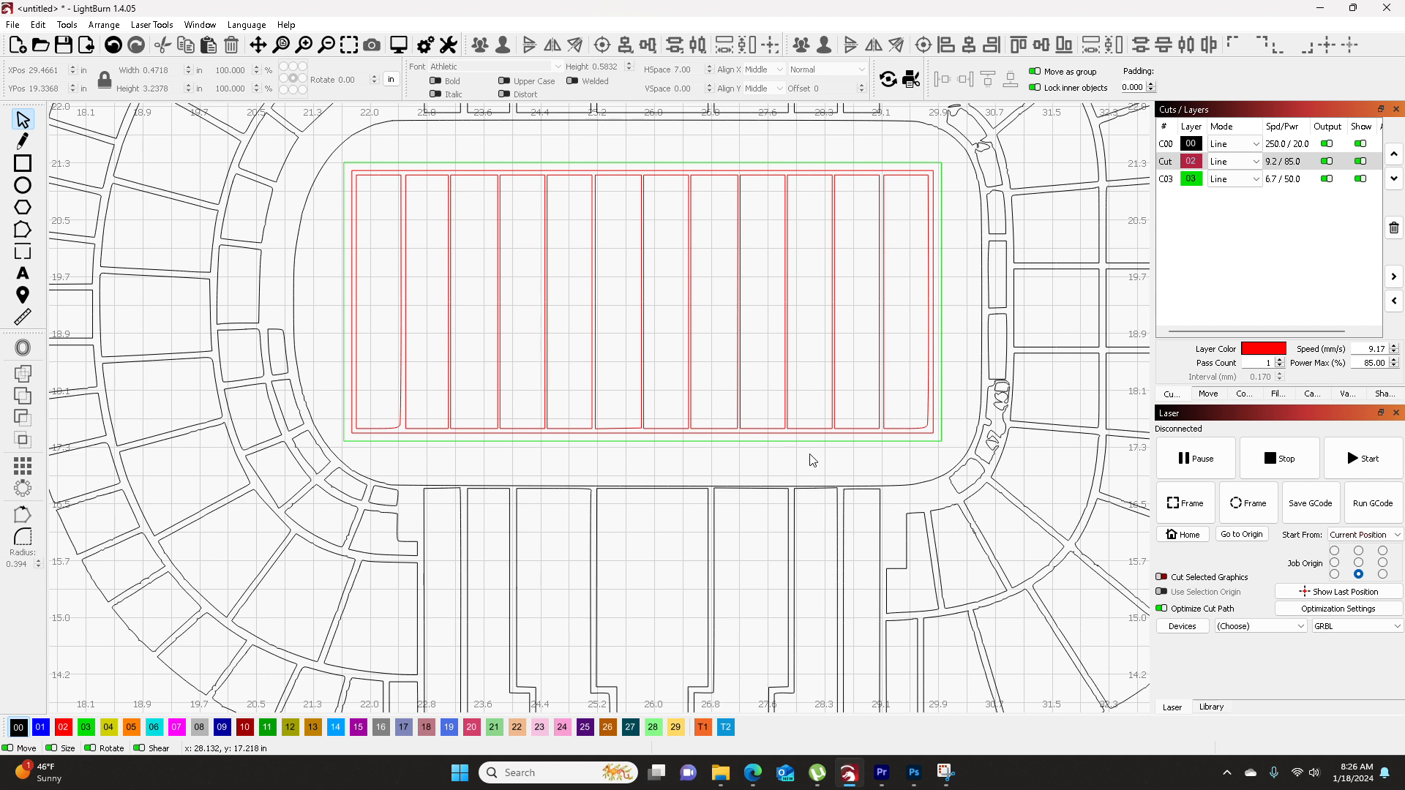
# - Switch to the Edge browser, search Google Images for "lsu stadium" and open the aerial photo from The Advocate
pyautogui.click(754, 780)
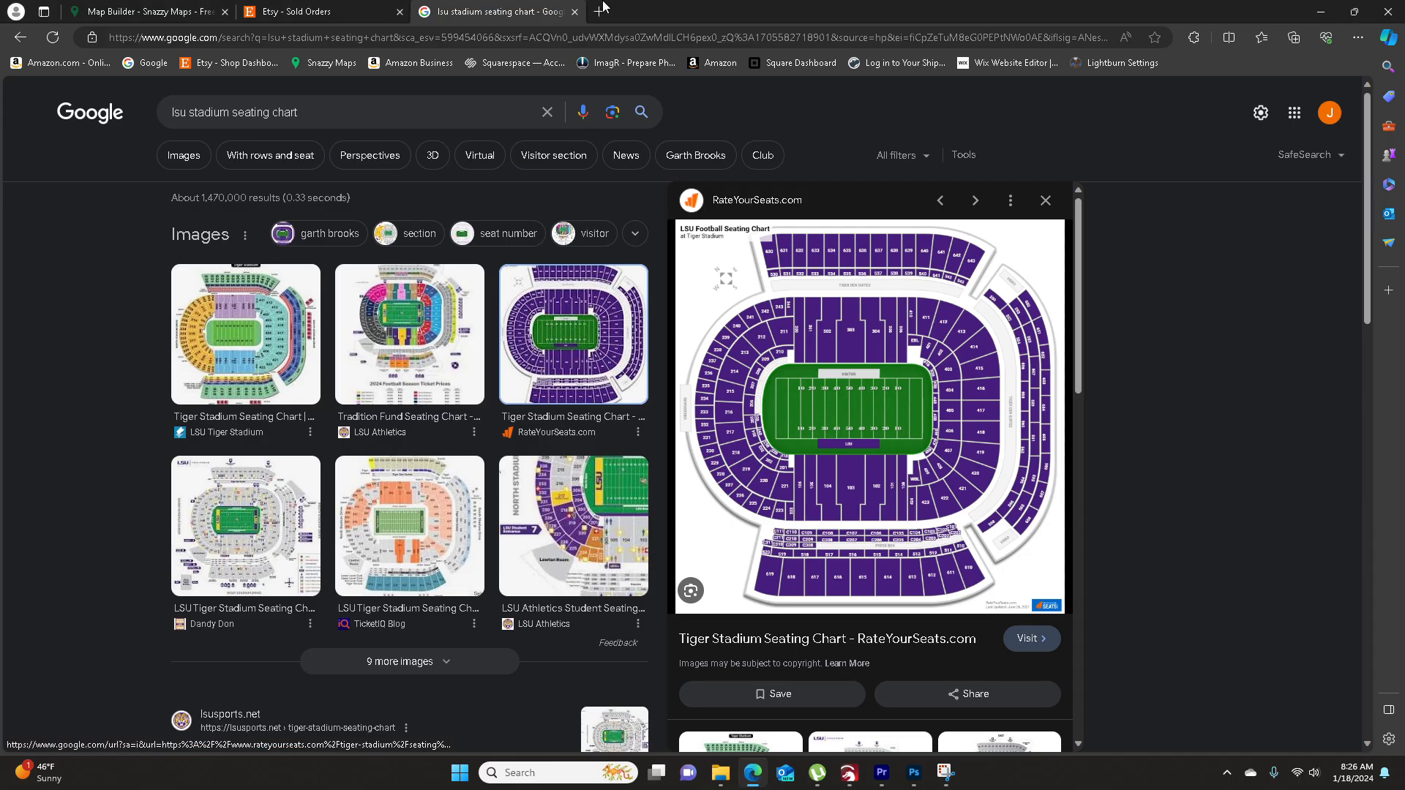
pyautogui.moveTo(311, 111); pyautogui.dragTo(249, 117)
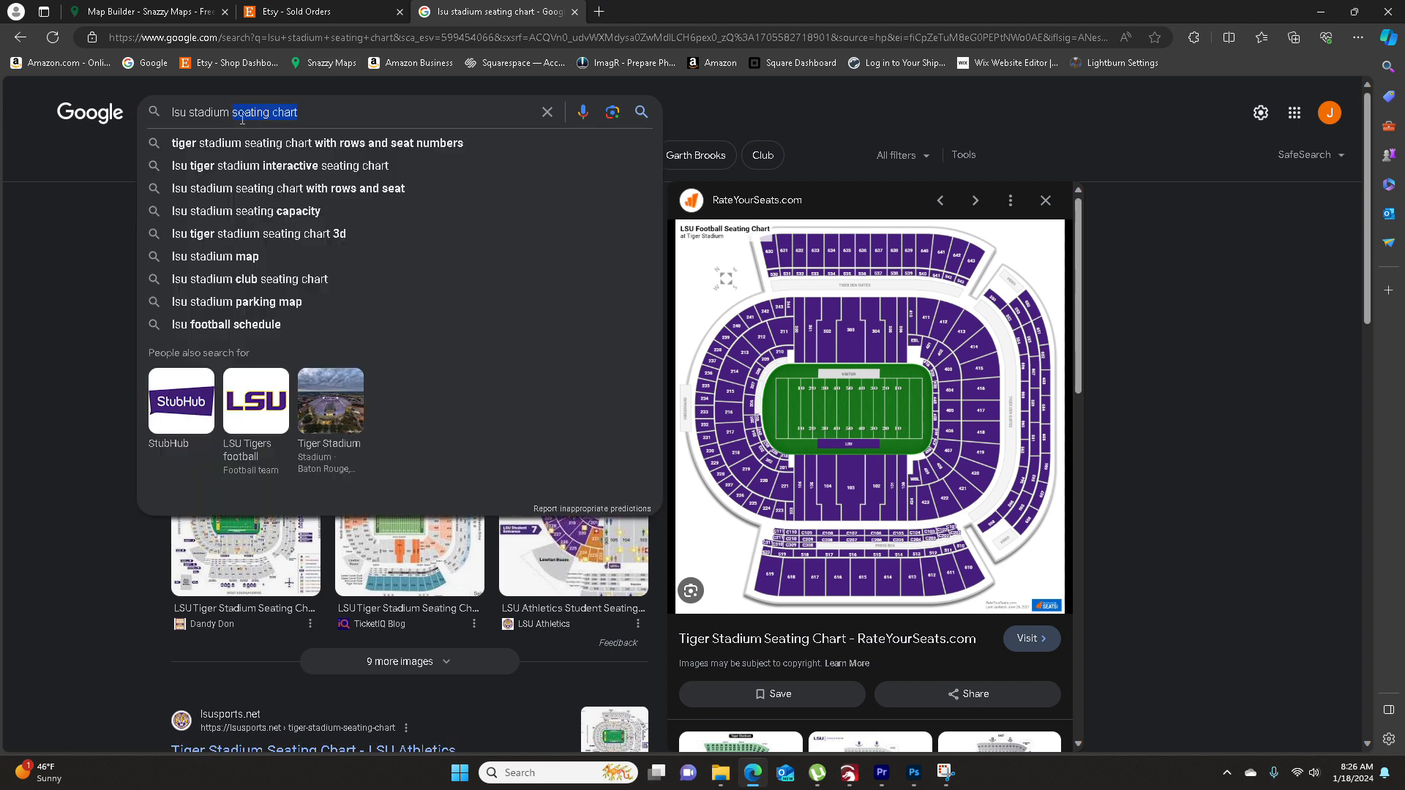
pyautogui.press('BackSpace')
pyautogui.press('Return')
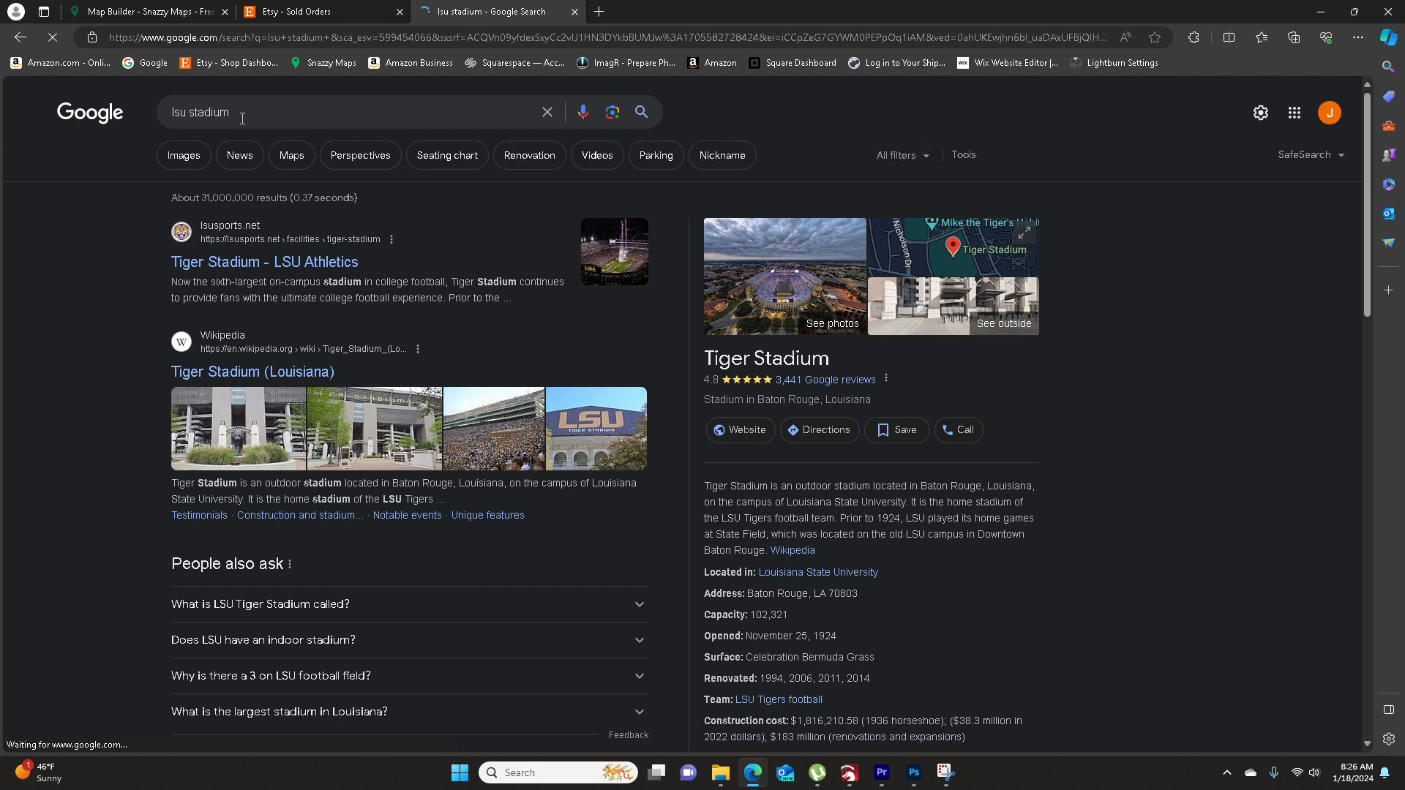
pyautogui.click(183, 155)
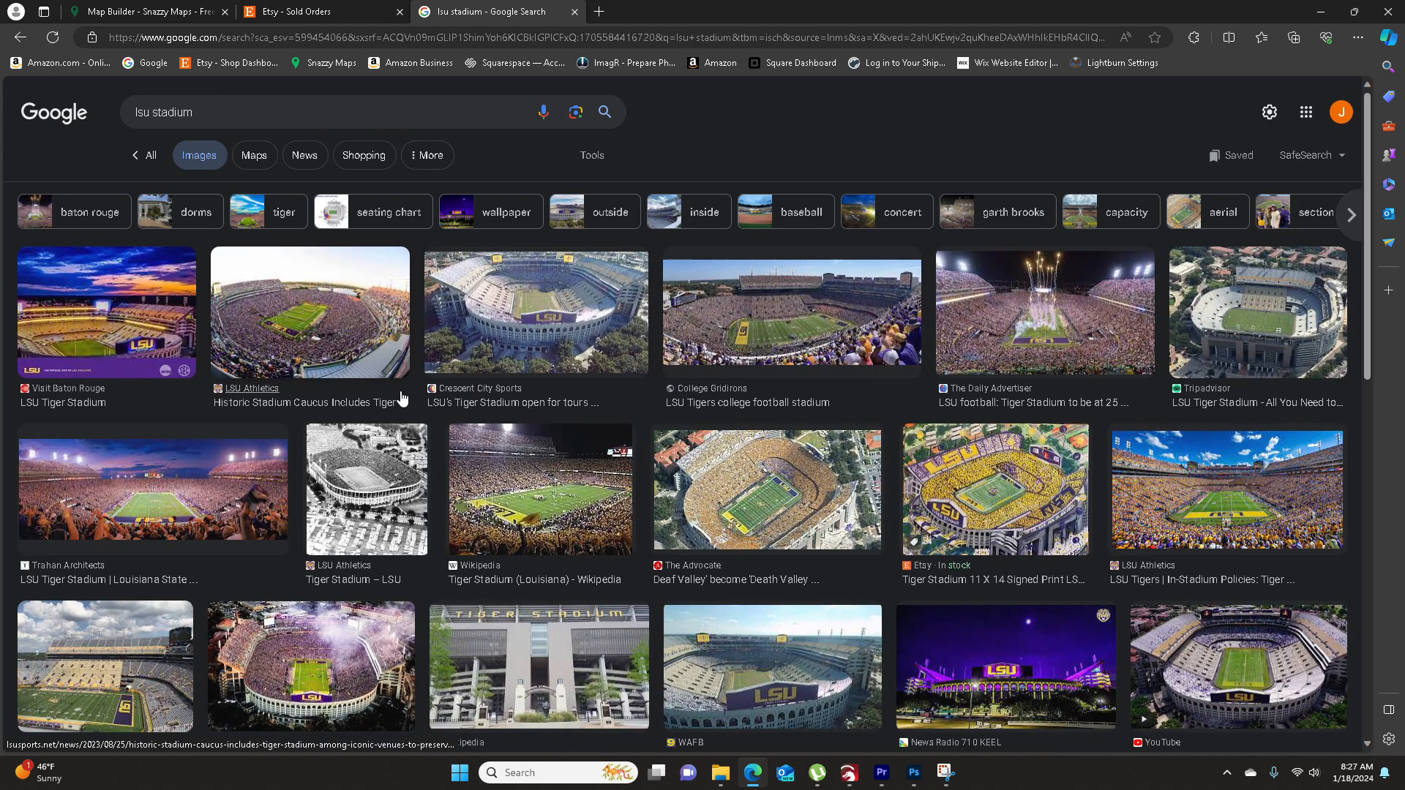
pyautogui.click(761, 511)
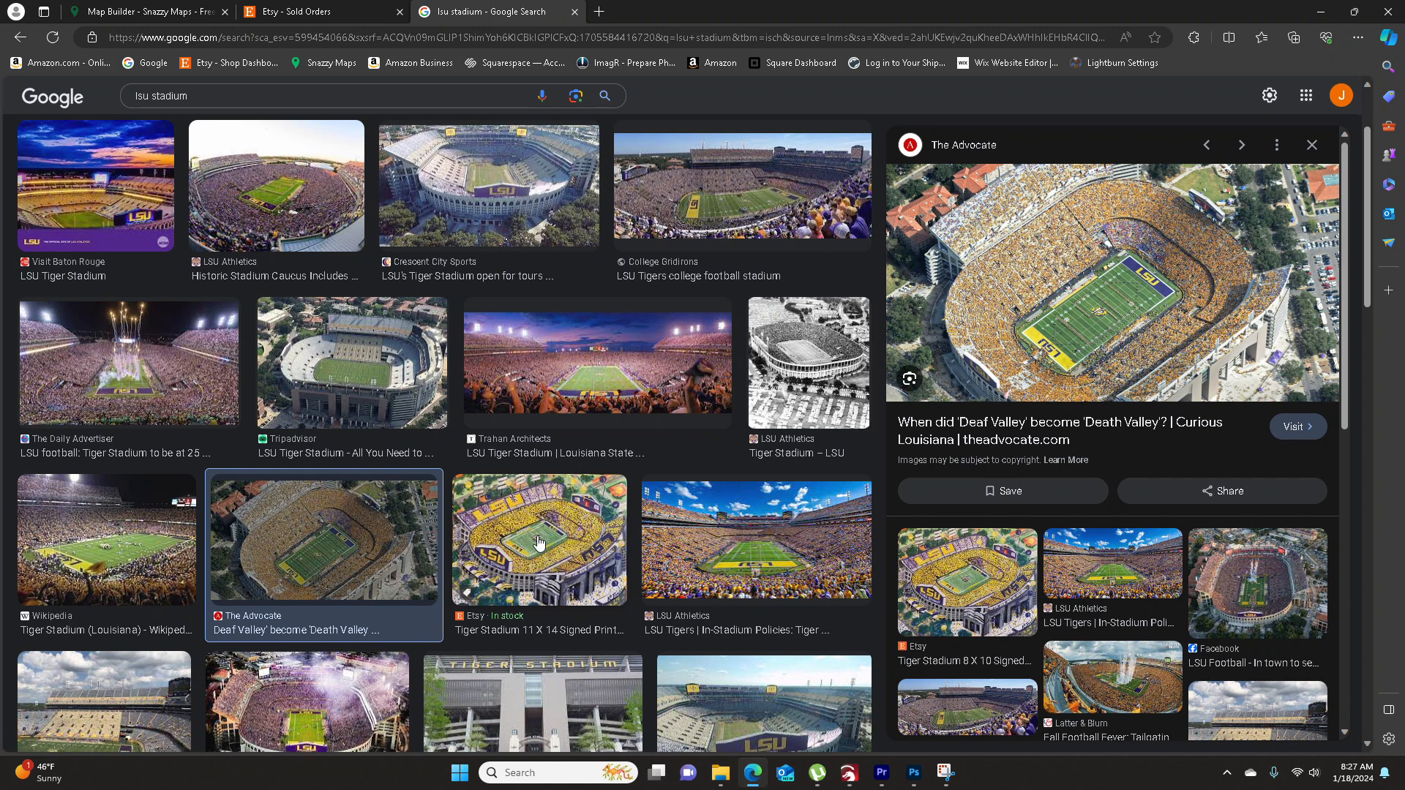
# - Search Google Images for "lsu logo"
pyautogui.click(366, 14)
pyautogui.click(150, 62)
pyautogui.click(485, 361)
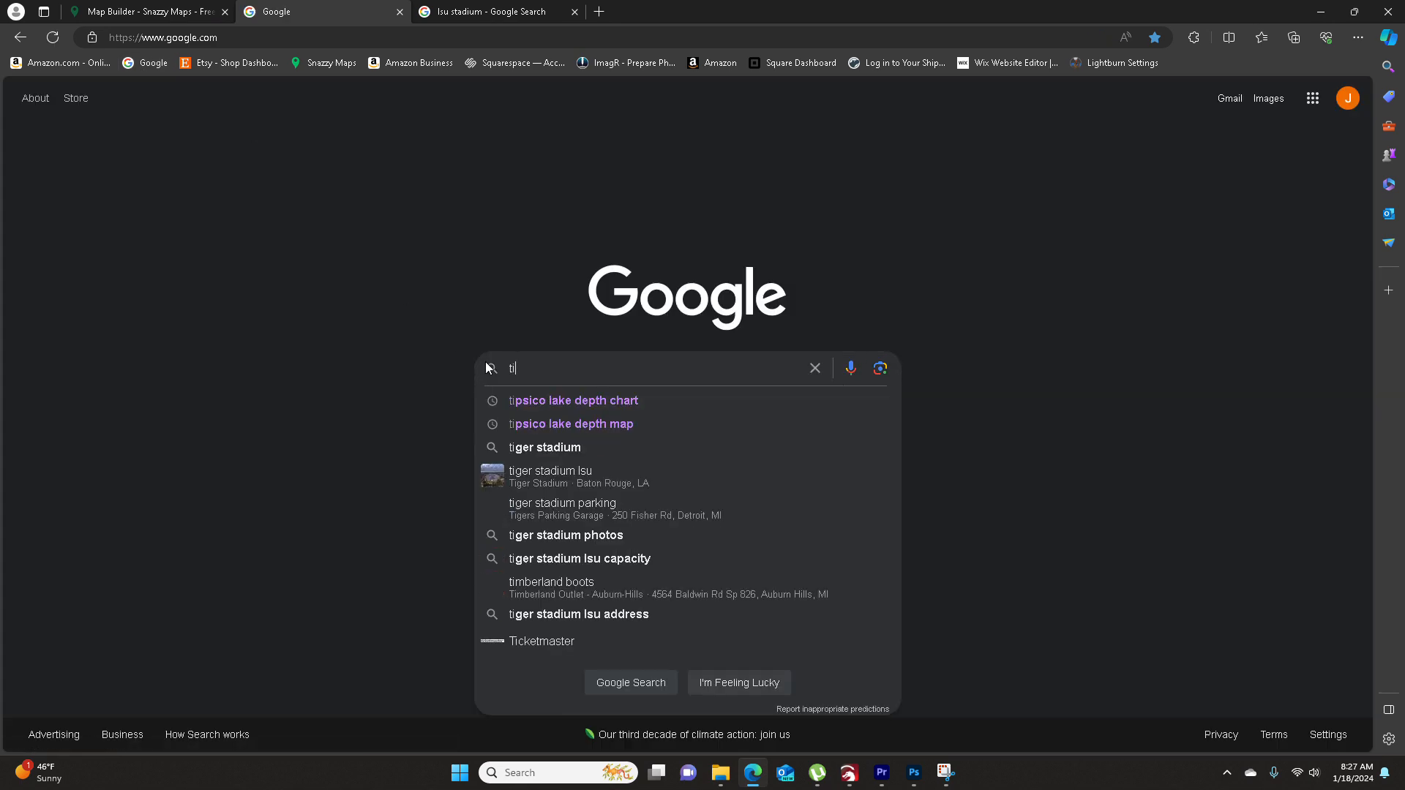
pyautogui.write('lsu logo')
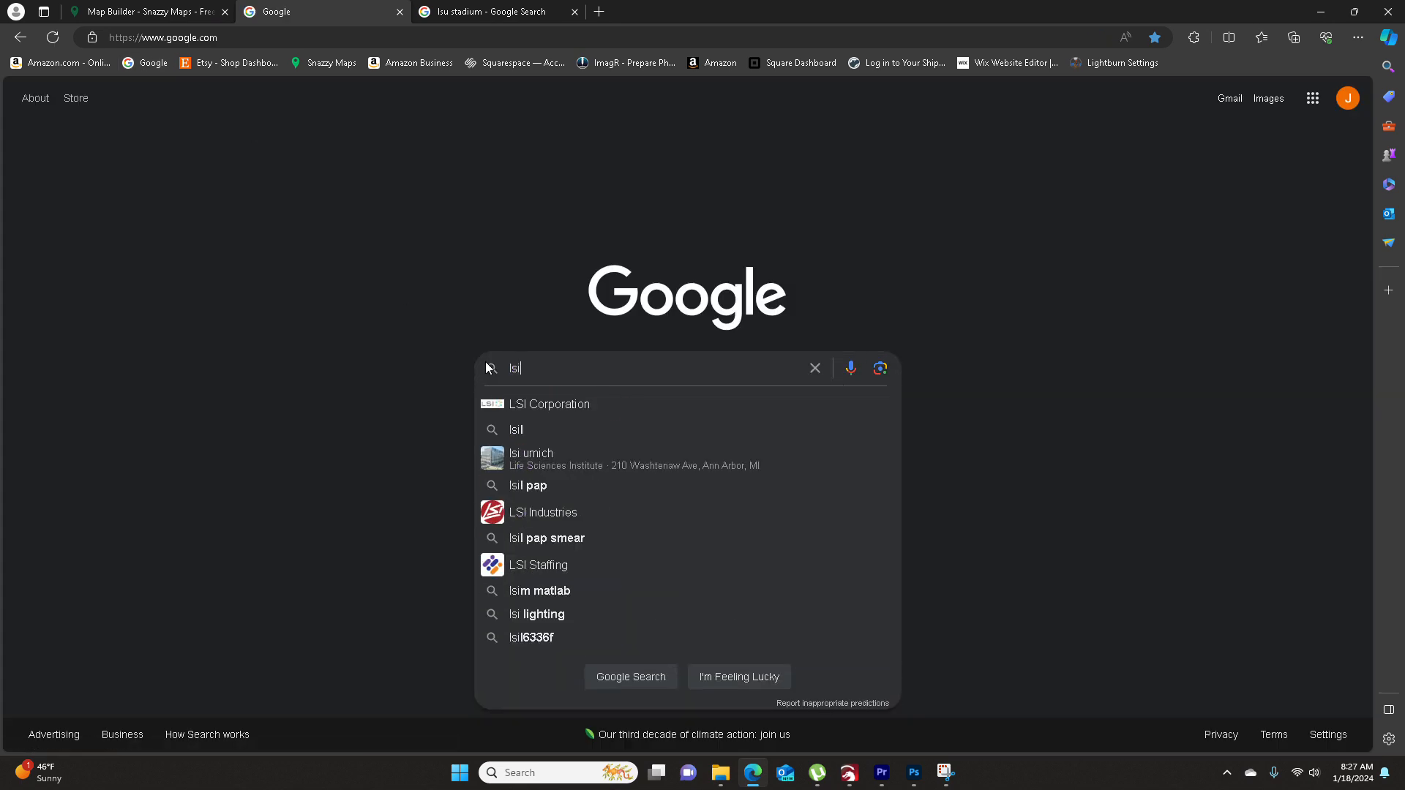
pyautogui.press('Return')
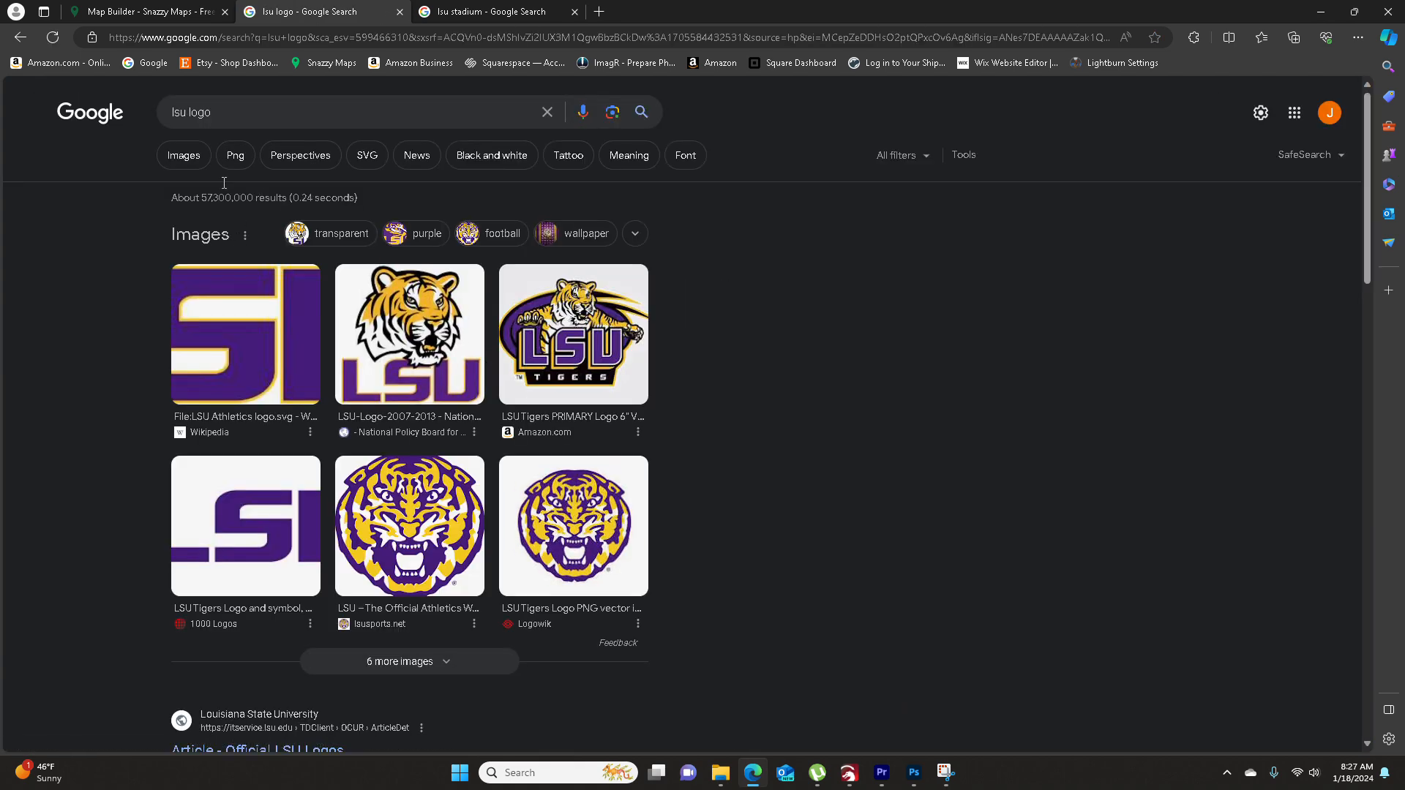
pyautogui.click(183, 155)
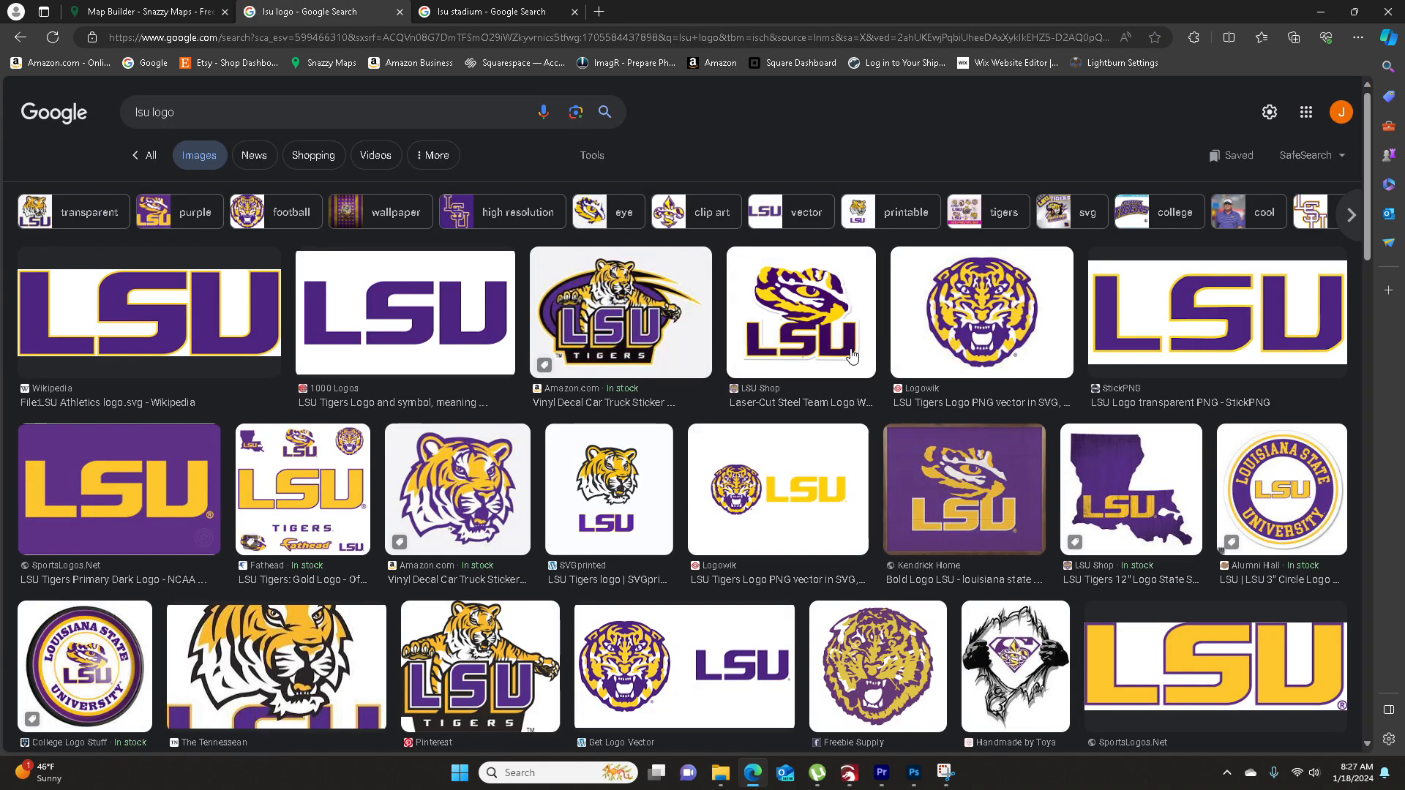
# - Open the transparent tiger eye logo from CleanPNG in the image results and copy the image
pyautogui.scroll(-3, 851, 354)
pyautogui.scroll(-15, 853, 355)
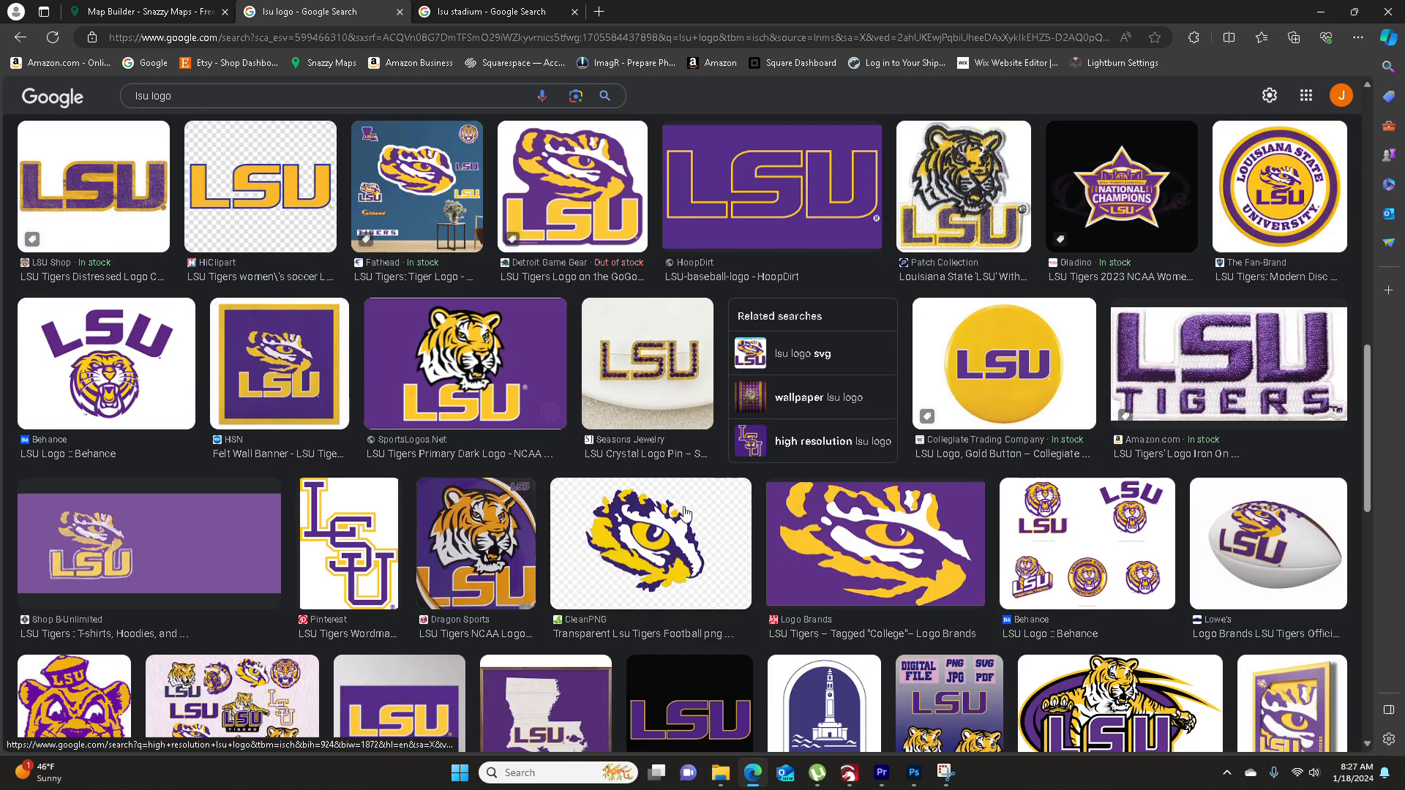
pyautogui.click(665, 544)
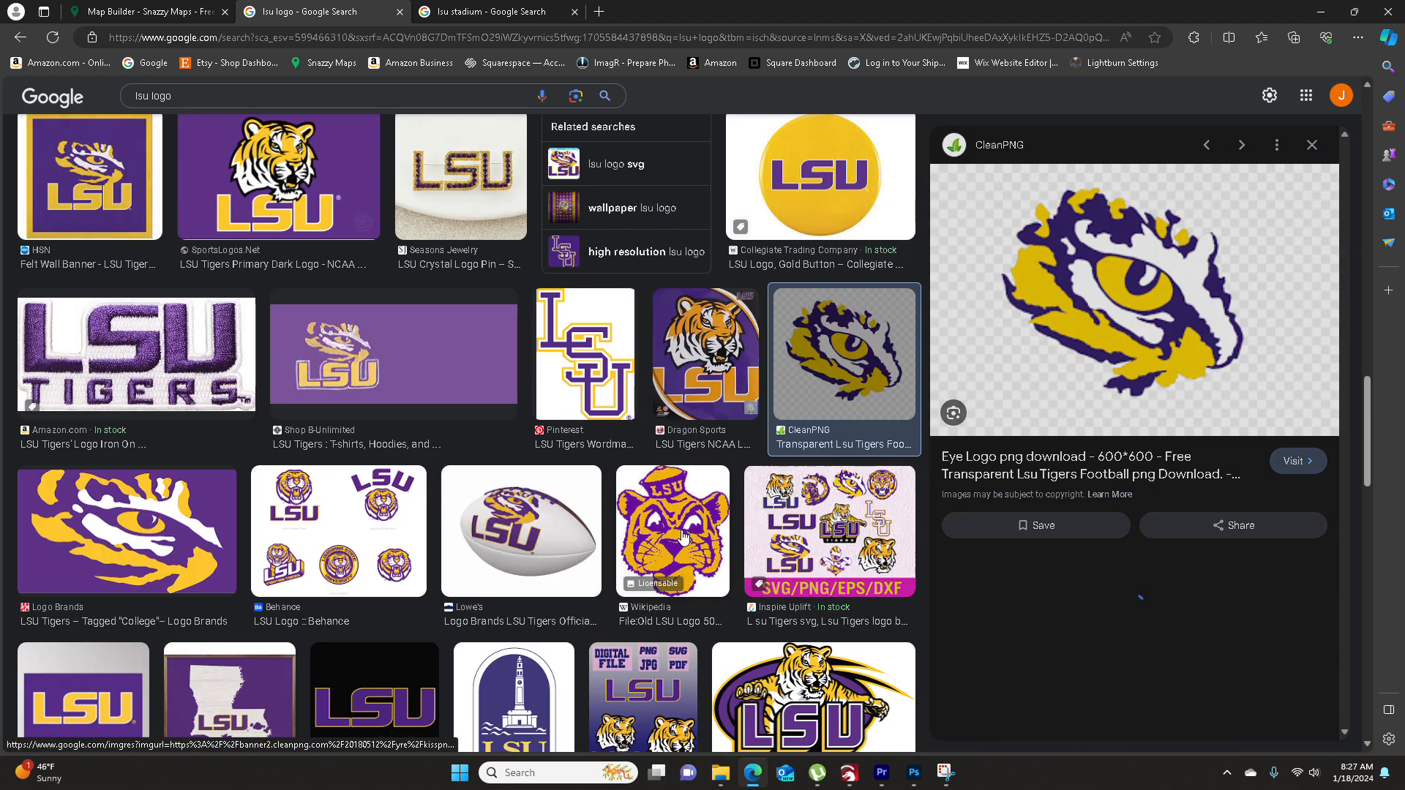
pyautogui.rightClick(1068, 292)
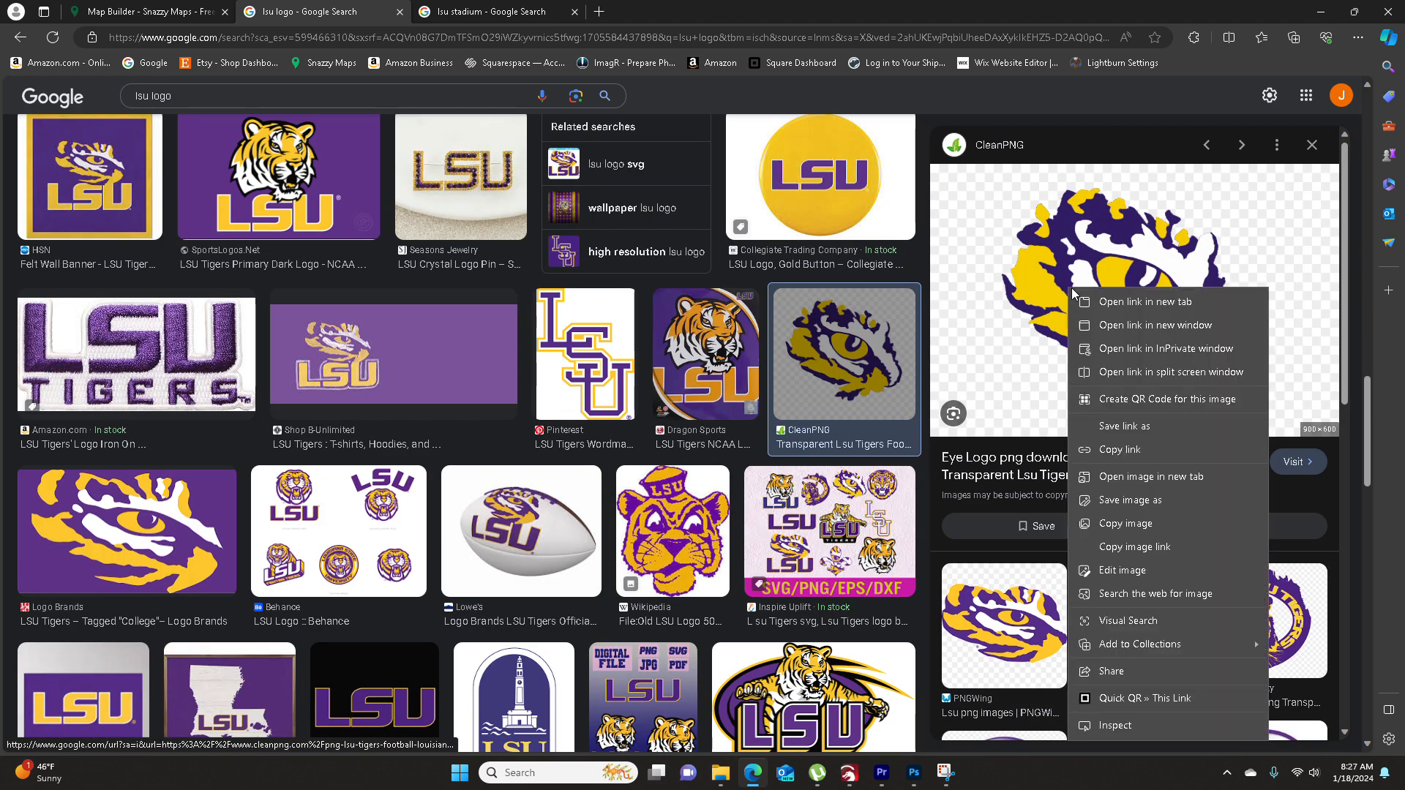
pyautogui.click(1110, 528)
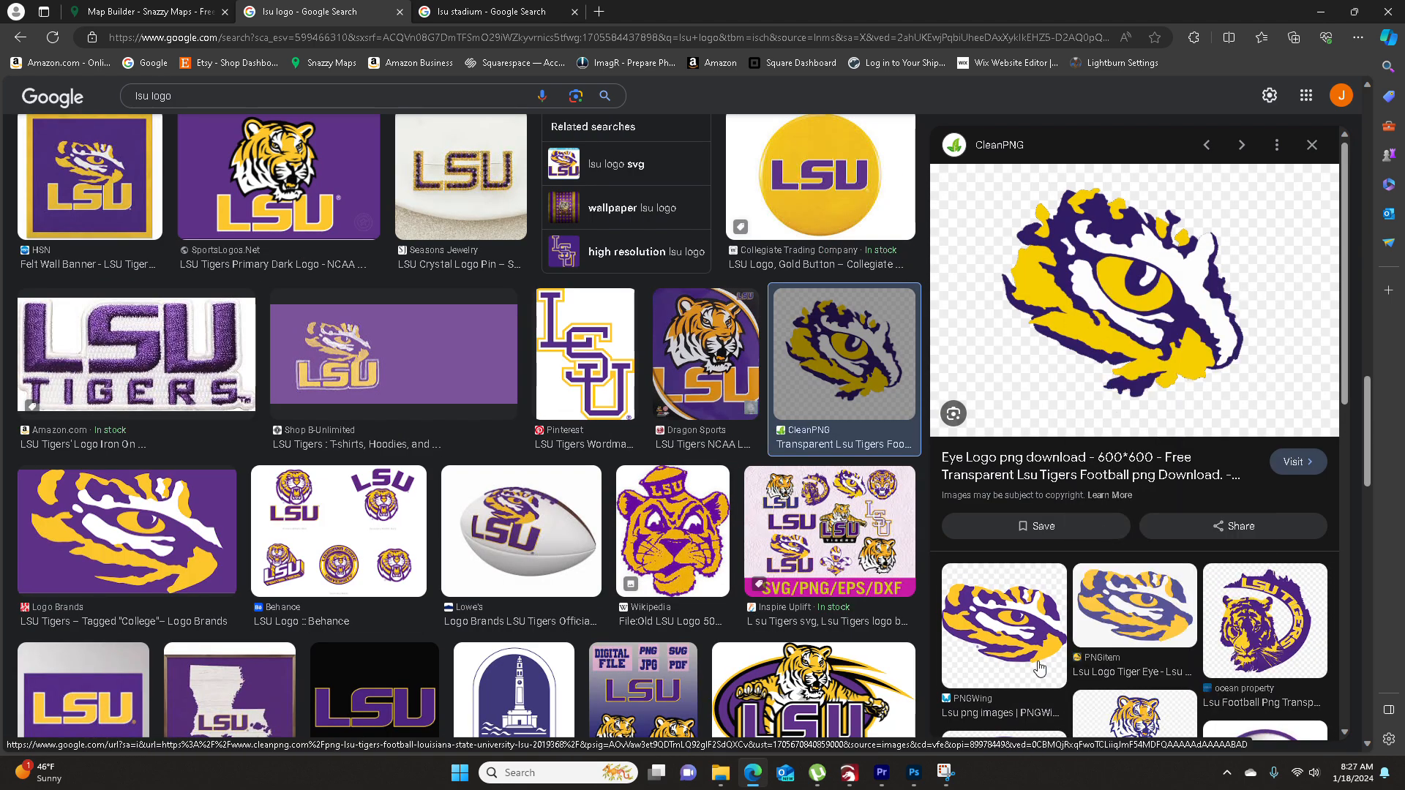
# - Switch to LightBurn, paste the tiger eye image, move it to the left of the field and trace it into vector outlines
pyautogui.click(849, 770)
pyautogui.scroll(-3, 776, 550)
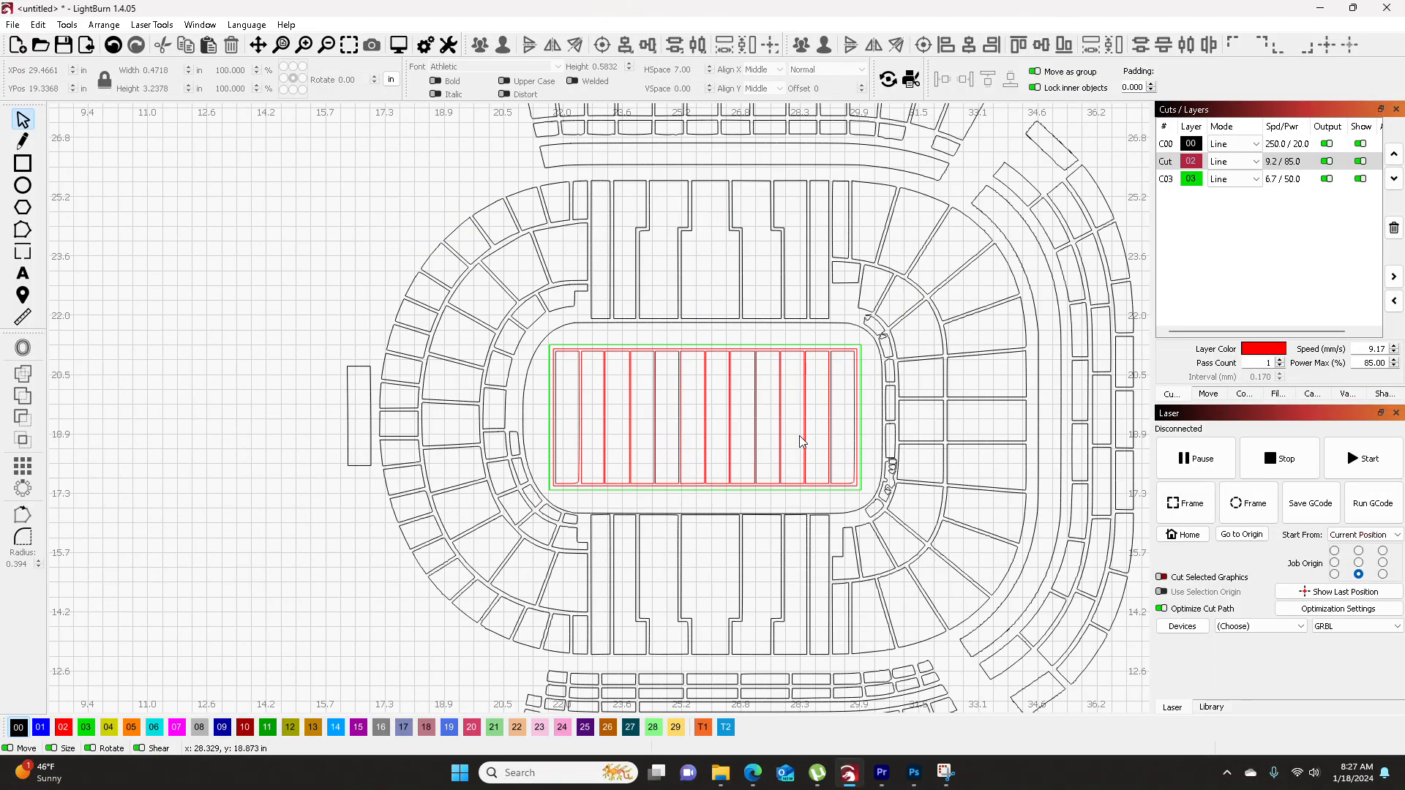
pyautogui.hotkey('ctrl', 'v')
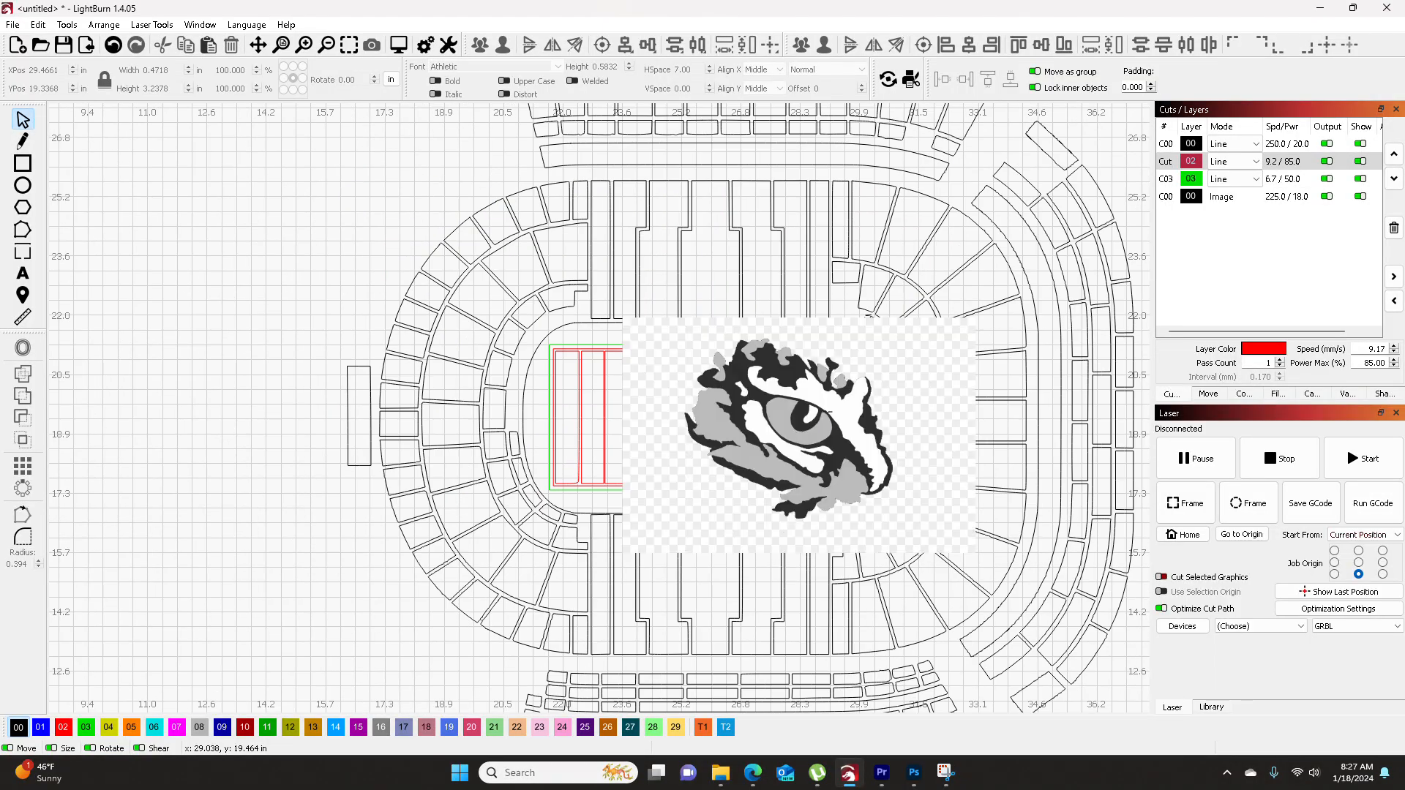
pyautogui.moveTo(704, 410); pyautogui.dragTo(338, 332)
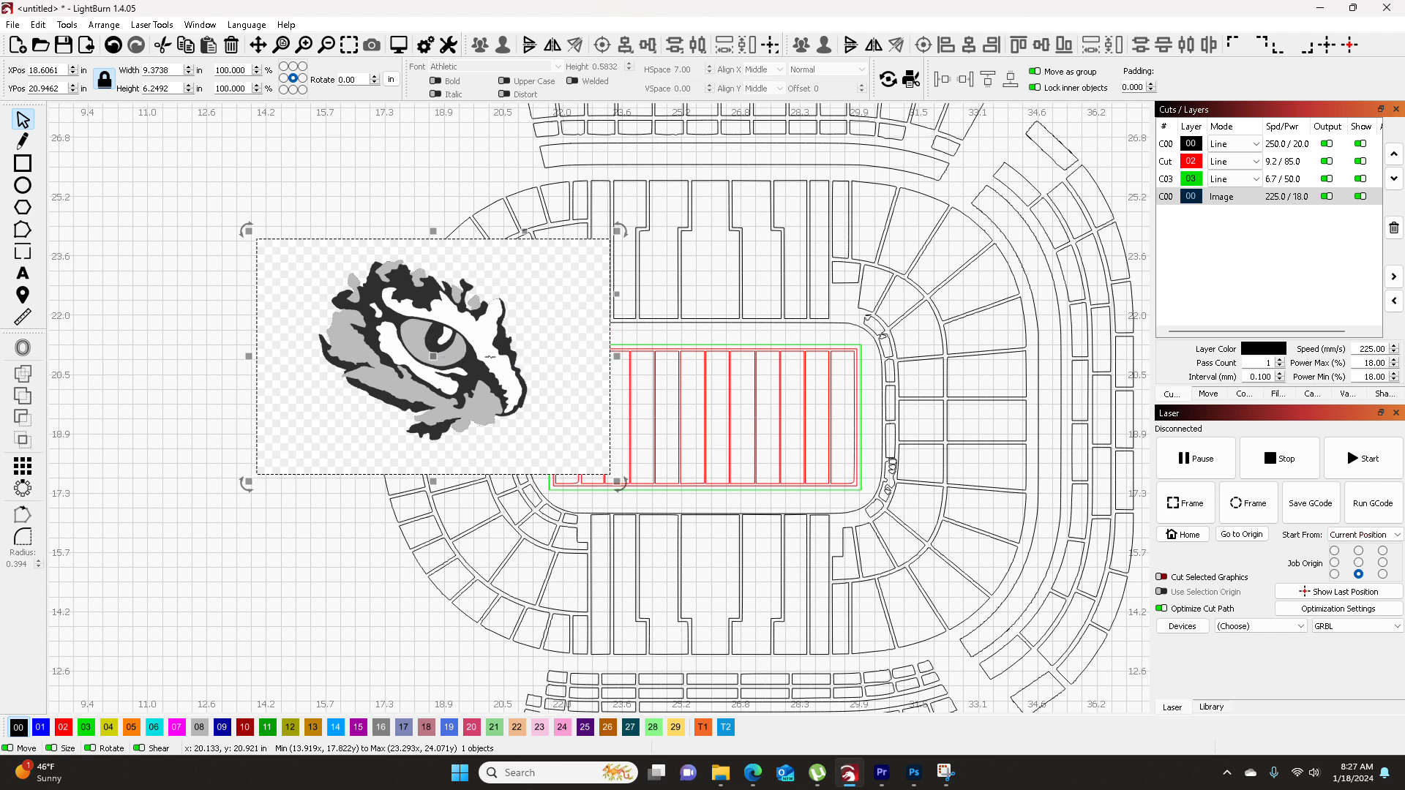
pyautogui.rightClick(461, 341)
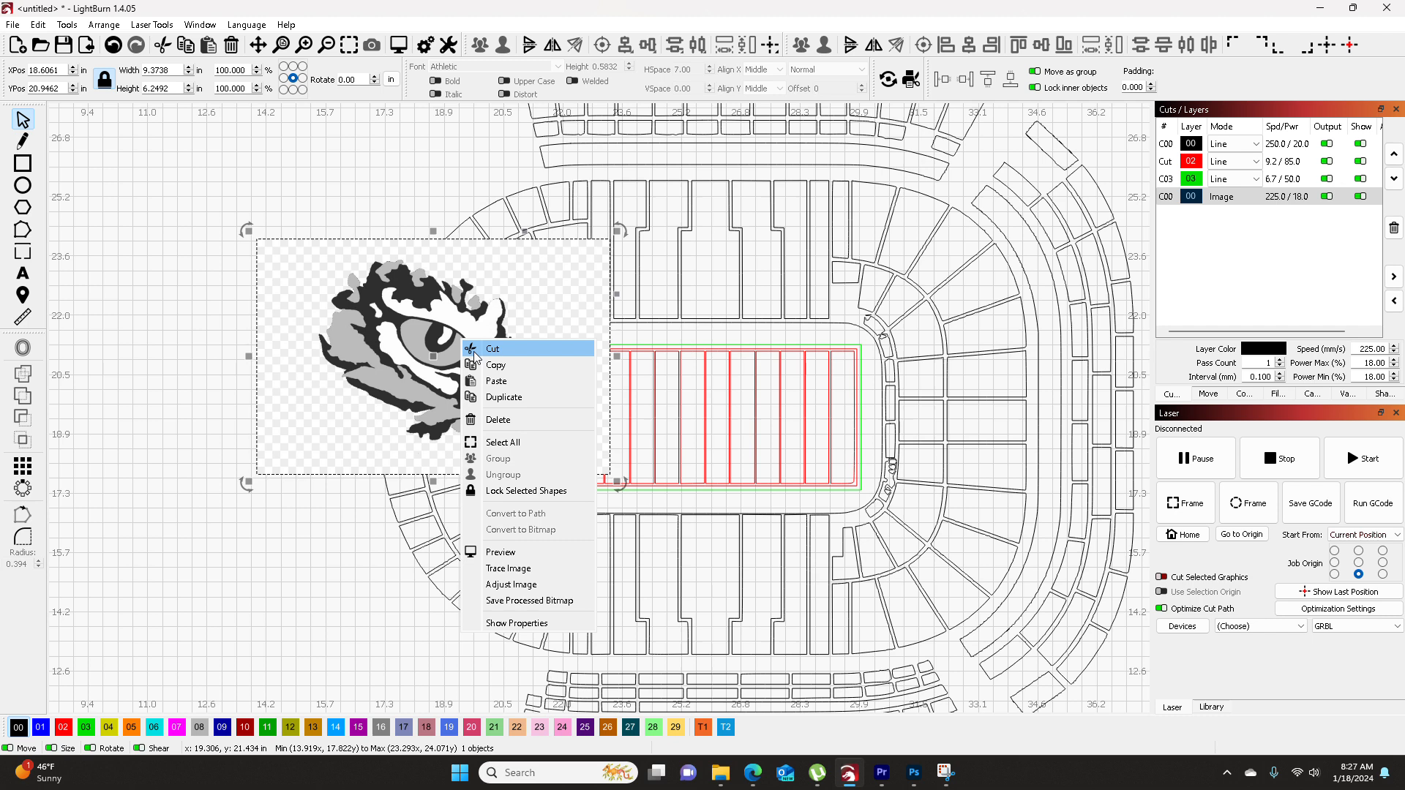
pyautogui.click(527, 569)
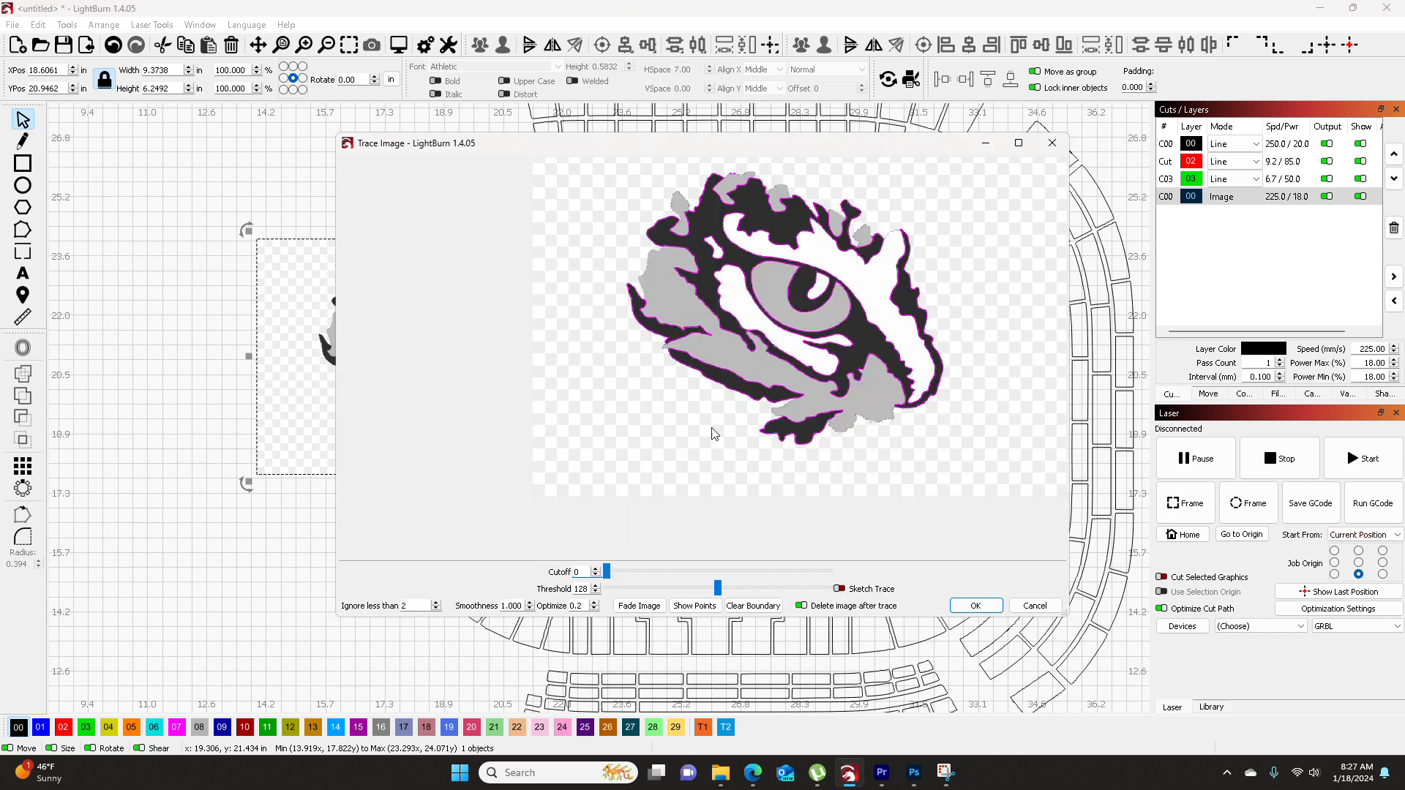
pyautogui.click(975, 606)
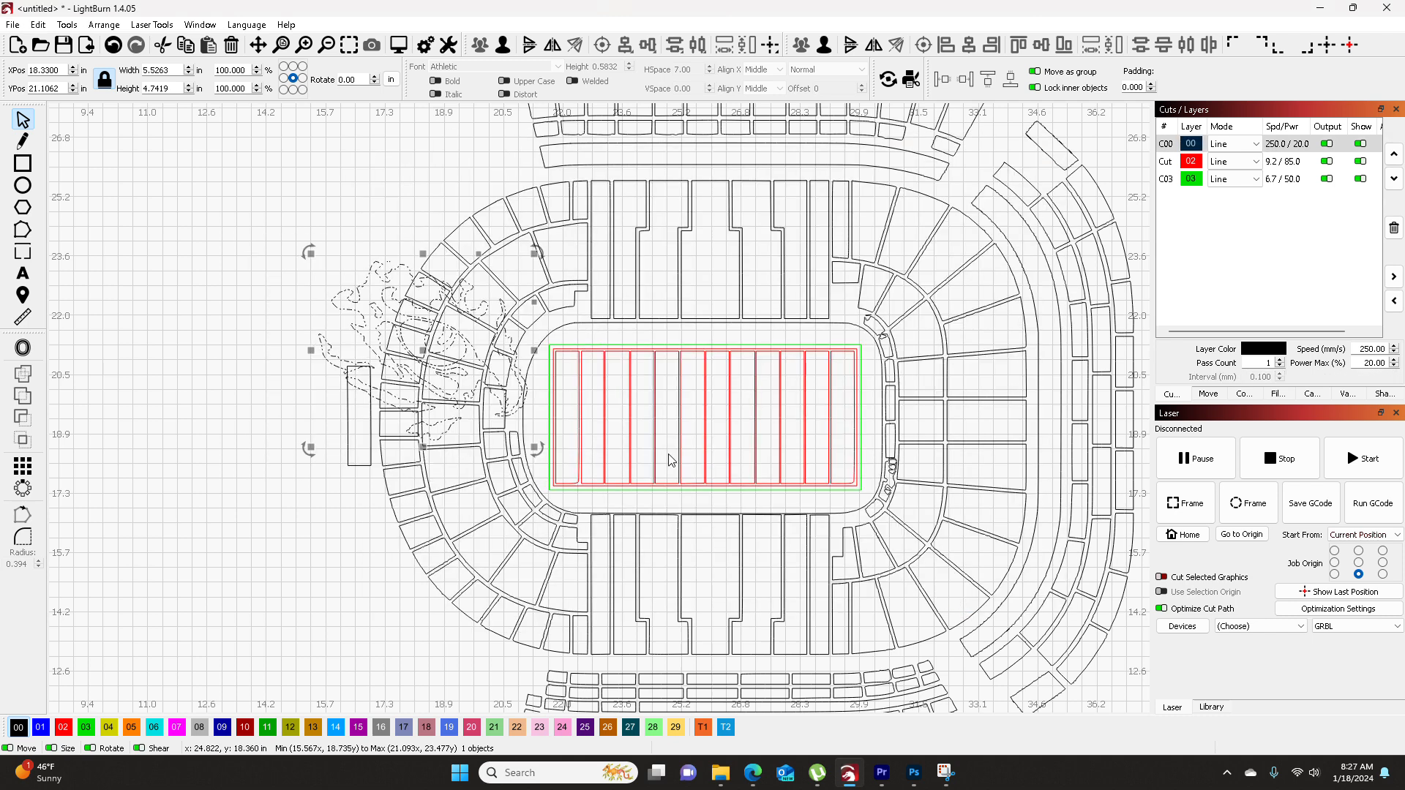
# - Assign the traced tiger eye to the red 02 layer and set that layer's mode to Fill
pyautogui.click(63, 728)
pyautogui.click(1234, 163)
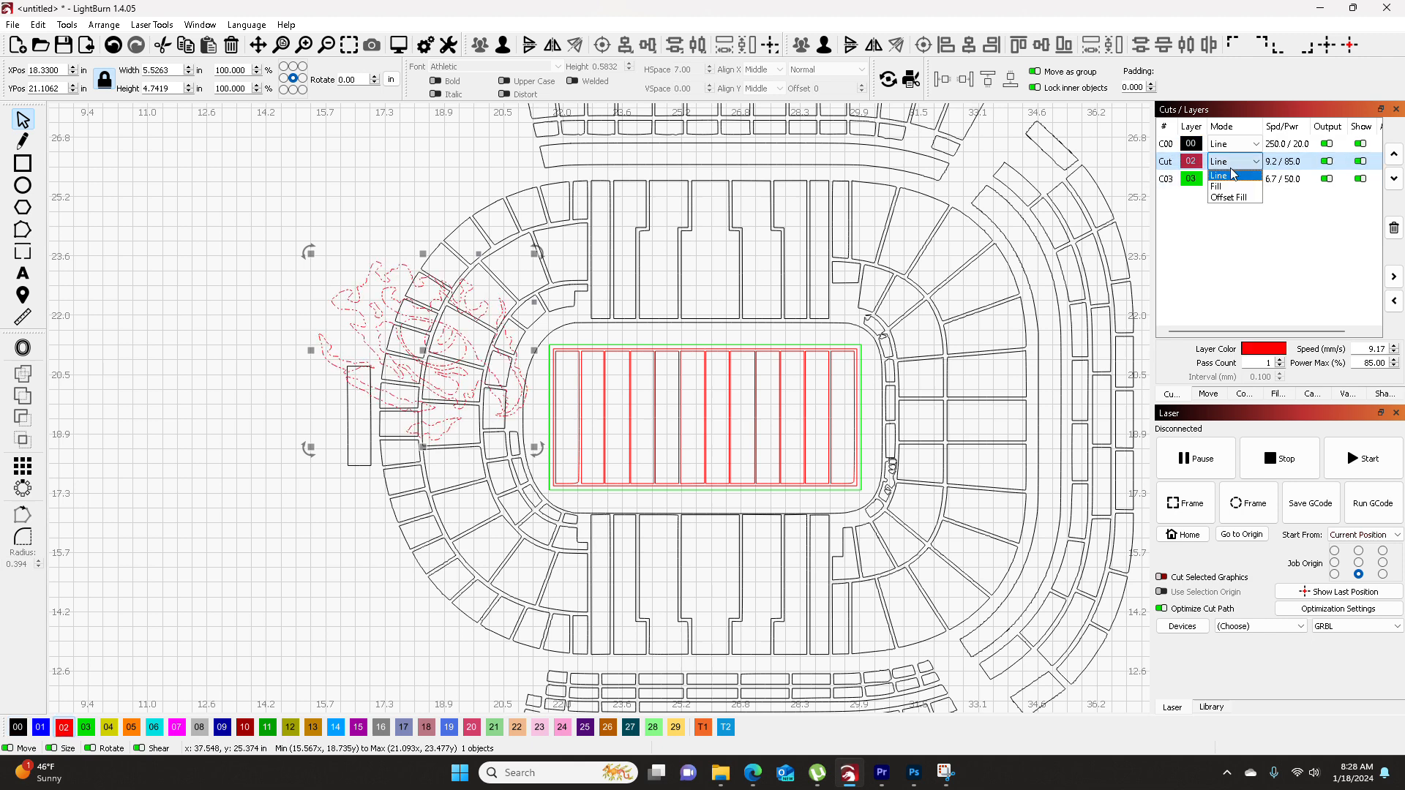
pyautogui.click(1218, 186)
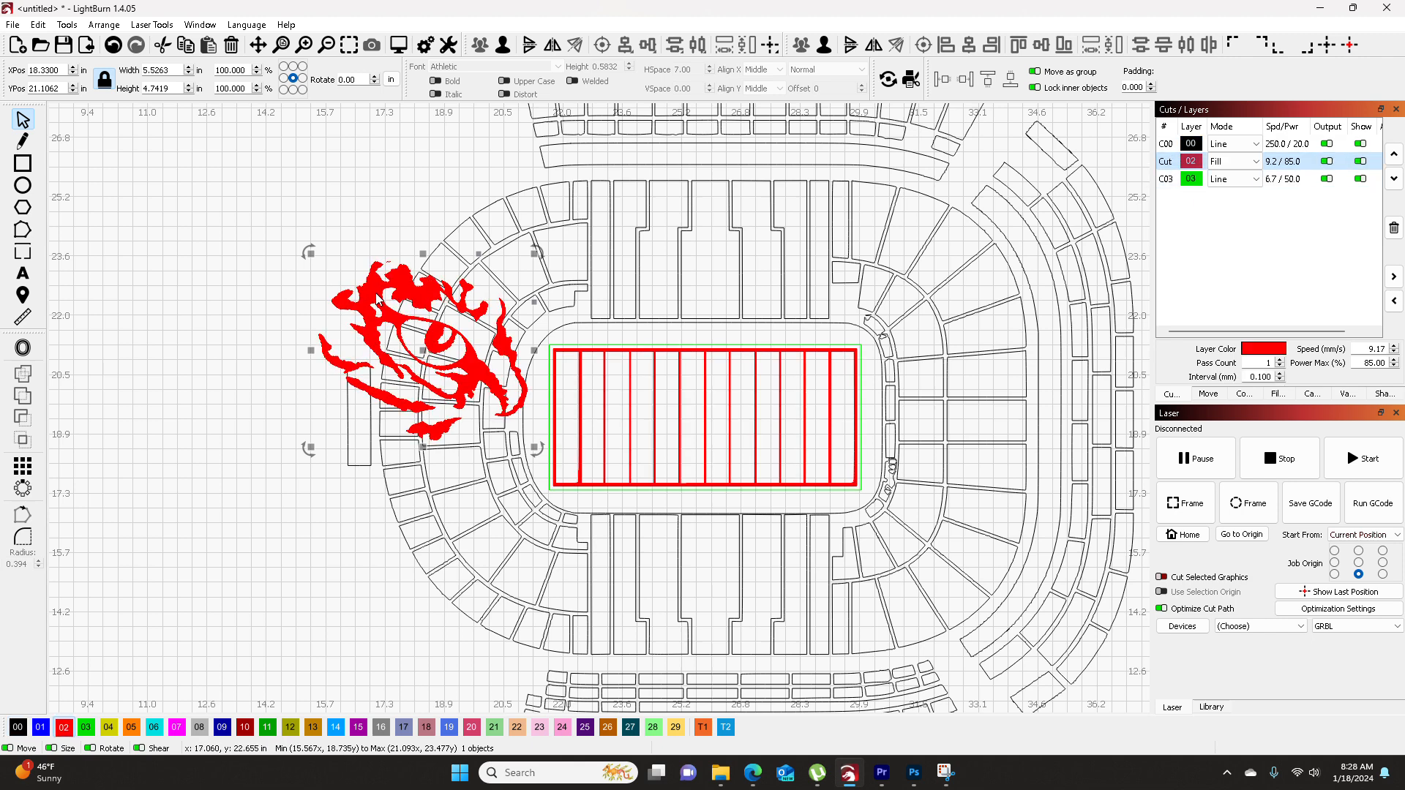
# - Scale the tiger eye down to about 1.3 in wide and place it at midfield on the football field
pyautogui.moveTo(535, 447); pyautogui.dragTo(701, 415)
pyautogui.scroll(4, 701, 415)
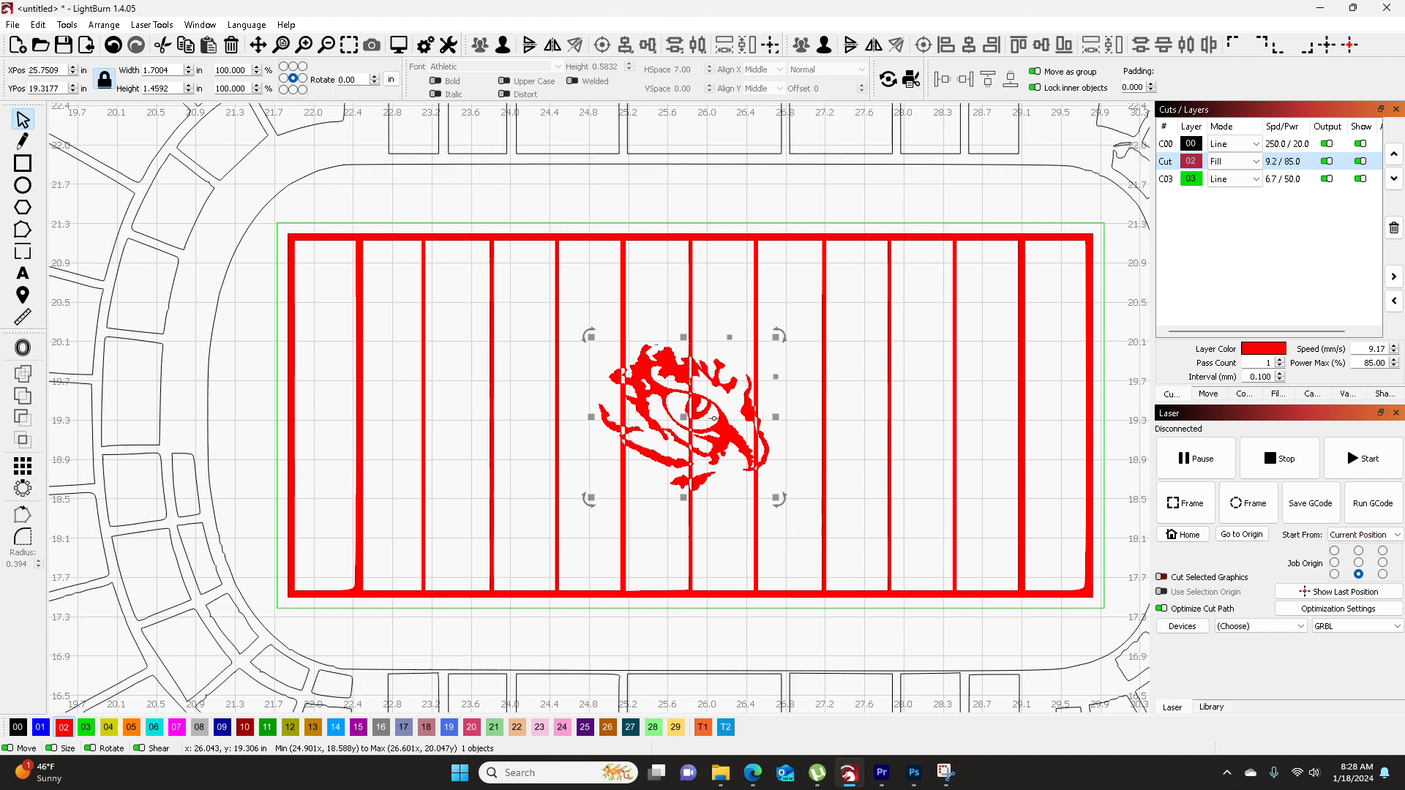
pyautogui.moveTo(773, 496); pyautogui.dragTo(737, 463)
pyautogui.moveTo(661, 399); pyautogui.dragTo(689, 412)
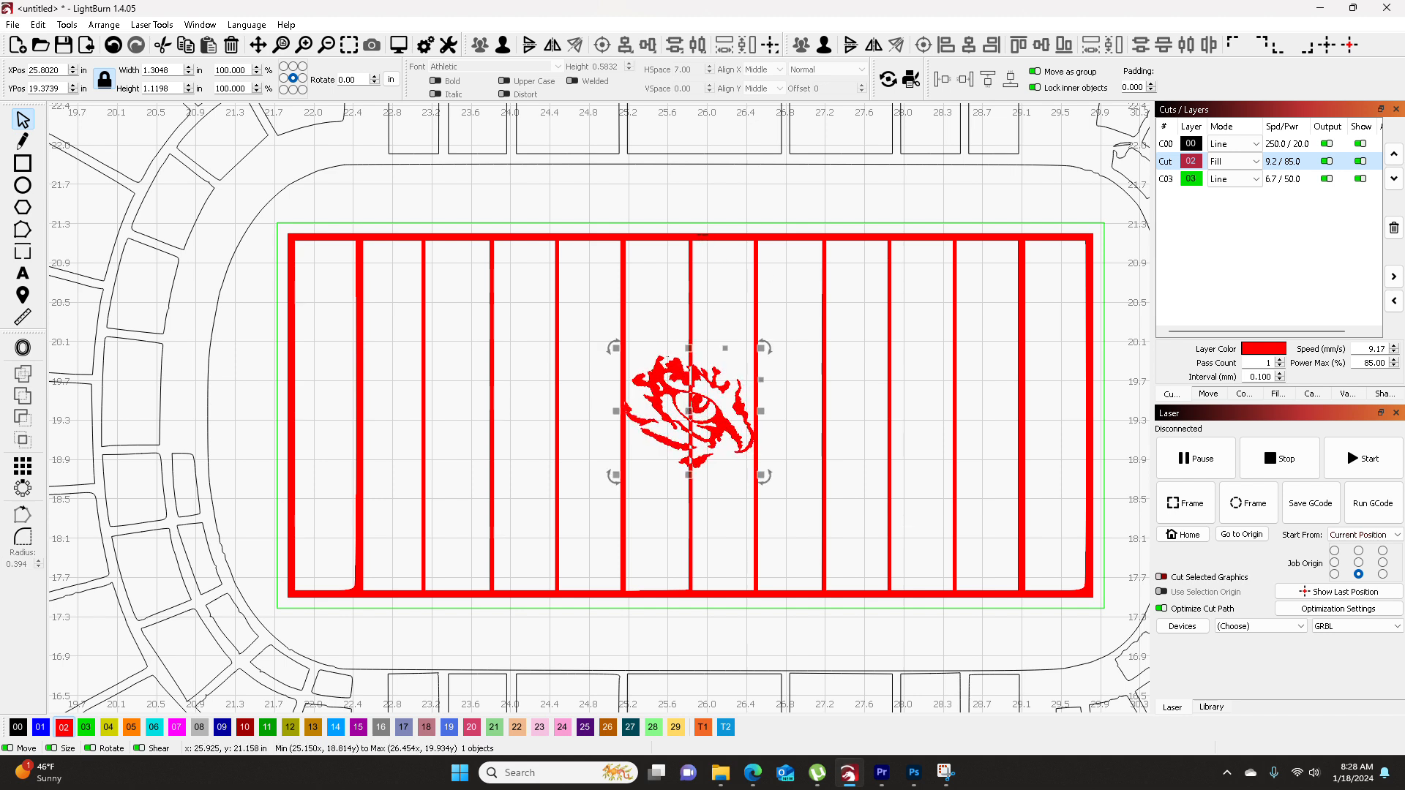
pyautogui.click(701, 234)
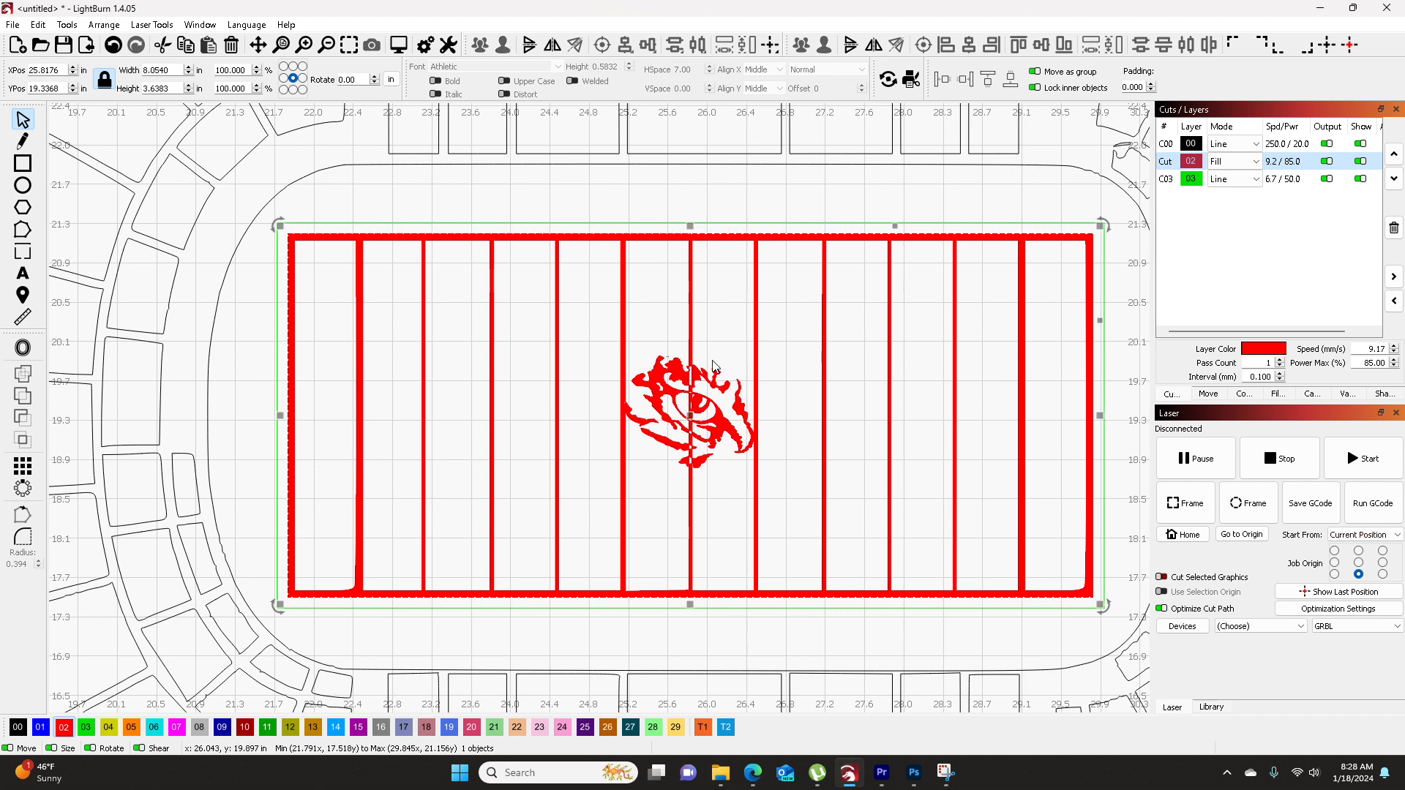
pyautogui.moveTo(729, 354); pyautogui.dragTo(731, 409)
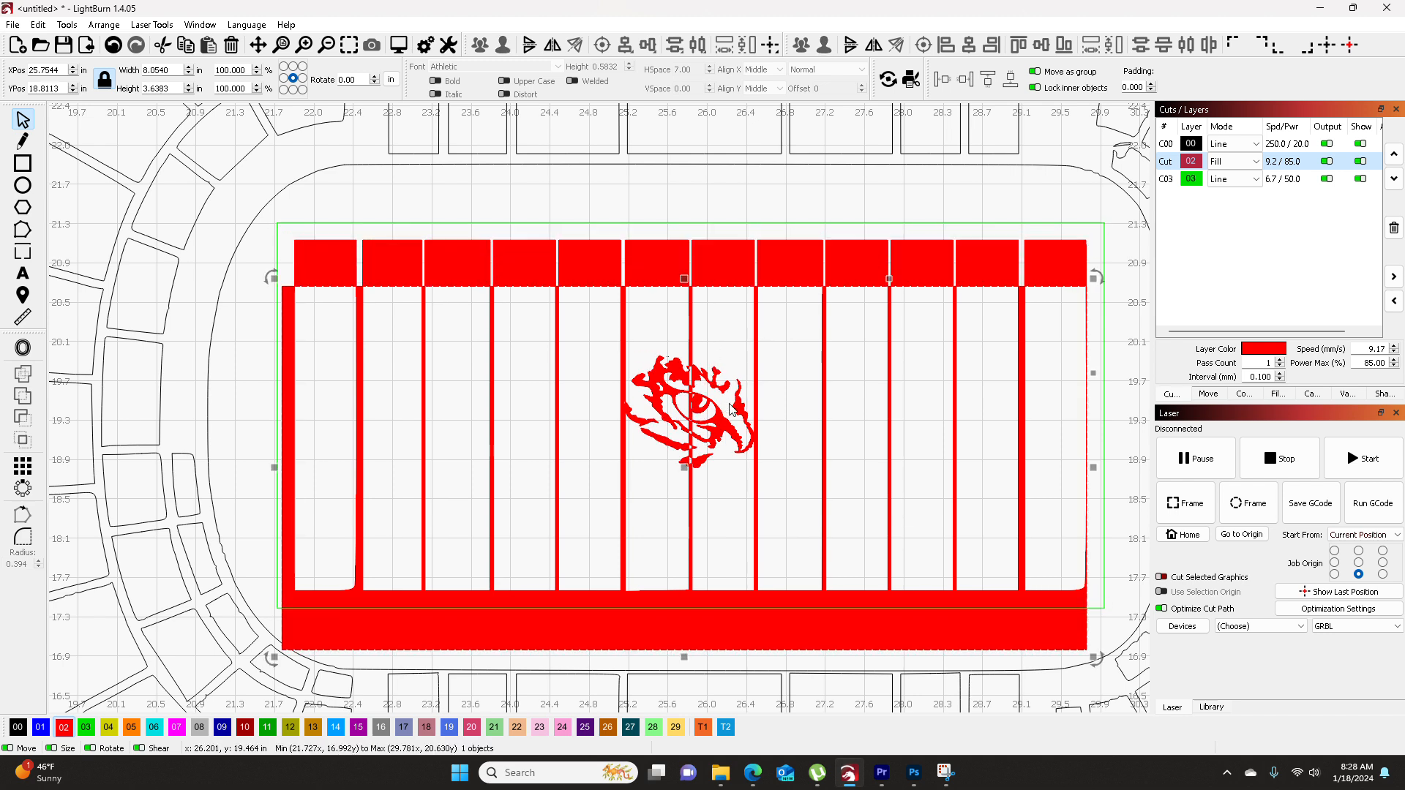
pyautogui.hotkey('ctrl', 'z')
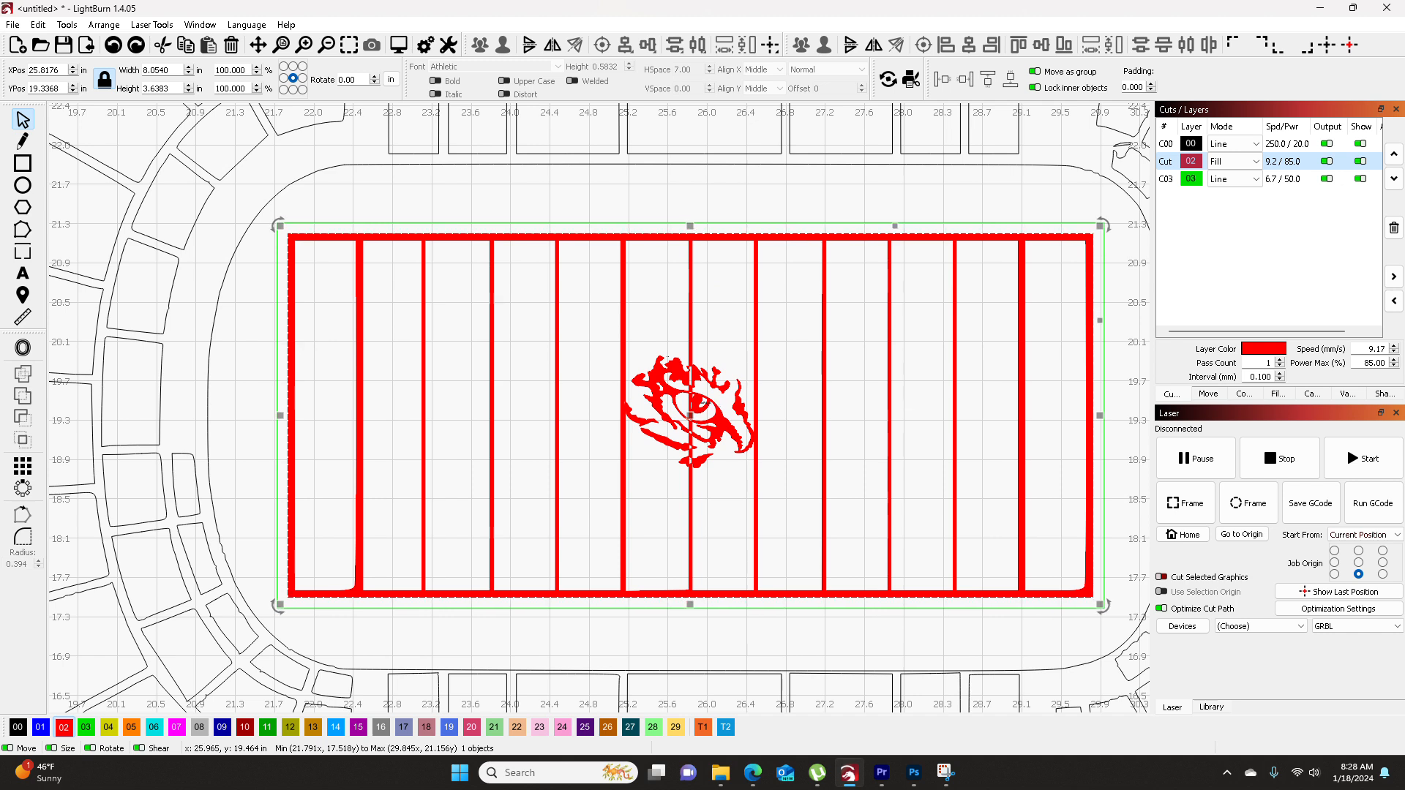
# - Nudge the field's outer border slightly up and to the right, then deselect it
pyautogui.moveTo(660, 374); pyautogui.dragTo(663, 360)
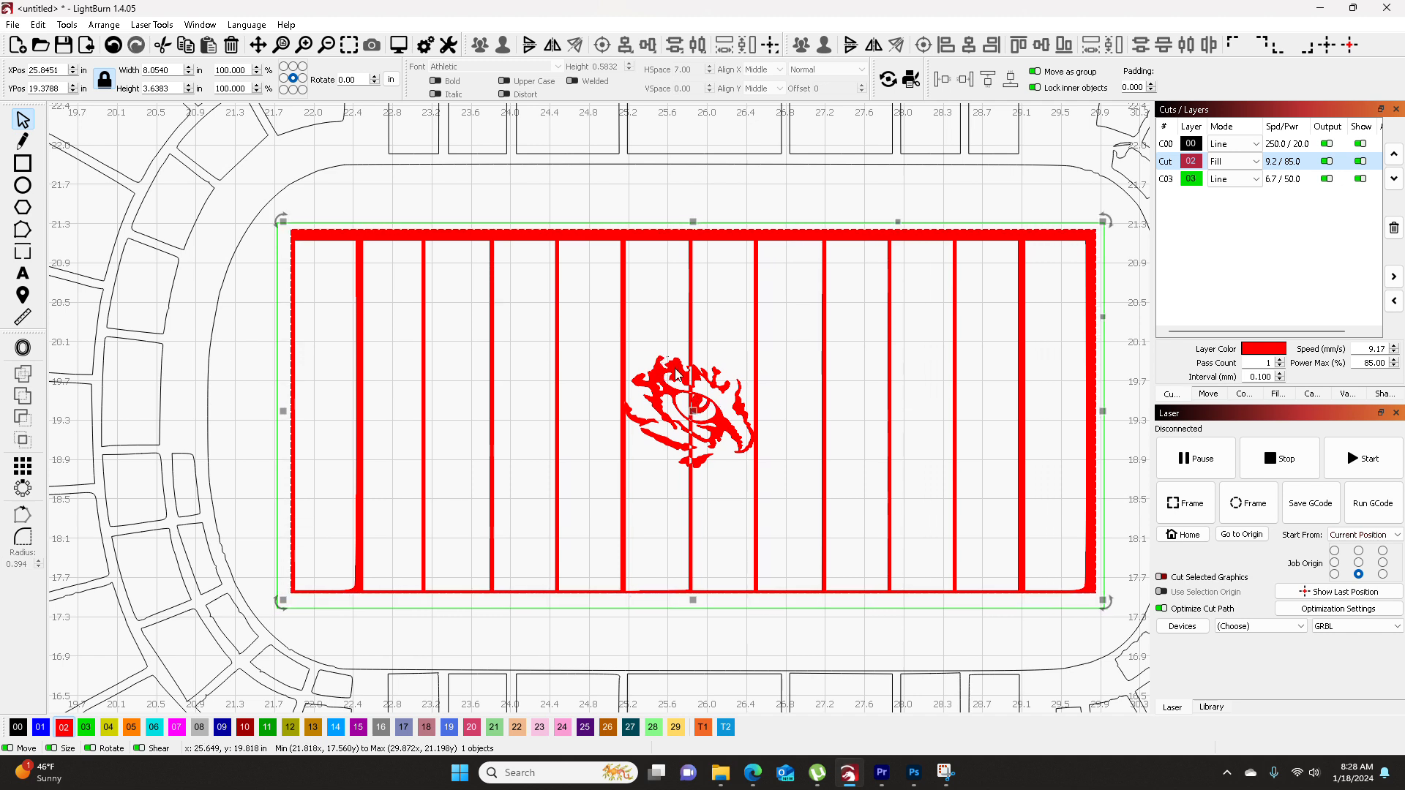
pyautogui.click(747, 202)
pyautogui.scroll(-3, 756, 272)
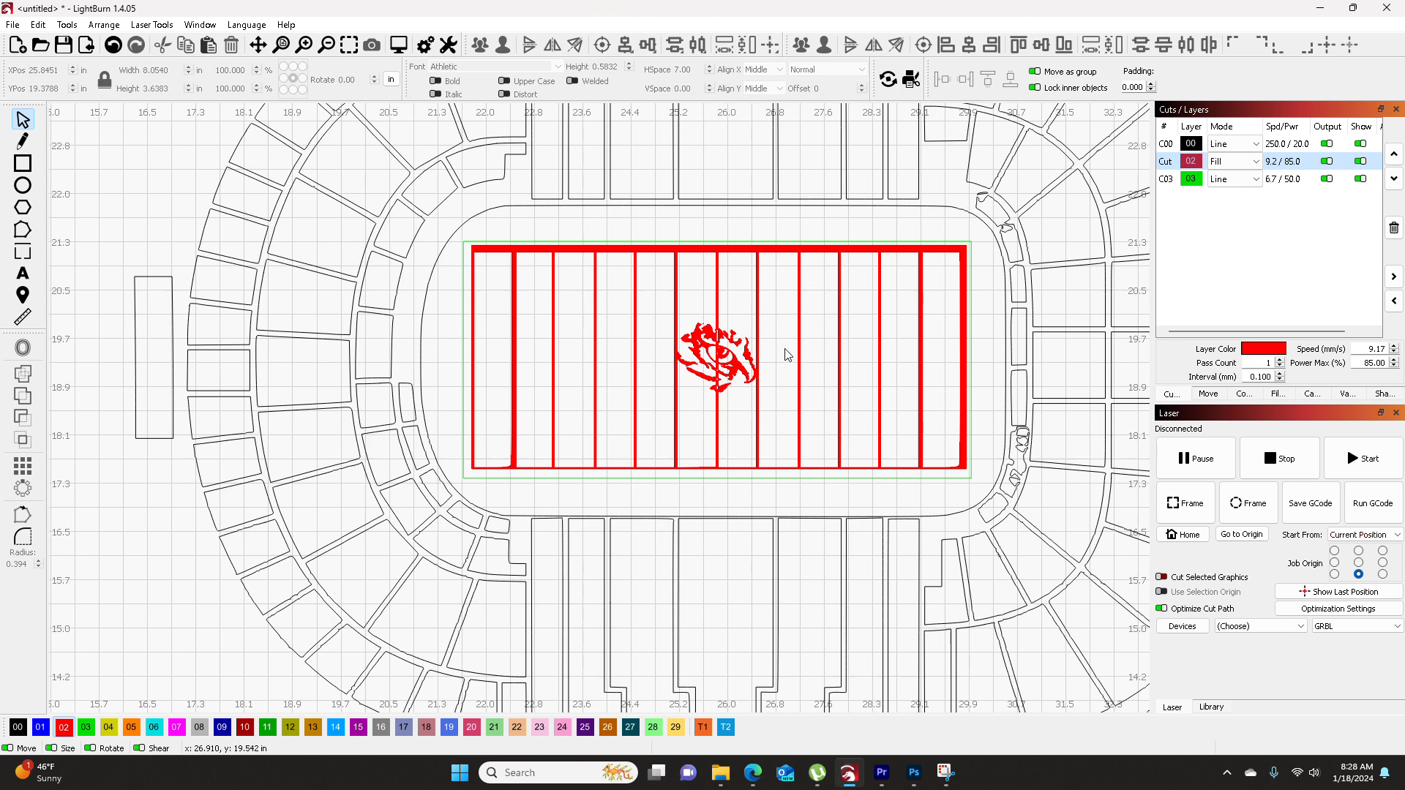
pyautogui.scroll(-3, 774, 366)
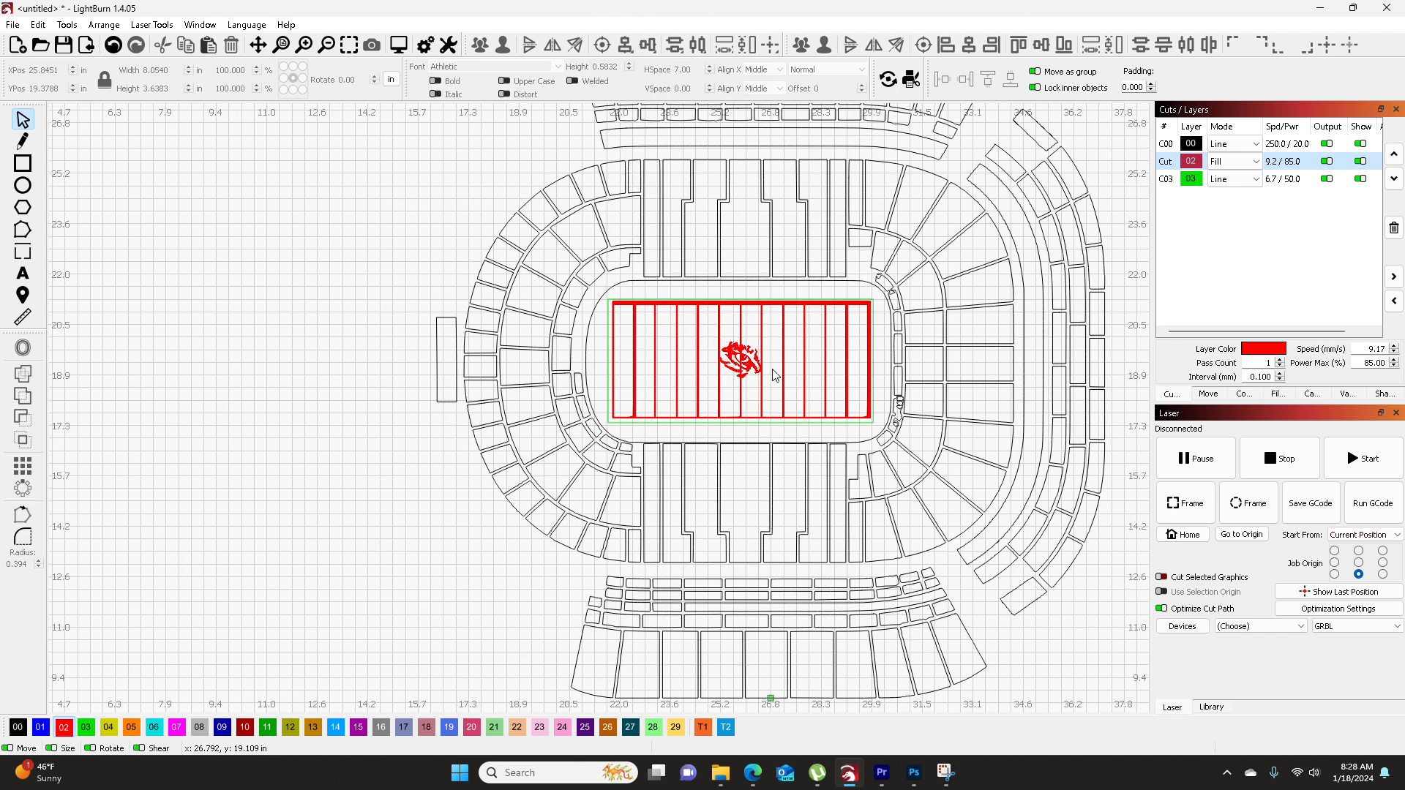
pyautogui.scroll(-2, 775, 375)
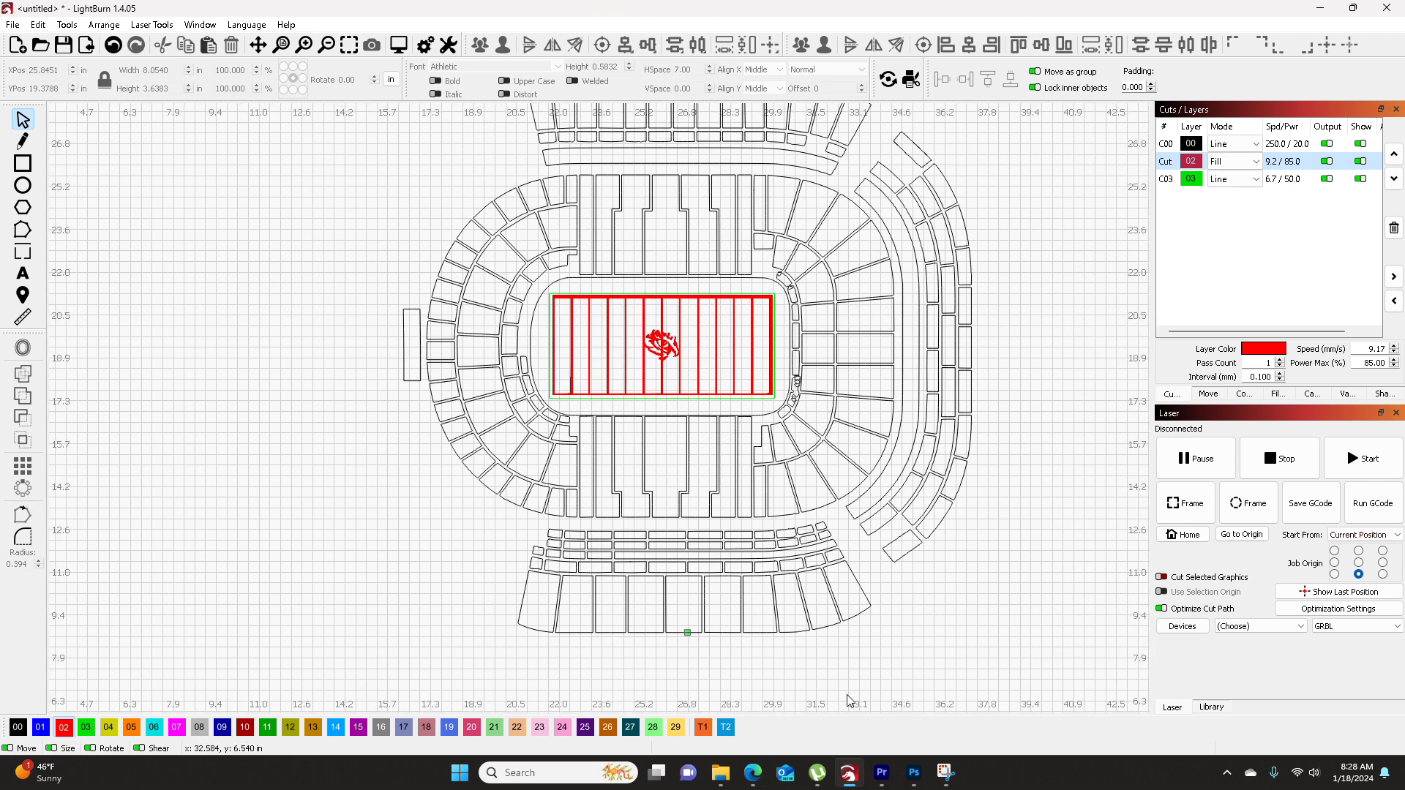
# - Switch to Edge, check the aerial stadium photo, and copy the gold LSU lettering image from HiClipart in the "lsu logo" results
pyautogui.click(759, 774)
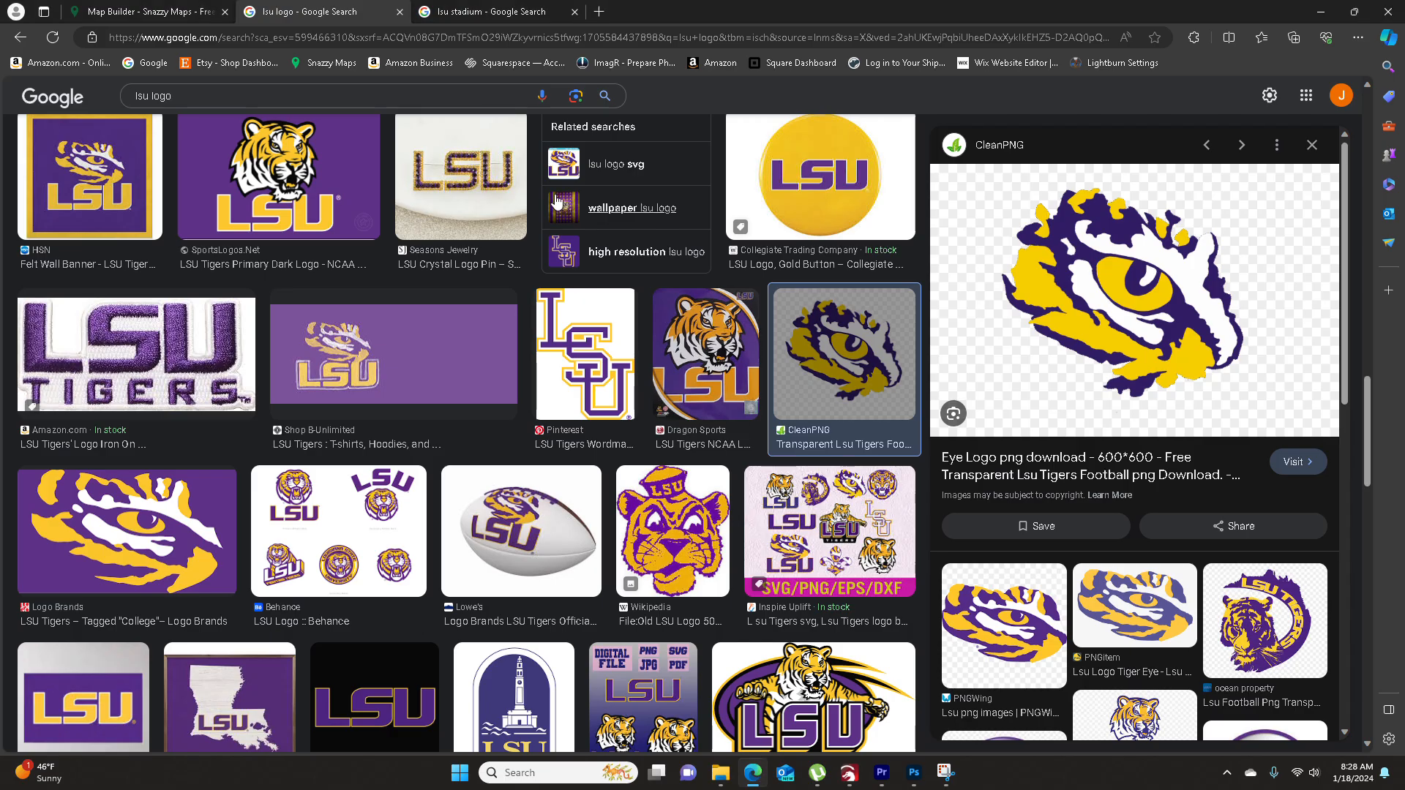
pyautogui.click(512, 12)
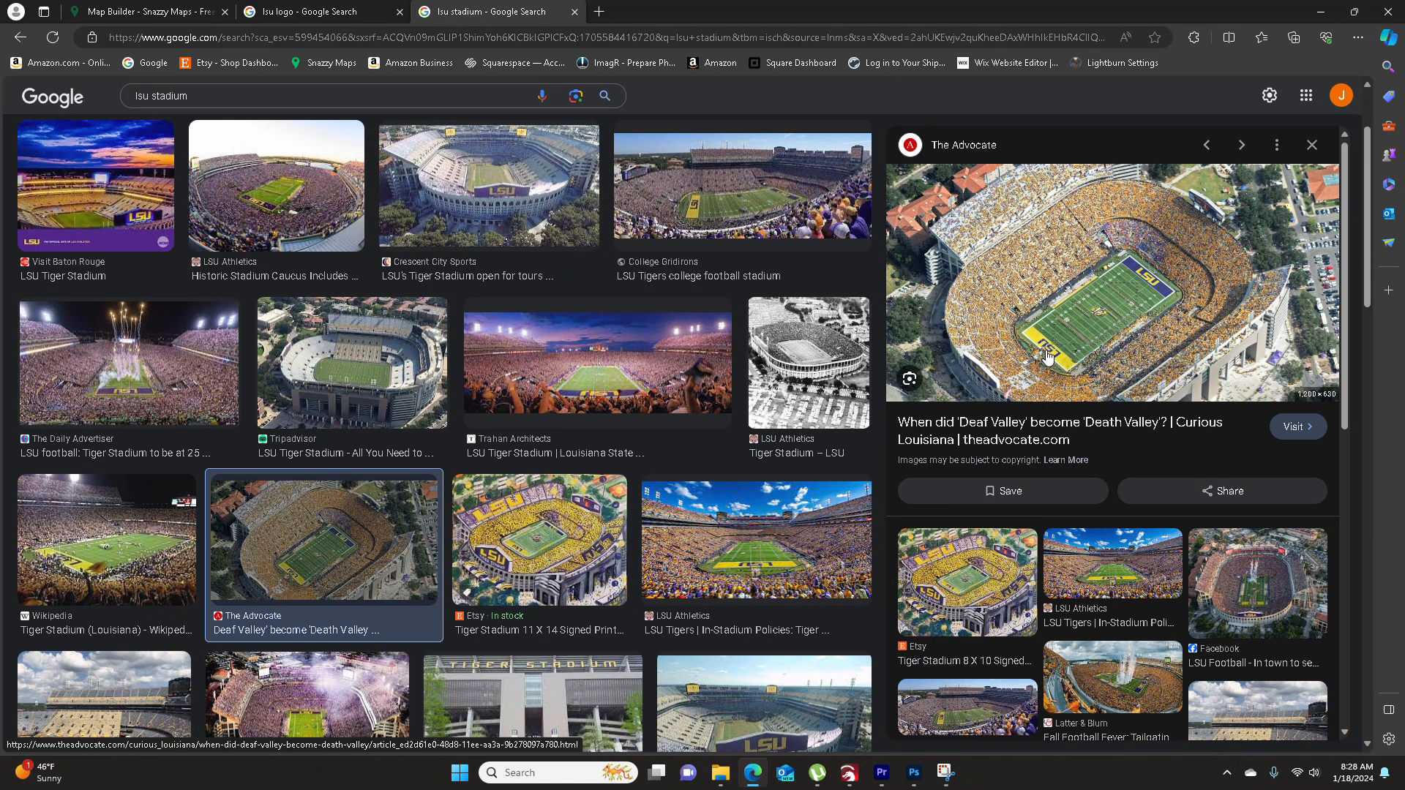
pyautogui.click(338, 12)
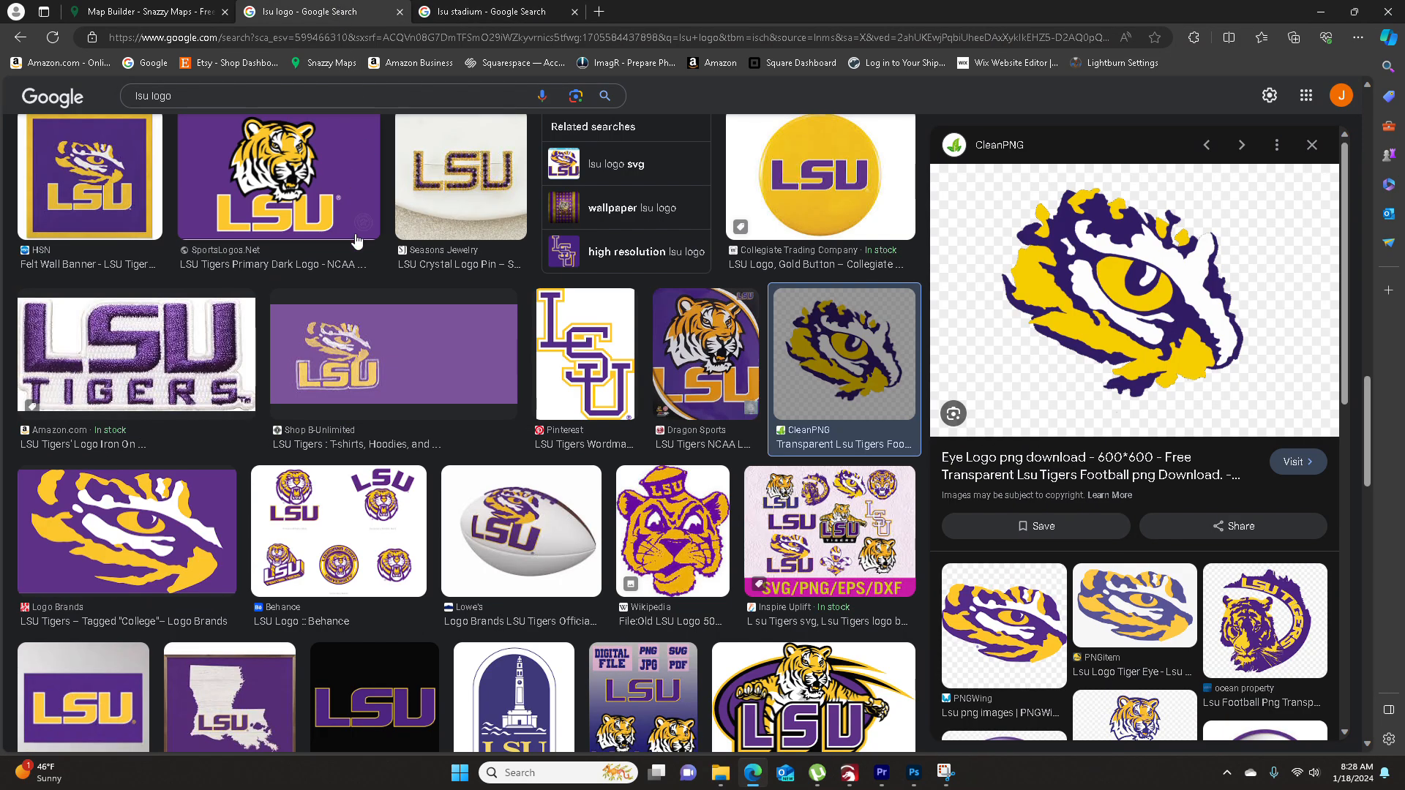
pyautogui.scroll(6, 357, 242)
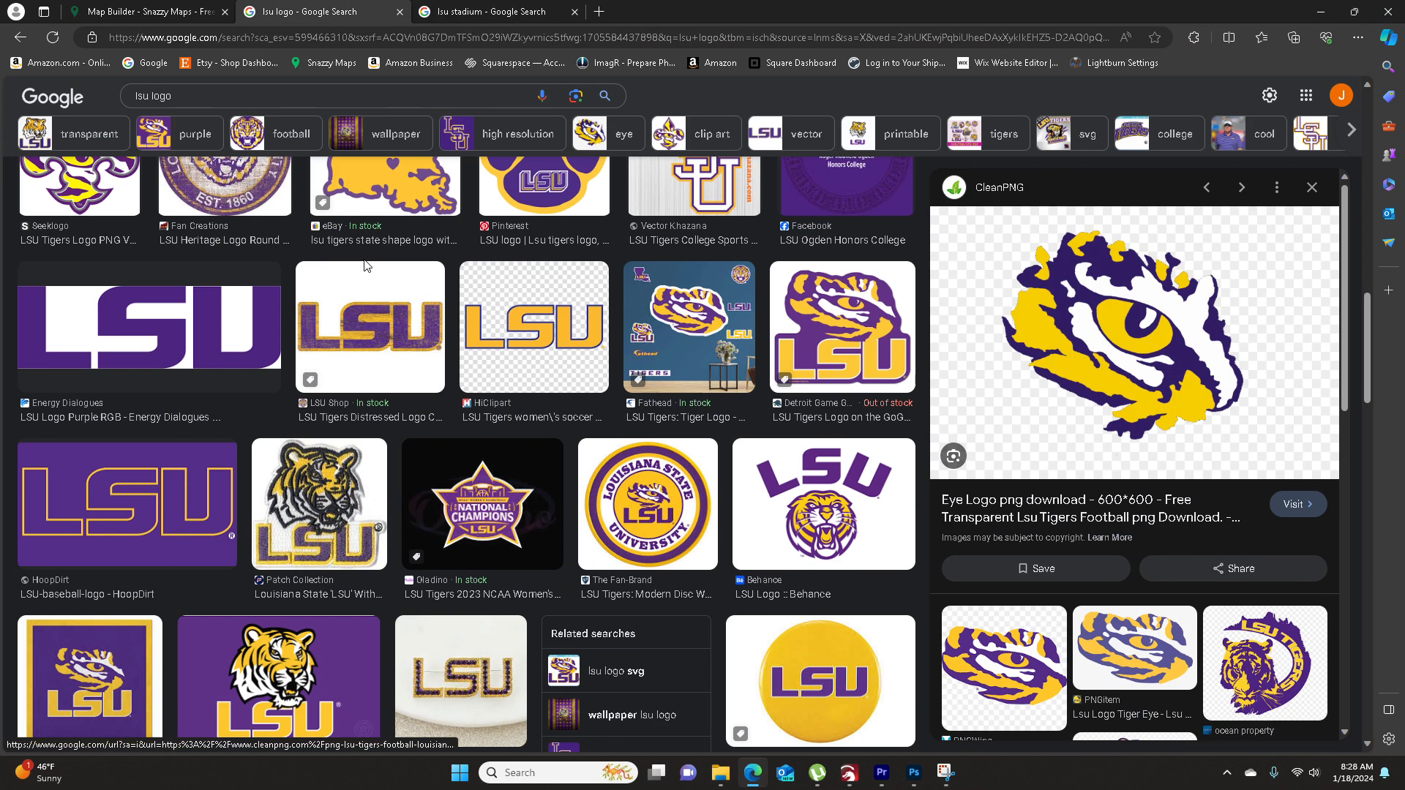
pyautogui.rightClick(542, 331)
pyautogui.click(534, 342)
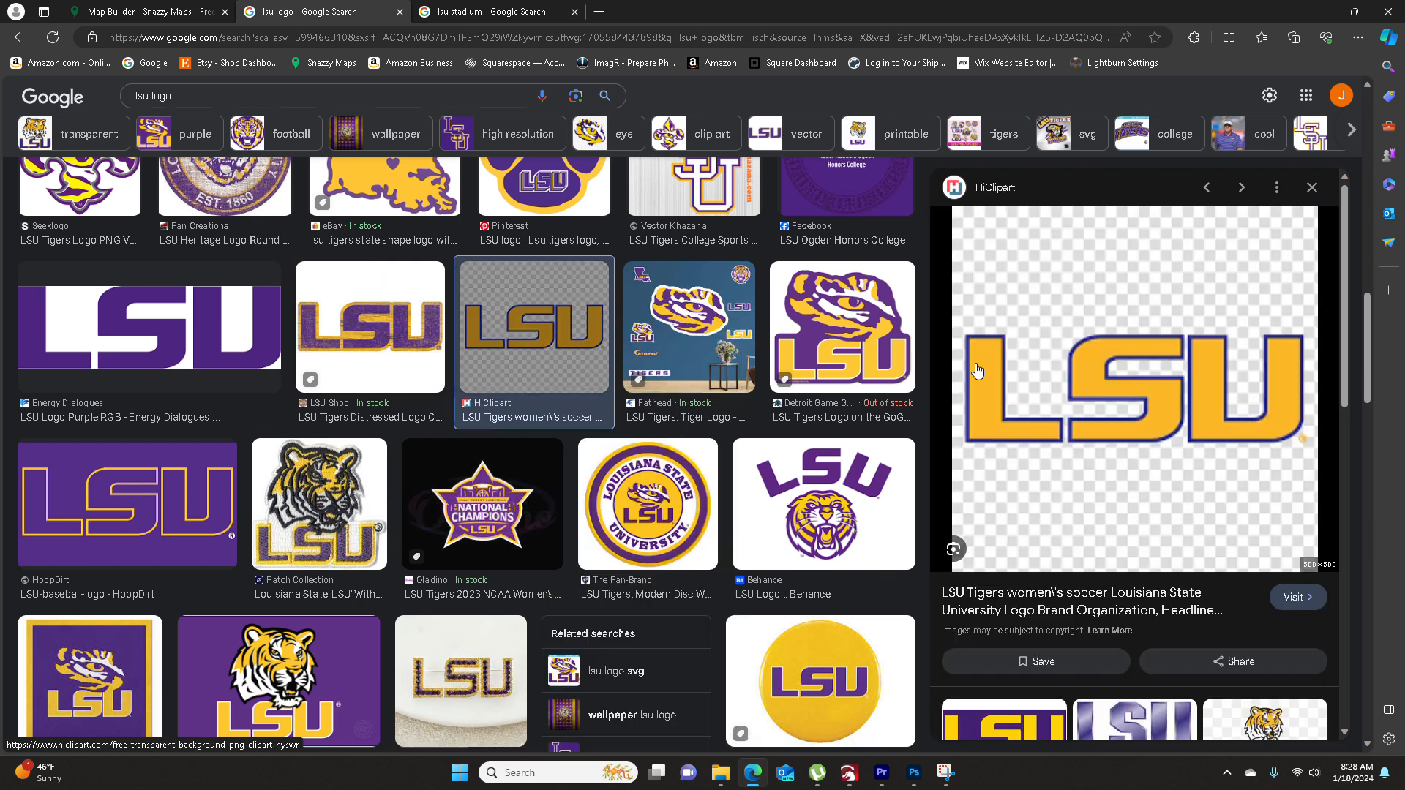
pyautogui.rightClick(1093, 377)
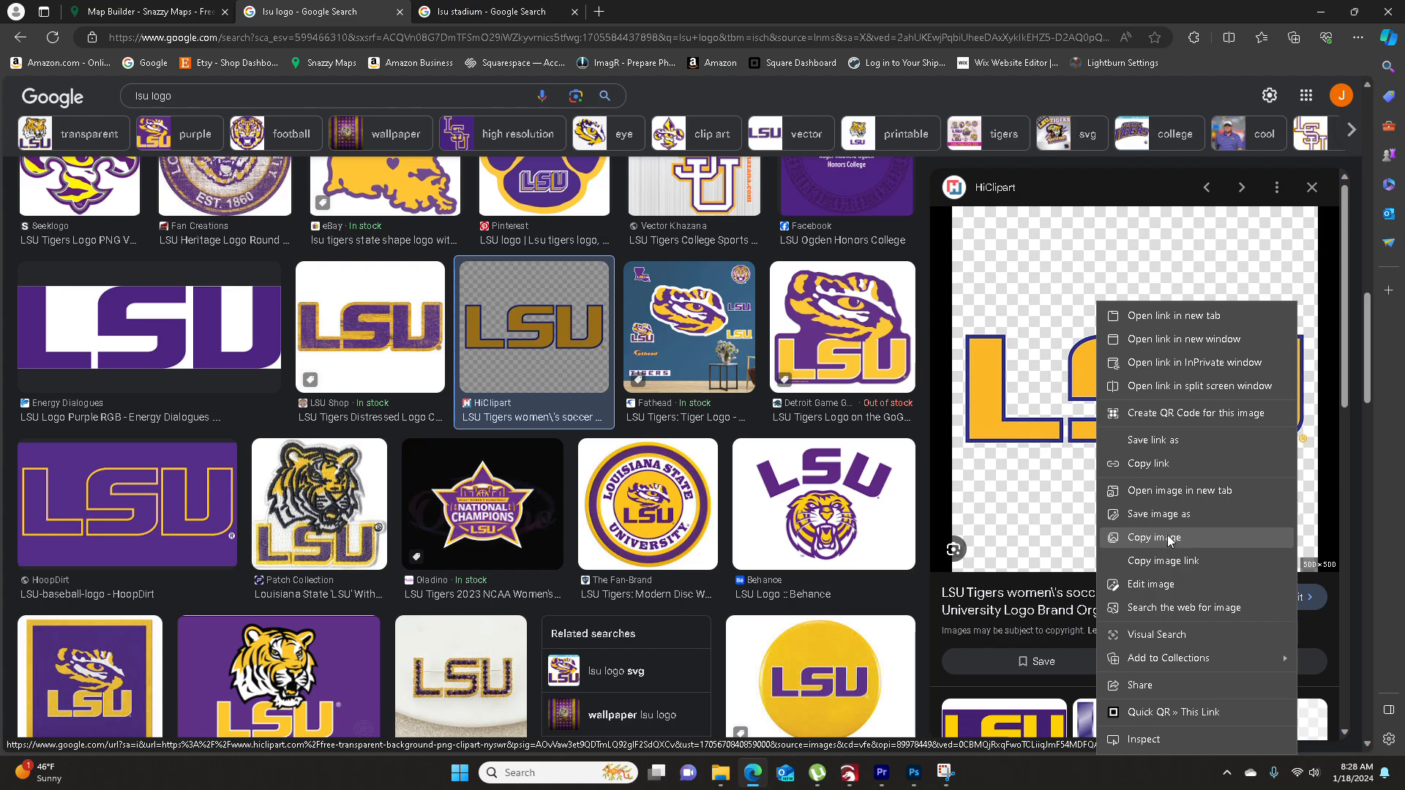
pyautogui.click(1169, 540)
# - Switch to LightBurn, paste the LSU lettering image to the left of the stadium and trace it into vector outlines
pyautogui.click(850, 773)
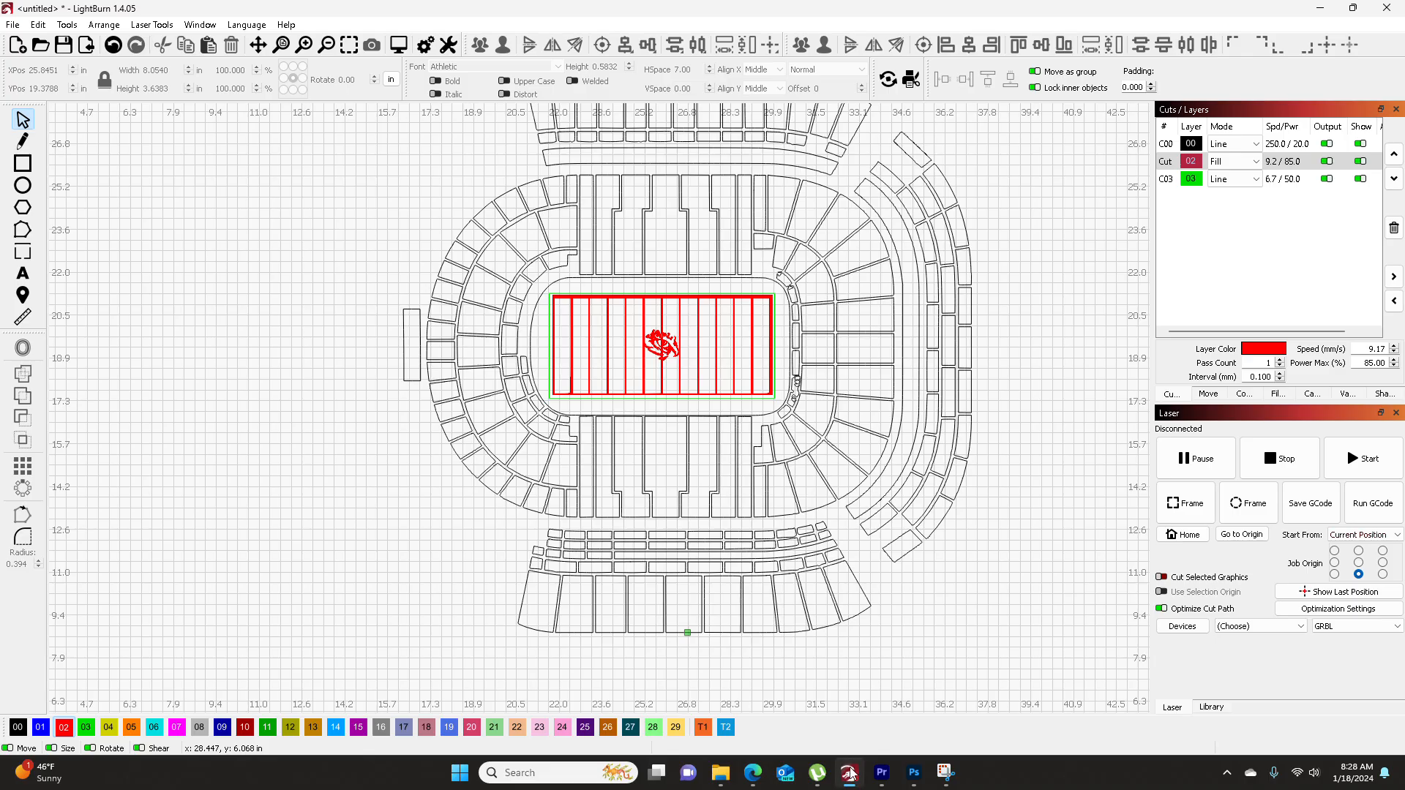
pyautogui.hotkey('ctrl', 'v')
pyautogui.click(226, 410)
pyautogui.rightClick(229, 412)
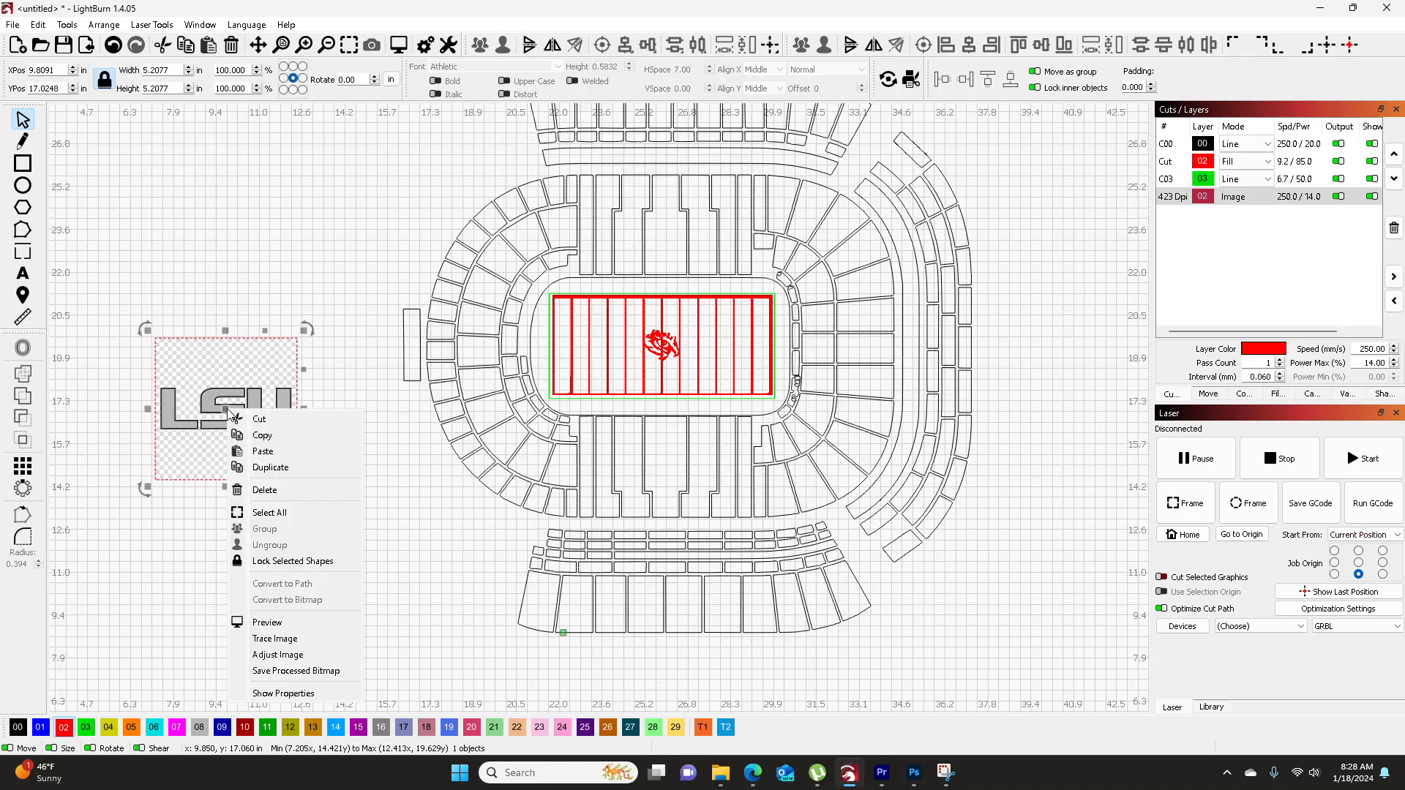
pyautogui.click(276, 639)
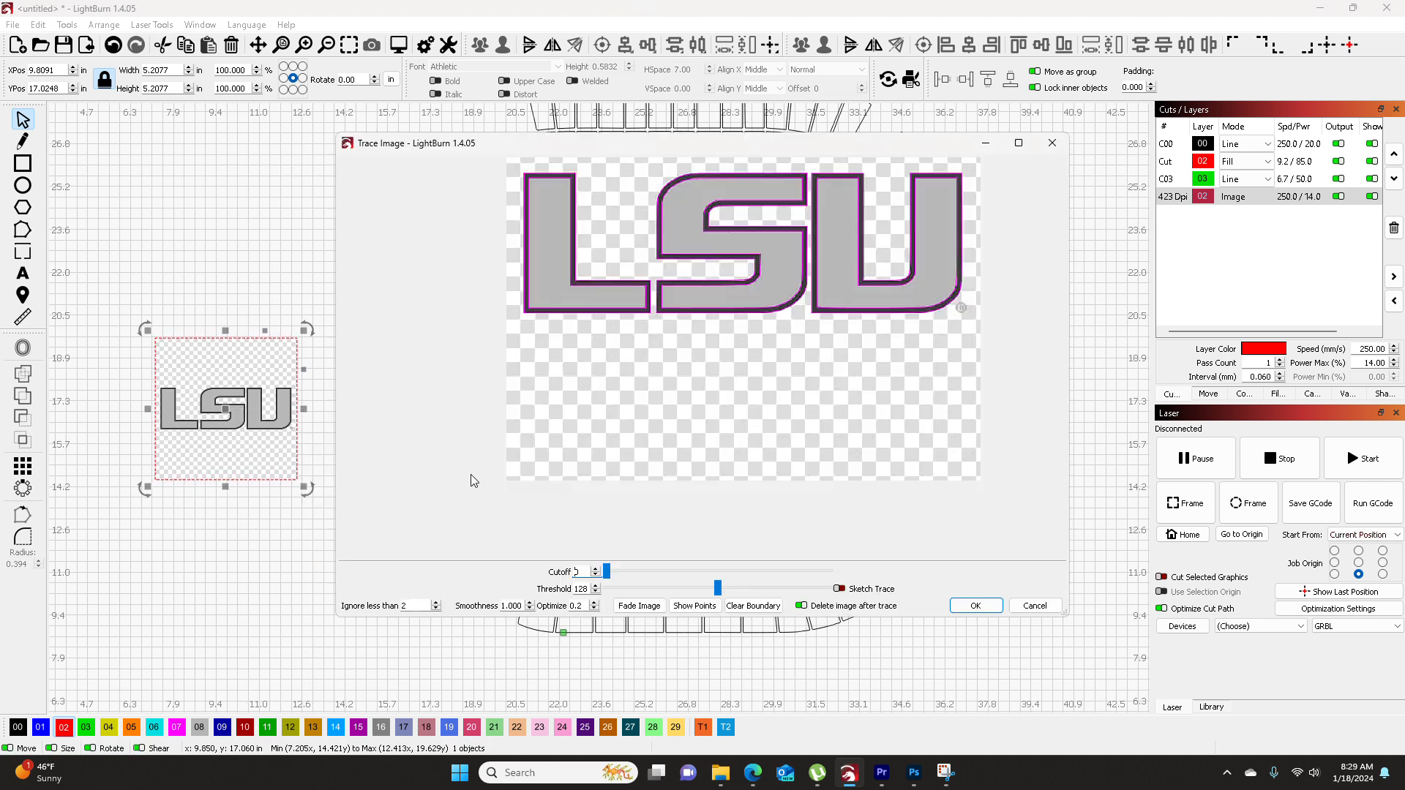
pyautogui.click(975, 606)
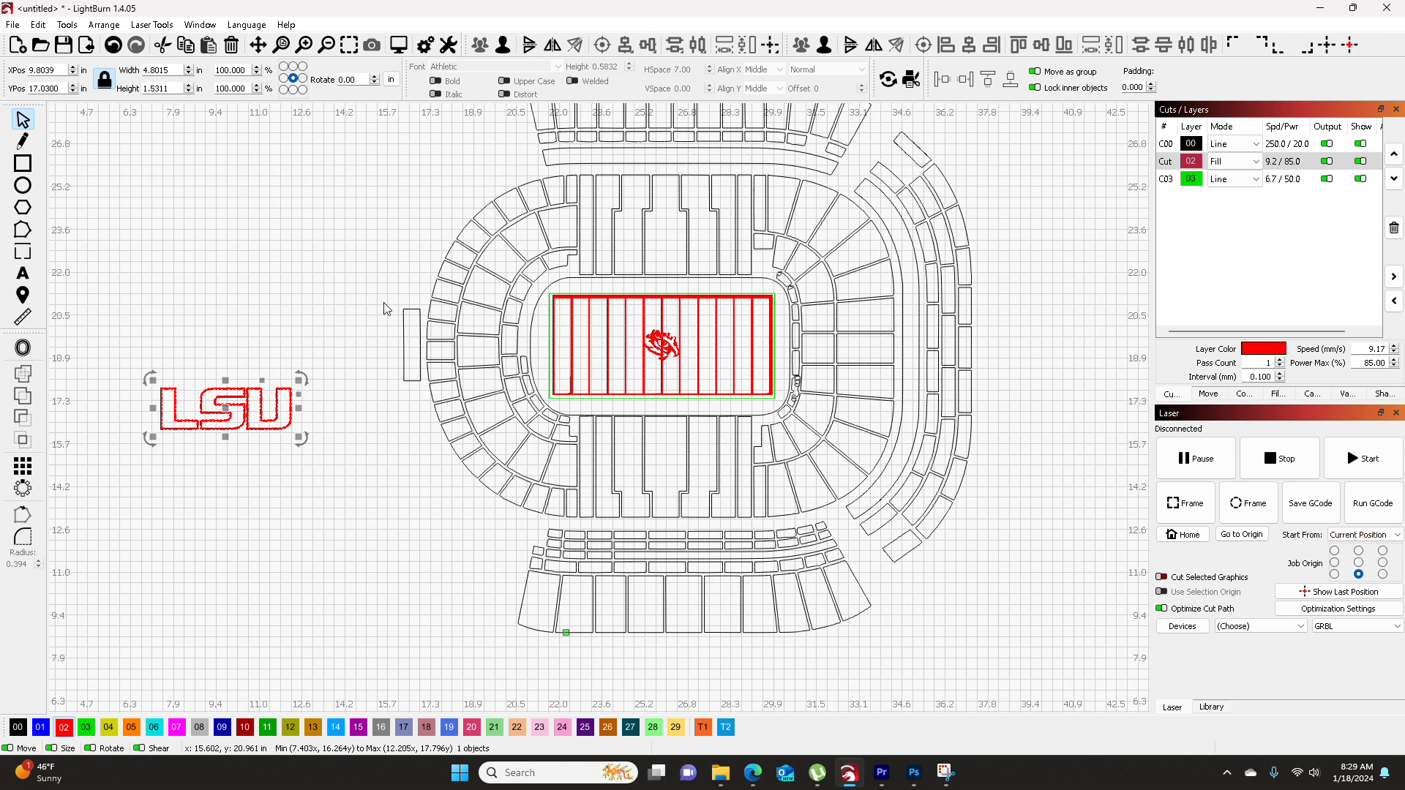
# - Rotate the traced LSU lettering 90 degrees and move it onto the football field's left end zone
pyautogui.moveTo(357, 80); pyautogui.dragTo(310, 83)
pyautogui.write('90')
pyautogui.press('Return')
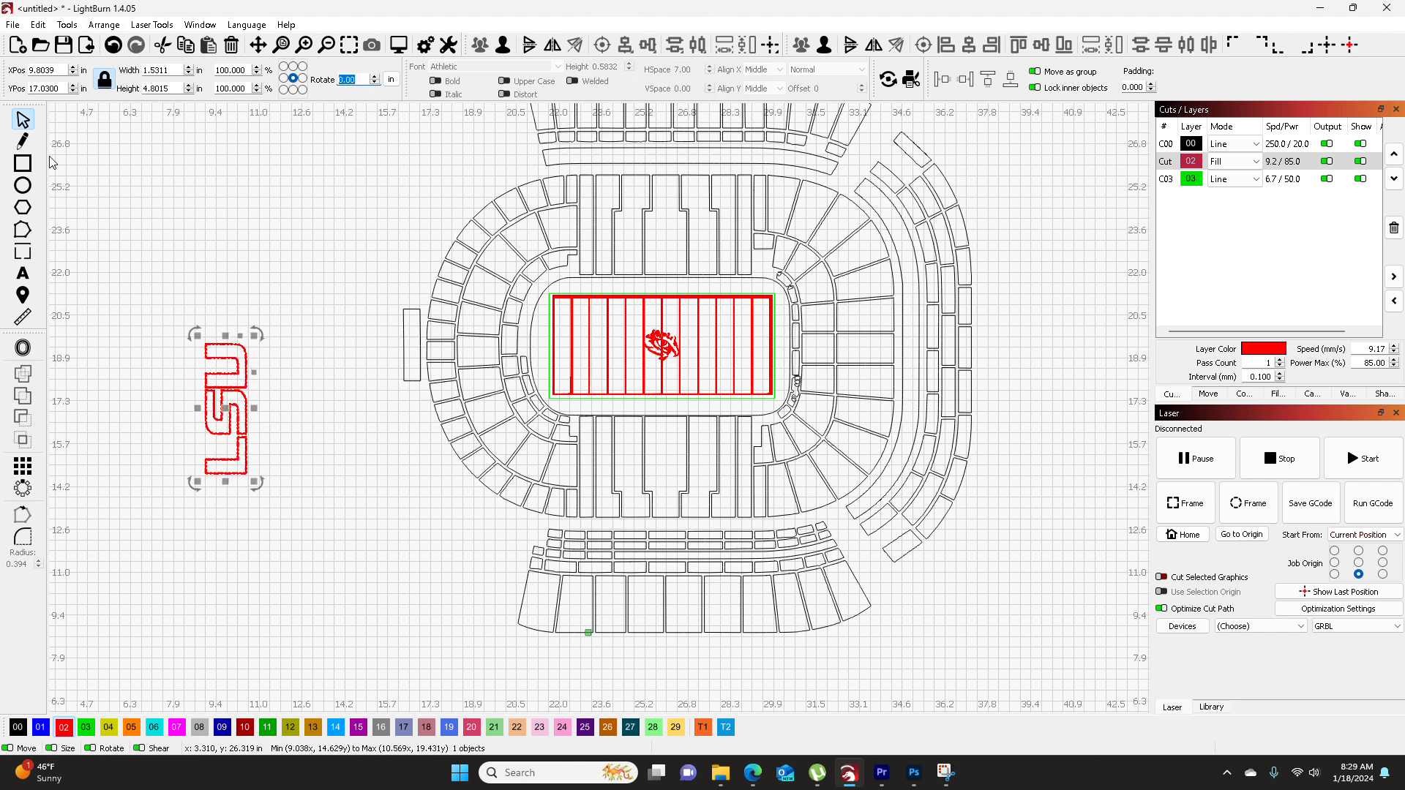
pyautogui.moveTo(265, 402); pyautogui.dragTo(599, 341)
pyautogui.scroll(3, 564, 345)
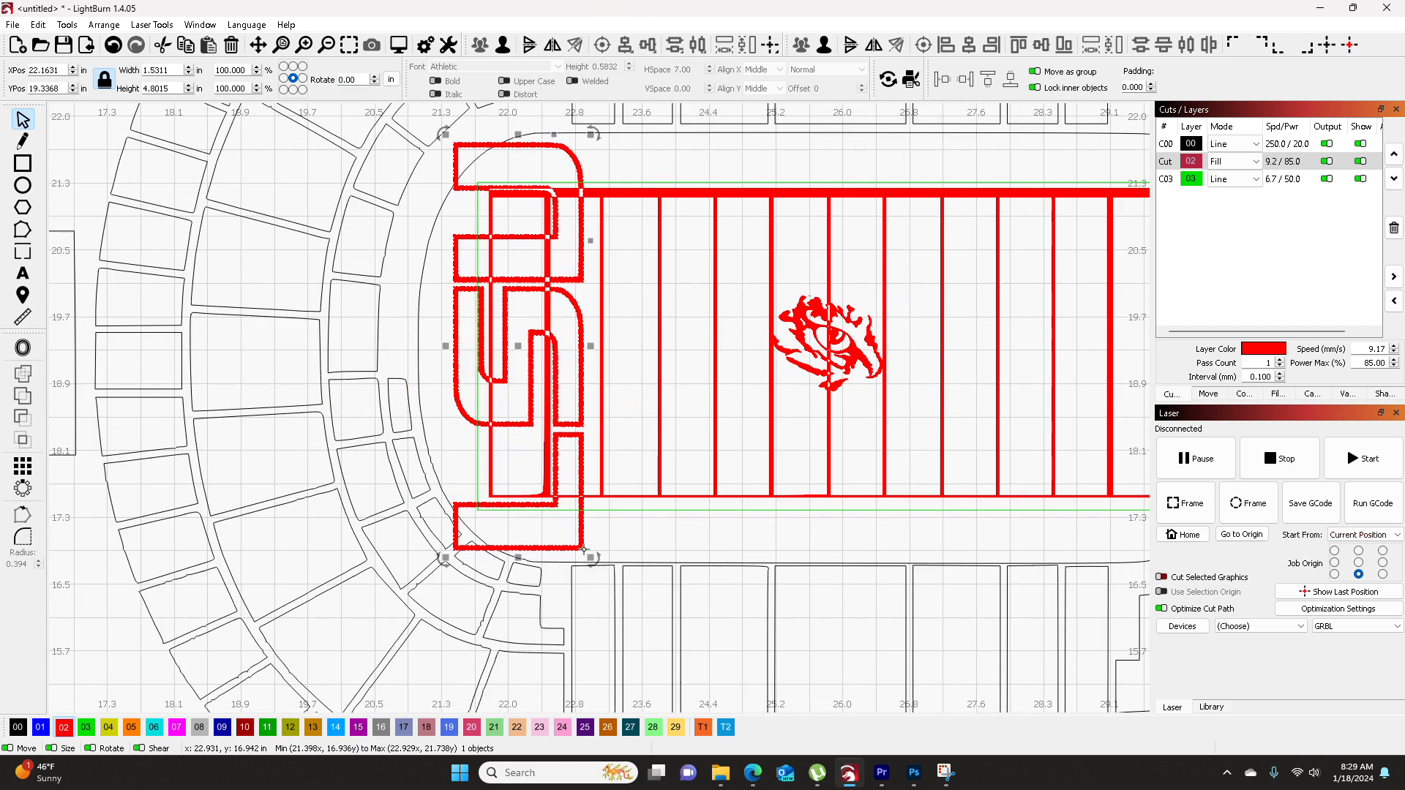
# - Scale the LSU lettering down to about 0.47 in wide by 1.48 in high and centre it in the left end zone
pyautogui.moveTo(593, 558); pyautogui.dragTo(506, 290)
pyautogui.moveTo(478, 212); pyautogui.dragTo(516, 349)
pyautogui.moveTo(550, 422); pyautogui.dragTo(543, 405)
pyautogui.moveTo(524, 345); pyautogui.dragTo(518, 345)
pyautogui.scroll(-5, 526, 350)
pyautogui.scroll(2, 531, 352)
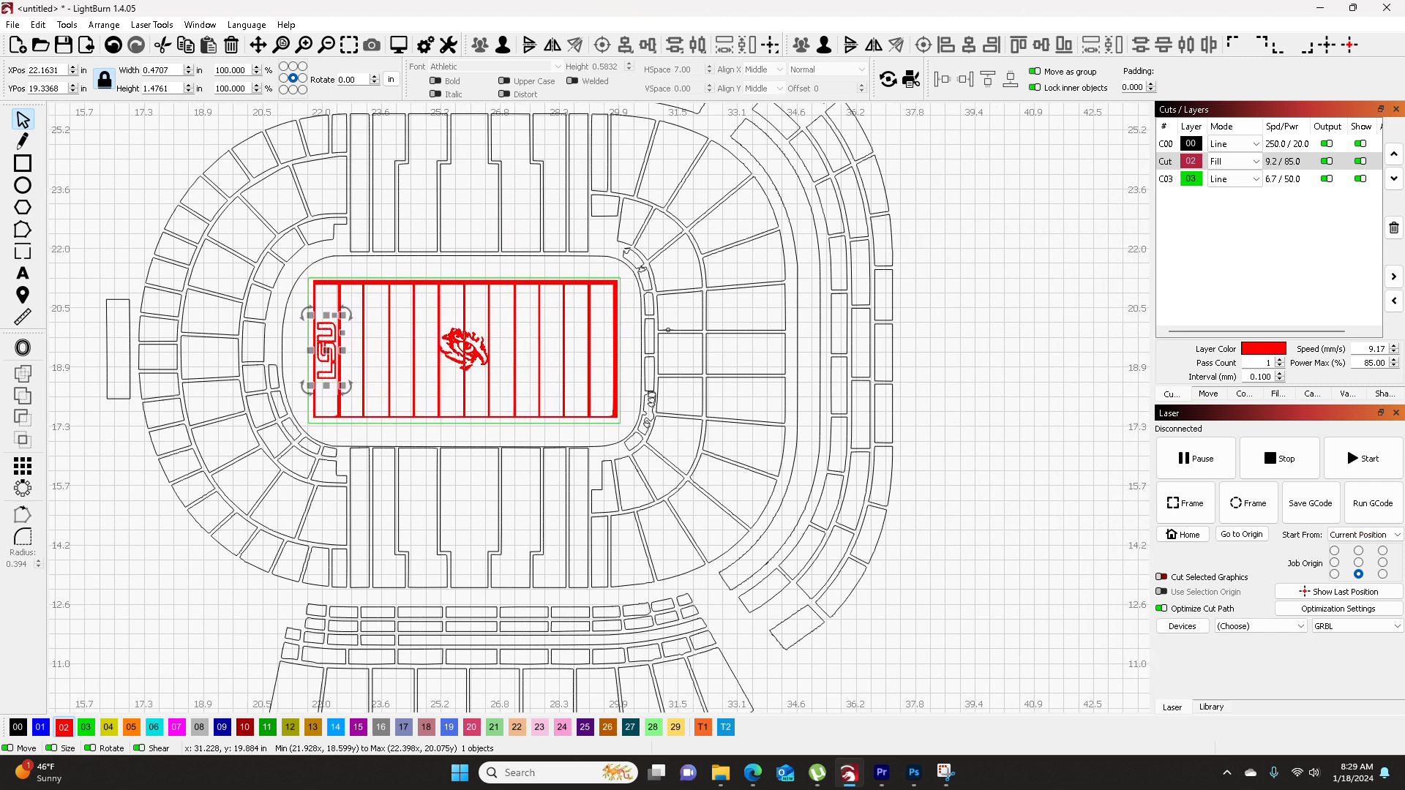
# - Paste a copy of the LSU lettering, turn it to face the opposite way, and centre it in the right end zone
pyautogui.hotkey('ctrl', 'v')
pyautogui.doubleClick(361, 77)
pyautogui.press('Return')
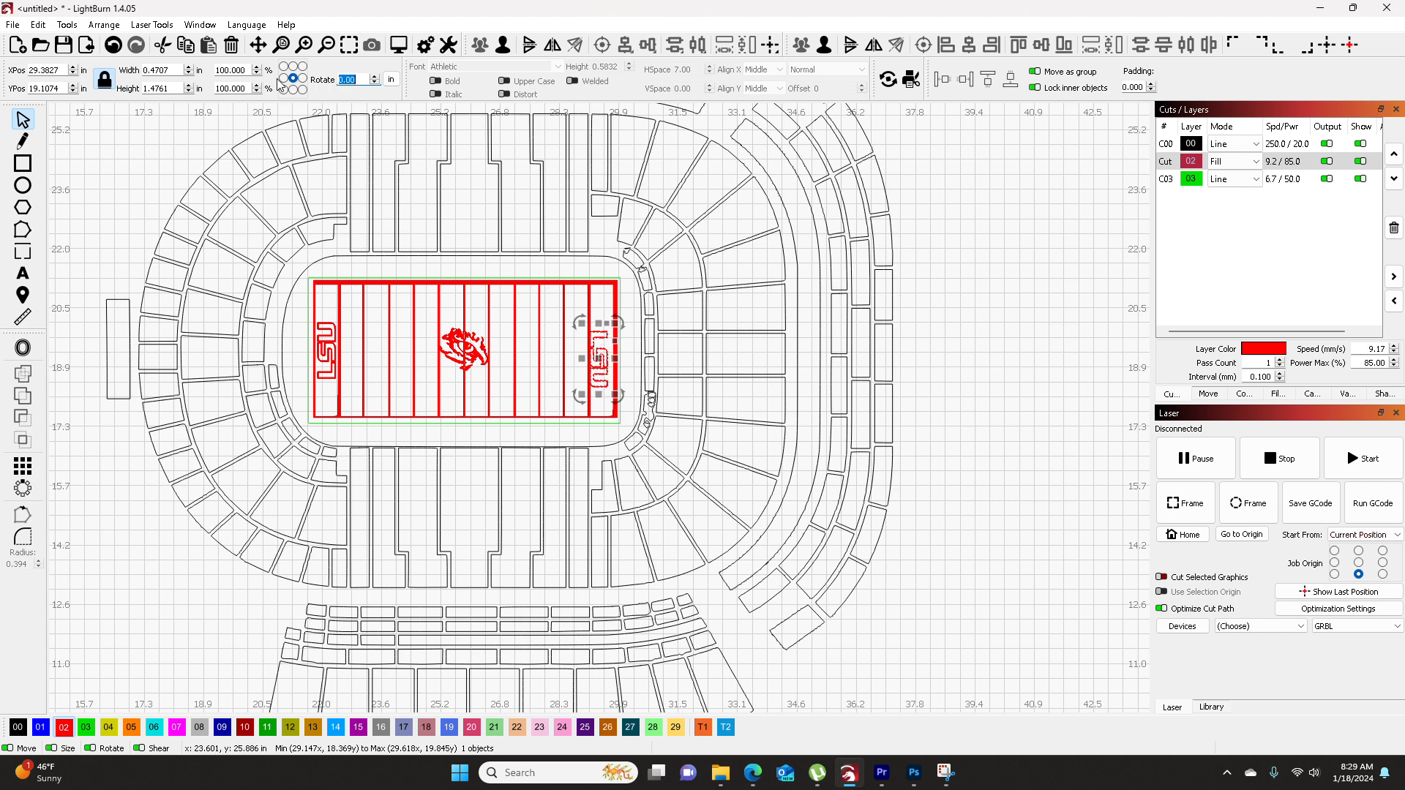
pyautogui.scroll(3, 609, 355)
pyautogui.moveTo(584, 378); pyautogui.dragTo(600, 364)
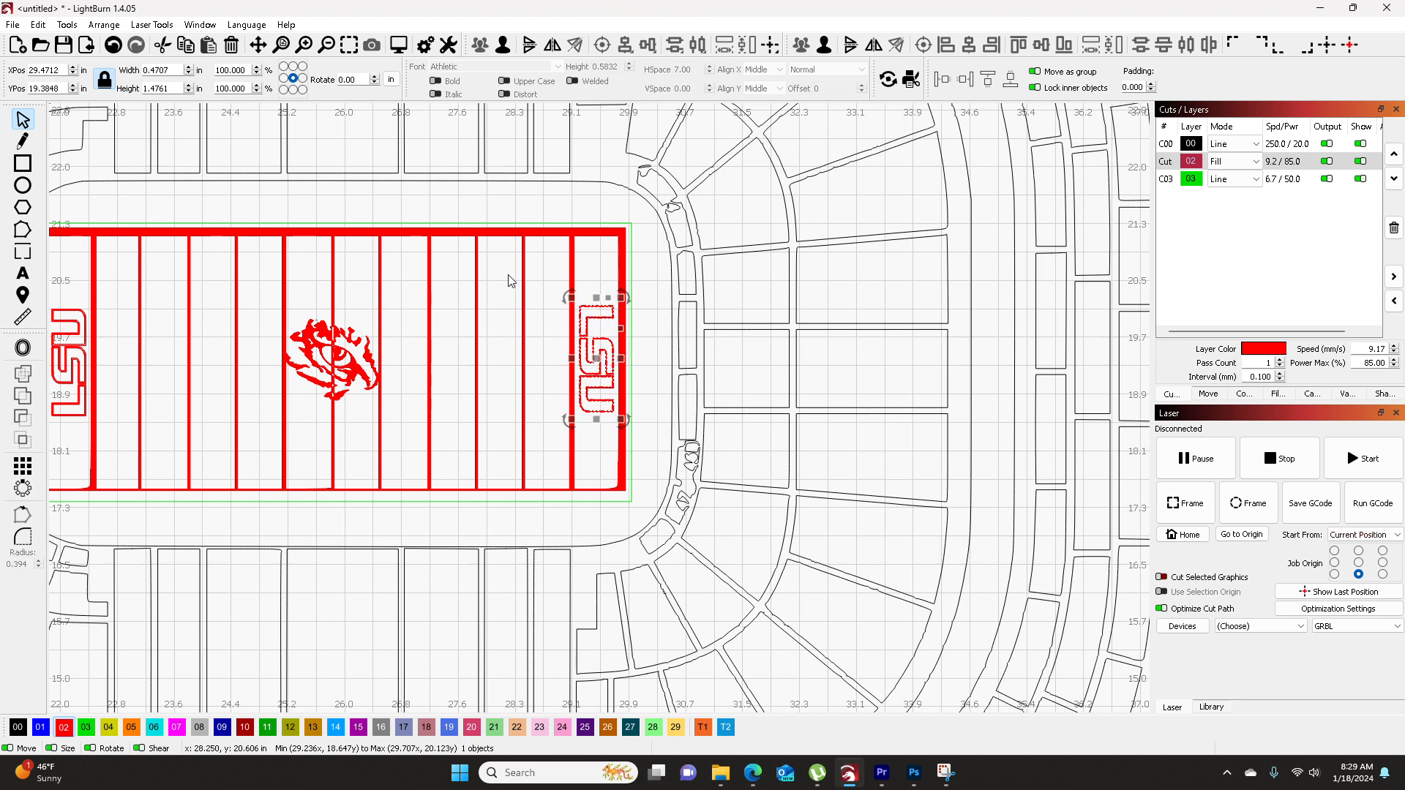
pyautogui.click(500, 309)
pyautogui.scroll(-3, 500, 309)
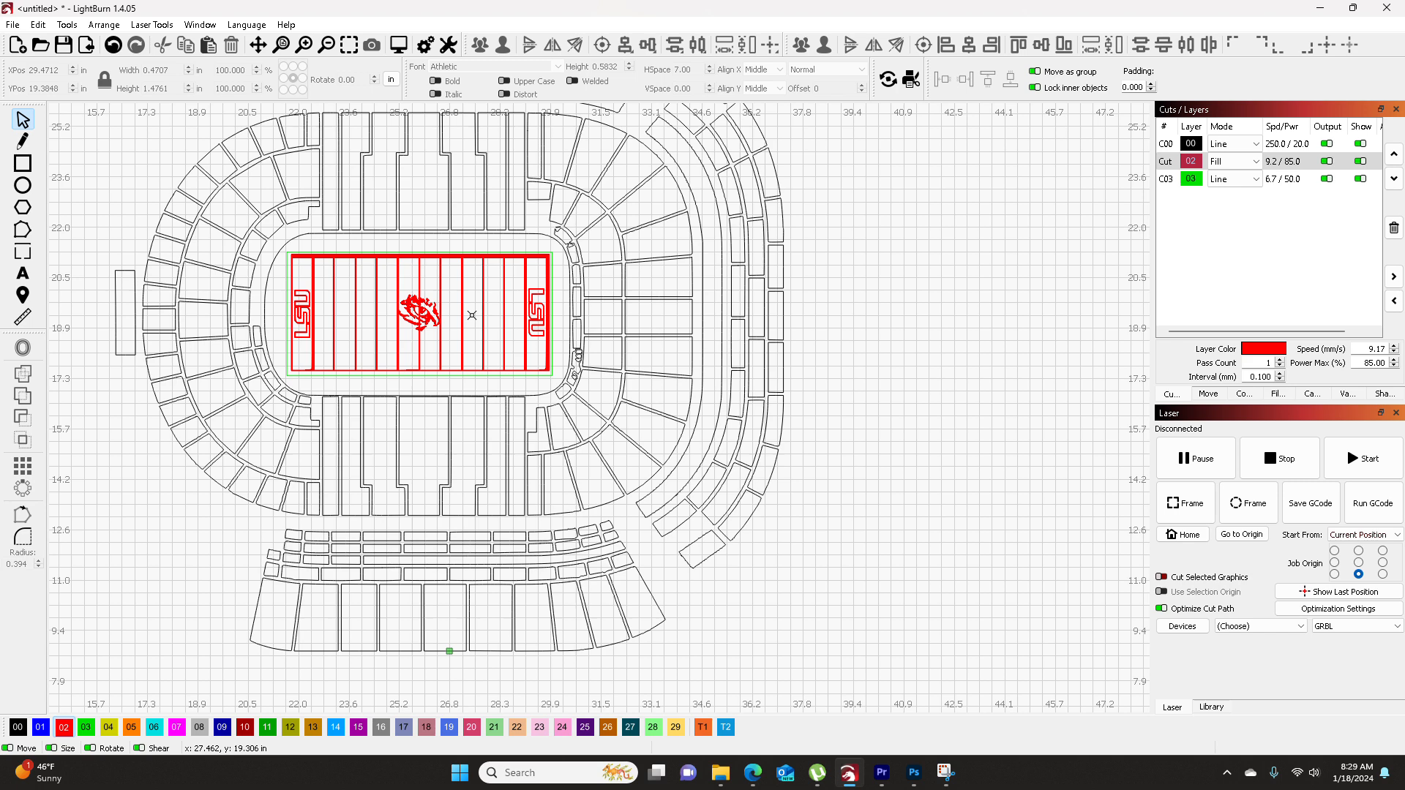
# - Delete the green outer border around the football field
pyautogui.scroll(-2, 601, 236)
pyautogui.scroll(3, 573, 245)
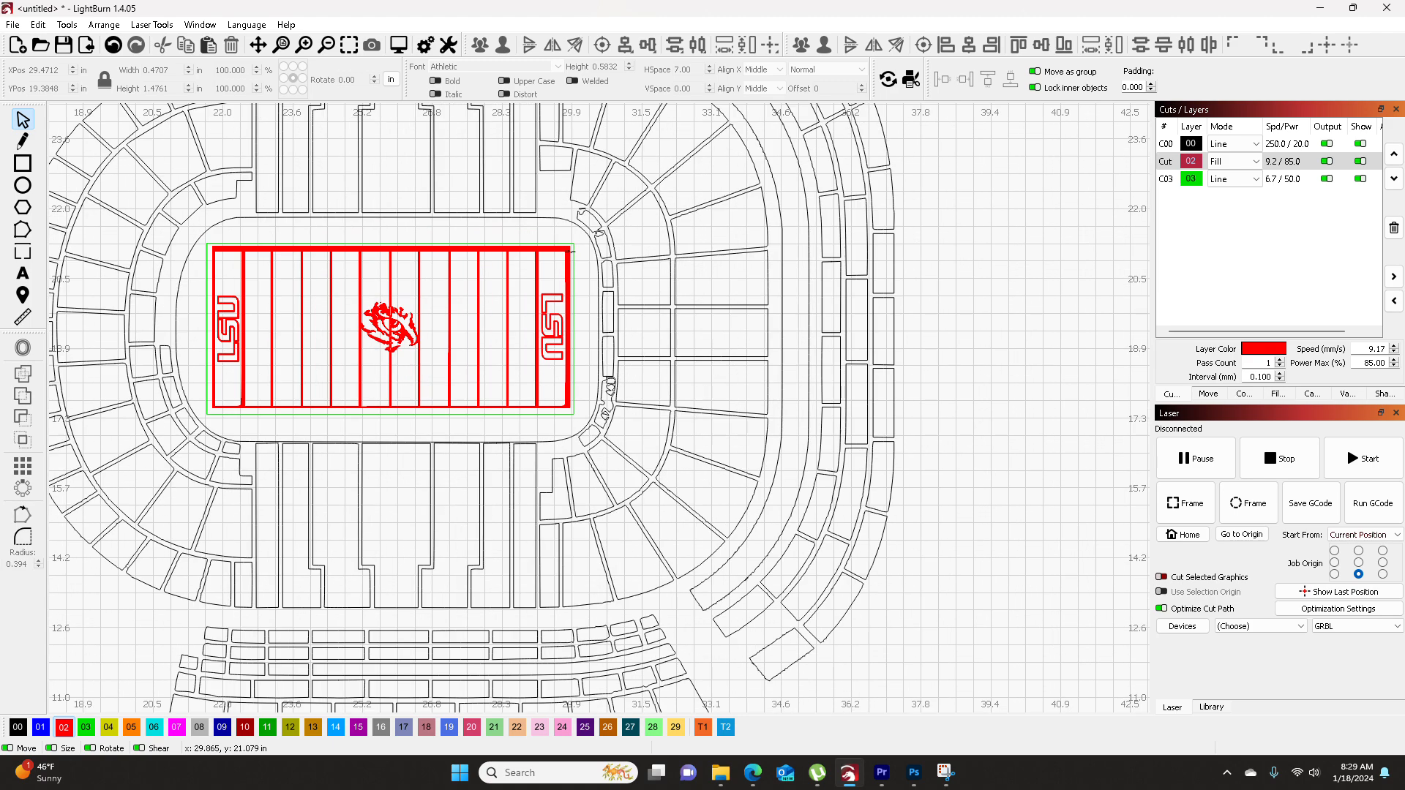
pyautogui.click(492, 244)
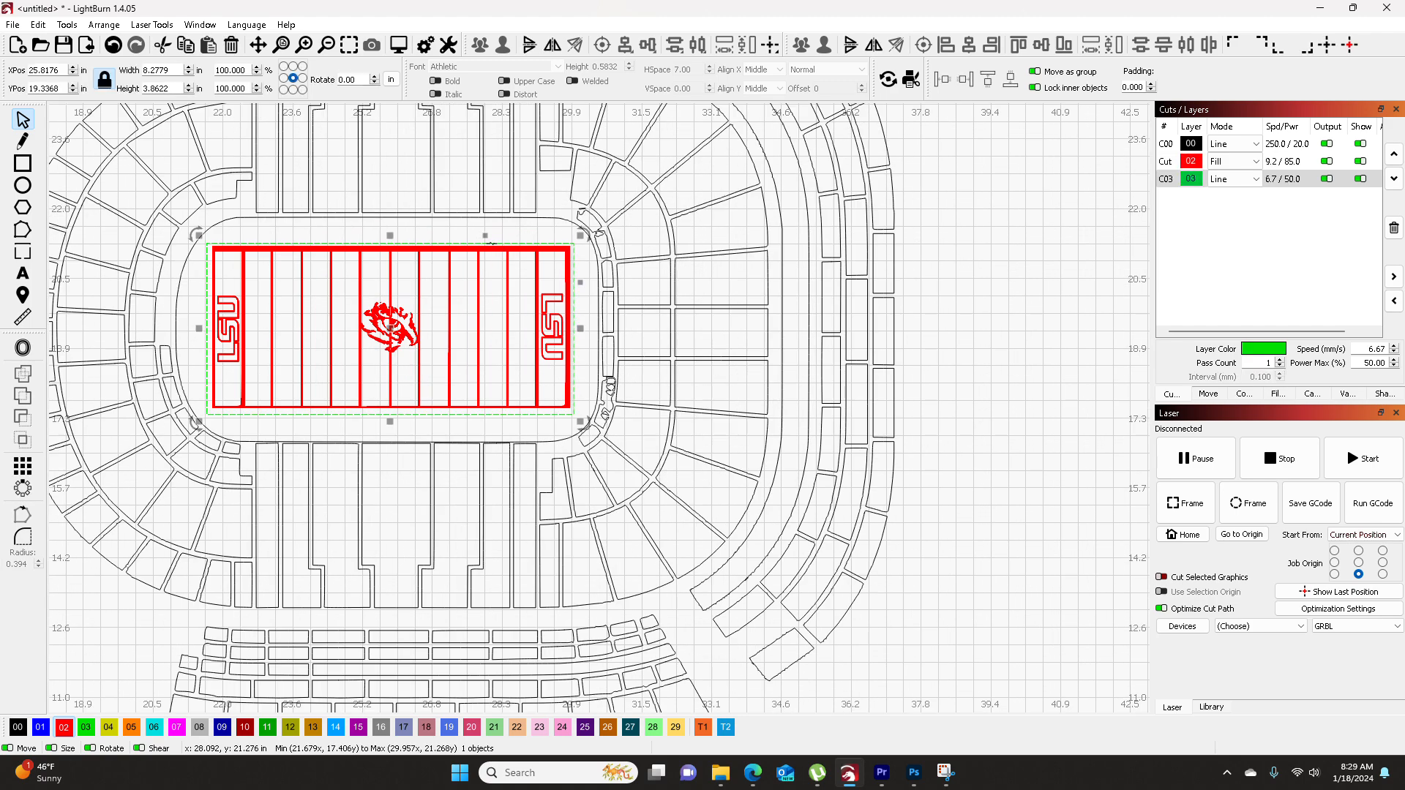
pyautogui.press('Delete')
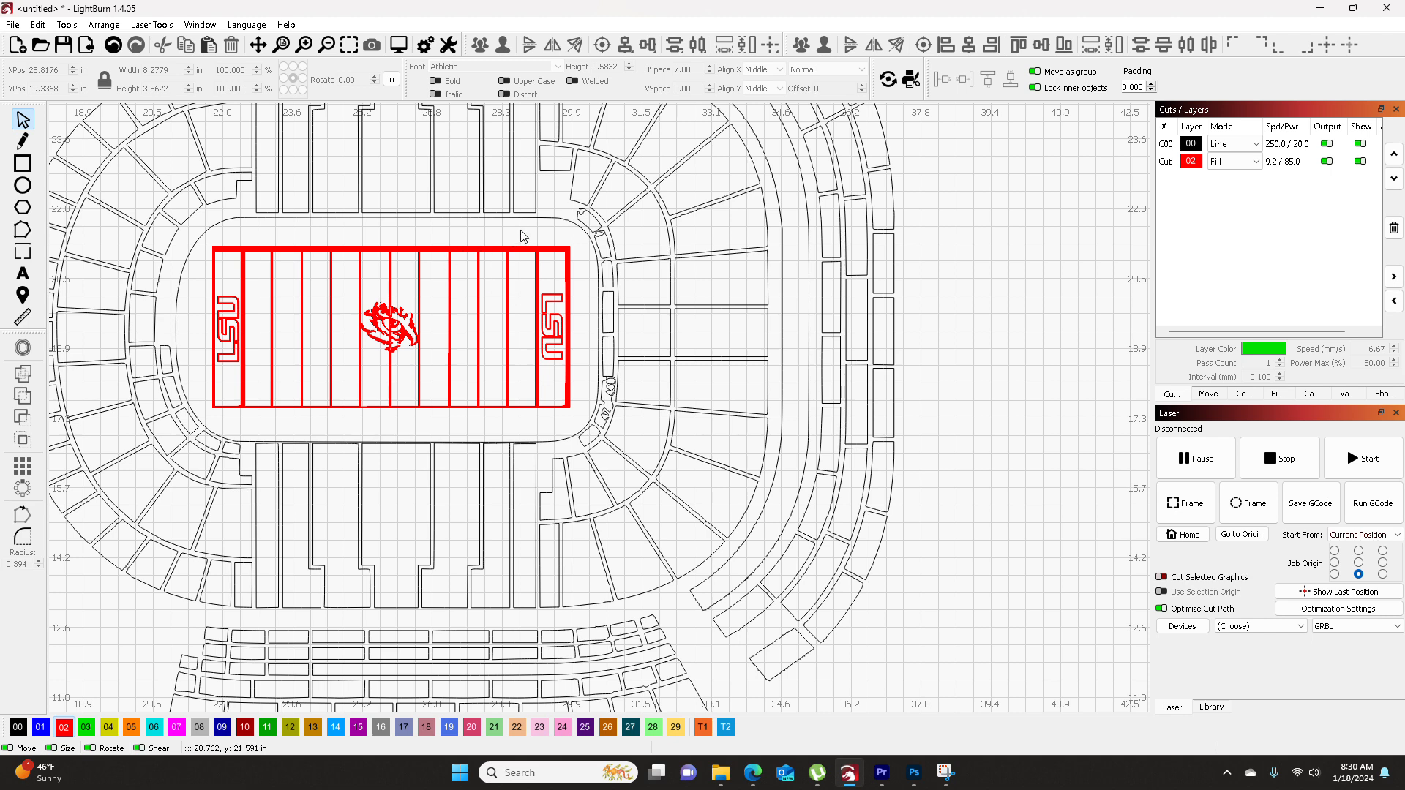
# - Select the entire stadium and field artwork and group it into one object
pyautogui.scroll(-3, 528, 261)
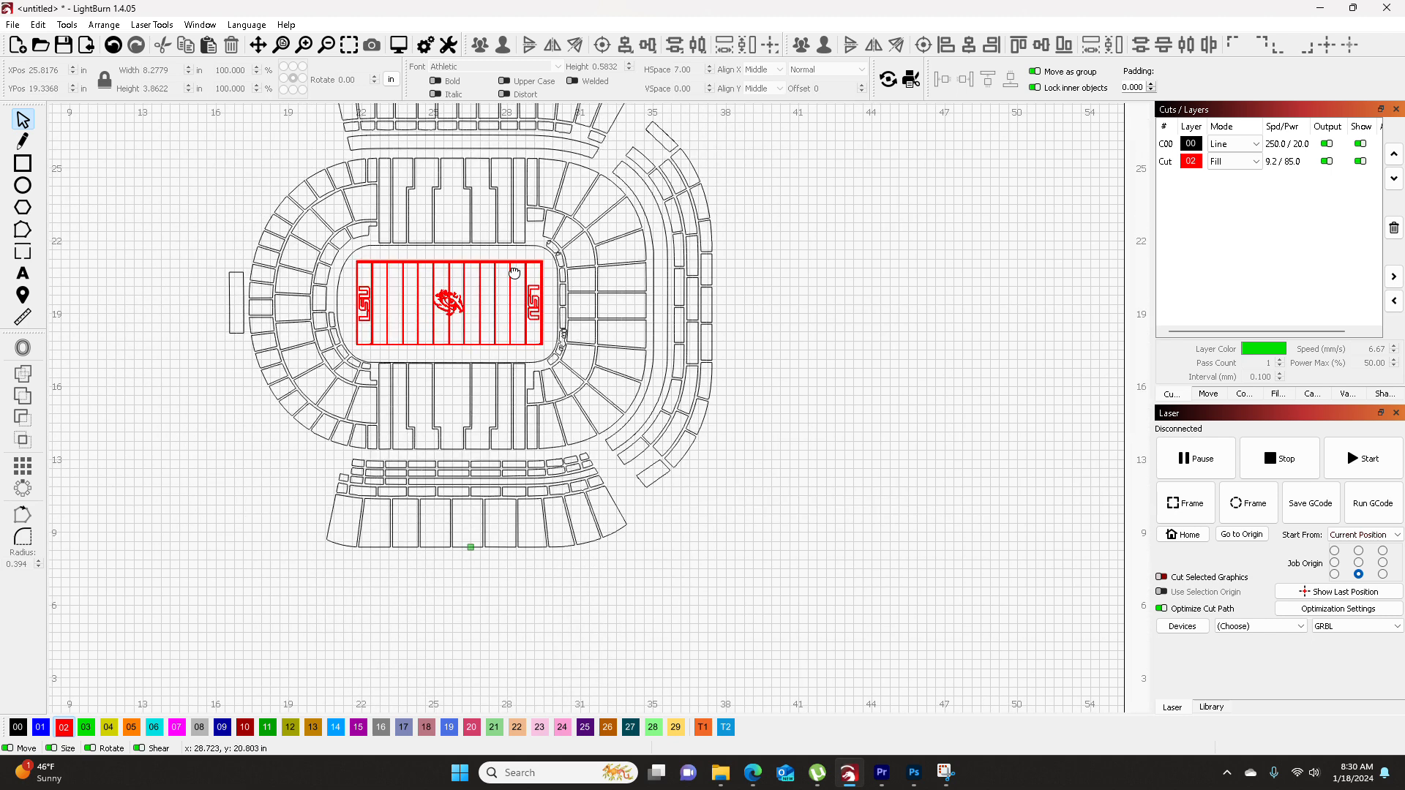
pyautogui.moveTo(525, 264); pyautogui.dragTo(515, 339)
pyautogui.scroll(-1, 515, 341)
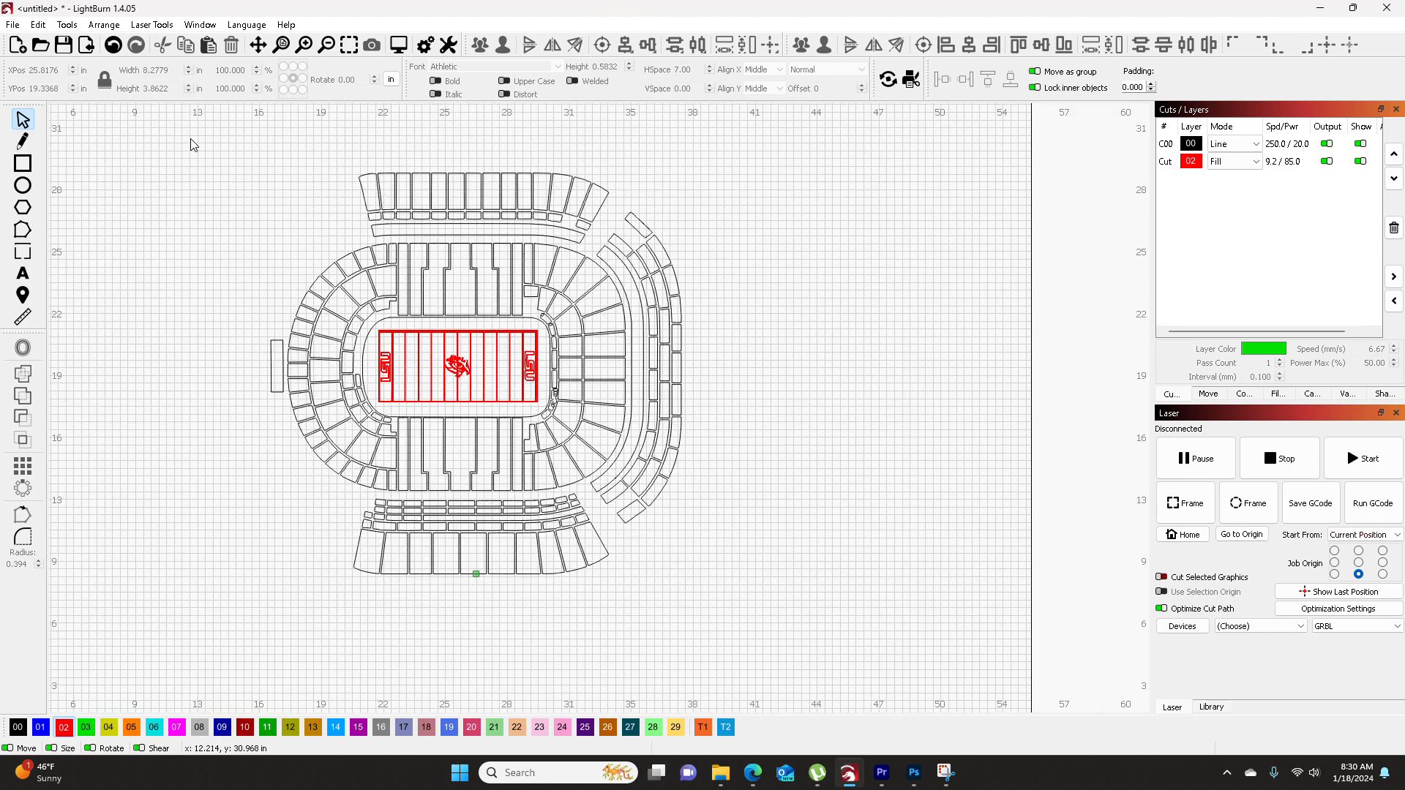
pyautogui.moveTo(171, 151); pyautogui.dragTo(810, 618)
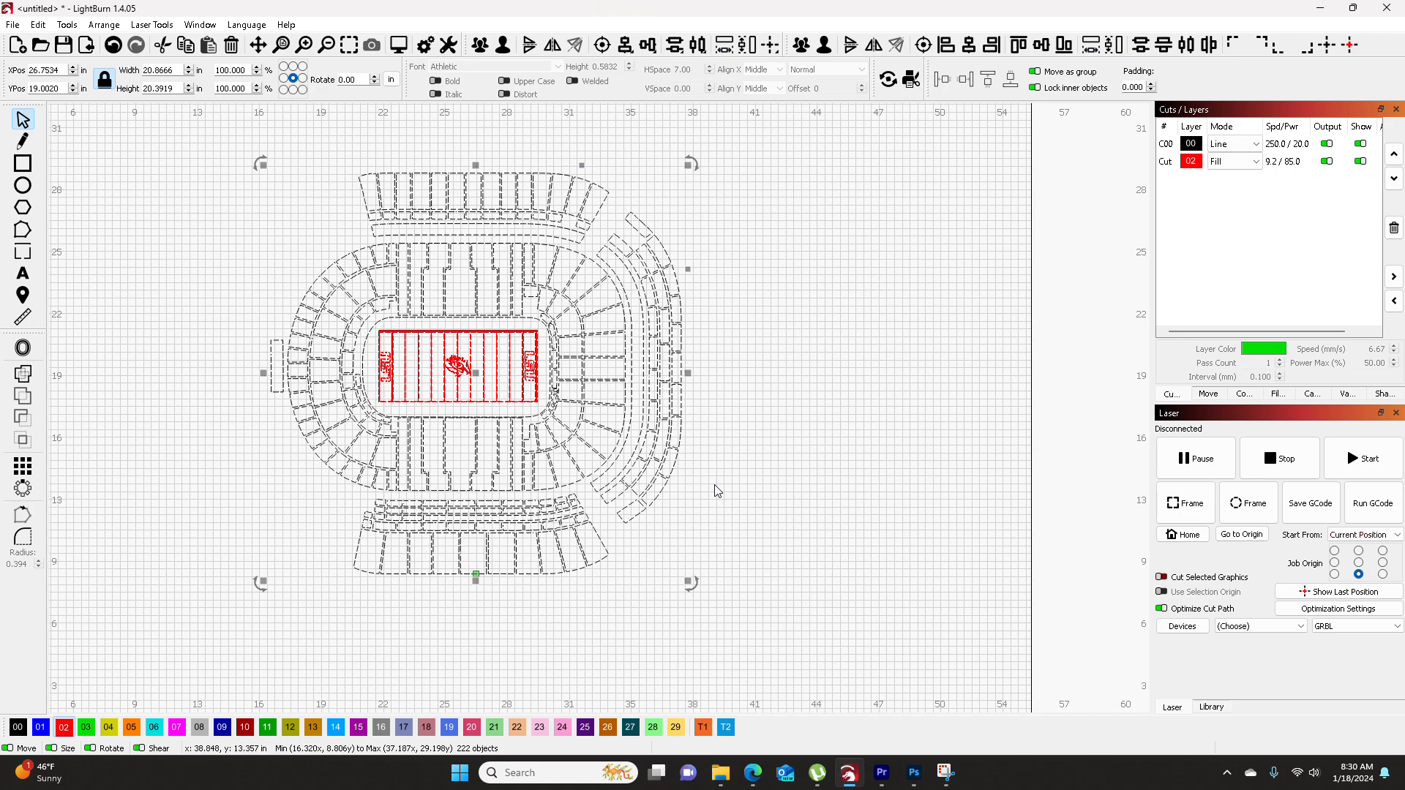
pyautogui.rightClick(609, 347)
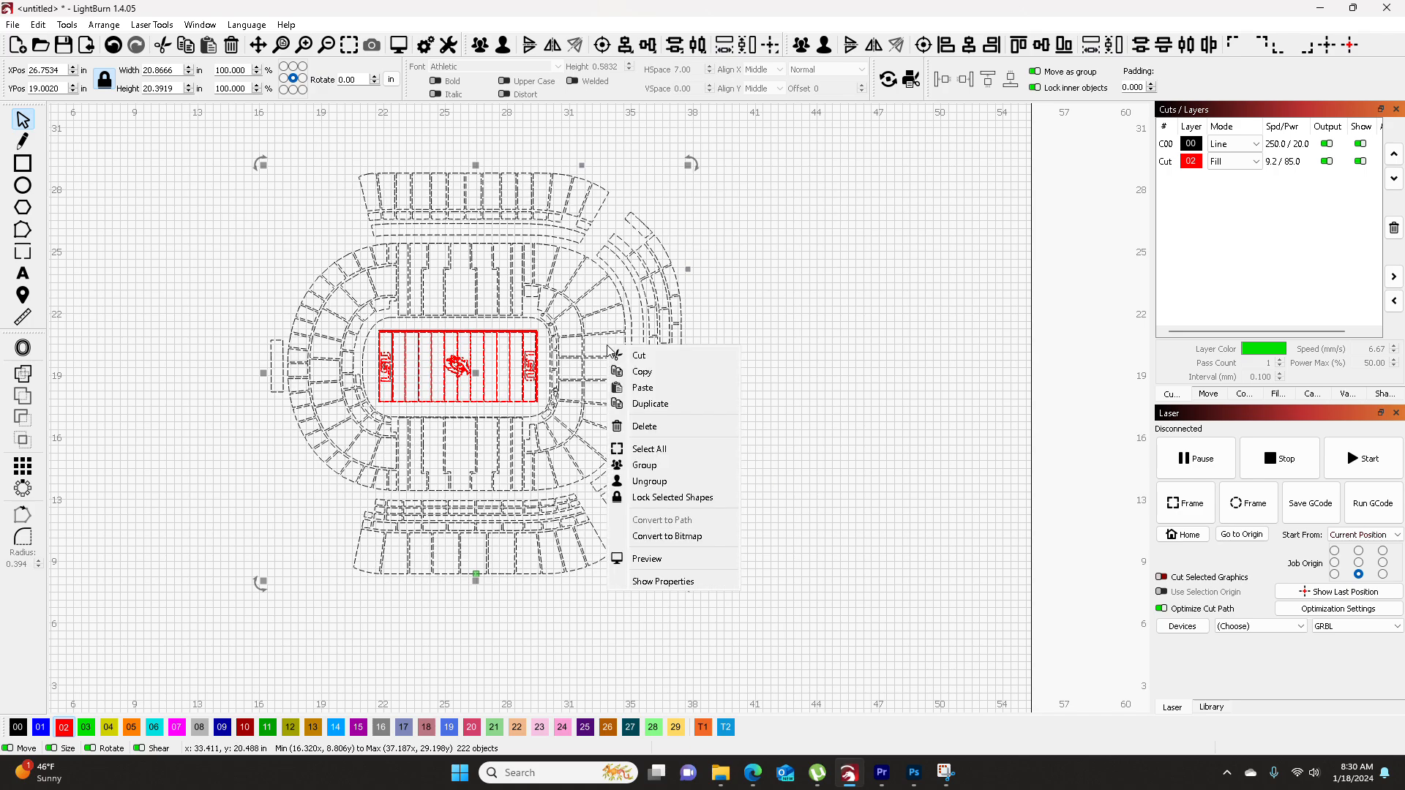
pyautogui.click(657, 465)
pyautogui.click(734, 405)
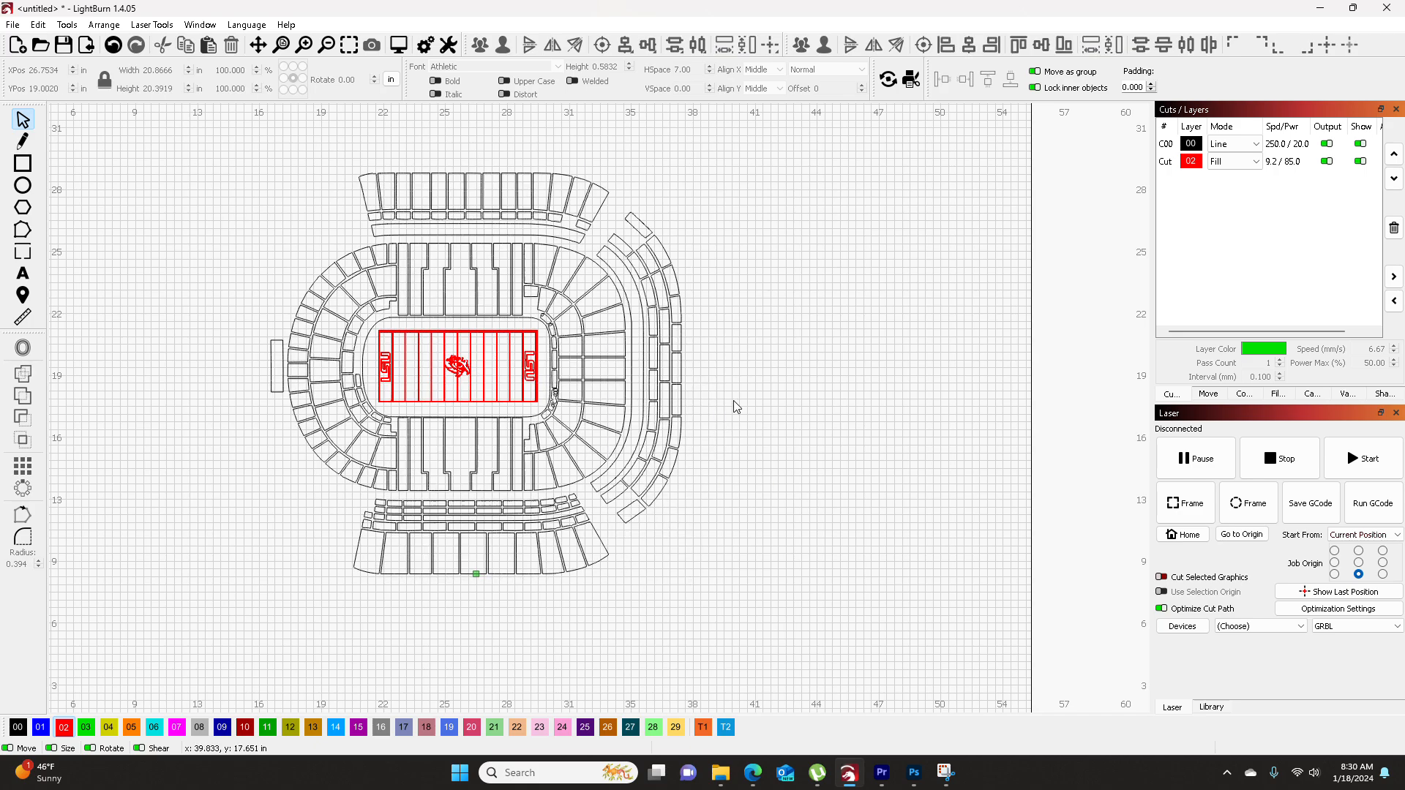
# - Move the grouped stadium design about 1.2 in to the right and 0.3 in up, and deselect it
pyautogui.click(481, 379)
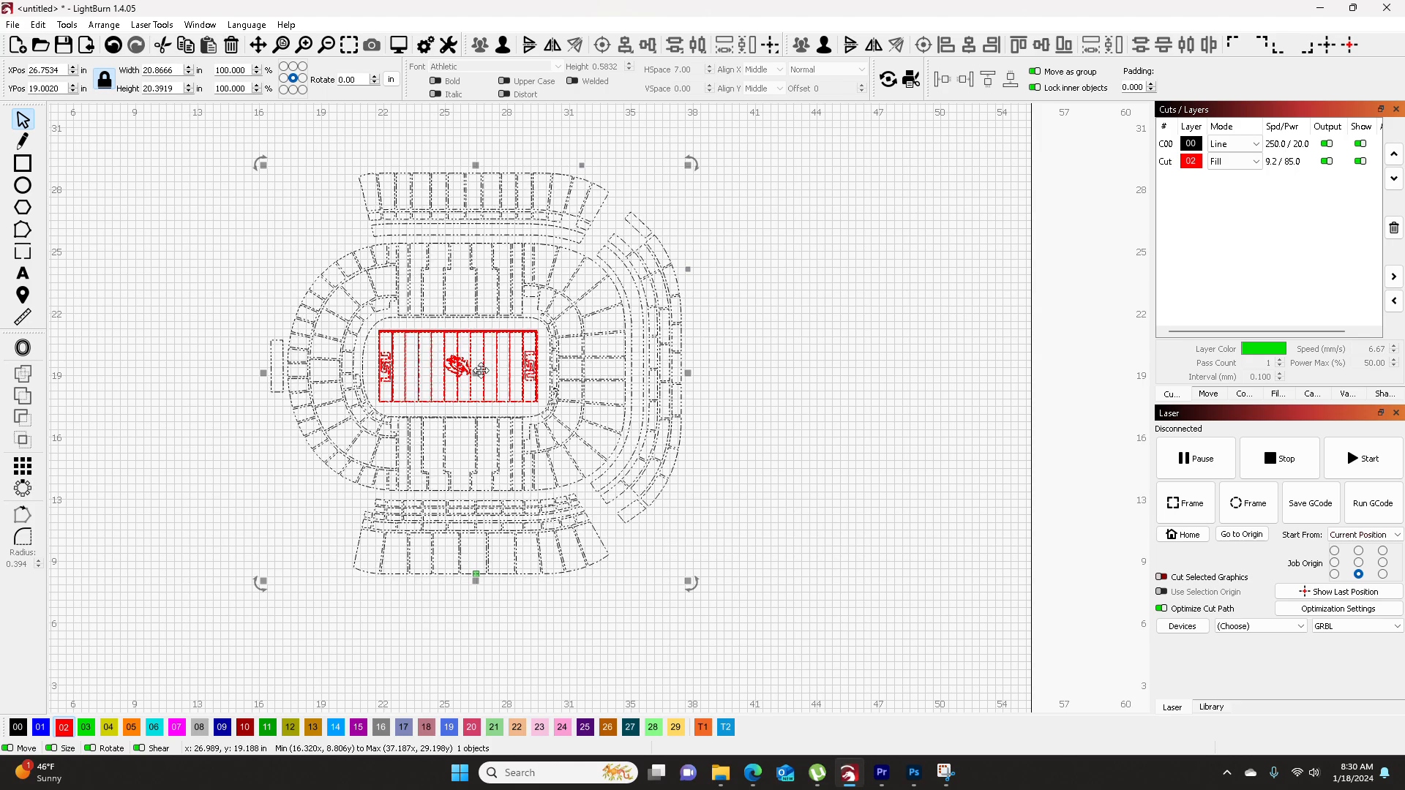
pyautogui.moveTo(482, 380)
pyautogui.mouseDown()
pyautogui.moveTo(1118, 390)
pyautogui.moveTo(505, 375)
pyautogui.mouseUp()
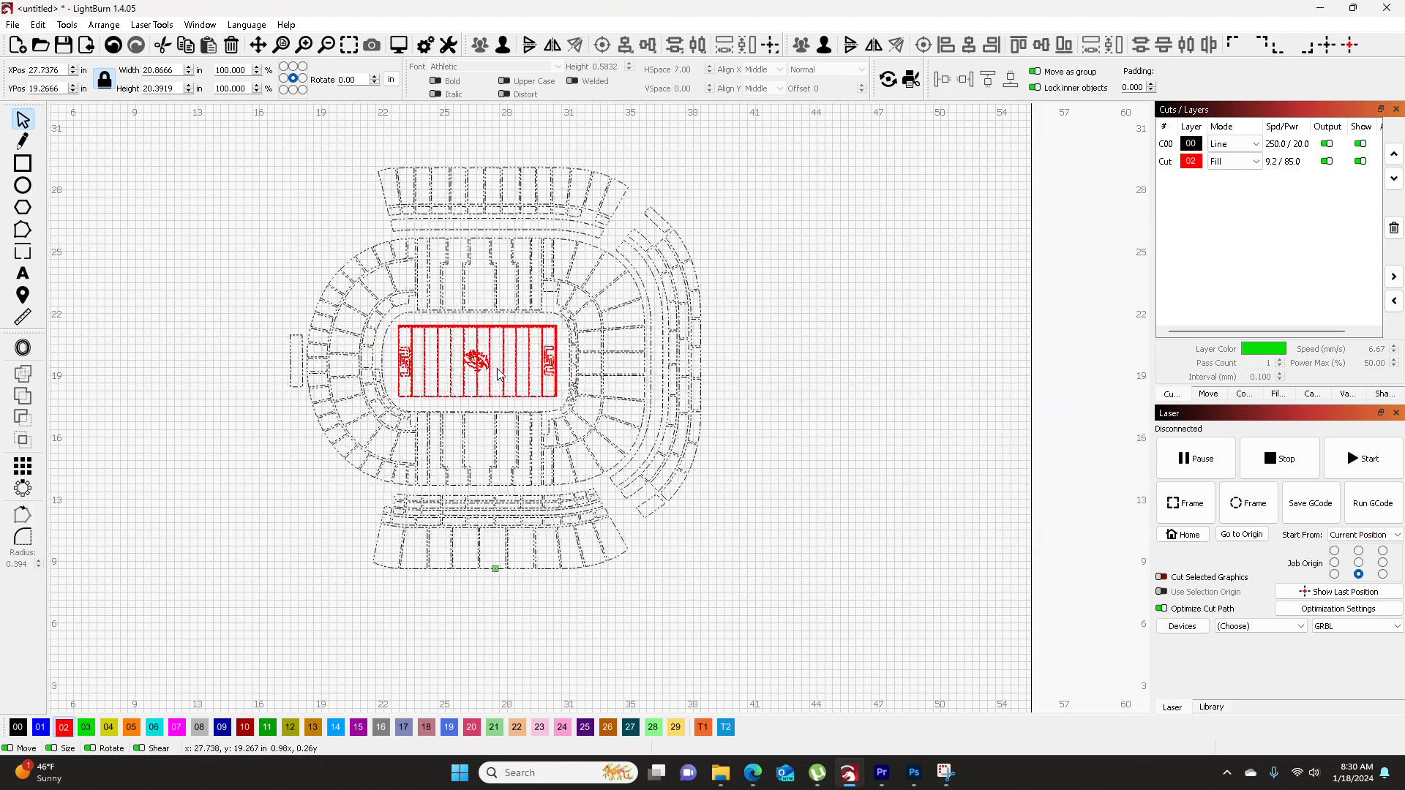
pyautogui.click(846, 270)
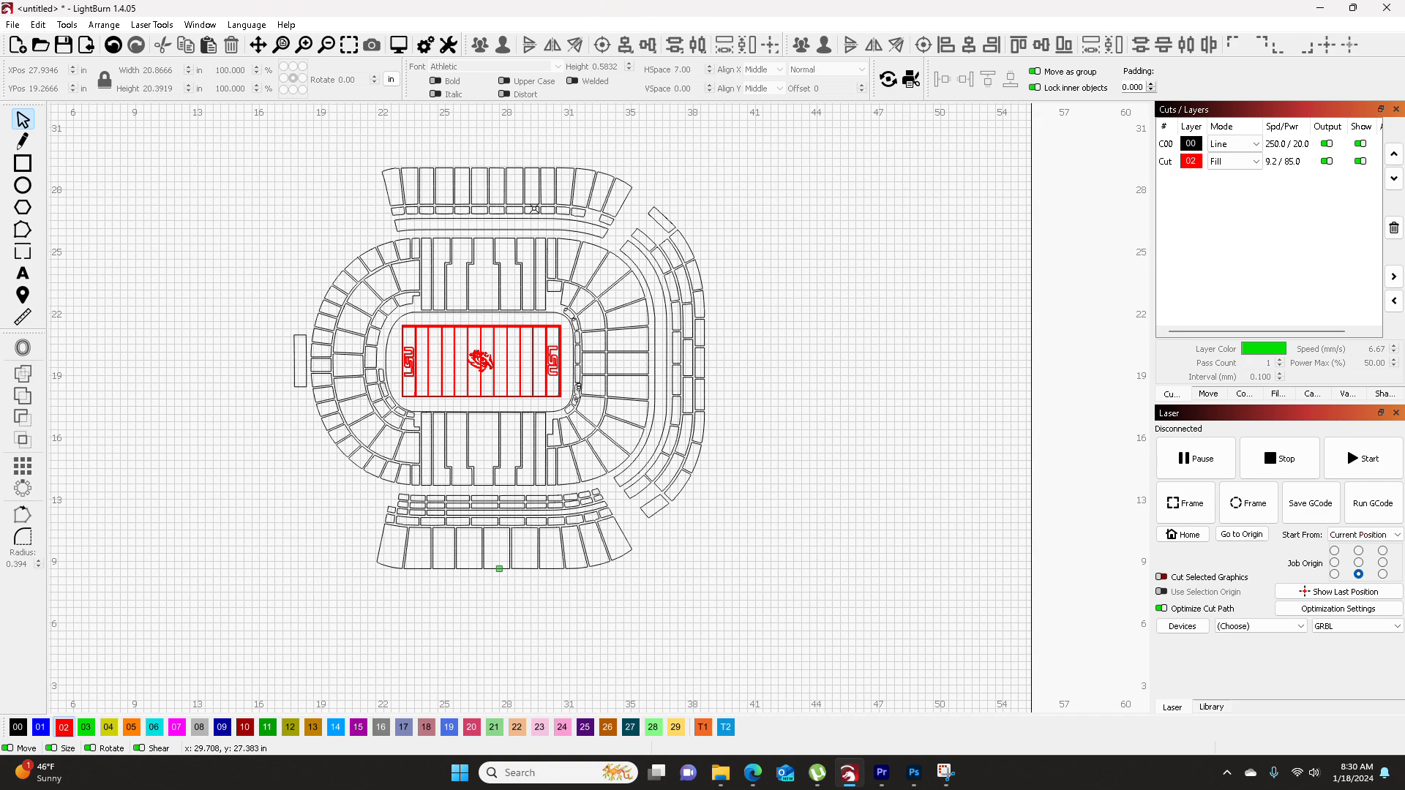
# - Offset the grouped stadium outward by 0.8525 in with round corners, outer shapes only, keeping the original objects
pyautogui.click(509, 202)
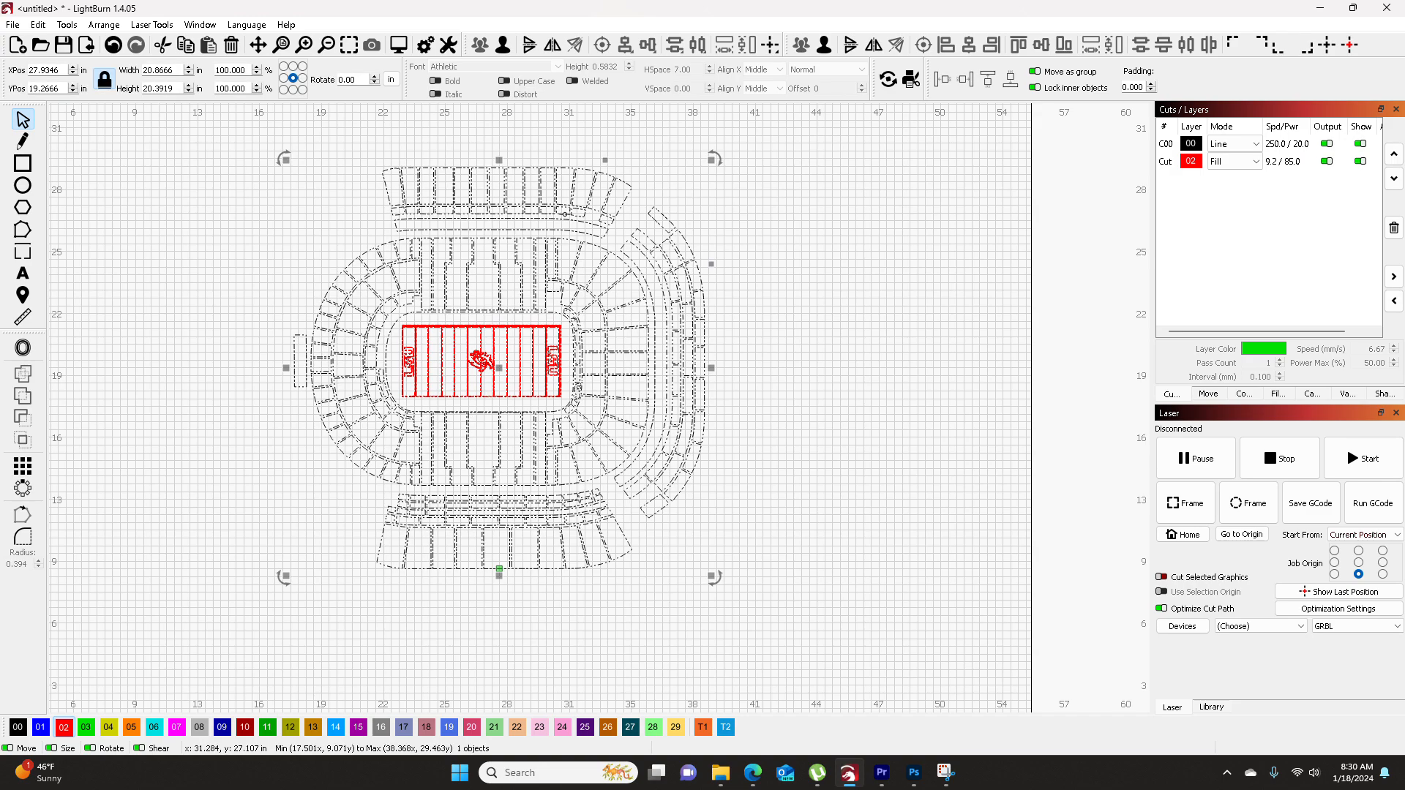
pyautogui.click(28, 350)
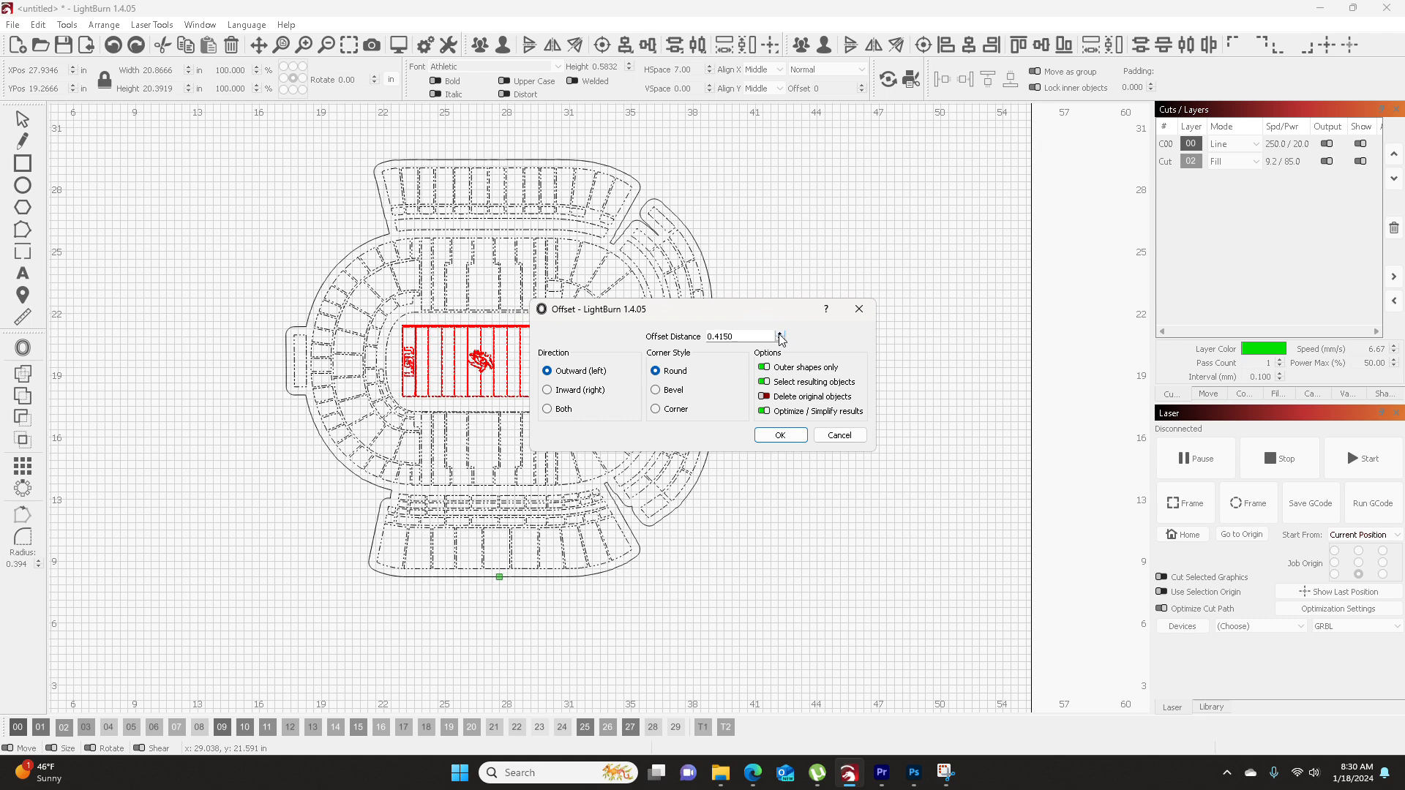
pyautogui.click(780, 333)
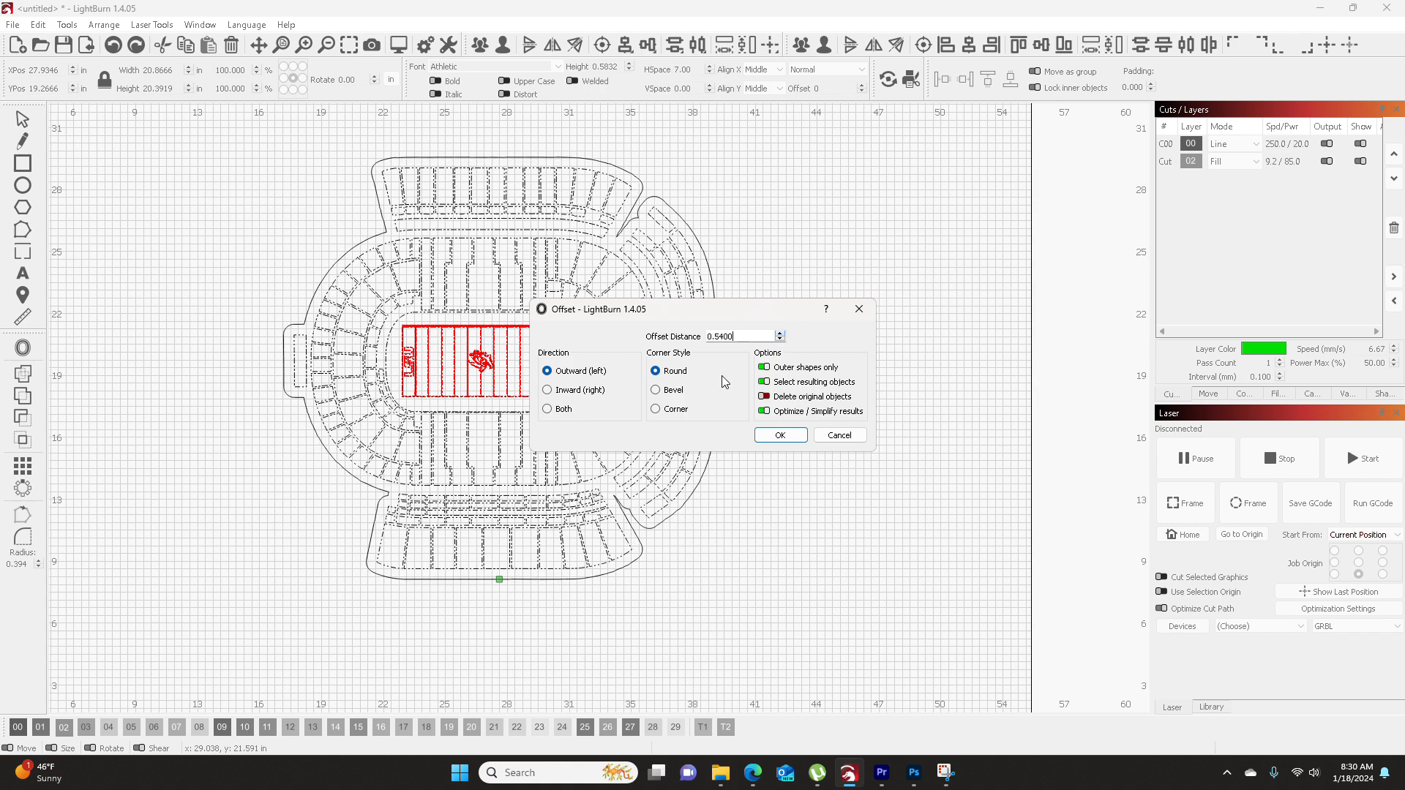
pyautogui.click(781, 333)
pyautogui.click(780, 333)
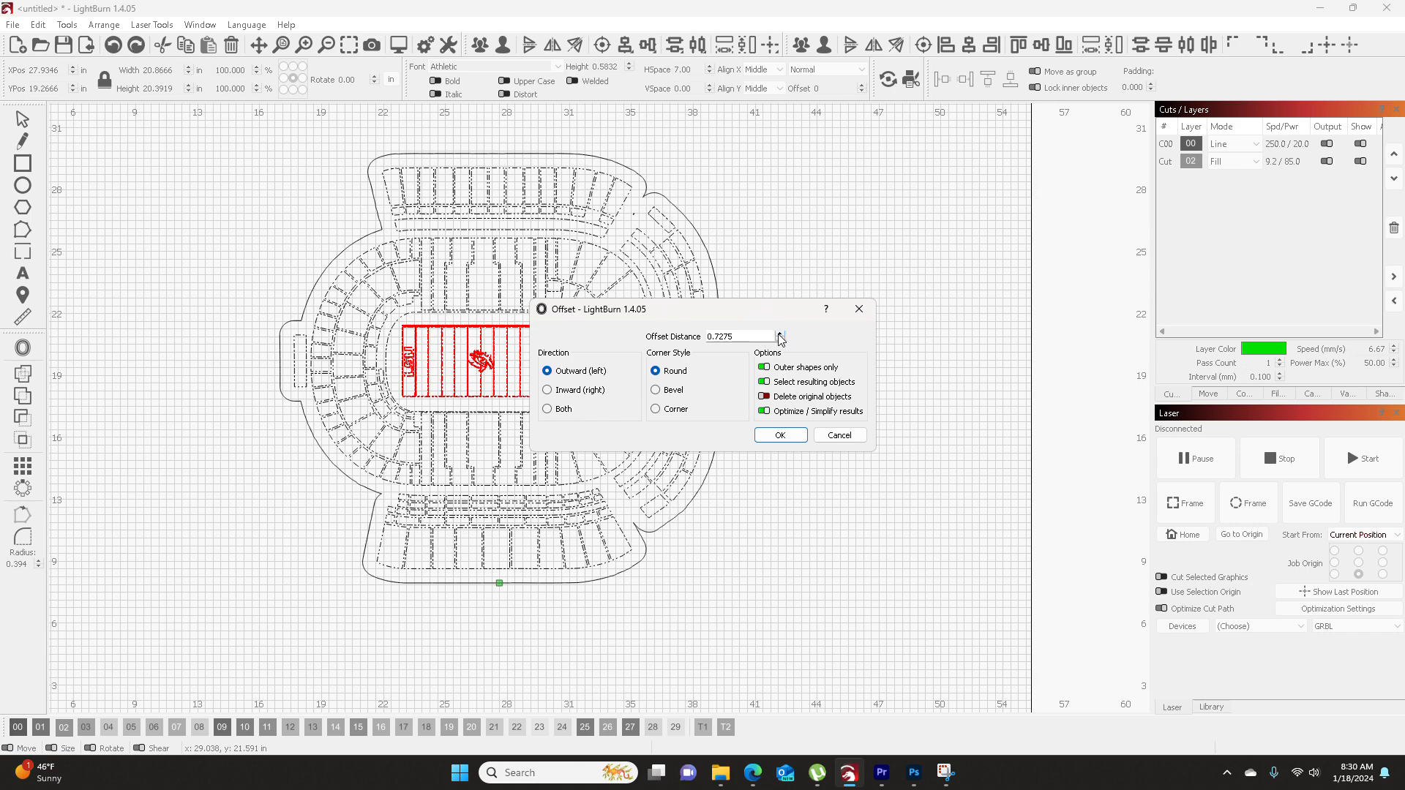
pyautogui.click(780, 333)
pyautogui.click(780, 334)
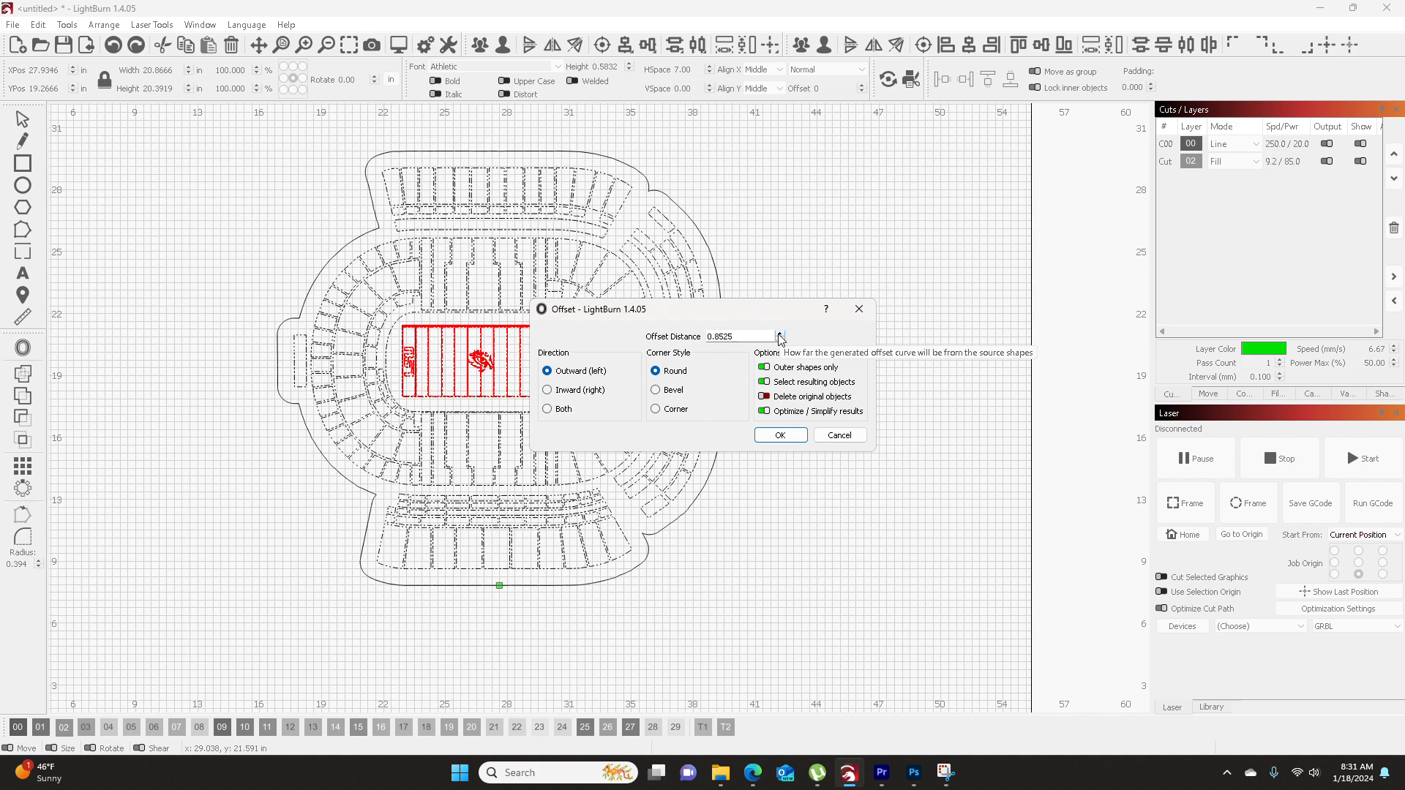
pyautogui.click(781, 439)
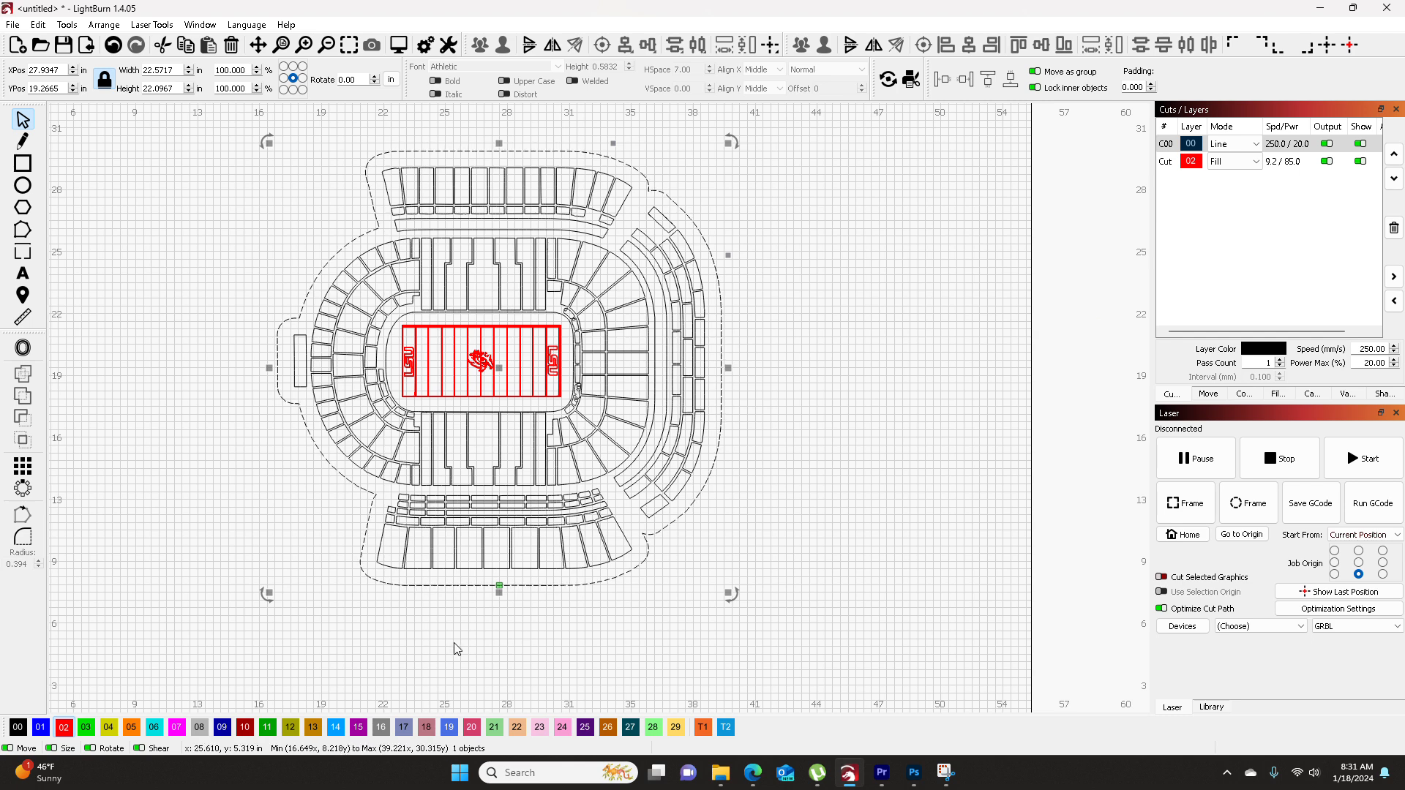
# - Assign the new outer outline to green layer 03, check it with the black layer briefly hidden, and deselect it
pyautogui.click(86, 727)
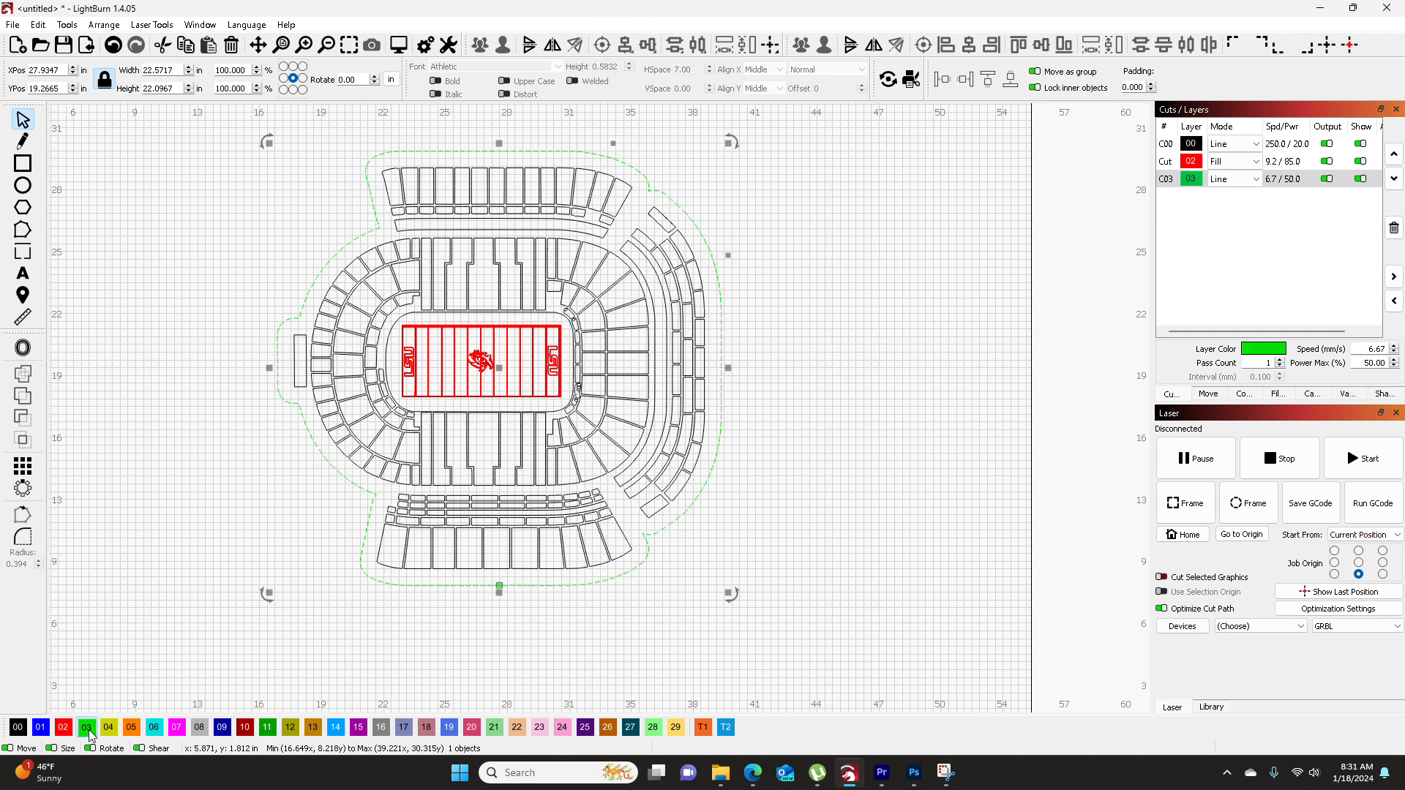
pyautogui.click(1360, 144)
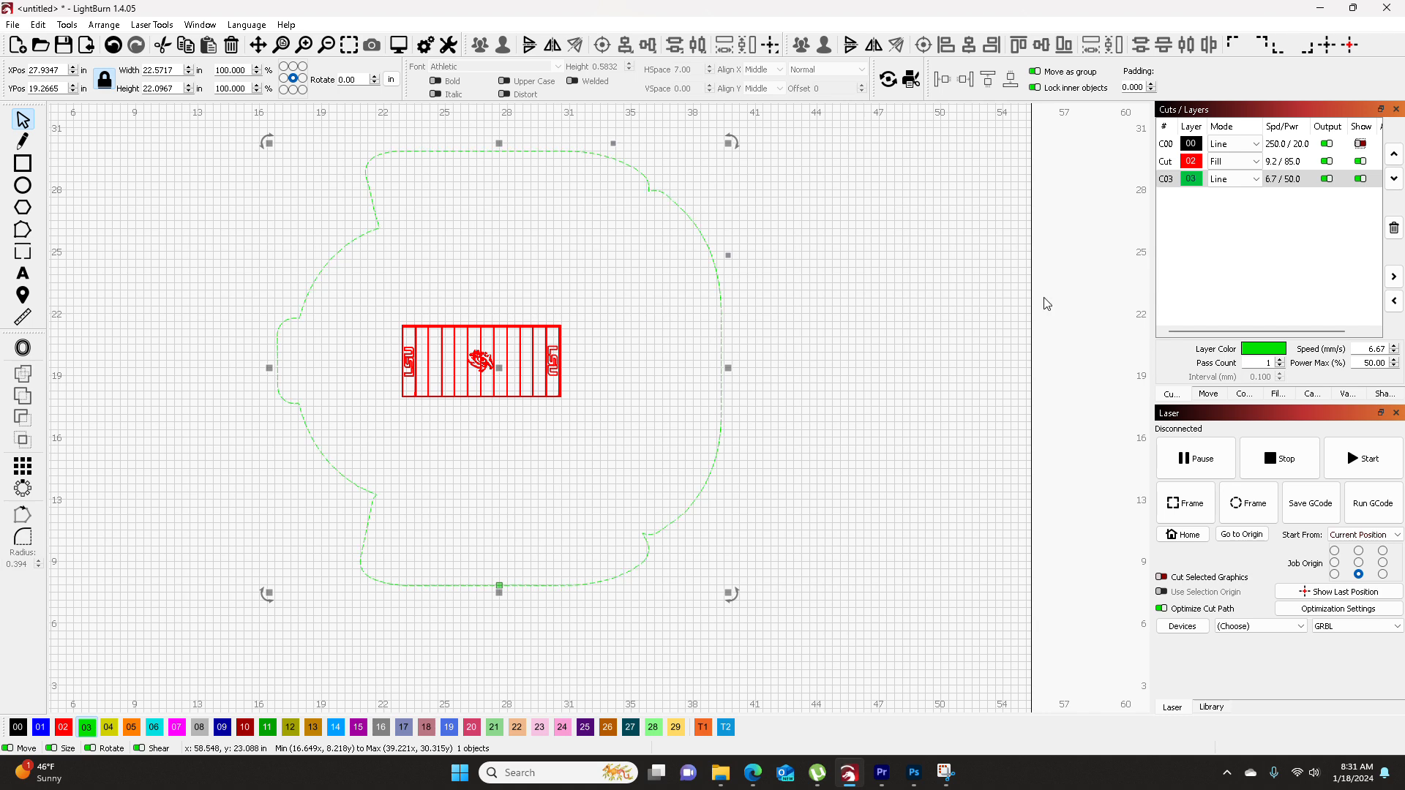
pyautogui.click(1360, 145)
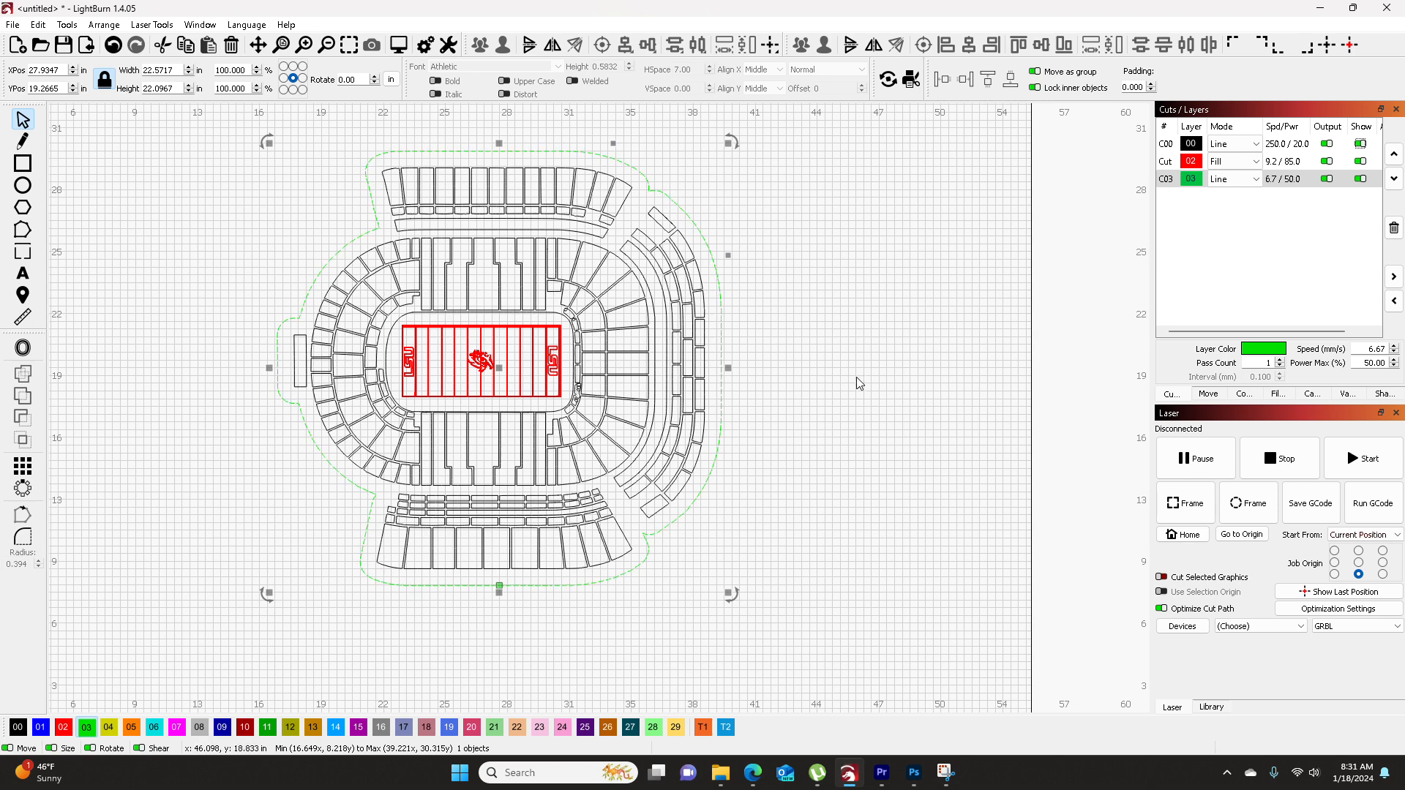
pyautogui.click(873, 471)
# - Switch to Edge to examine the aerial stadium photo in the "lsu stadium" results, and return to LightBurn
pyautogui.click(756, 782)
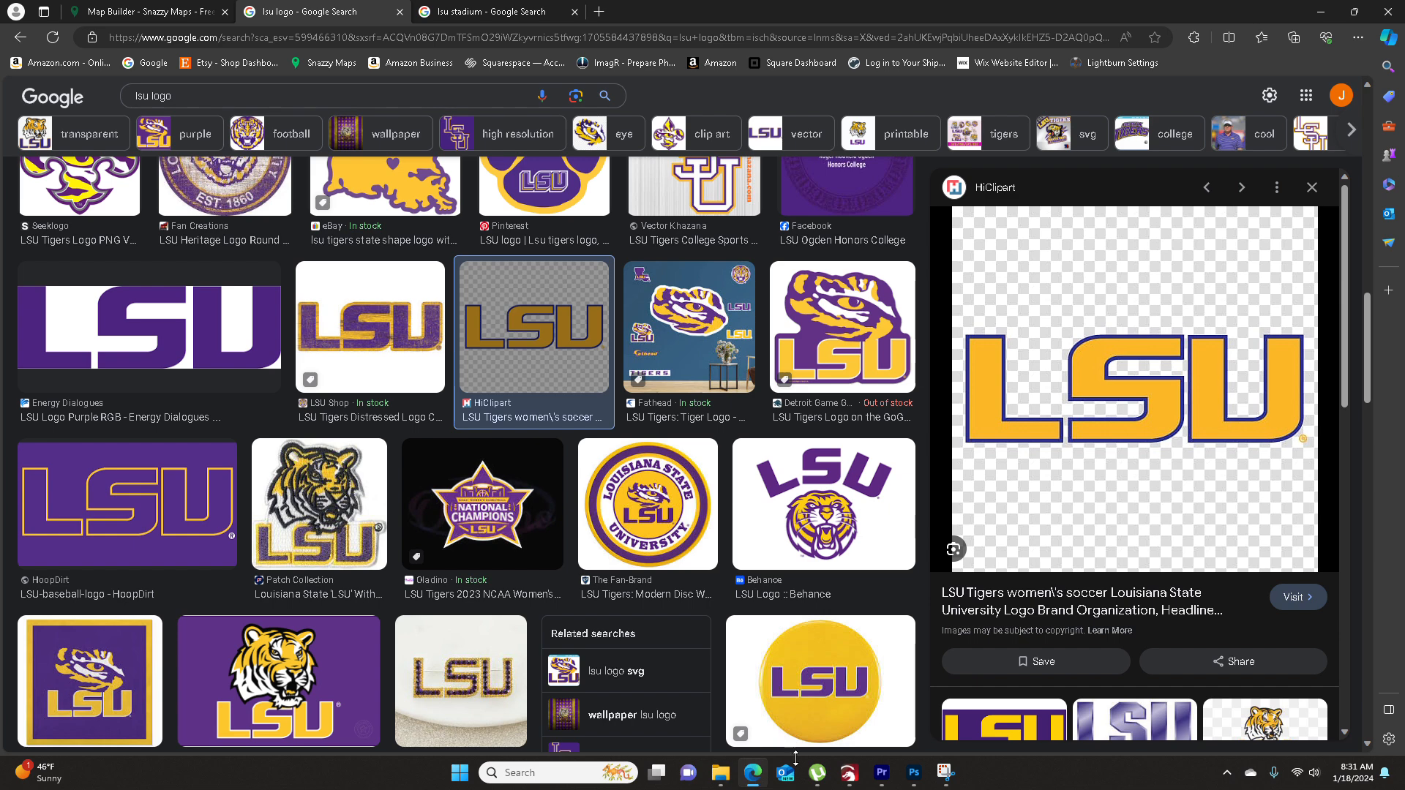
pyautogui.click(448, 19)
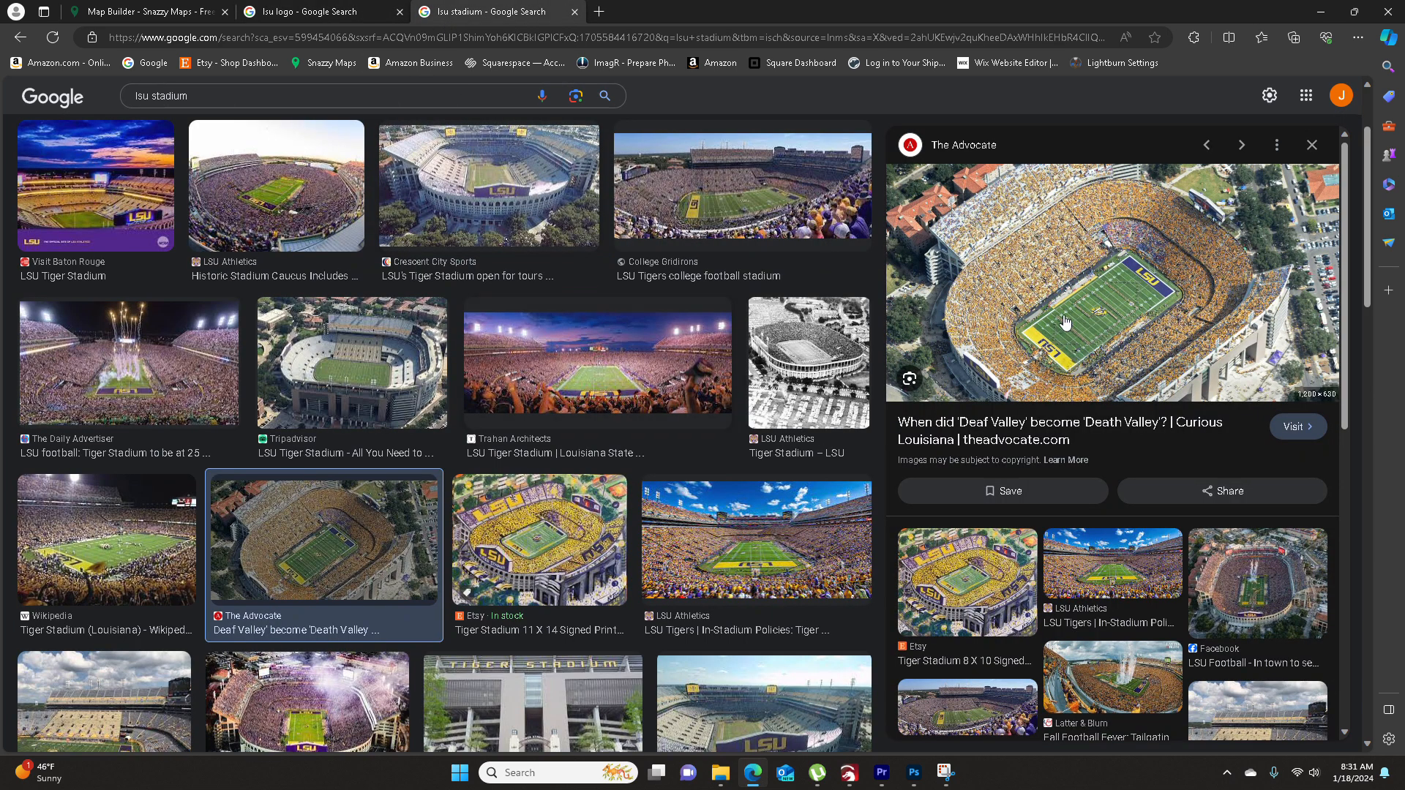
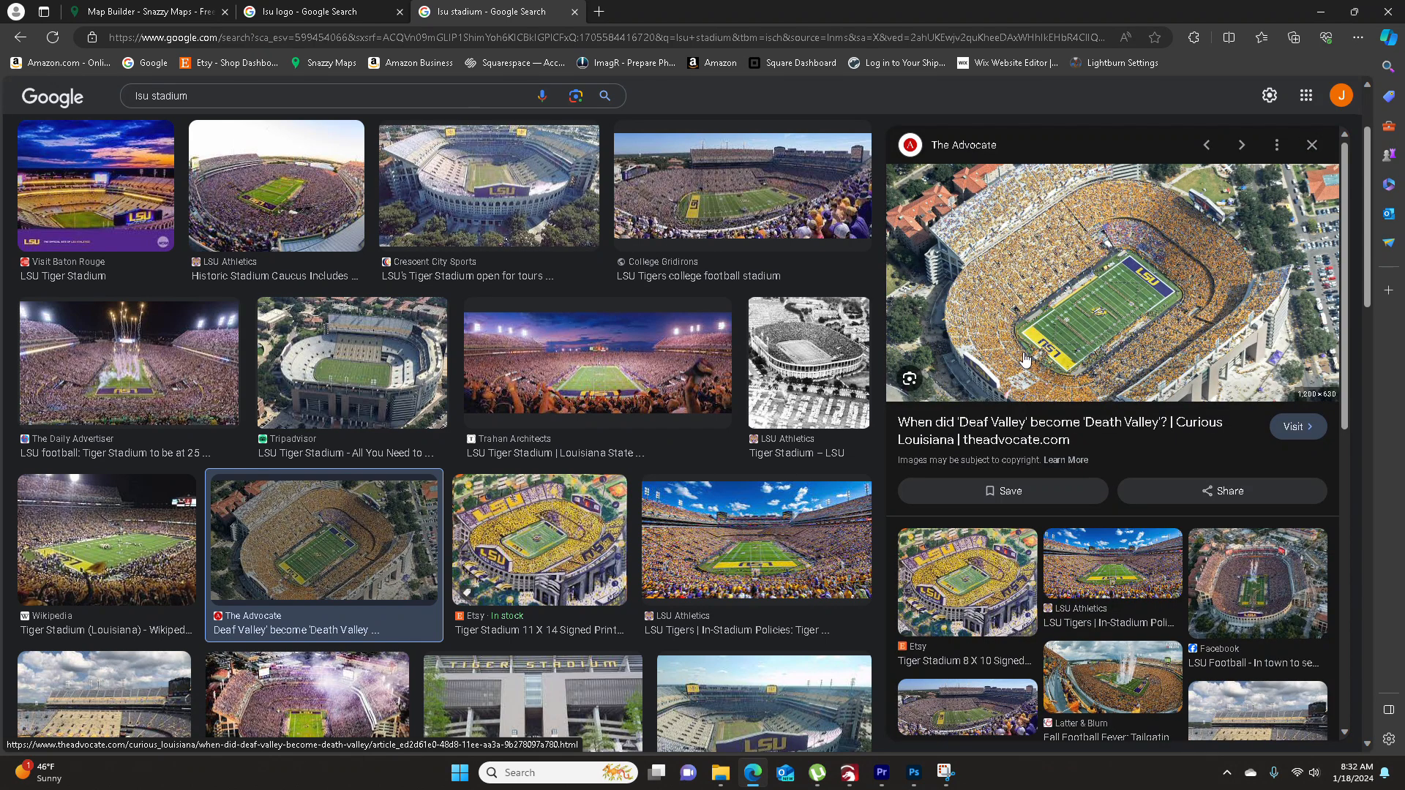
pyautogui.click(849, 772)
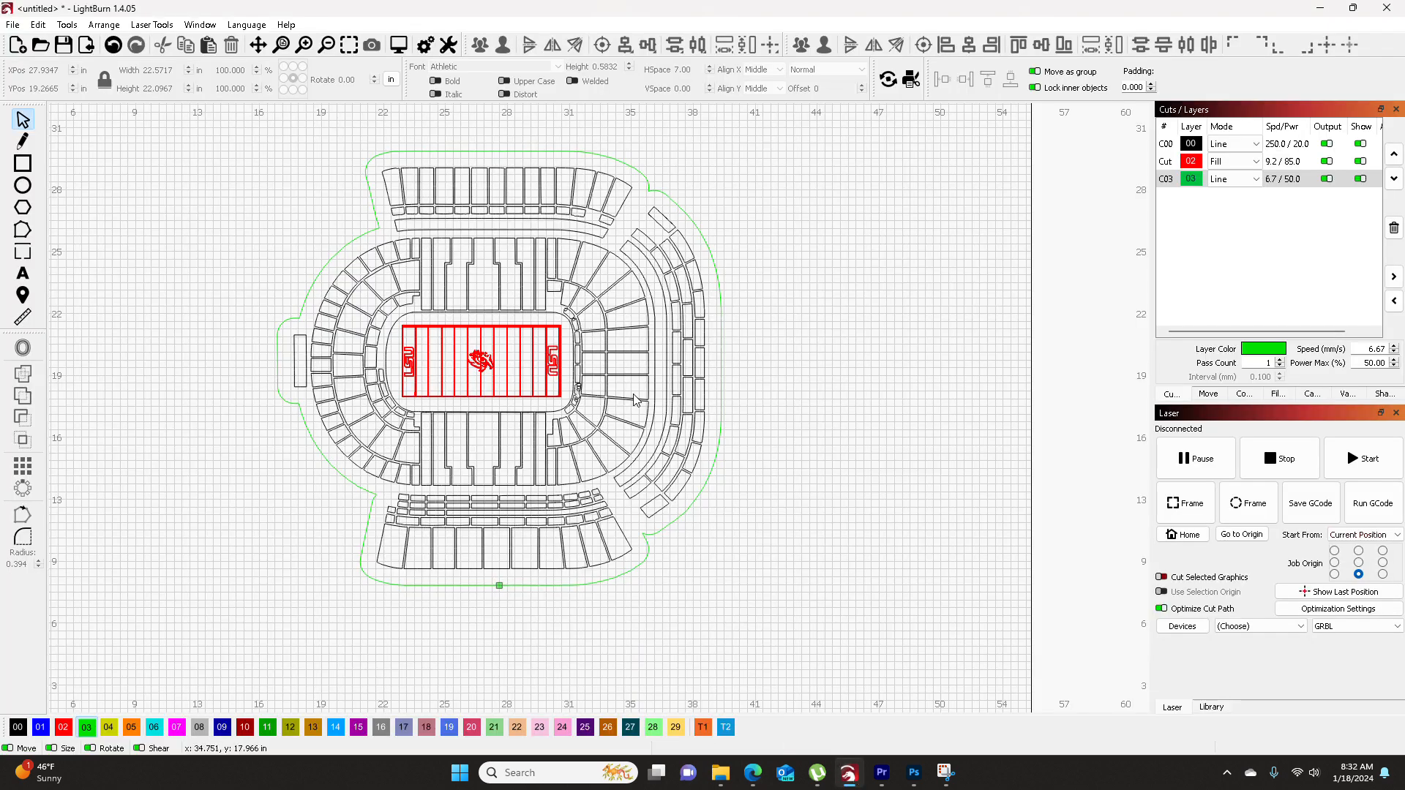
# - Duplicate the green outer outline, align the copy's centre exactly over the original, and deselect both
pyautogui.click(668, 197)
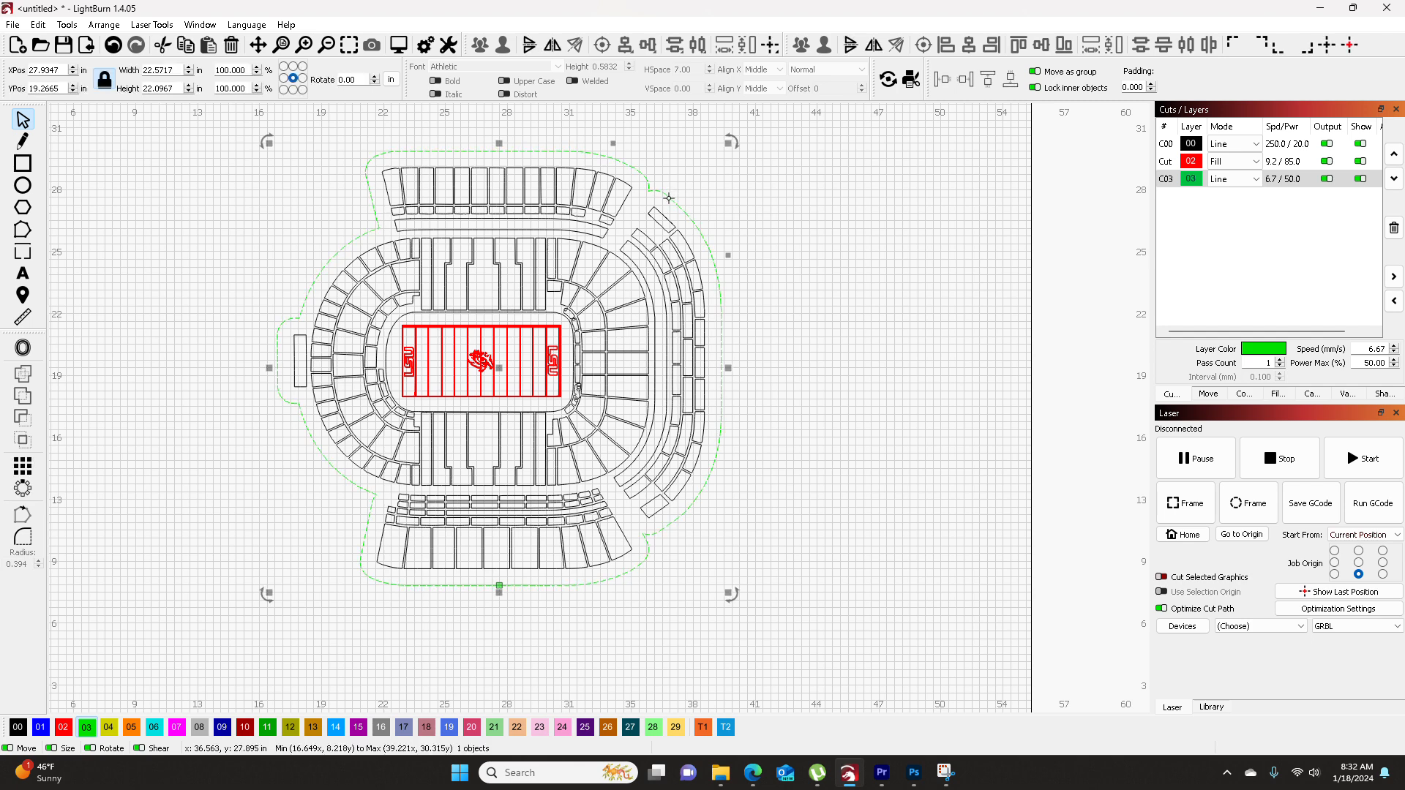
pyautogui.hotkey('ctrl', 'v')
pyautogui.moveTo(668, 197); pyautogui.dragTo(779, 333)
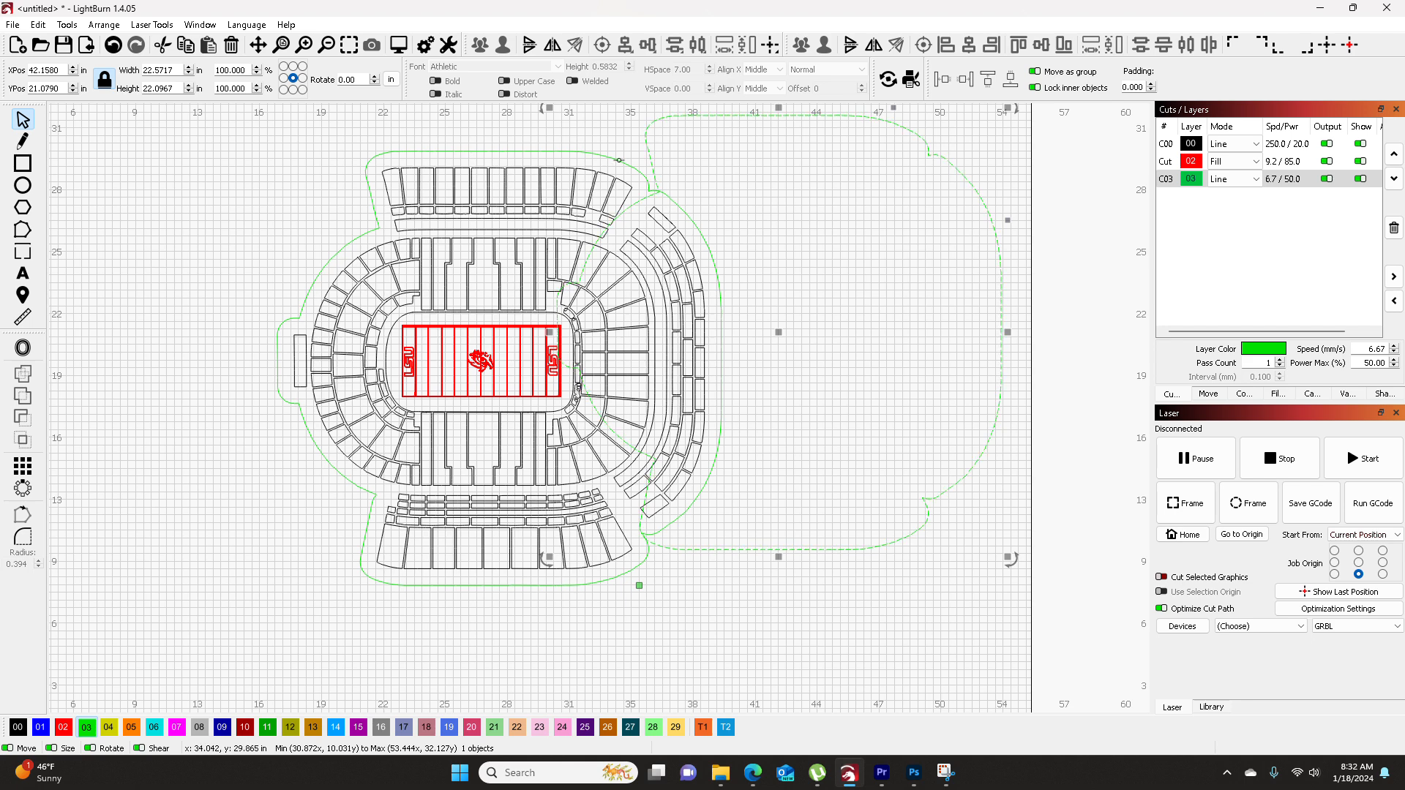
pyautogui.keyDown('shift'); pyautogui.click(570, 152); pyautogui.keyUp('shift')
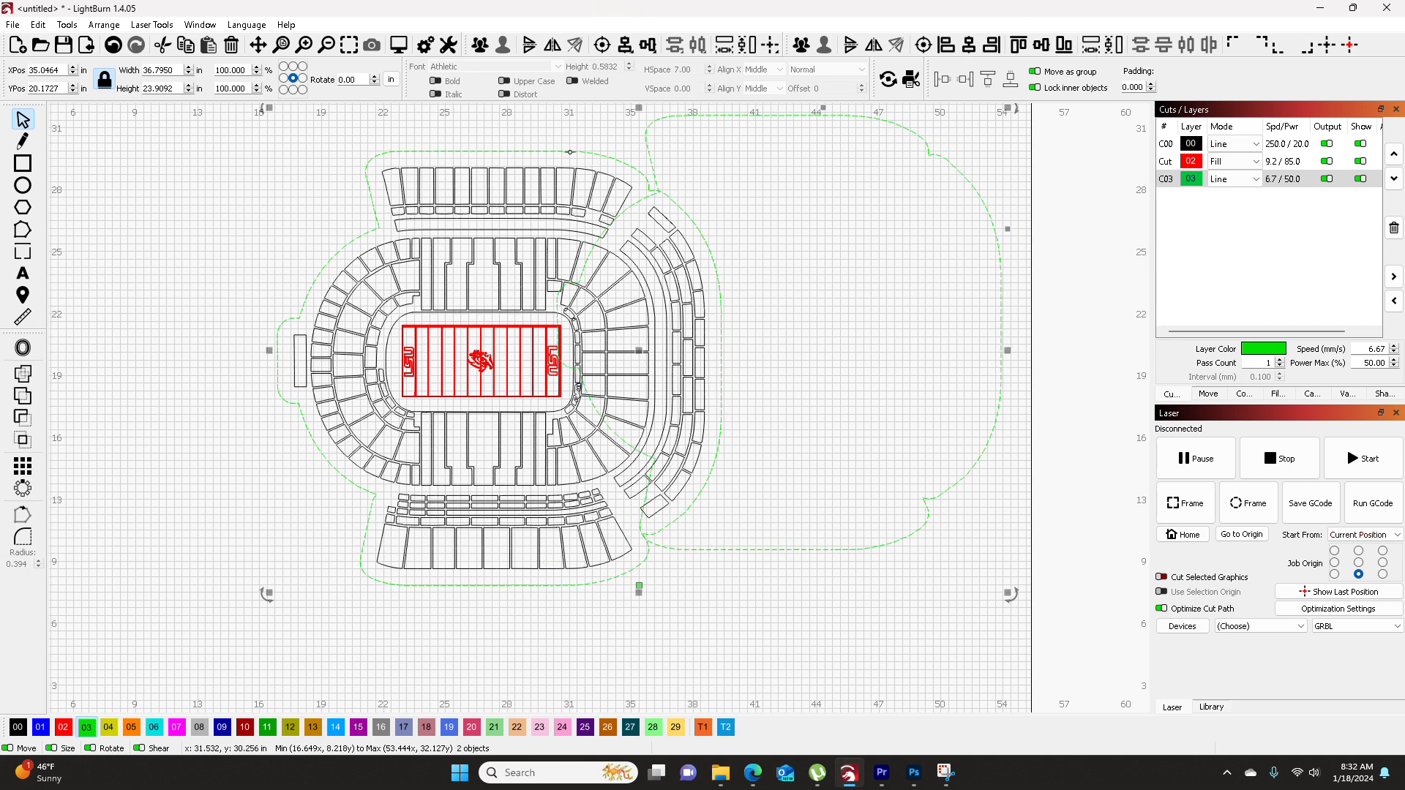
pyautogui.click(923, 44)
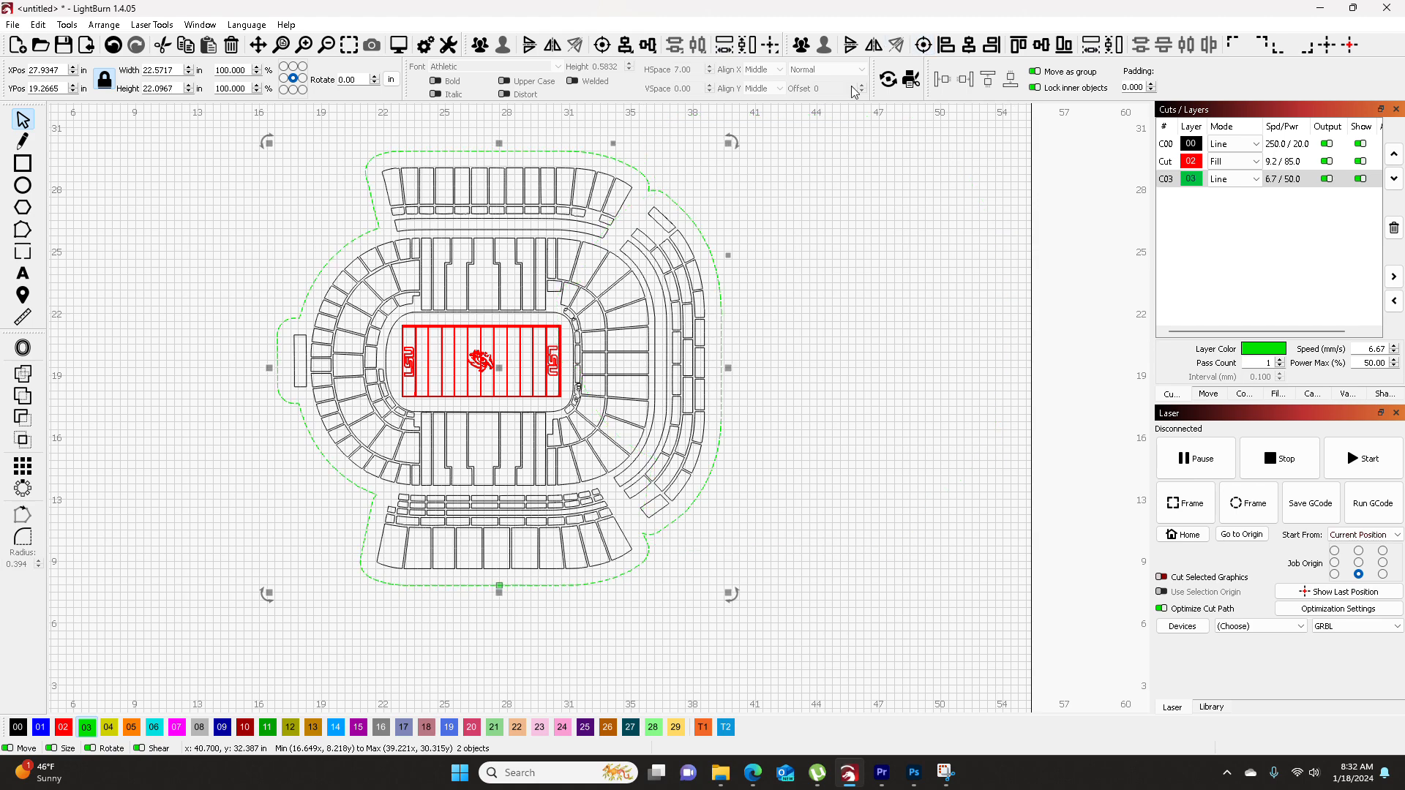
pyautogui.click(818, 235)
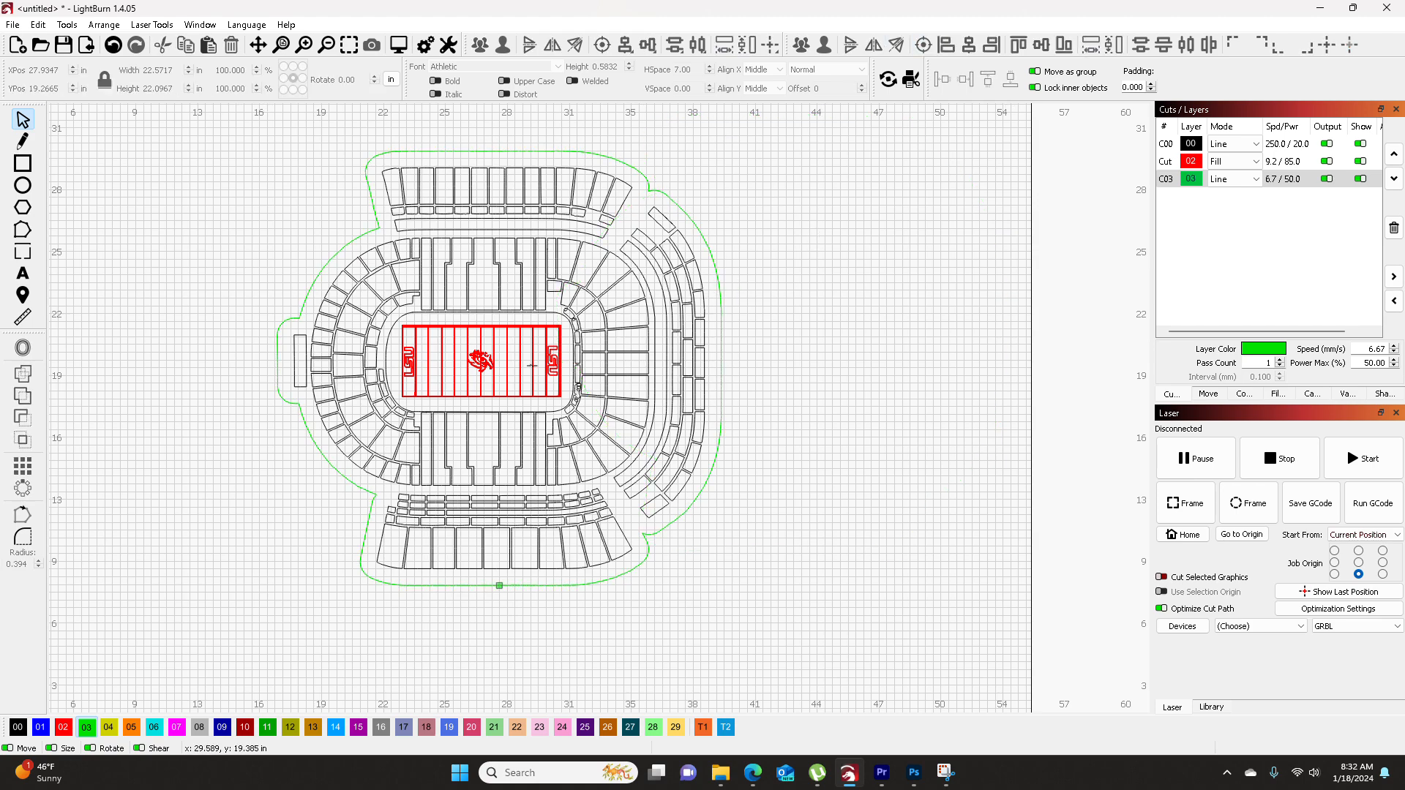
# - Ungroup the stadium design so the football field and the seating sections can be selected separately
pyautogui.scroll(4, 483, 393)
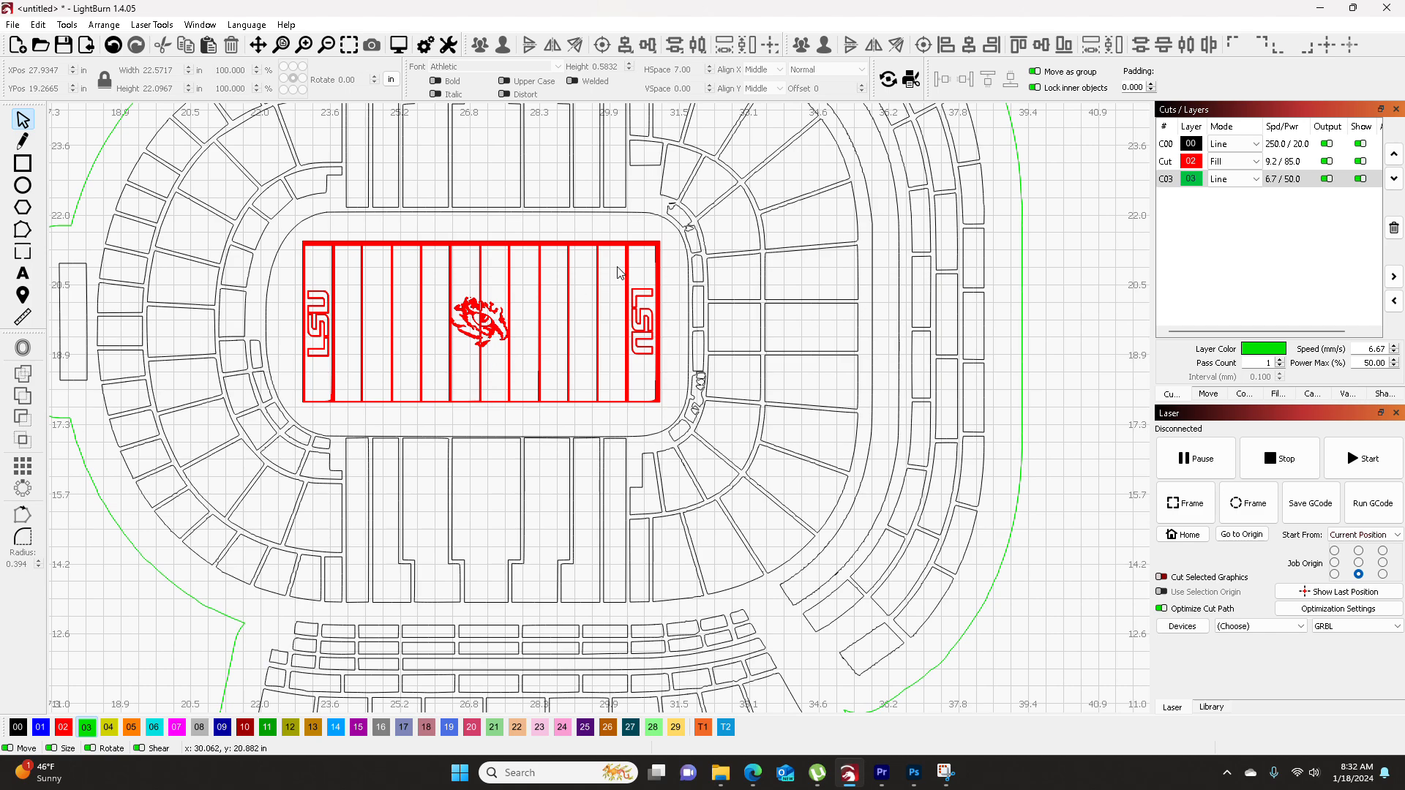
pyautogui.click(620, 244)
pyautogui.rightClick(622, 245)
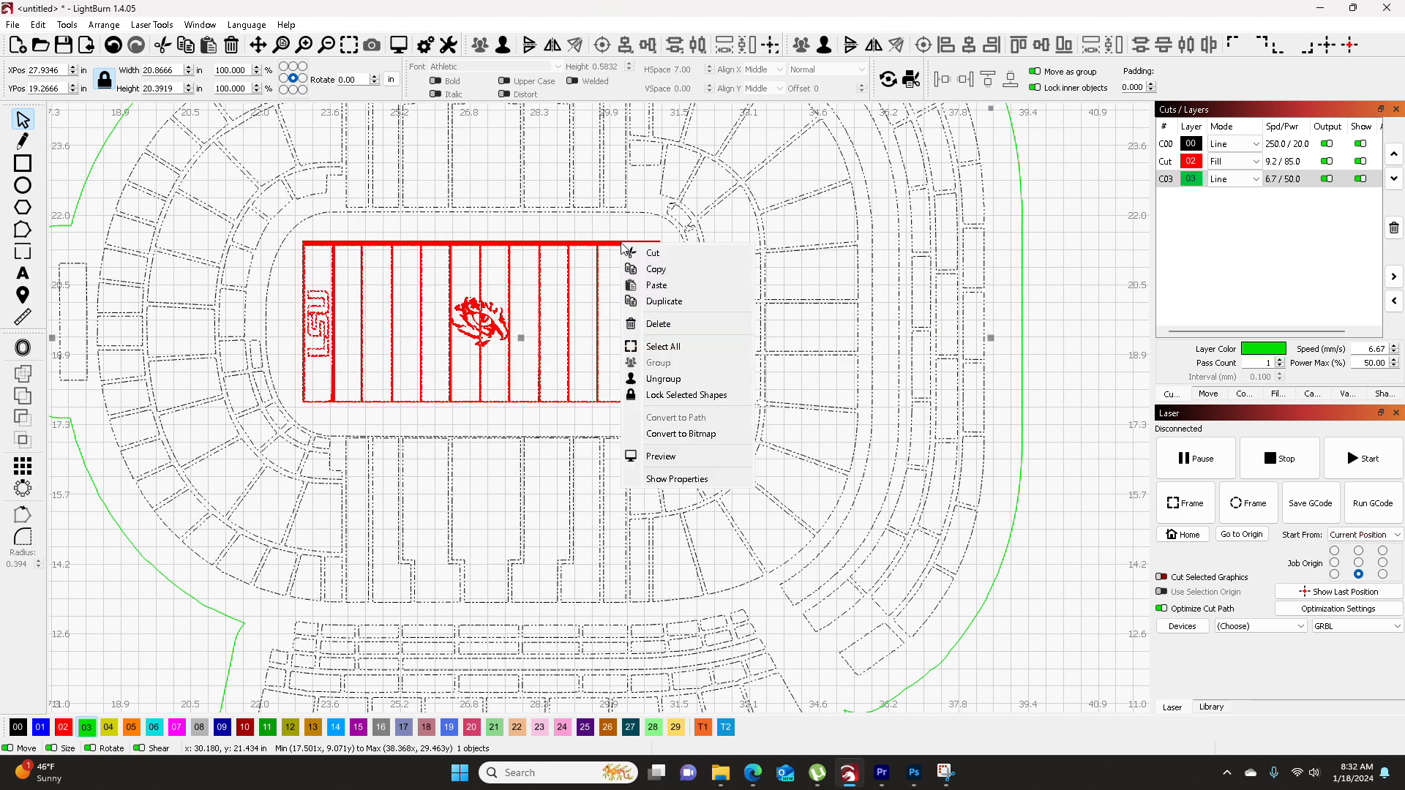
pyautogui.click(663, 378)
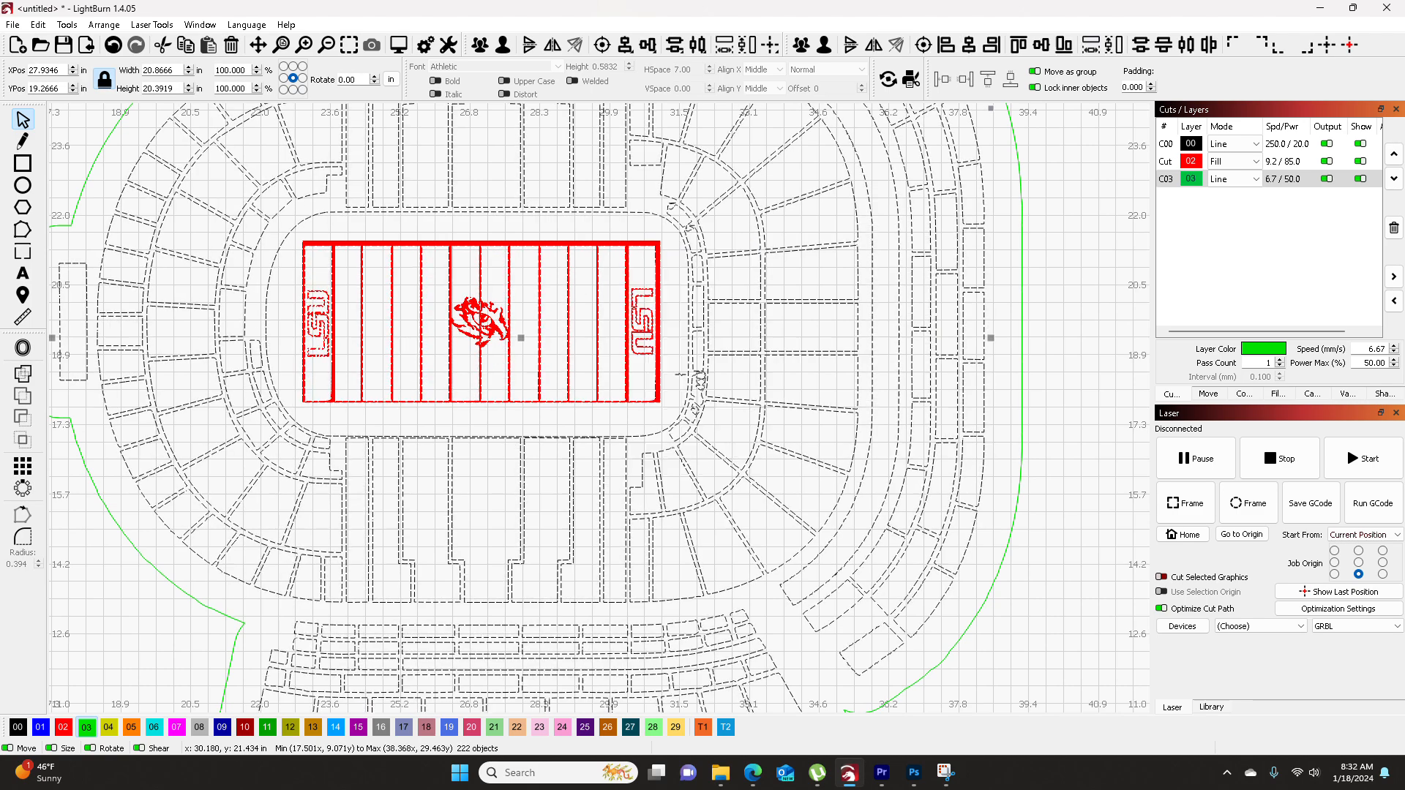
pyautogui.click(628, 233)
# - Select the red football field together with one green outer outline and move them clear of the stadium, up and to the left
pyautogui.moveTo(665, 244); pyautogui.dragTo(306, 414)
pyautogui.scroll(-4, 305, 414)
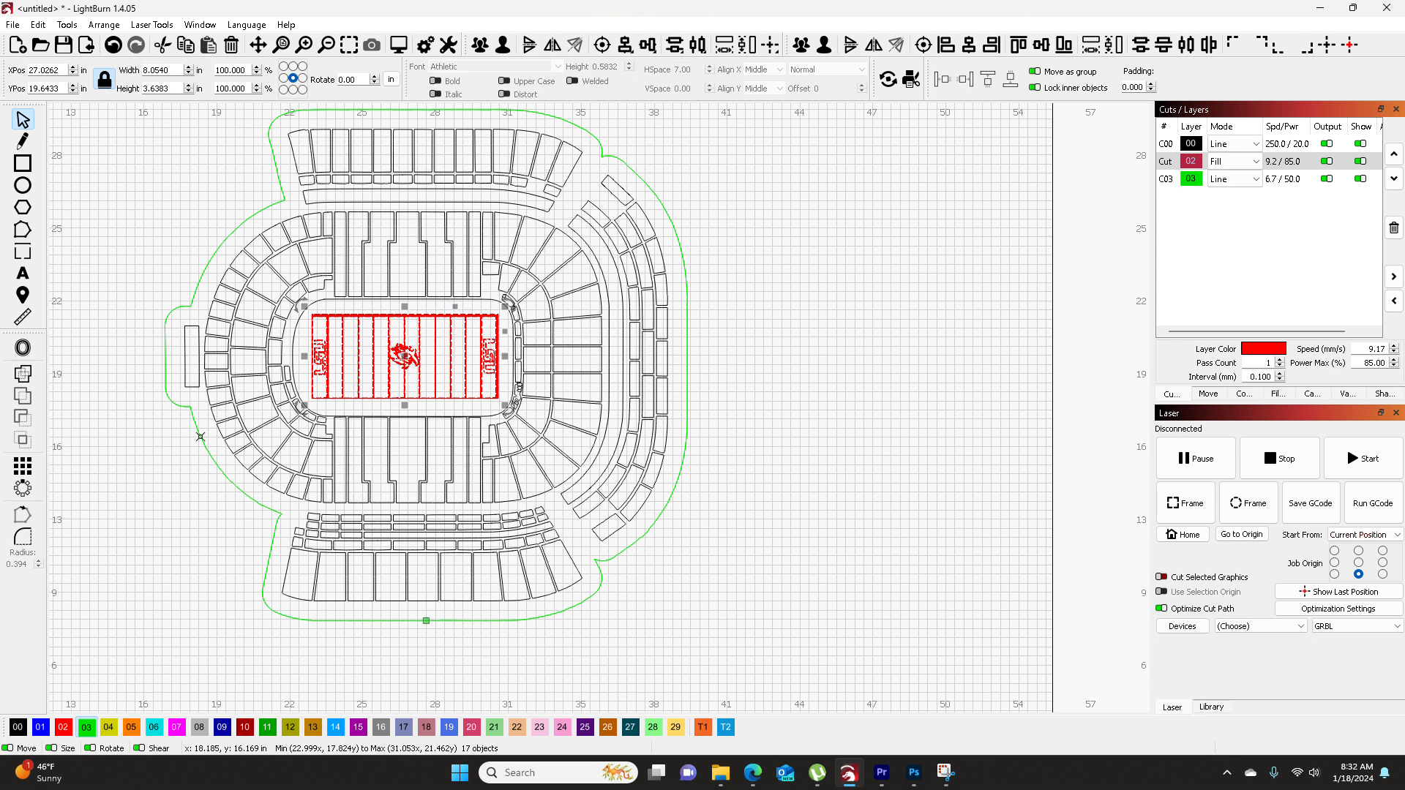
pyautogui.keyDown('shift'); pyautogui.click(200, 437); pyautogui.keyUp('shift')
pyautogui.scroll(-5, 620, 384)
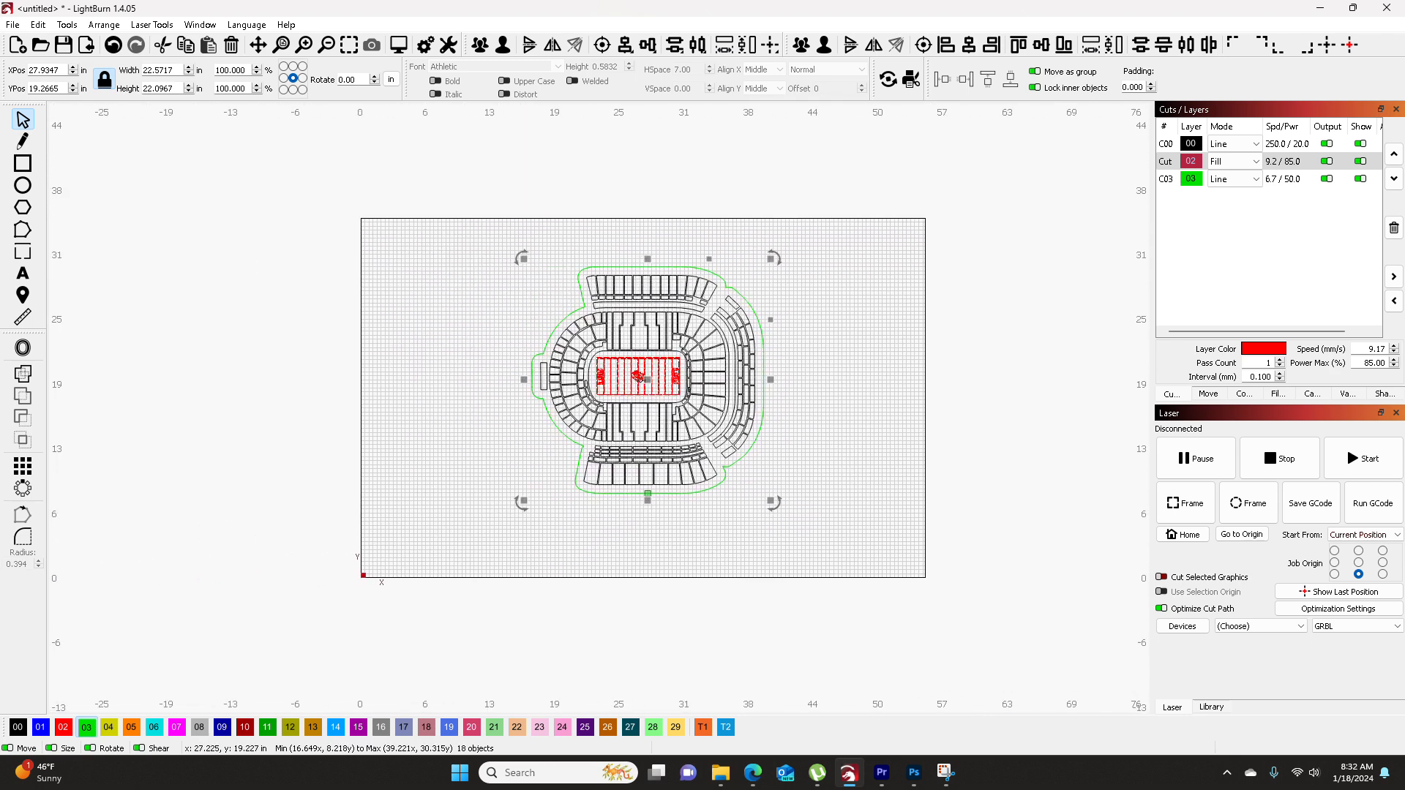
pyautogui.moveTo(640, 380); pyautogui.dragTo(413, 298)
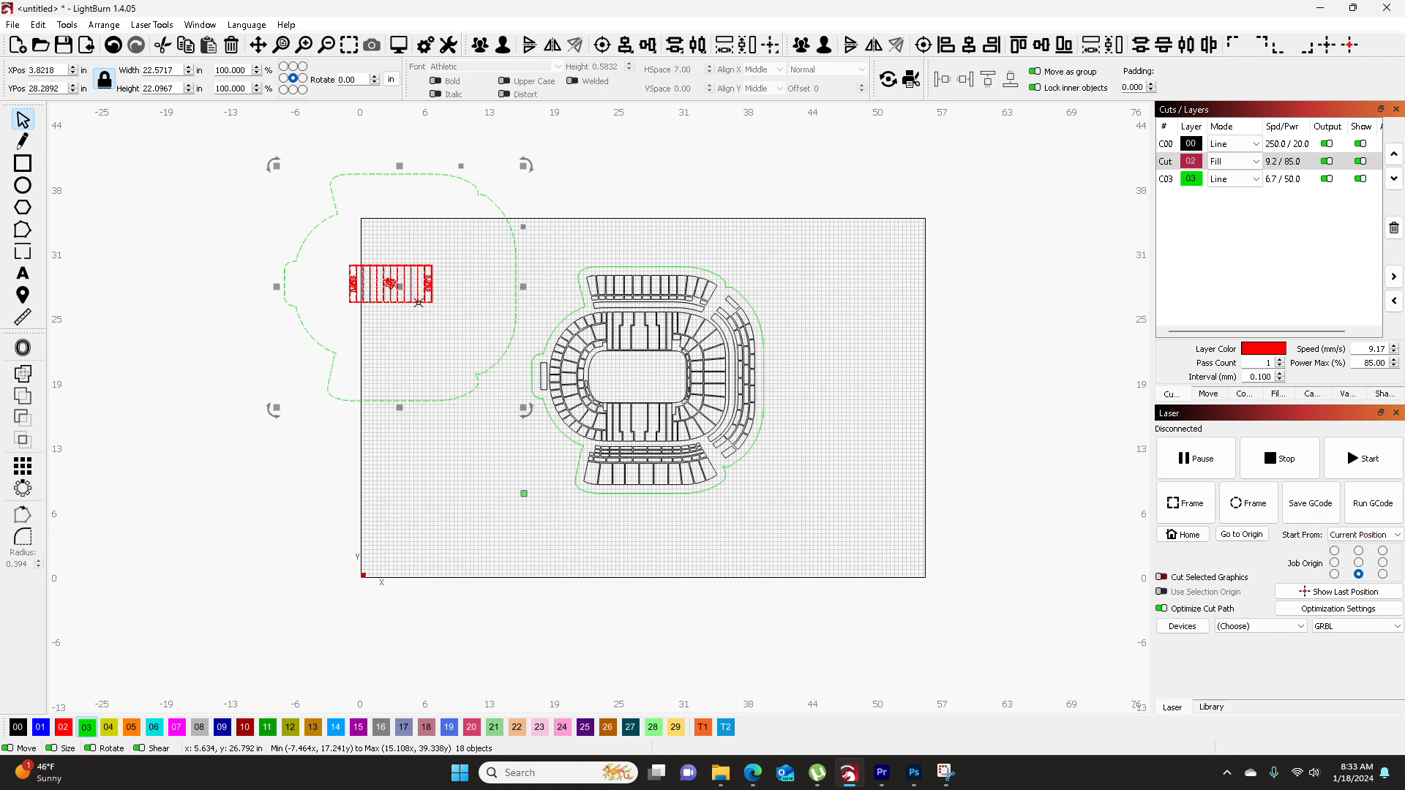
# - Offset the black field boundary inward by 0.04 in with round corners, keeping the original, and assign the new outline to green layer 03
pyautogui.scroll(5, 612, 343)
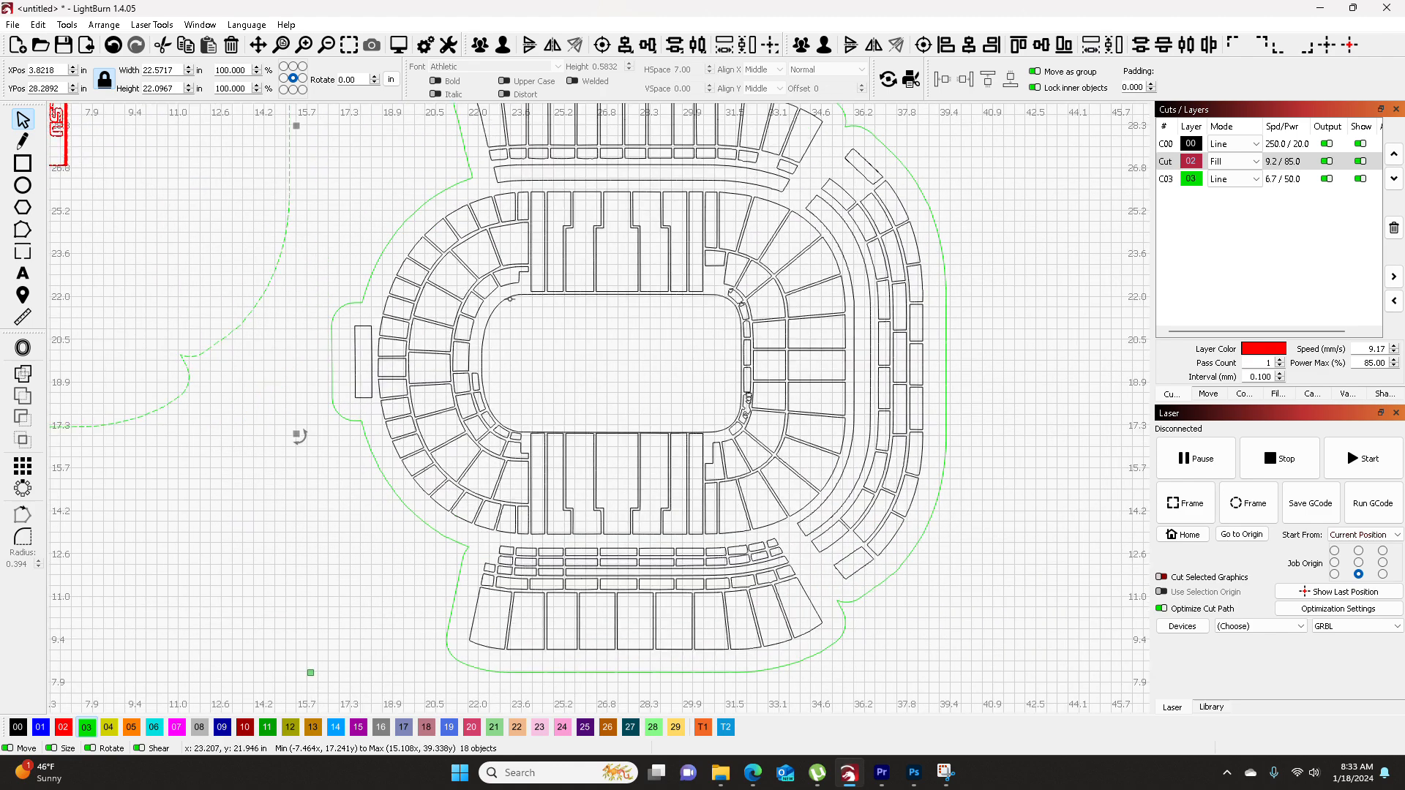
pyautogui.click(522, 301)
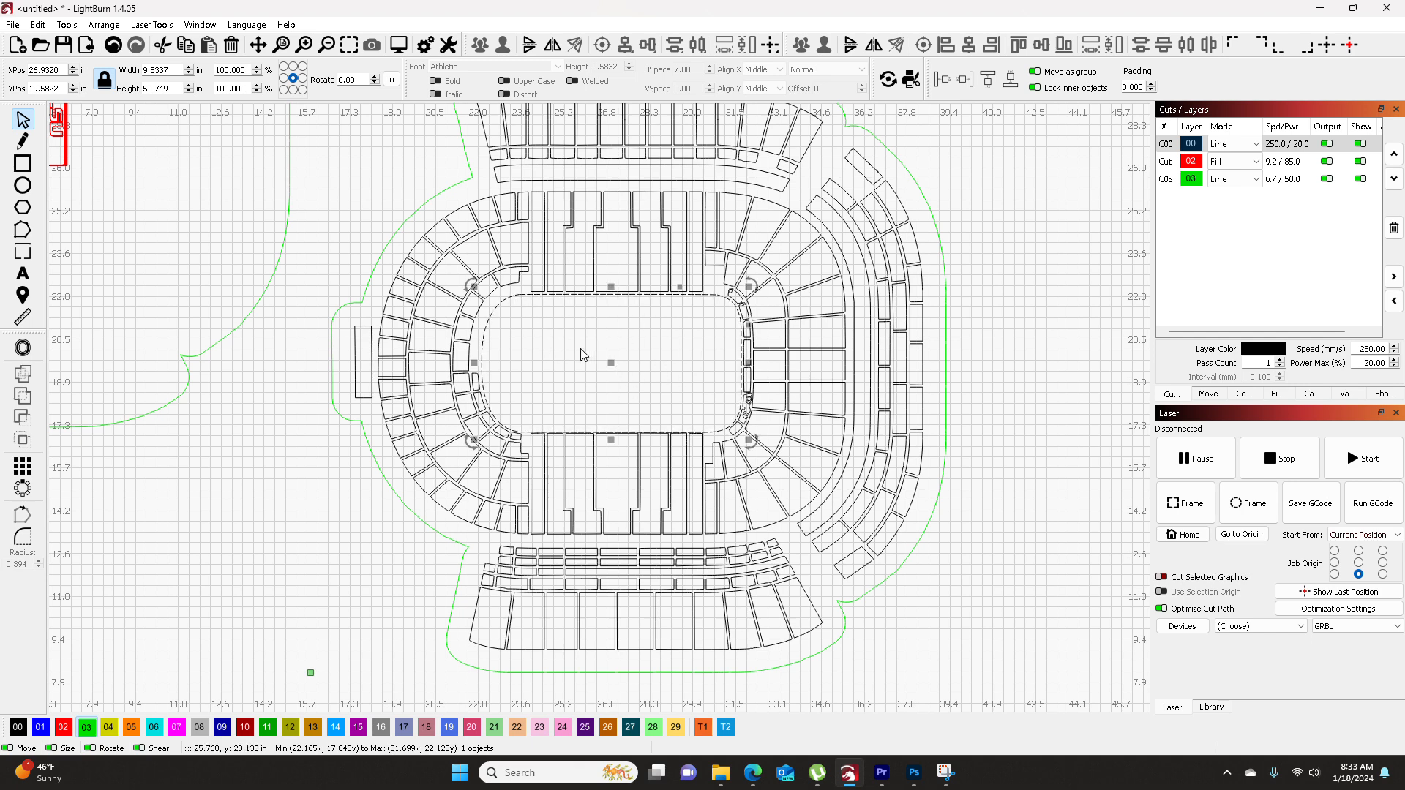
pyautogui.click(23, 348)
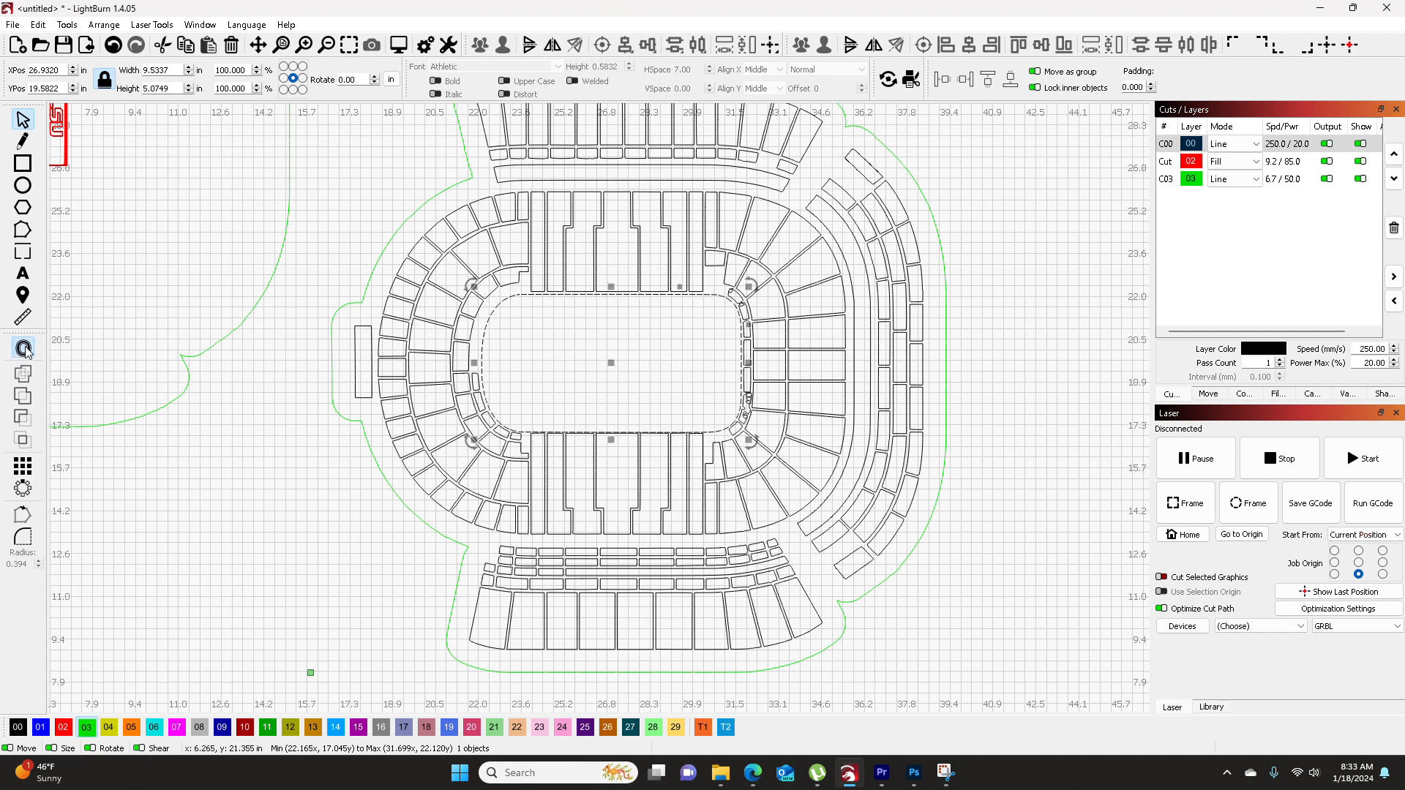
pyautogui.click(576, 395)
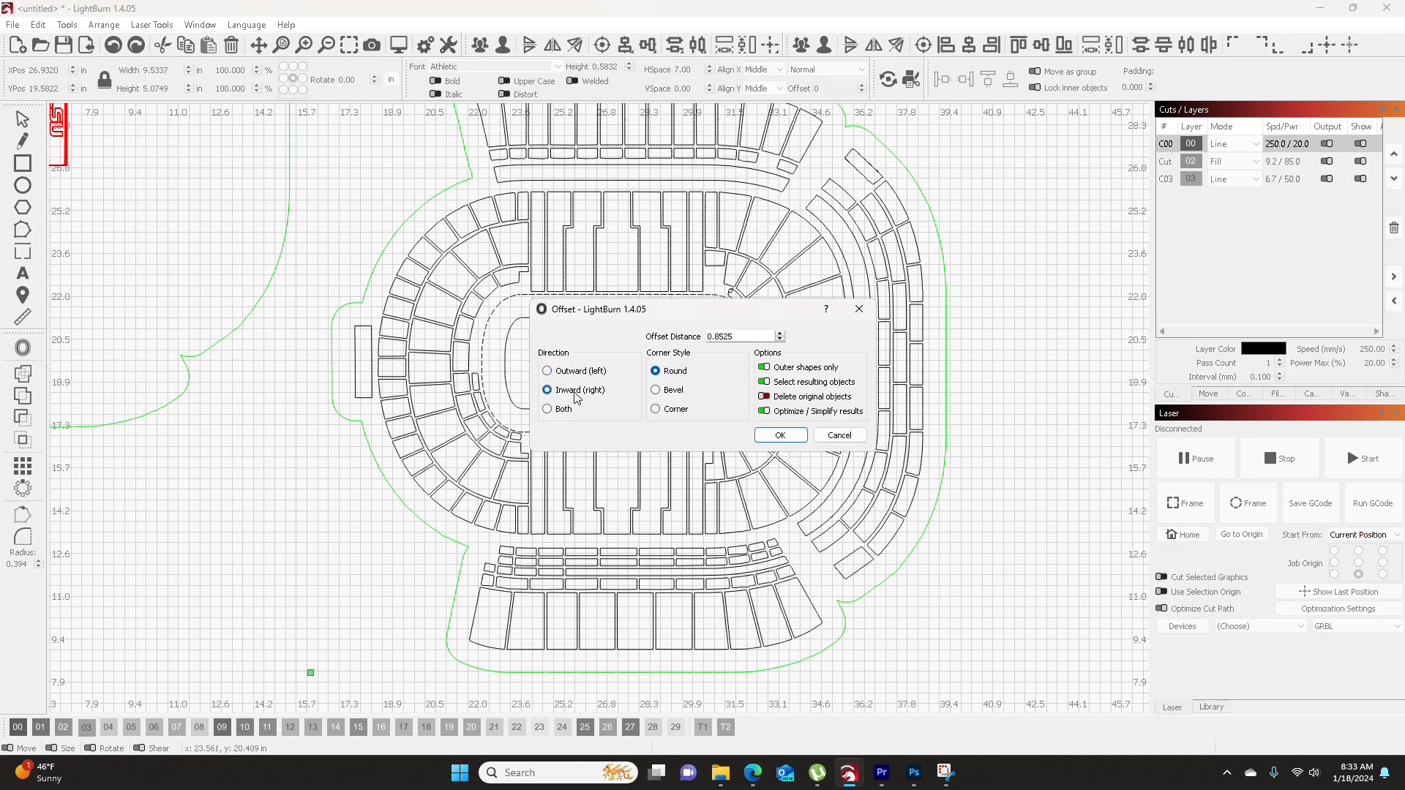
pyautogui.moveTo(610, 316); pyautogui.dragTo(898, 282)
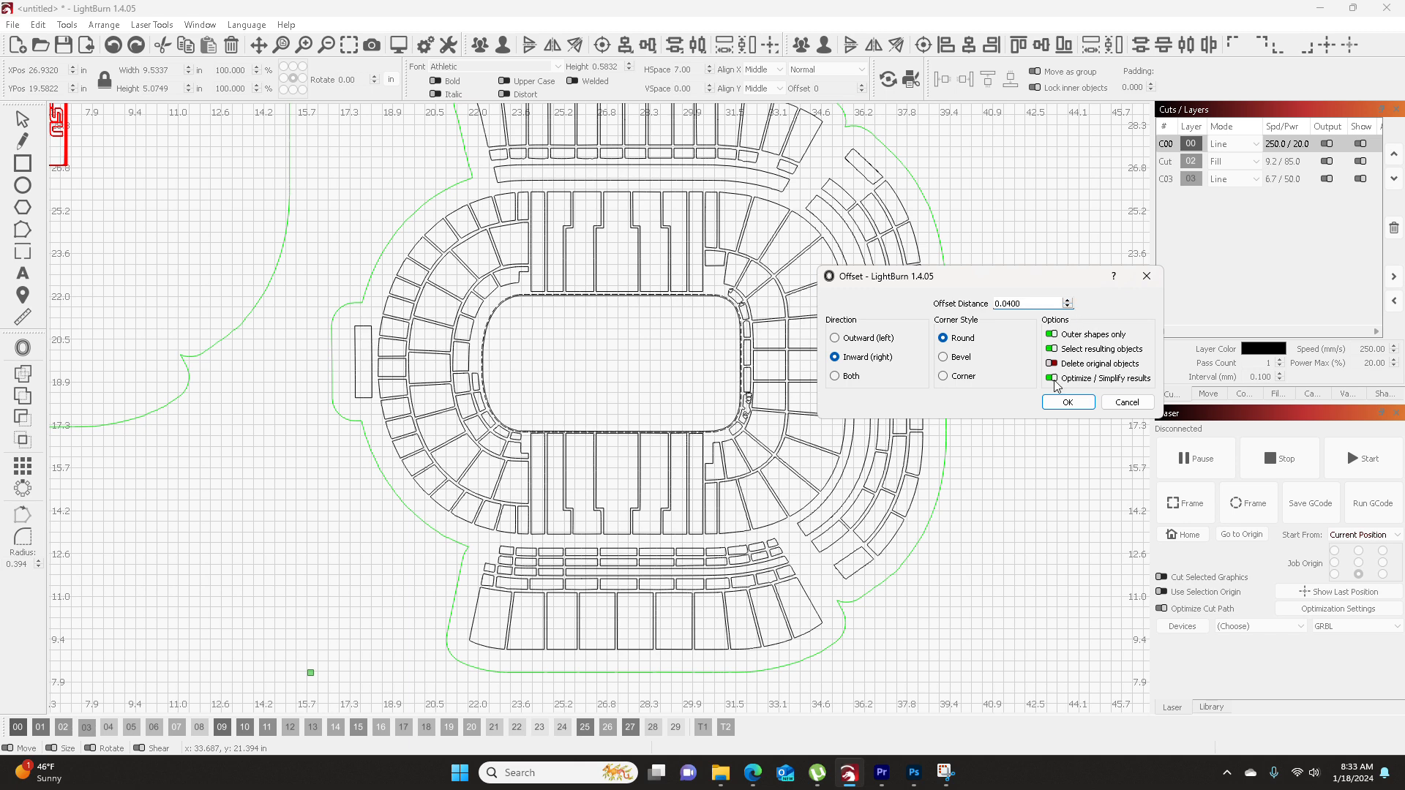
pyautogui.click(1062, 402)
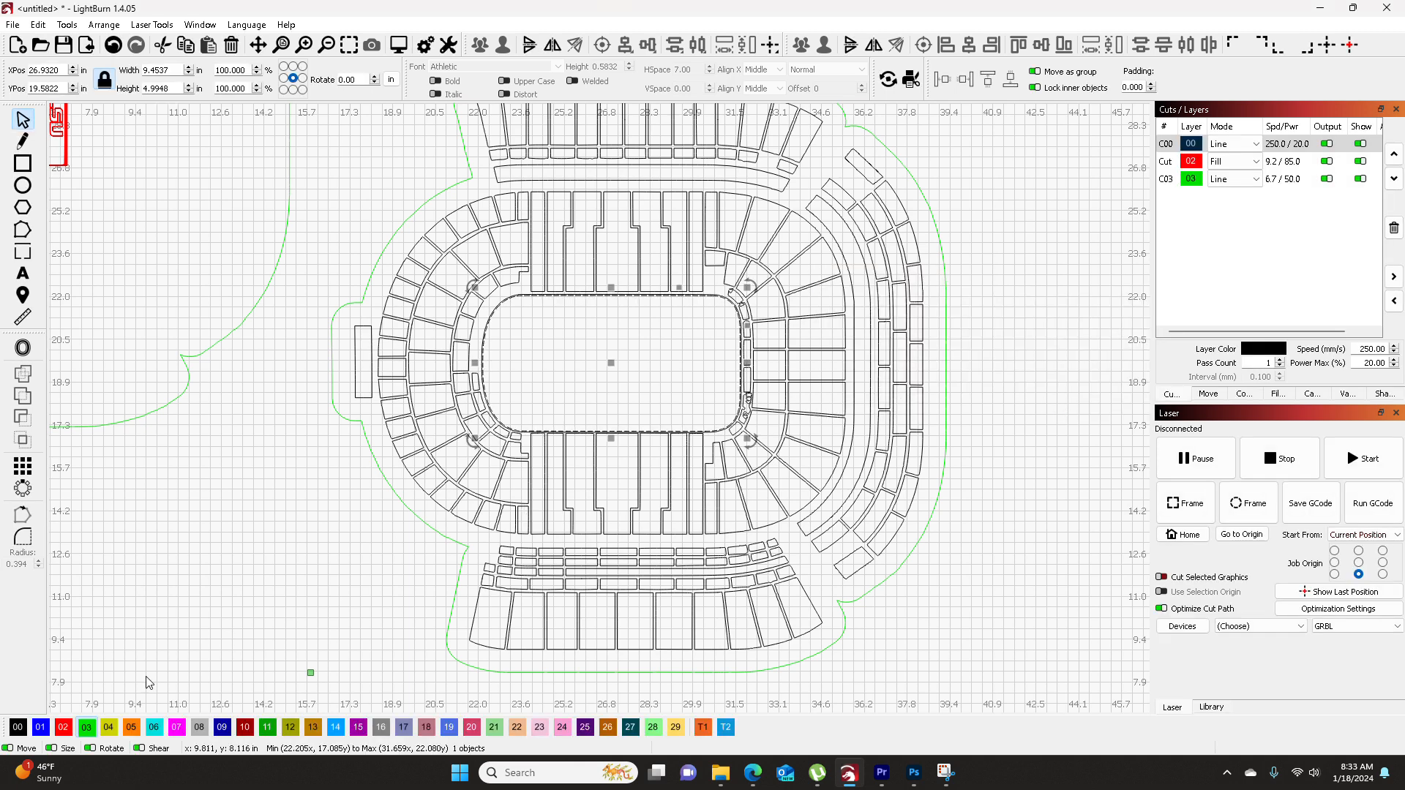
pyautogui.click(91, 729)
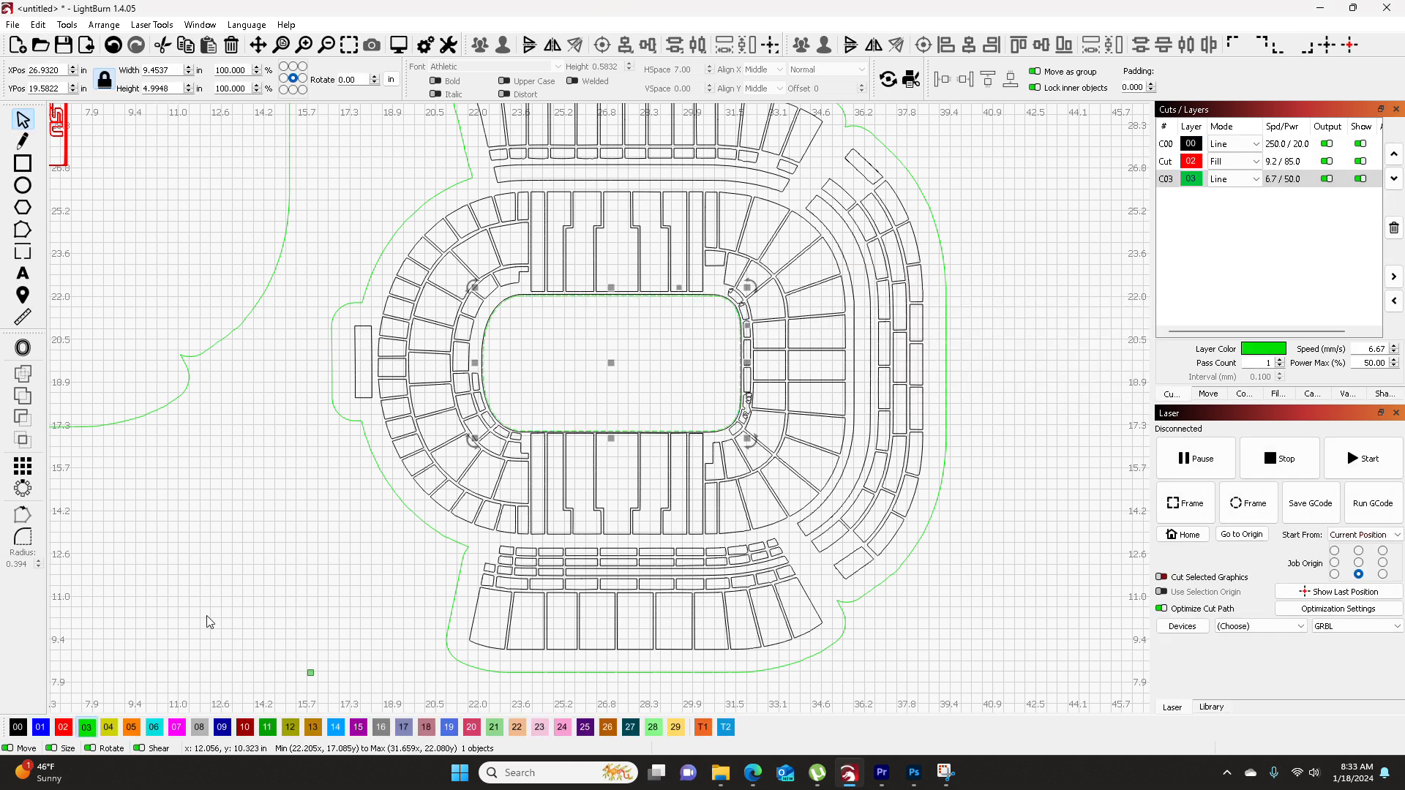
pyautogui.click(245, 595)
# - Select the separated football field and its green outer outline and group them into one object
pyautogui.scroll(-2, 243, 594)
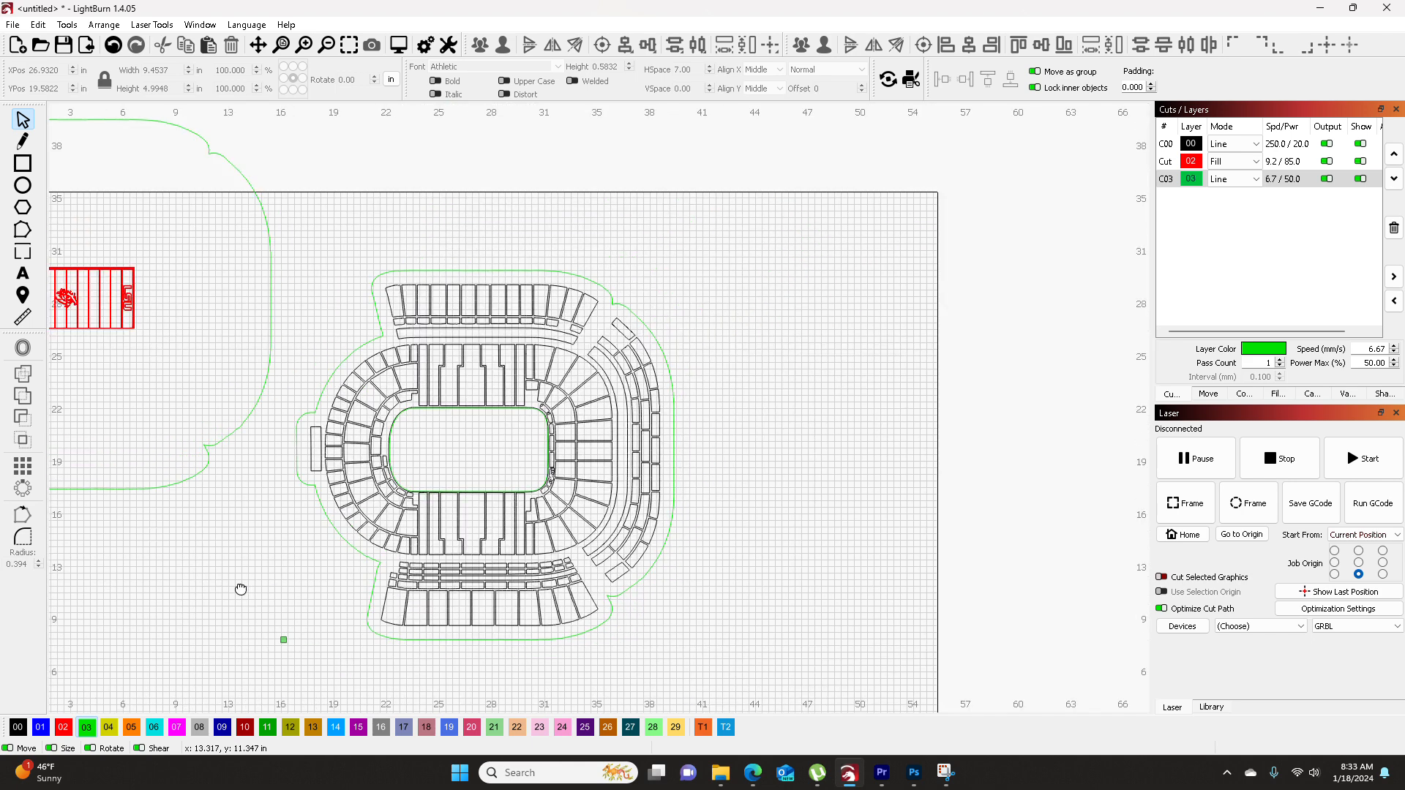
pyautogui.moveTo(238, 584); pyautogui.dragTo(469, 589)
pyautogui.moveTo(510, 132); pyautogui.dragTo(156, 510)
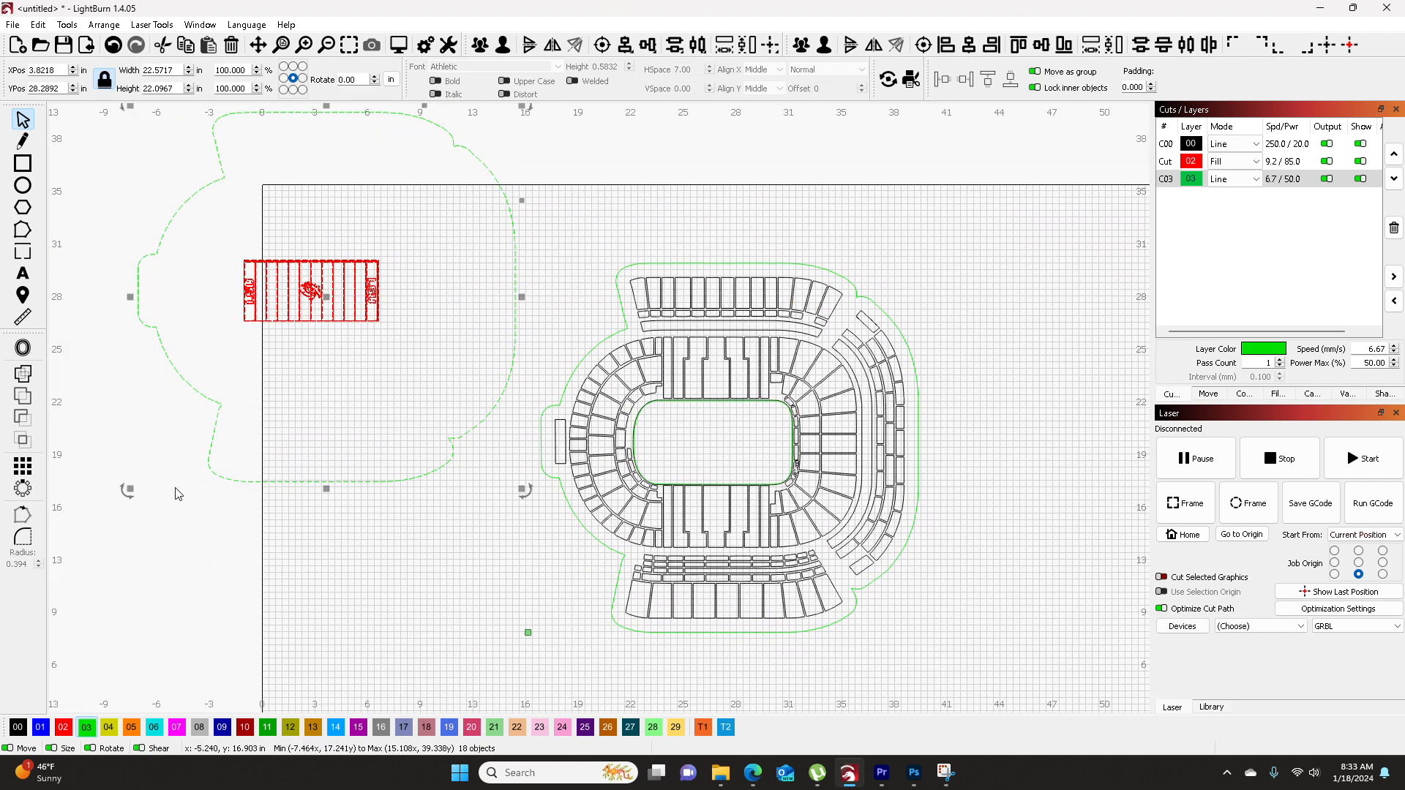
pyautogui.rightClick(298, 292)
pyautogui.click(342, 409)
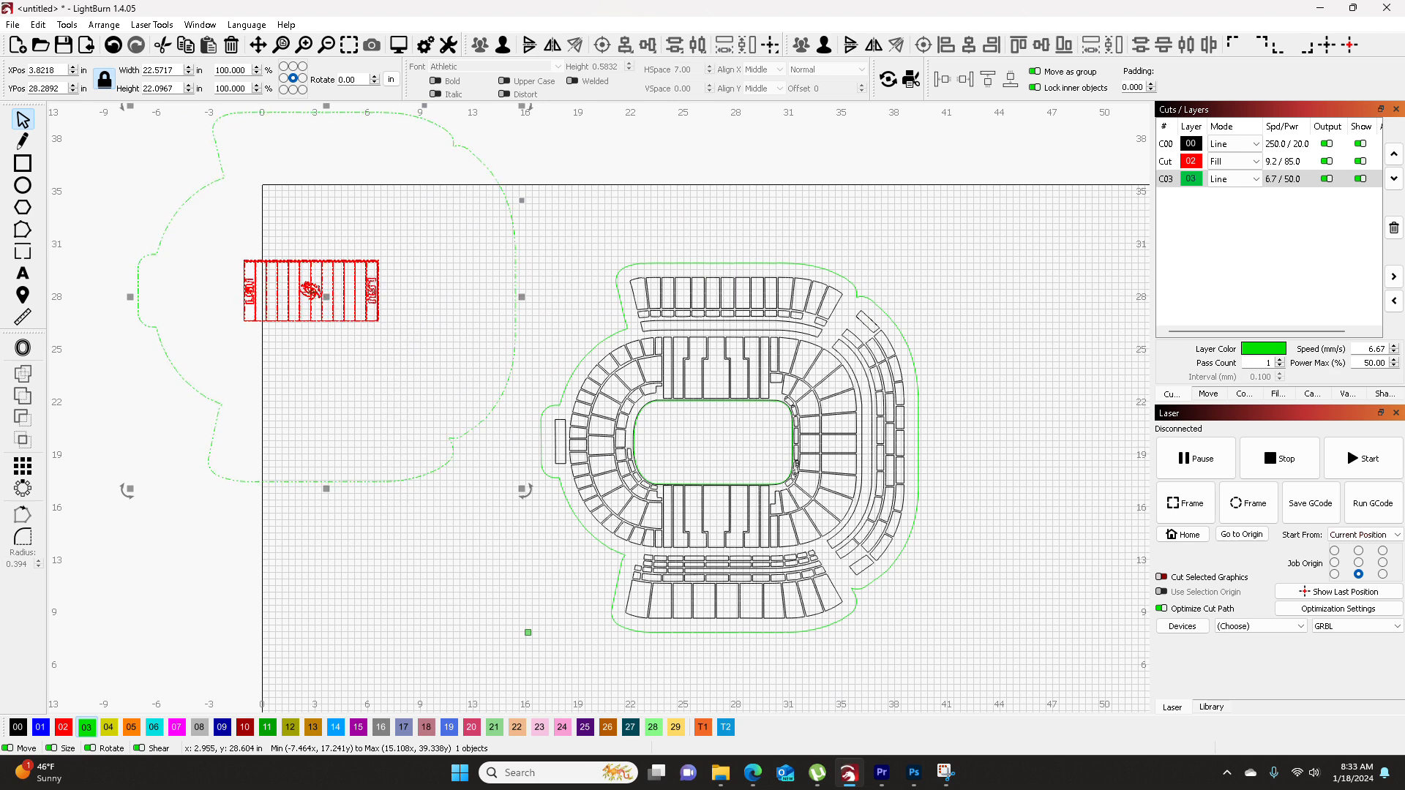
# - Place the grouped field layer over the stadium to check how it fits the opening, and move it back aside
pyautogui.moveTo(327, 296); pyautogui.dragTo(731, 447)
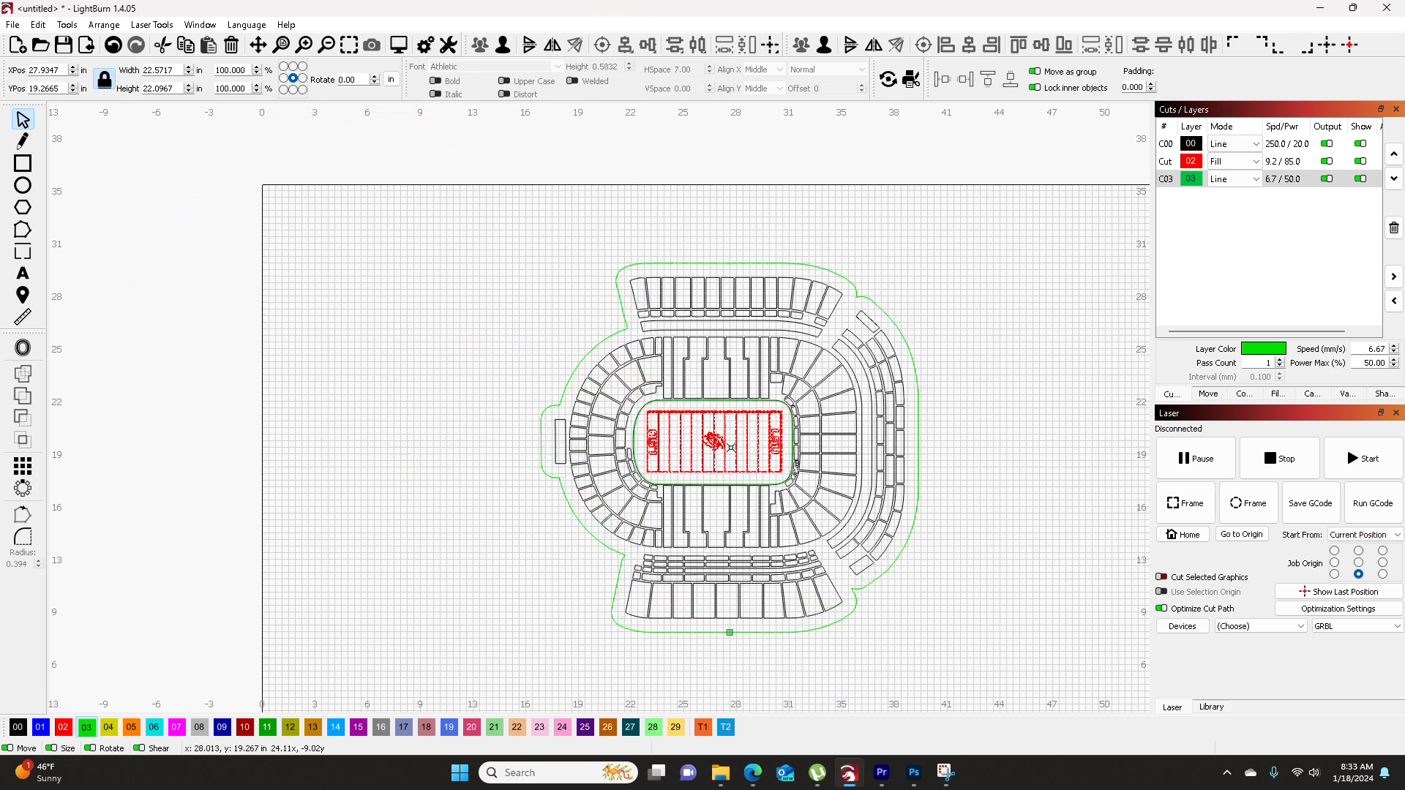
pyautogui.scroll(5, 734, 450)
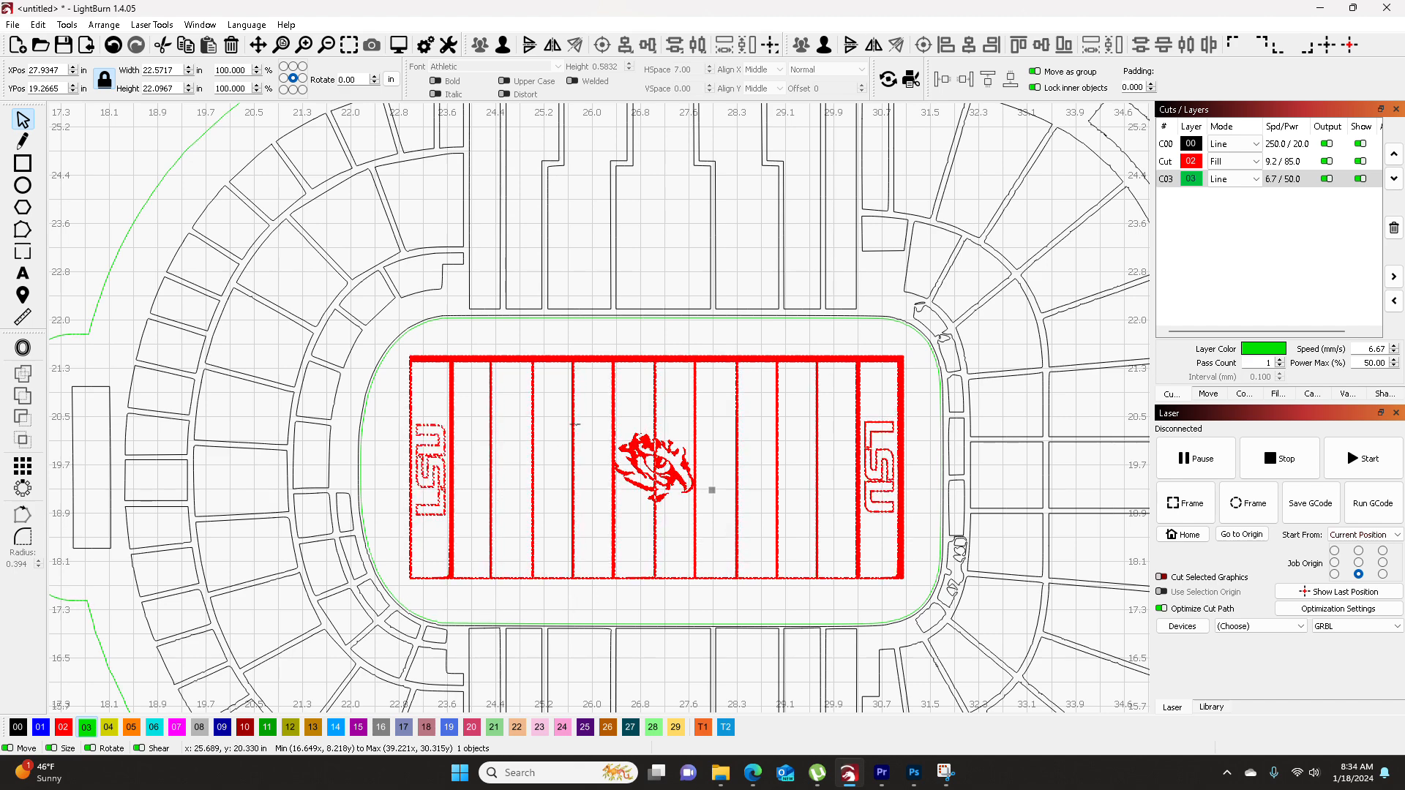
pyautogui.scroll(-5, 644, 549)
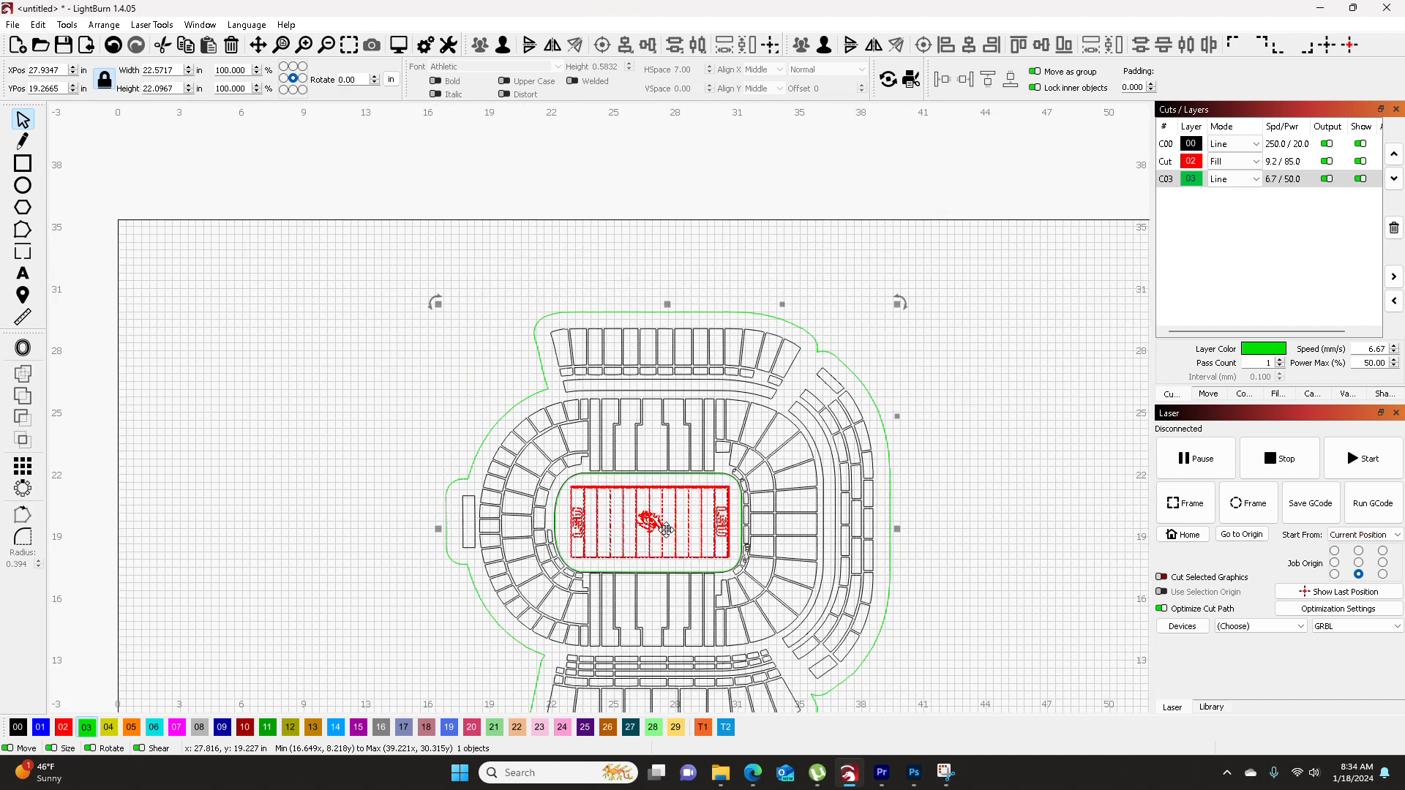
pyautogui.moveTo(666, 527); pyautogui.dragTo(271, 310)
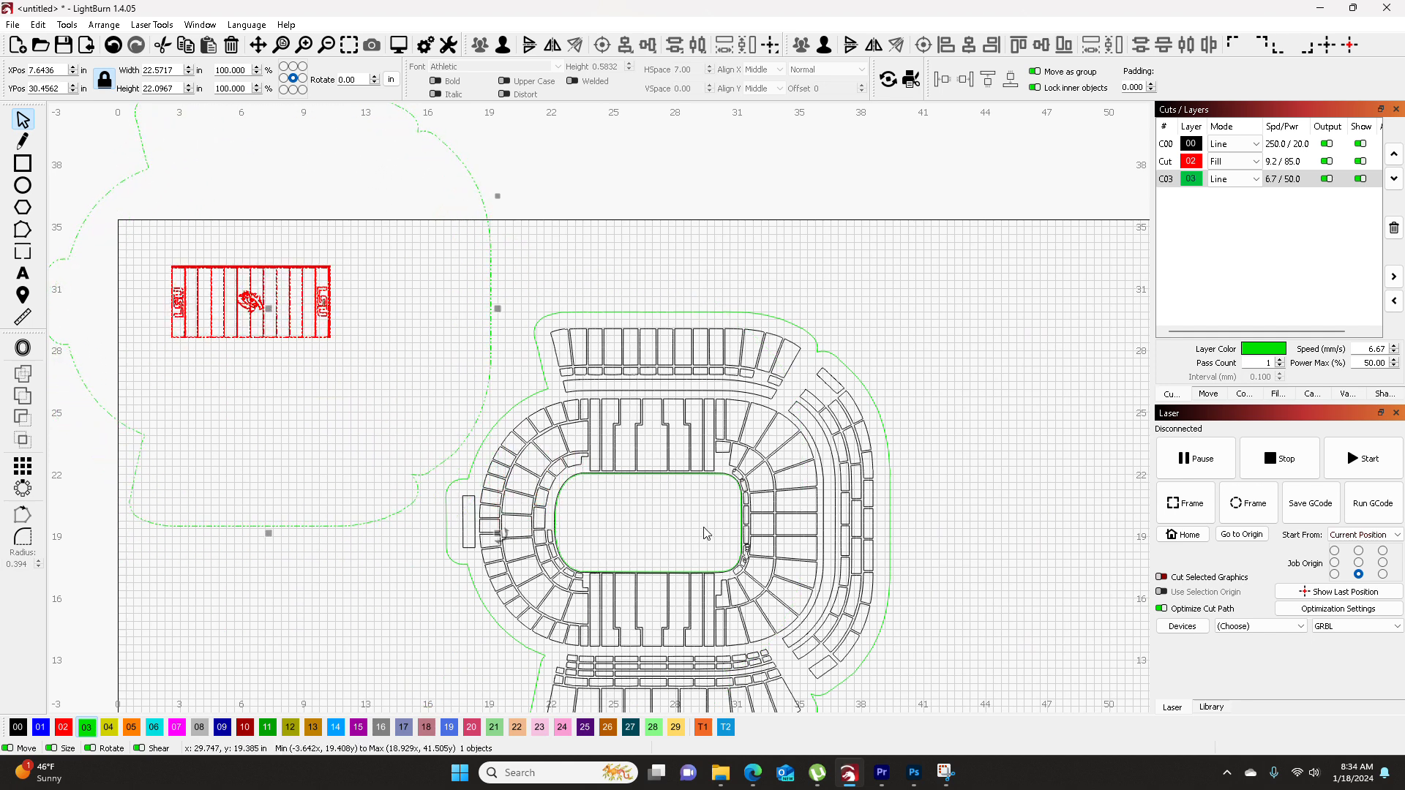
pyautogui.click(515, 407)
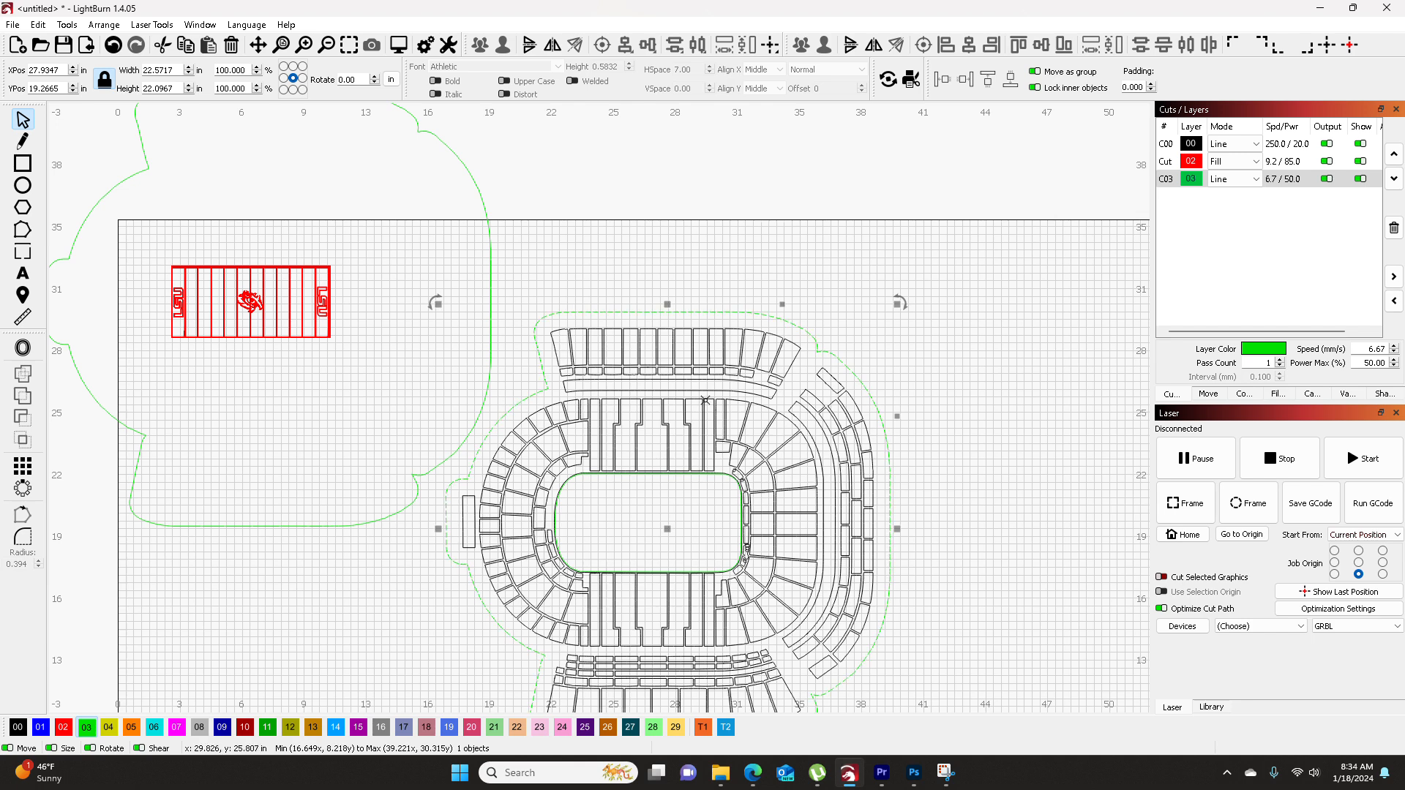
pyautogui.moveTo(705, 401); pyautogui.dragTo(666, 530)
pyautogui.click(976, 417)
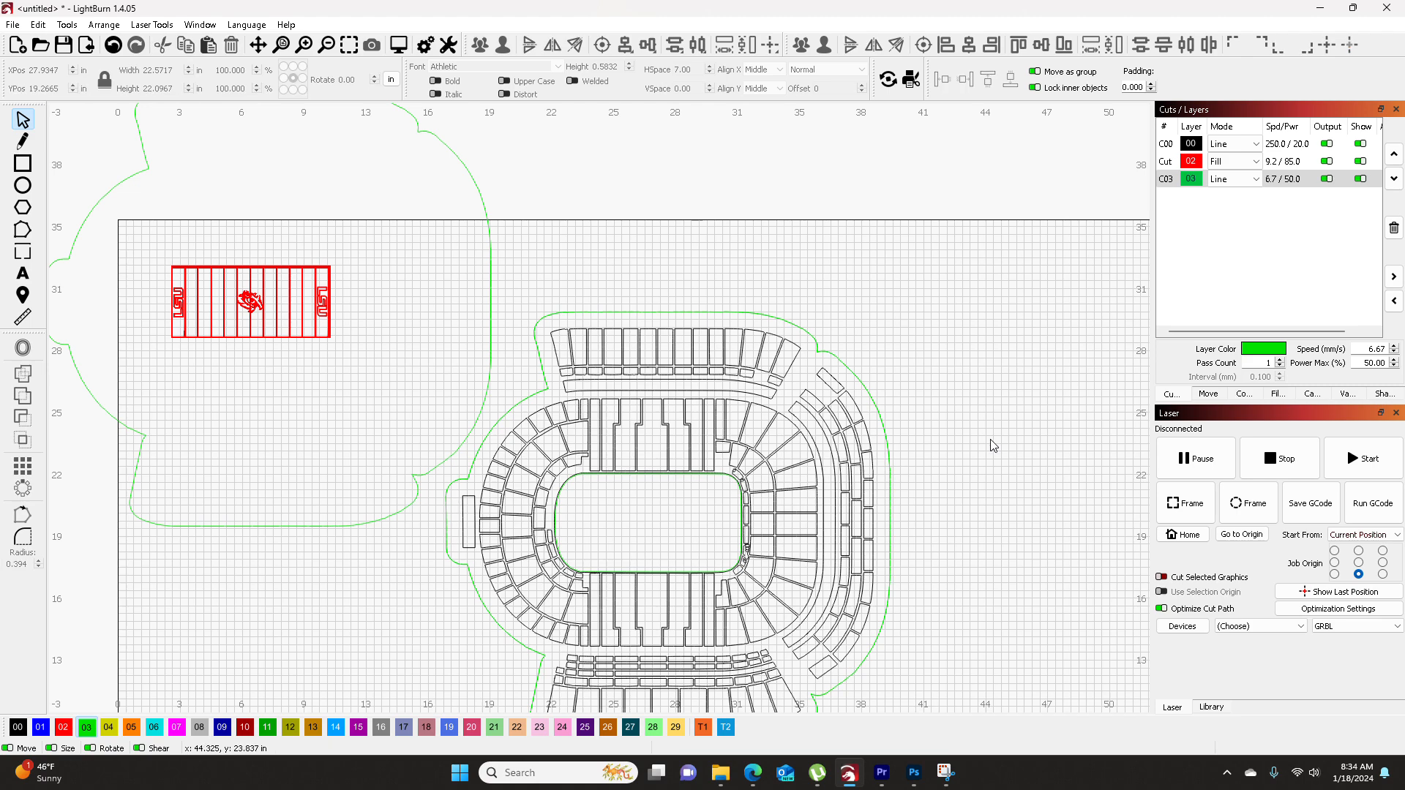
# - Select the lower-tier sections above the field, the outer ring at the left end and the separate box beside it
pyautogui.scroll(3, 779, 576)
pyautogui.moveTo(792, 530); pyautogui.dragTo(789, 458)
pyautogui.scroll(-1, 789, 458)
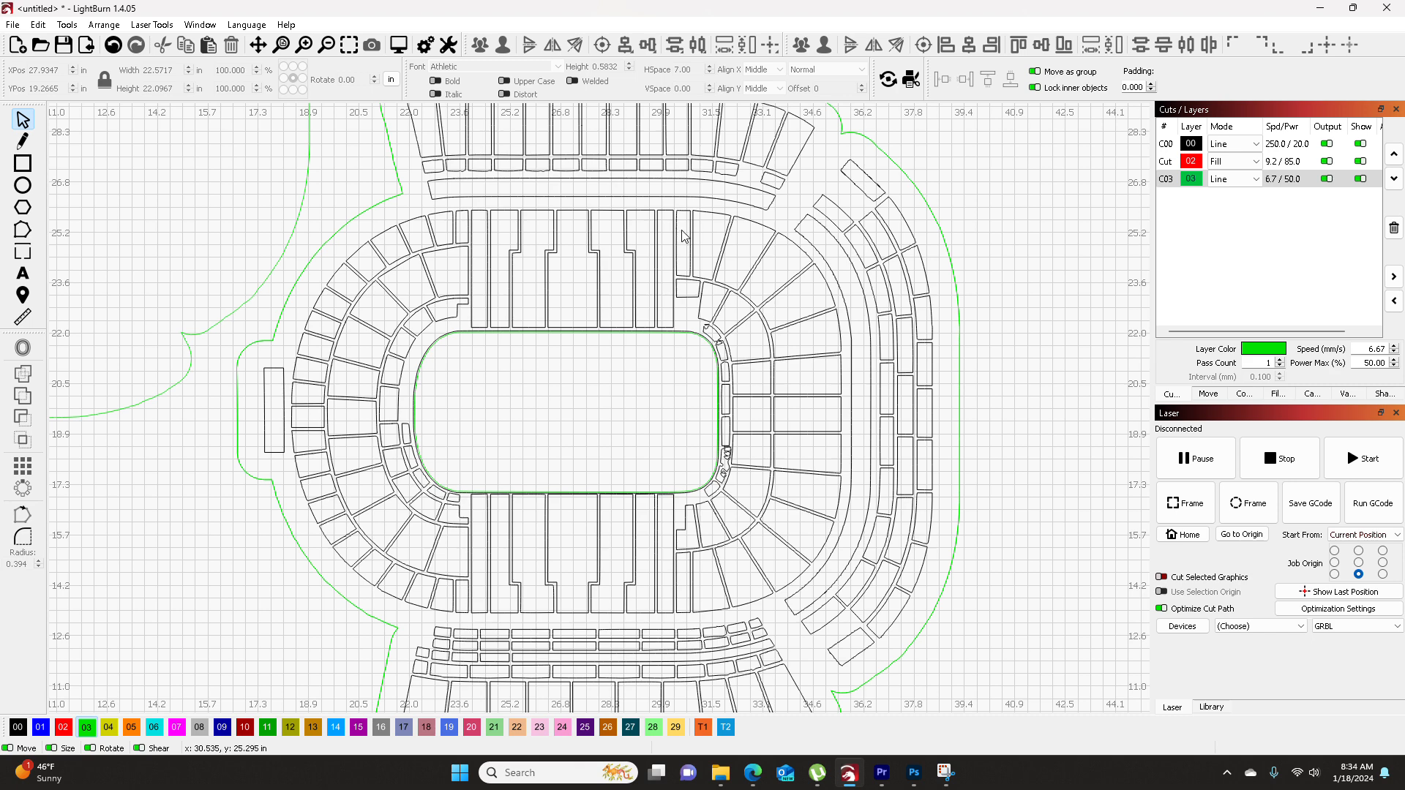
pyautogui.moveTo(677, 233); pyautogui.dragTo(401, 329)
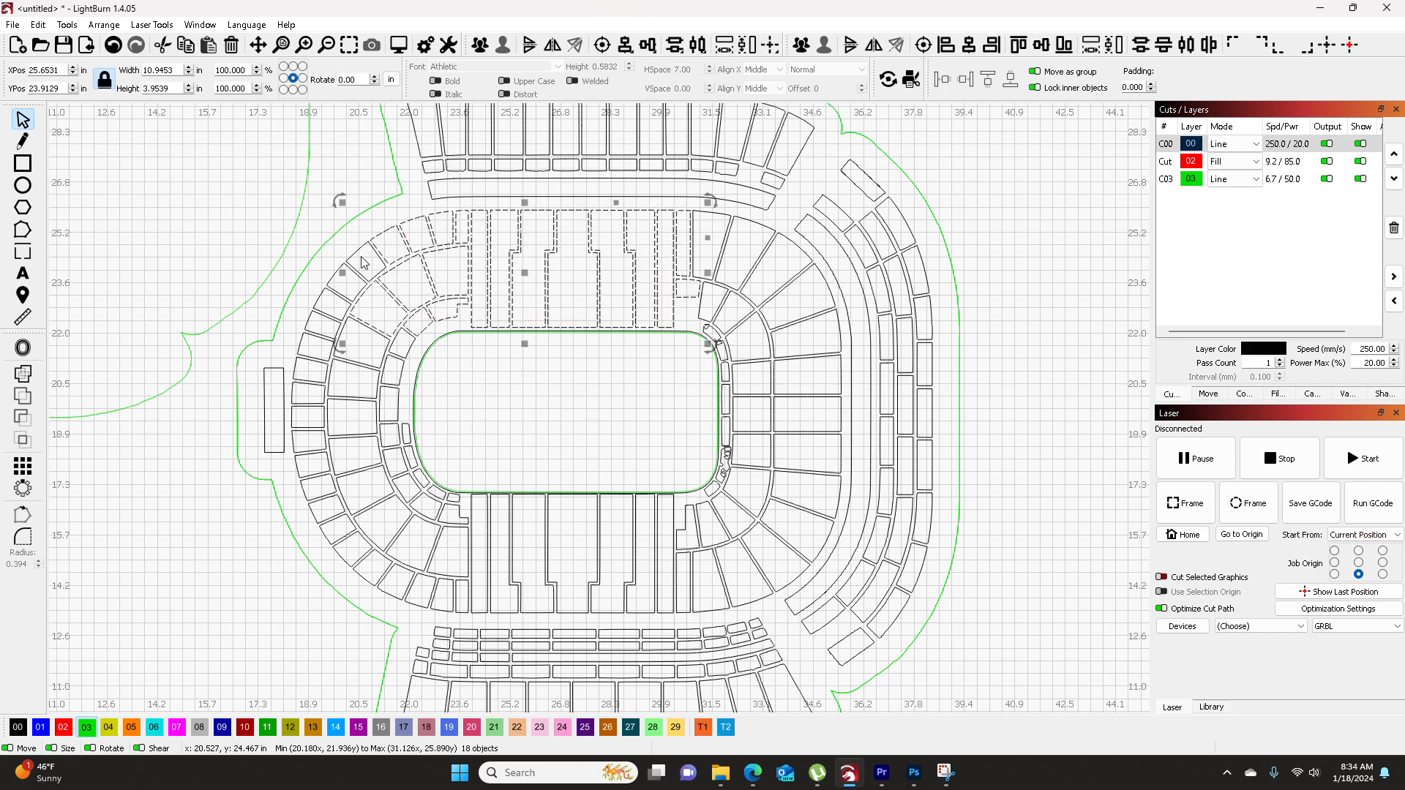
pyautogui.keyDown('shift'); pyautogui.click(353, 290); pyautogui.keyUp('shift')
pyautogui.moveTo(333, 304); pyautogui.dragTo(306, 380)
pyautogui.moveTo(288, 444); pyautogui.dragTo(313, 542)
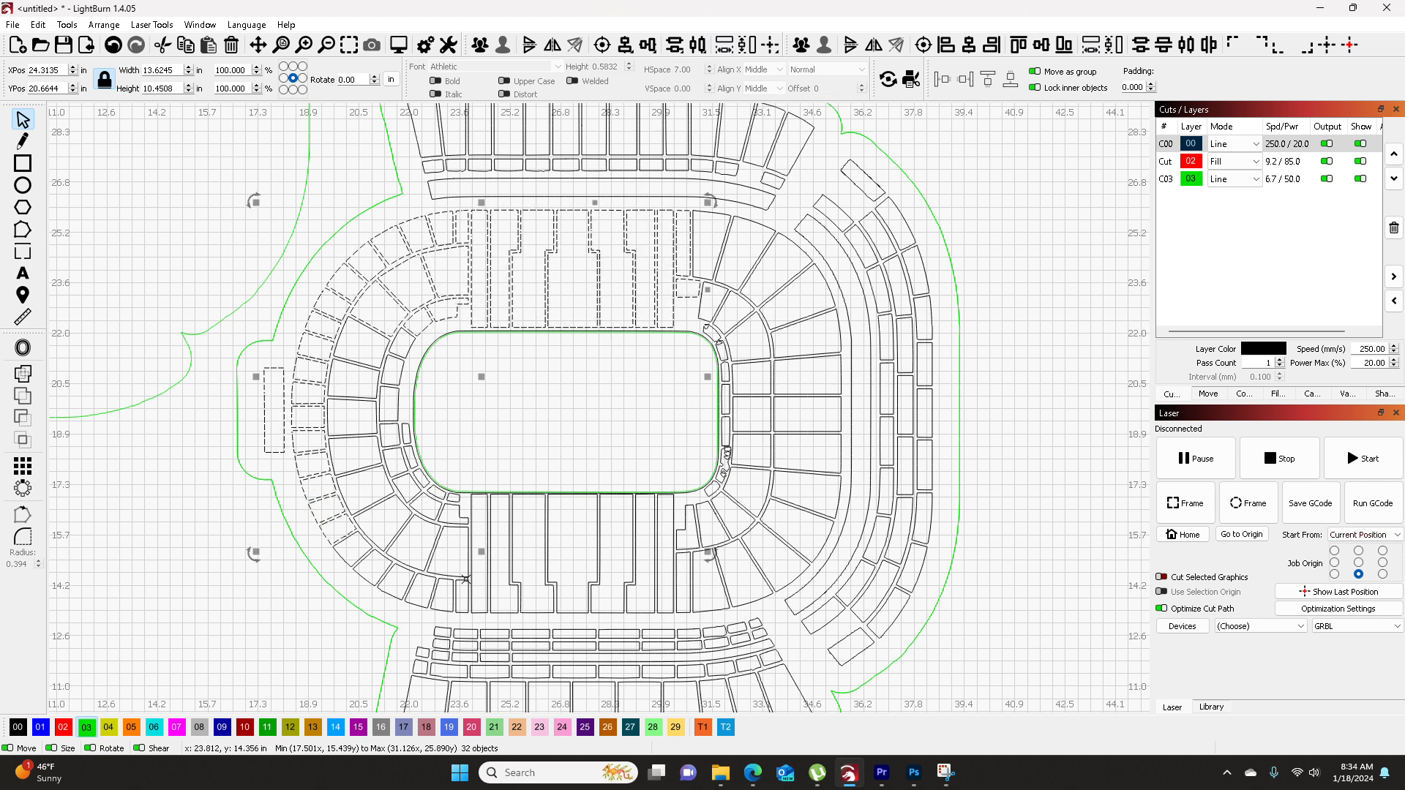
pyautogui.moveTo(463, 592); pyautogui.dragTo(359, 595)
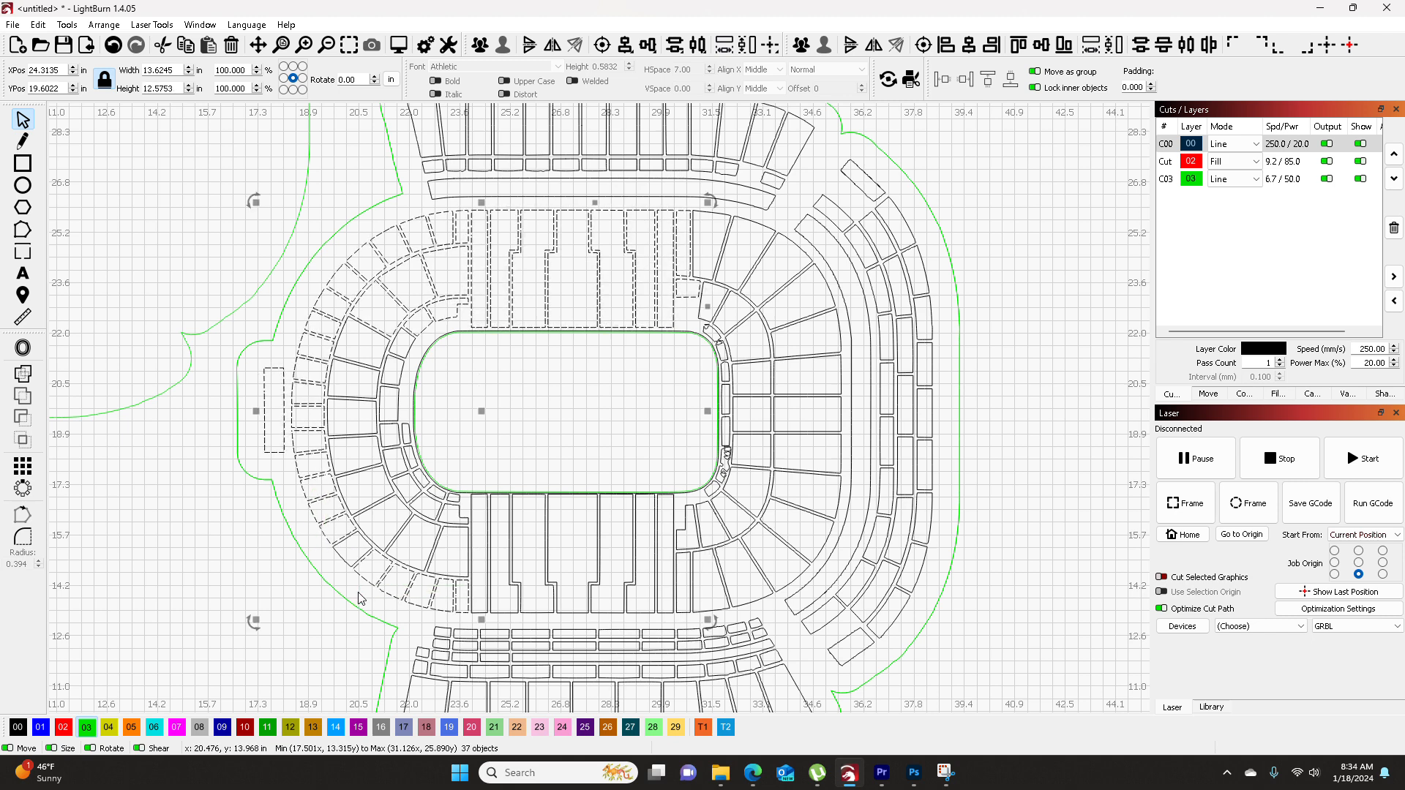
# - Extend the selection with the inner rings at the left end and the straight stands below the field
pyautogui.keyDown('shift'); pyautogui.click(338, 555); pyautogui.keyUp('shift')
pyautogui.moveTo(432, 519); pyautogui.dragTo(379, 548)
pyautogui.moveTo(371, 364); pyautogui.dragTo(351, 476)
pyautogui.moveTo(404, 342); pyautogui.dragTo(376, 473)
pyautogui.moveTo(667, 514); pyautogui.dragTo(479, 582)
pyautogui.keyDown('shift'); pyautogui.click(688, 296); pyautogui.keyUp('shift')
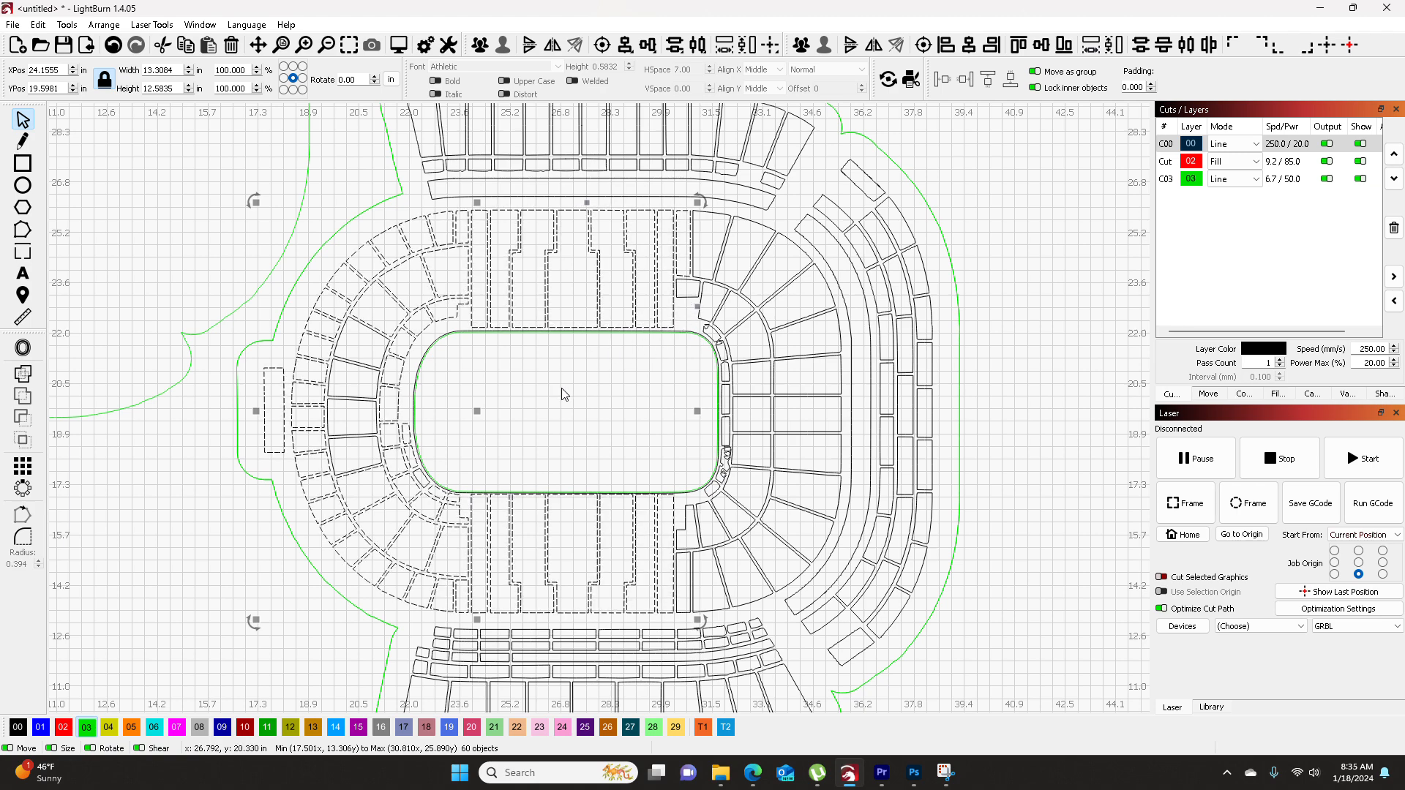
# - Shift the selected seating sections aside to reveal any missed pieces, and undo the move
pyautogui.scroll(-2, 563, 396)
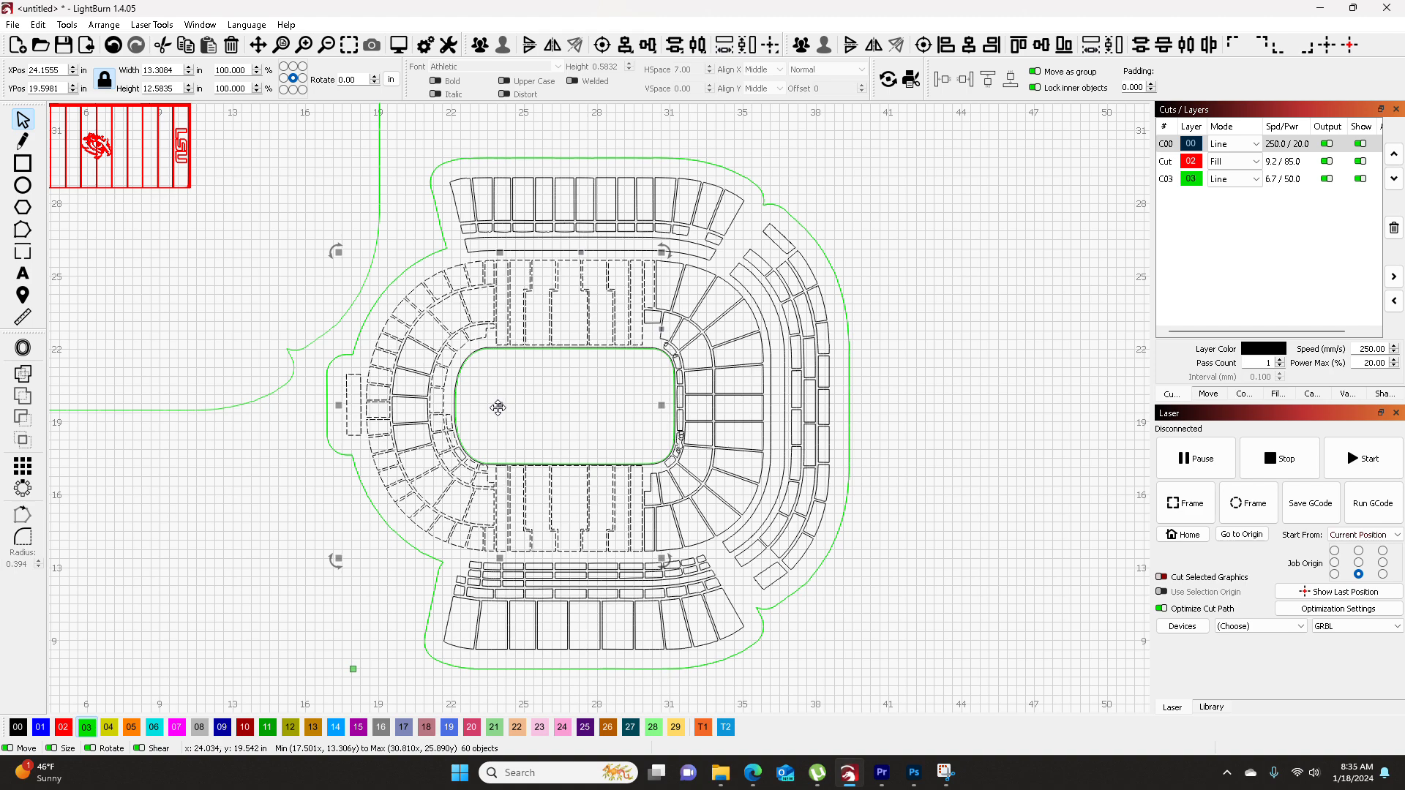
pyautogui.moveTo(500, 408); pyautogui.dragTo(594, 415)
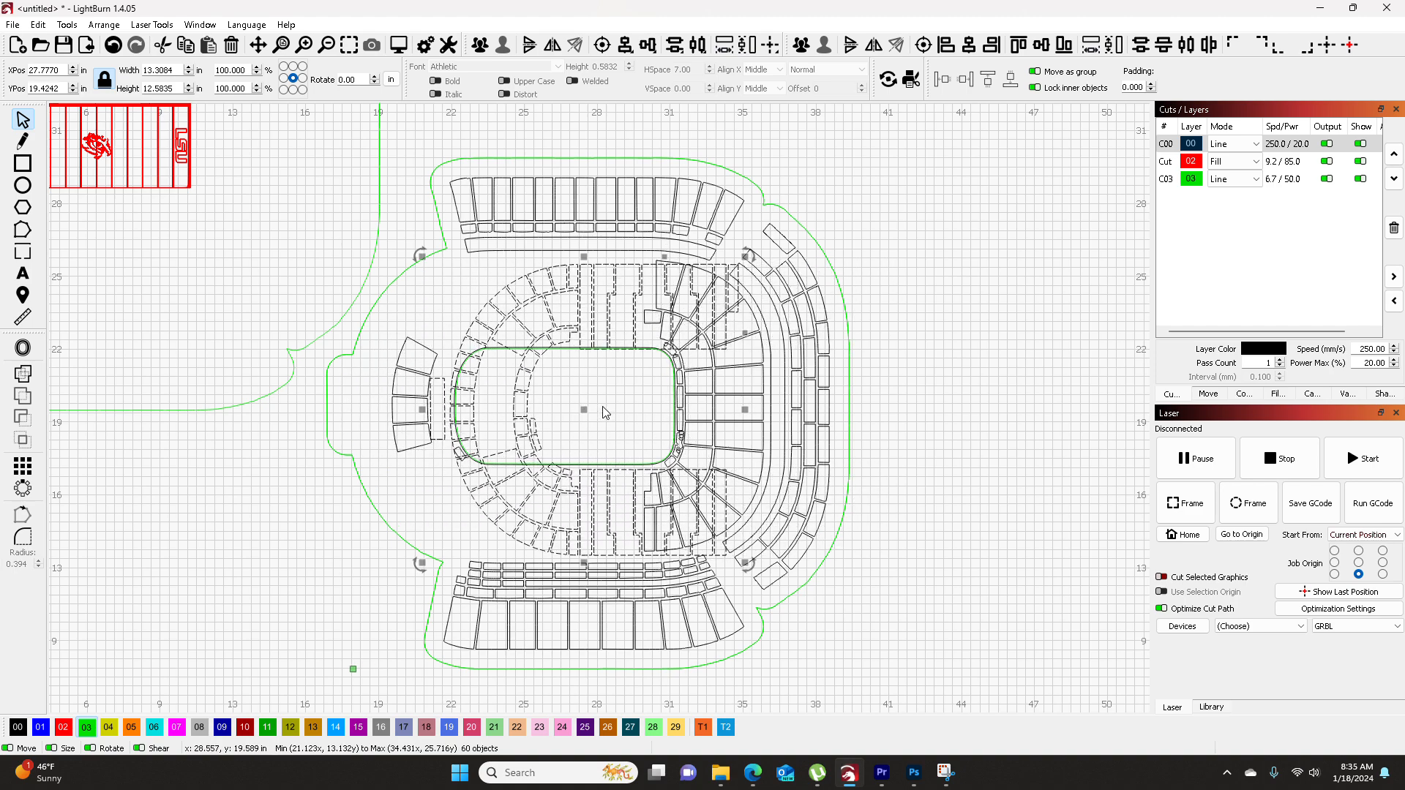
pyautogui.hotkey('ctrl', 'z')
# - Add the missed left-end sections to the selection, check it with a small test move, and undo that move
pyautogui.scroll(3, 434, 427)
pyautogui.keyDown('shift'); pyautogui.moveTo(406, 288); pyautogui.dragTo(388, 441); pyautogui.keyUp('shift')
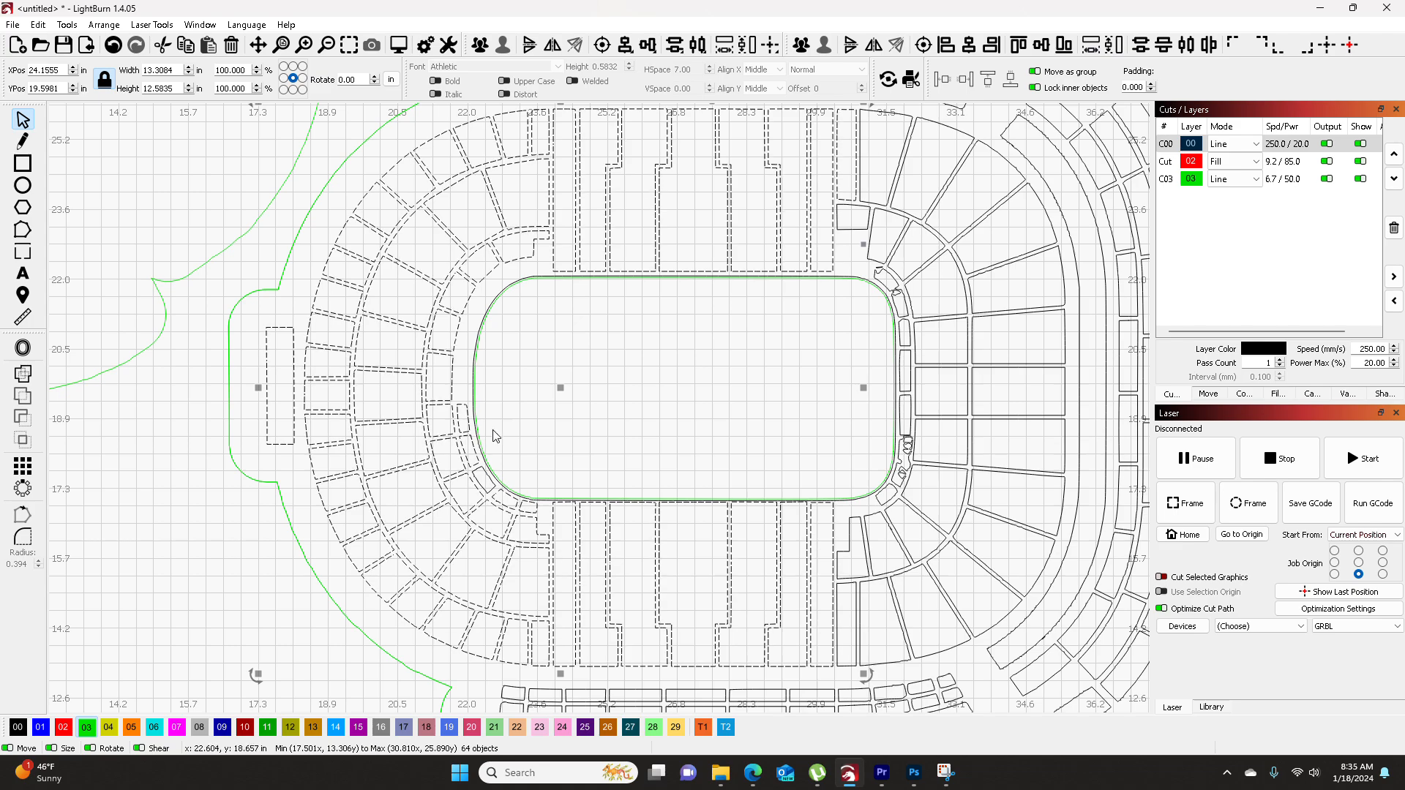
pyautogui.moveTo(561, 388)
pyautogui.mouseDown()
pyautogui.moveTo(674, 398)
pyautogui.moveTo(566, 398)
pyautogui.mouseUp()
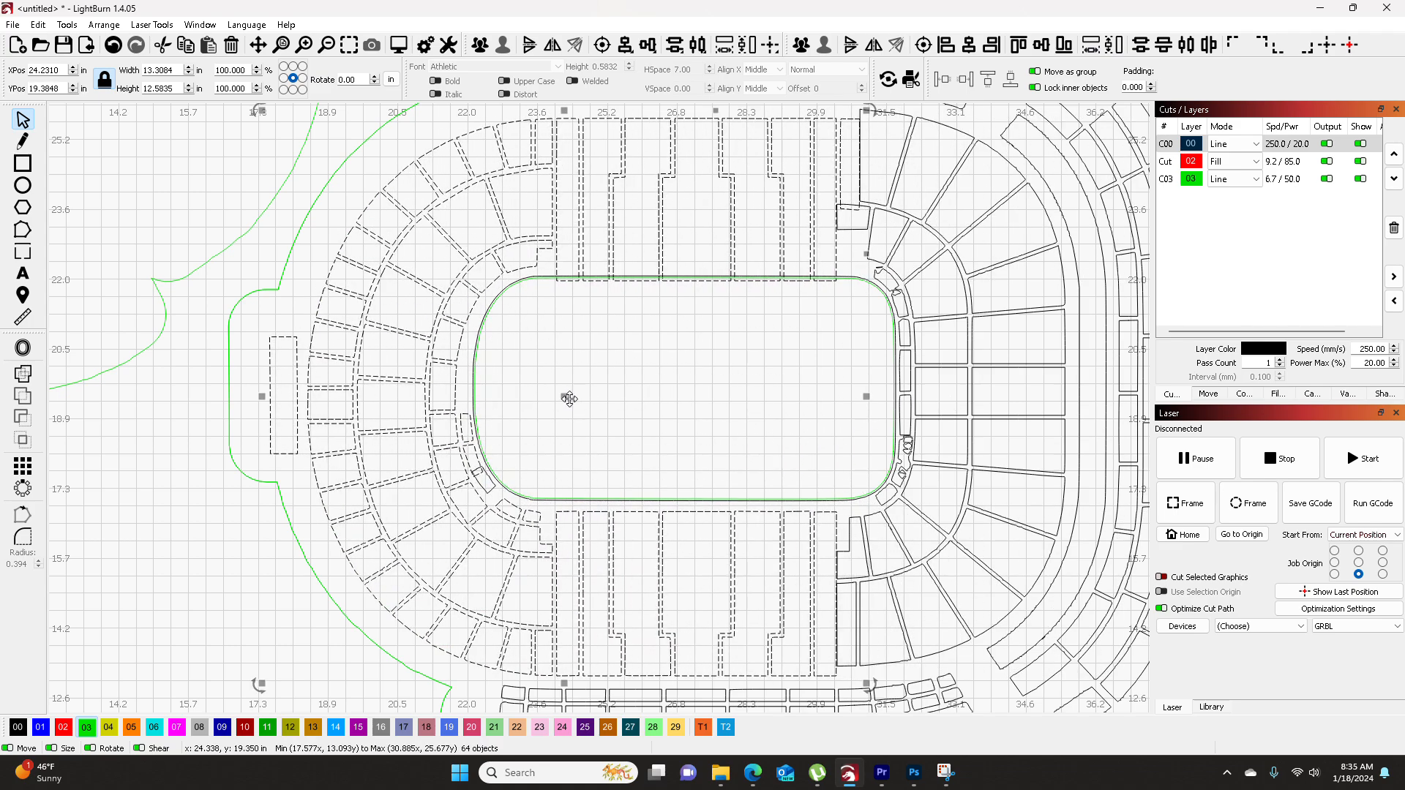
pyautogui.hotkey('ctrl', 'z')
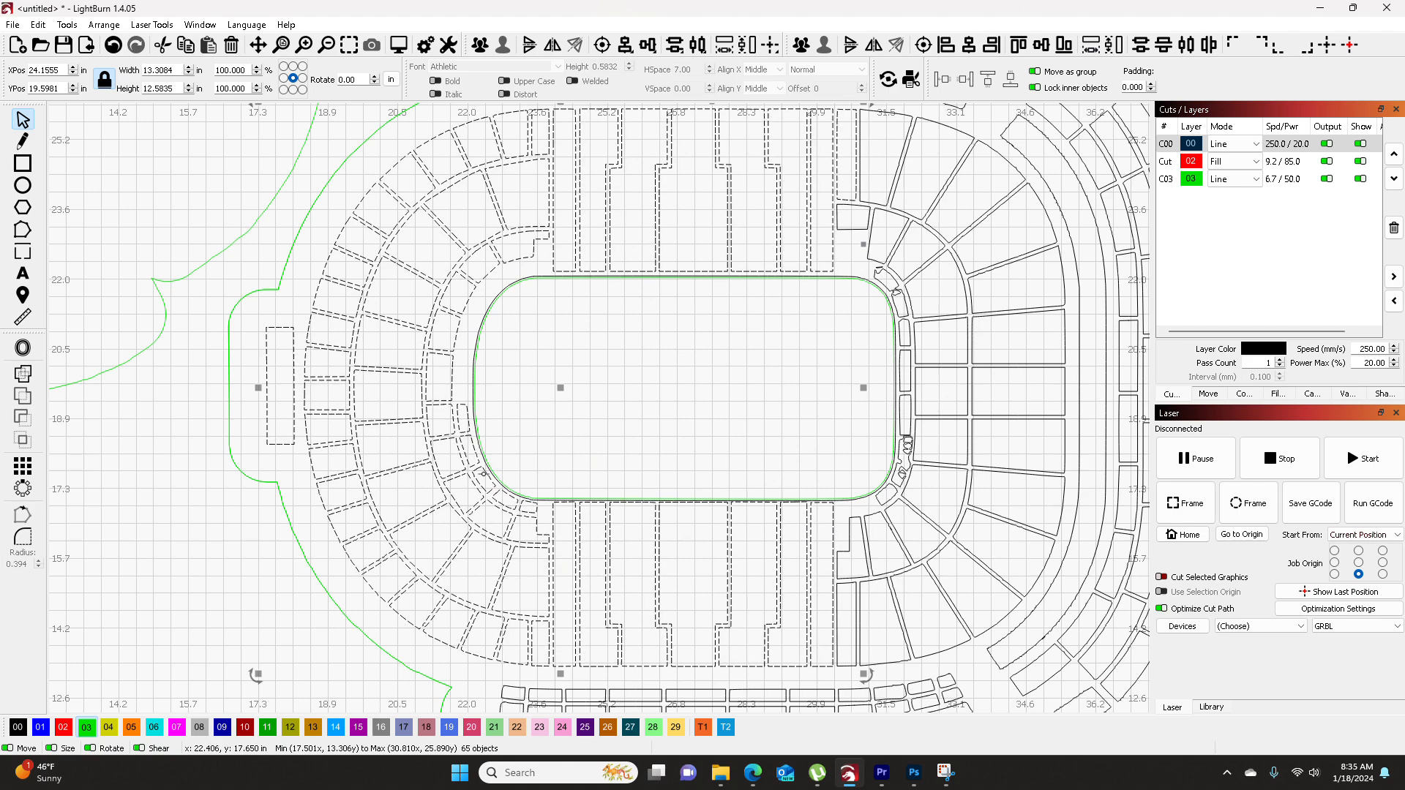
# - Add the green inner outline around the field opening to the selected seating sections
pyautogui.scroll(-3, 556, 445)
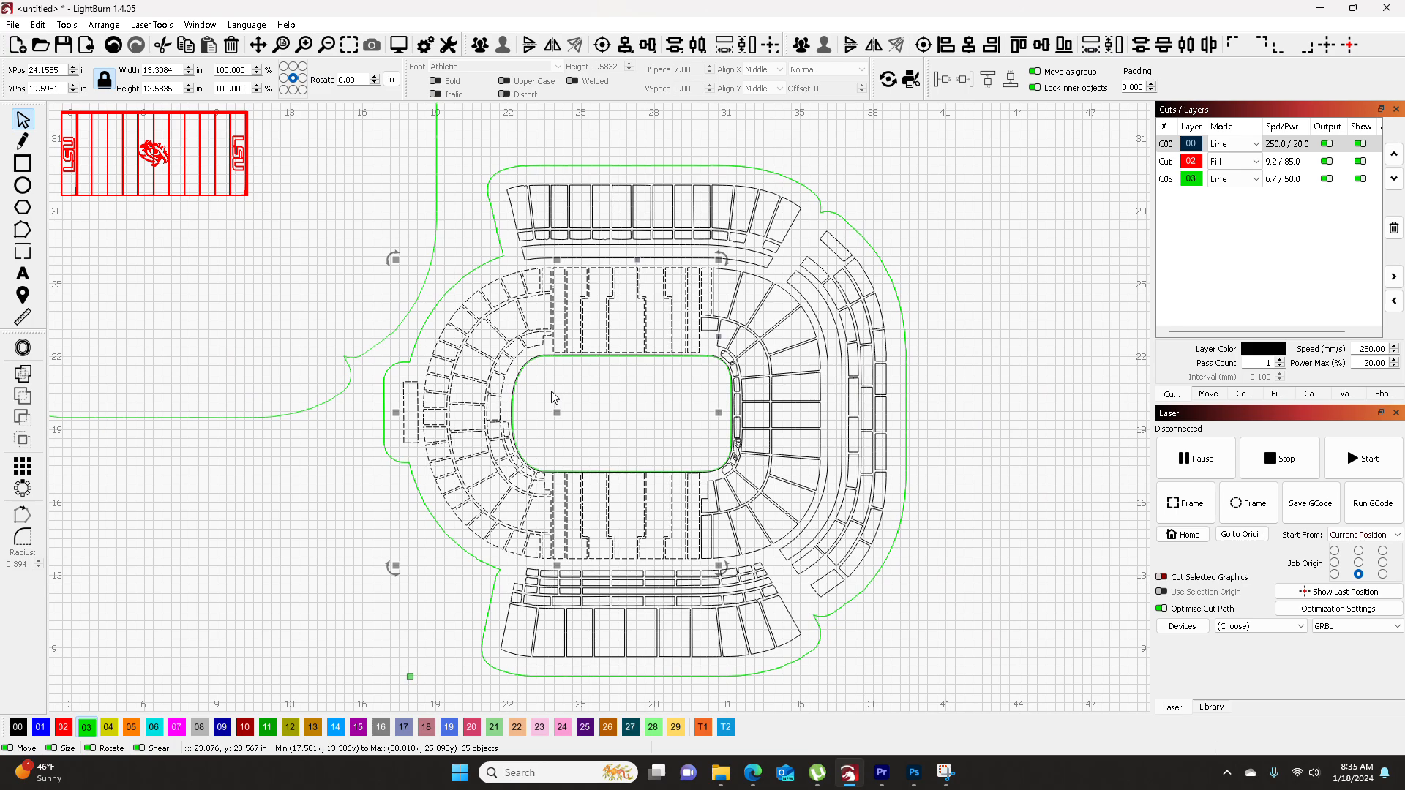
pyautogui.scroll(2, 552, 398)
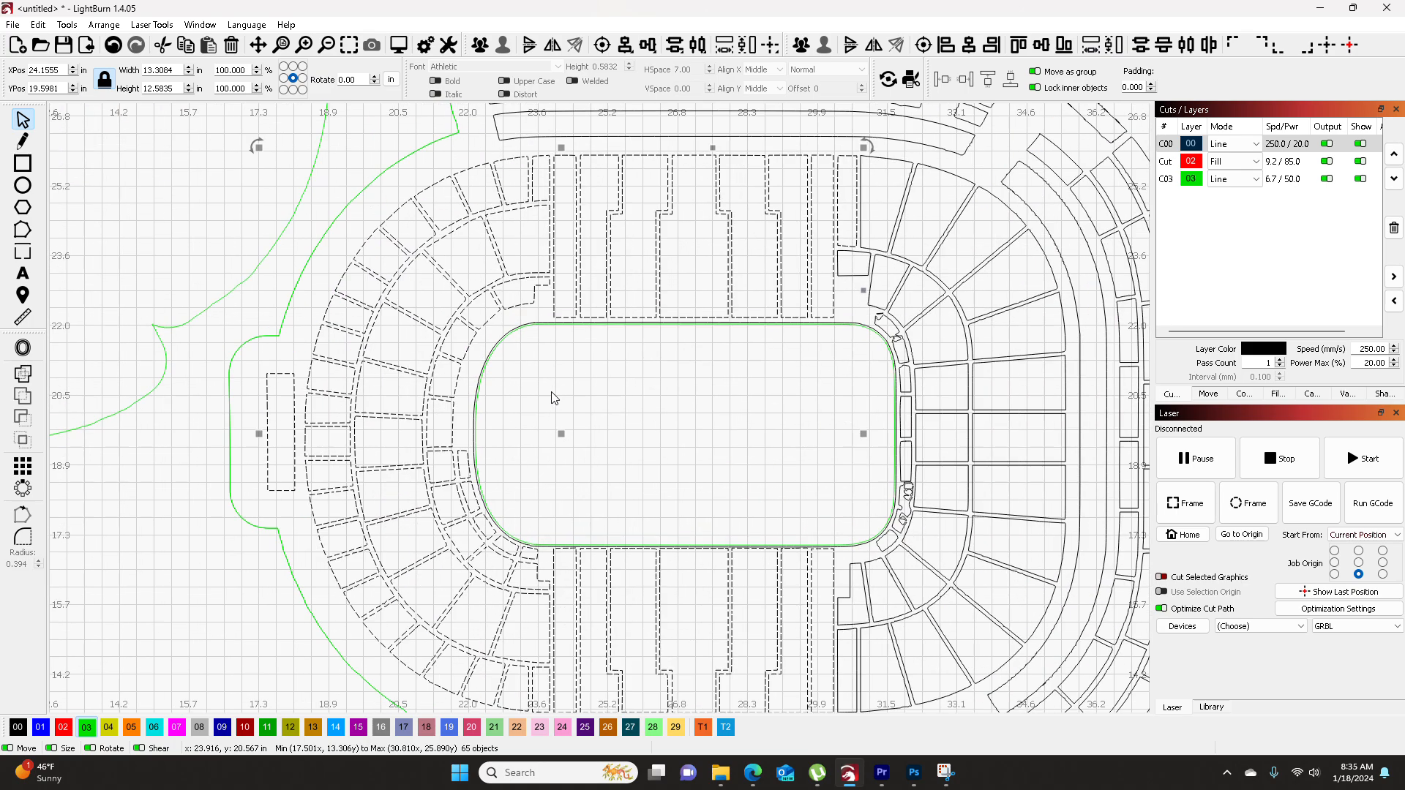
pyautogui.keyDown('shift'); pyautogui.click(508, 336); pyautogui.keyUp('shift')
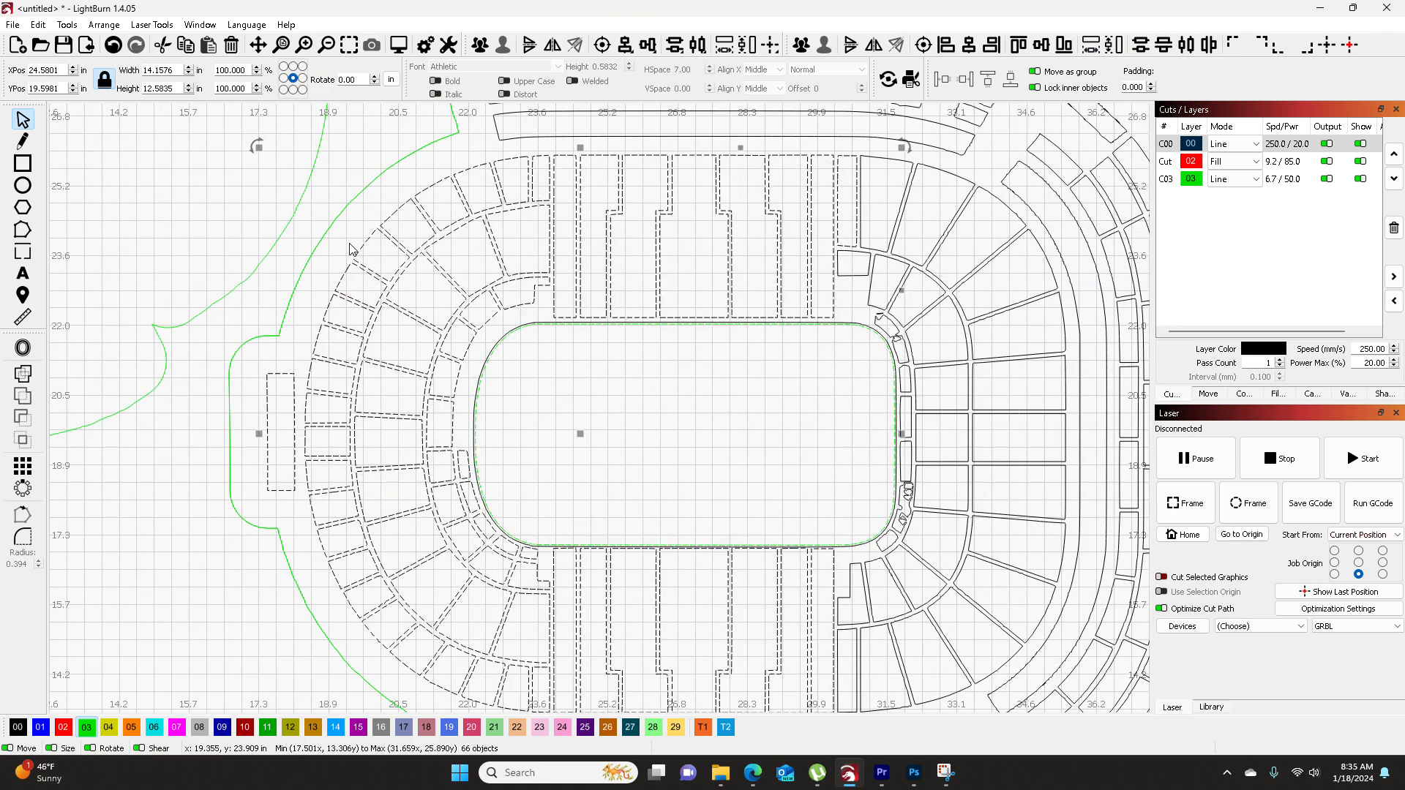
# - Add the stadium's green outer outline to the selected lower-tier sections and move them clear of the original stadium
pyautogui.keyDown('shift'); pyautogui.click(319, 239); pyautogui.keyUp('shift')
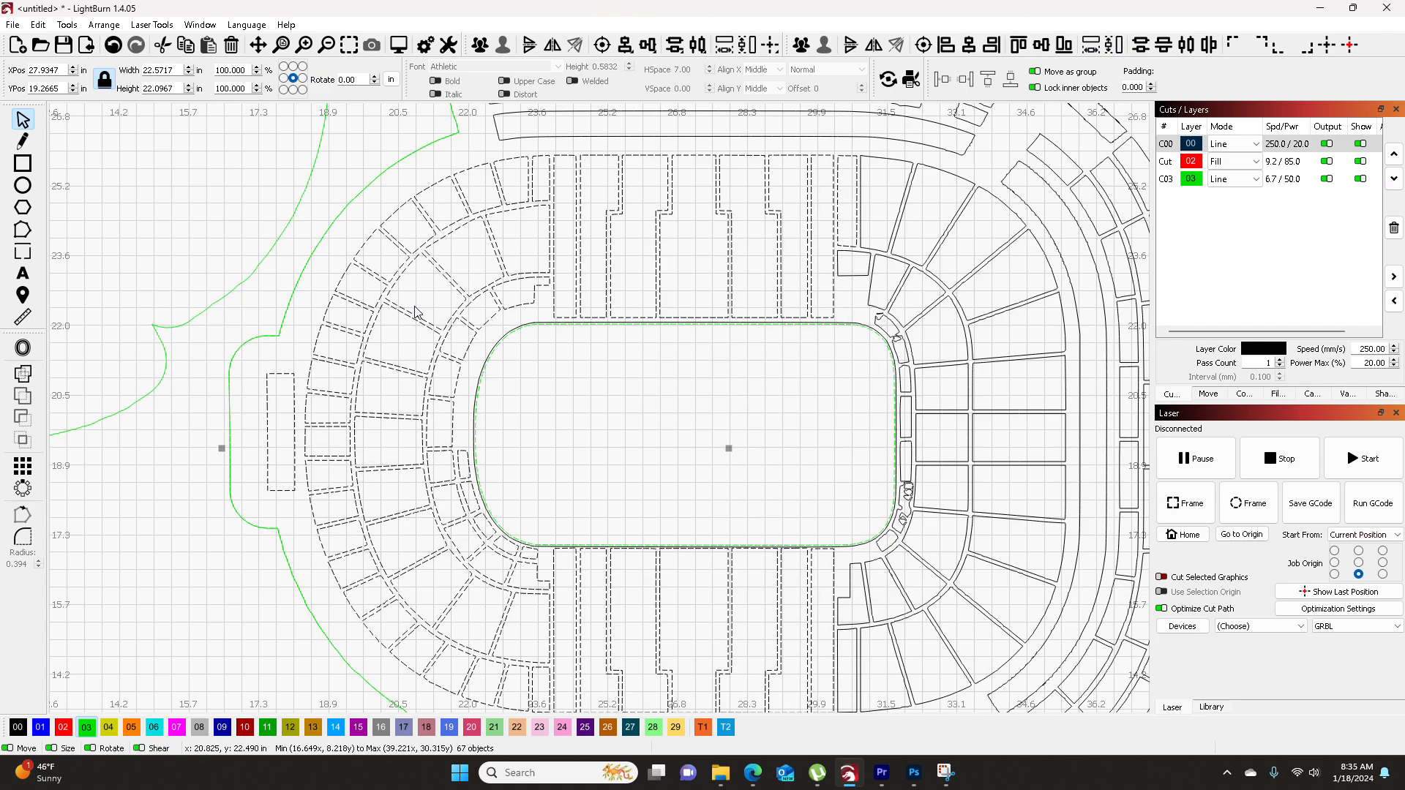
pyautogui.scroll(-5, 468, 344)
pyautogui.scroll(-1, 539, 392)
pyautogui.moveTo(591, 396); pyautogui.dragTo(927, 301)
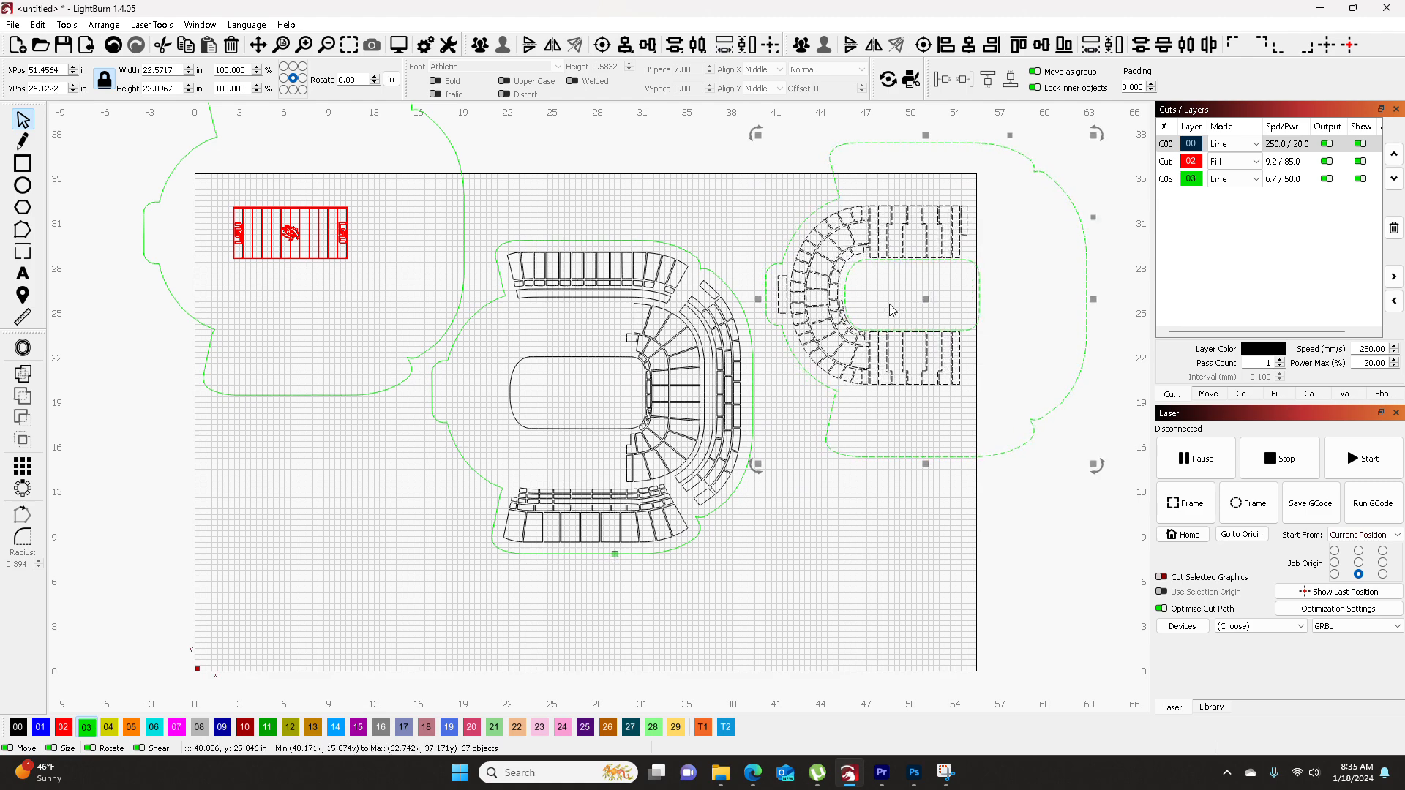
# - Delete the black field outline left inside the original stadium
pyautogui.click(538, 429)
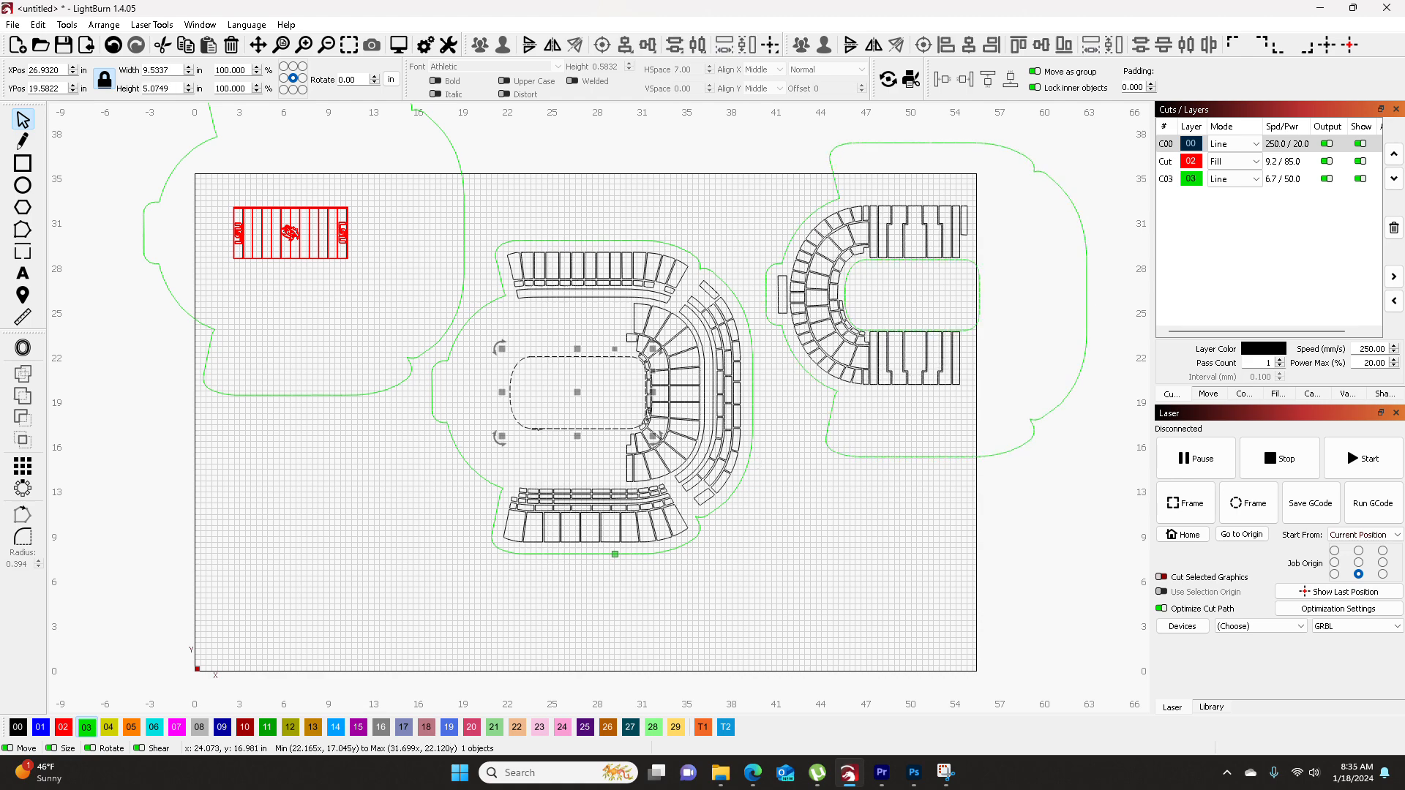
pyautogui.scroll(3, 560, 428)
pyautogui.press('Delete')
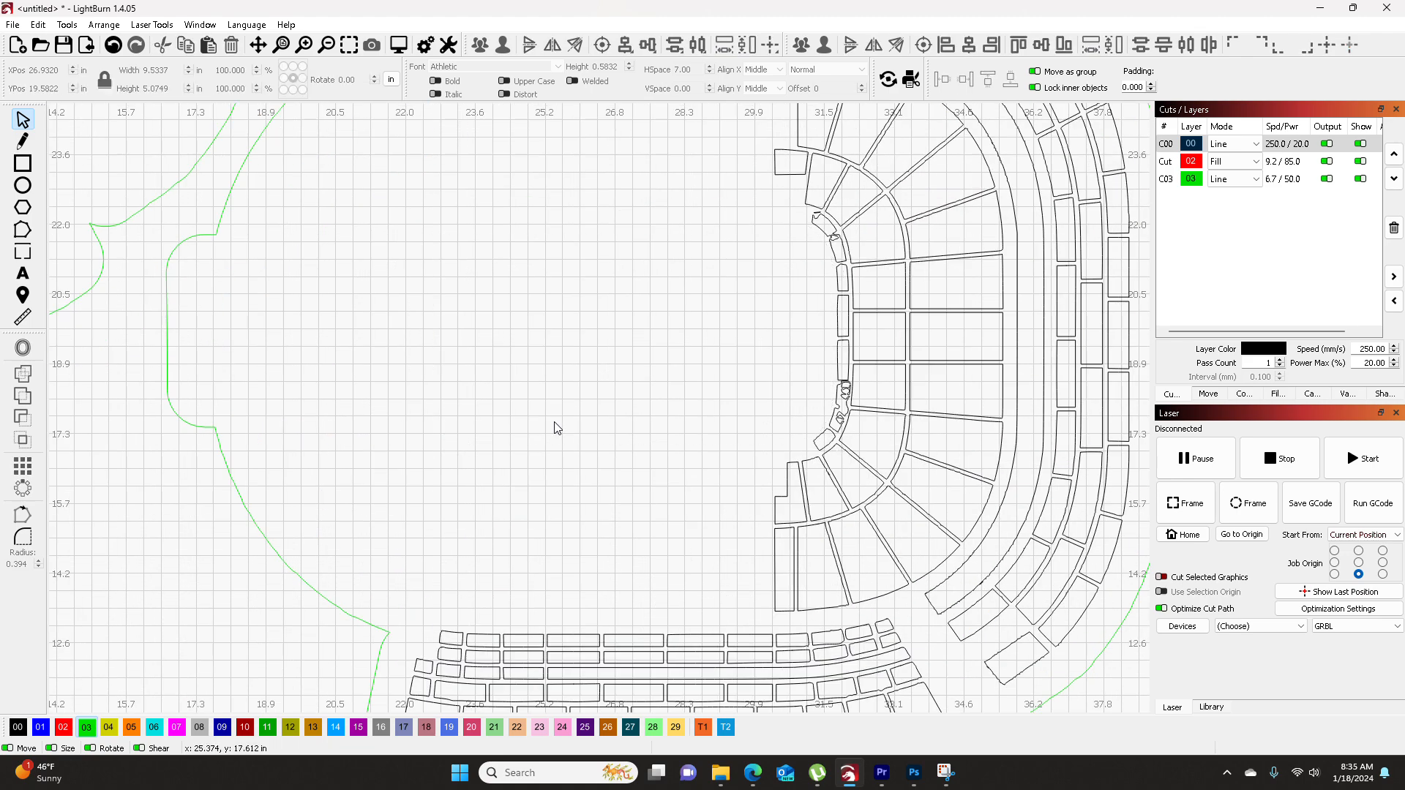
pyautogui.scroll(-3, 542, 550)
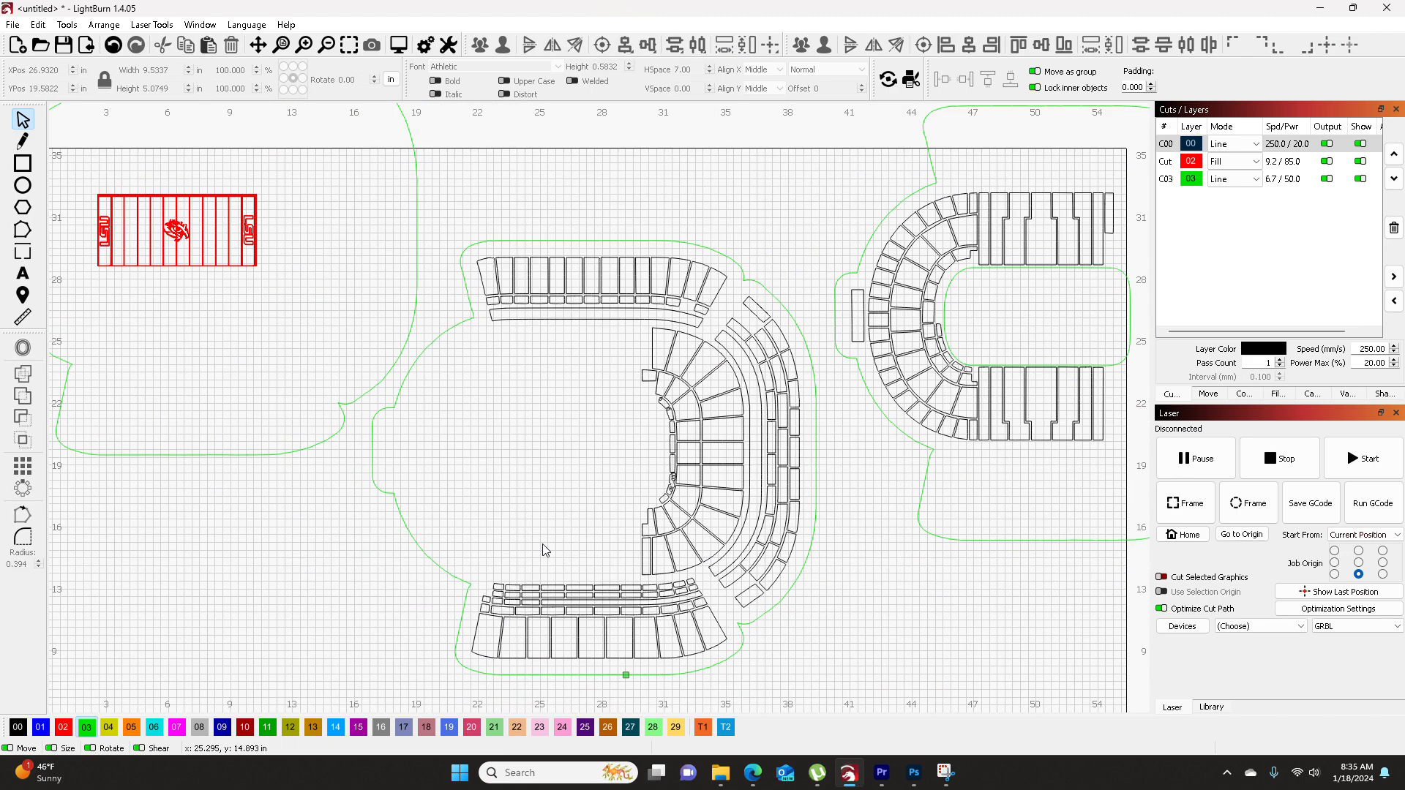
pyautogui.scroll(-1, 644, 430)
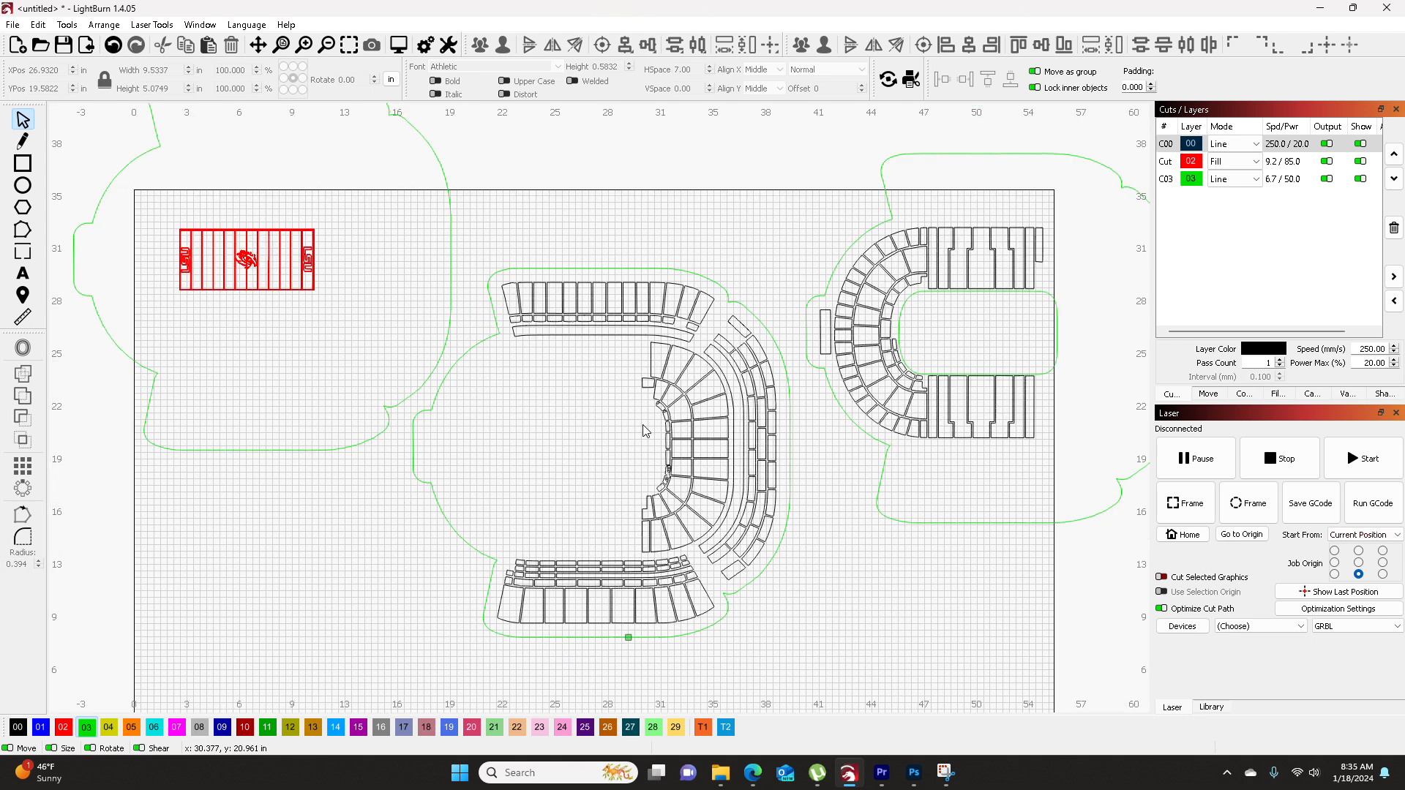
# - Select the remaining curved lower-tier sections at the original stadium's right end and move them into place on the separated tier
pyautogui.moveTo(655, 423); pyautogui.dragTo(544, 386)
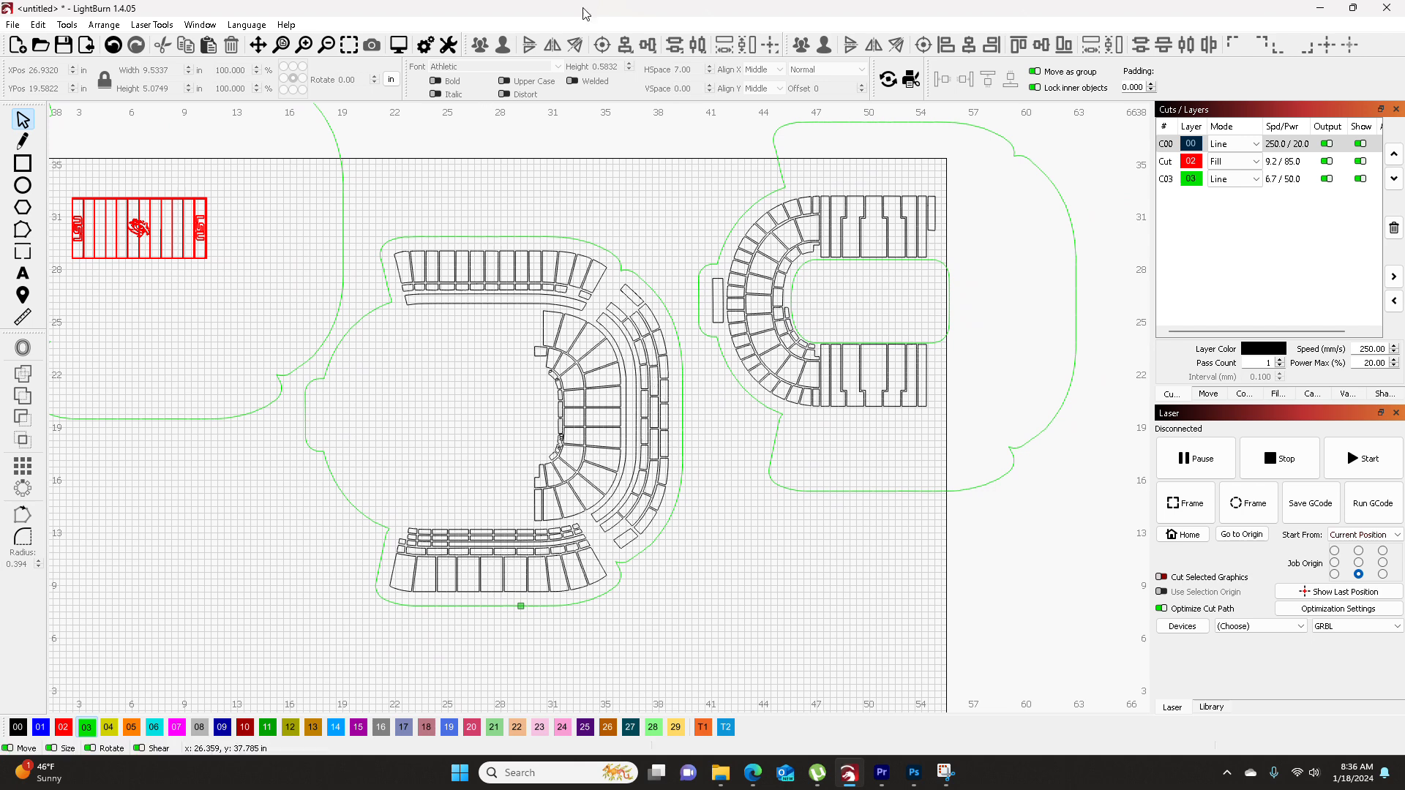
pyautogui.click(621, 30)
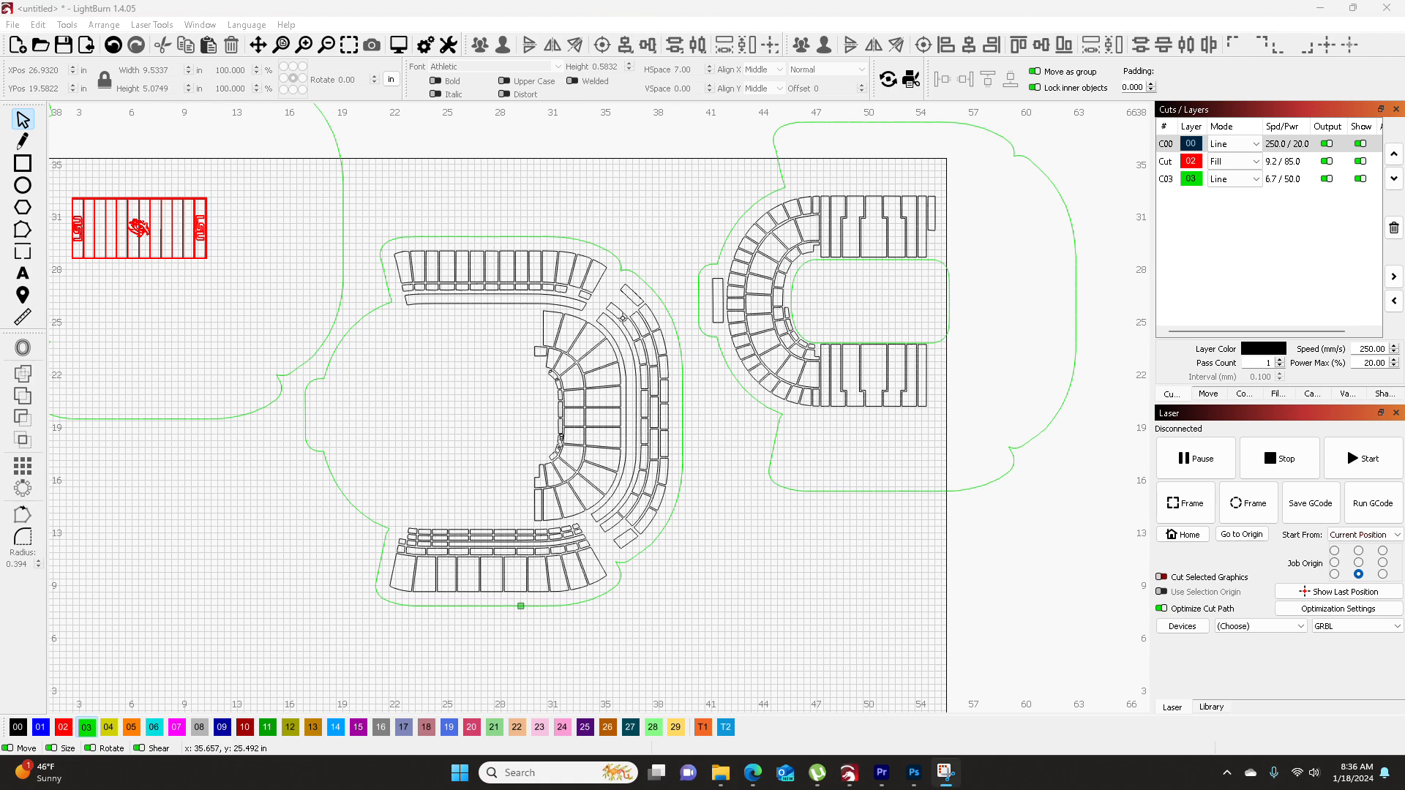
pyautogui.scroll(3, 613, 357)
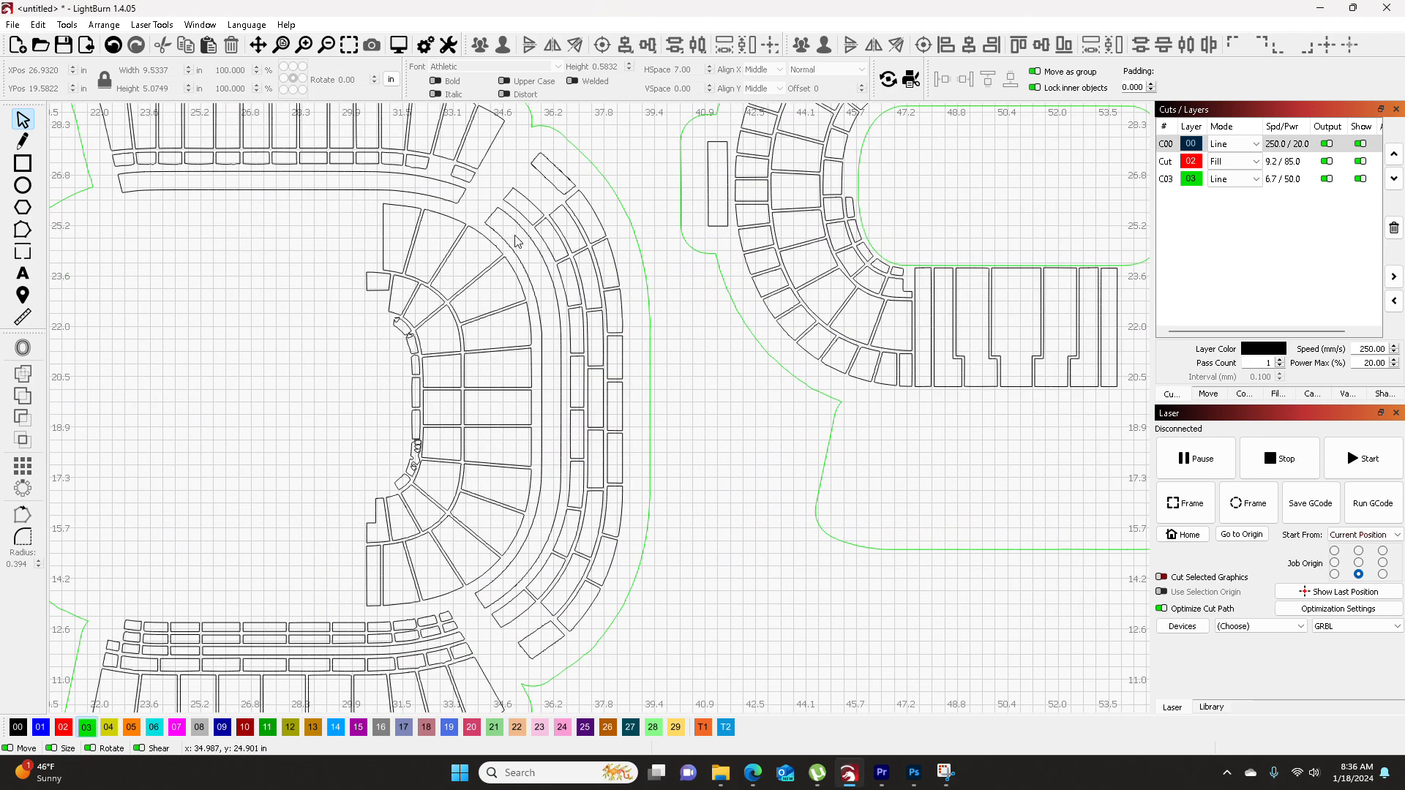
pyautogui.moveTo(472, 224); pyautogui.dragTo(342, 574)
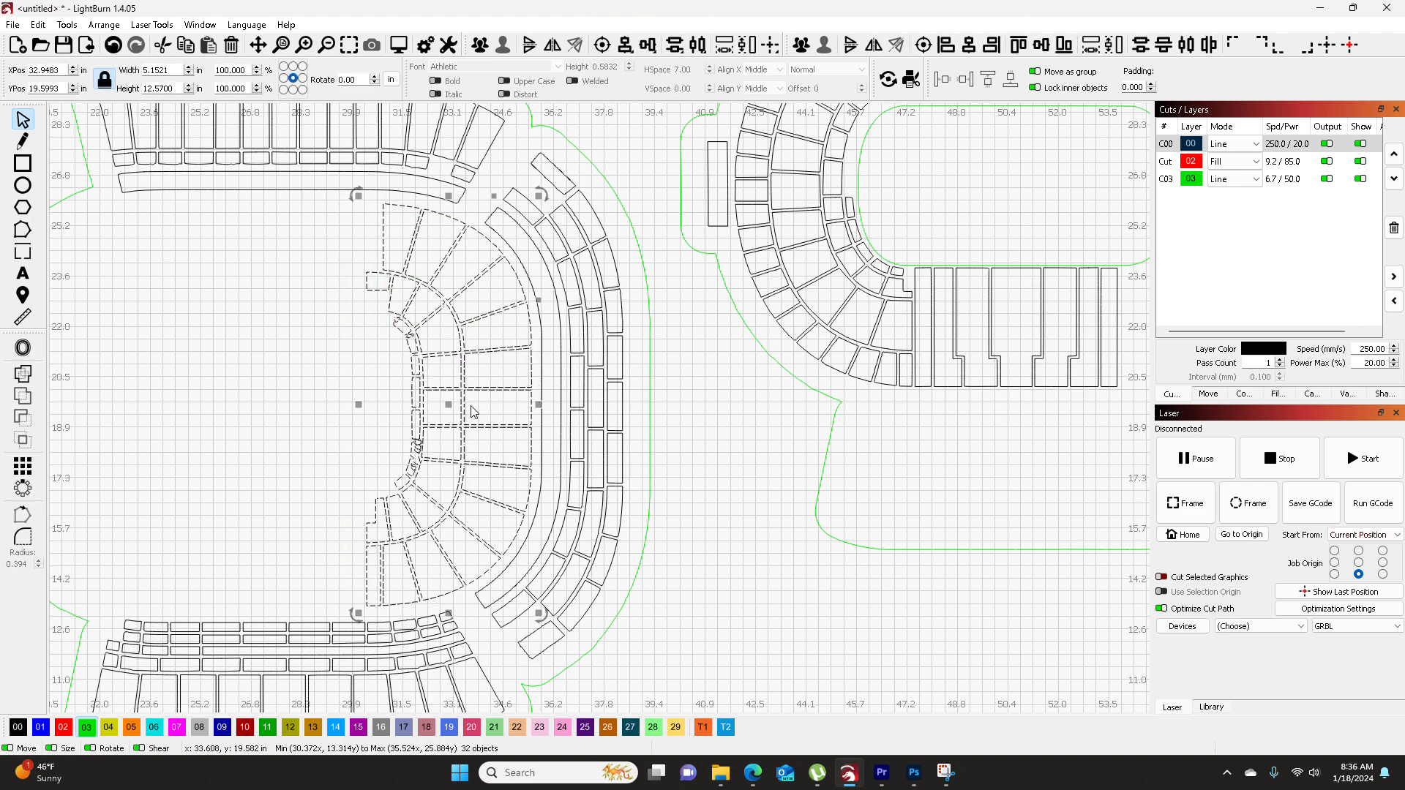
pyautogui.moveTo(452, 405); pyautogui.dragTo(704, 397)
pyautogui.click(852, 428)
pyautogui.scroll(-4, 835, 535)
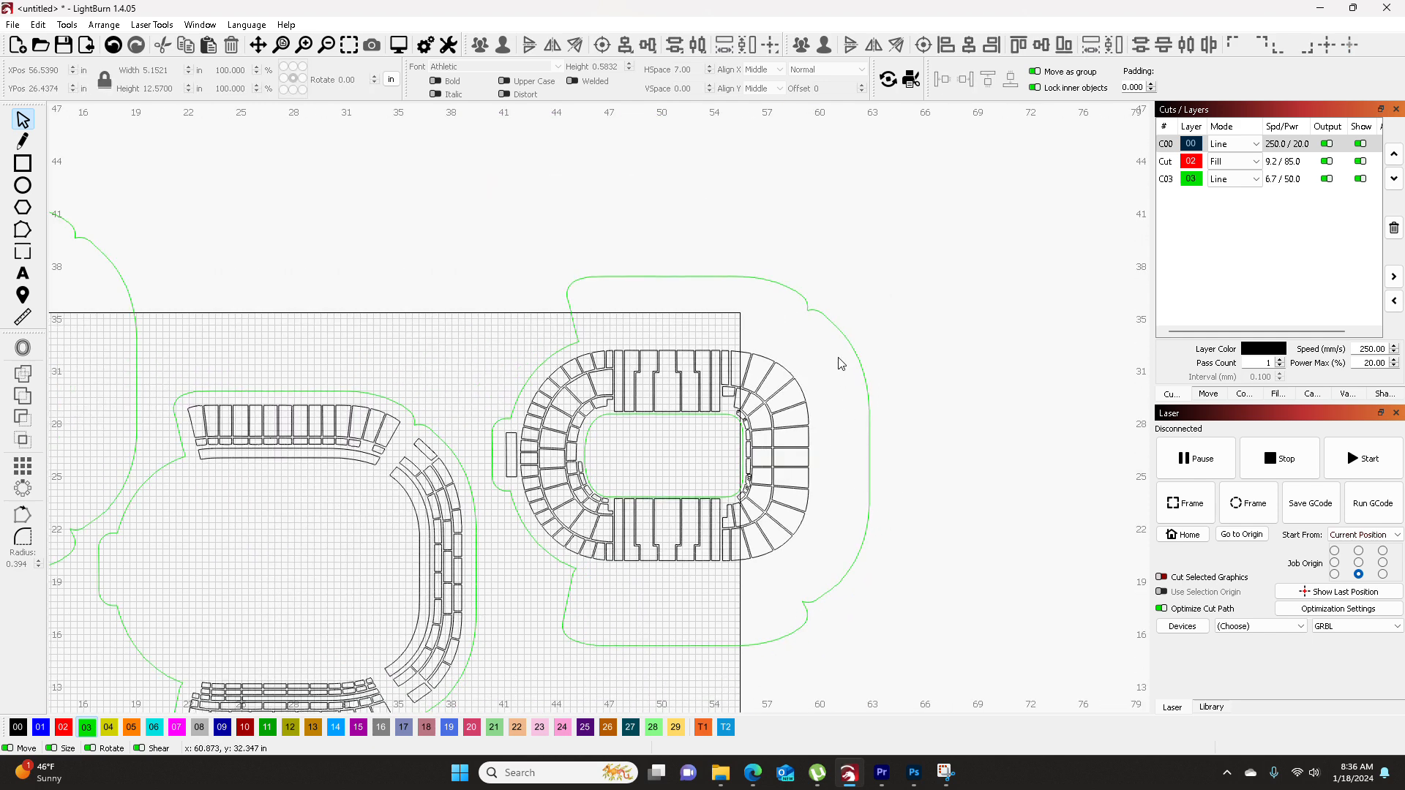
# - Group the completed lower seating tier together with its outer outline and field opening
pyautogui.moveTo(915, 296); pyautogui.dragTo(518, 671)
pyautogui.rightClick(621, 526)
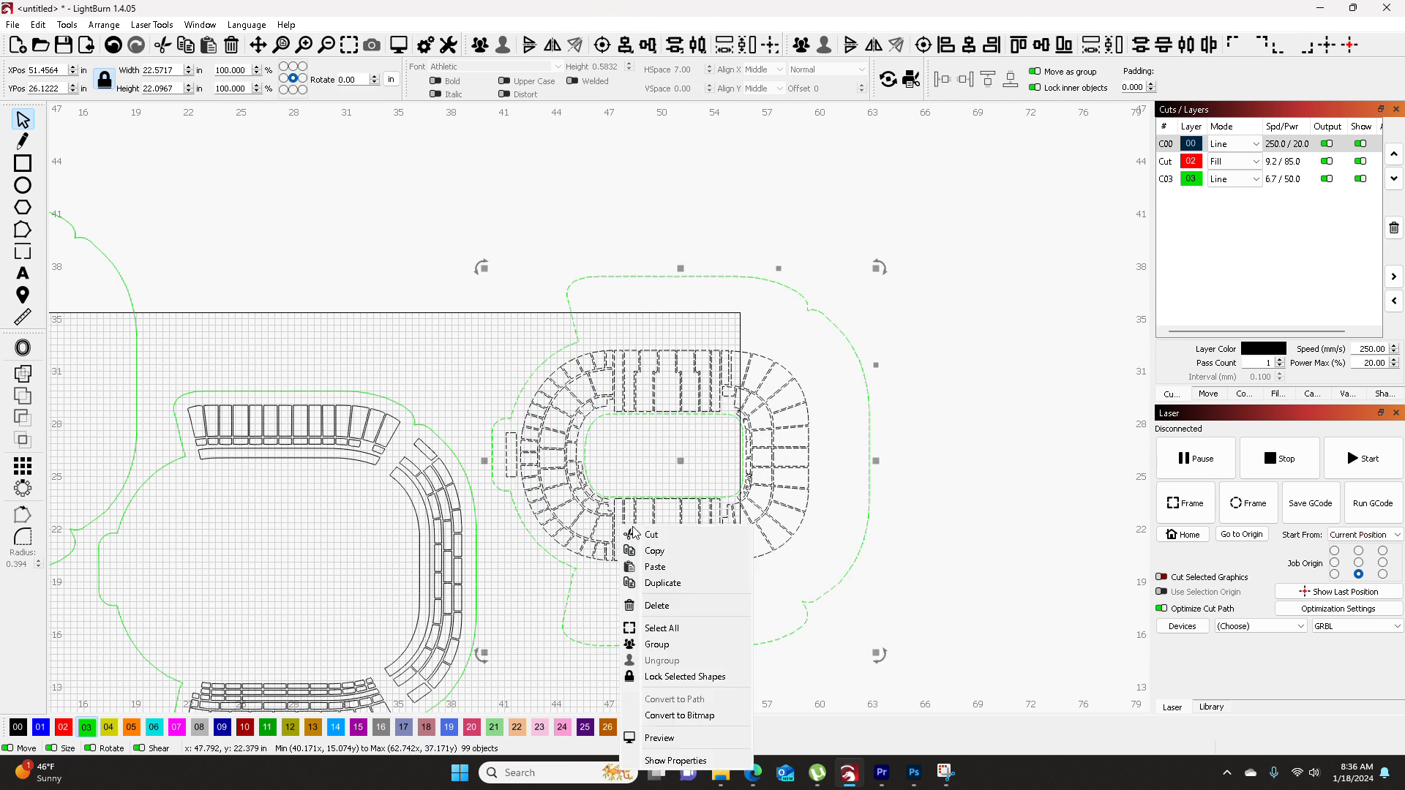
pyautogui.click(668, 645)
pyautogui.moveTo(669, 644); pyautogui.dragTo(818, 478)
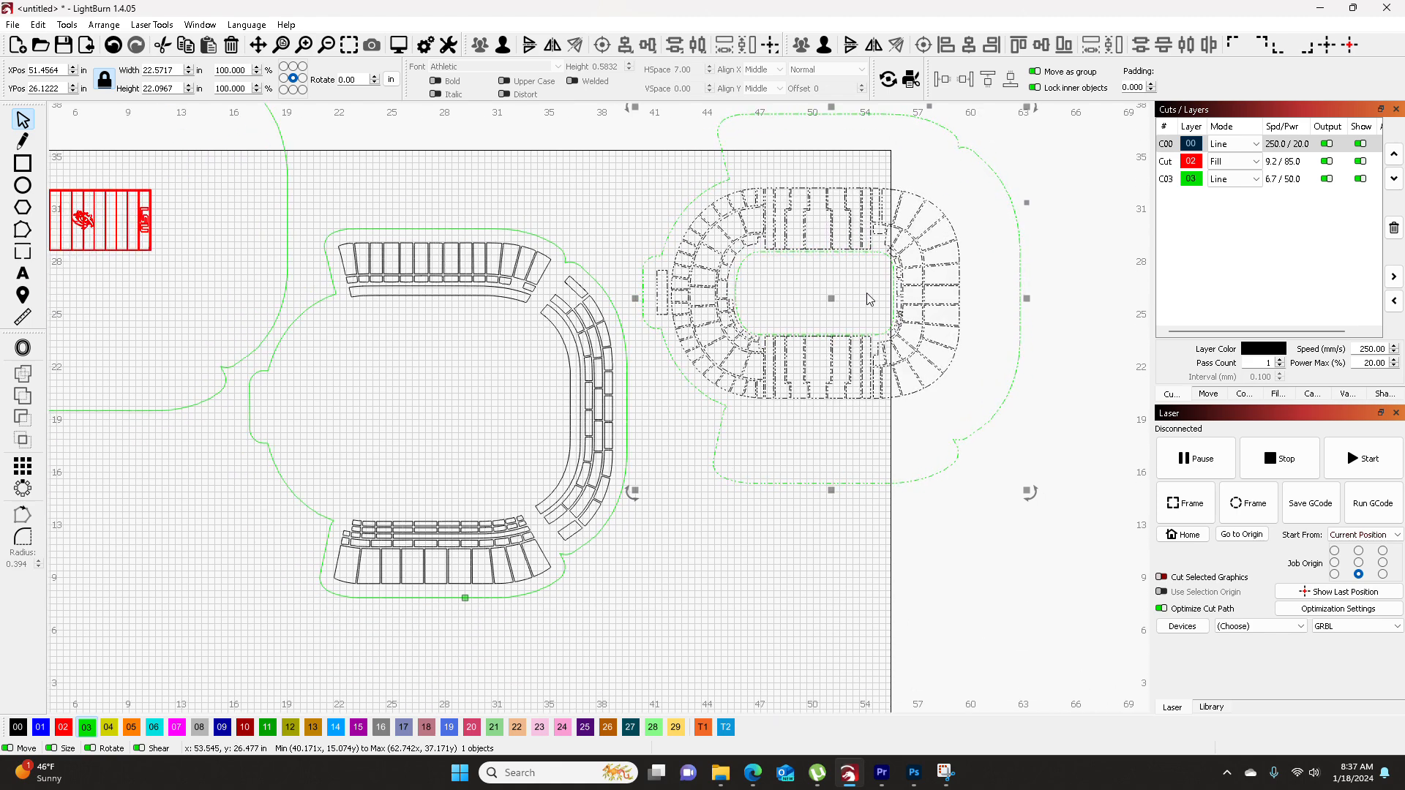
pyautogui.click(1104, 307)
pyautogui.moveTo(1092, 309); pyautogui.dragTo(1000, 343)
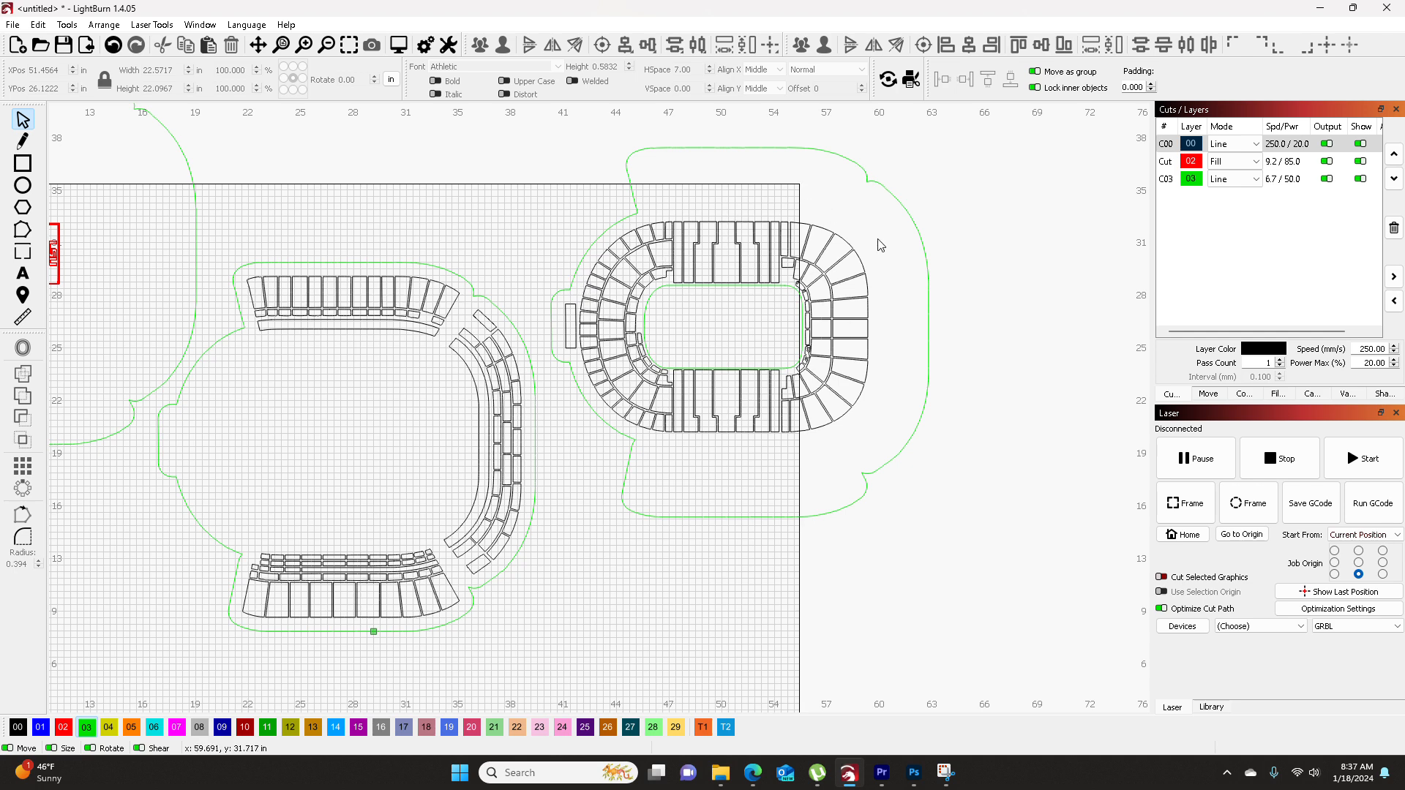
# - Ungroup the lower seating tier piece
pyautogui.moveTo(870, 242); pyautogui.dragTo(600, 411)
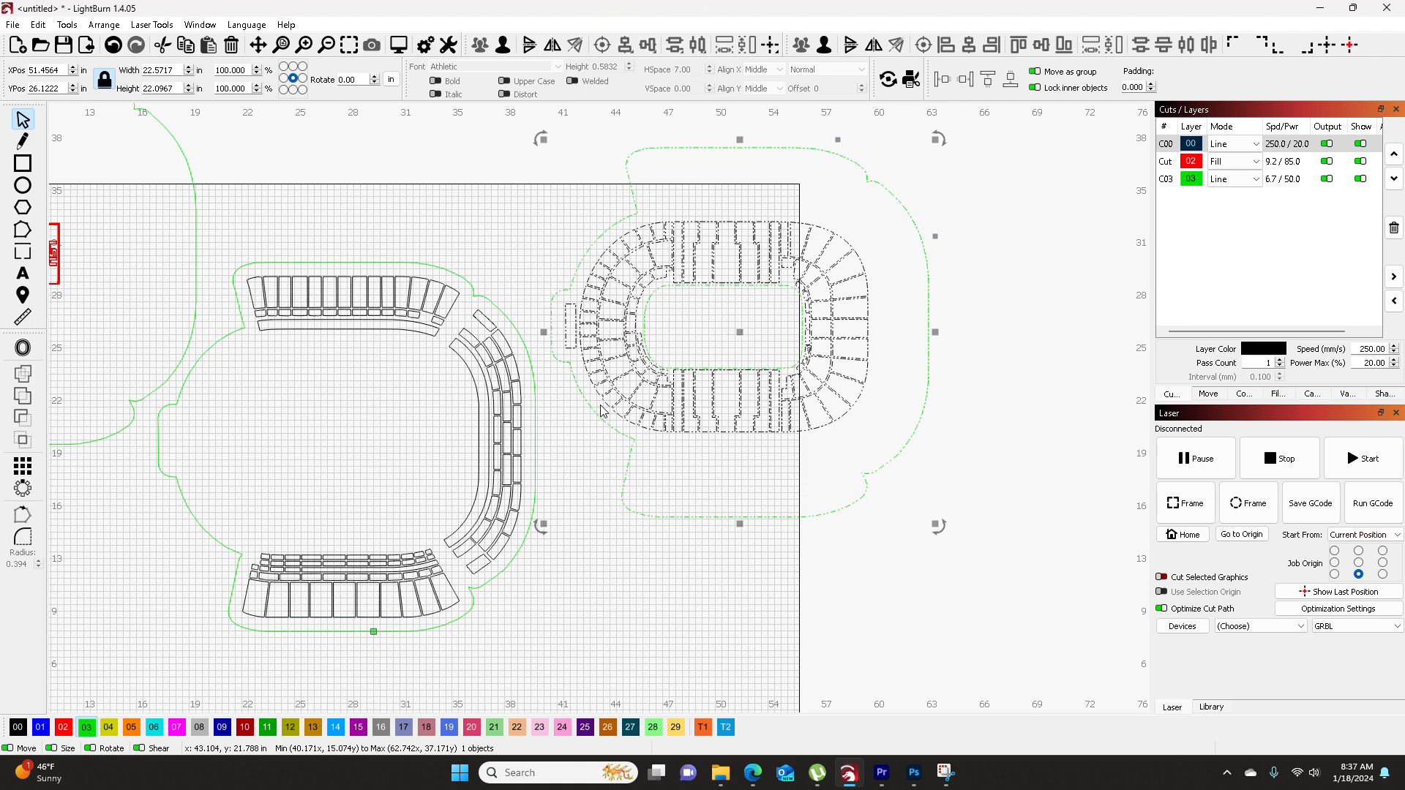
pyautogui.rightClick(573, 334)
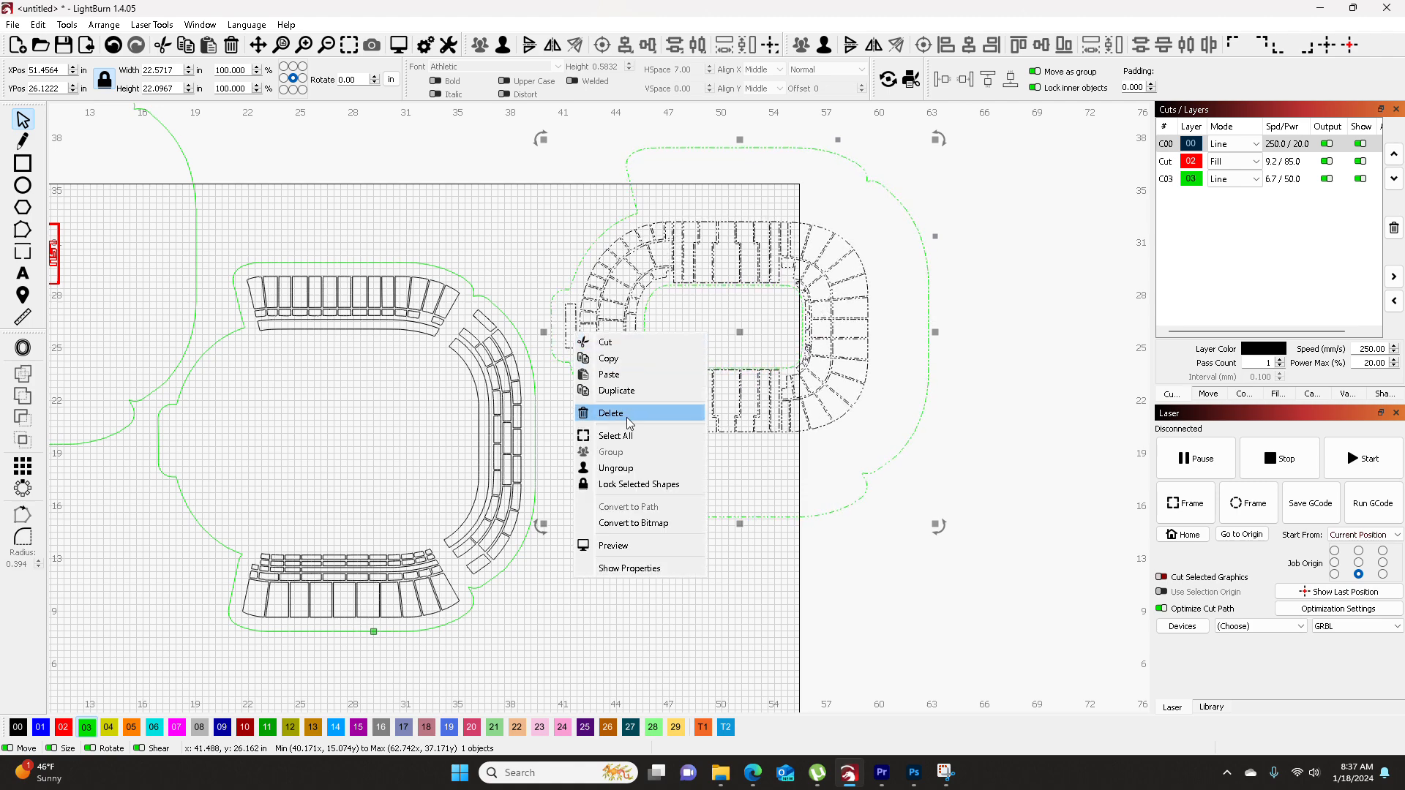
pyautogui.click(627, 467)
# - Select all lower-tier seating sections, the left-end block and the field opening outline, leaving out the outer outline, and group them
pyautogui.click(884, 242)
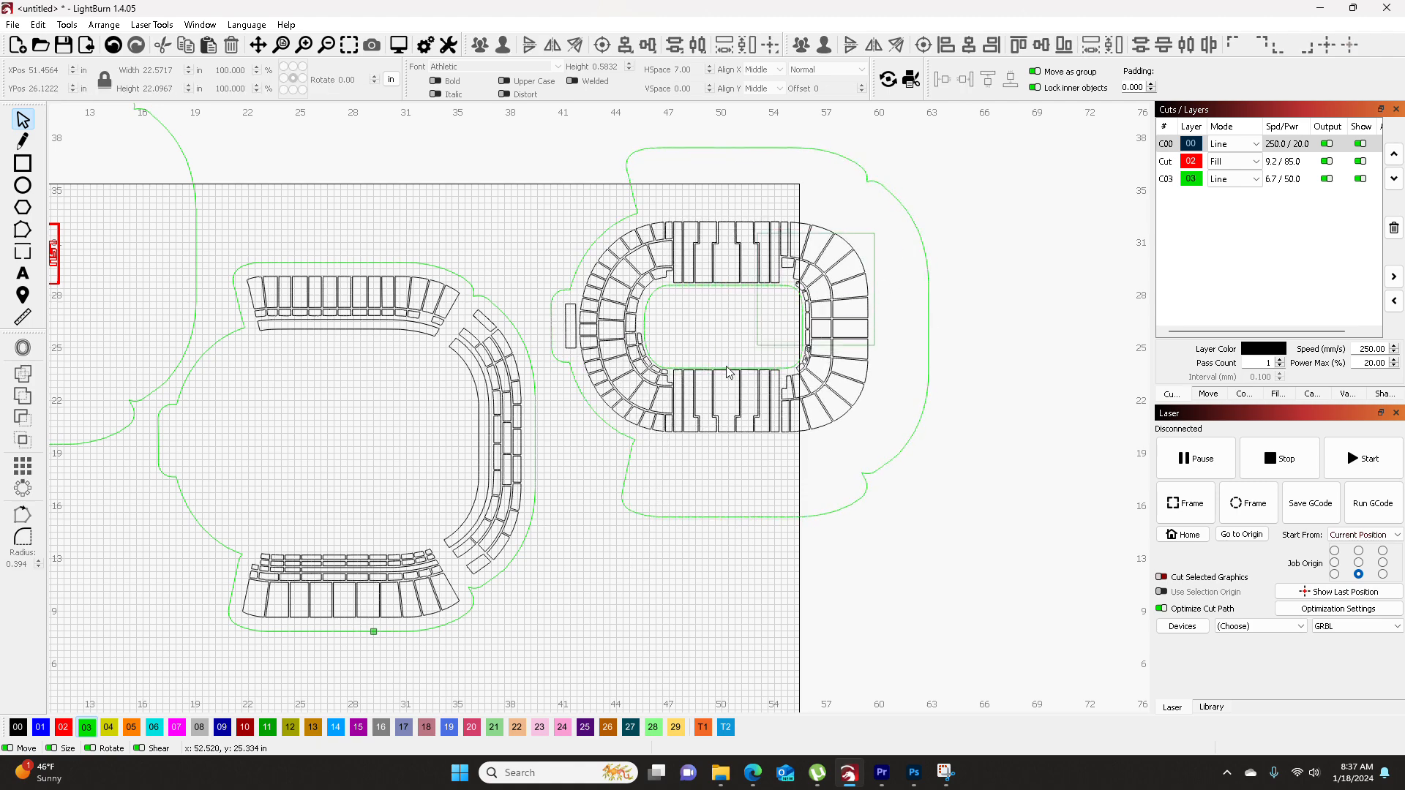
pyautogui.moveTo(627, 426); pyautogui.dragTo(627, 427)
pyautogui.scroll(3, 570, 306)
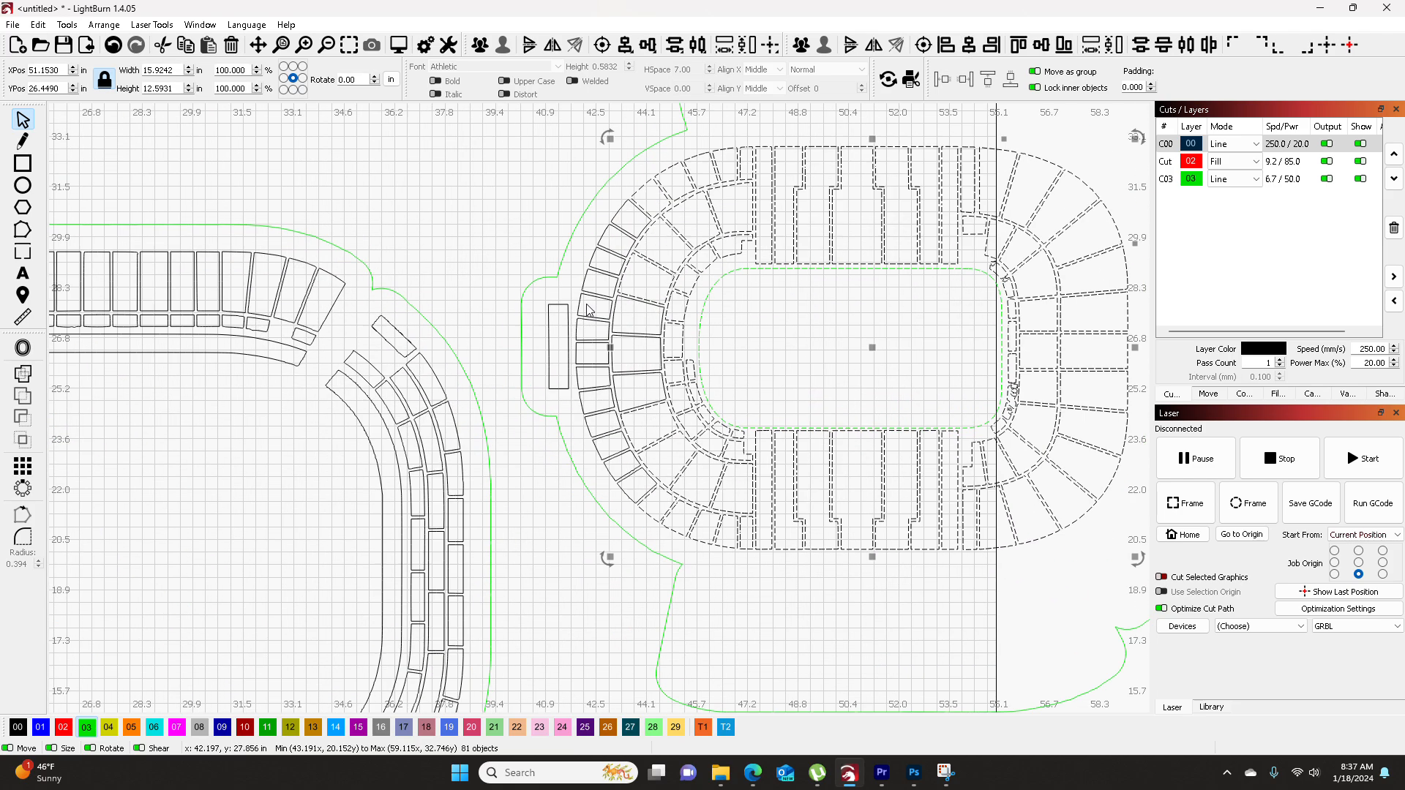
pyautogui.moveTo(632, 219)
pyautogui.mouseDown()
pyautogui.moveTo(591, 252)
pyautogui.moveTo(623, 227)
pyautogui.mouseUp()
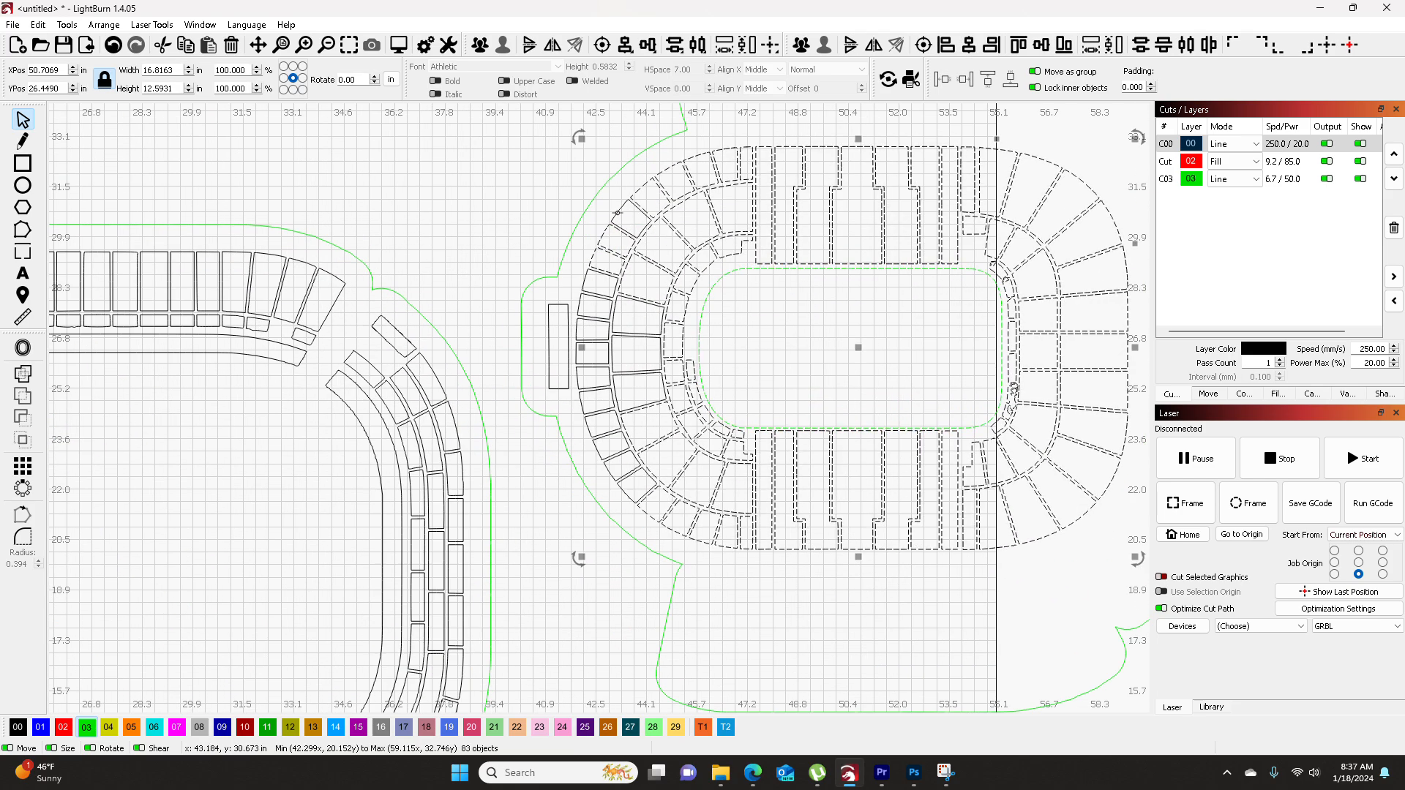
pyautogui.moveTo(598, 283); pyautogui.dragTo(557, 400)
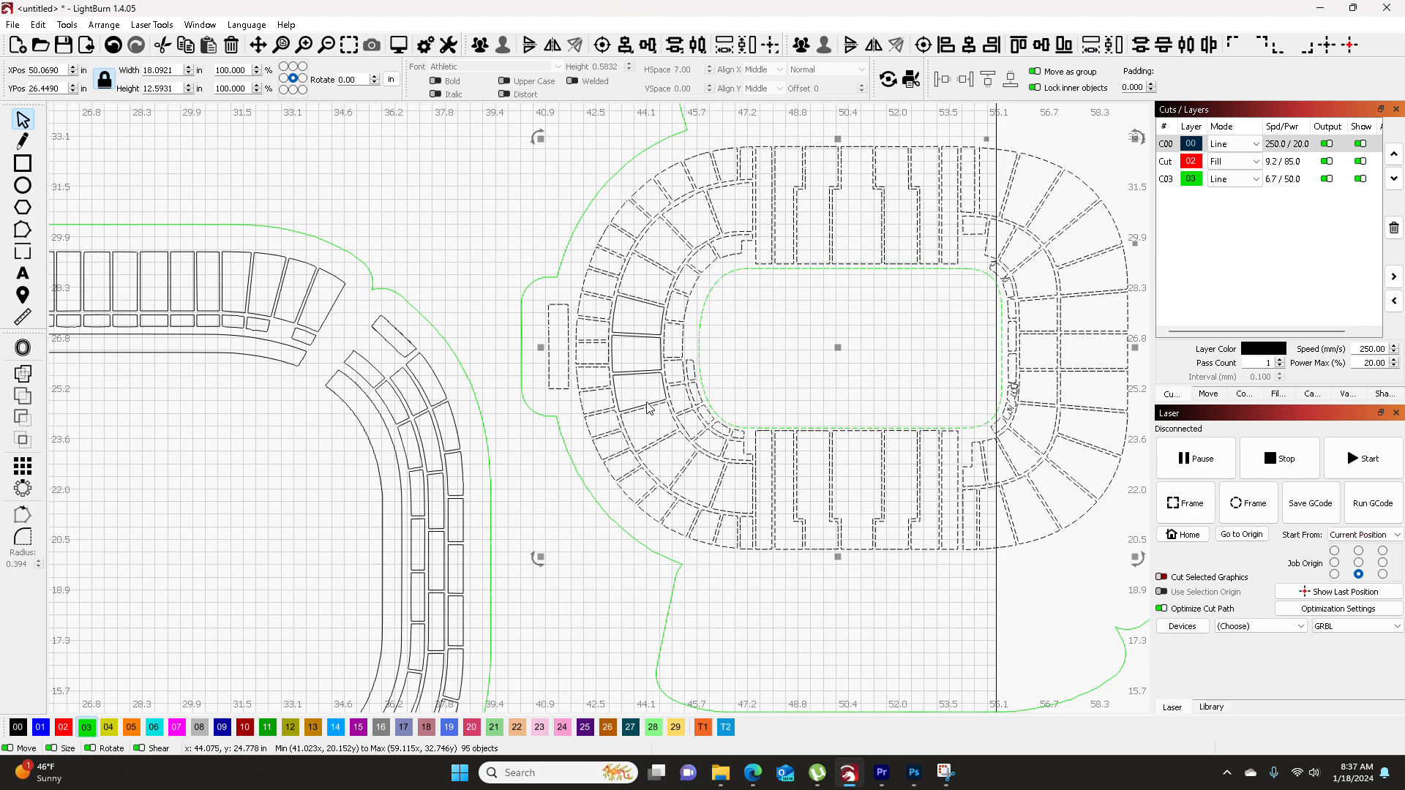
pyautogui.keyDown('shift'); pyautogui.click(637, 372); pyautogui.keyUp('shift')
pyautogui.keyDown('shift'); pyautogui.click(639, 356); pyautogui.keyUp('shift')
pyautogui.keyDown('shift'); pyautogui.click(632, 331); pyautogui.keyUp('shift')
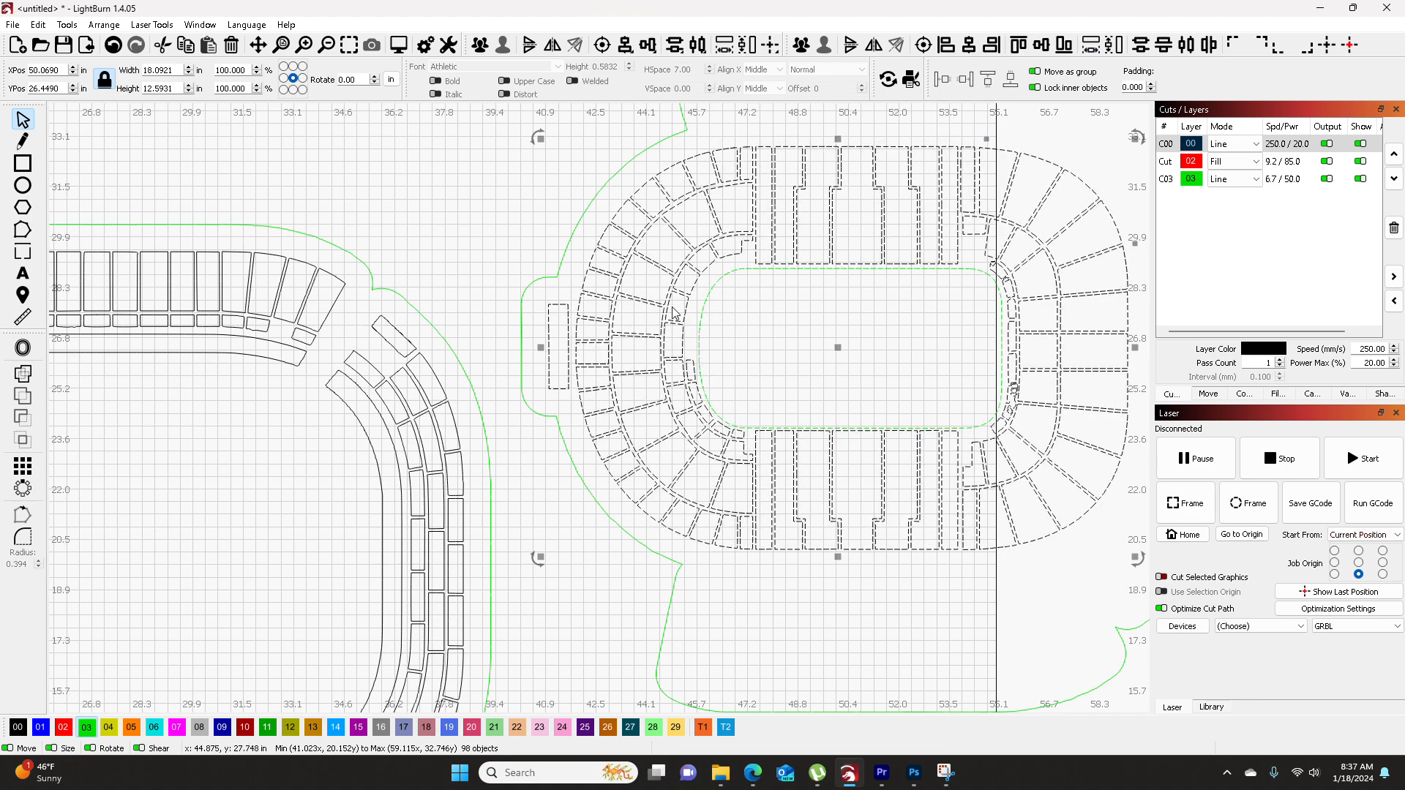
pyautogui.scroll(-2, 770, 349)
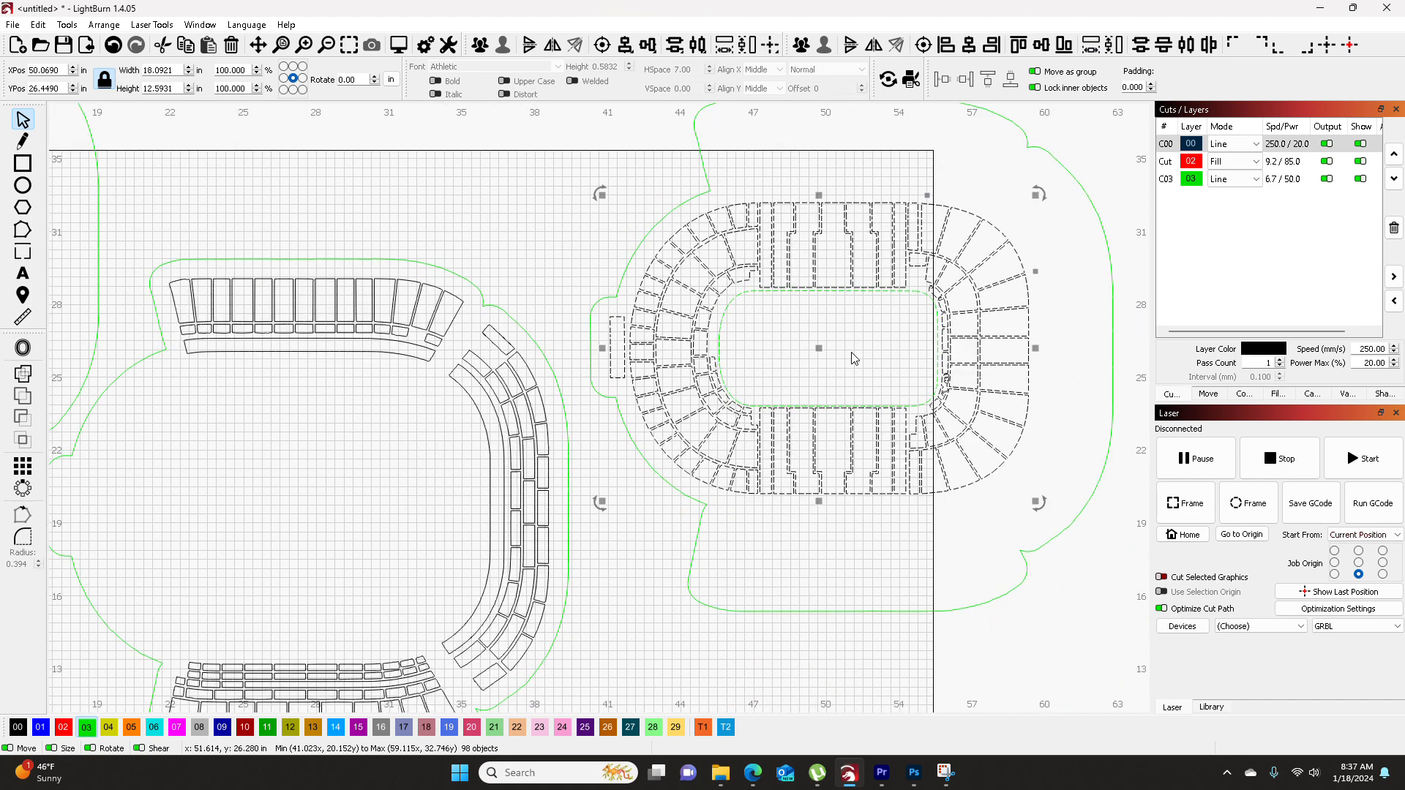
pyautogui.moveTo(981, 348); pyautogui.dragTo(815, 336)
pyautogui.rightClick(828, 323)
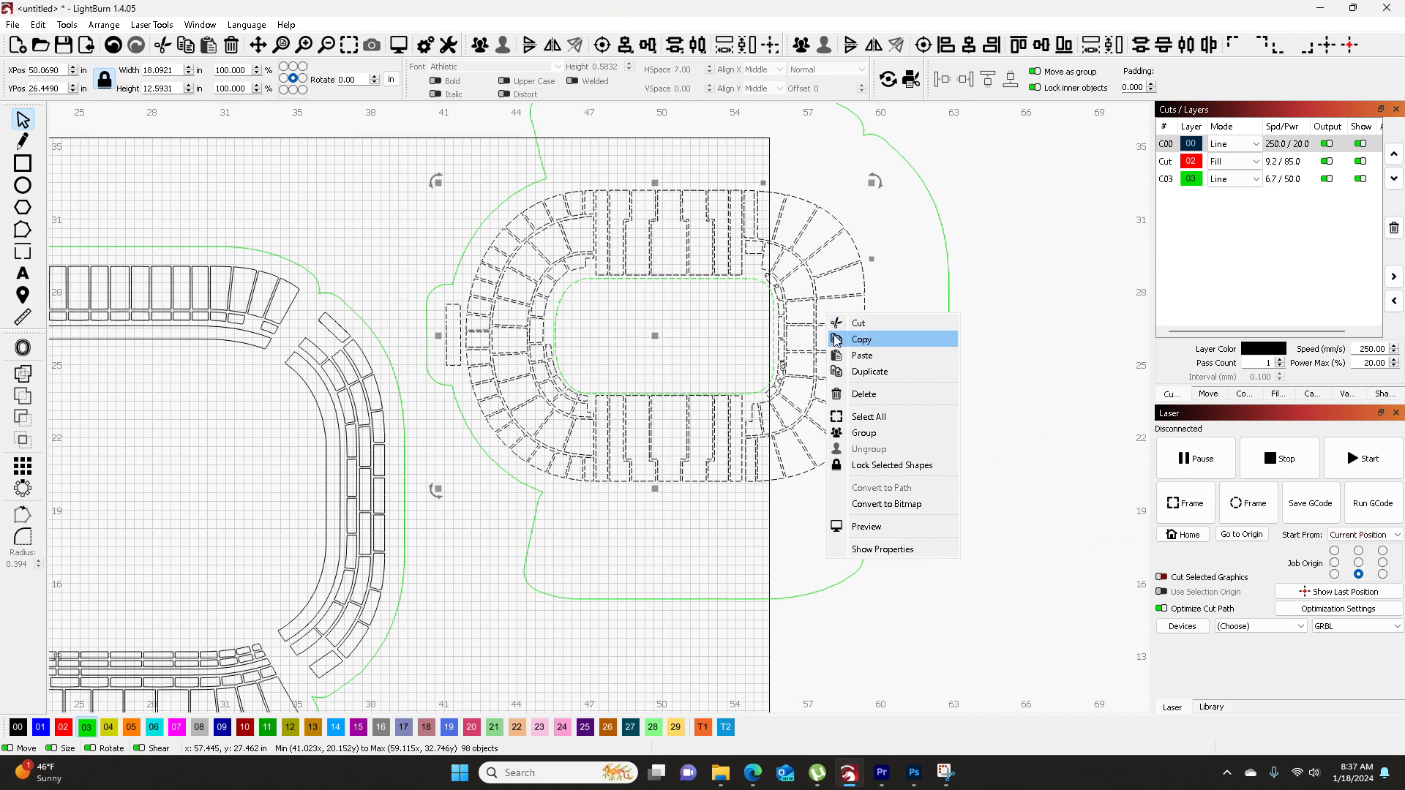
pyautogui.click(863, 433)
# - Offset the grouped lower tier outward by 0.165 in with round corners, keeping outer shapes only
pyautogui.click(28, 346)
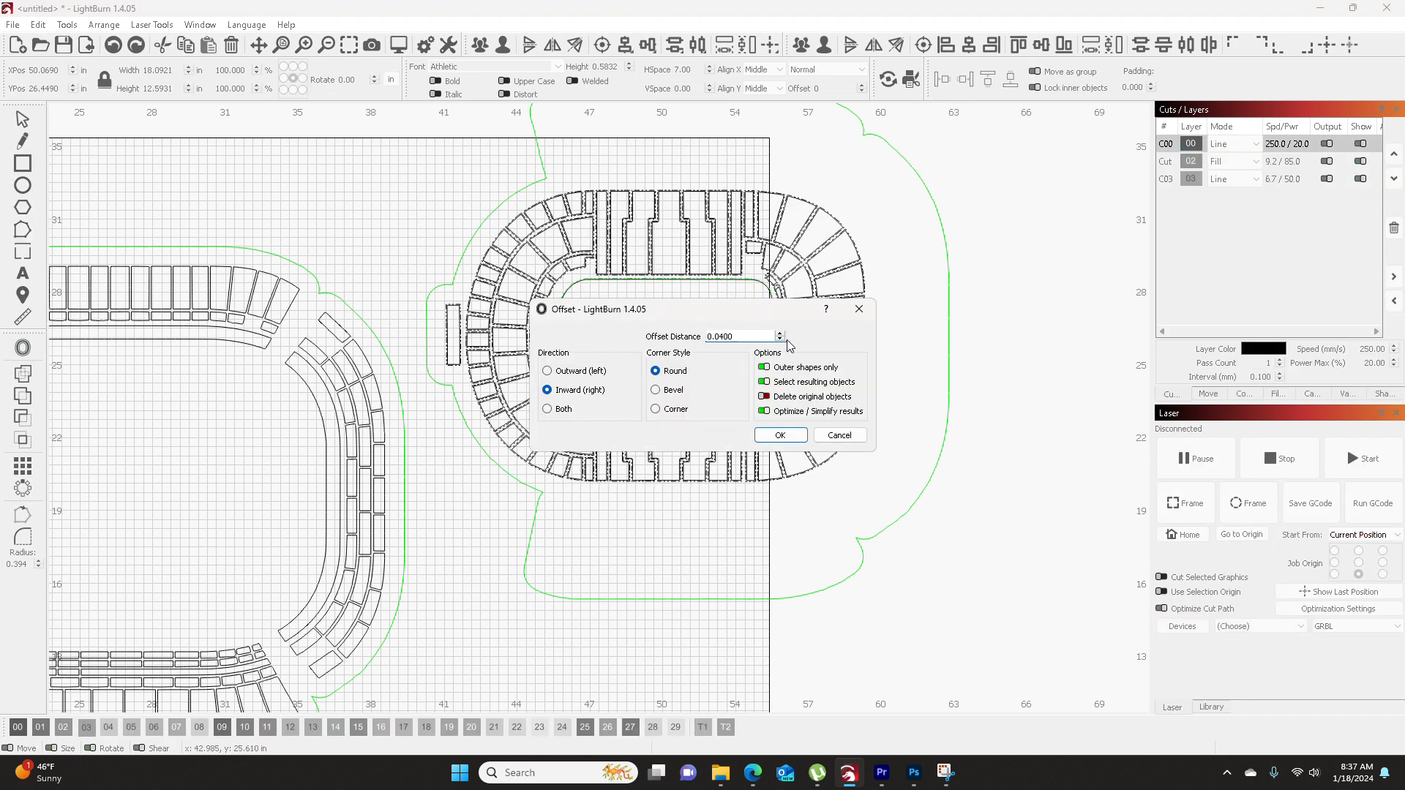
pyautogui.click(586, 377)
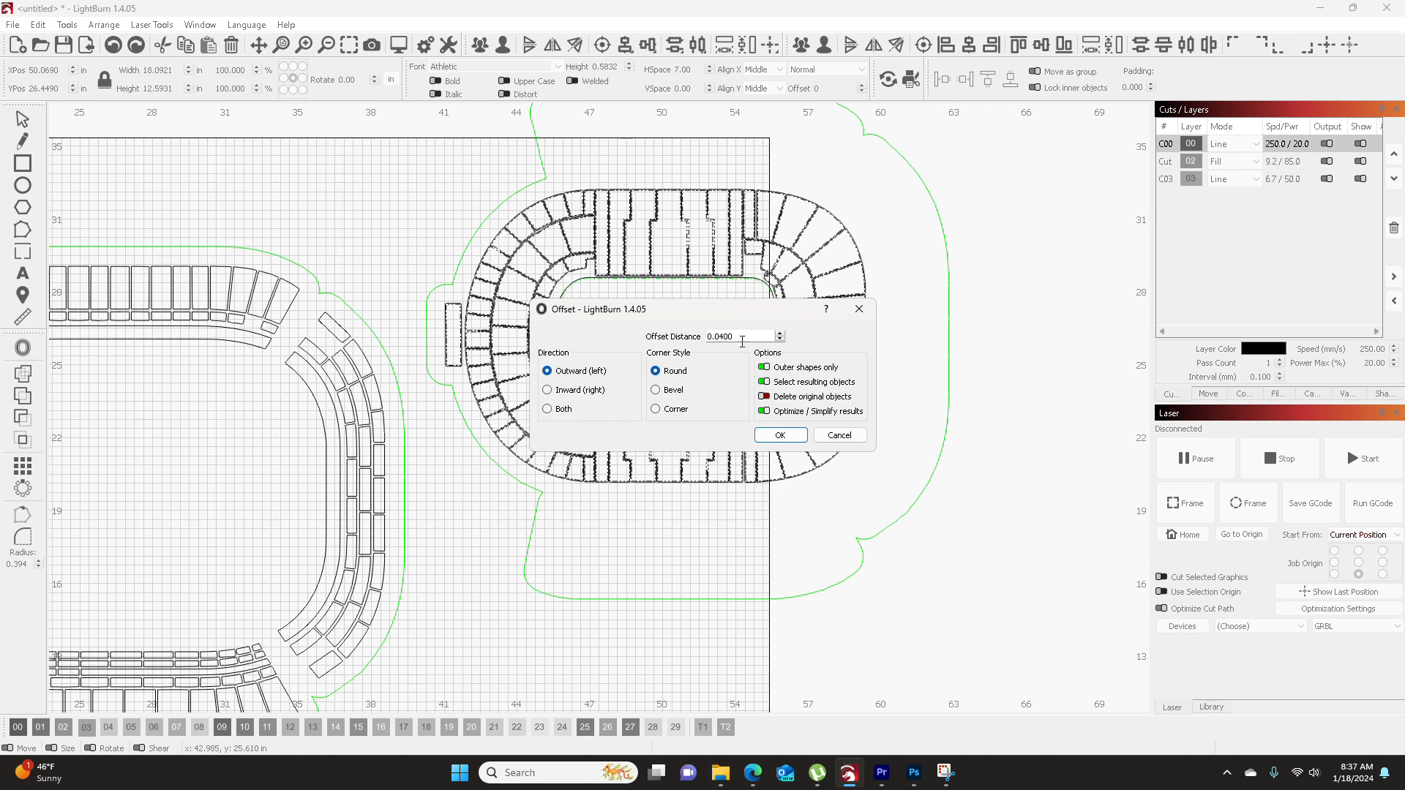
pyautogui.click(781, 333)
pyautogui.click(781, 333)
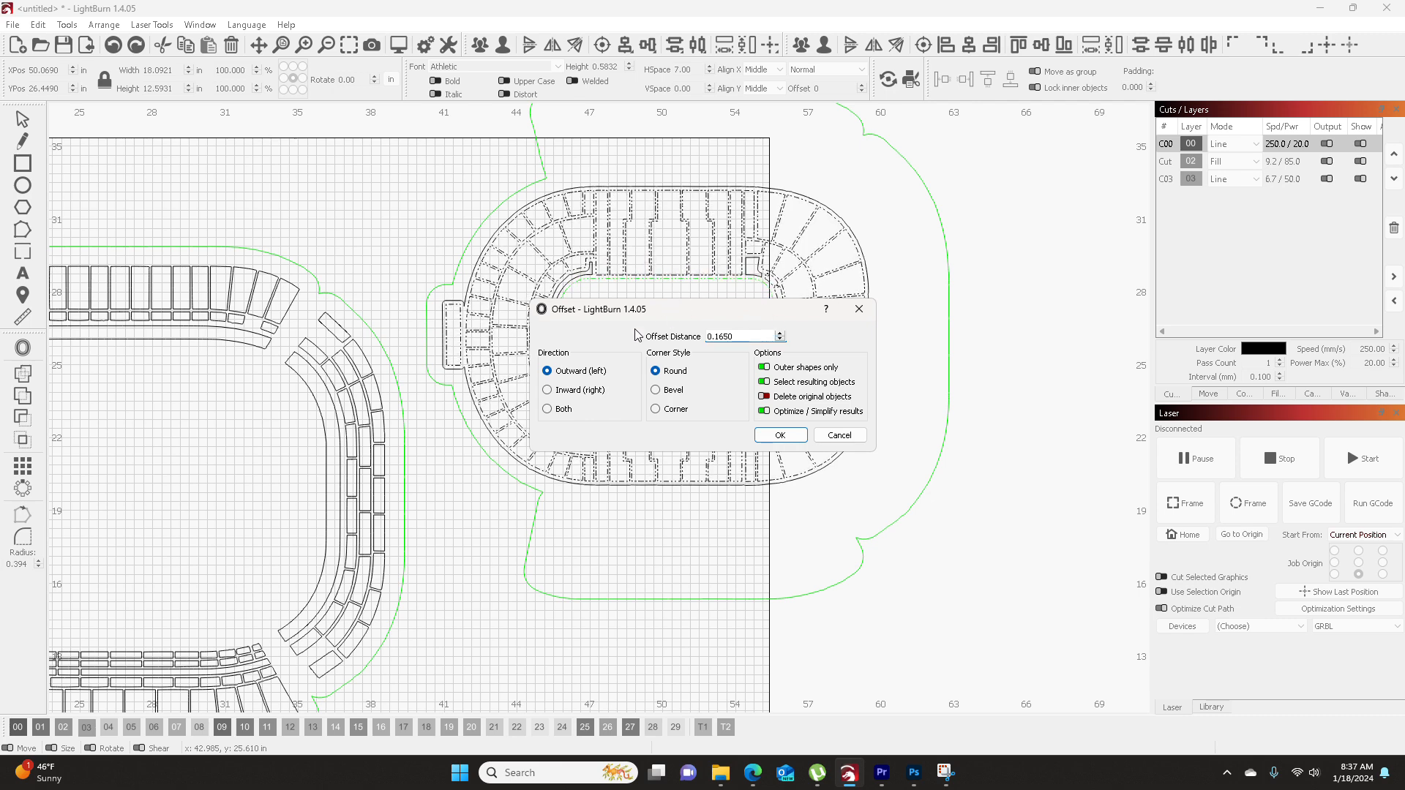
pyautogui.click(780, 437)
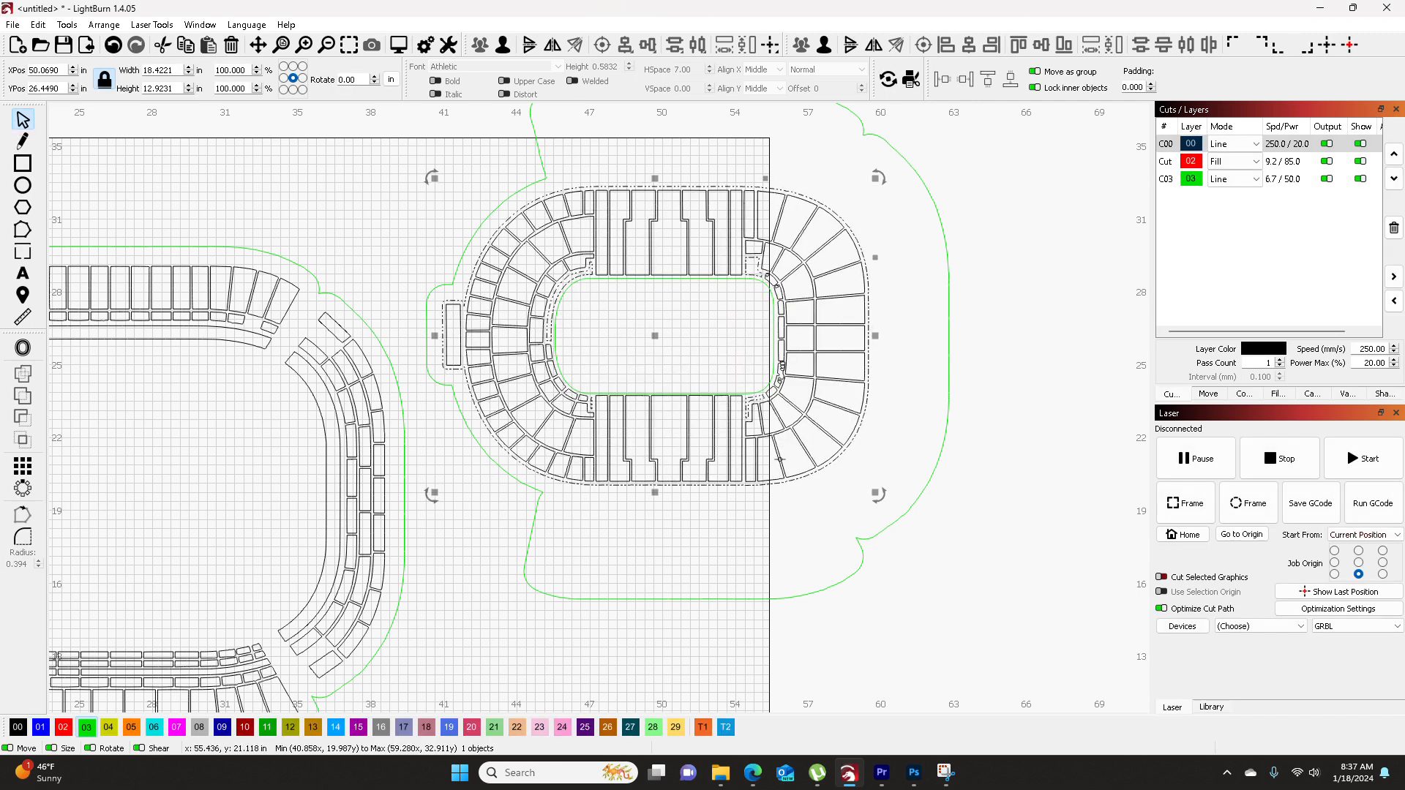
# - Assign the new offset outline to green cut layer 03 and position it inside the original stadium as the upper tier's opening
pyautogui.scroll(-3, 791, 451)
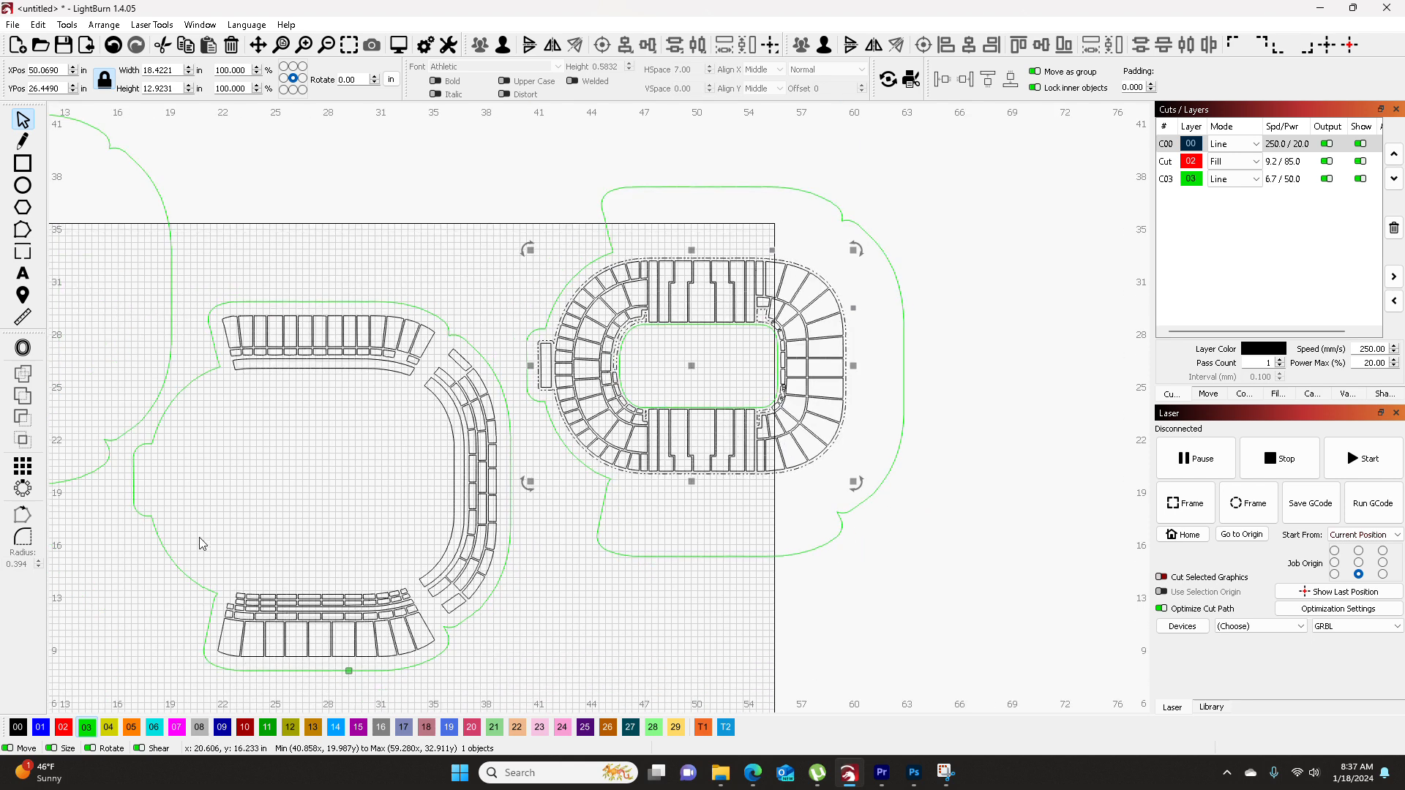
pyautogui.click(86, 728)
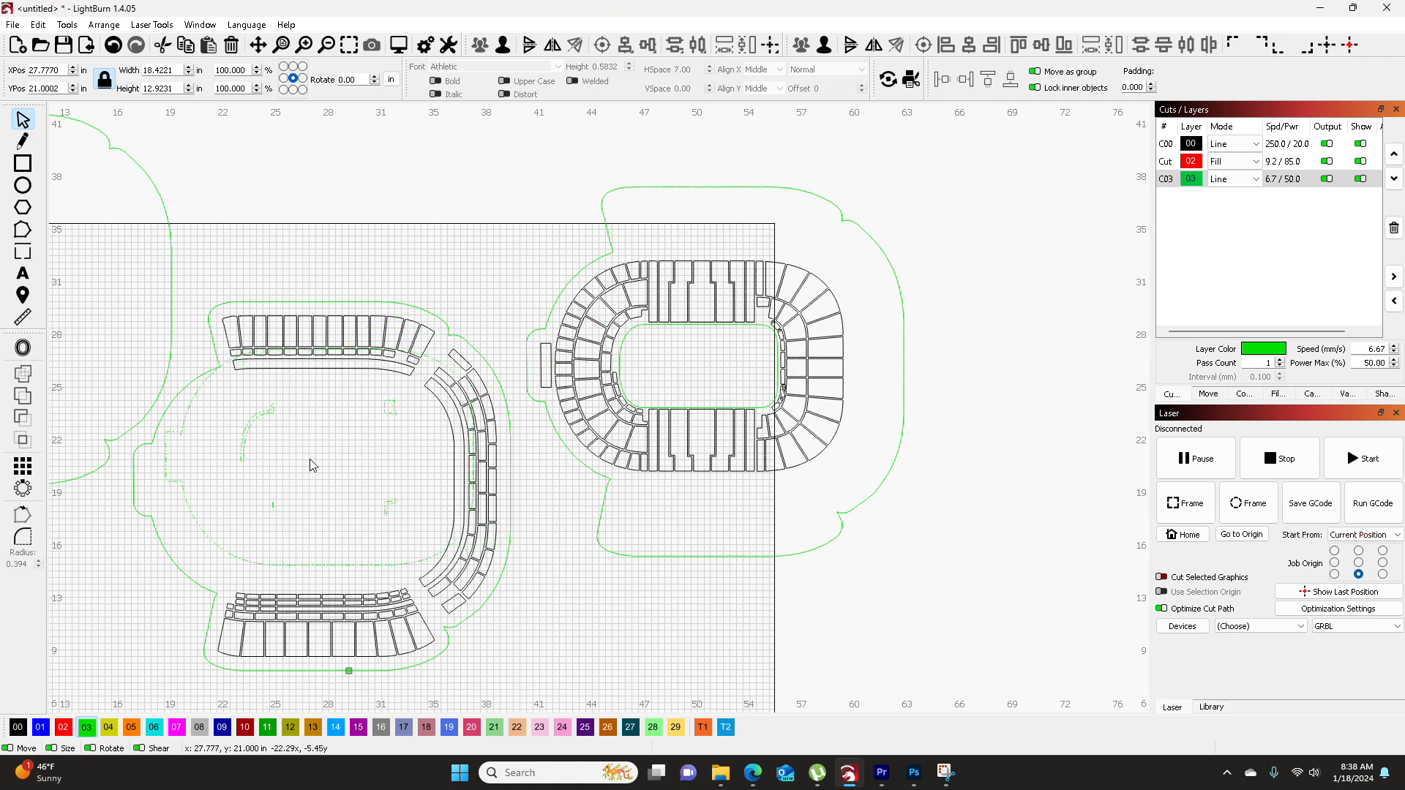
pyautogui.moveTo(296, 484); pyautogui.dragTo(495, 433)
pyautogui.scroll(5, 502, 430)
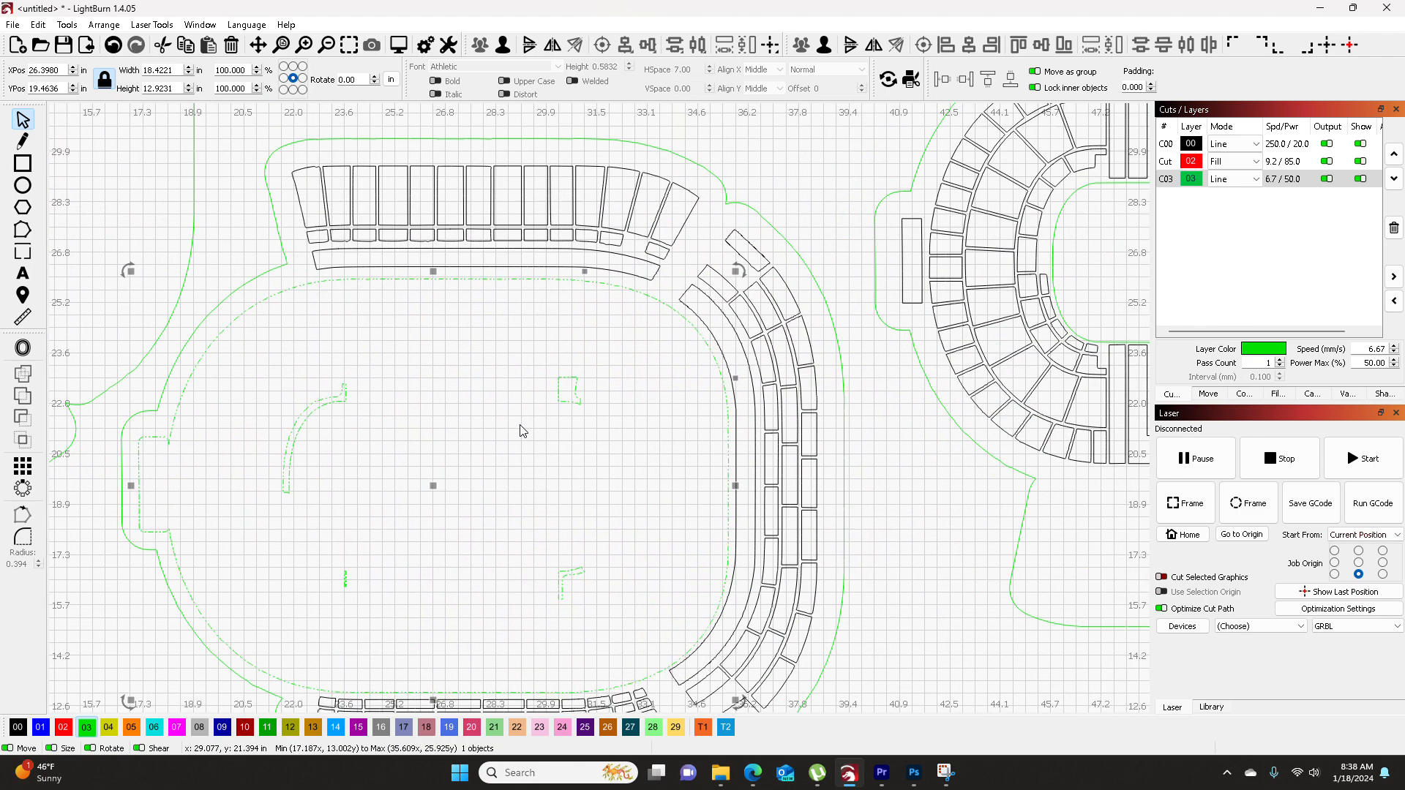
pyautogui.moveTo(432, 486); pyautogui.dragTo(453, 406)
pyautogui.click(599, 375)
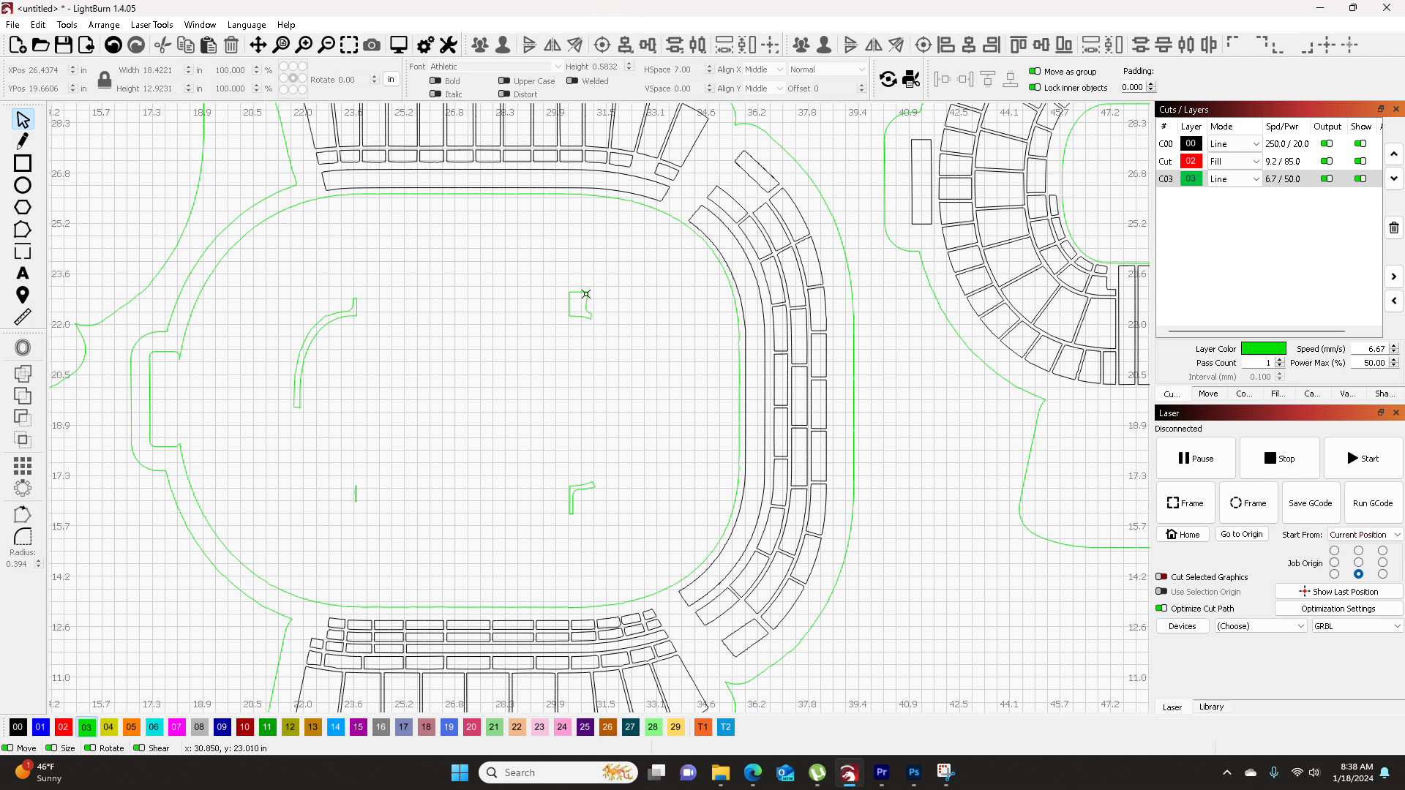
# - Ungroup the offset outline and delete the small stray shapes inside the opening
pyautogui.click(586, 293)
pyautogui.rightClick(590, 298)
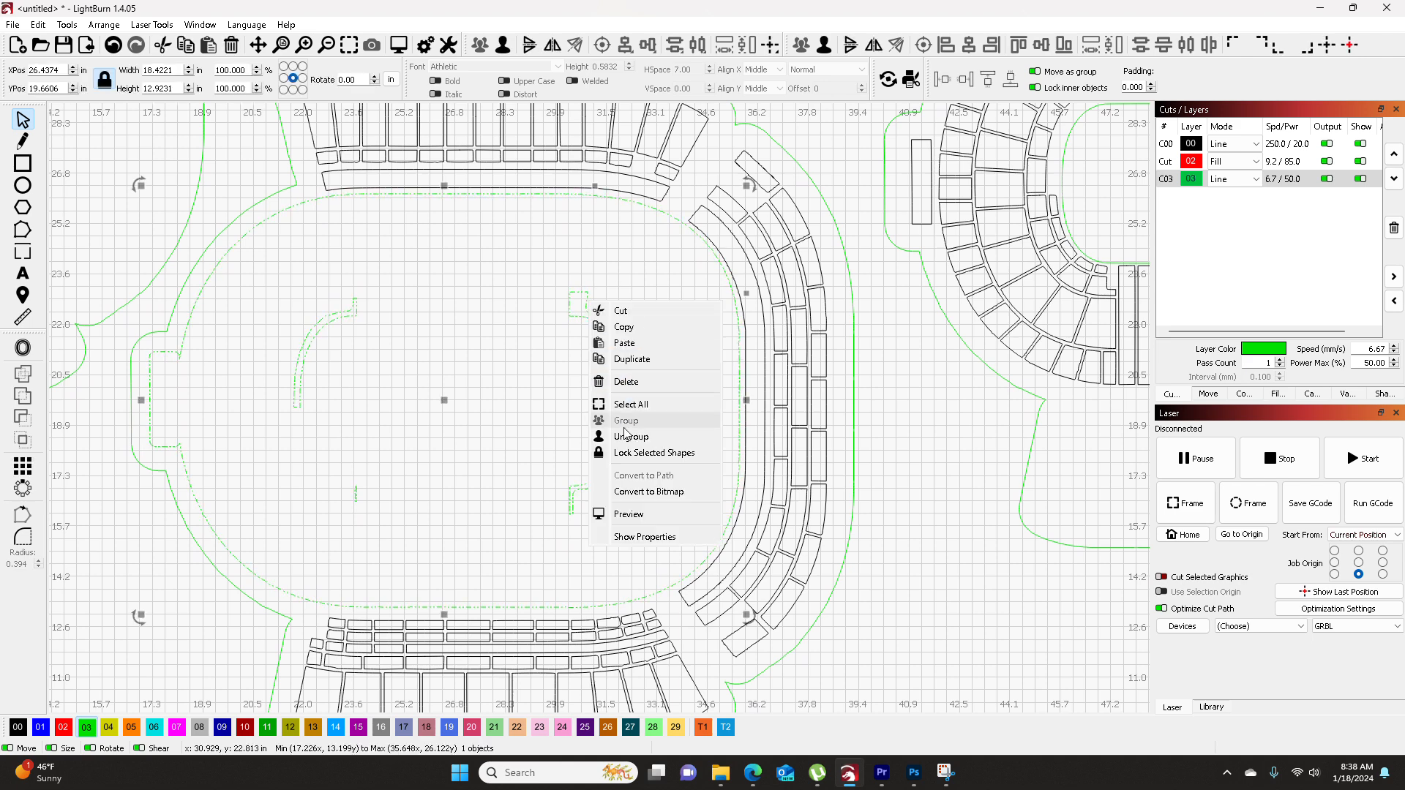
pyautogui.click(643, 520)
pyautogui.moveTo(639, 292); pyautogui.dragTo(317, 522)
pyautogui.press('Delete')
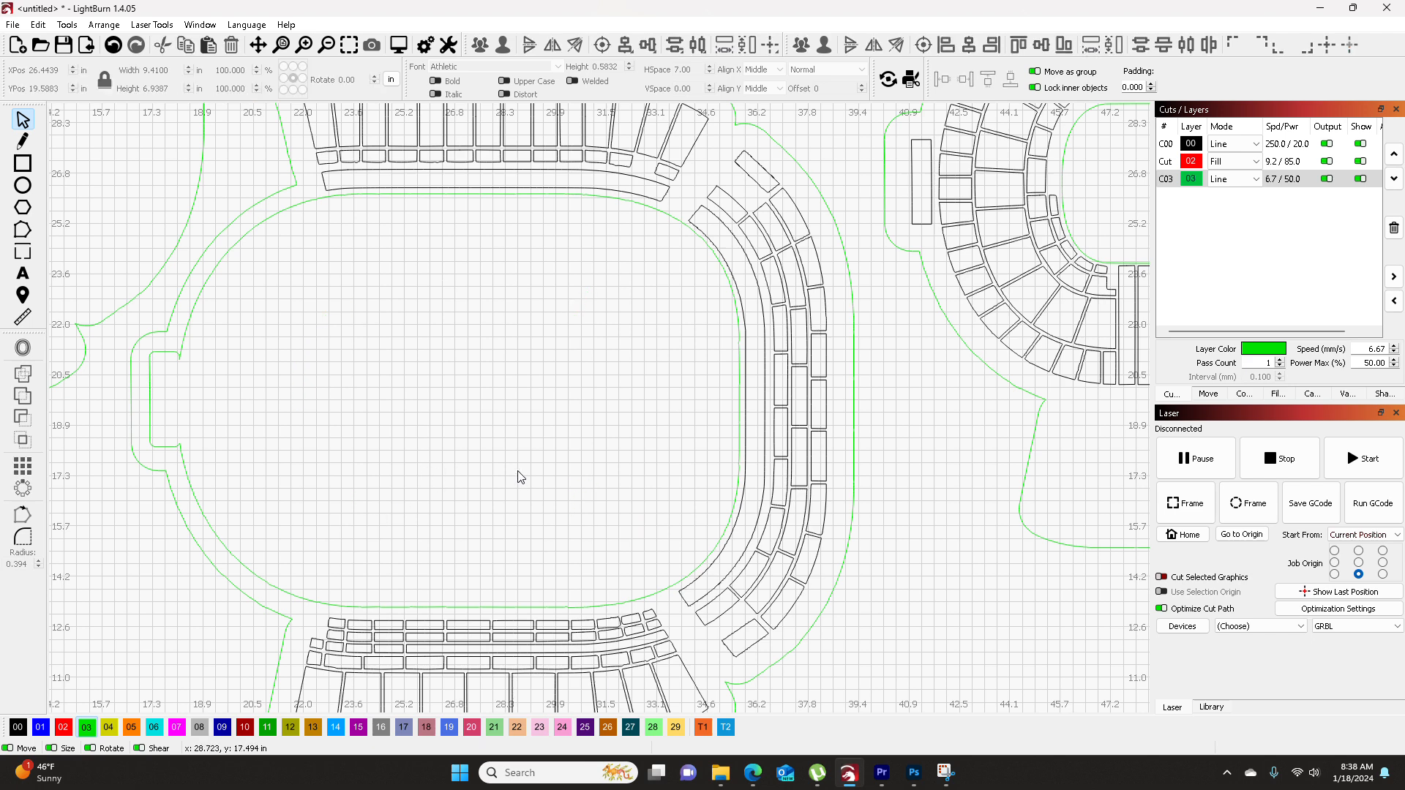
# - Group all upper-tier seating sections together with their inner and outer cut outlines
pyautogui.scroll(-2, 520, 477)
pyautogui.scroll(-2, 522, 476)
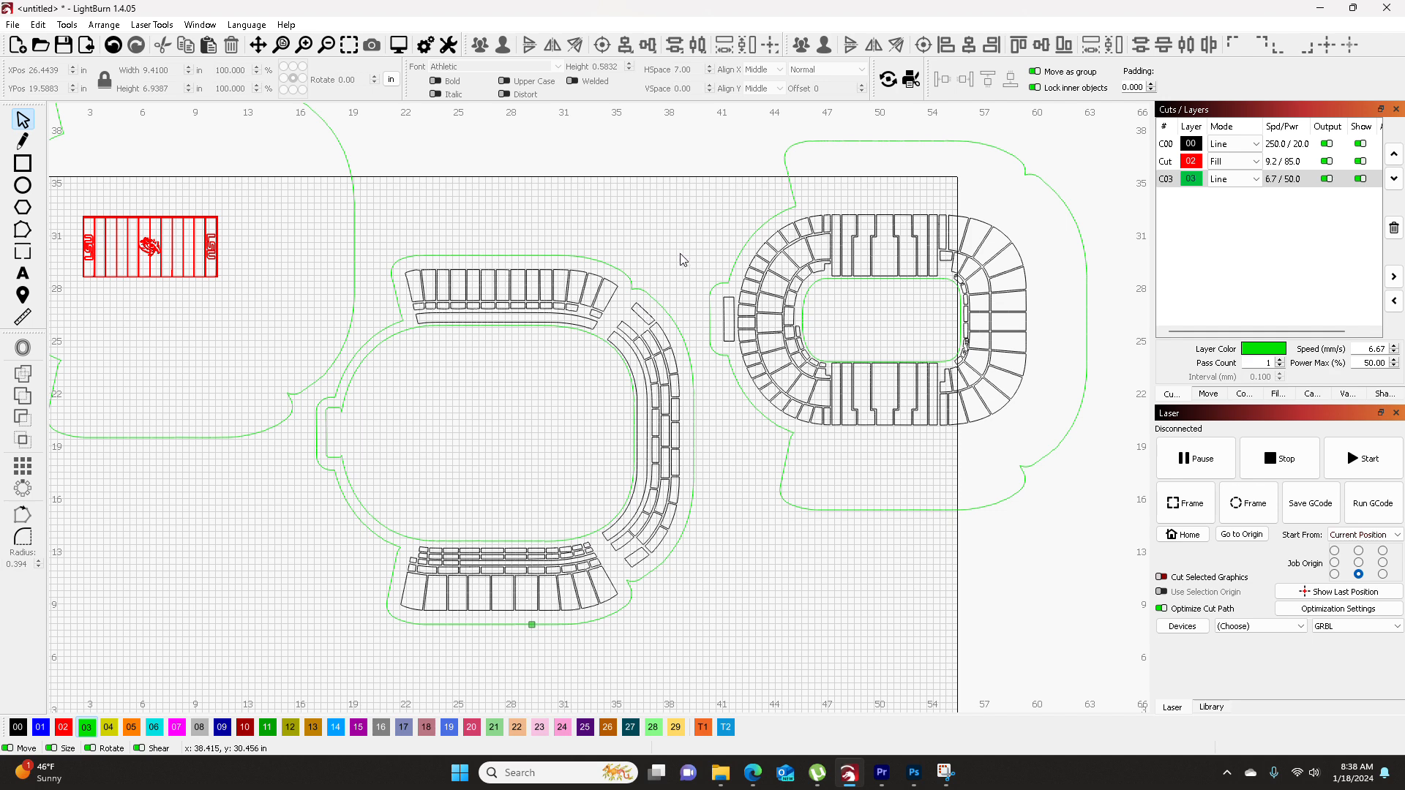
pyautogui.moveTo(585, 468); pyautogui.dragTo(373, 644)
pyautogui.rightClick(461, 503)
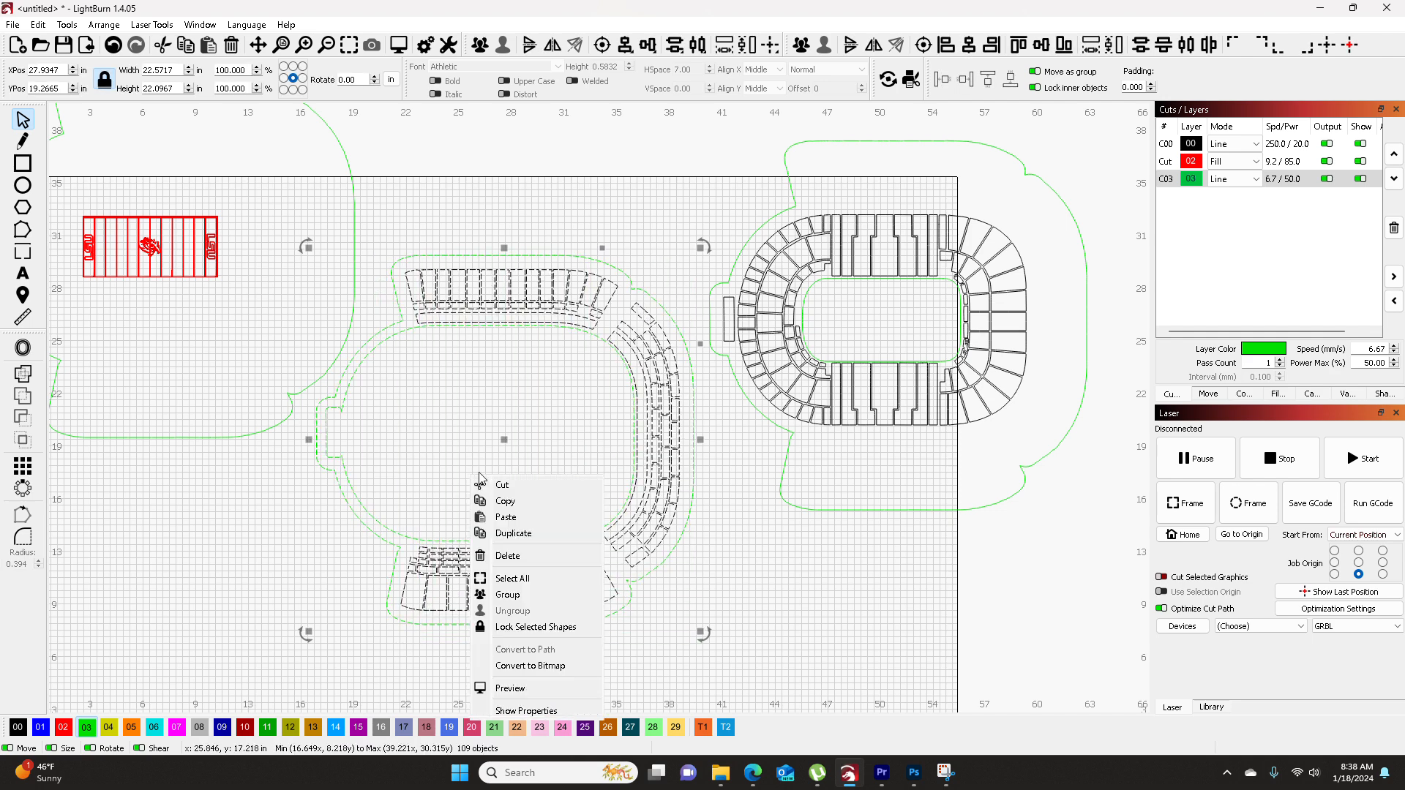
pyautogui.click(527, 592)
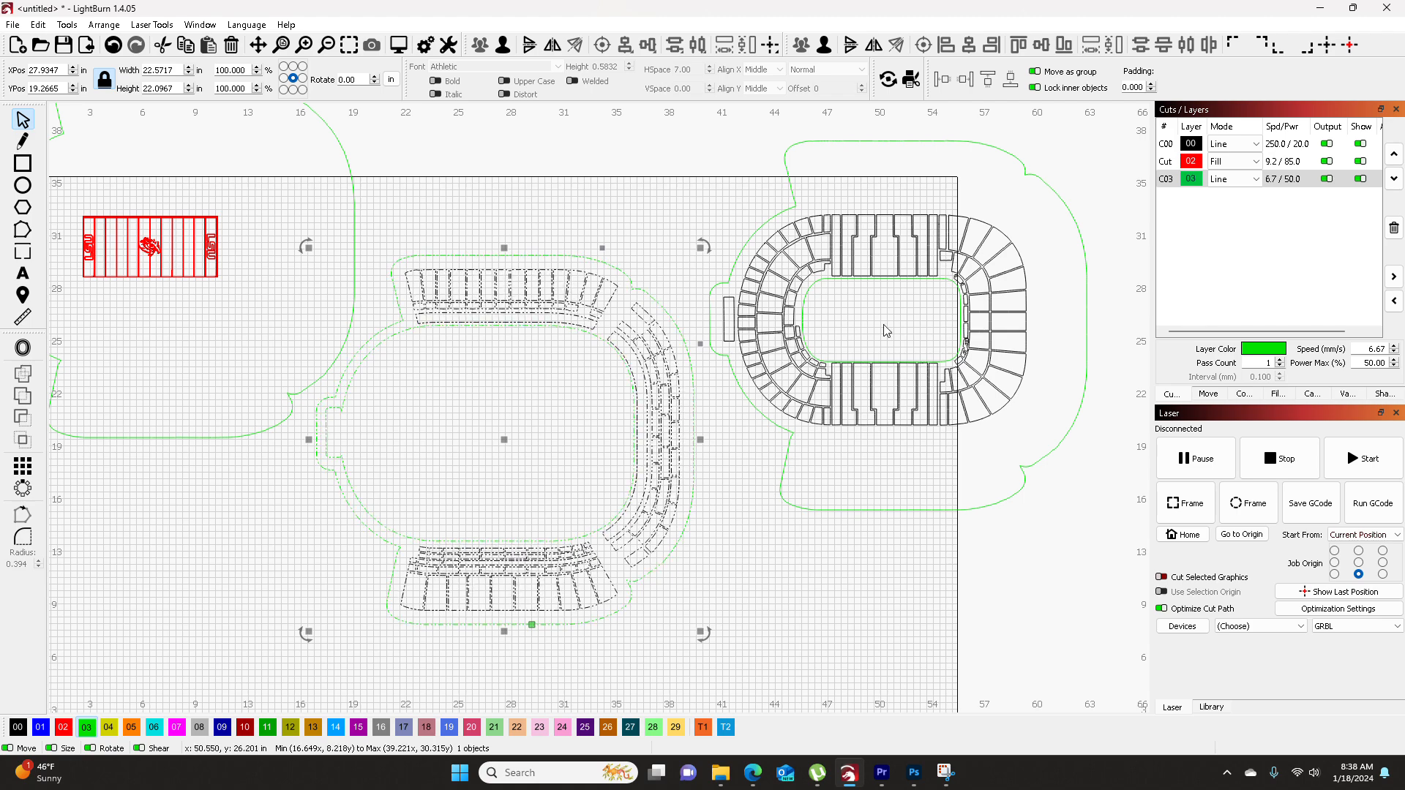
# - Group the lower seating tier together with its outer cut outline
pyautogui.moveTo(1033, 141); pyautogui.dragTo(830, 457)
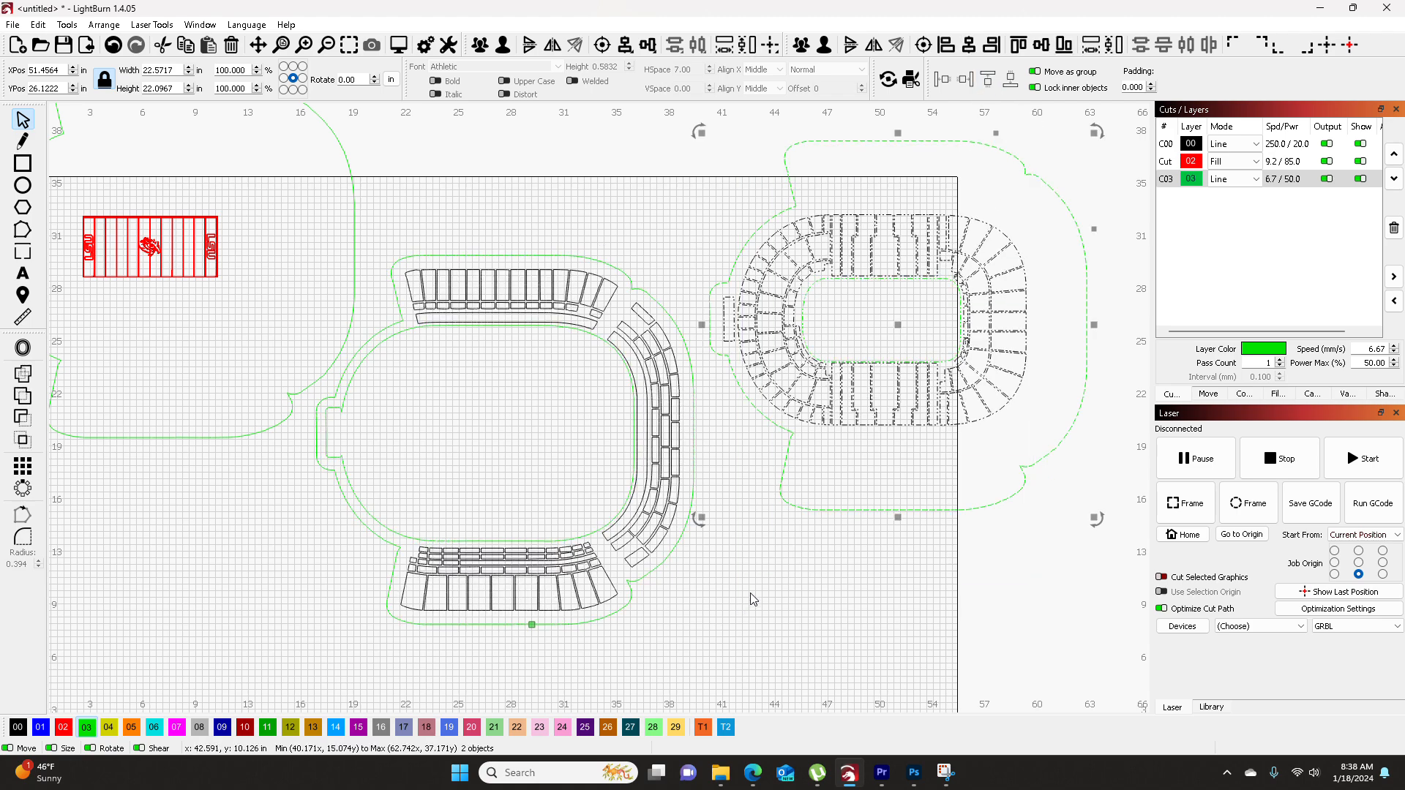
pyautogui.rightClick(866, 373)
pyautogui.click(903, 488)
# - Check whether the red football field and its base outline already form a single group
pyautogui.moveTo(312, 448); pyautogui.dragTo(644, 559)
pyautogui.moveTo(547, 163); pyautogui.dragTo(392, 650)
pyautogui.rightClick(446, 440)
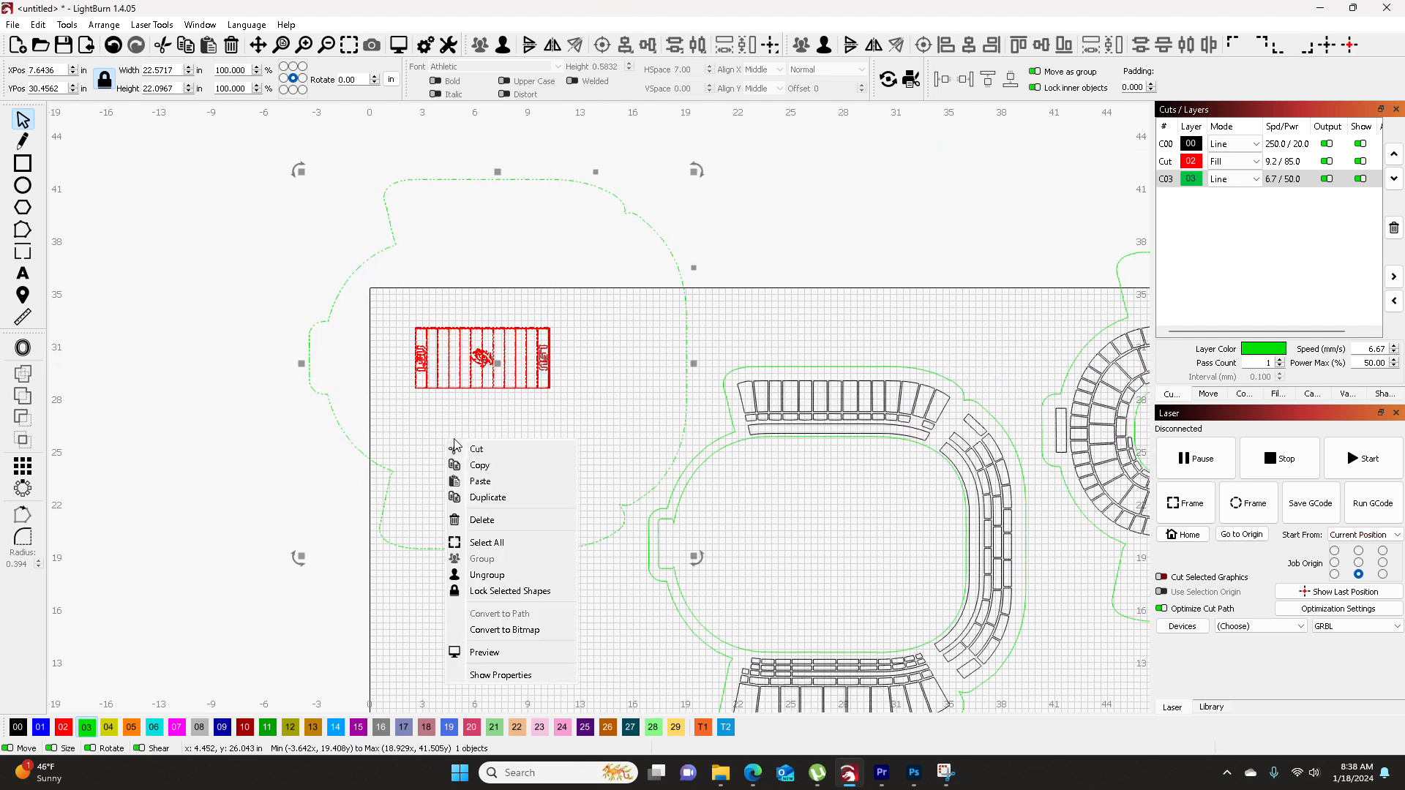
pyautogui.click(373, 555)
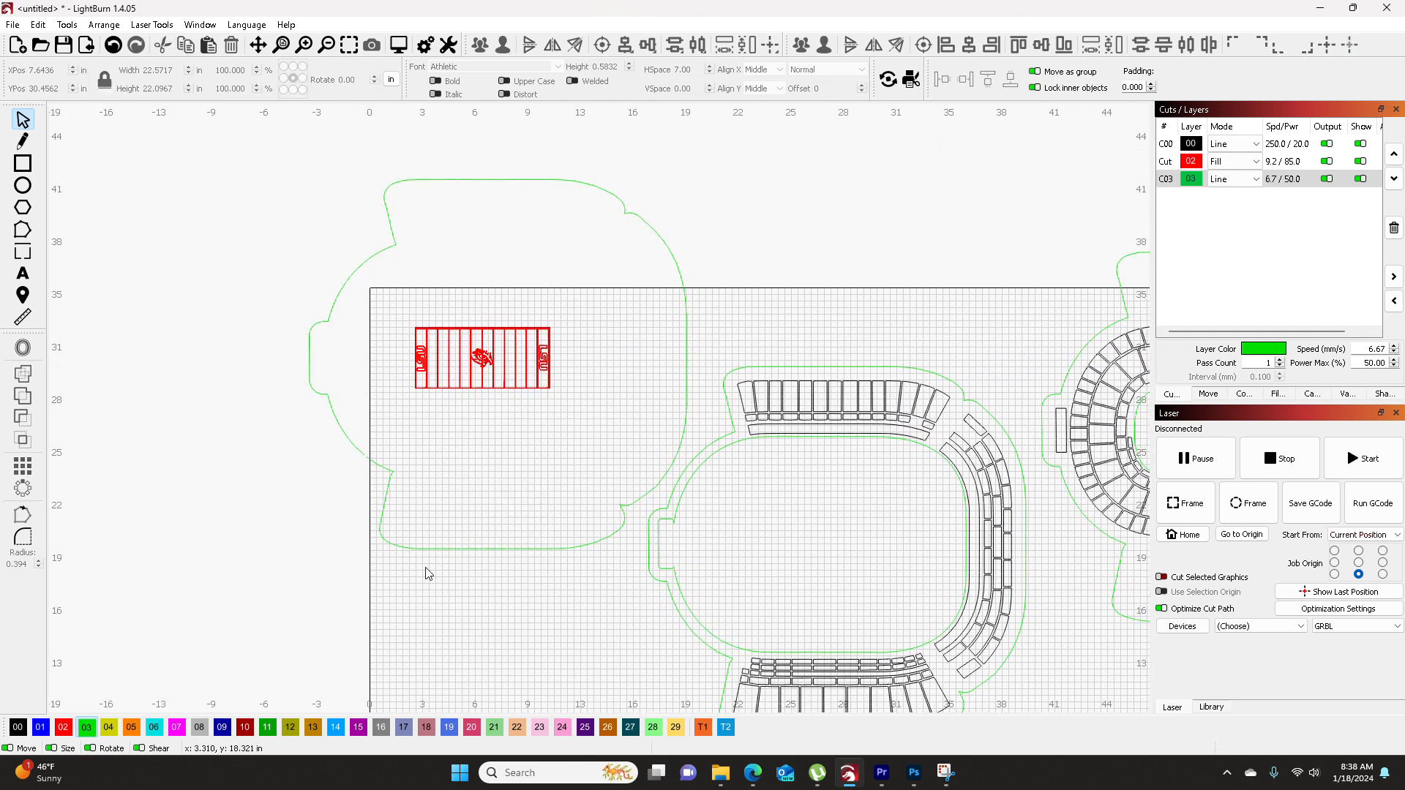
pyautogui.click(545, 359)
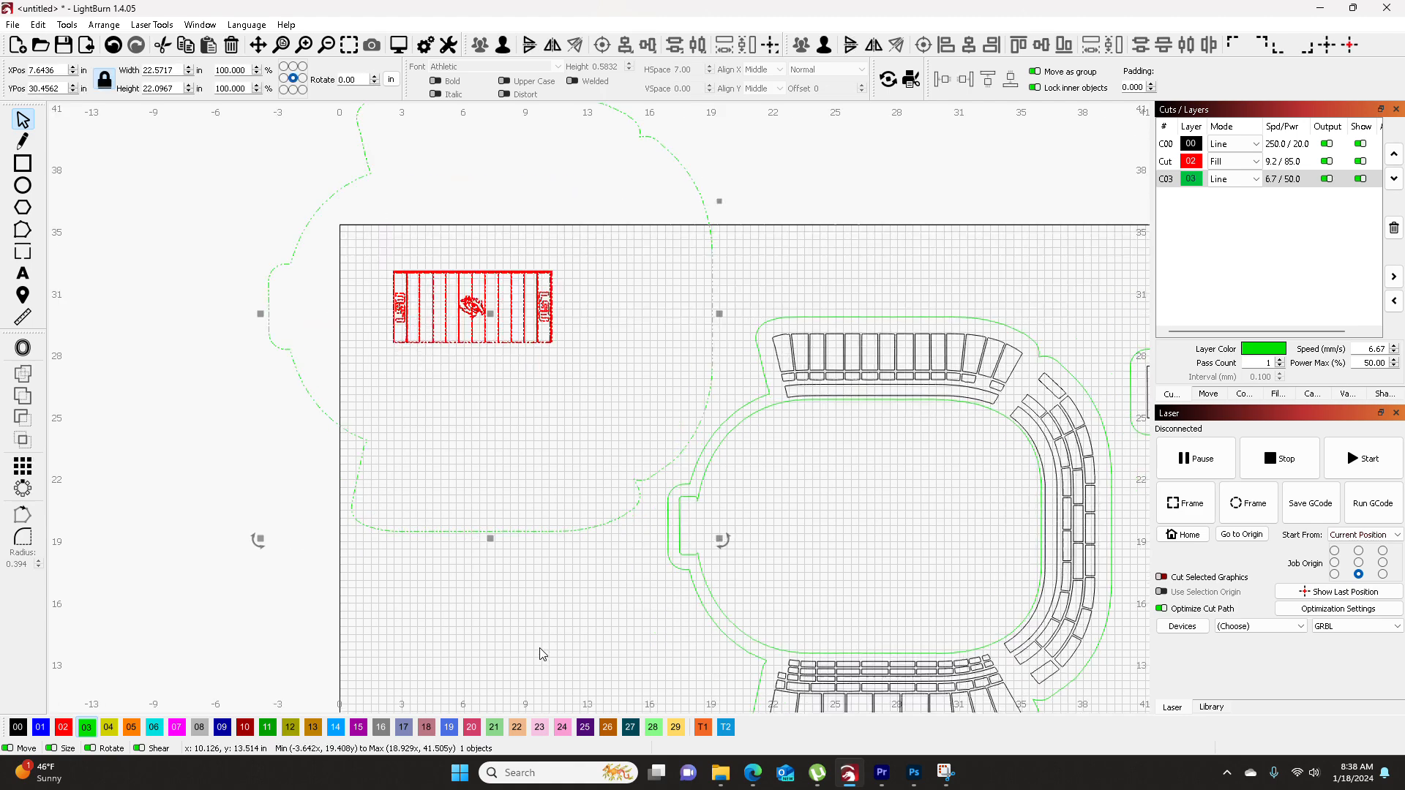
pyautogui.scroll(-3, 357, 529)
pyautogui.press('Escape')
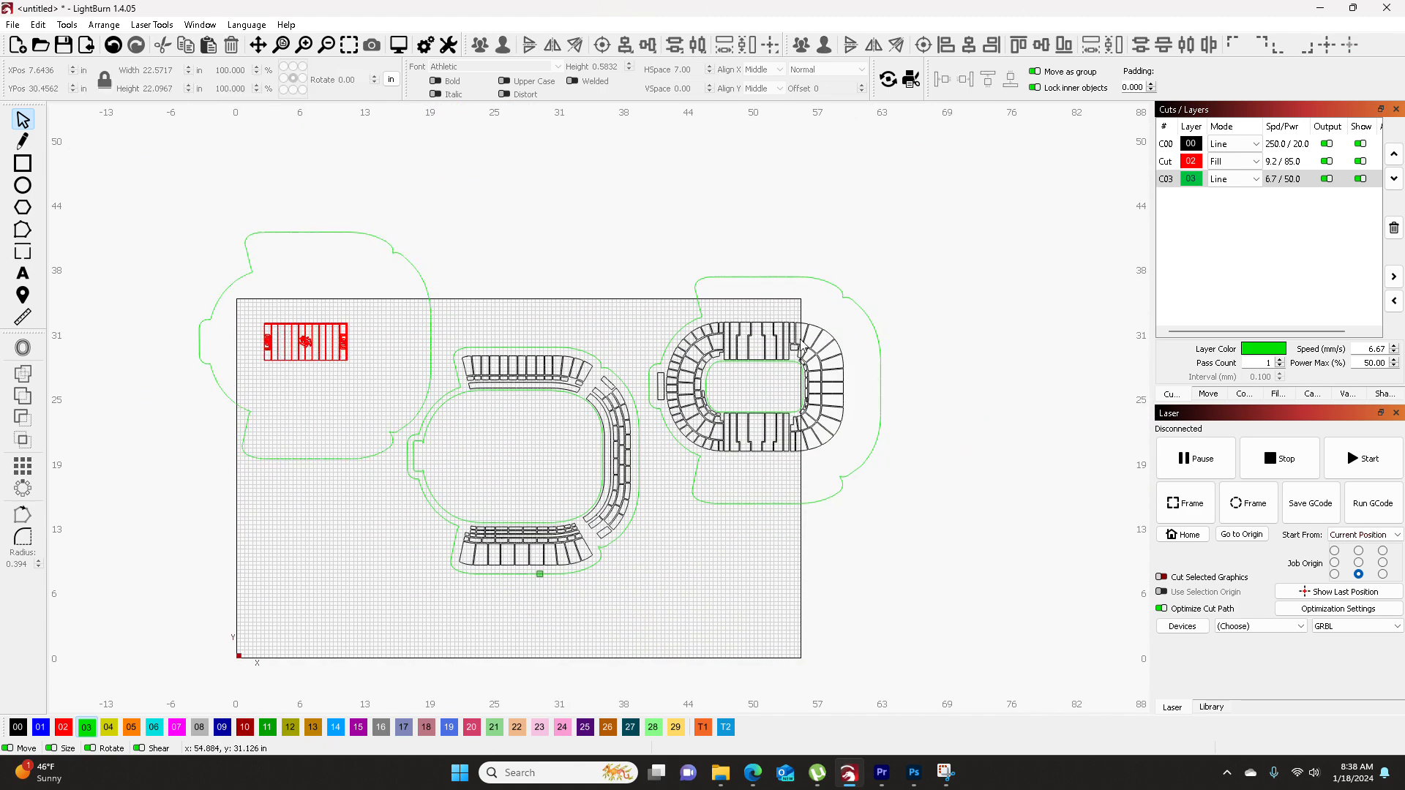
# - Move the lower tier group onto the field base so the outer outlines line up and the opening surrounds the field
pyautogui.click(793, 339)
pyautogui.moveTo(794, 338); pyautogui.dragTo(316, 341)
pyautogui.scroll(5, 316, 341)
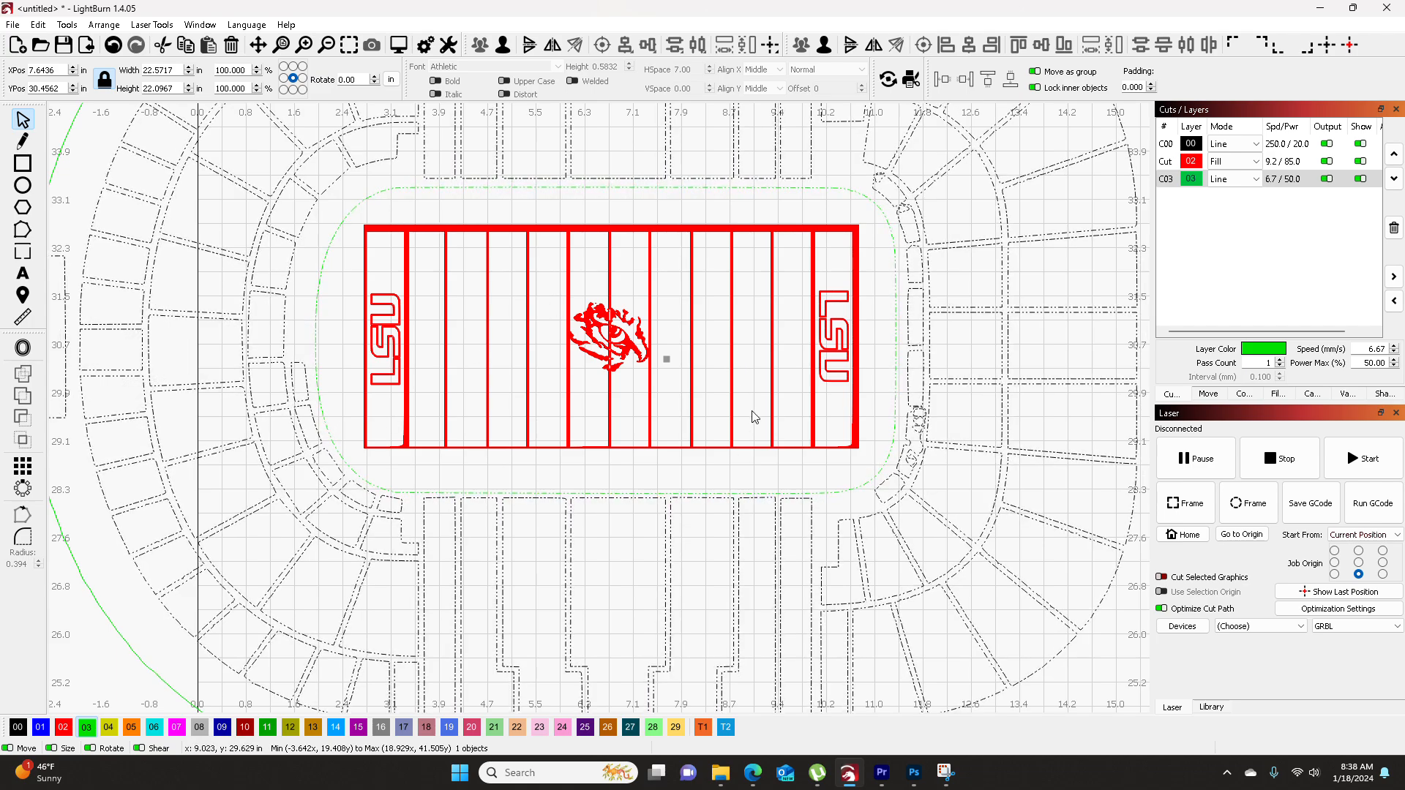
pyautogui.scroll(-2, 748, 431)
pyautogui.scroll(-5, 750, 436)
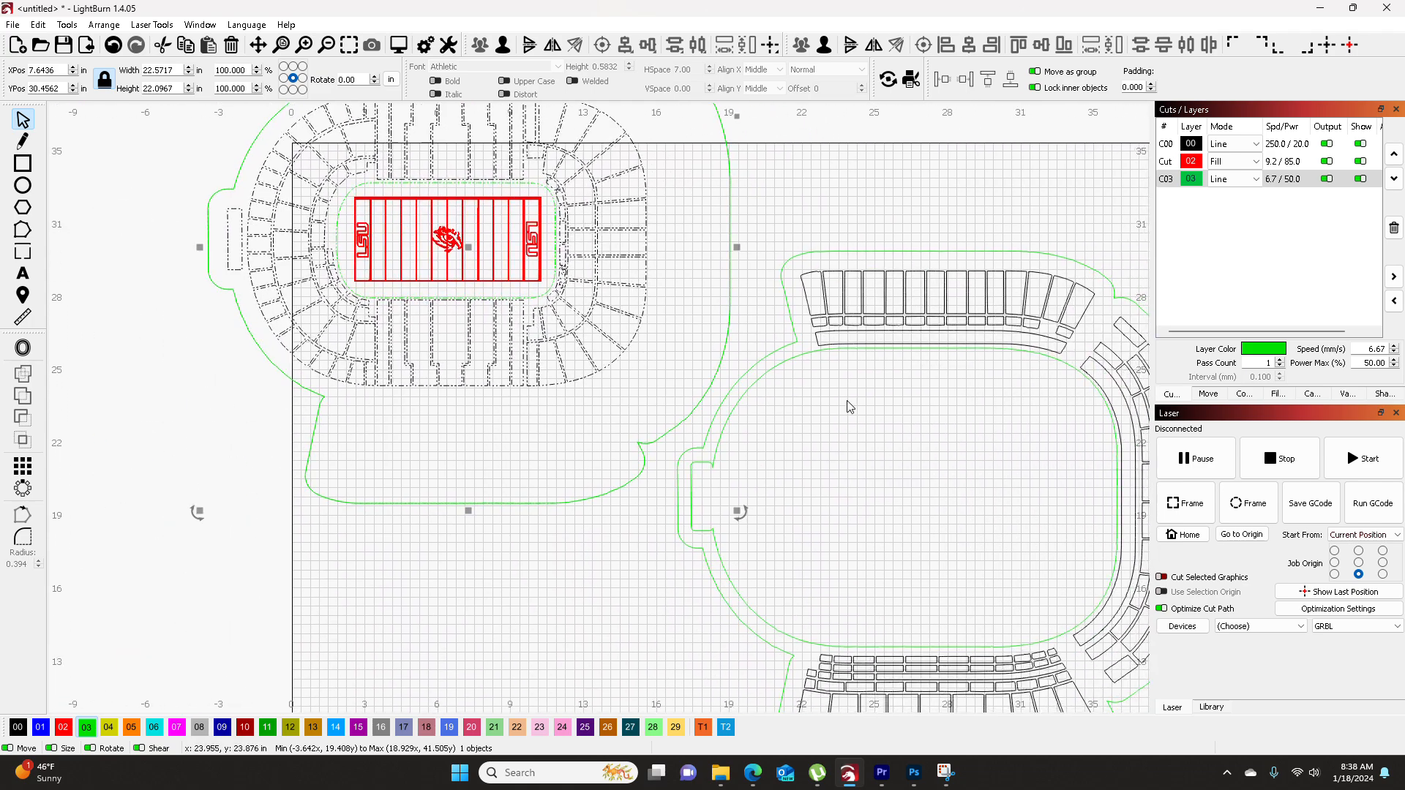
# - Stack the upper tier group over the lower tier to test the fit, and move it back out beside the base
pyautogui.moveTo(944, 461); pyautogui.dragTo(678, 345)
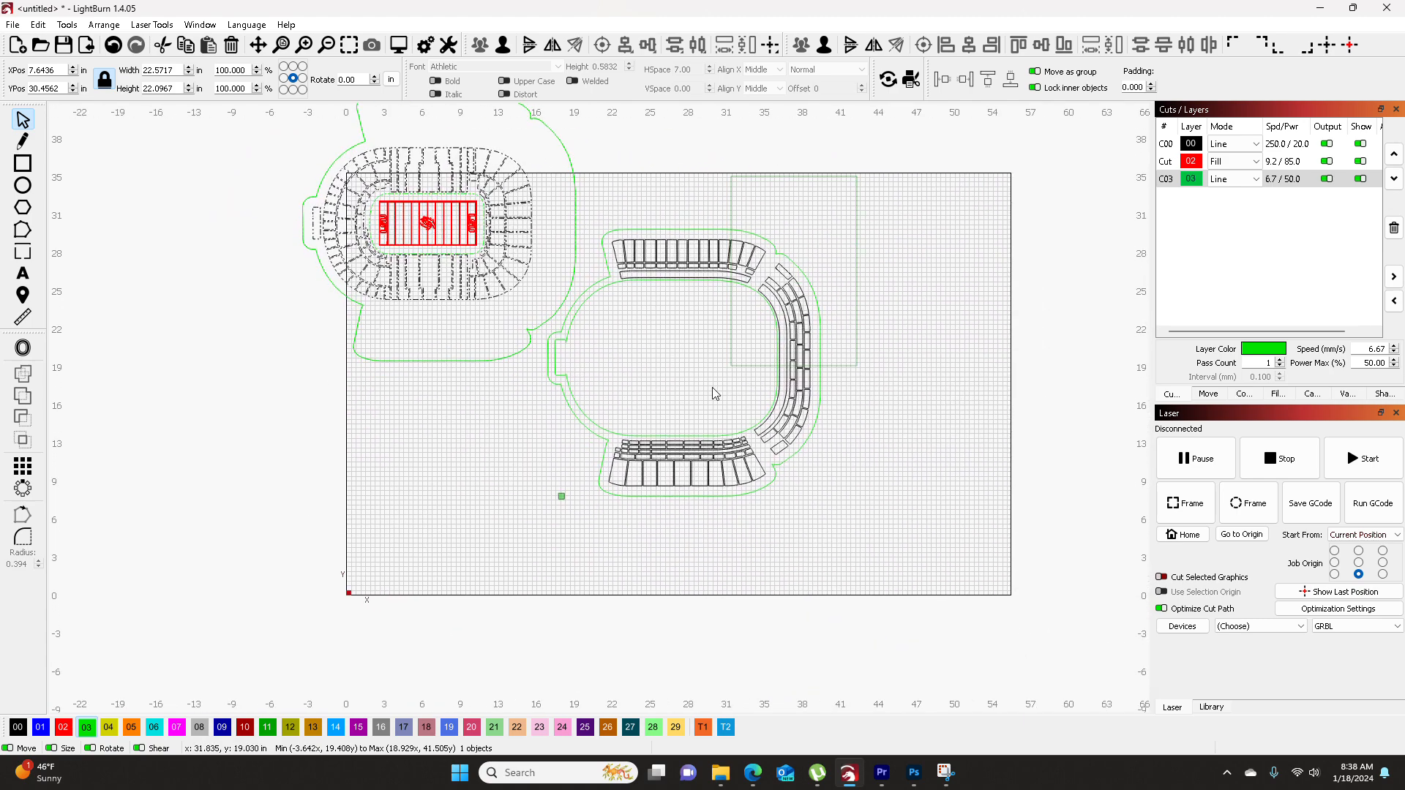
pyautogui.moveTo(586, 520); pyautogui.dragTo(621, 520)
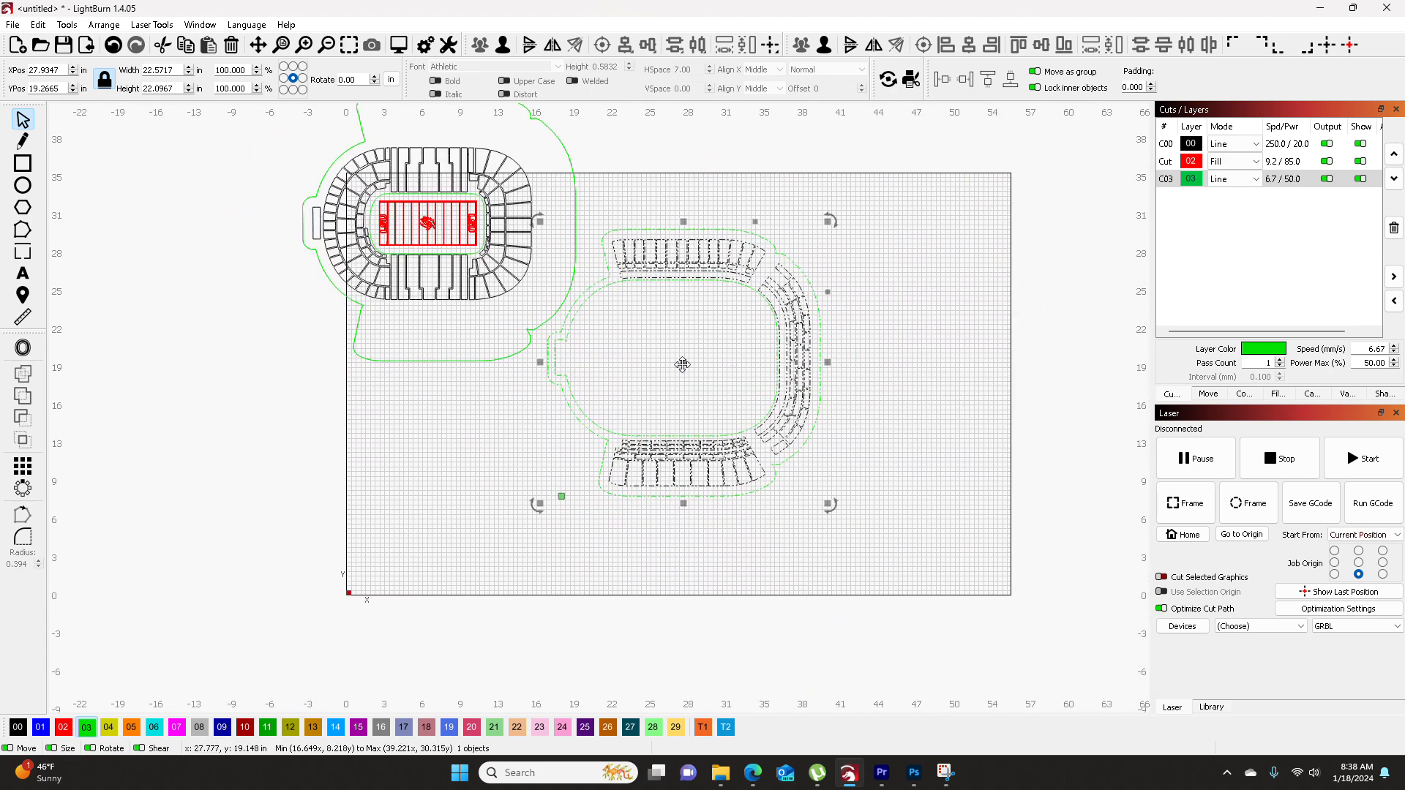
pyautogui.moveTo(683, 361); pyautogui.dragTo(439, 368)
pyautogui.scroll(5, 439, 367)
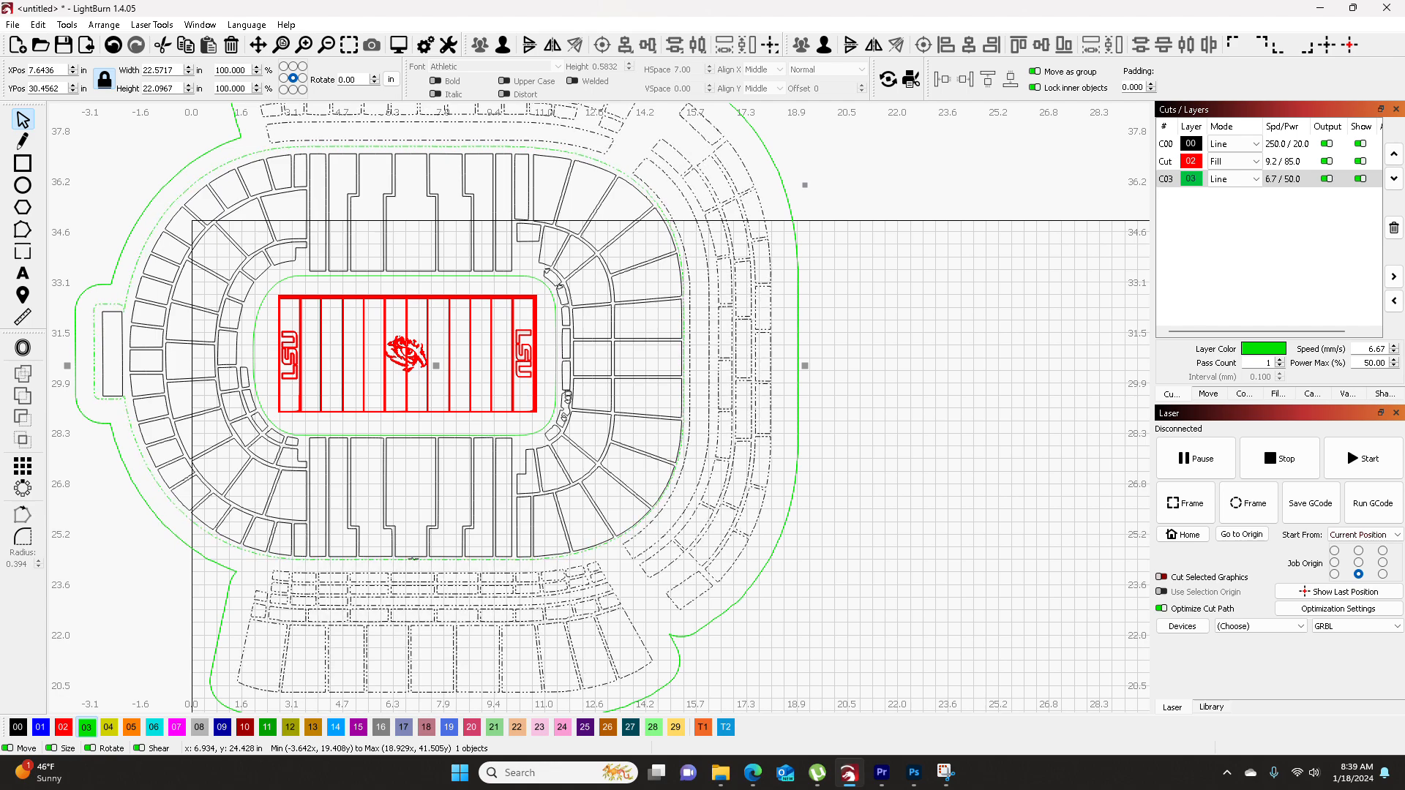
pyautogui.scroll(-2, 437, 322)
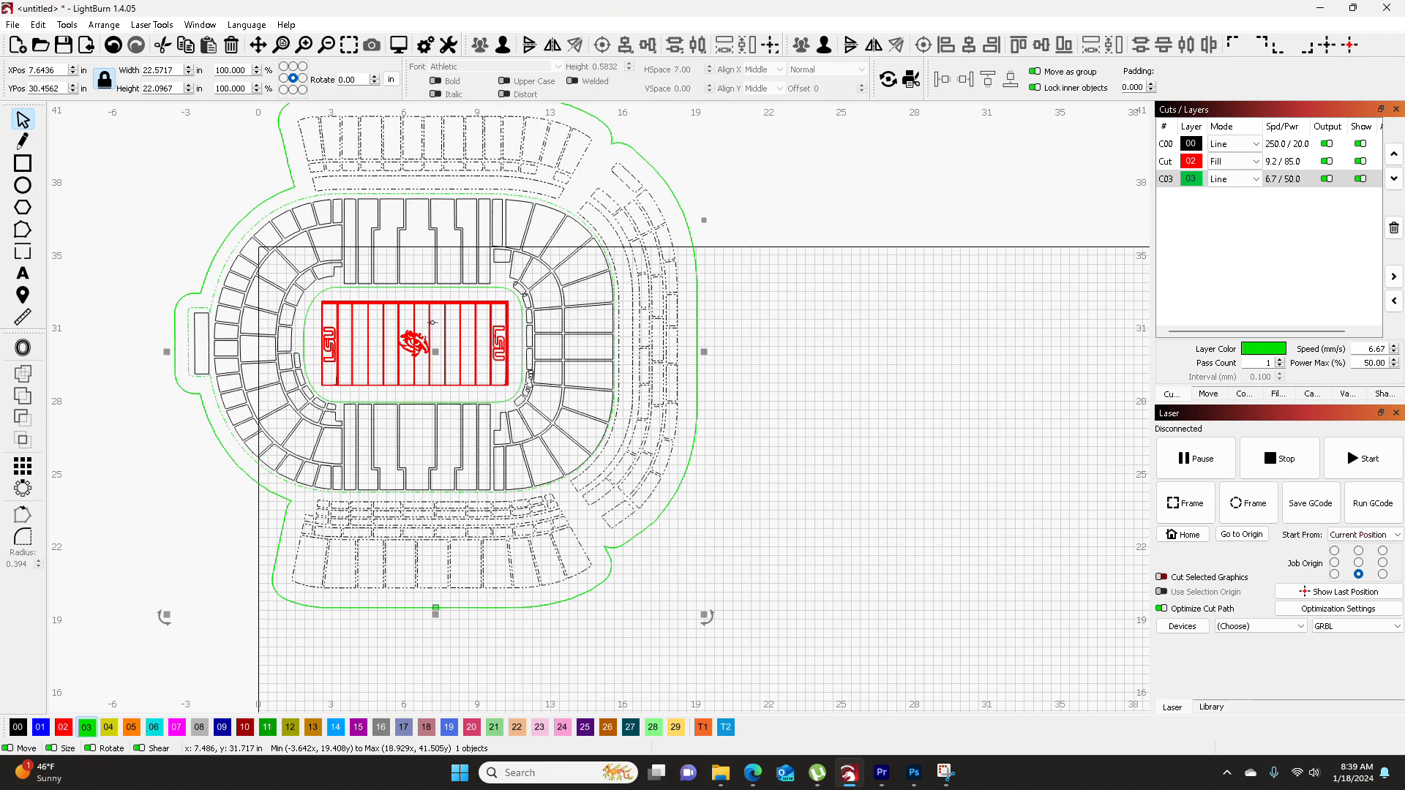
pyautogui.moveTo(433, 354)
pyautogui.mouseDown()
pyautogui.moveTo(906, 367)
pyautogui.moveTo(549, 329)
pyautogui.moveTo(435, 353)
pyautogui.mouseUp()
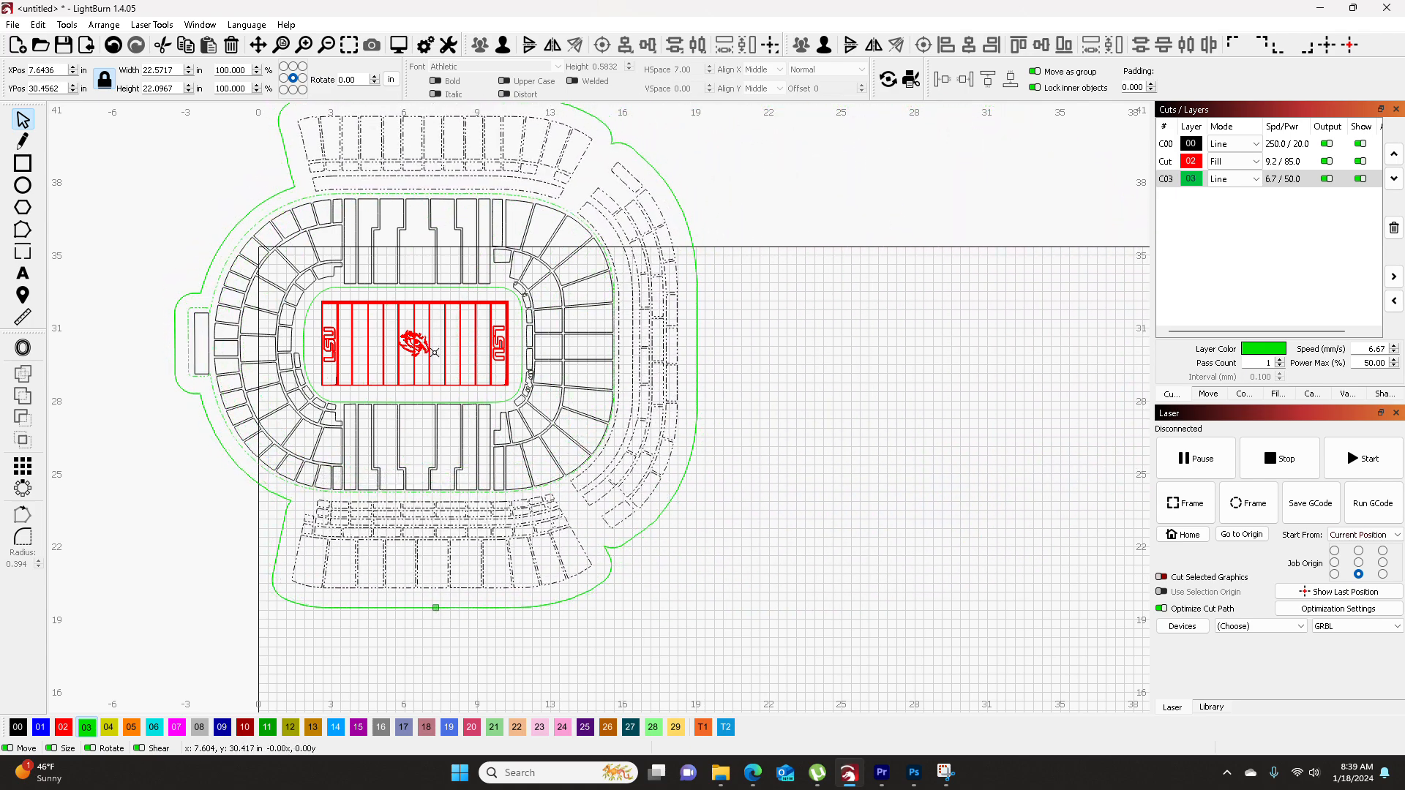
pyautogui.moveTo(435, 353); pyautogui.dragTo(649, 334)
pyautogui.click(940, 358)
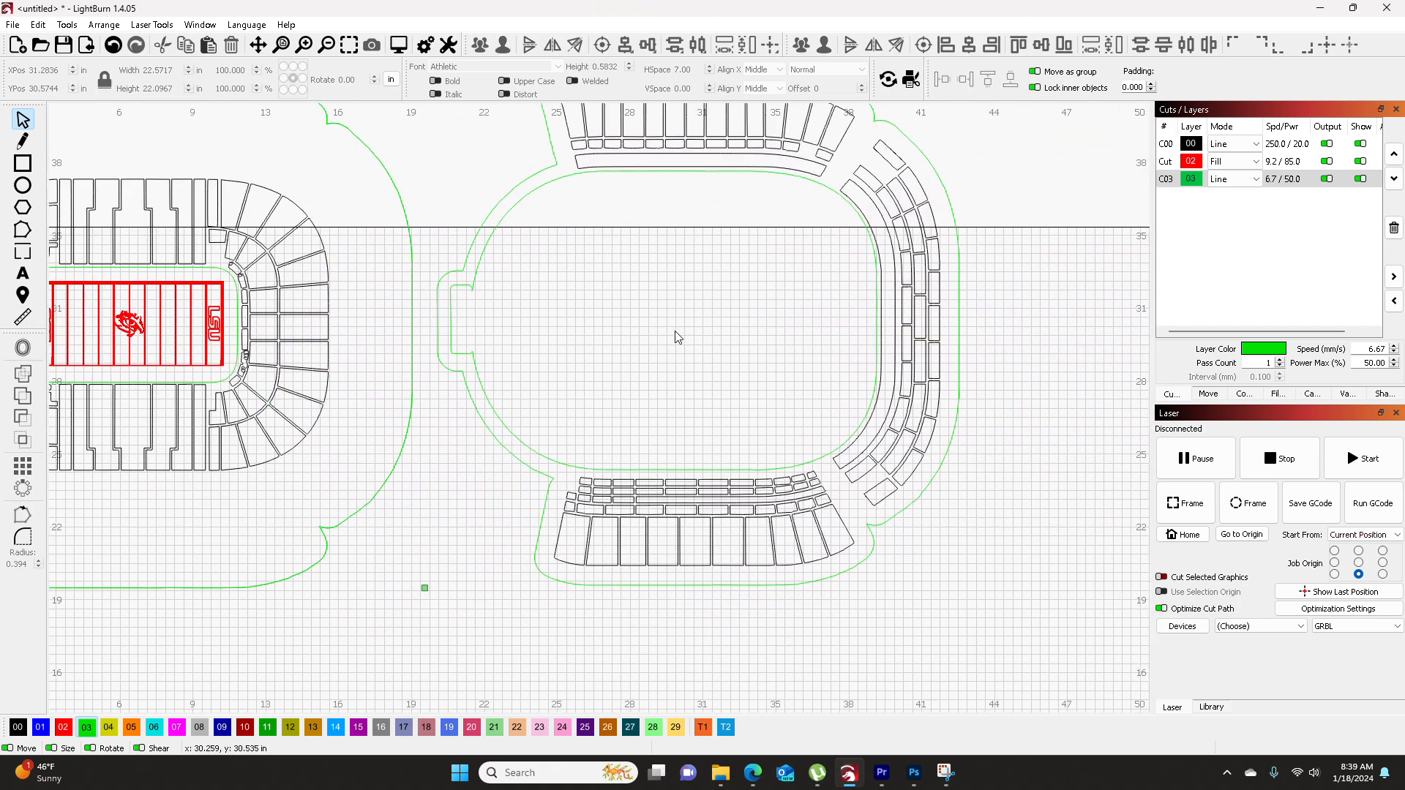
# - Ungroup the upper tier and fine-tune the position of its inner opening outline
pyautogui.rightClick(929, 387)
pyautogui.click(1003, 430)
pyautogui.click(993, 217)
pyautogui.click(727, 170)
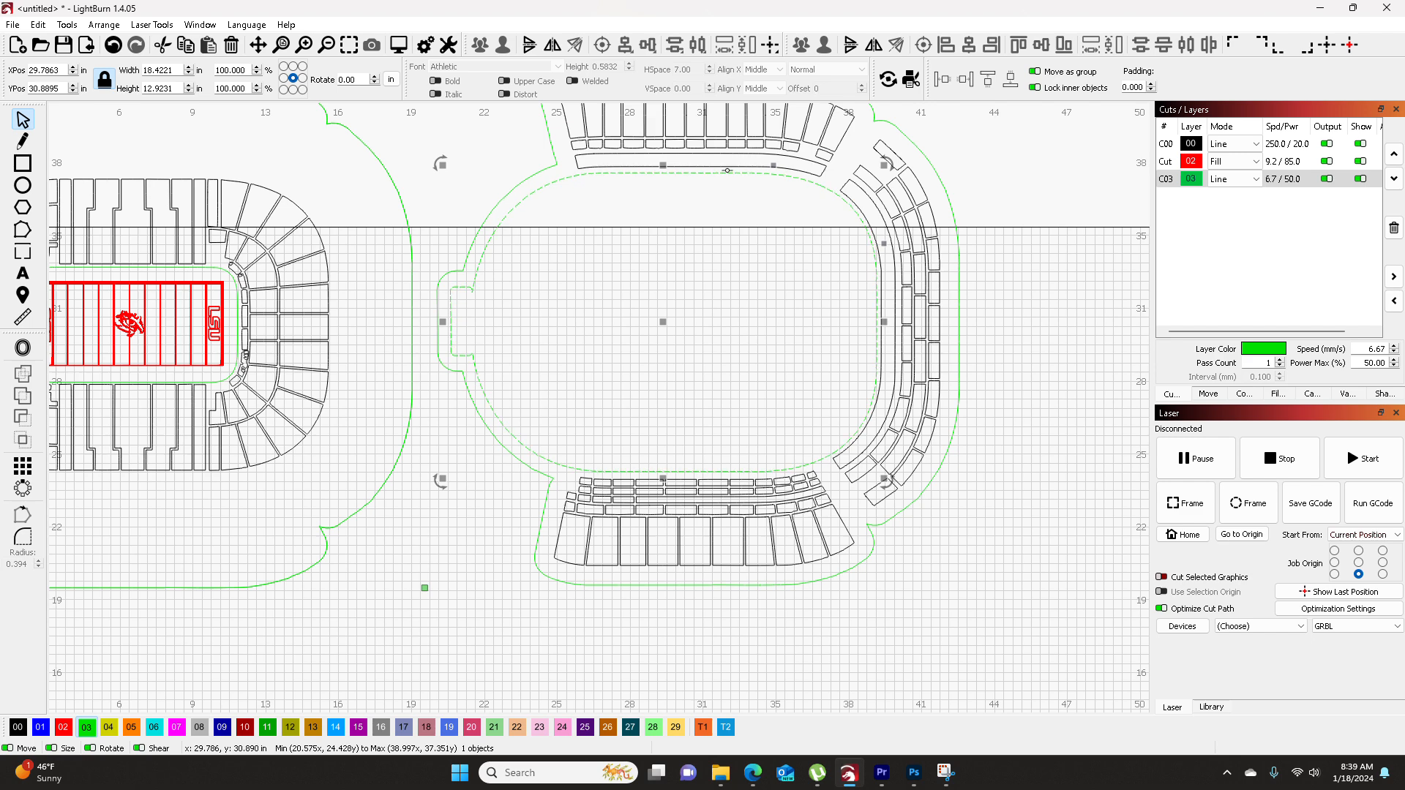
# - Select the whole upper tier with both cut outlines and regroup it
pyautogui.scroll(-2, 708, 191)
pyautogui.moveTo(1007, 146); pyautogui.dragTo(552, 514)
pyautogui.rightClick(661, 314)
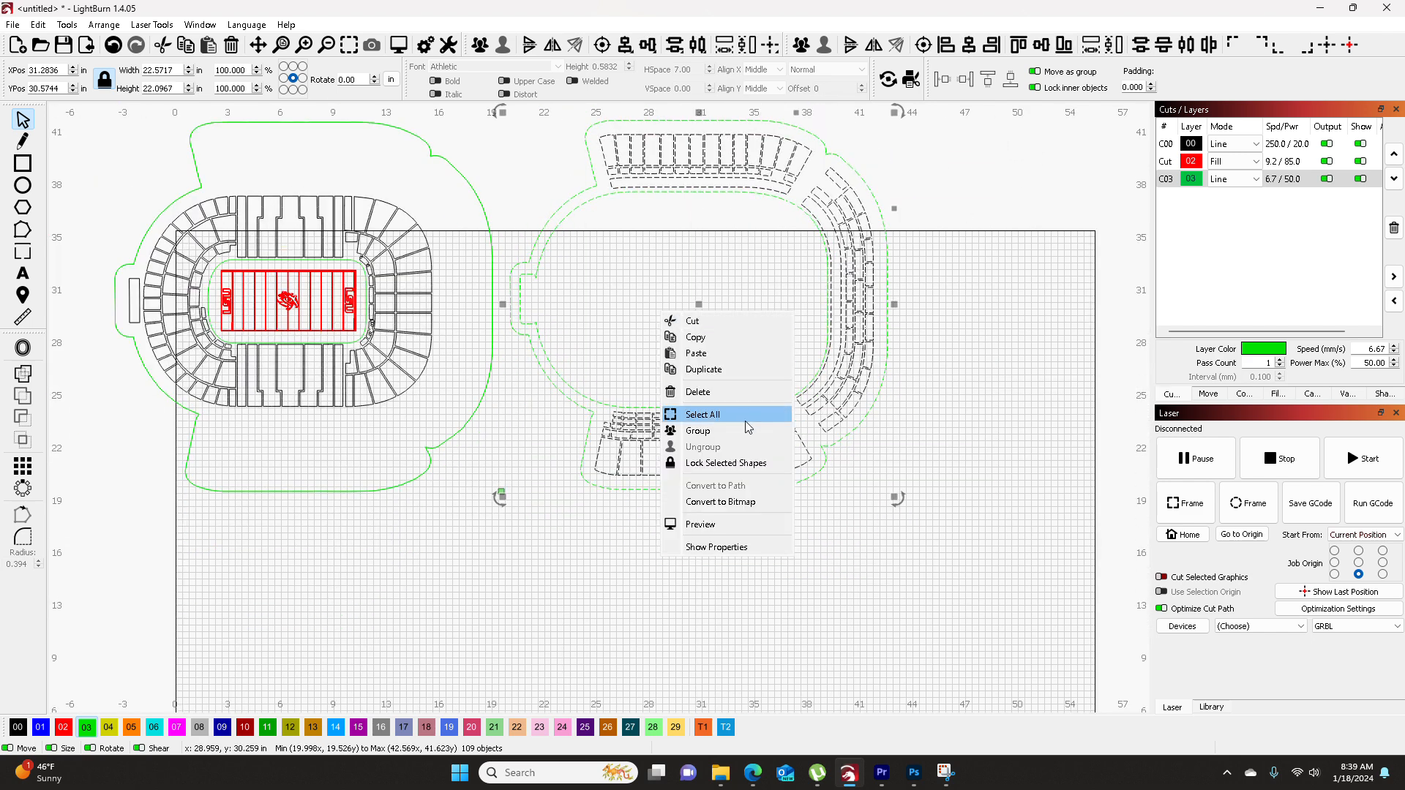
pyautogui.click(715, 317)
# - Align the regrouped upper tier over the base and lower tier to recheck its opening, and move it aside again
pyautogui.moveTo(696, 308); pyautogui.dragTo(303, 304)
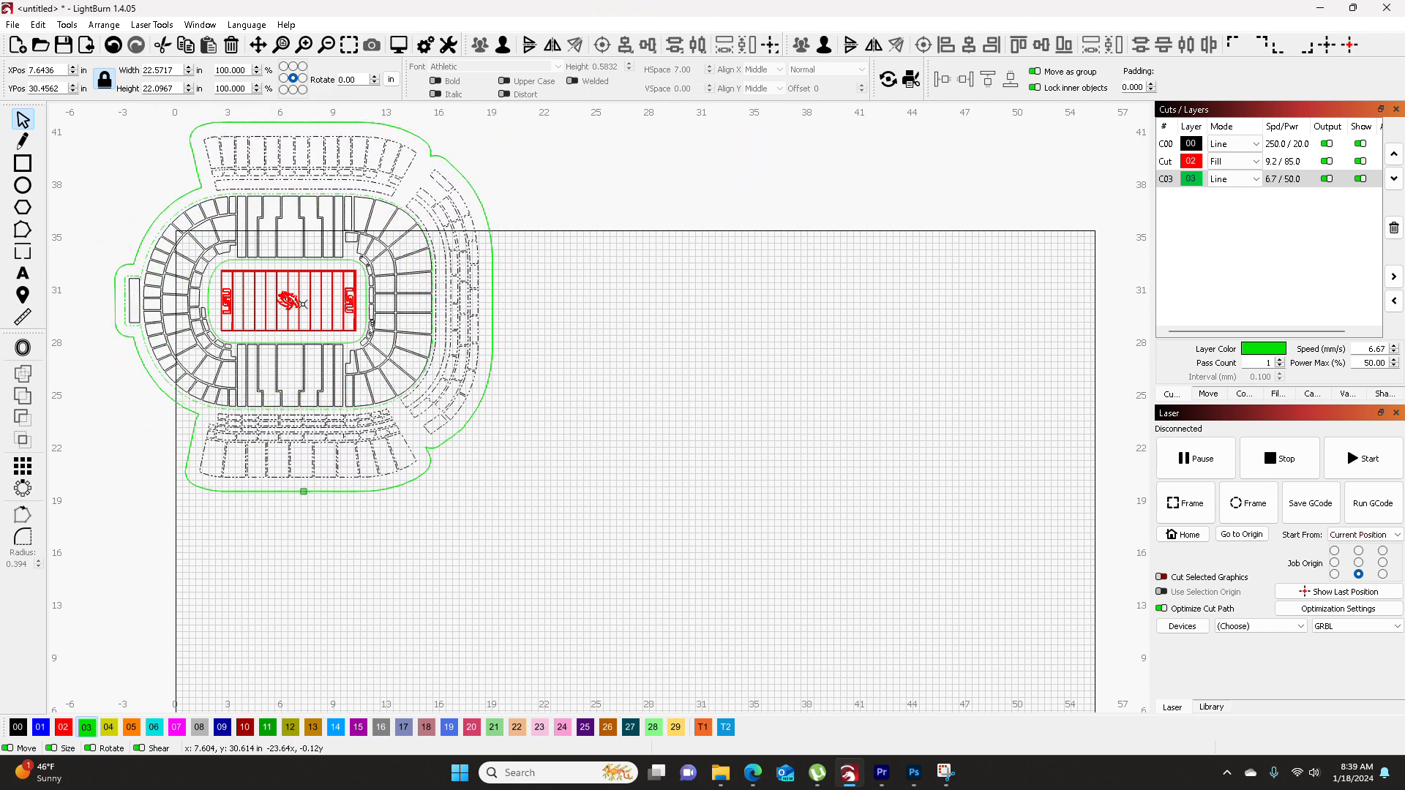
pyautogui.scroll(3, 312, 404)
pyautogui.scroll(1, 308, 406)
pyautogui.moveTo(315, 368); pyautogui.dragTo(478, 483)
pyautogui.moveTo(482, 344); pyautogui.dragTo(489, 502)
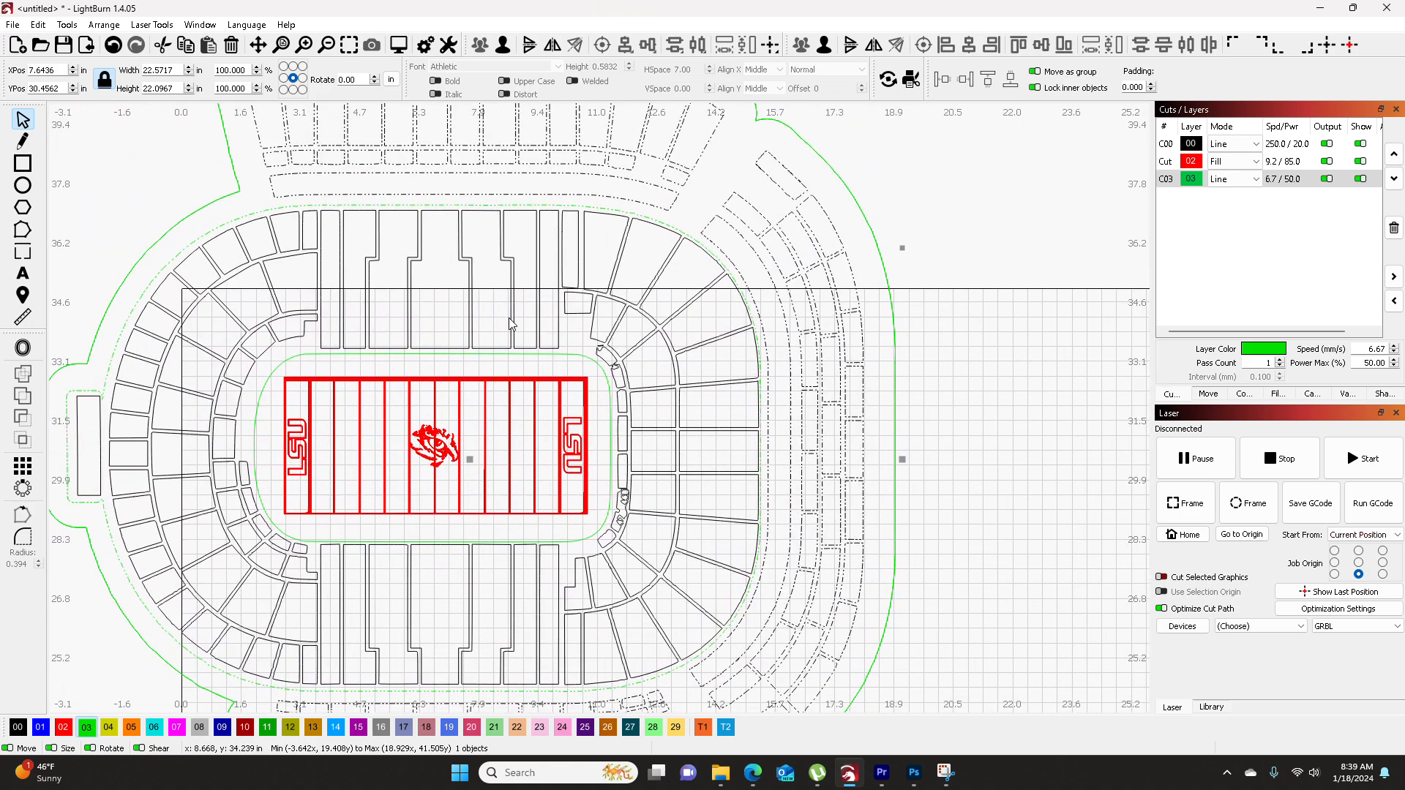
pyautogui.scroll(-3, 508, 317)
pyautogui.moveTo(494, 383); pyautogui.dragTo(817, 301)
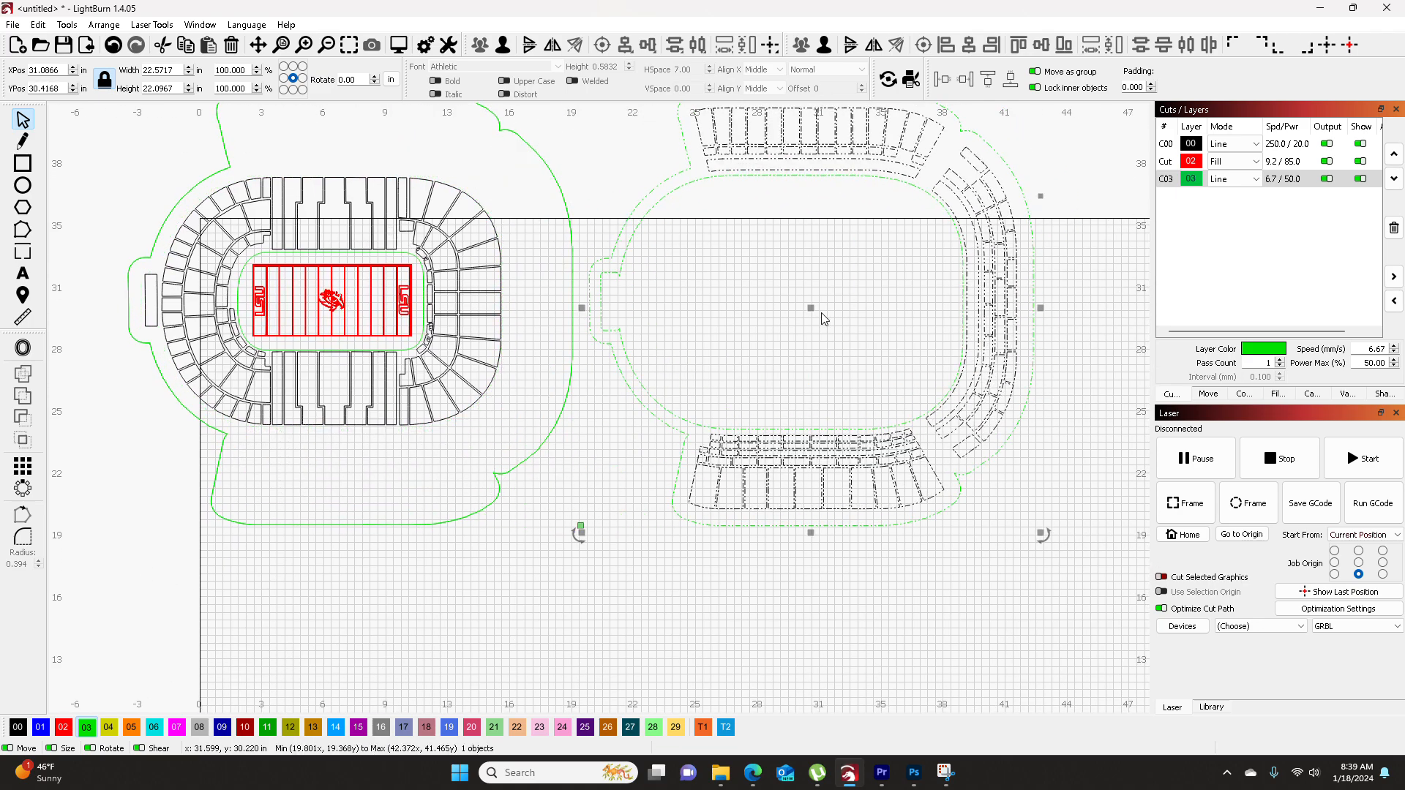
# - Pull the lower tier off the field base, and restack the lower and upper tiers on it in order
pyautogui.scroll(-3, 824, 318)
pyautogui.click(525, 359)
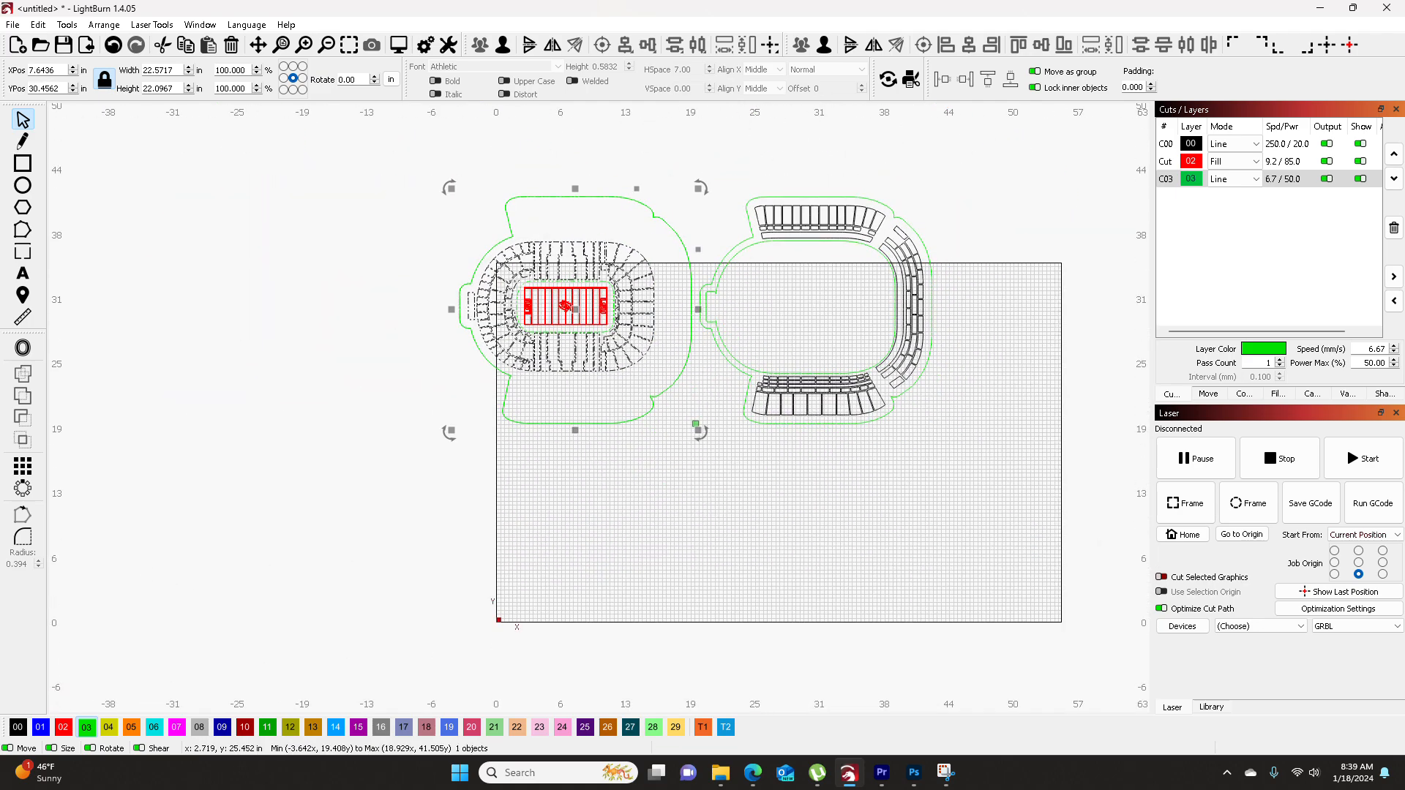
pyautogui.moveTo(580, 318); pyautogui.dragTo(685, 546)
pyautogui.moveTo(979, 556); pyautogui.dragTo(876, 480)
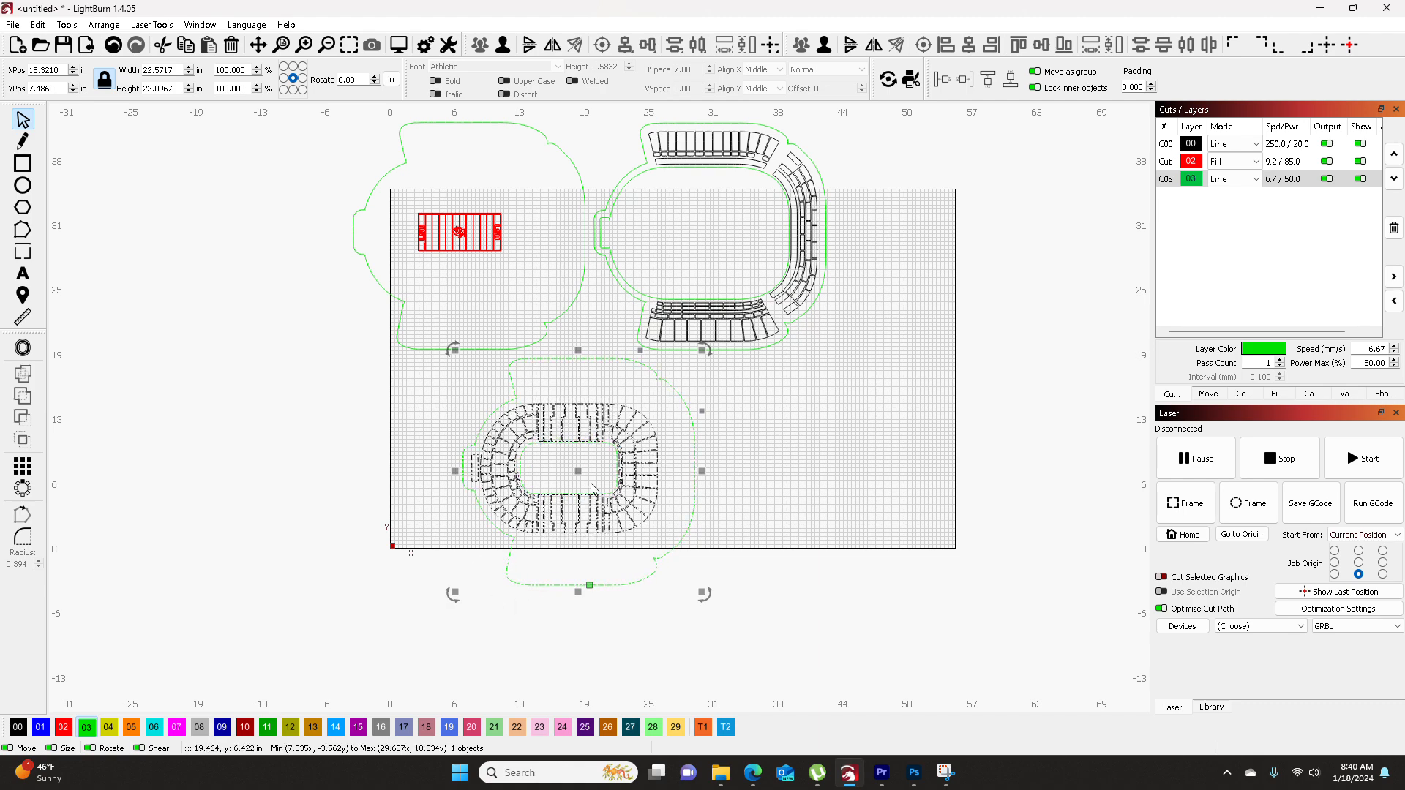
pyautogui.moveTo(582, 470); pyautogui.dragTo(460, 235)
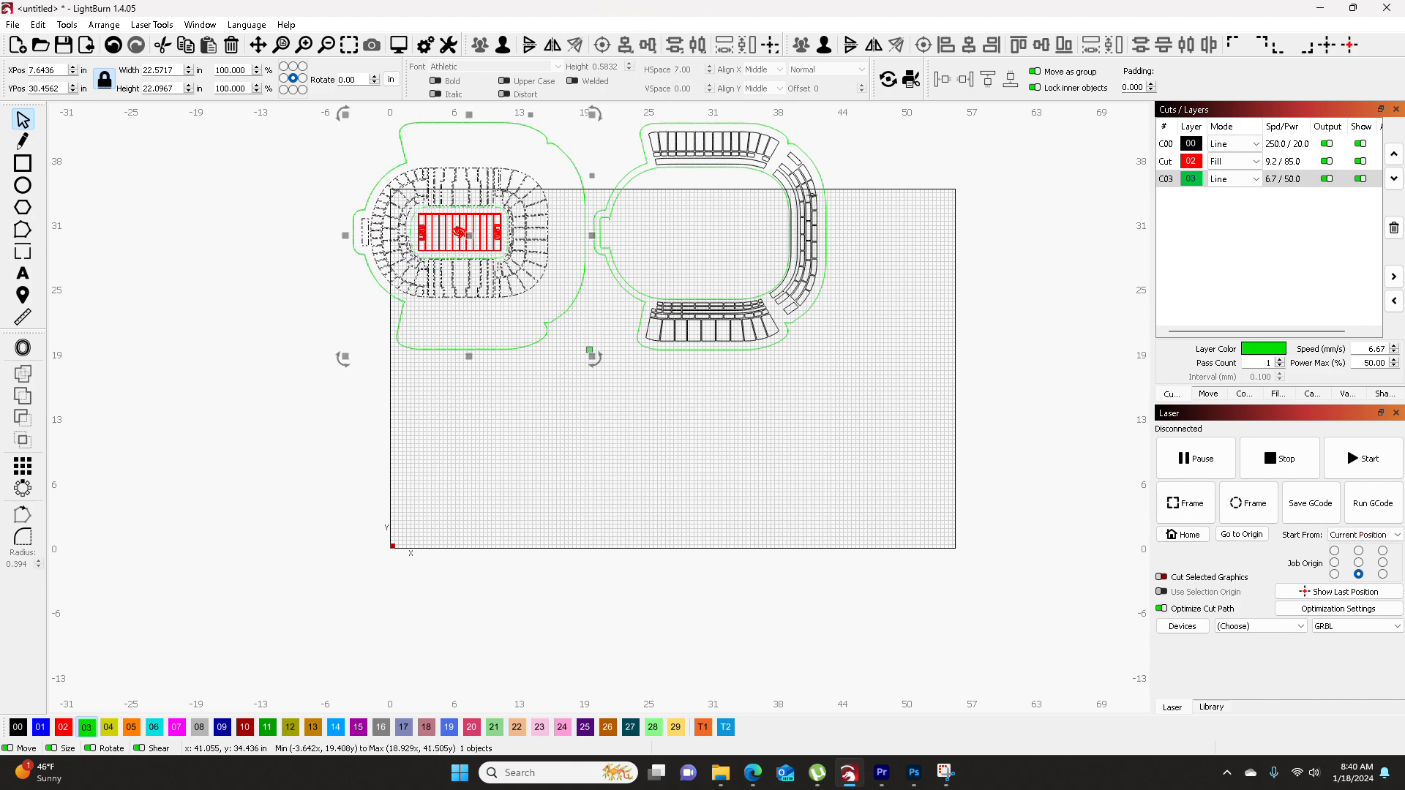
pyautogui.moveTo(842, 138); pyautogui.dragTo(679, 388)
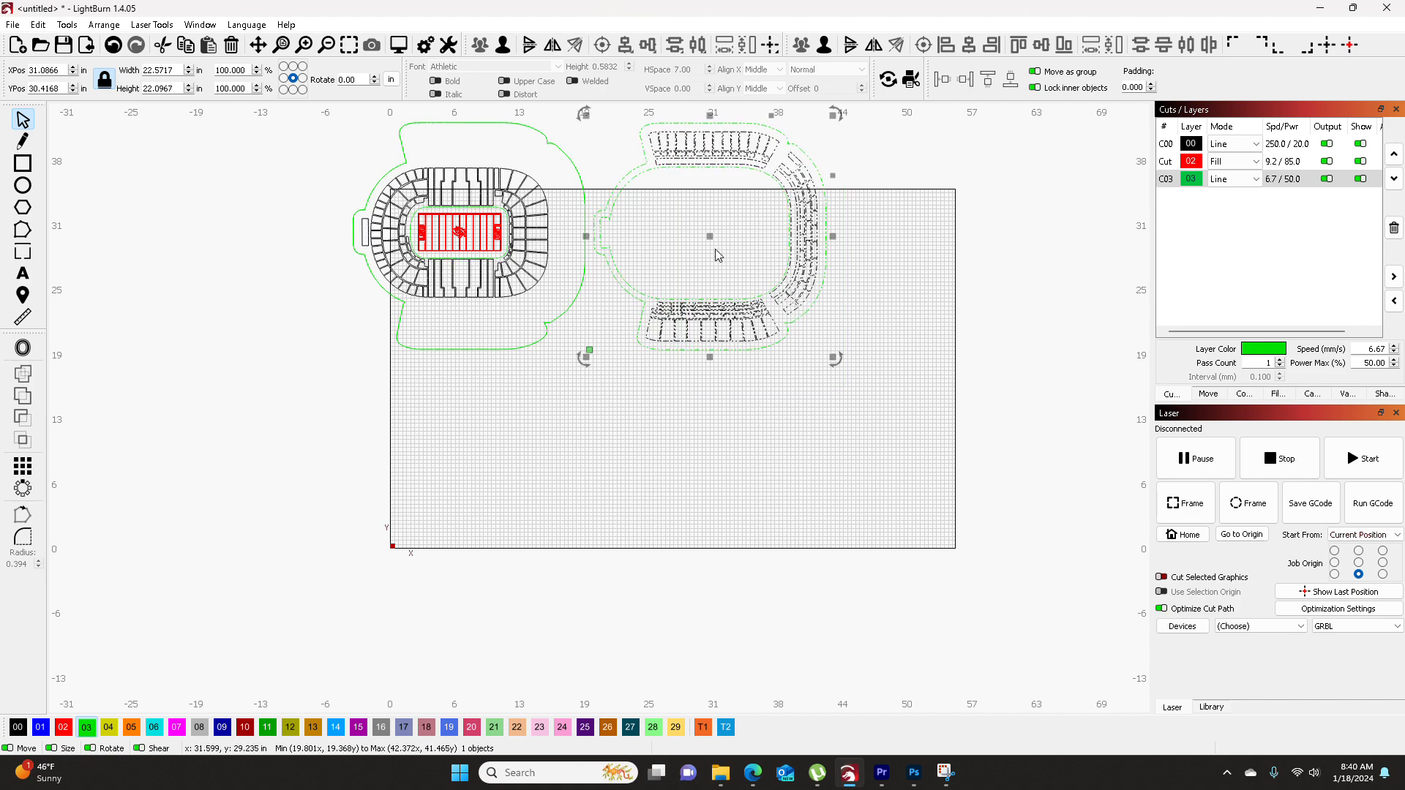
pyautogui.moveTo(711, 237); pyautogui.dragTo(577, 308)
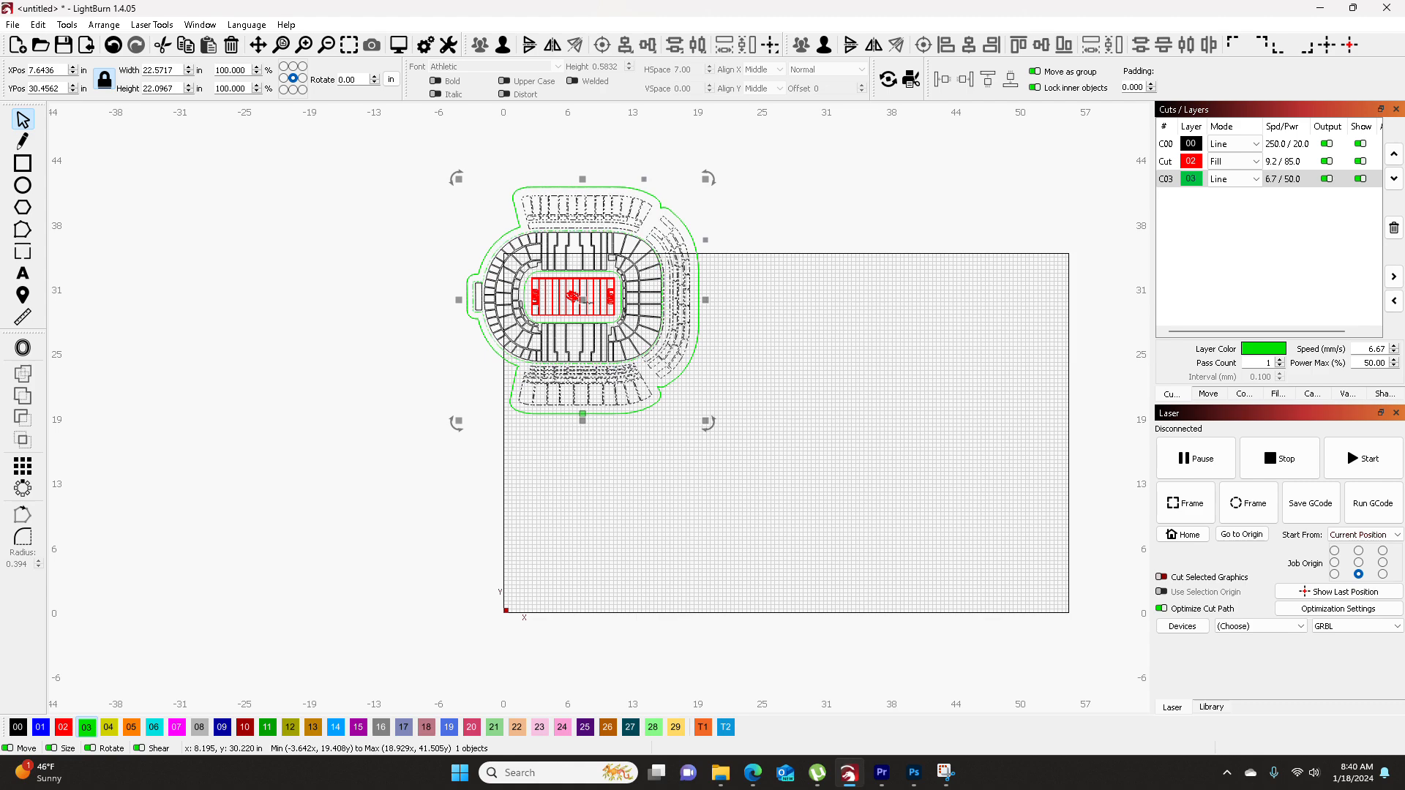
# - Spread the stack into separate layers, with the upper tier beside the lower tier and the field base below them
pyautogui.moveTo(646, 306); pyautogui.dragTo(892, 300)
pyautogui.click(574, 299)
pyautogui.moveTo(580, 300); pyautogui.dragTo(725, 520)
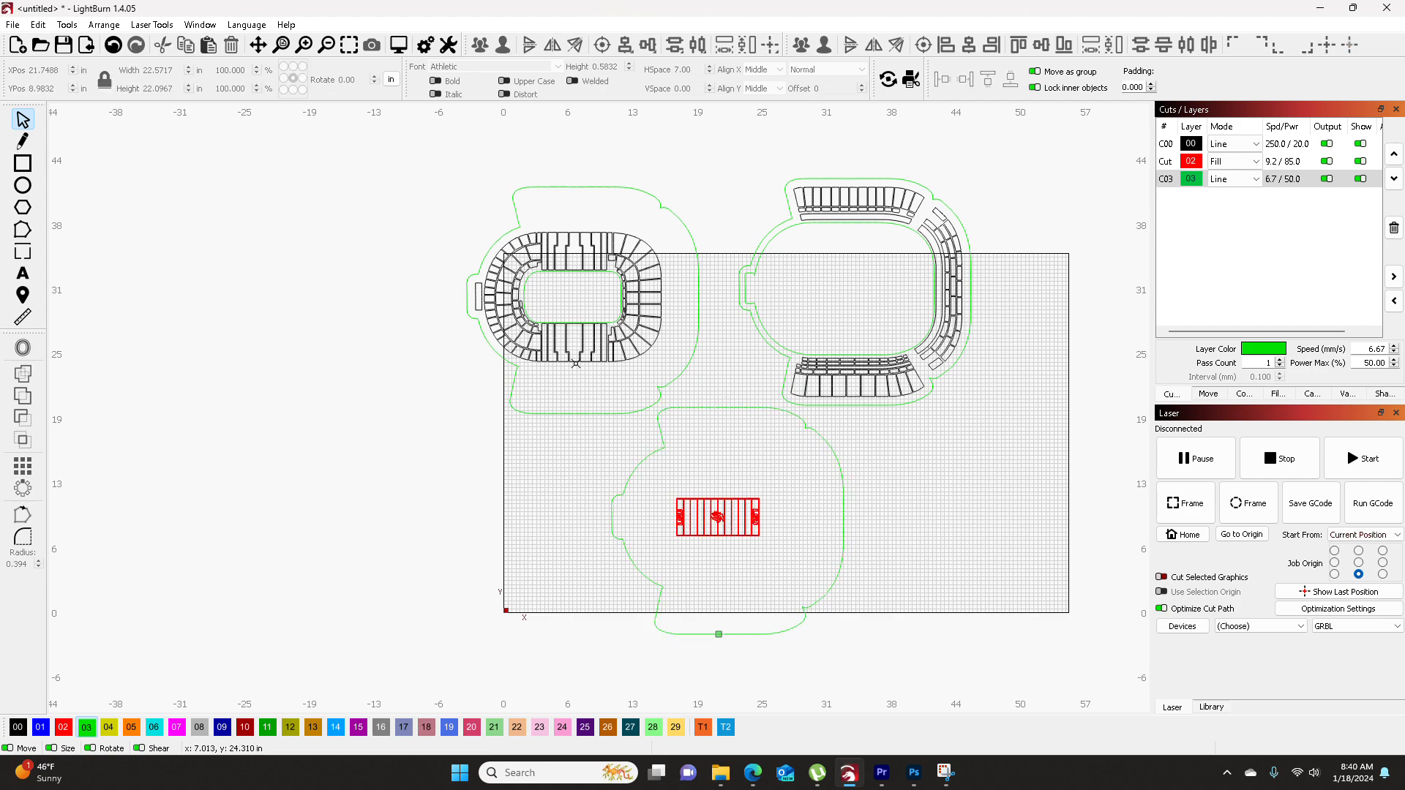
pyautogui.scroll(10, 578, 372)
pyautogui.moveTo(527, 166); pyautogui.dragTo(599, 279)
pyautogui.scroll(-6, 597, 243)
pyautogui.scroll(-5, 599, 245)
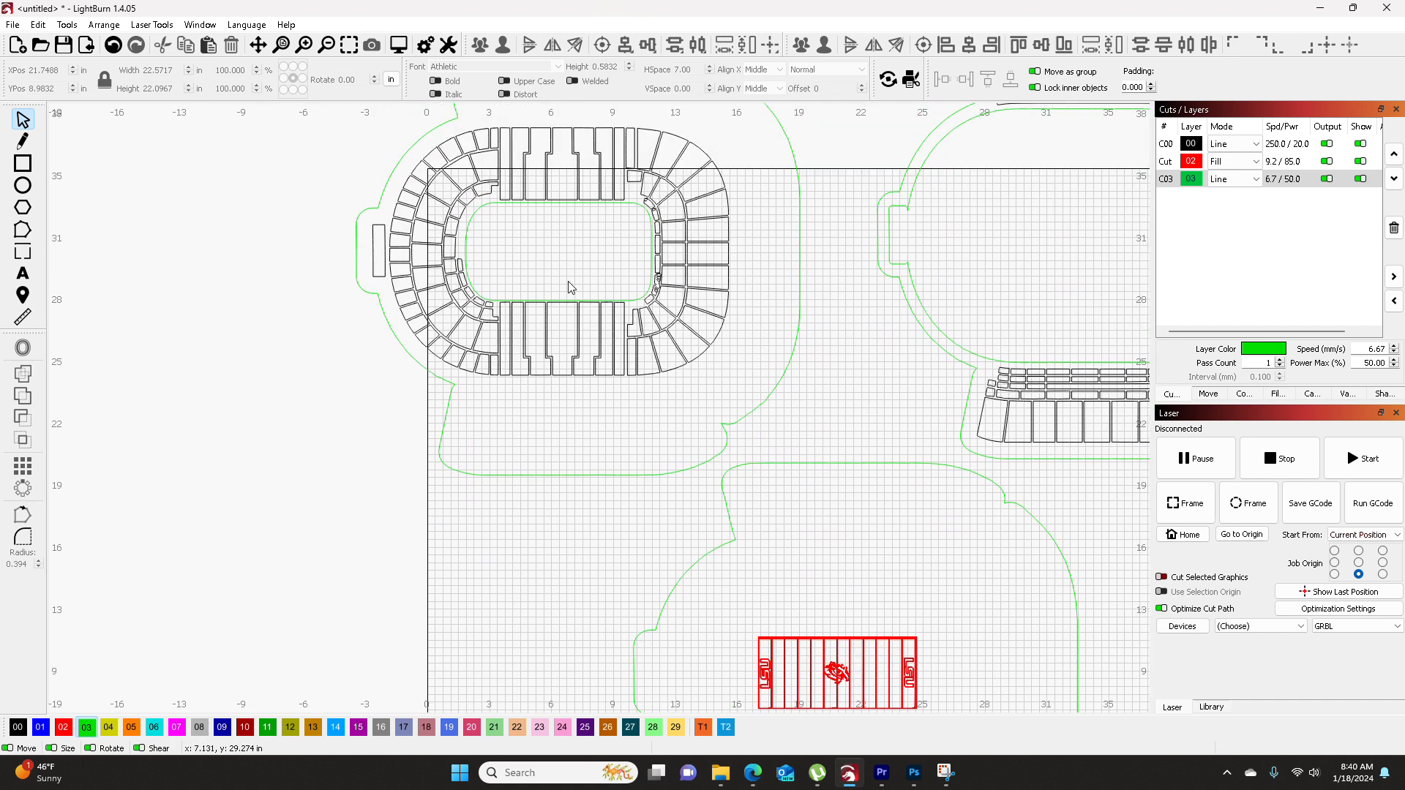
pyautogui.scroll(-3, 401, 176)
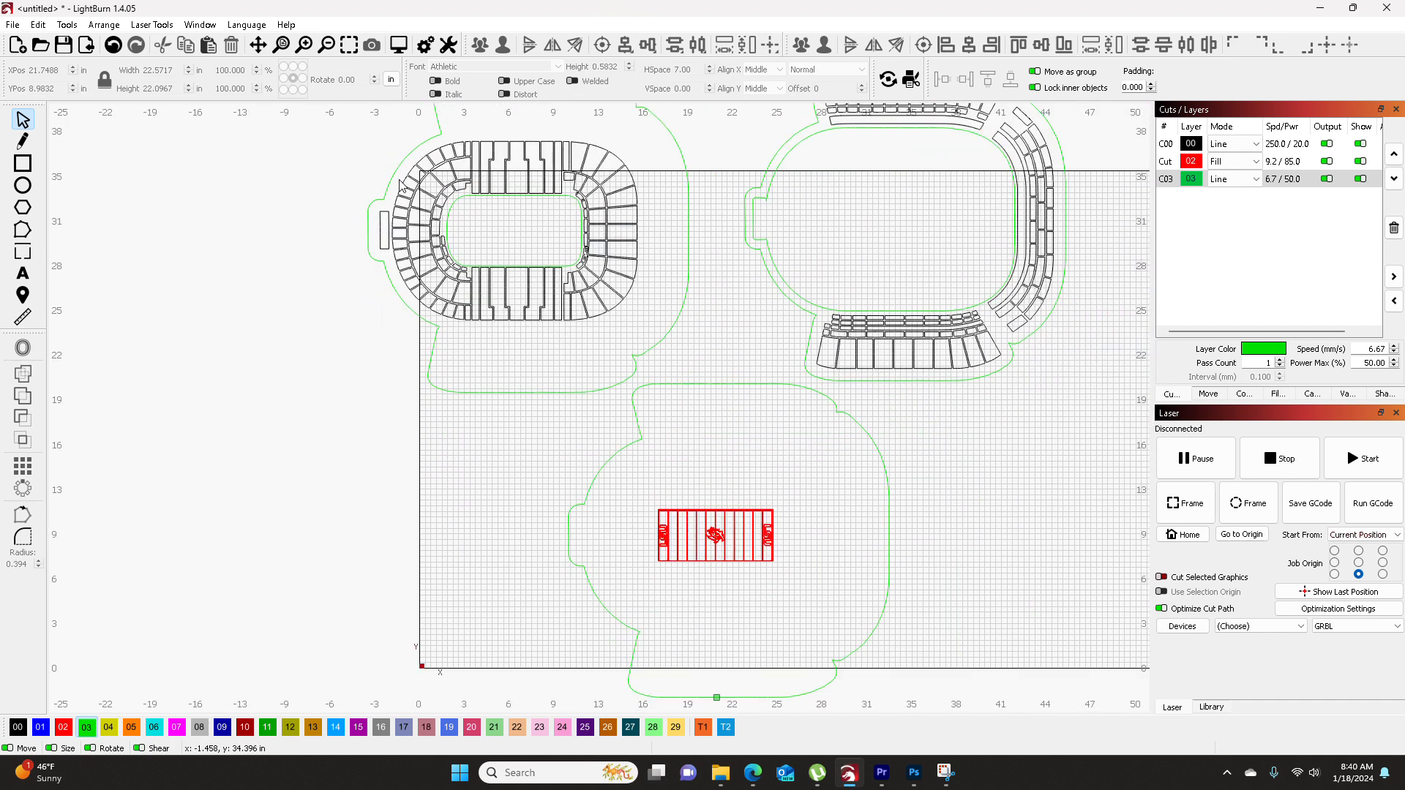
pyautogui.scroll(-2, 409, 251)
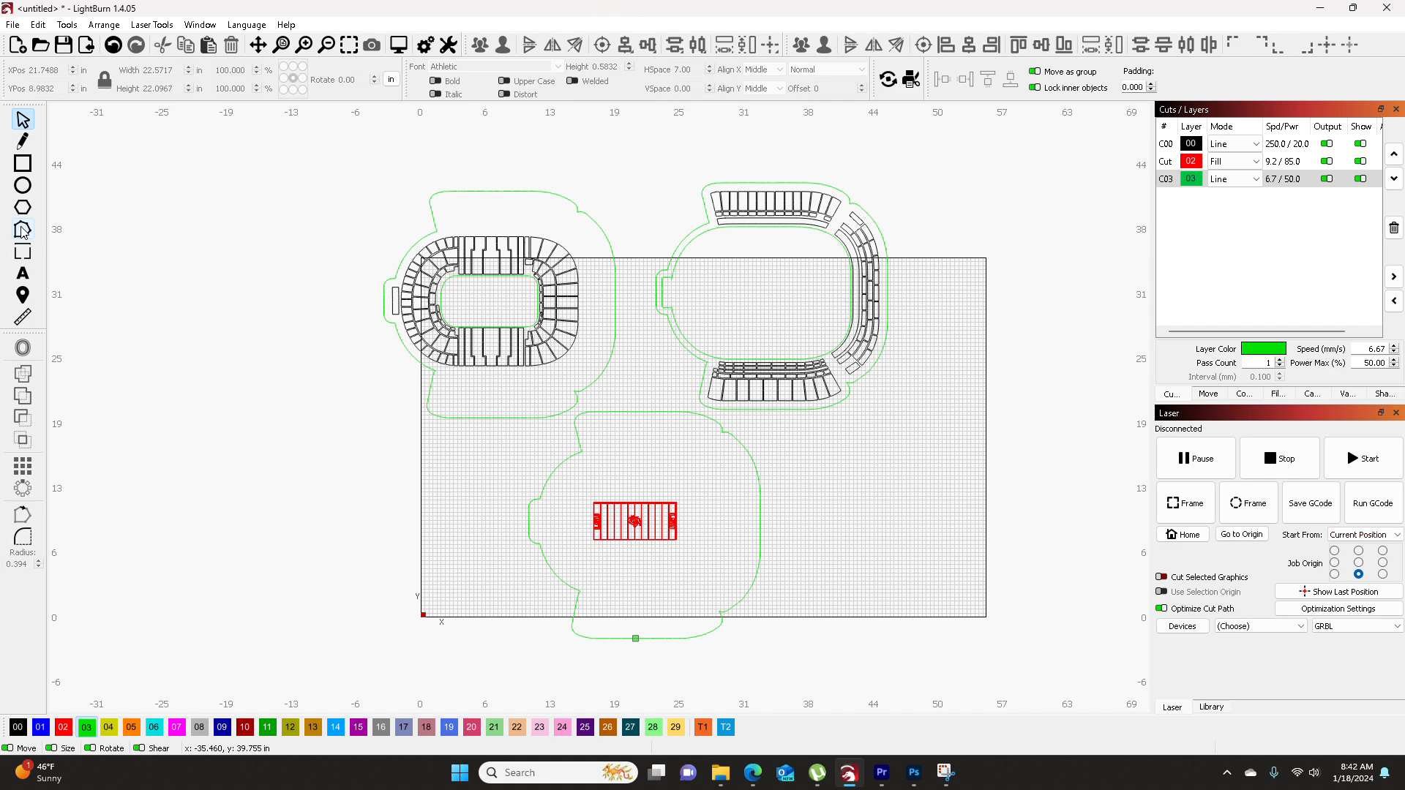
# - Scale all three layers down together to about 10.26 in overall width and move them to the middle of the work area
pyautogui.scroll(-2, 752, 372)
pyautogui.moveTo(935, 207); pyautogui.dragTo(367, 618)
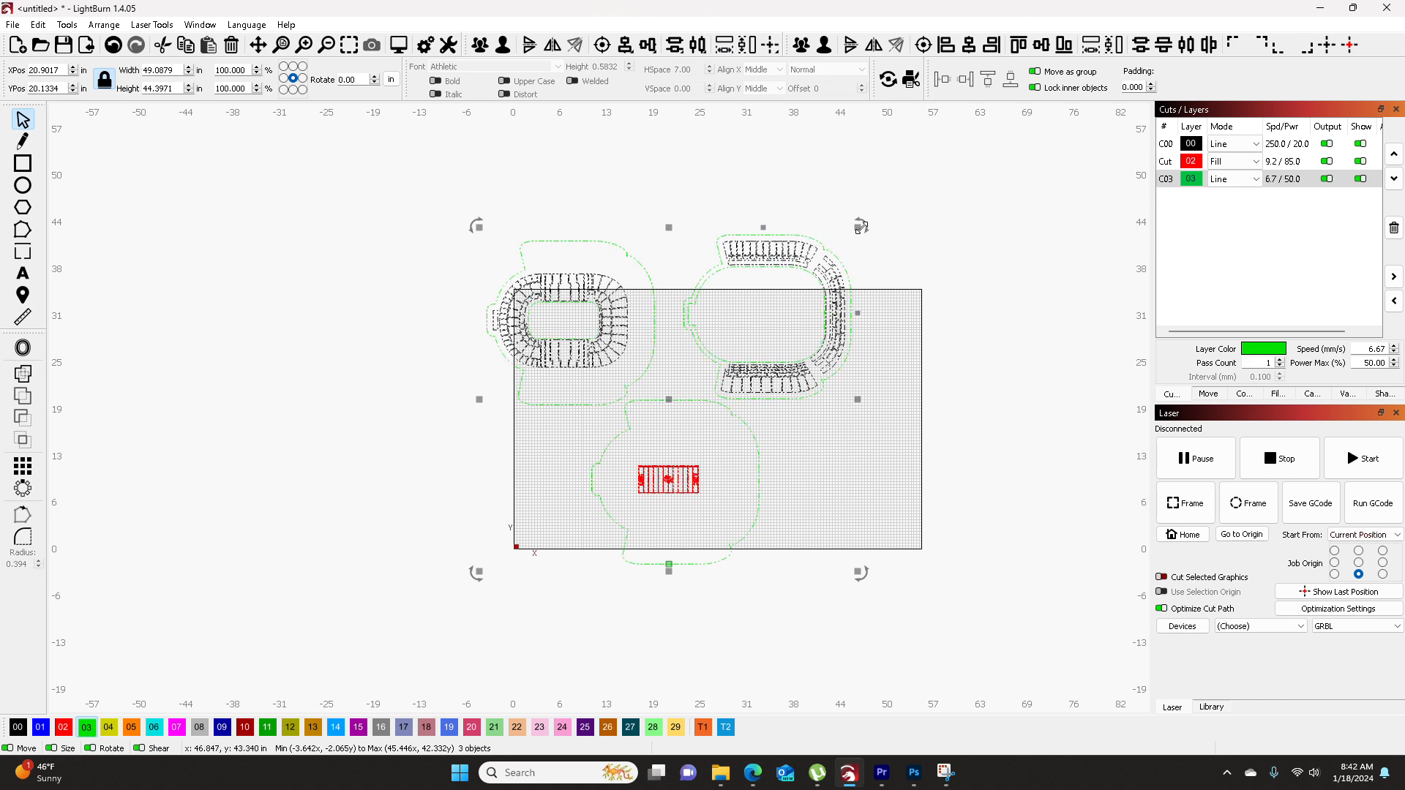
pyautogui.moveTo(861, 227); pyautogui.dragTo(516, 486)
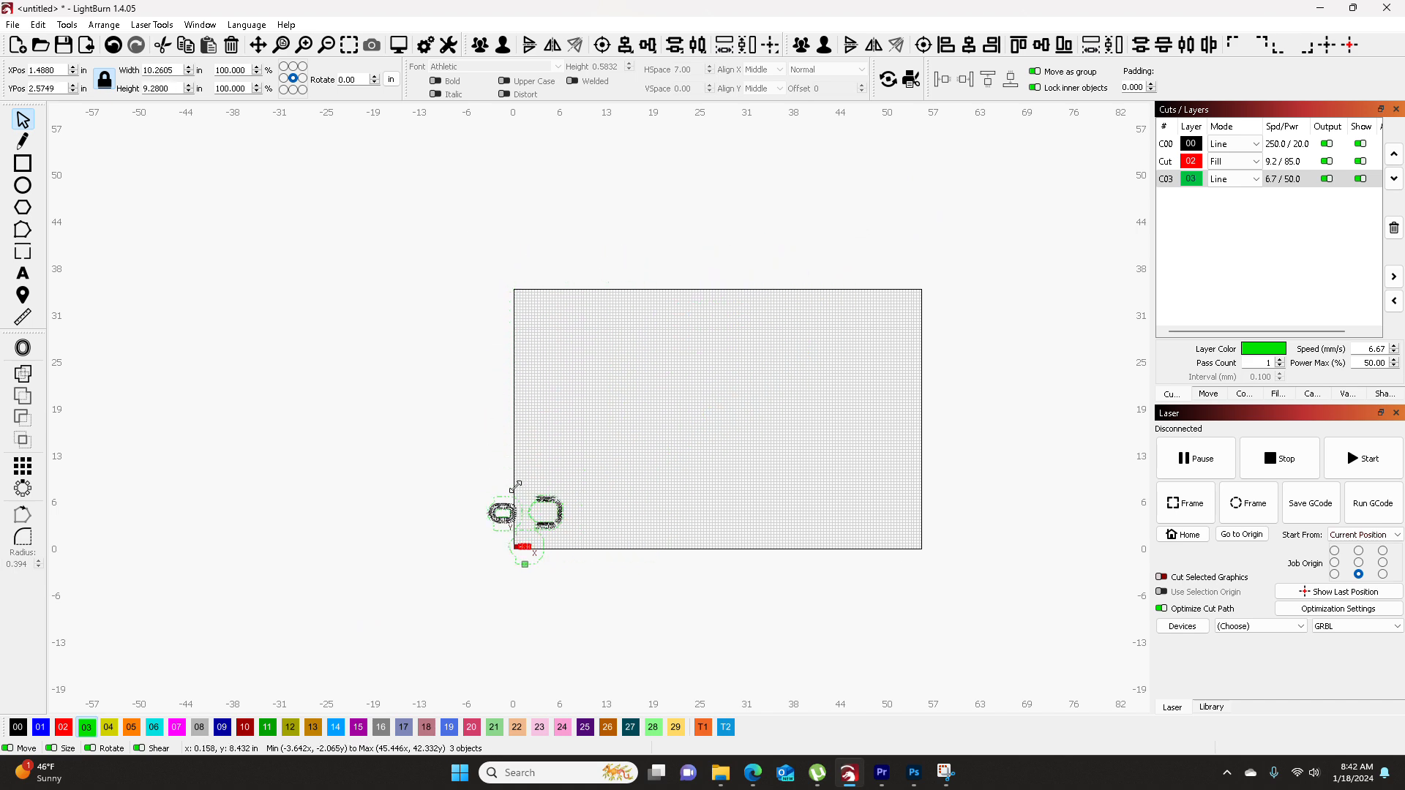
pyautogui.moveTo(527, 534); pyautogui.dragTo(676, 435)
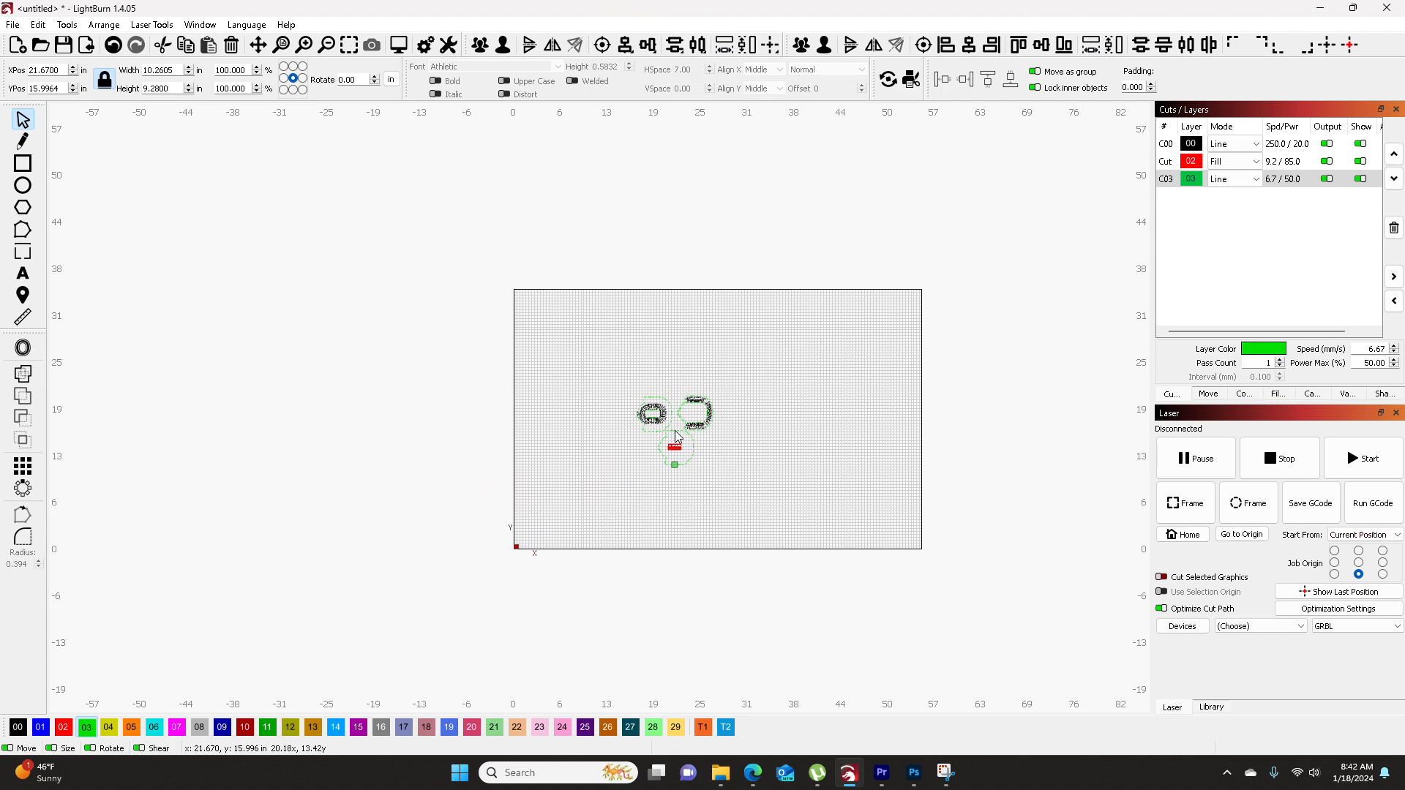
pyautogui.click(801, 398)
# - Examine the scaled-down layers, including the lower tier's dimensions and the overall layout on the work area
pyautogui.scroll(5, 674, 421)
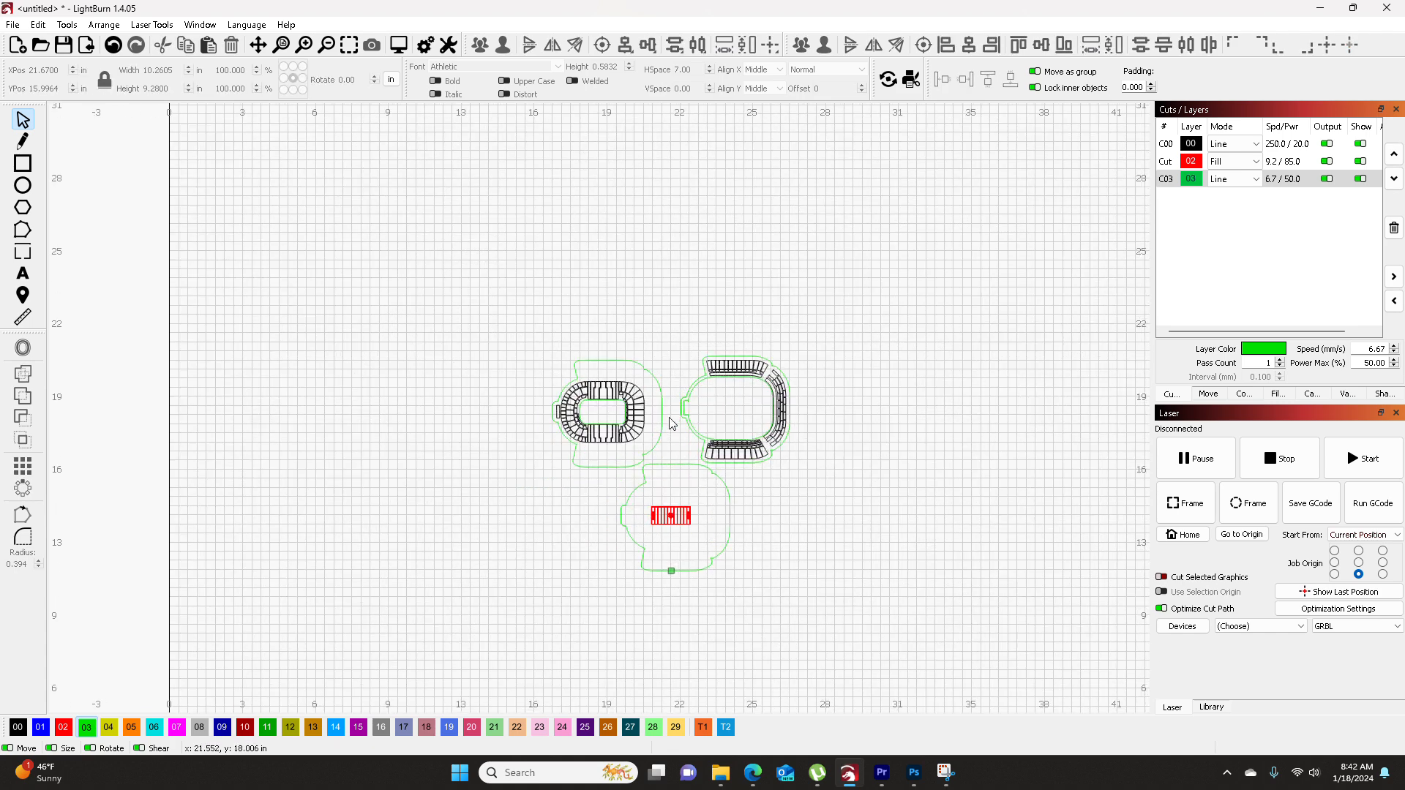
pyautogui.scroll(3, 649, 407)
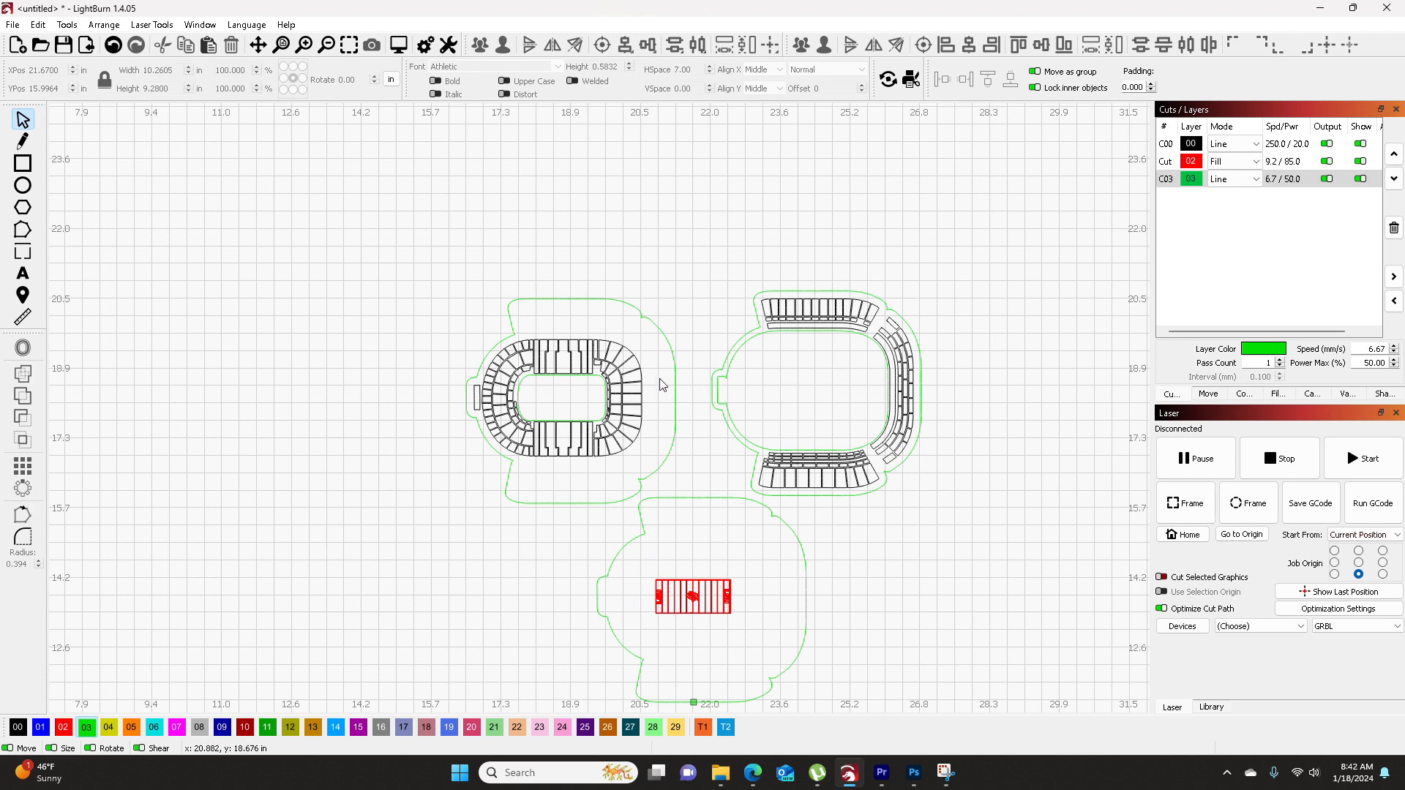
pyautogui.moveTo(685, 315); pyautogui.dragTo(515, 429)
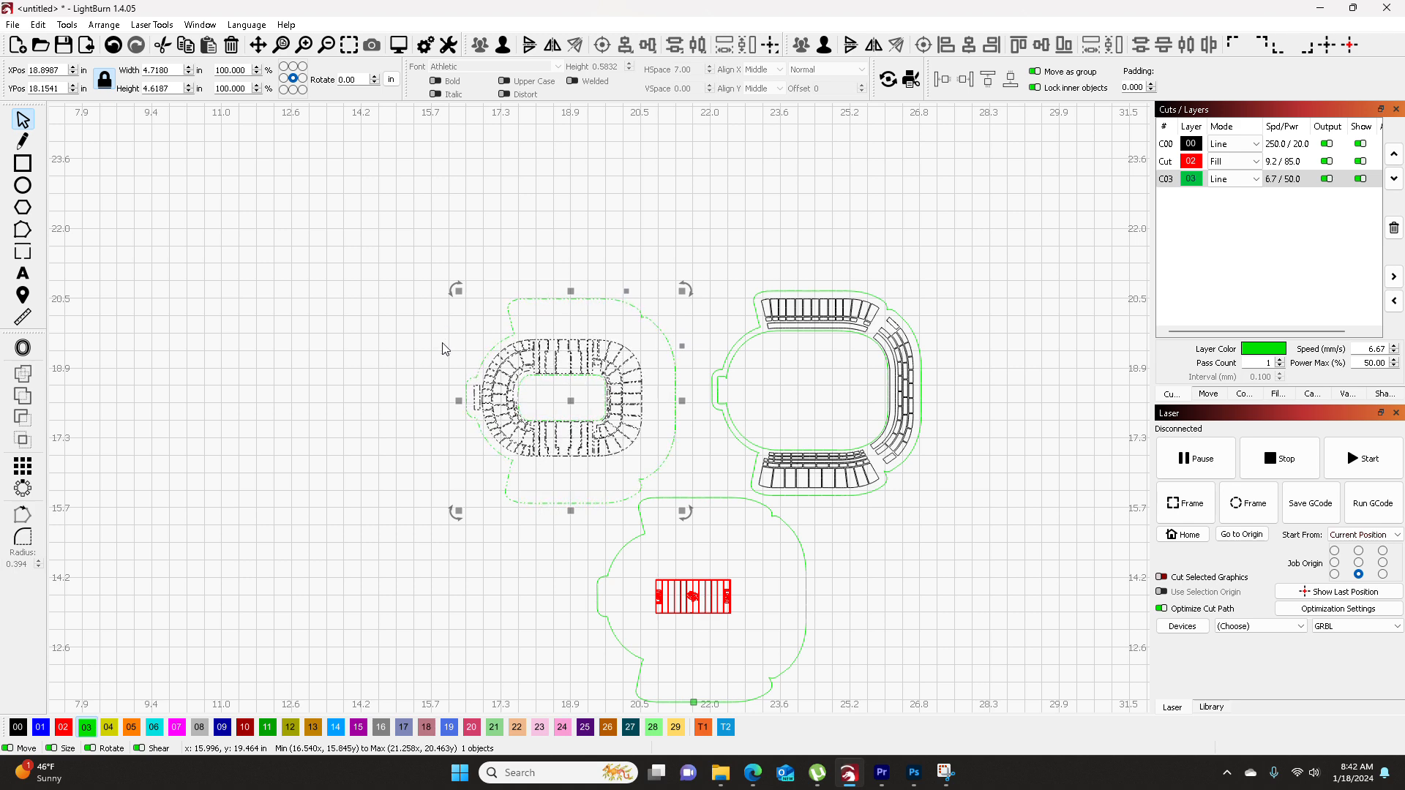
pyautogui.scroll(-1, 380, 439)
pyautogui.click(380, 460)
pyautogui.scroll(-3, 377, 458)
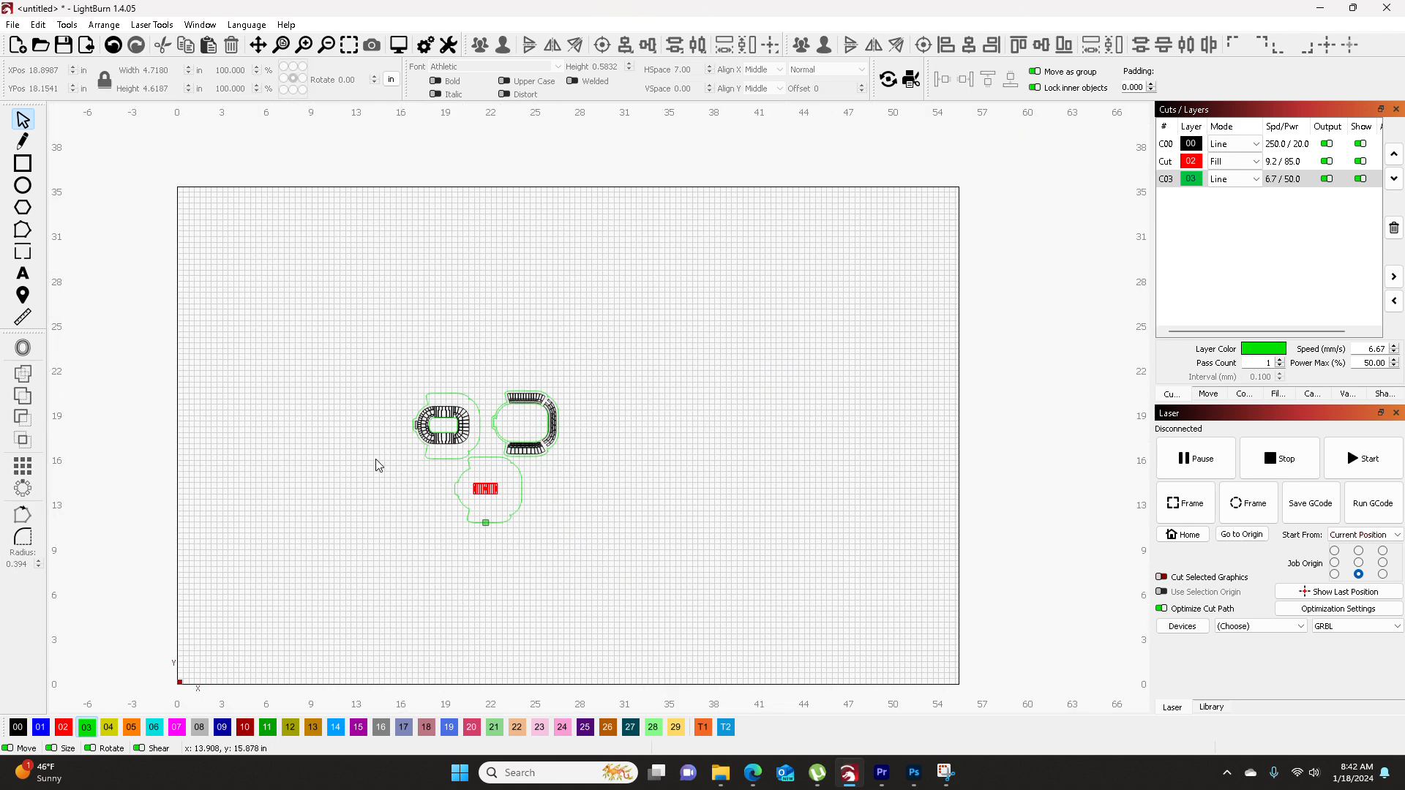
pyautogui.moveTo(376, 458); pyautogui.dragTo(502, 465)
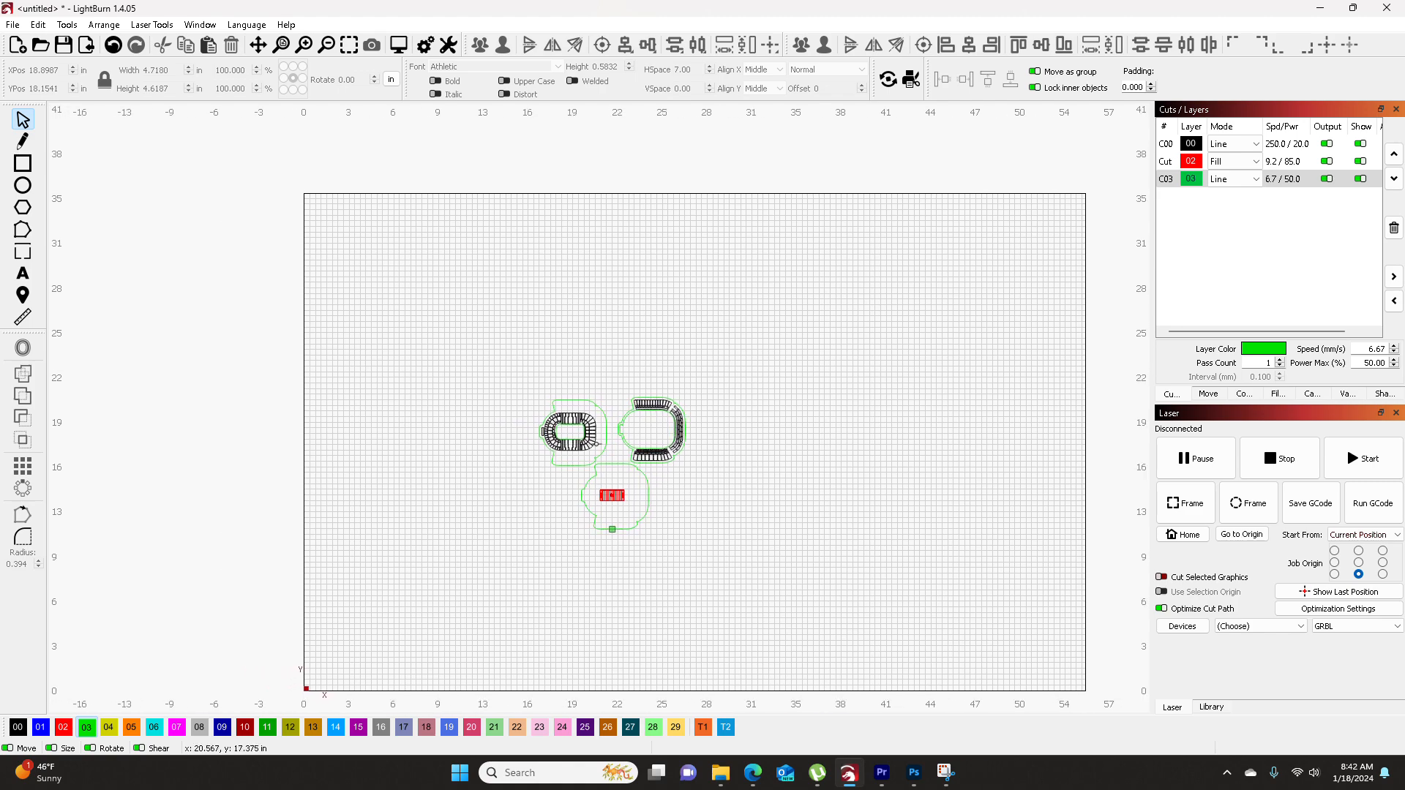
pyautogui.scroll(4, 598, 460)
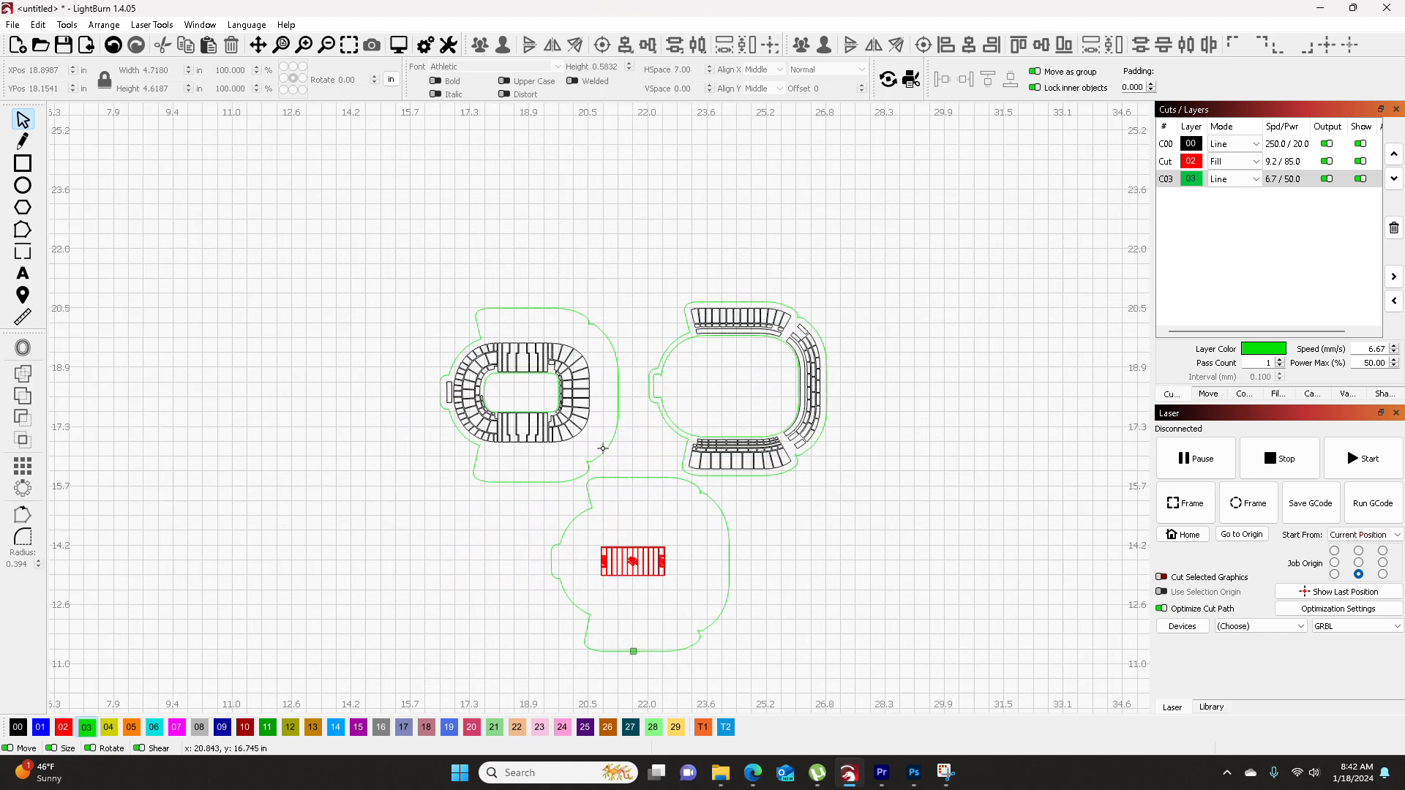